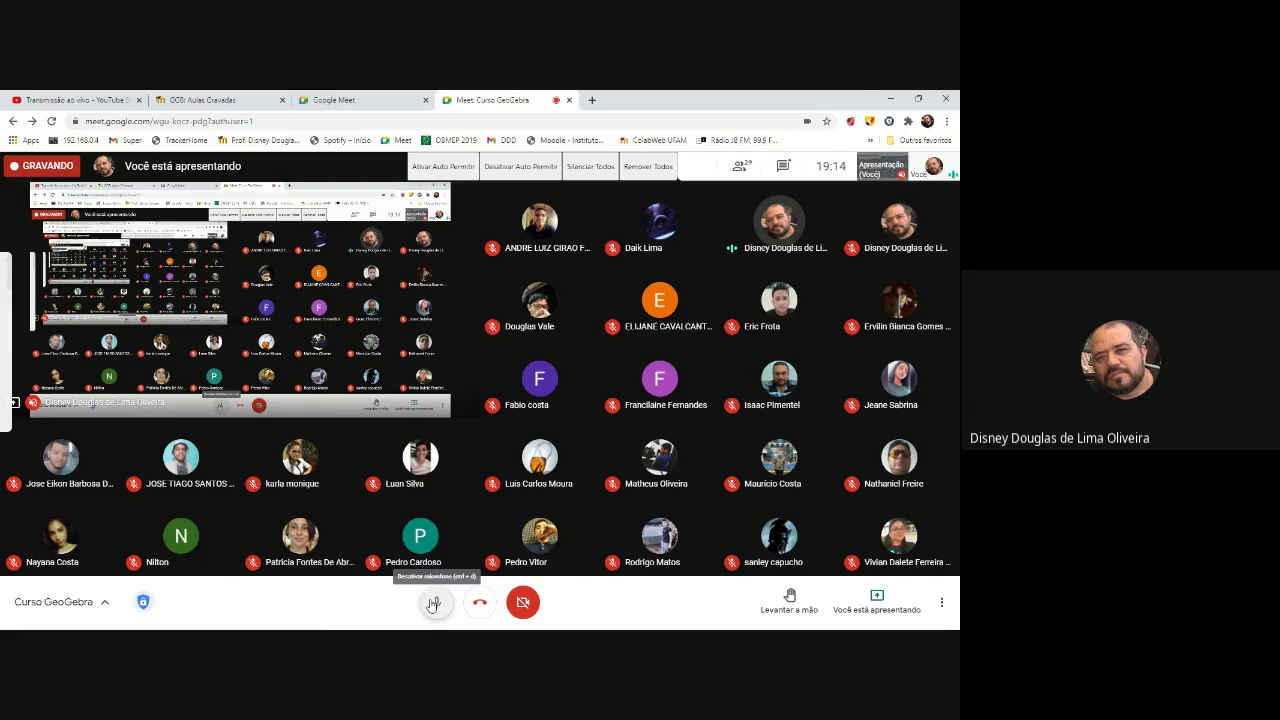
# Switch to GeoGebra Classic 5 and start a new blank construction without saving changes to the current one.
pyautogui.hotkey('alt', 'Tab')
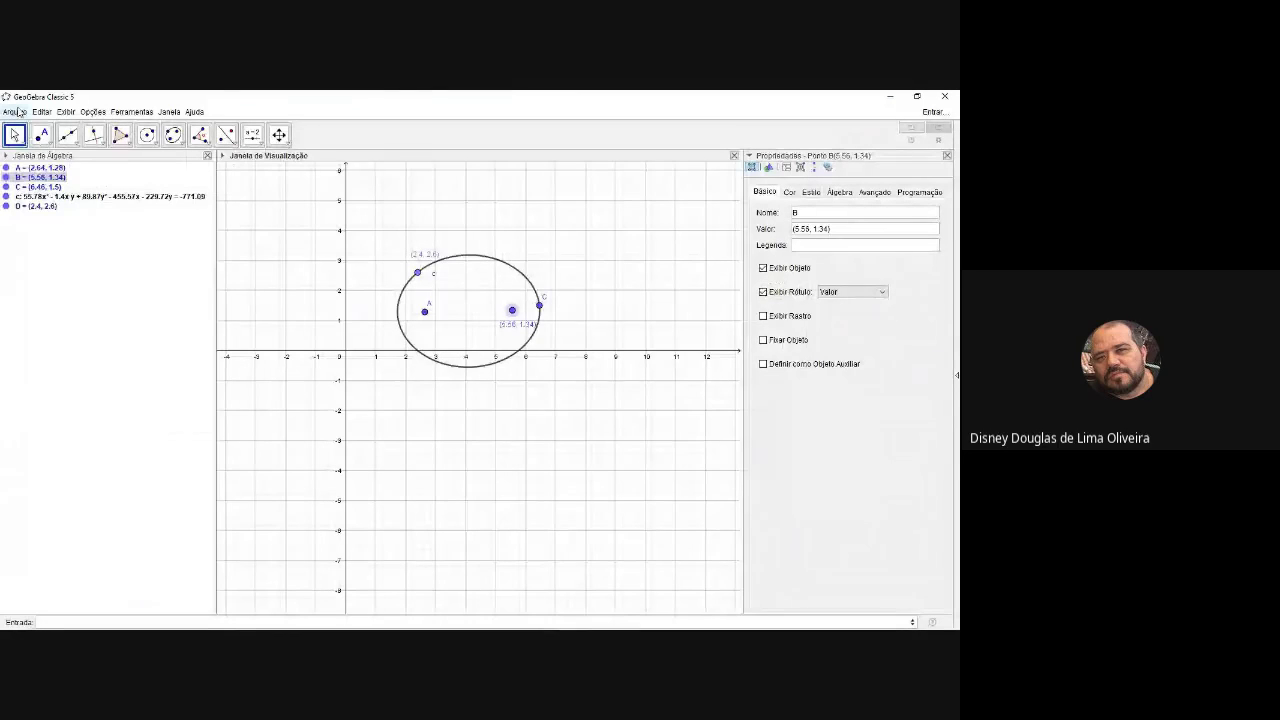
pyautogui.click(19, 111)
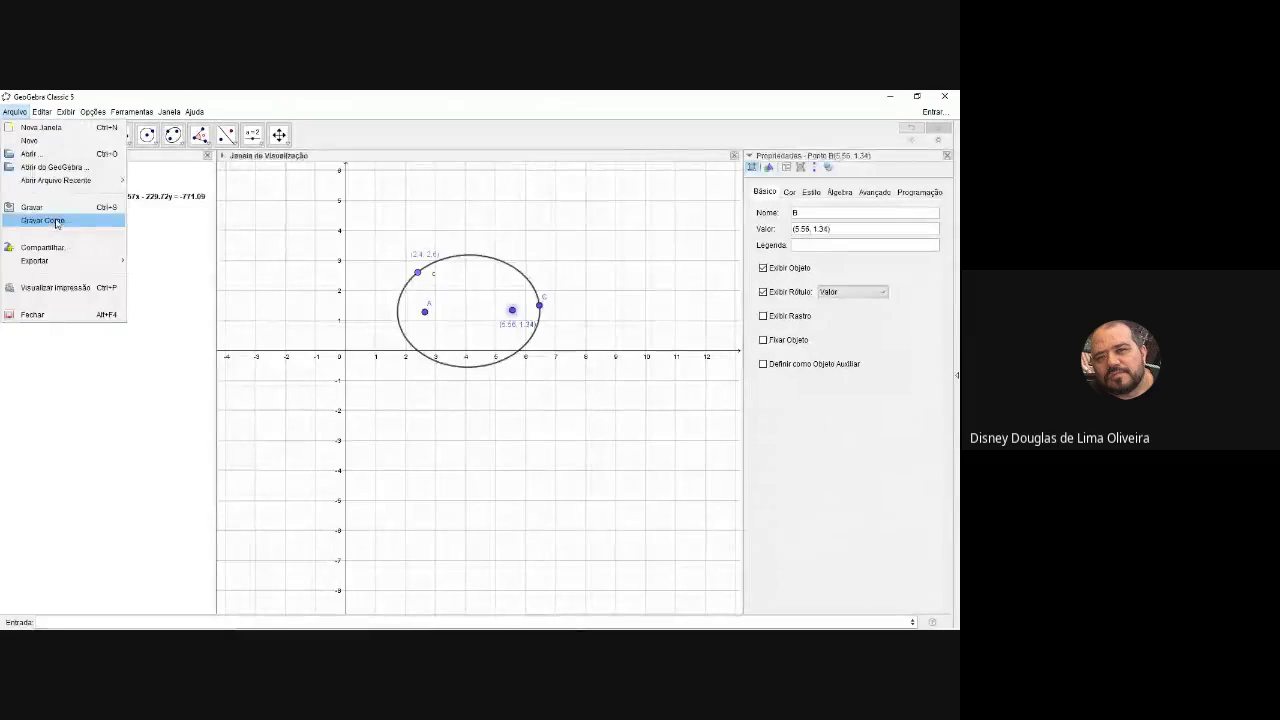
pyautogui.click(44, 141)
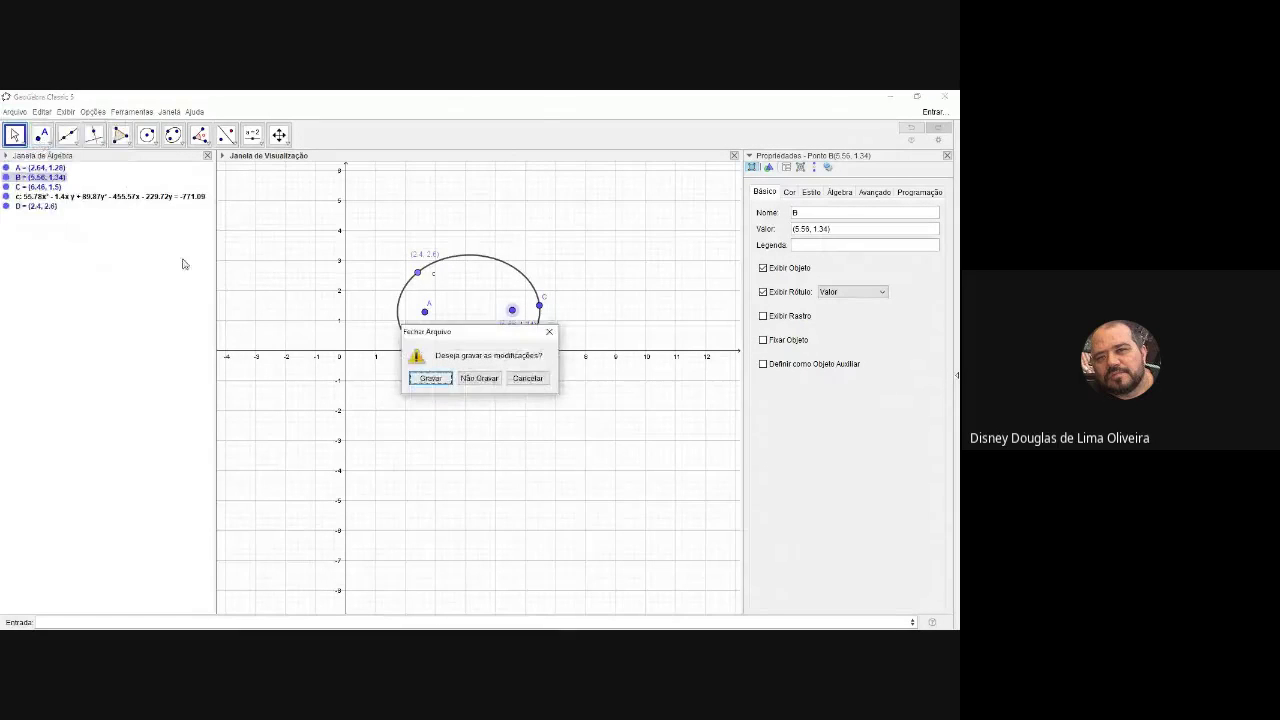
pyautogui.click(470, 377)
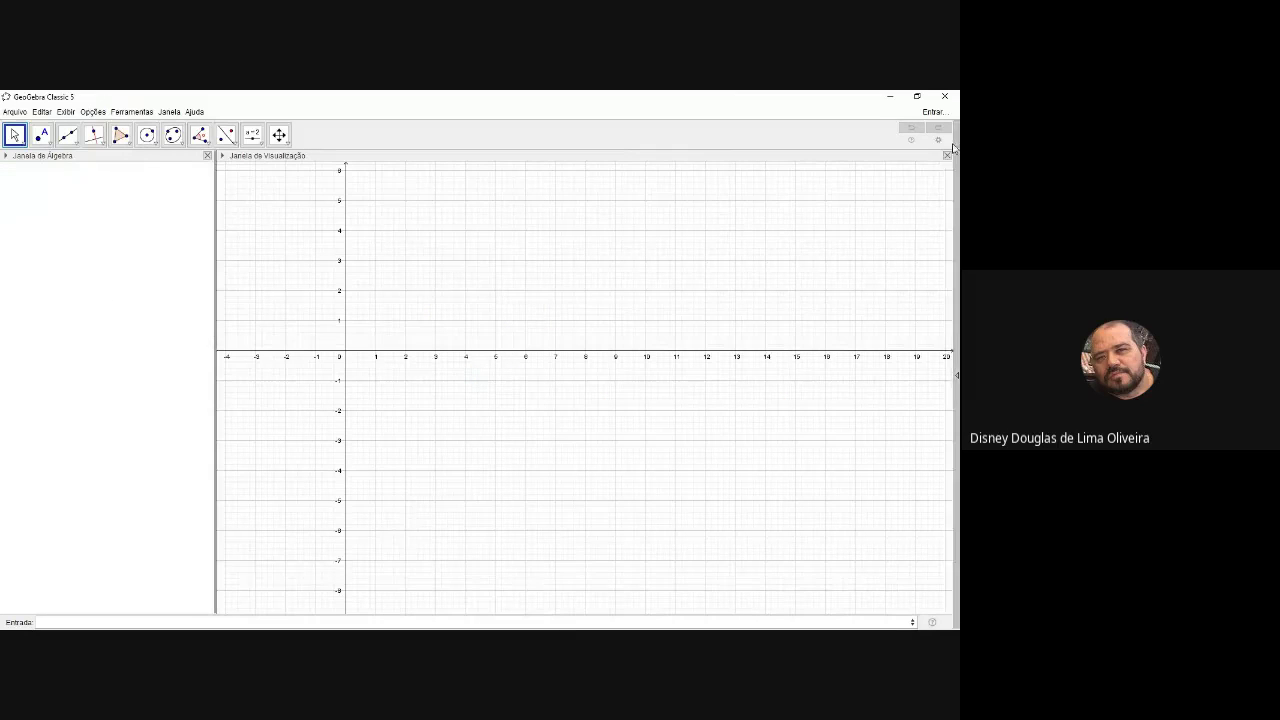
# Restore the closed 2D graphics view (Janela de Visualização) and show the 3D view (Janela de Visualização 3D) beside it.
pyautogui.click(947, 156)
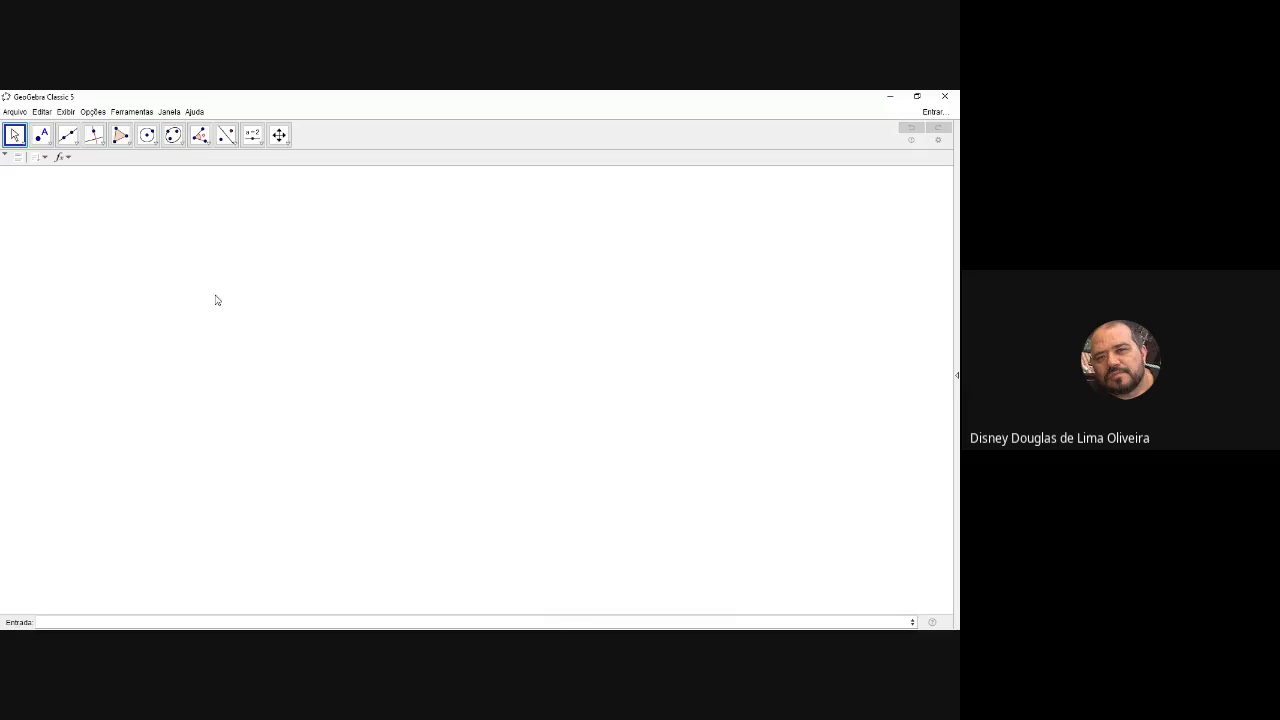
pyautogui.click(65, 112)
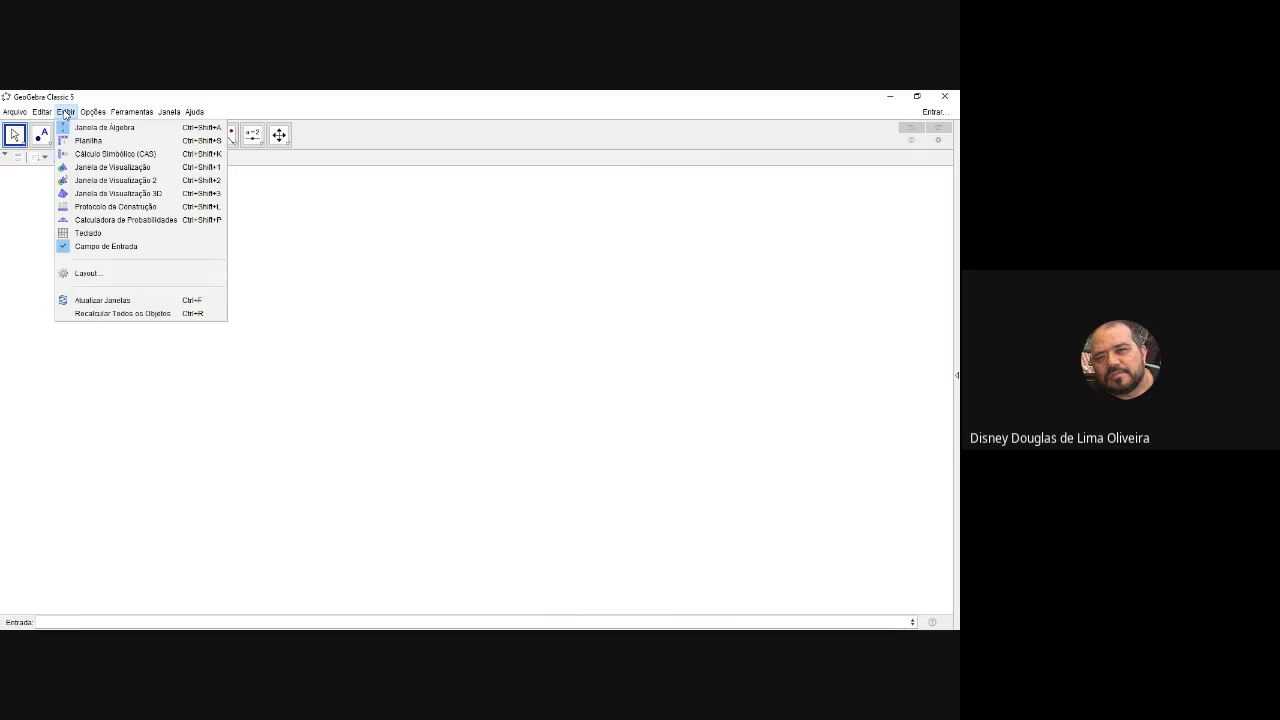
pyautogui.click(112, 167)
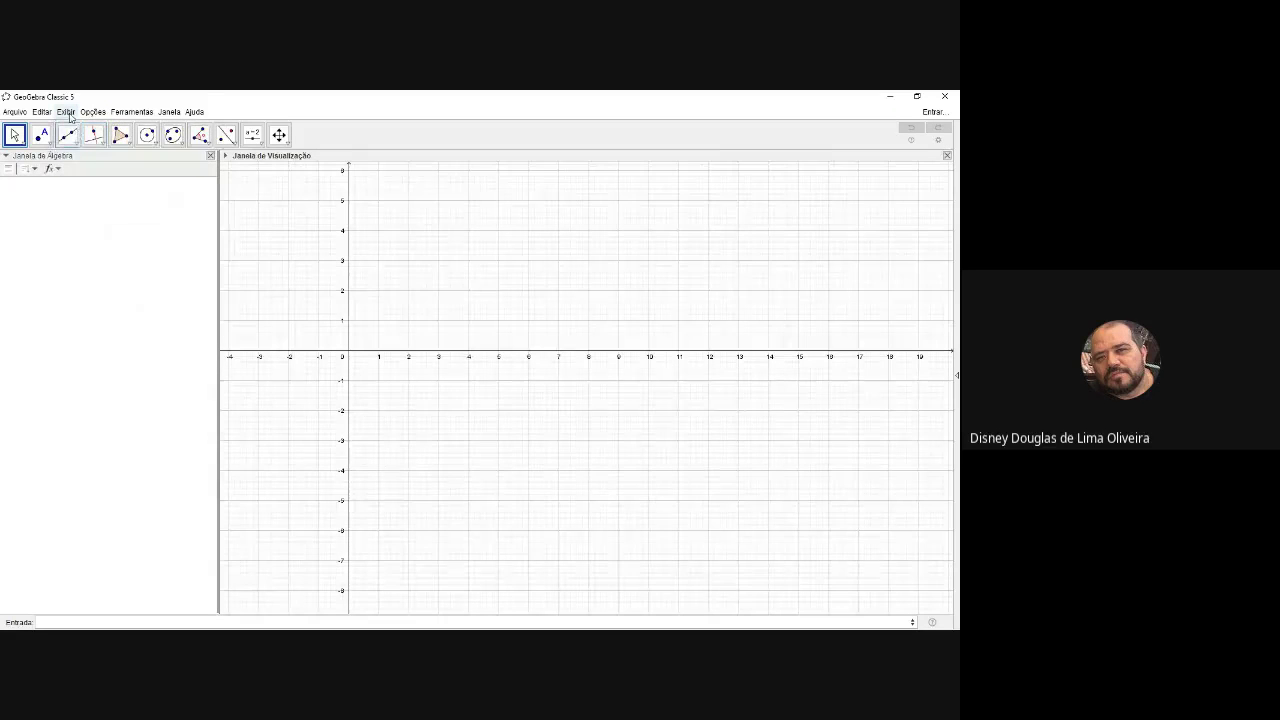
pyautogui.click(65, 112)
pyautogui.click(127, 193)
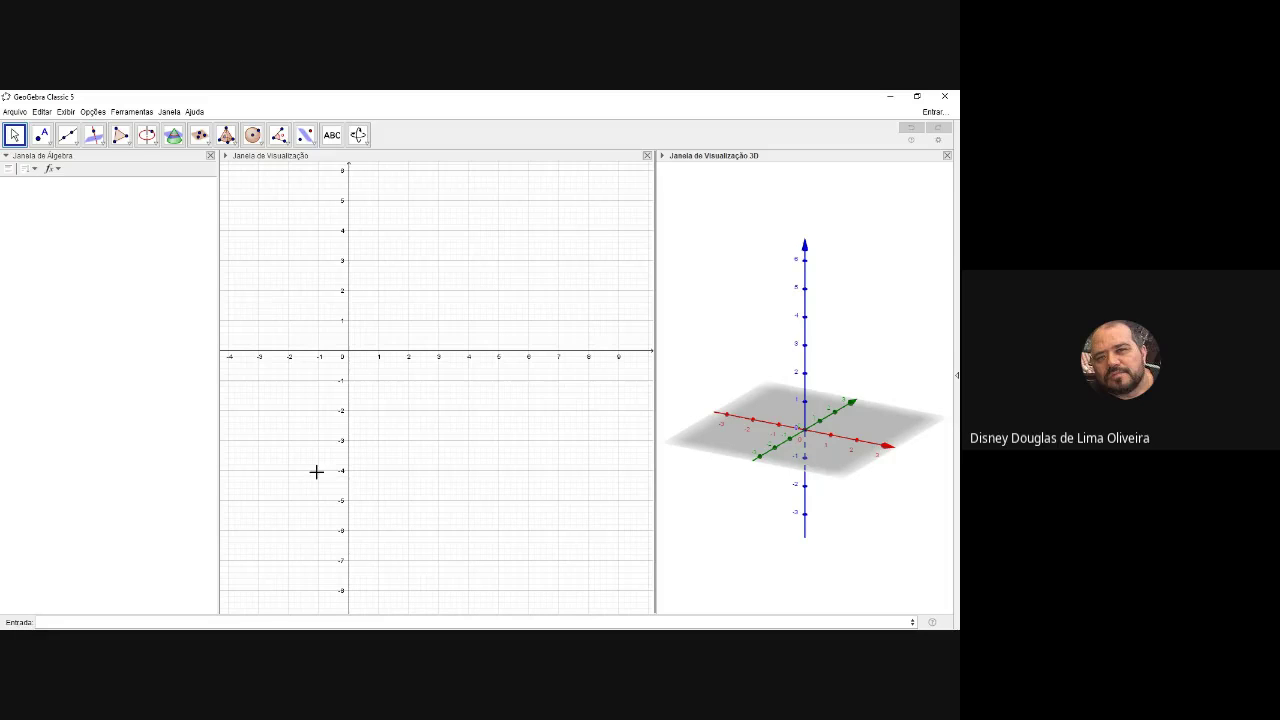
pyautogui.click(120, 134)
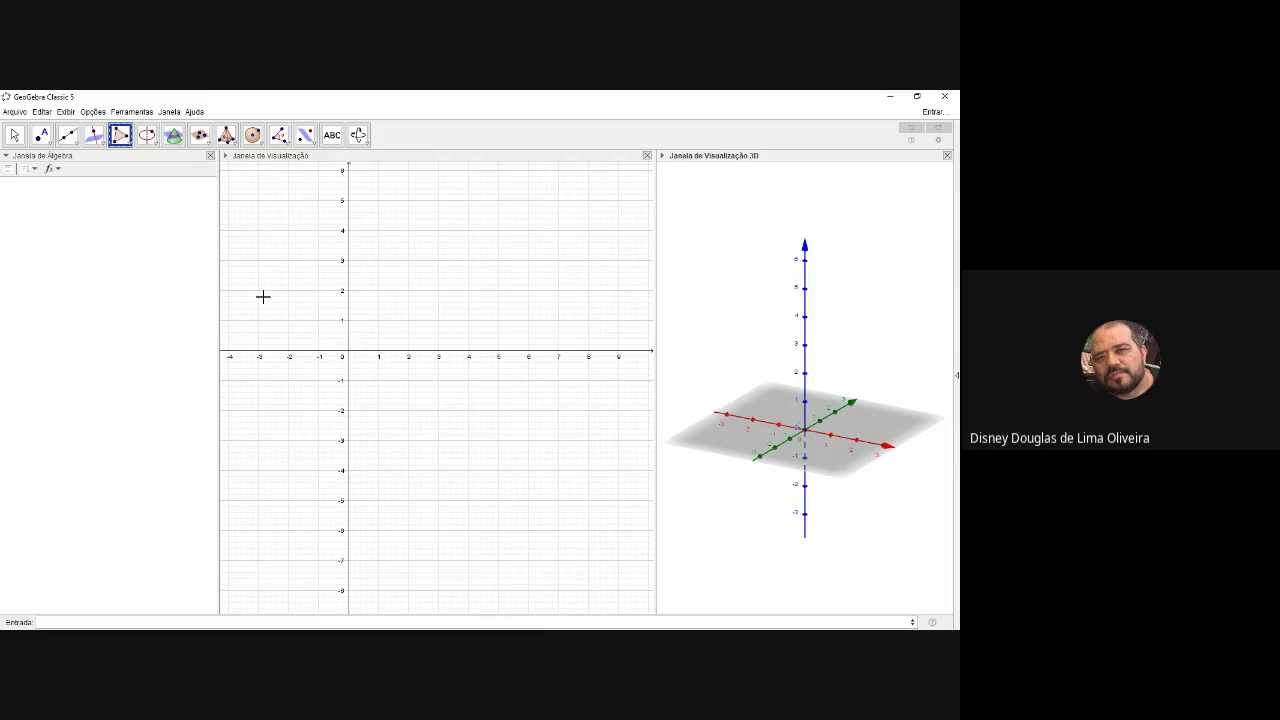
pyautogui.click(348, 321)
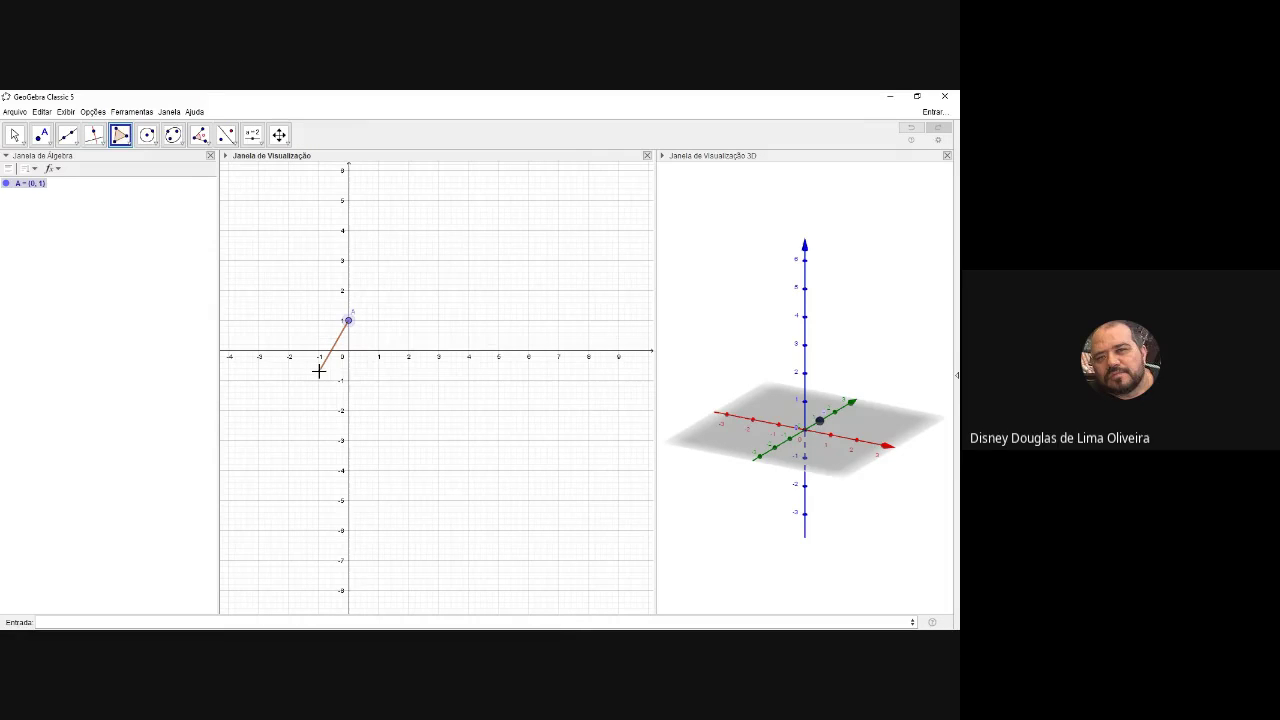
pyautogui.click(318, 371)
pyautogui.hotkey('ctrl', 'z')
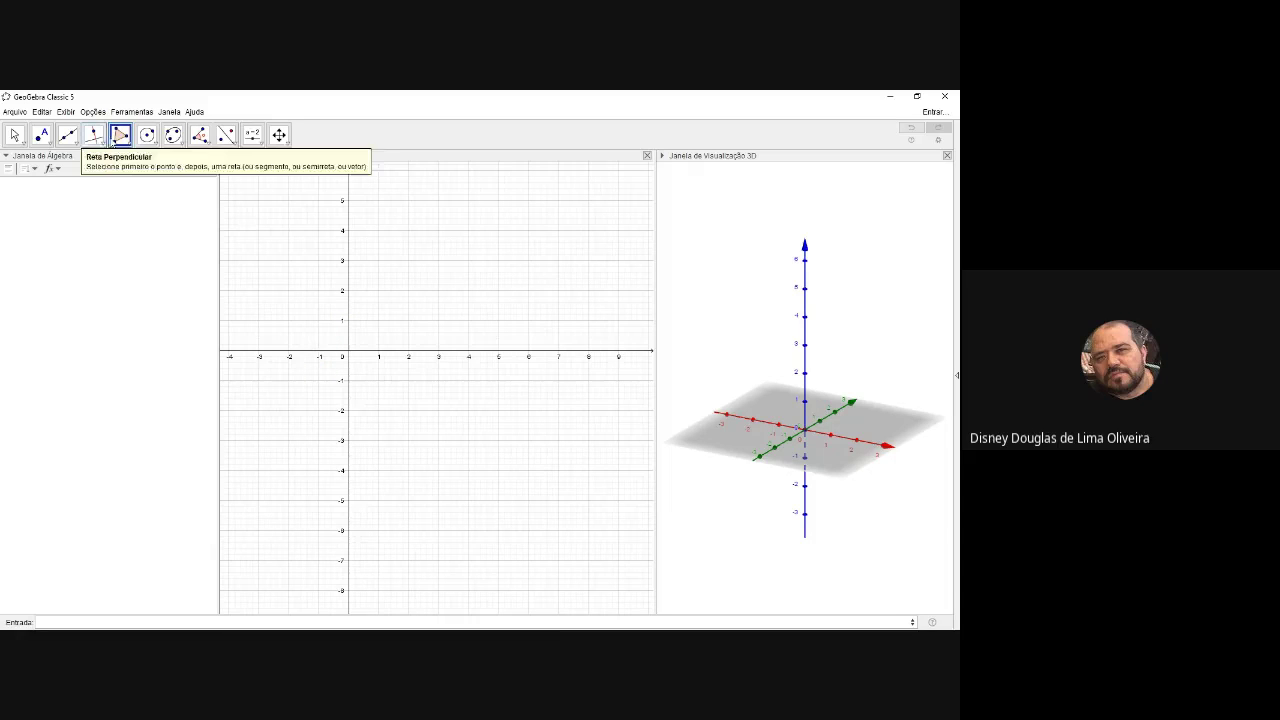
# Draw a regular 3-vertex polygon from (0, 1) and about (-1, -0.84), and reposition its second vertex at about (-0.96, -0.64).
pyautogui.click(127, 146)
pyautogui.click(145, 184)
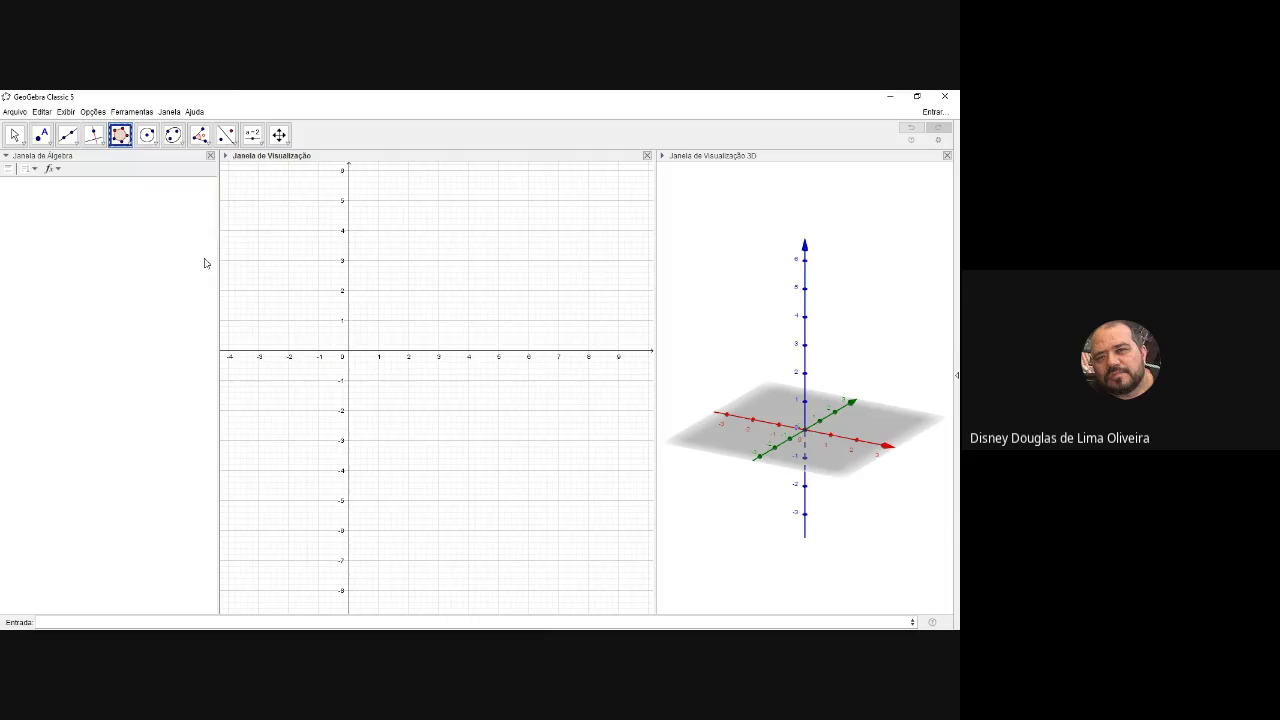
pyautogui.click(348, 320)
pyautogui.click(318, 374)
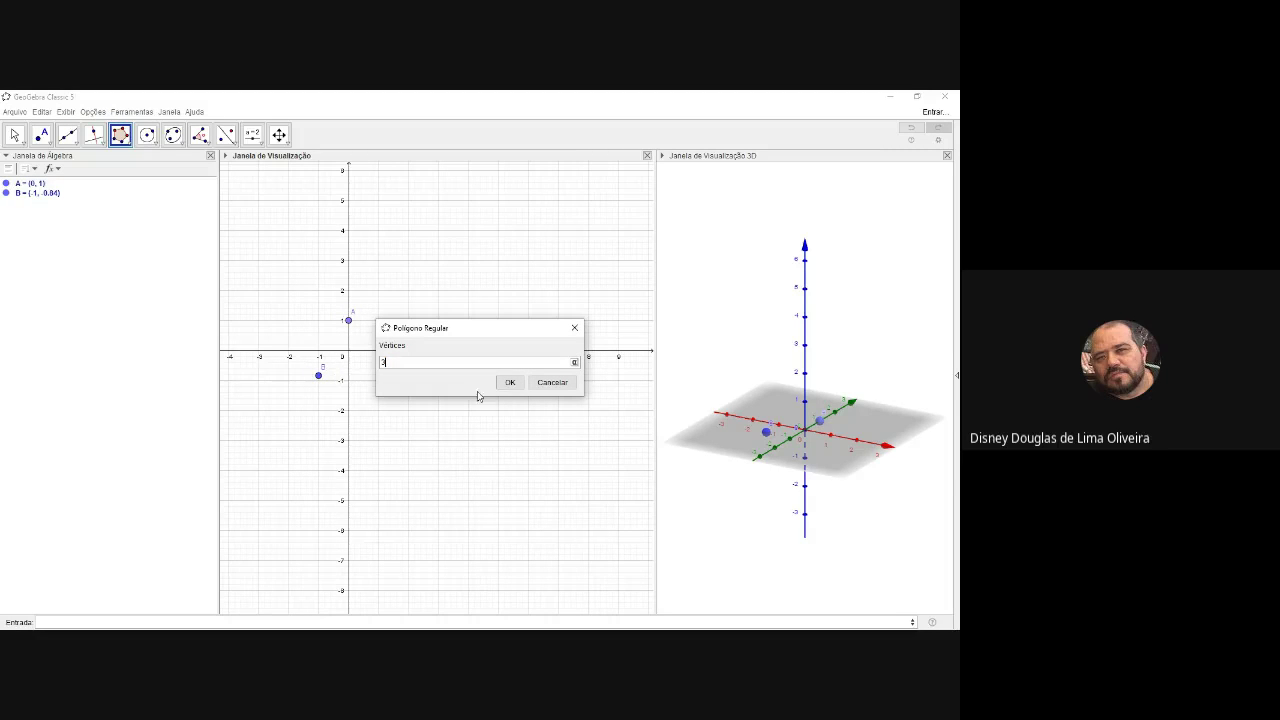
pyautogui.click(507, 381)
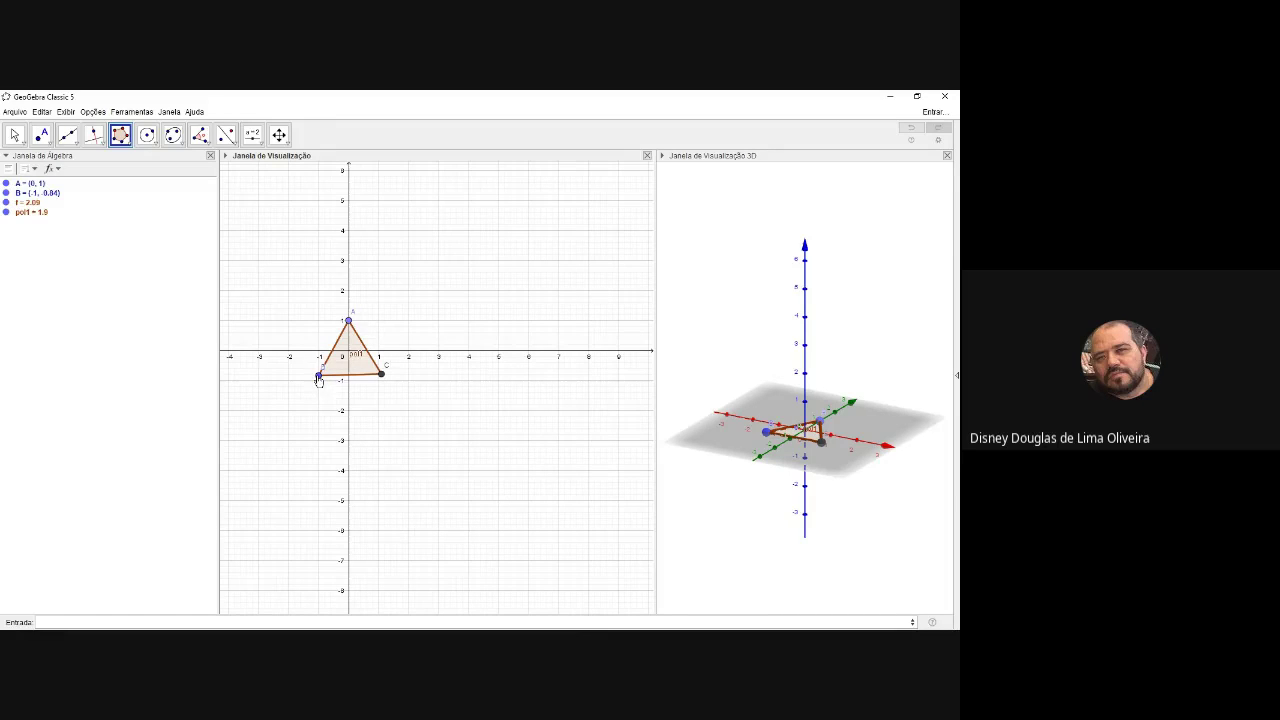
pyautogui.click(14, 135)
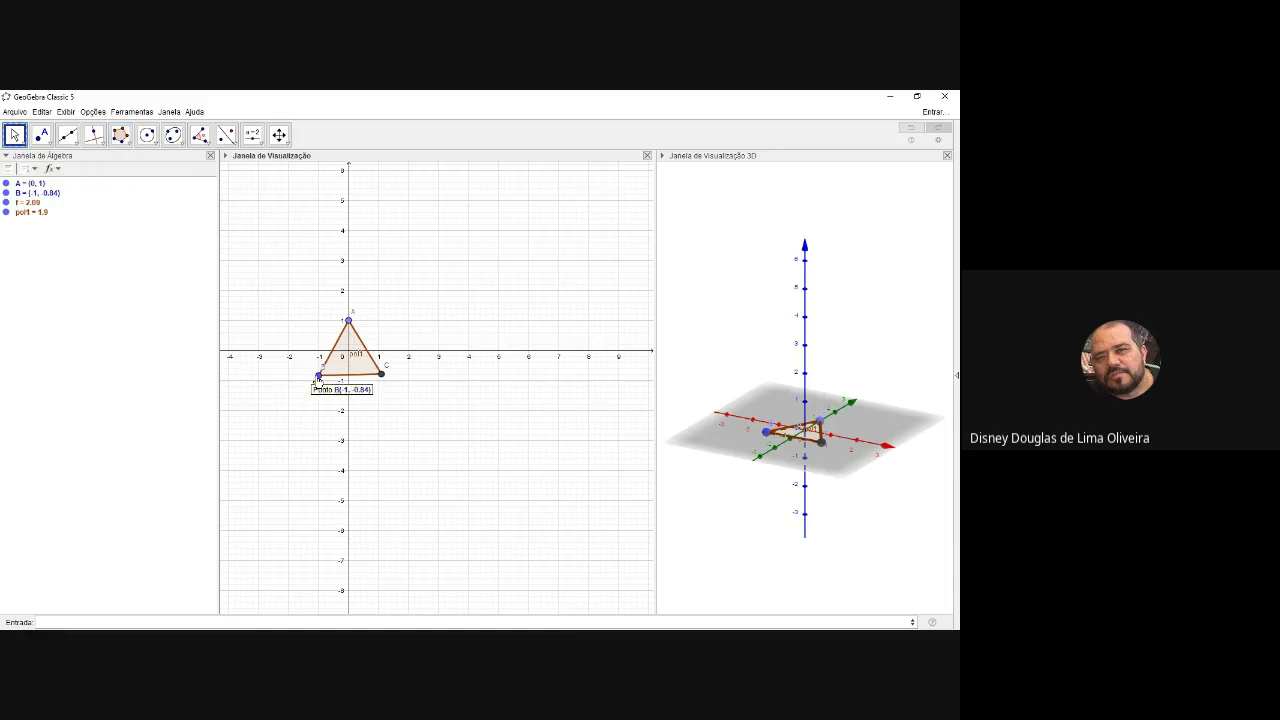
pyautogui.moveTo(319, 381); pyautogui.dragTo(321, 375)
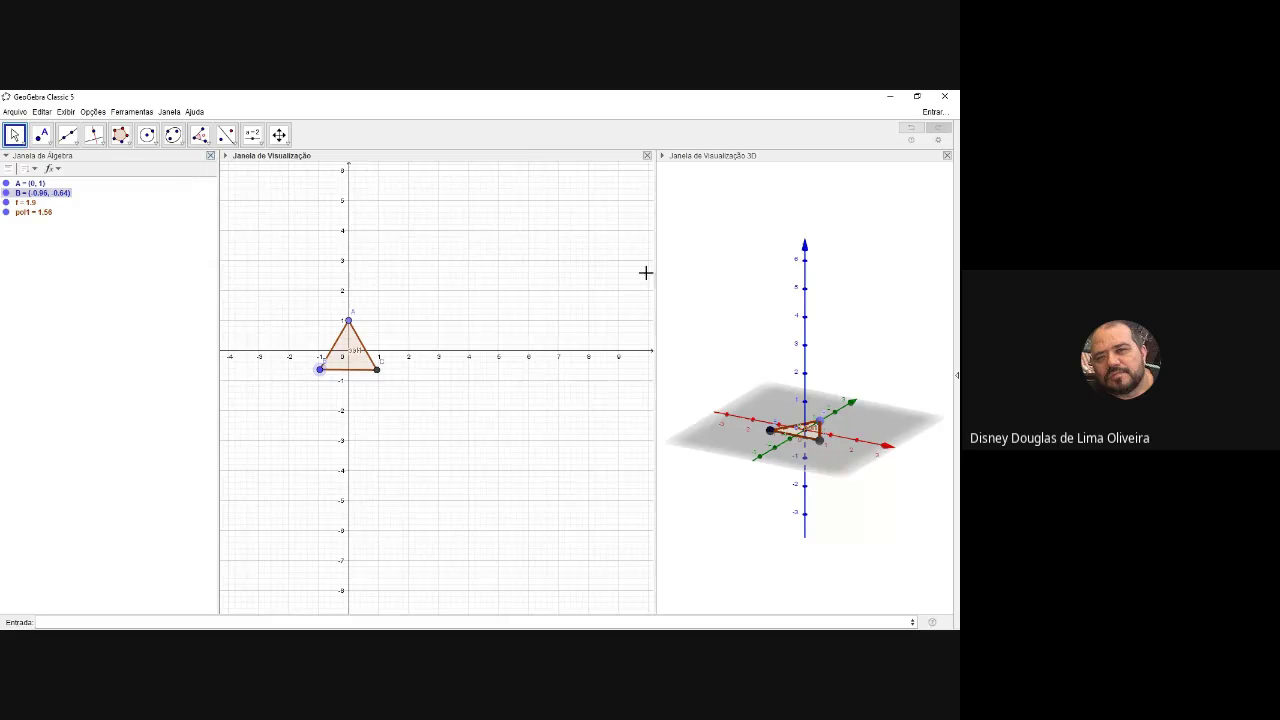
# Extrude the triangle into a prism with a height of 2 in the 3D view.
pyautogui.click(716, 282)
pyautogui.press('Escape')
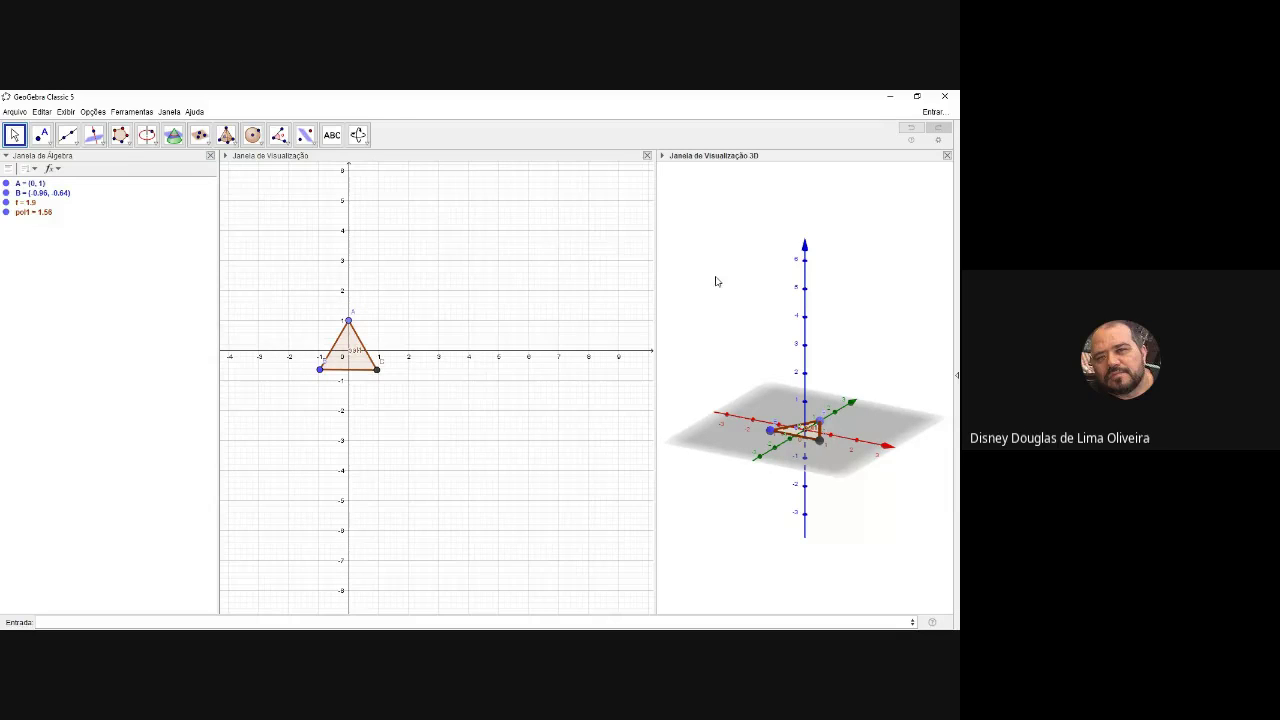
pyautogui.click(235, 147)
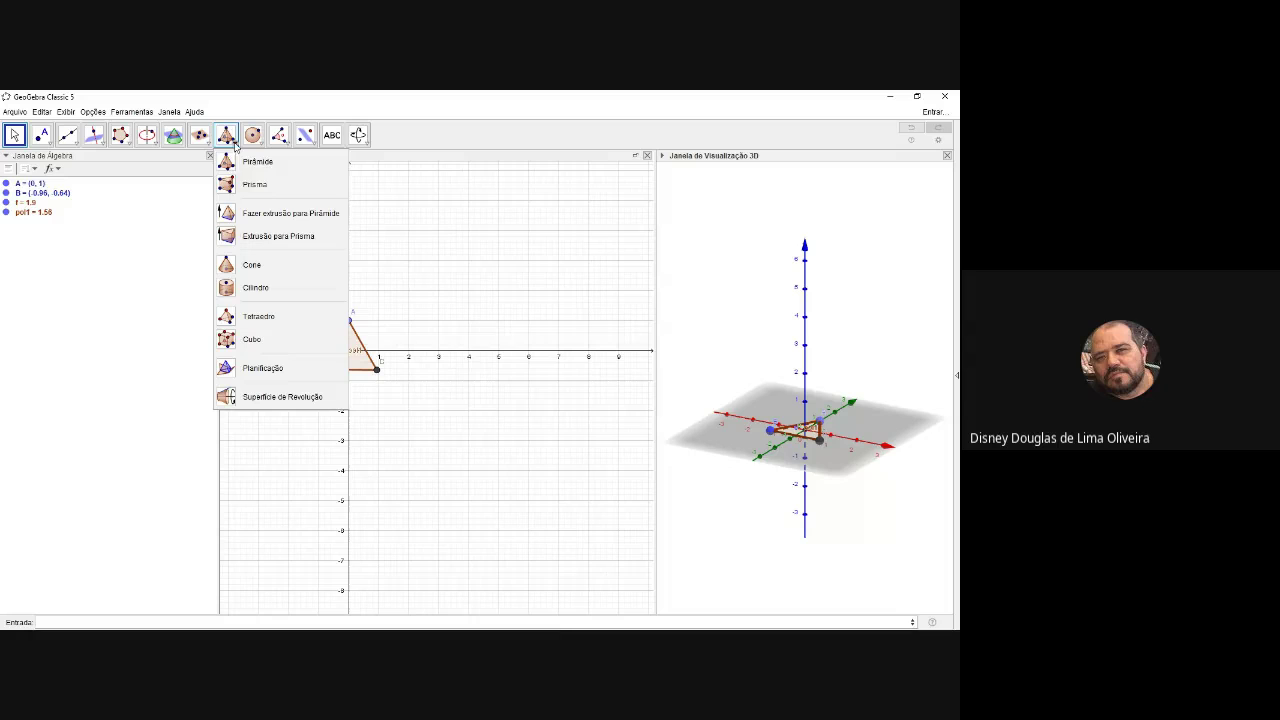
pyautogui.click(251, 237)
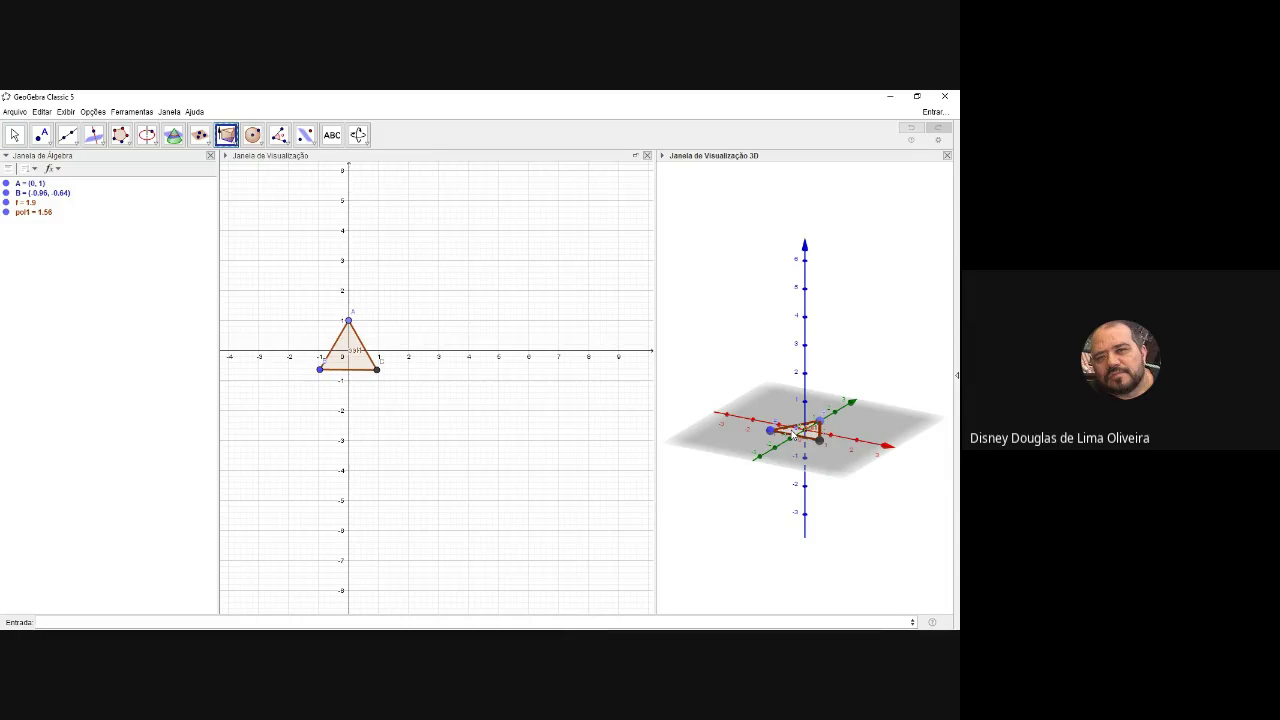
pyautogui.click(793, 436)
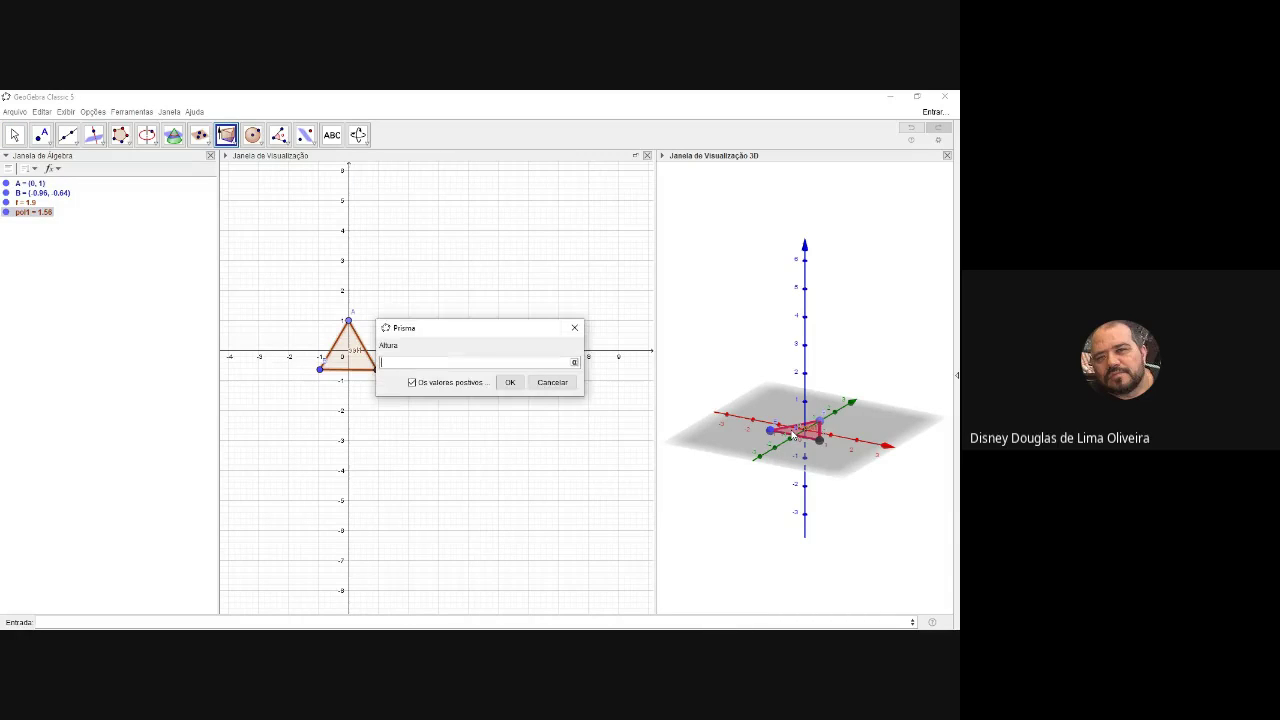
pyautogui.write('3')
pyautogui.press('Return')
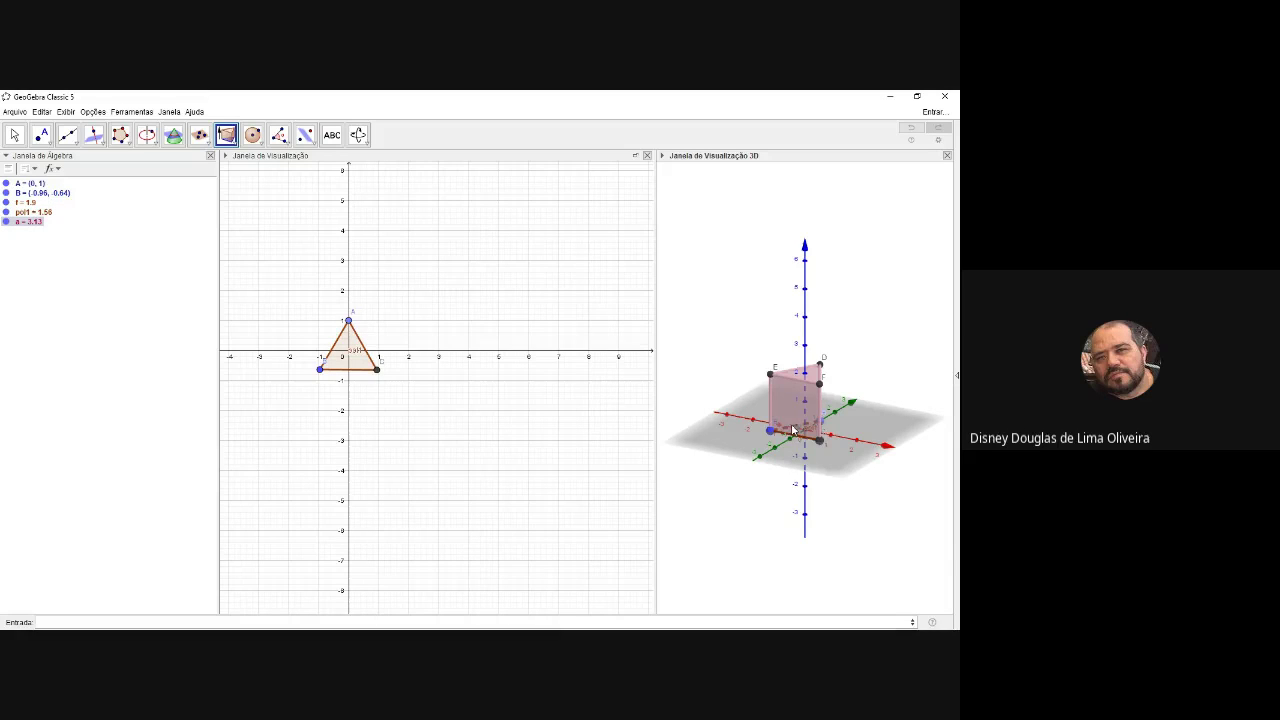
# Inspect the triangular prism from several sides and move base vertex A to about (0, 1.15).
pyautogui.moveTo(834, 454); pyautogui.dragTo(804, 400, button='right')
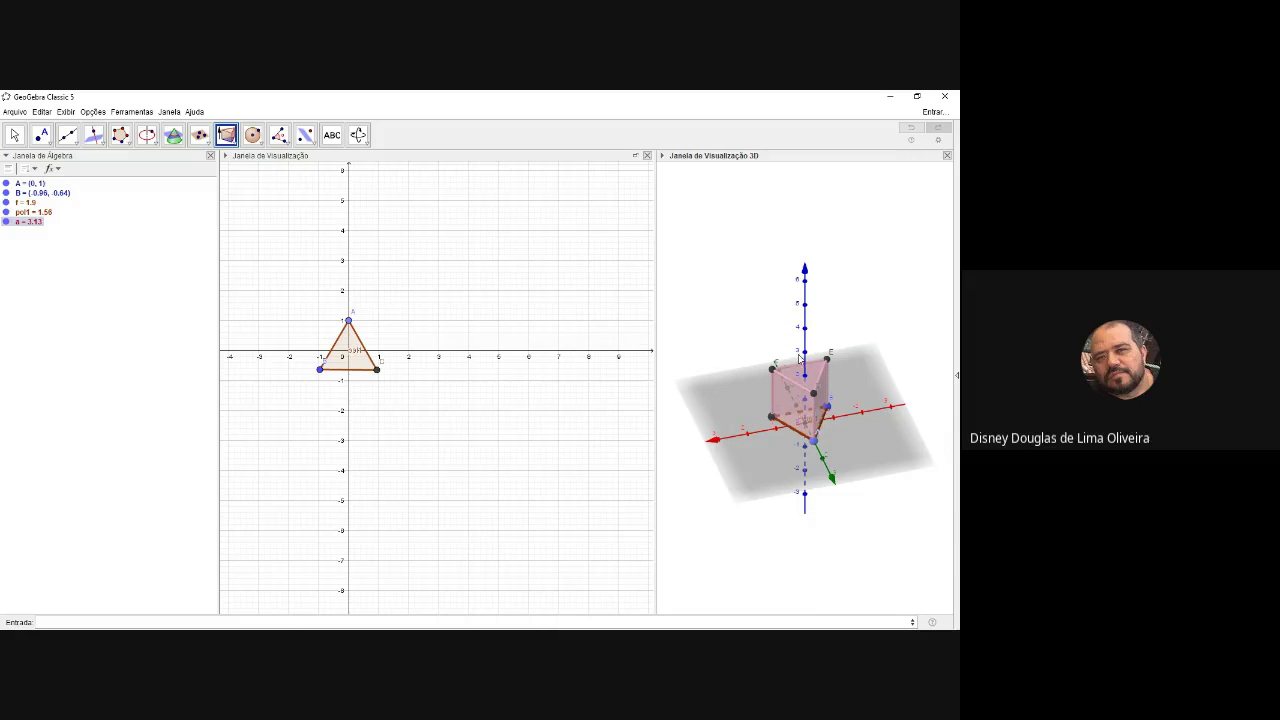
pyautogui.moveTo(846, 458)
pyautogui.mouseDown(button='right')
pyautogui.moveTo(825, 458)
pyautogui.moveTo(836, 458)
pyautogui.mouseUp(button='right')
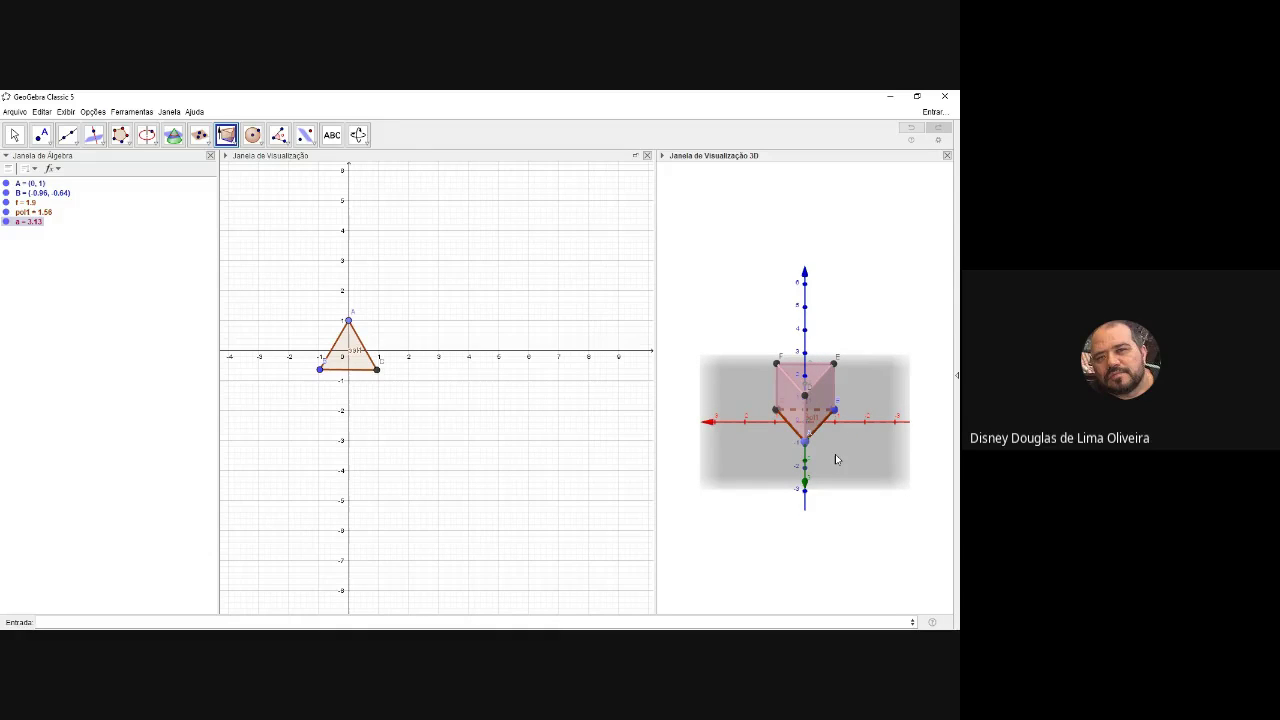
pyautogui.moveTo(836, 459); pyautogui.dragTo(820, 462, button='right')
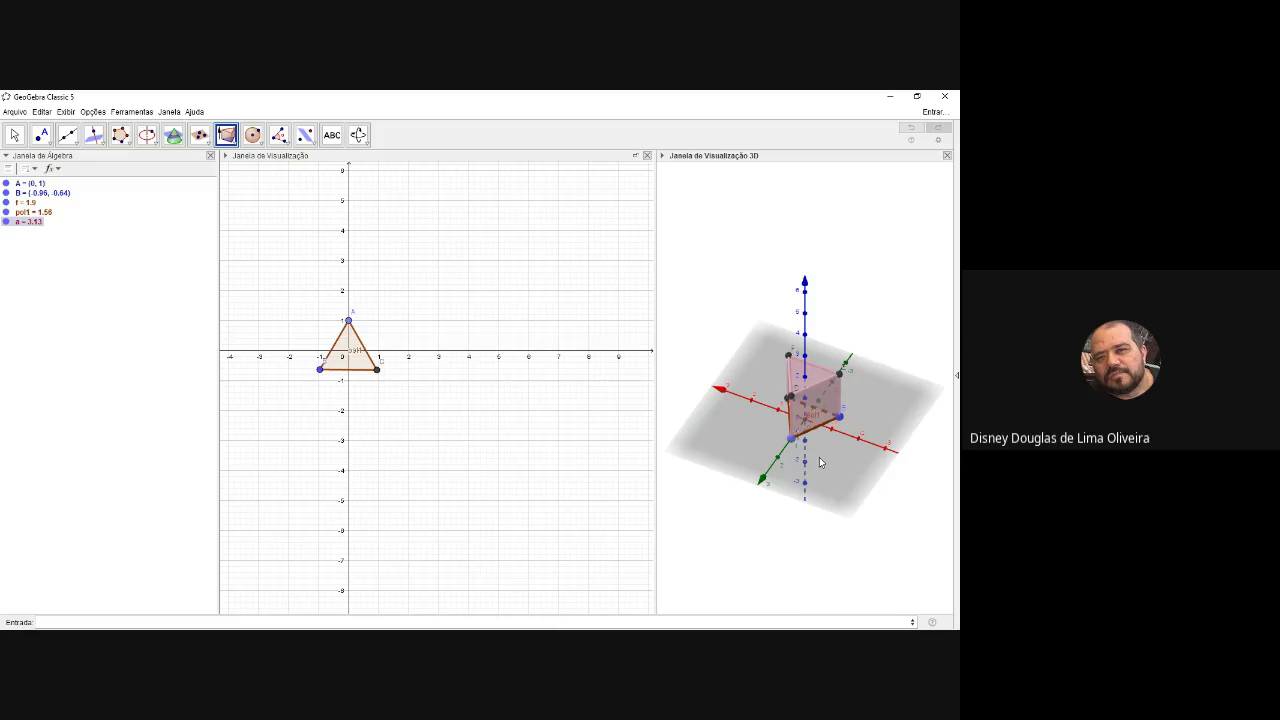
pyautogui.moveTo(800, 380)
pyautogui.mouseDown(button='right')
pyautogui.moveTo(783, 385)
pyautogui.moveTo(781, 369)
pyautogui.mouseUp(button='right')
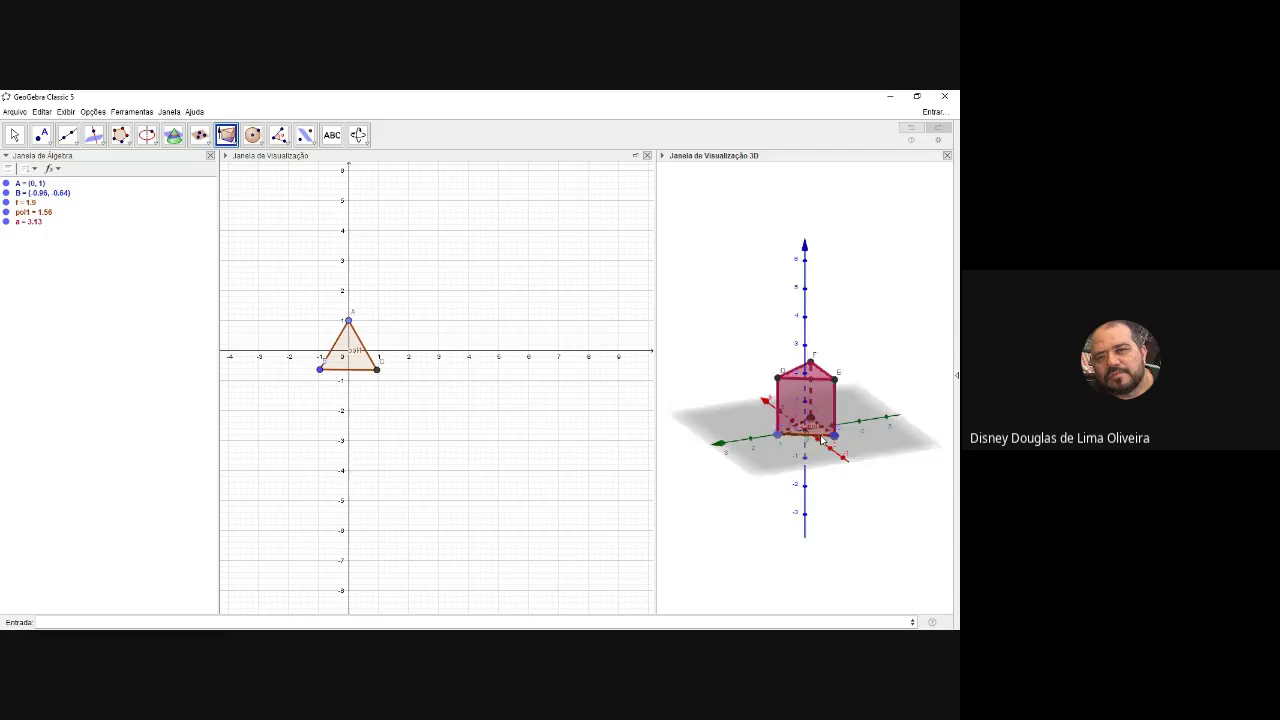
pyautogui.moveTo(822, 438)
pyautogui.mouseDown(button='right')
pyautogui.moveTo(855, 441)
pyautogui.moveTo(840, 437)
pyautogui.mouseUp(button='right')
pyautogui.moveTo(787, 440)
pyautogui.mouseDown()
pyautogui.moveTo(826, 454)
pyautogui.moveTo(790, 457)
pyautogui.mouseUp()
pyautogui.moveTo(778, 464); pyautogui.dragTo(811, 458, button='right')
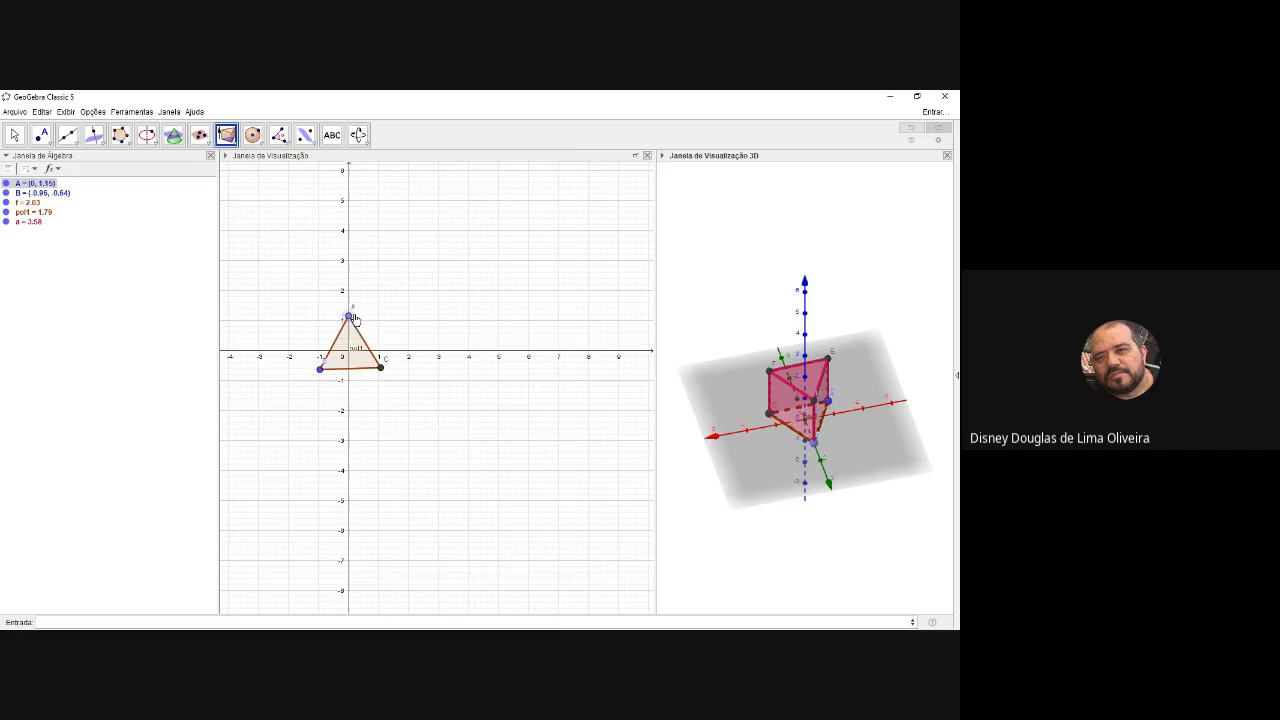
pyautogui.moveTo(809, 498)
pyautogui.mouseDown(button='right')
pyautogui.moveTo(798, 486)
pyautogui.moveTo(812, 487)
pyautogui.mouseUp(button='right')
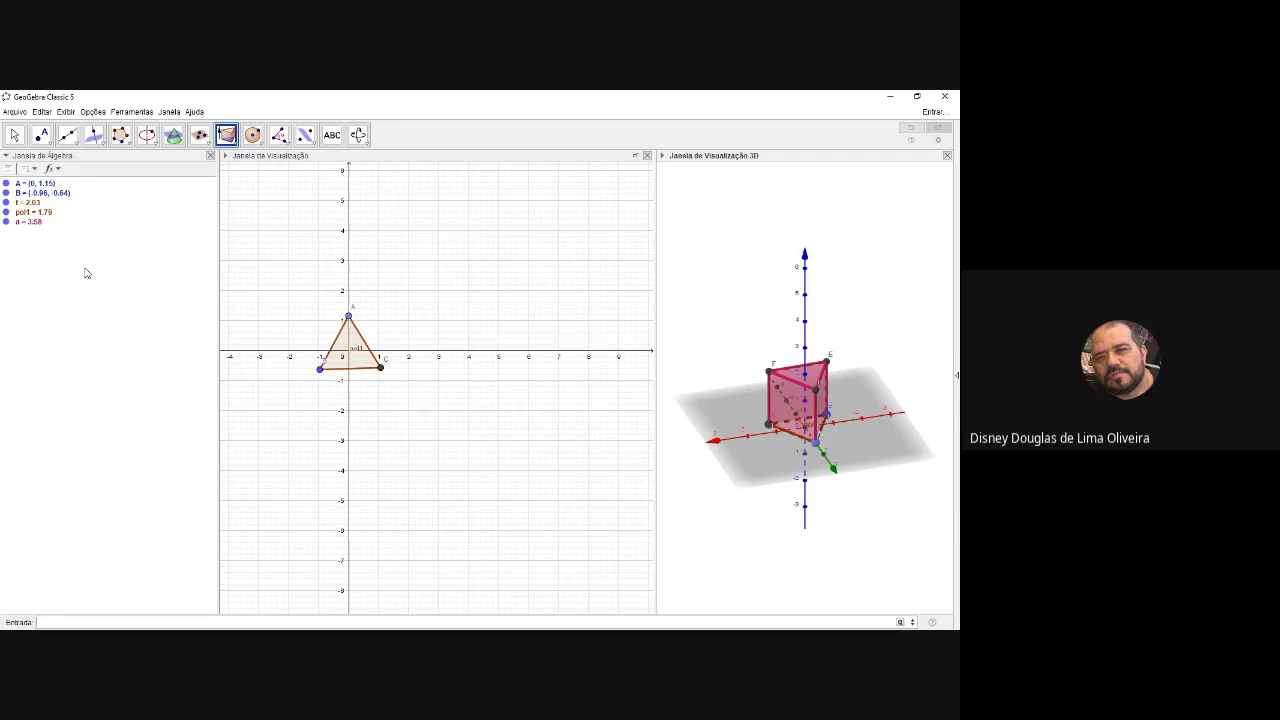
# Set the font size of the whole interface to 28 pt.
pyautogui.click(92, 113)
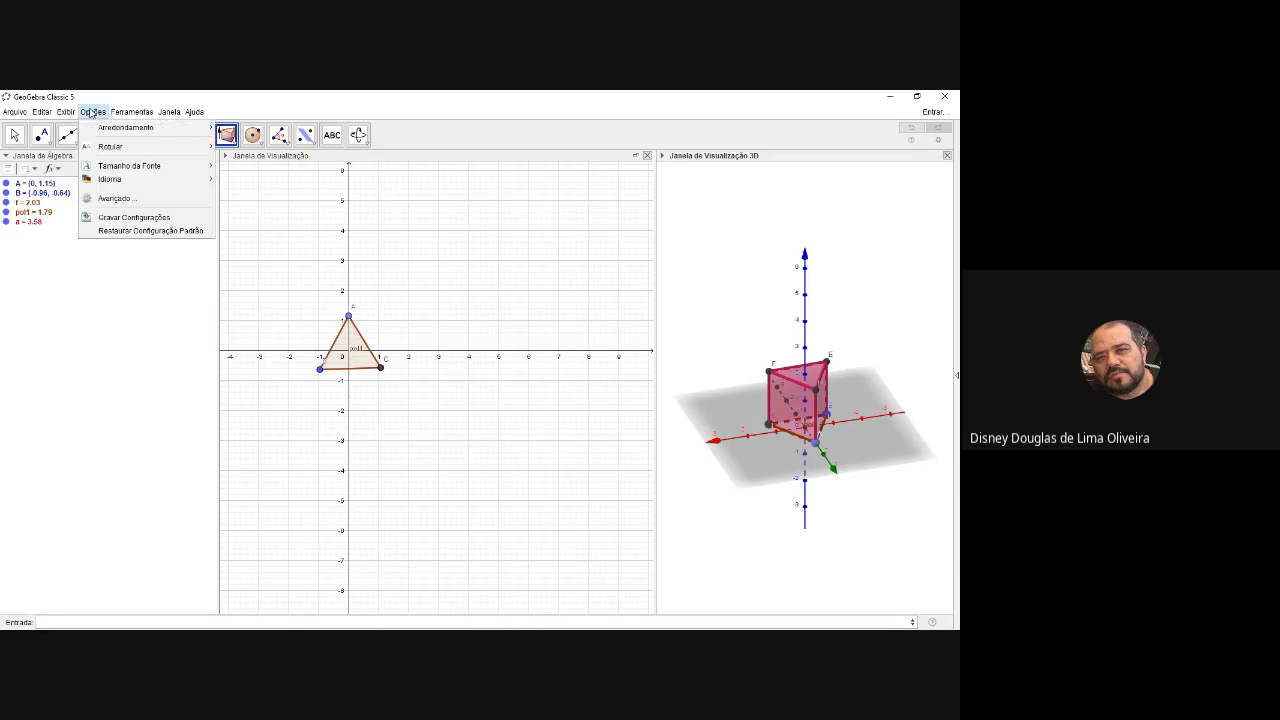
pyautogui.moveTo(114, 169)
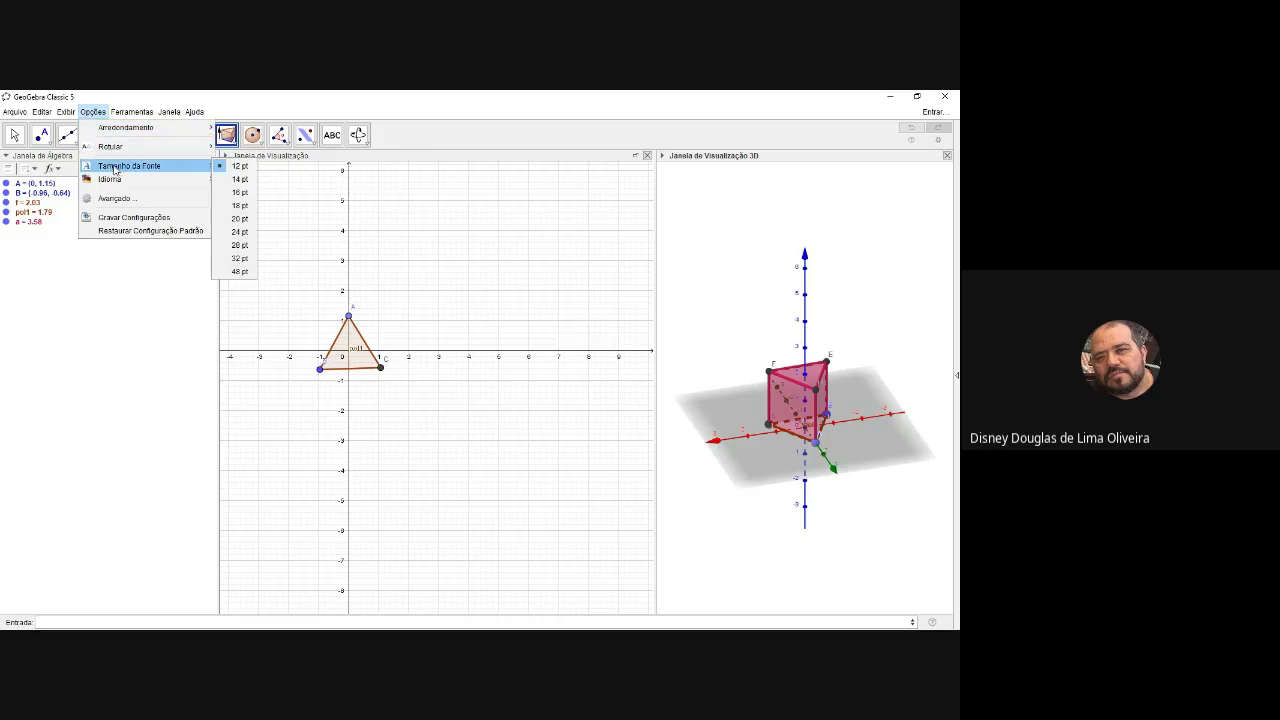
pyautogui.click(239, 245)
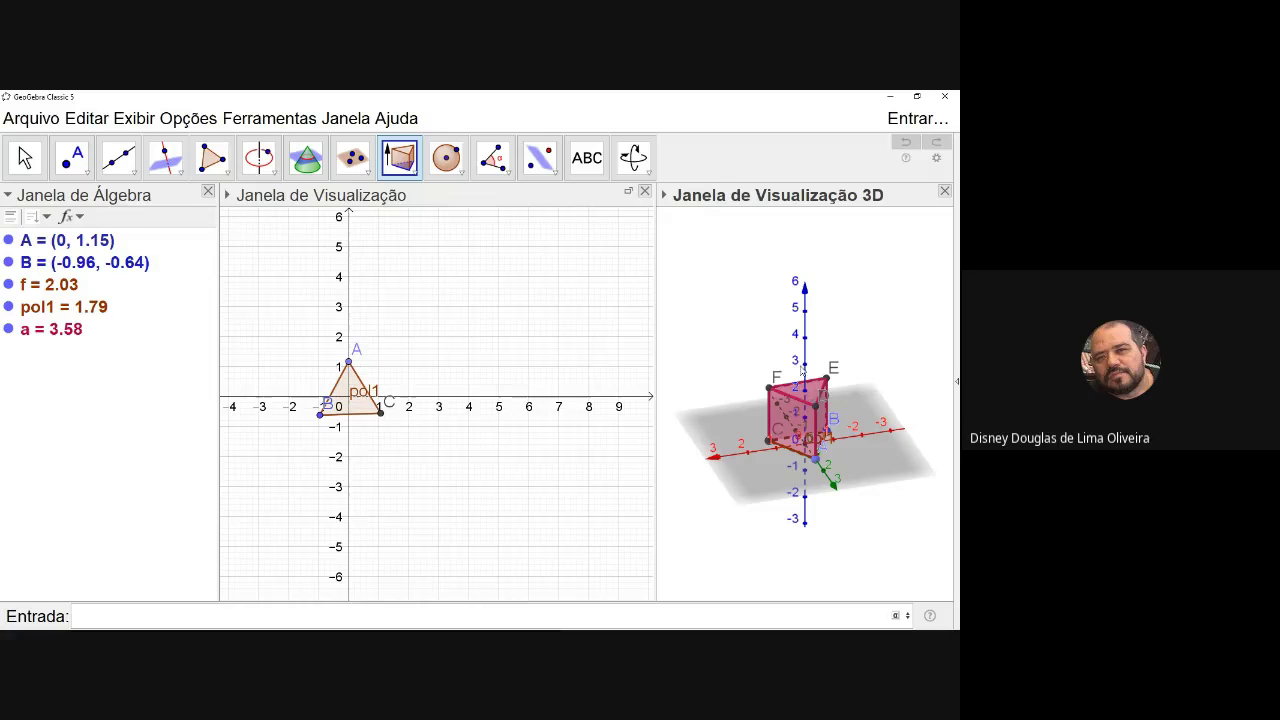
# Create a pyramid with the Pirâmide command from the prism's top vertices D, E, F and apex A.
pyautogui.moveTo(872, 478)
pyautogui.mouseDown(button='right')
pyautogui.moveTo(860, 486)
pyautogui.moveTo(813, 465)
pyautogui.moveTo(883, 480)
pyautogui.mouseUp(button='right')
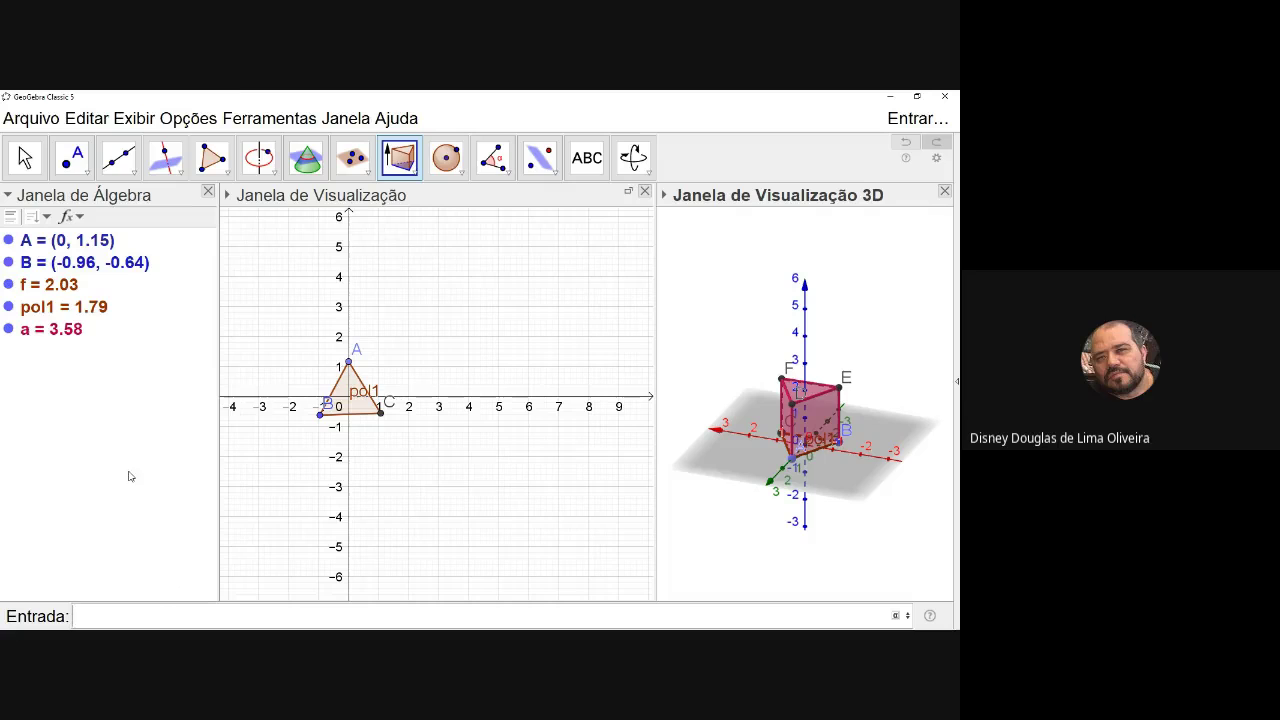
pyautogui.write('pira')
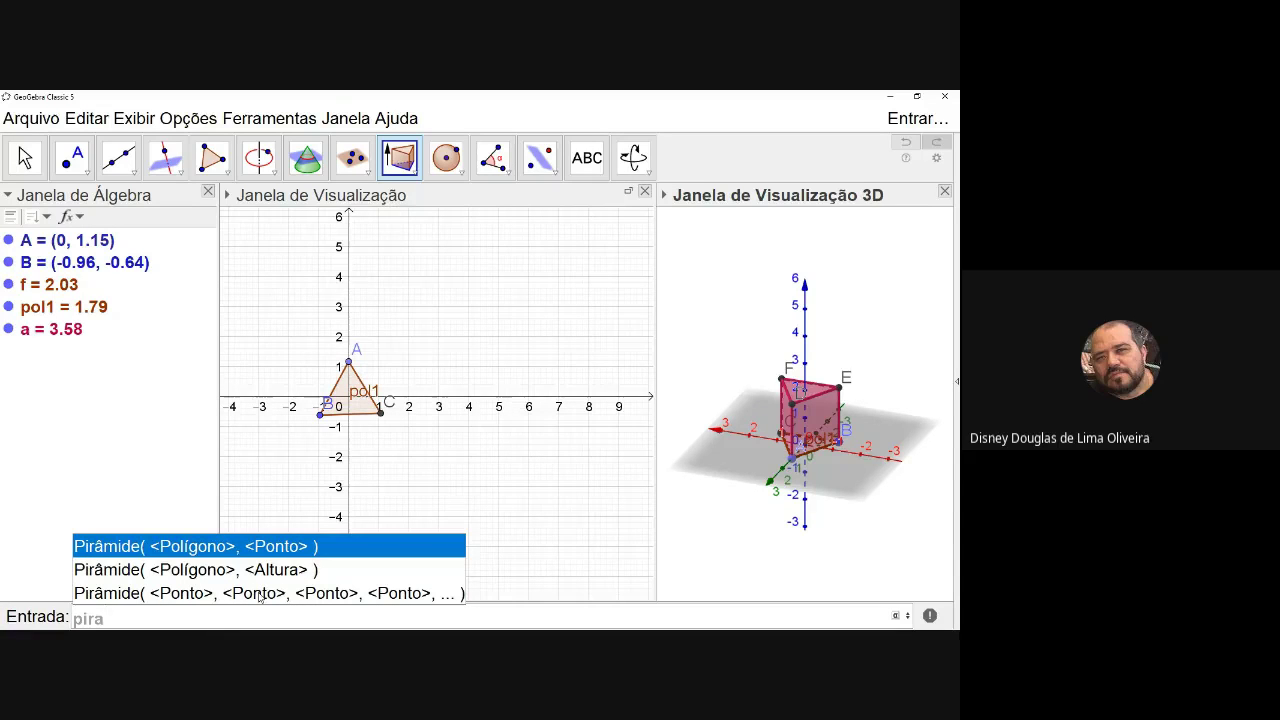
pyautogui.moveTo(811, 502); pyautogui.dragTo(786, 498, button='right')
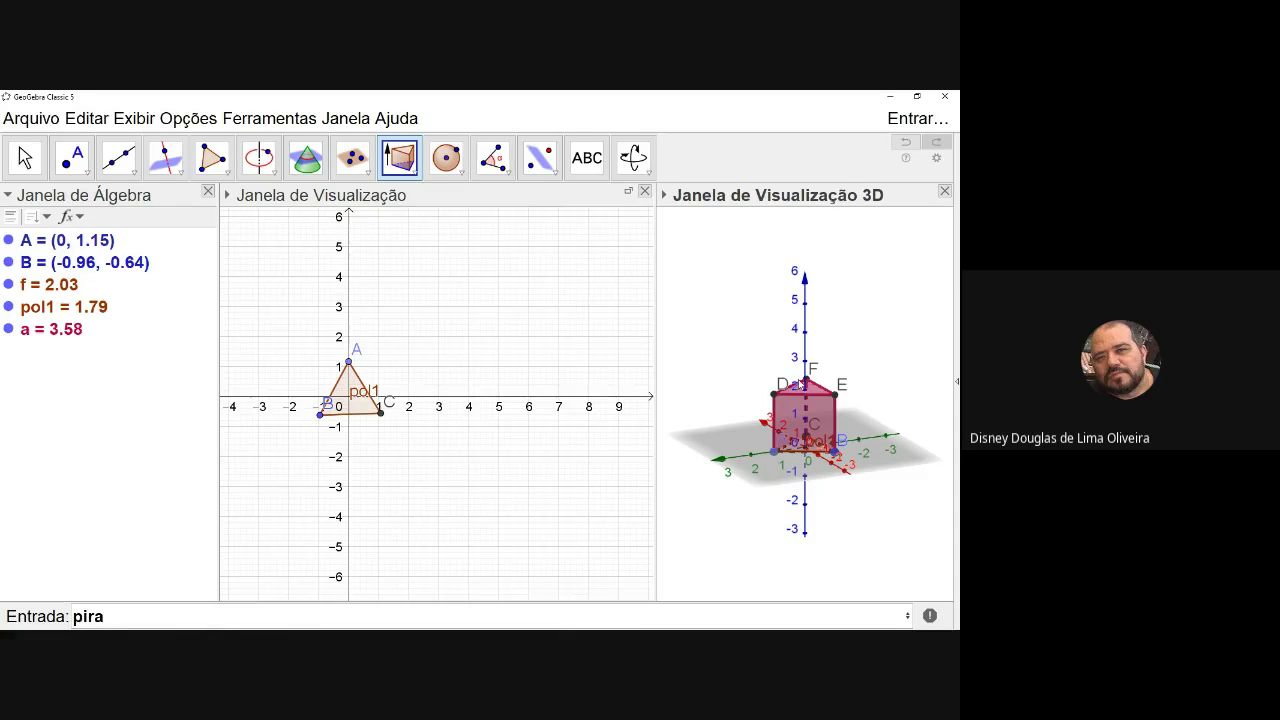
pyautogui.click(123, 617)
pyautogui.write('m')
pyautogui.press('Escape')
pyautogui.press('Return')
pyautogui.write('D')
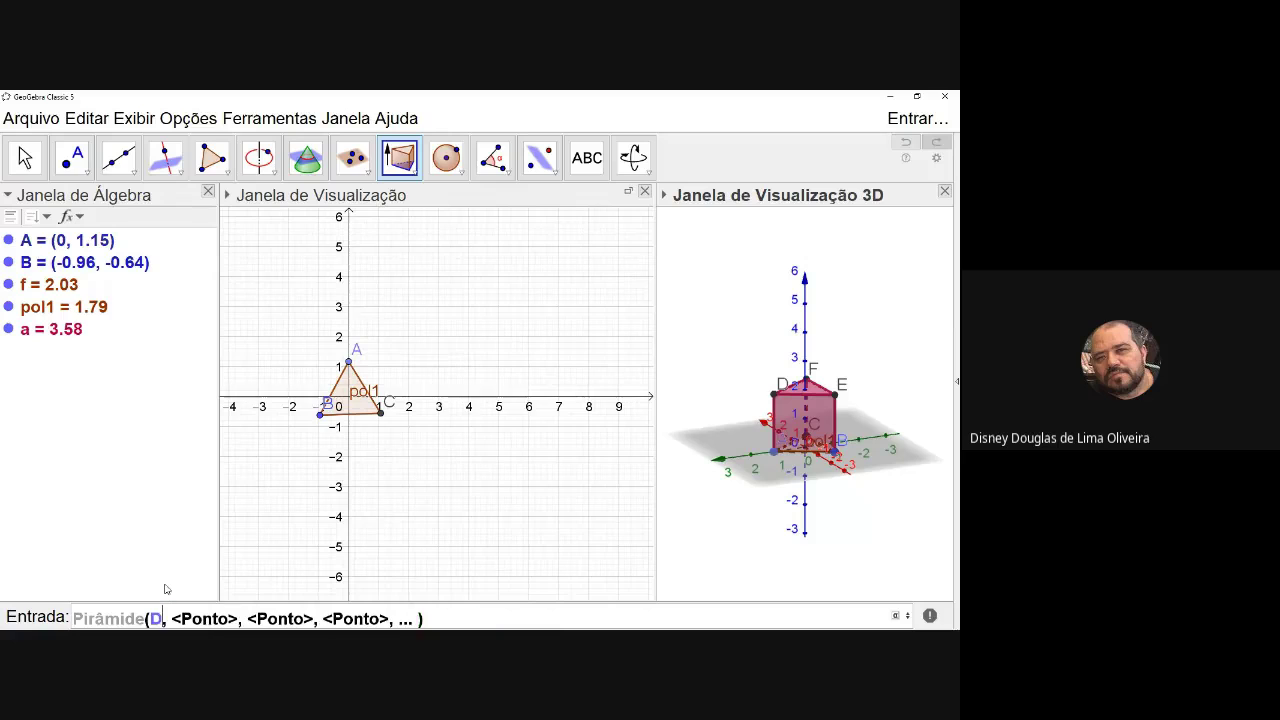
pyautogui.press('Tab')
pyautogui.write('E')
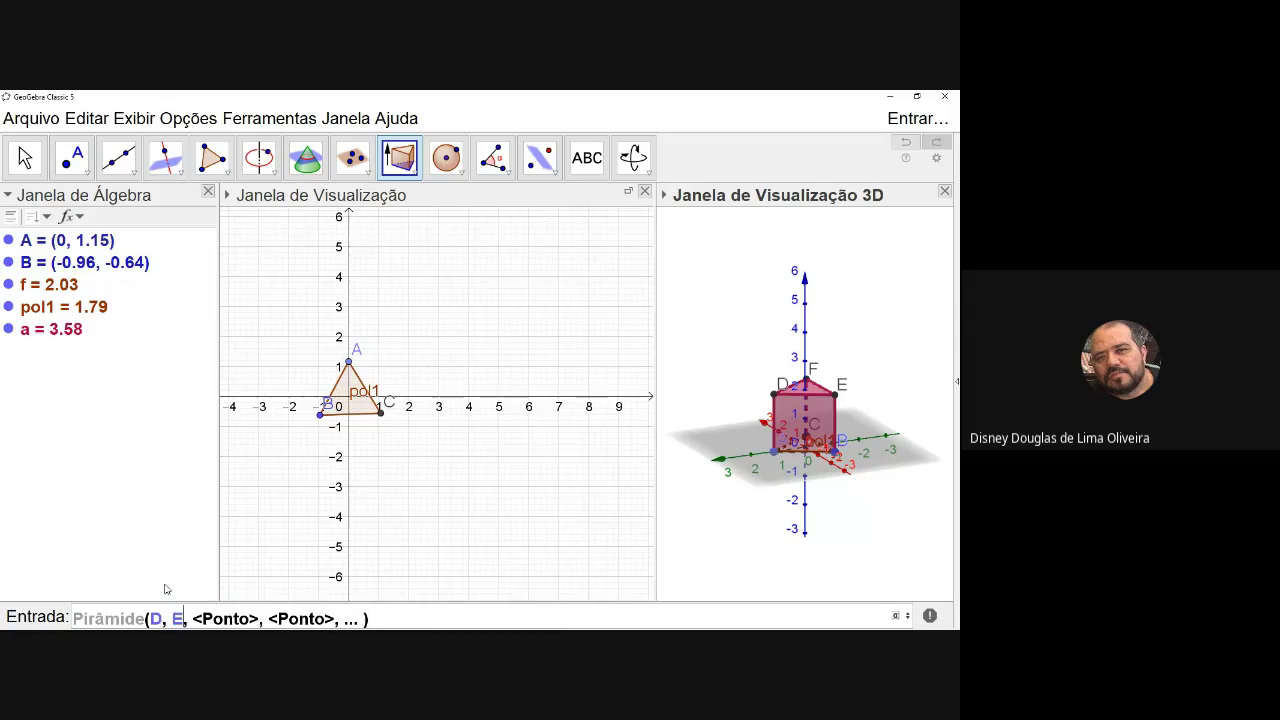
pyautogui.press('Tab')
pyautogui.write('F')
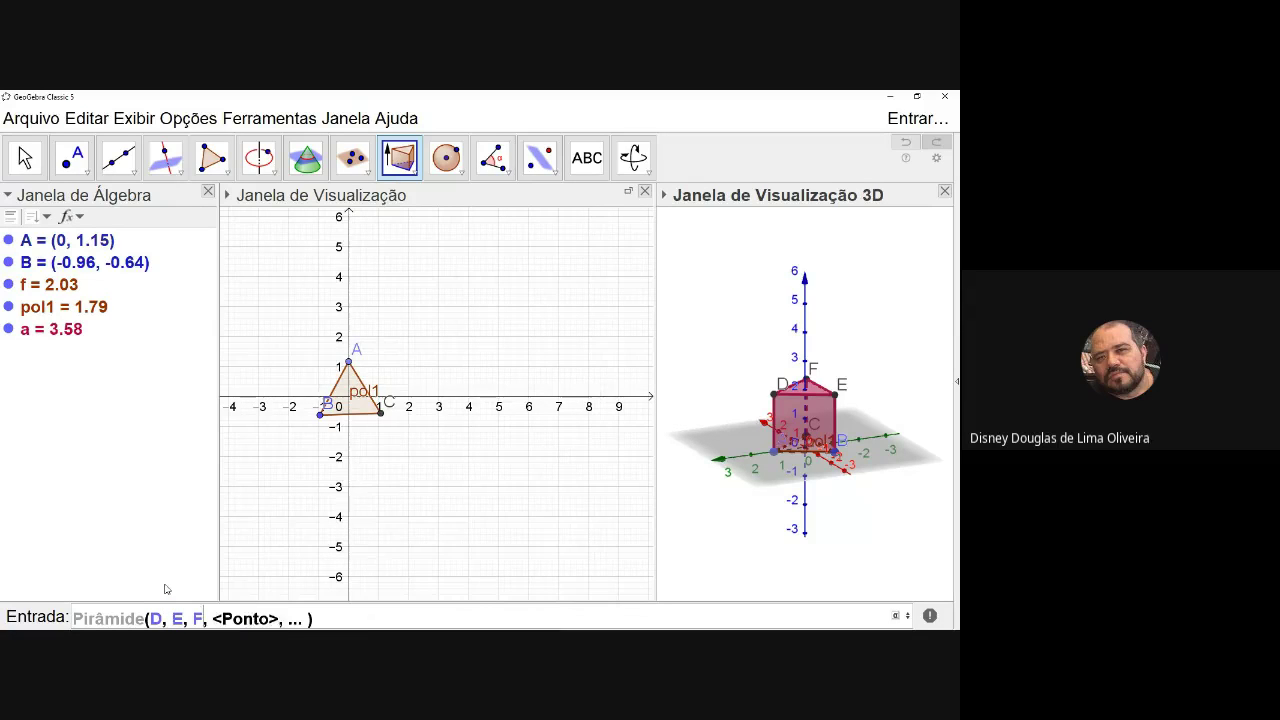
pyautogui.press('Tab')
pyautogui.write('A')
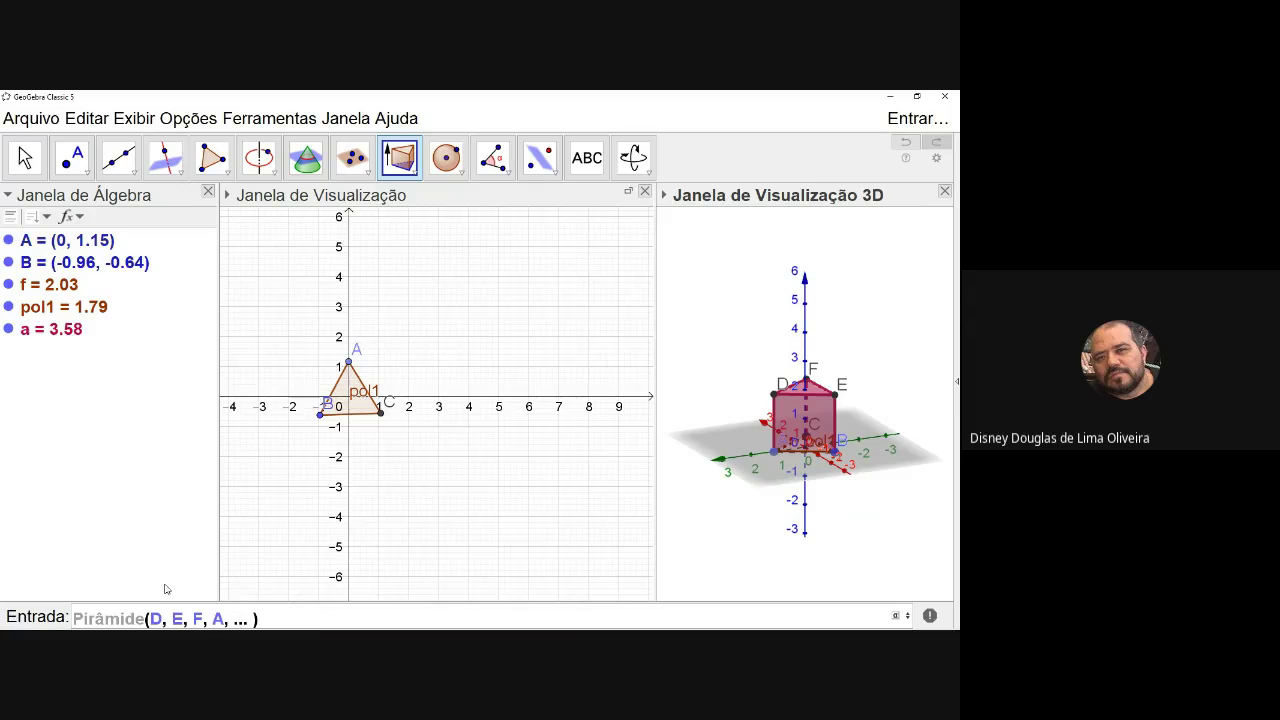
pyautogui.press('Delete')
pyautogui.press('Delete')
pyautogui.press('Delete')
pyautogui.press('Delete')
pyautogui.press('Delete')
pyautogui.press('Delete')
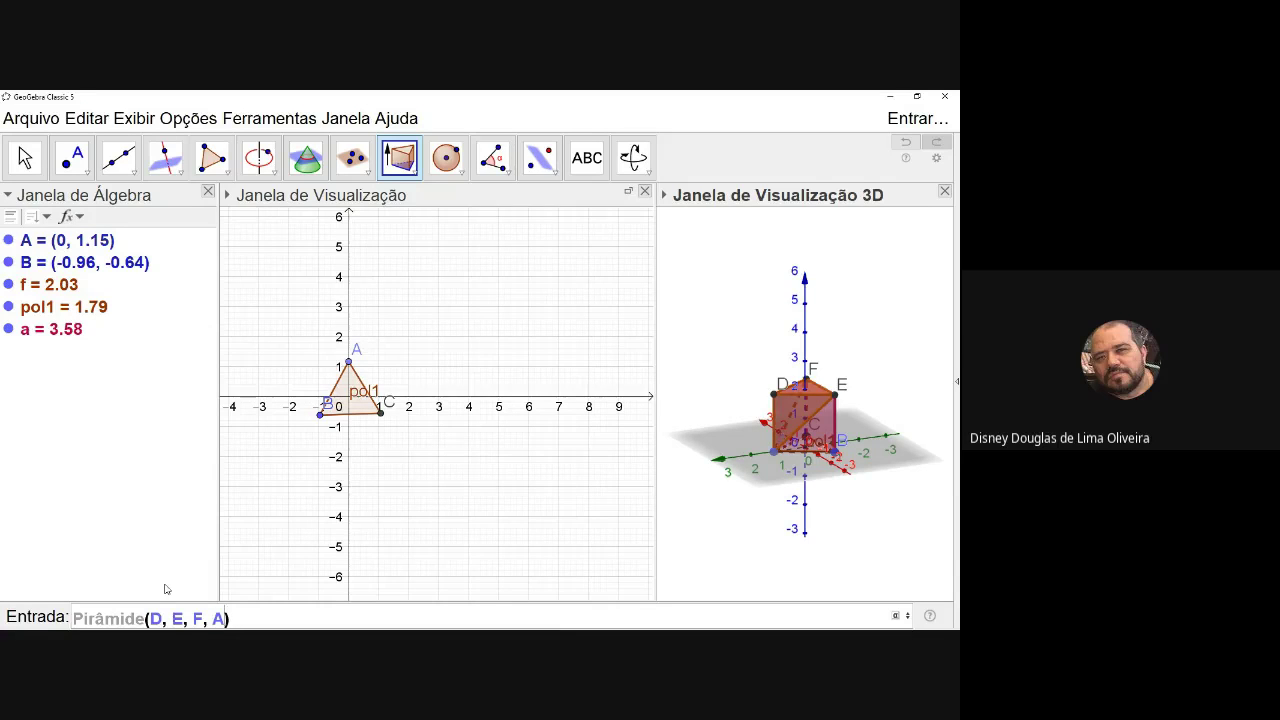
pyautogui.press('Return')
# Change the color of the pyramid D, E, F, A to blue and close its properties.
pyautogui.moveTo(824, 470)
pyautogui.mouseDown(button='right')
pyautogui.moveTo(797, 463)
pyautogui.moveTo(824, 446)
pyautogui.mouseUp(button='right')
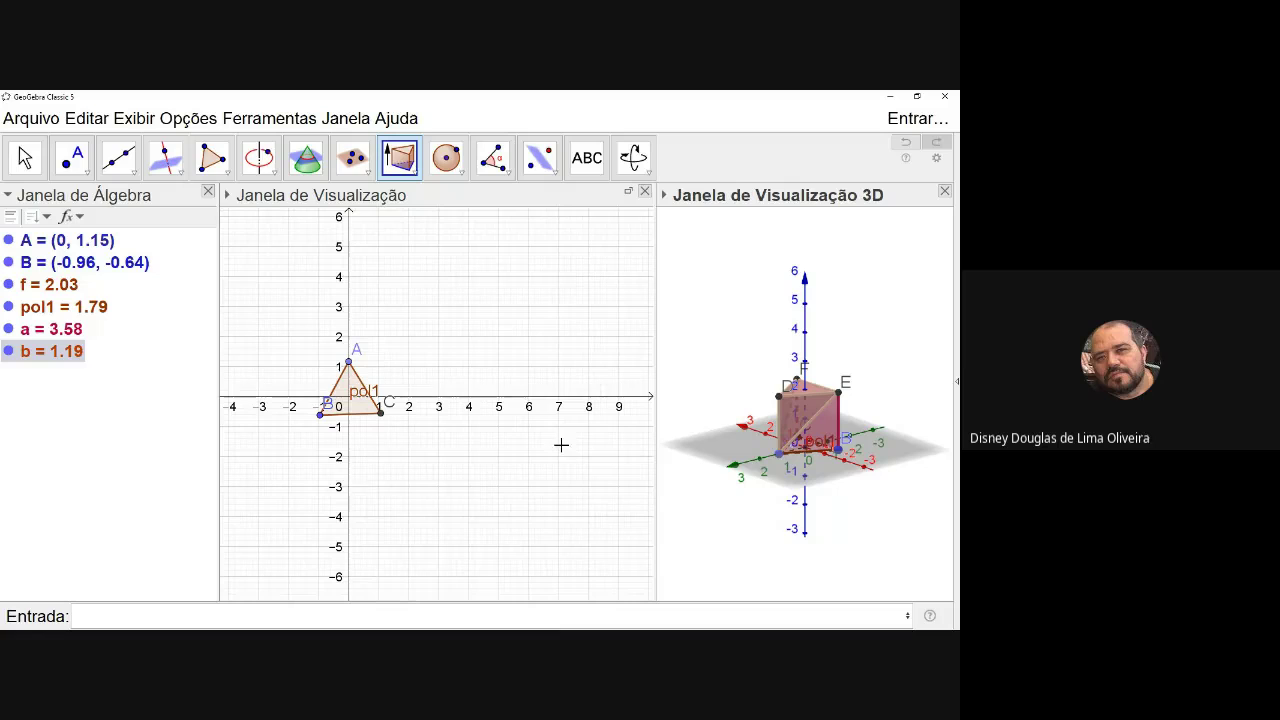
pyautogui.rightClick(76, 356)
pyautogui.click(113, 541)
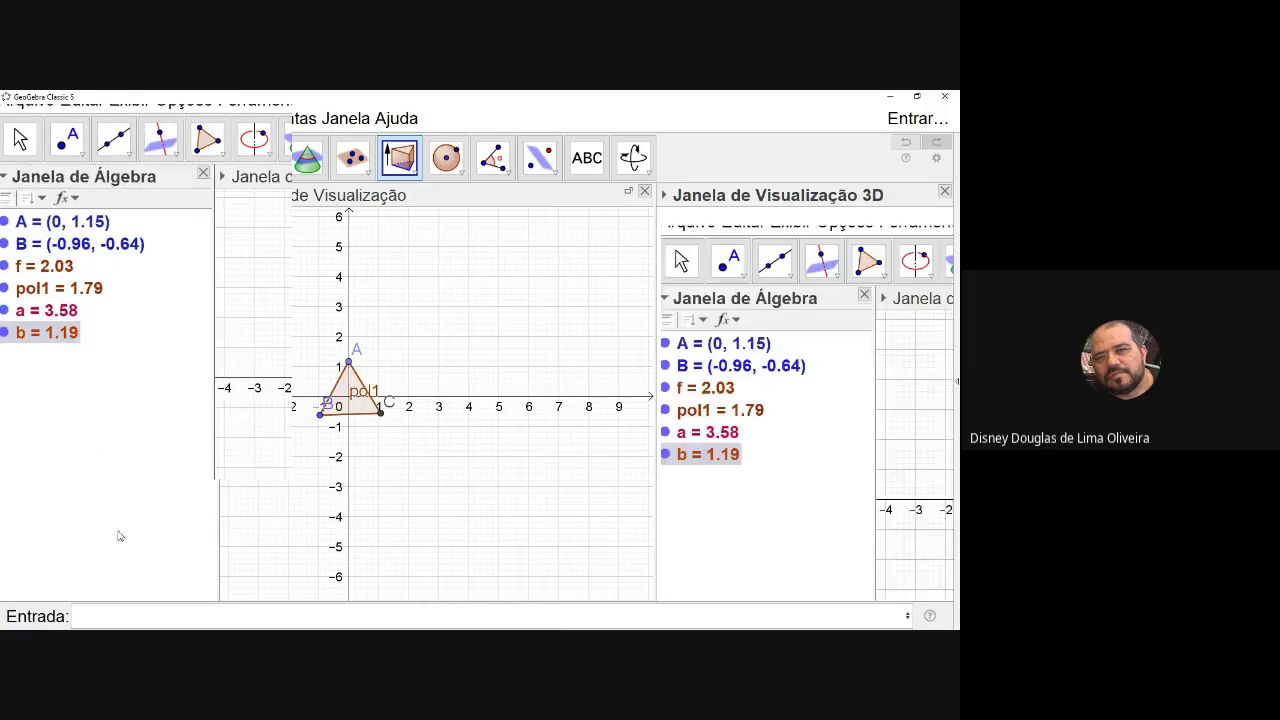
pyautogui.click(856, 275)
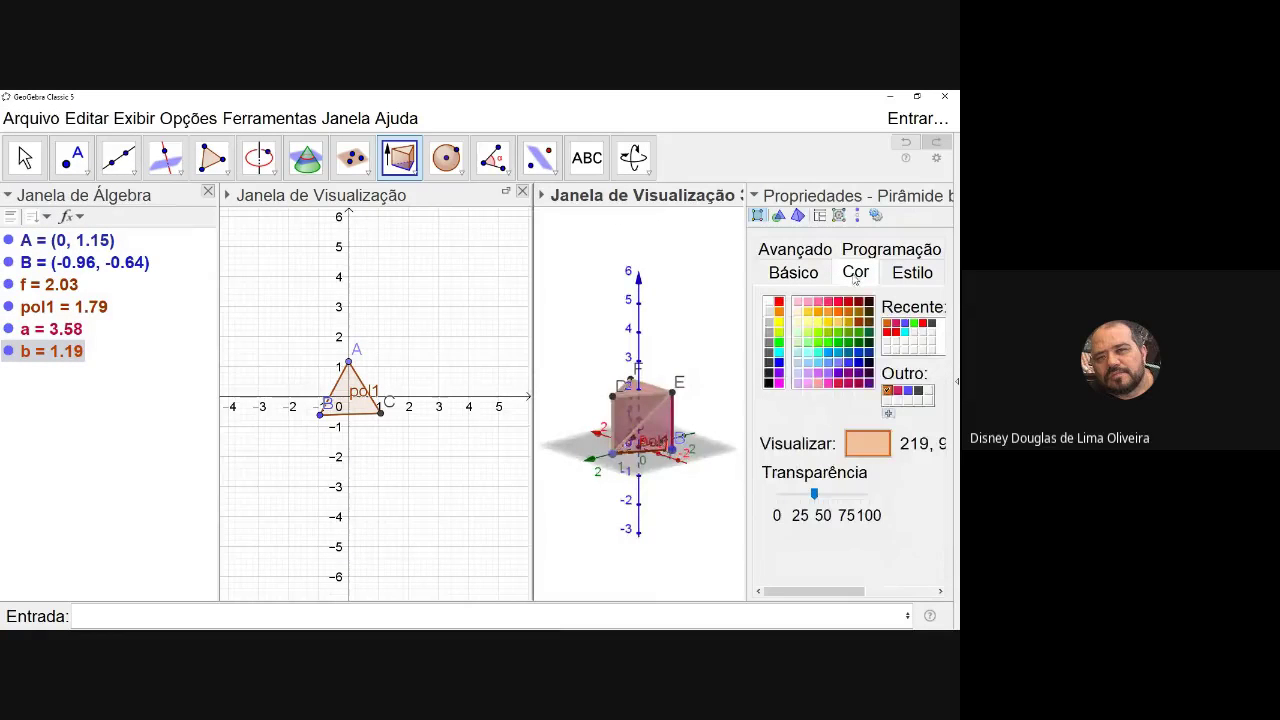
pyautogui.click(779, 364)
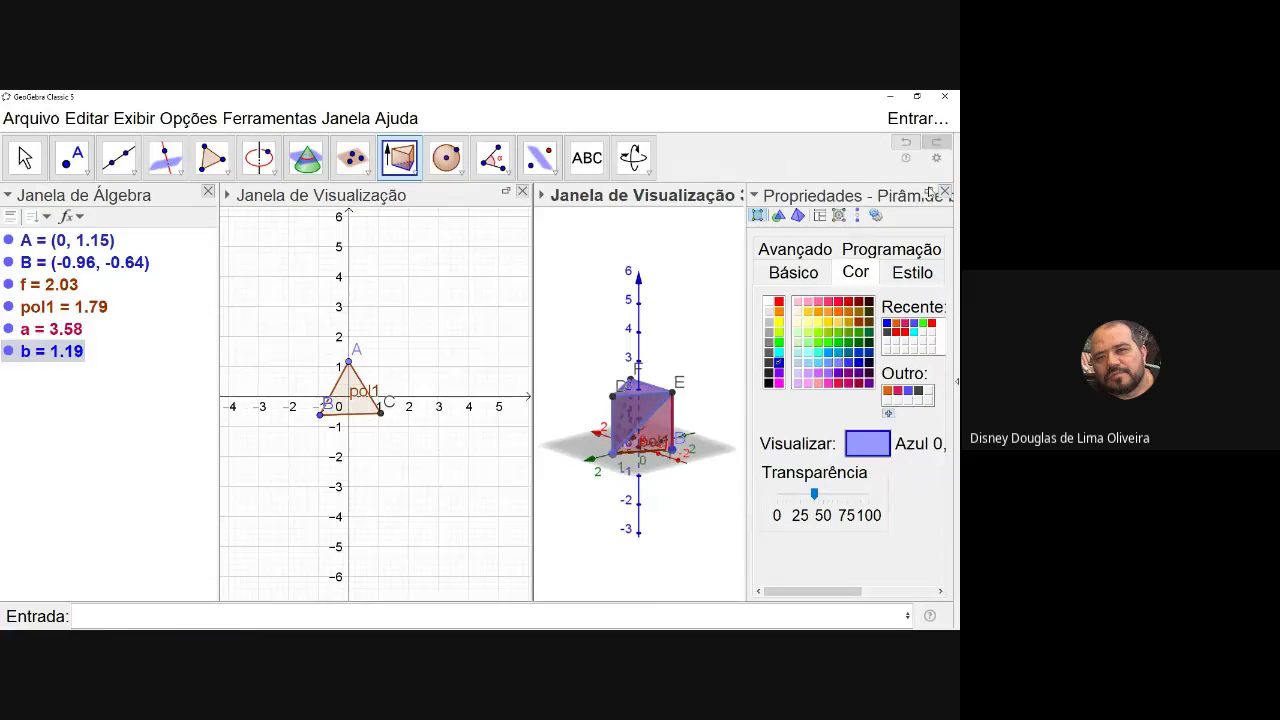
pyautogui.click(944, 192)
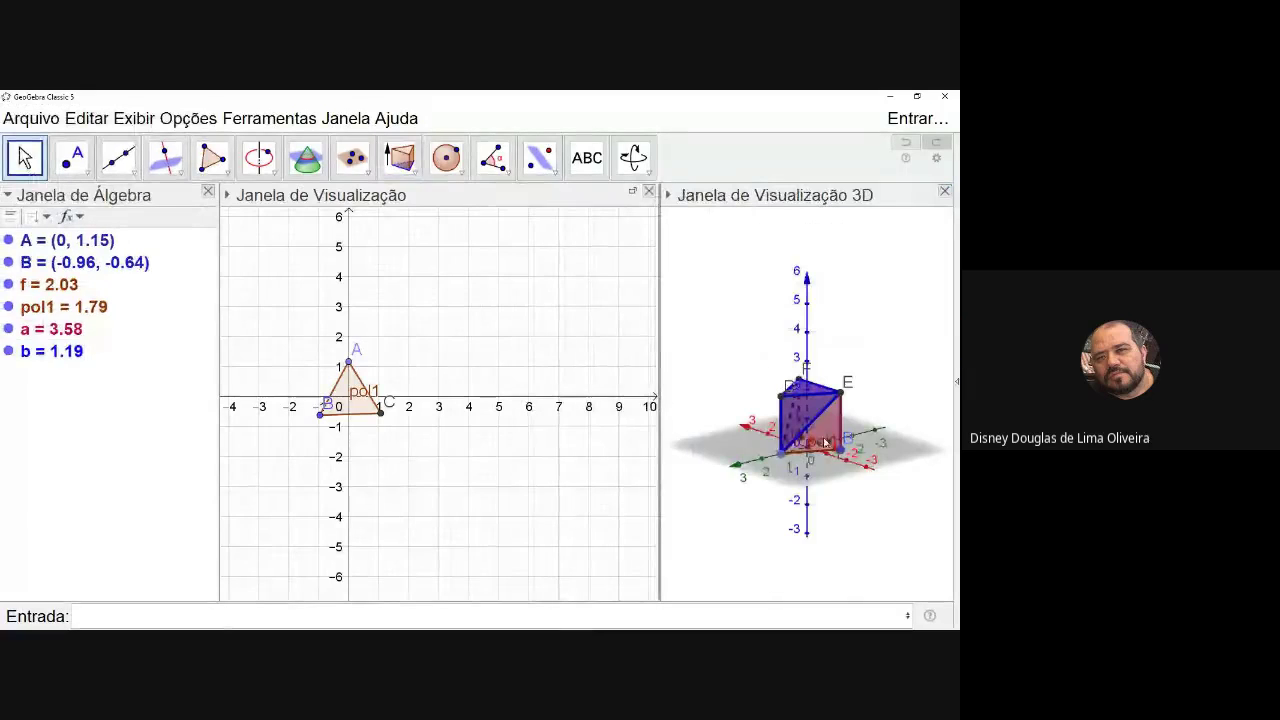
# Hide and show the prism to examine the blue pyramid alone and inside it from several sides.
pyautogui.moveTo(843, 495); pyautogui.dragTo(810, 465)
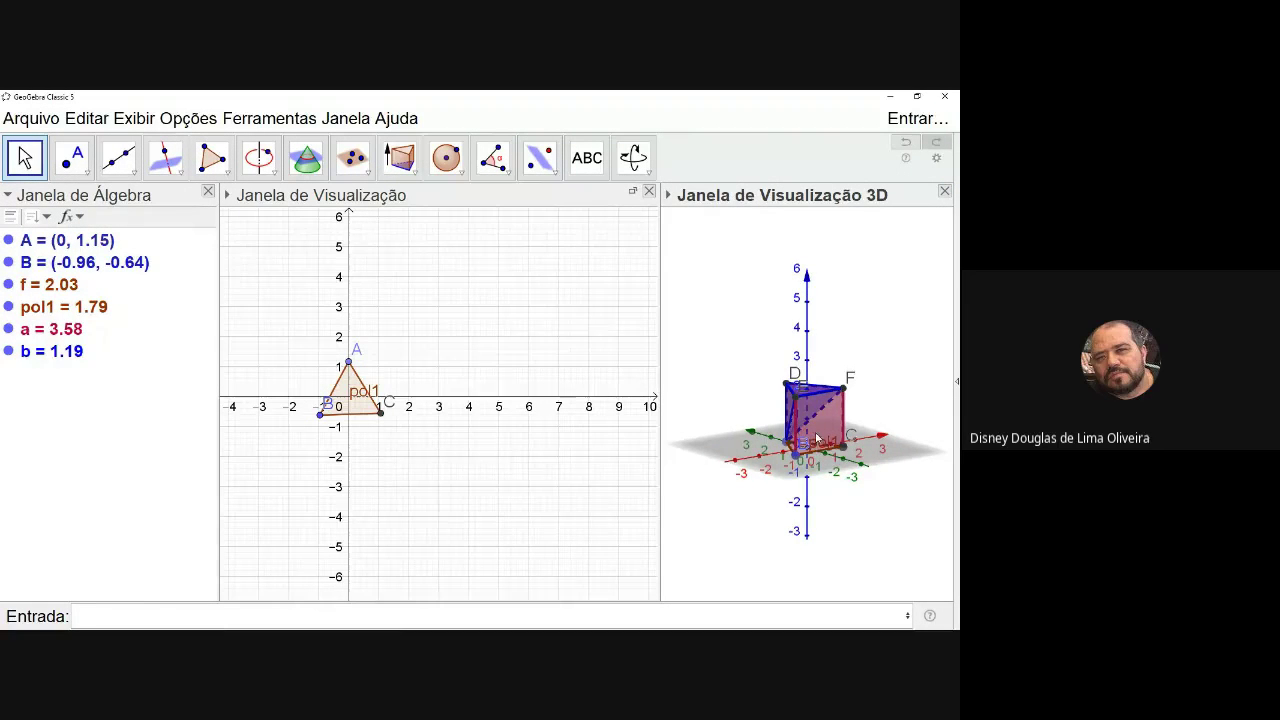
pyautogui.click(12, 332)
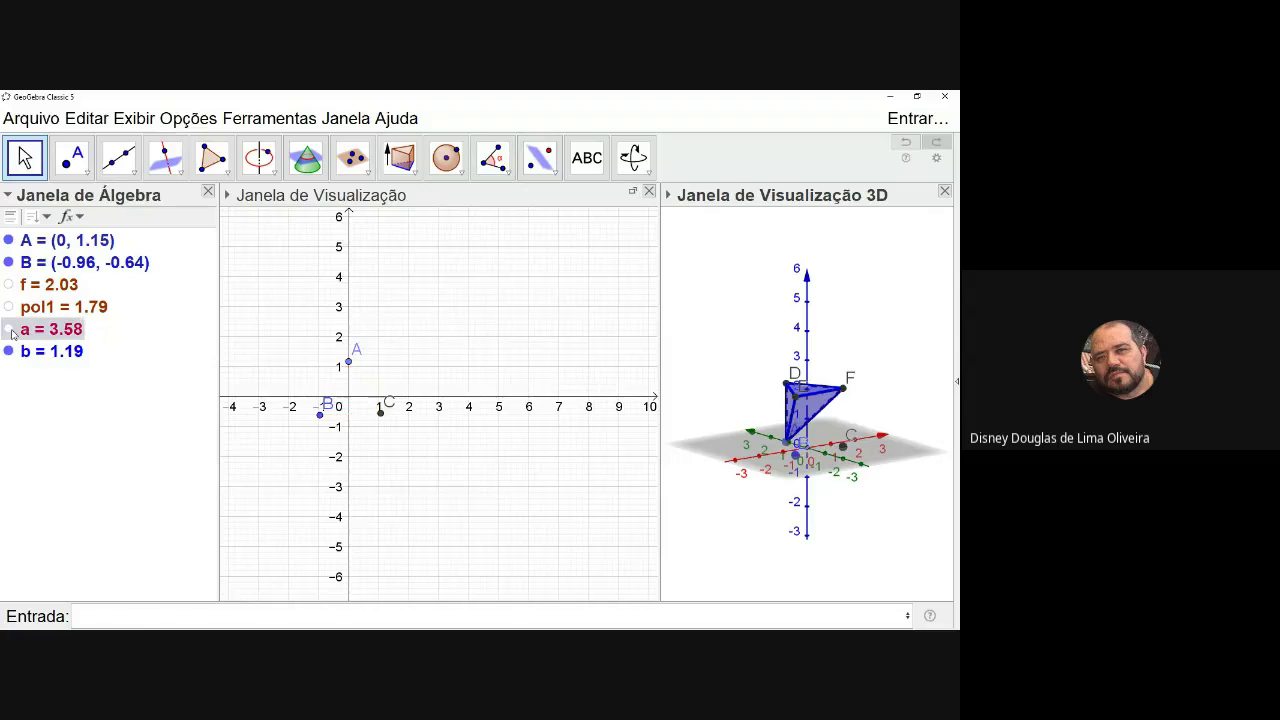
pyautogui.click(11, 331)
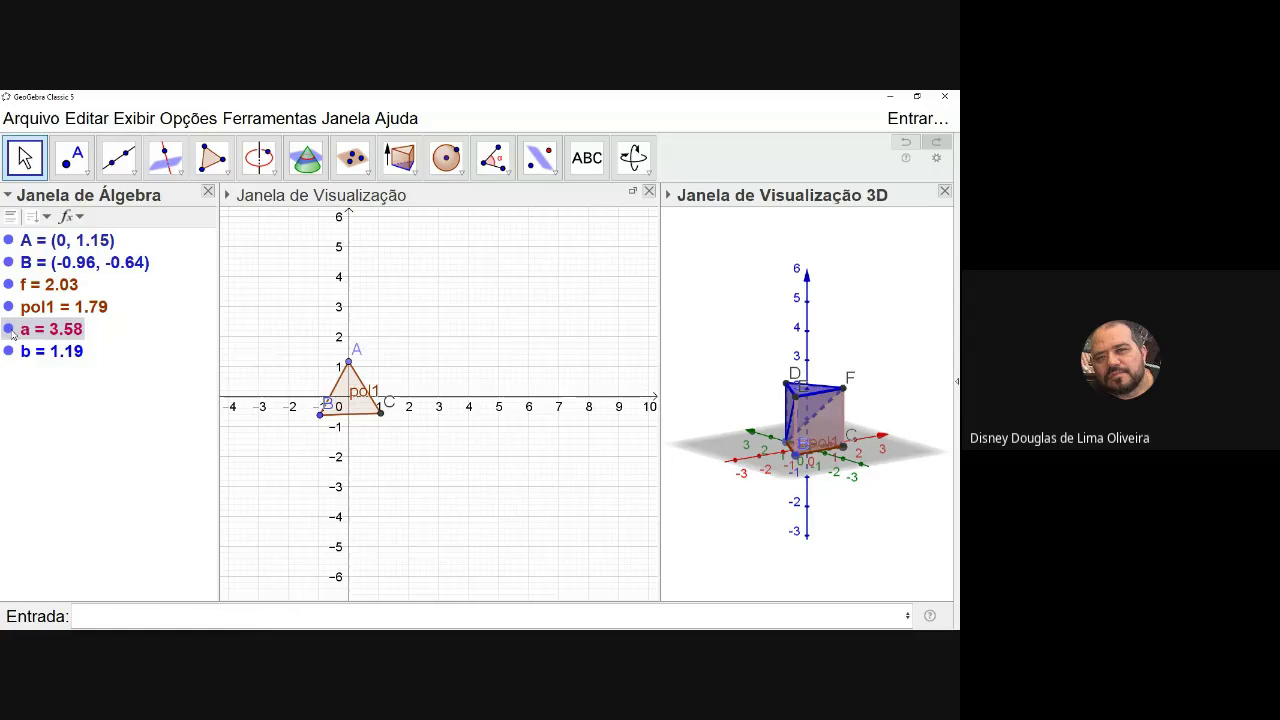
pyautogui.click(11, 332)
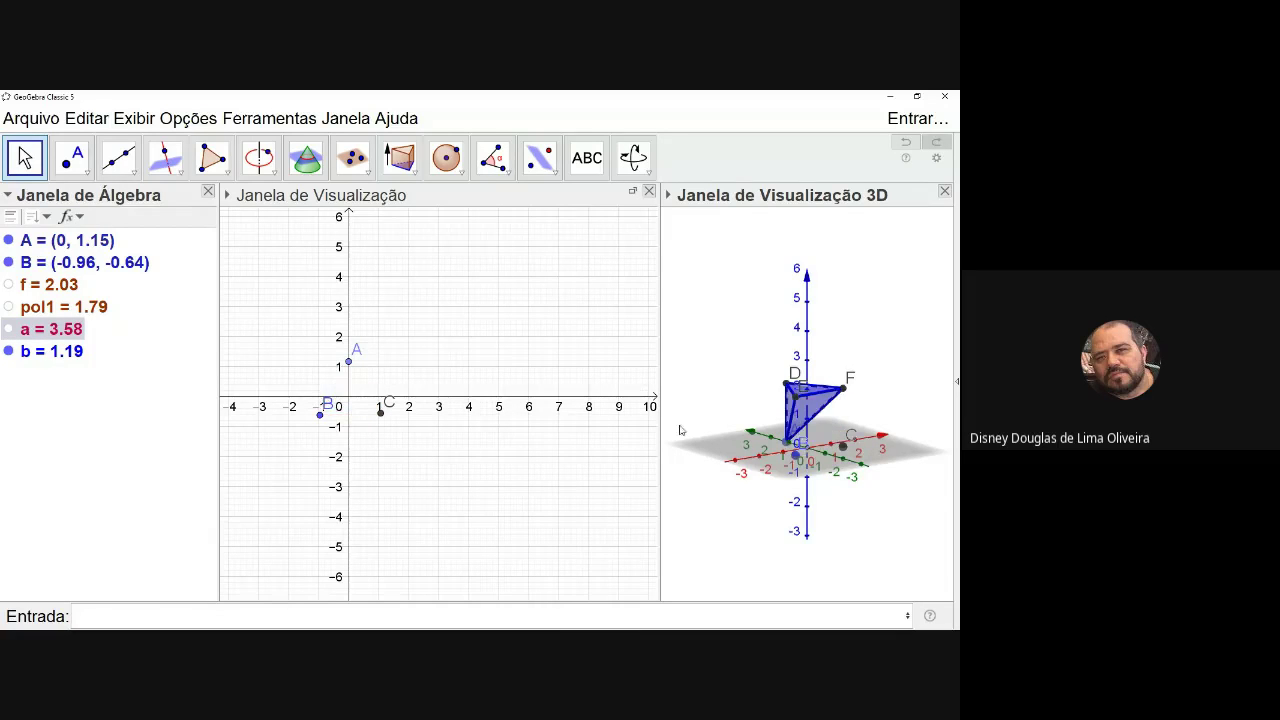
pyautogui.moveTo(684, 431); pyautogui.dragTo(722, 457)
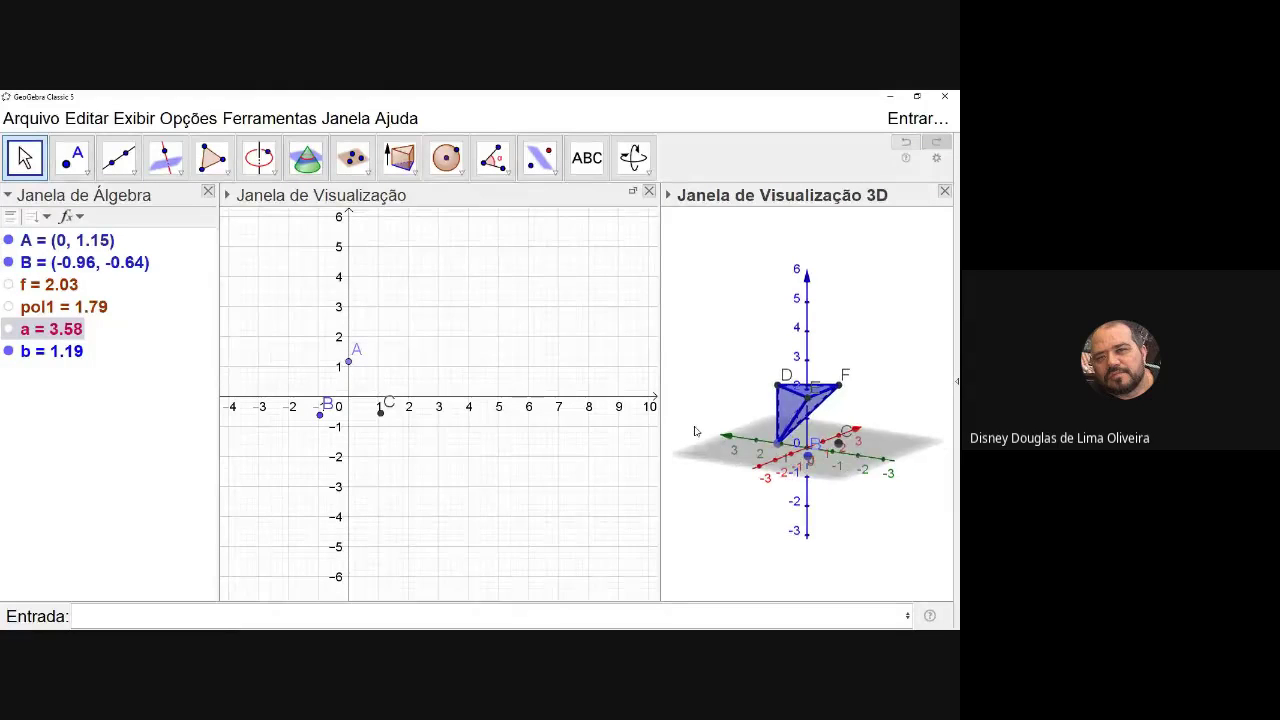
pyautogui.click(9, 331)
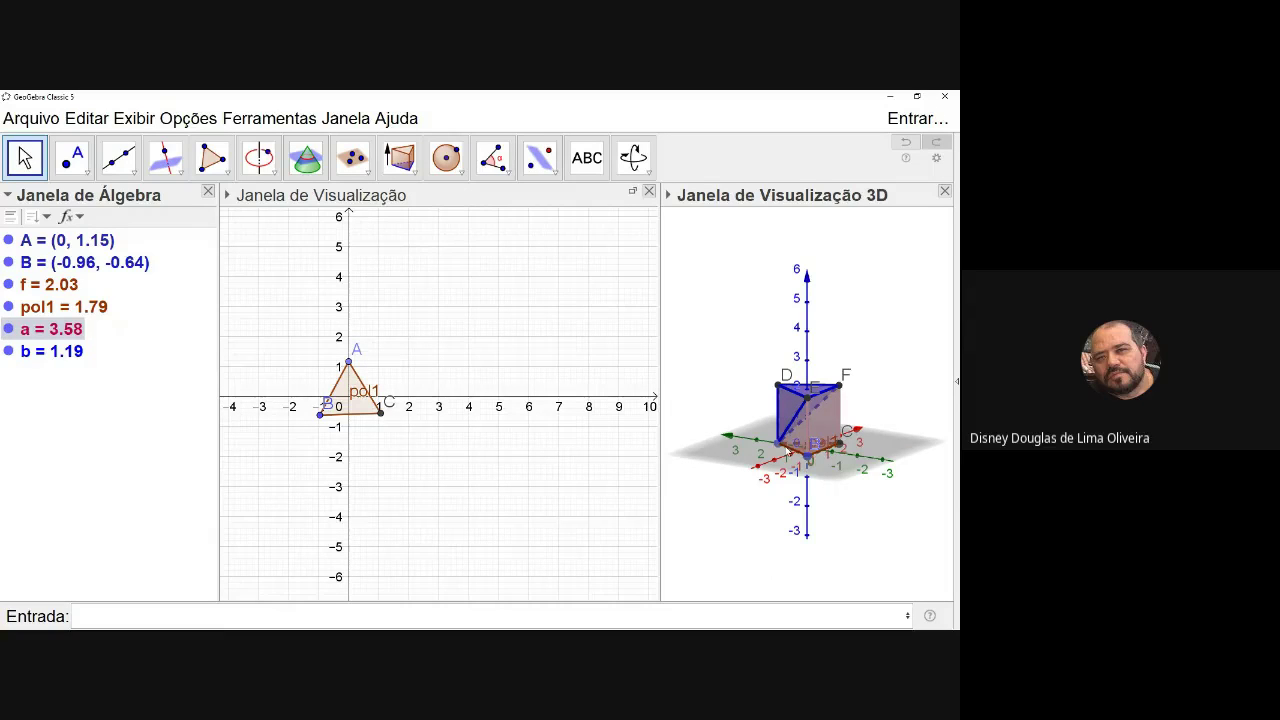
# Create a second pyramid with the Pirâmide command from base vertices A, B, C and apex F.
pyautogui.moveTo(808, 465)
pyautogui.mouseDown()
pyautogui.moveTo(812, 478)
pyautogui.moveTo(818, 467)
pyautogui.mouseUp()
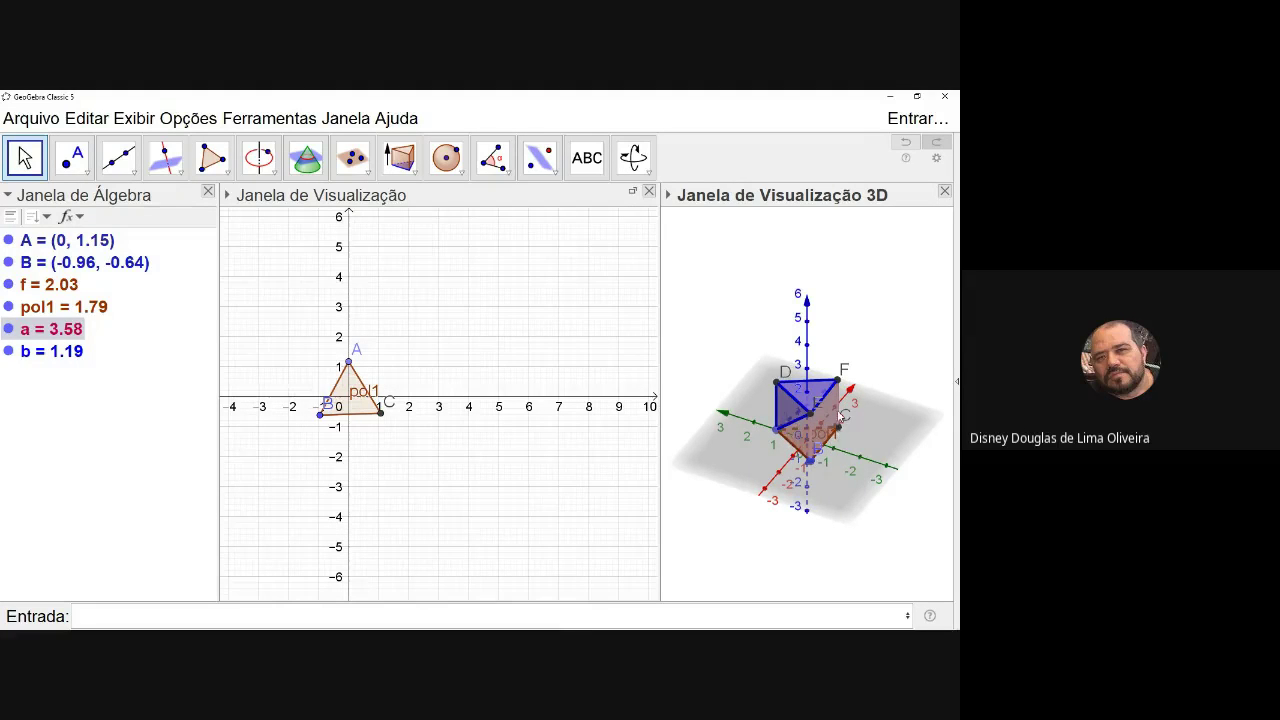
pyautogui.click(227, 613)
pyautogui.write('pirami')
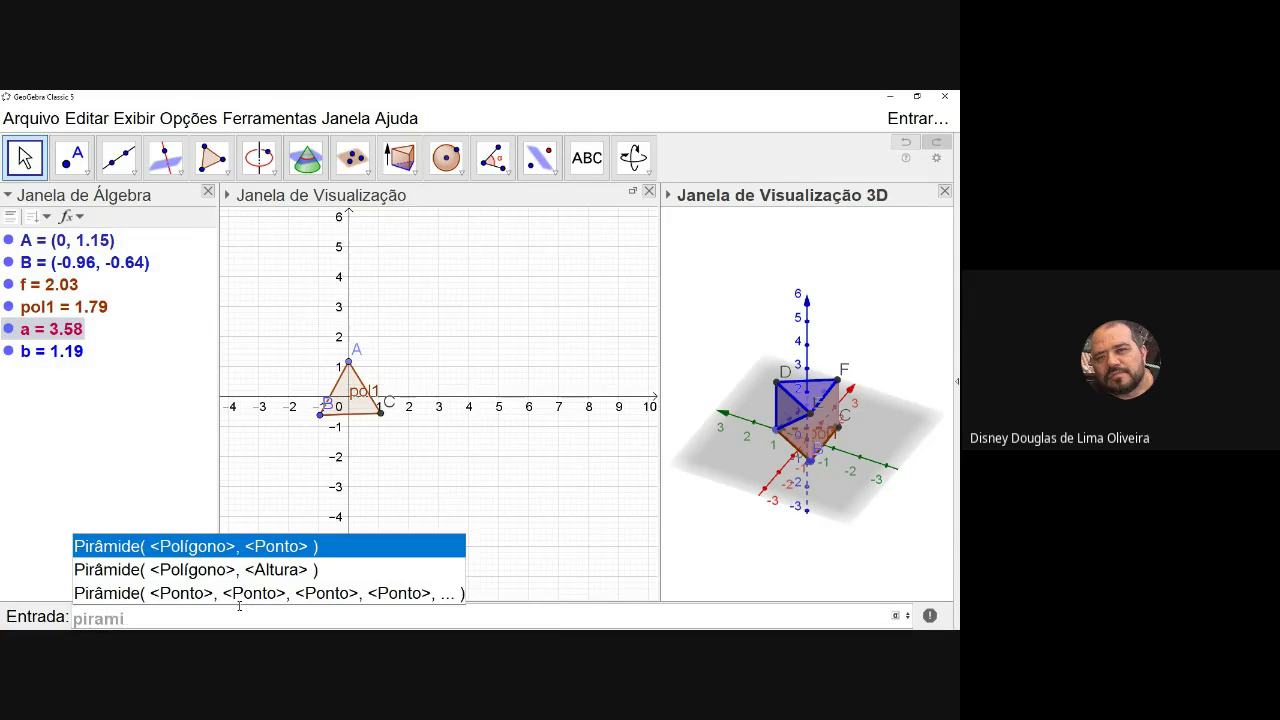
pyautogui.click(268, 592)
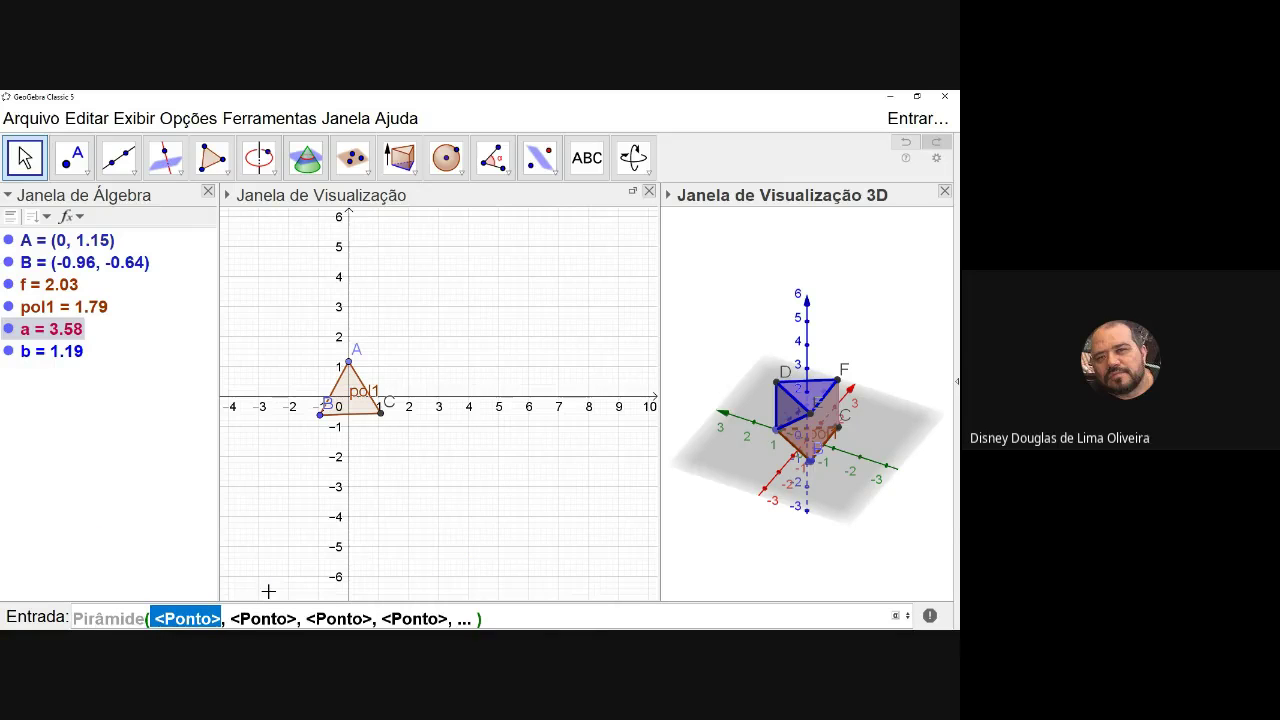
pyautogui.write('A')
pyautogui.press('Tab')
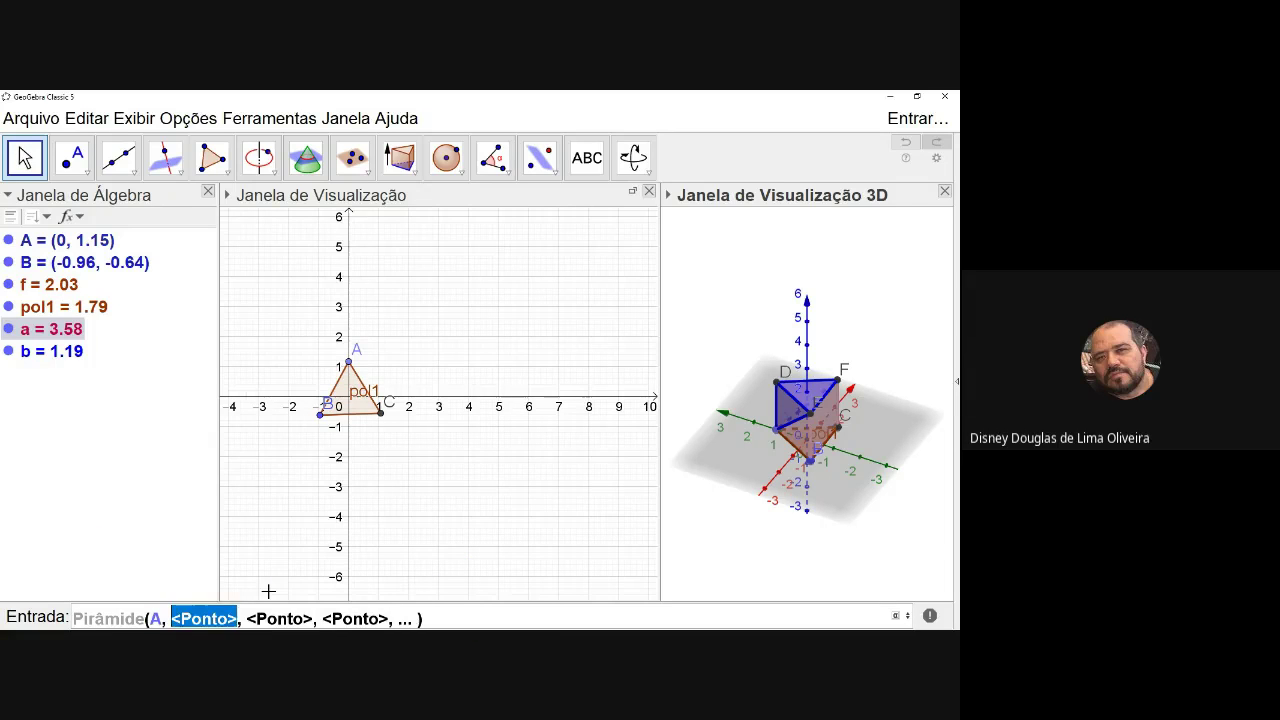
pyautogui.write('B')
pyautogui.press('Tab')
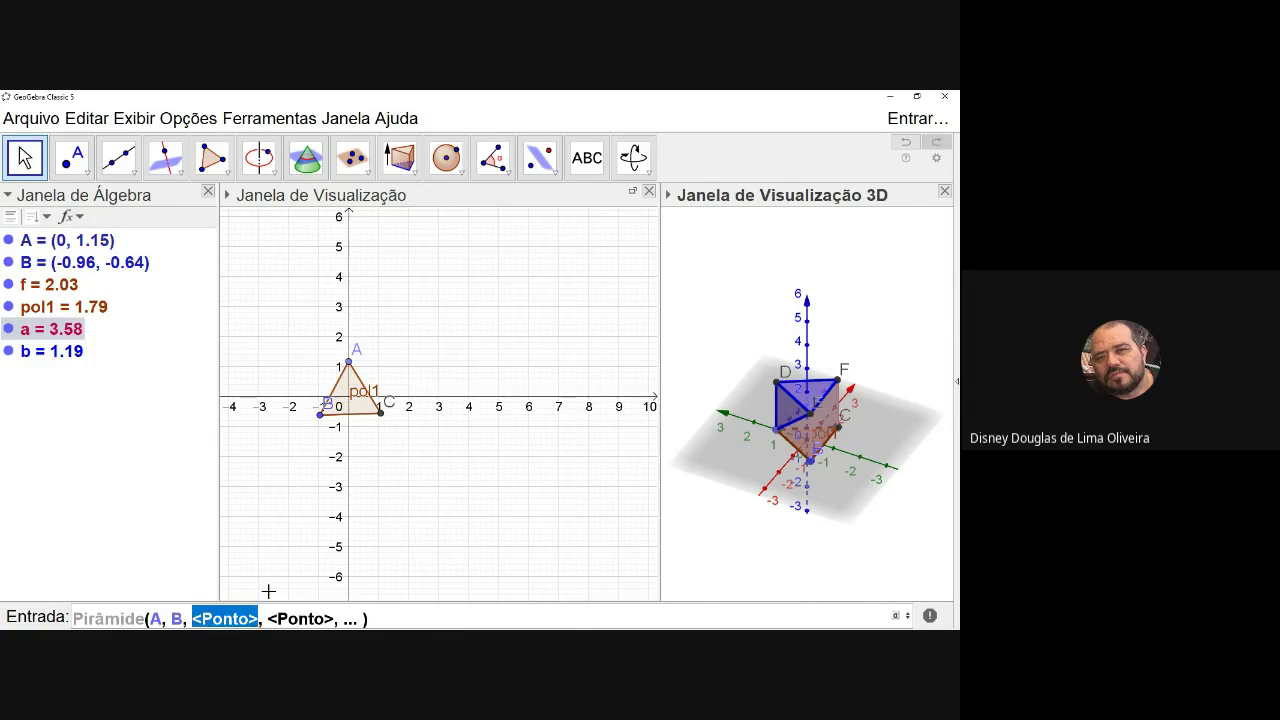
pyautogui.write('C')
pyautogui.press('Tab')
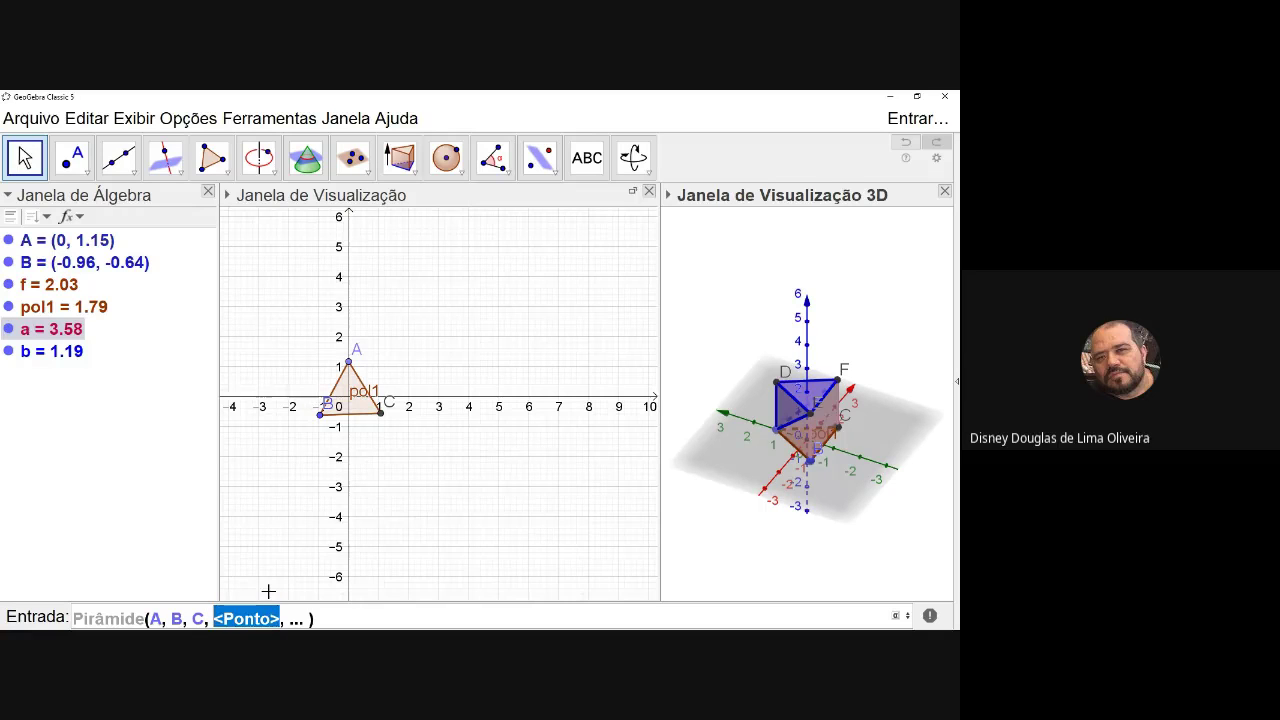
pyautogui.write('F')
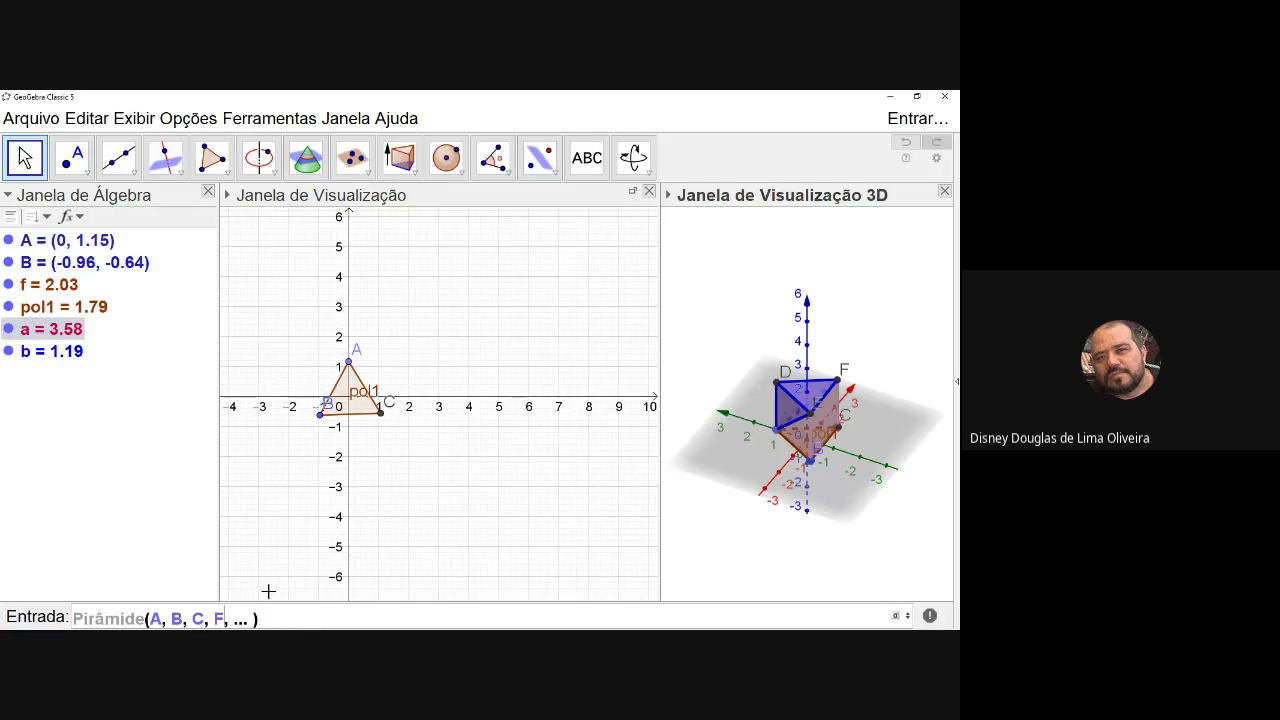
pyautogui.press('Delete')
pyautogui.press('Delete')
pyautogui.press('Delete')
pyautogui.press('Delete')
pyautogui.press('Delete')
pyautogui.press('Delete')
pyautogui.press('Return')
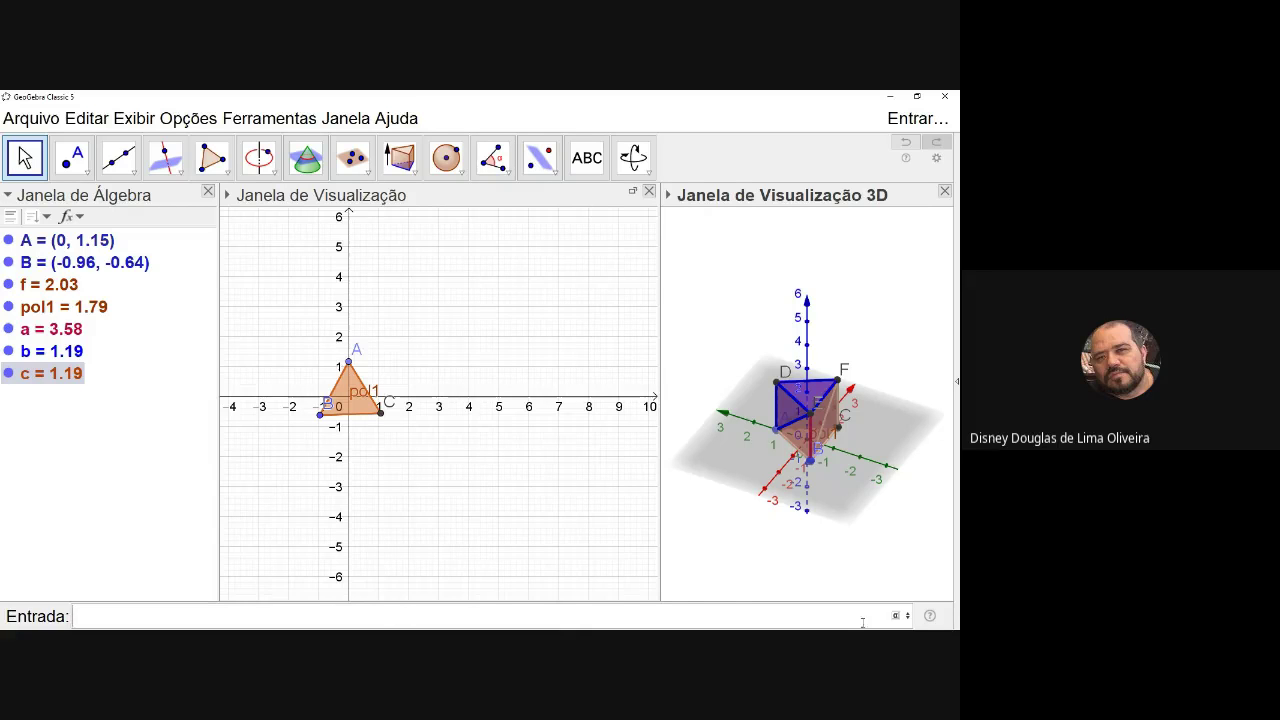
# Change the color of the pyramid A, B, C, F to green.
pyautogui.moveTo(817, 477)
pyautogui.mouseDown()
pyautogui.moveTo(788, 456)
pyautogui.moveTo(801, 477)
pyautogui.mouseUp()
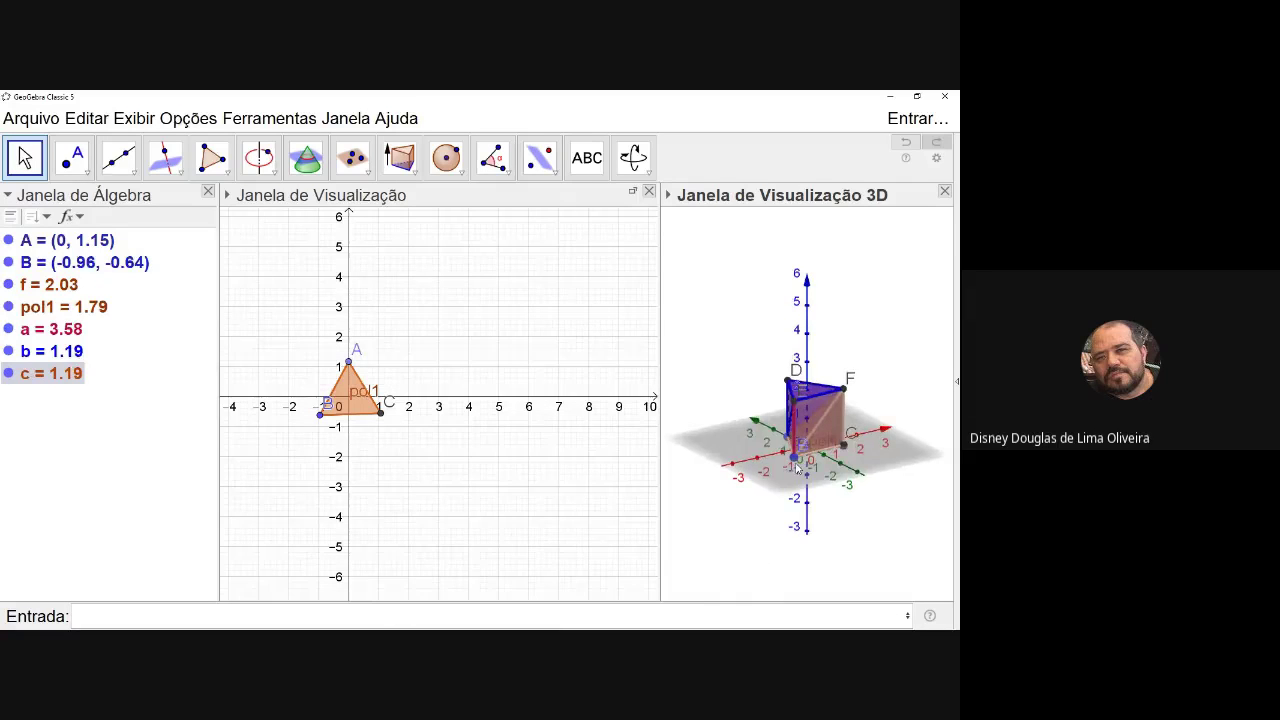
pyautogui.rightClick(52, 377)
pyautogui.click(128, 566)
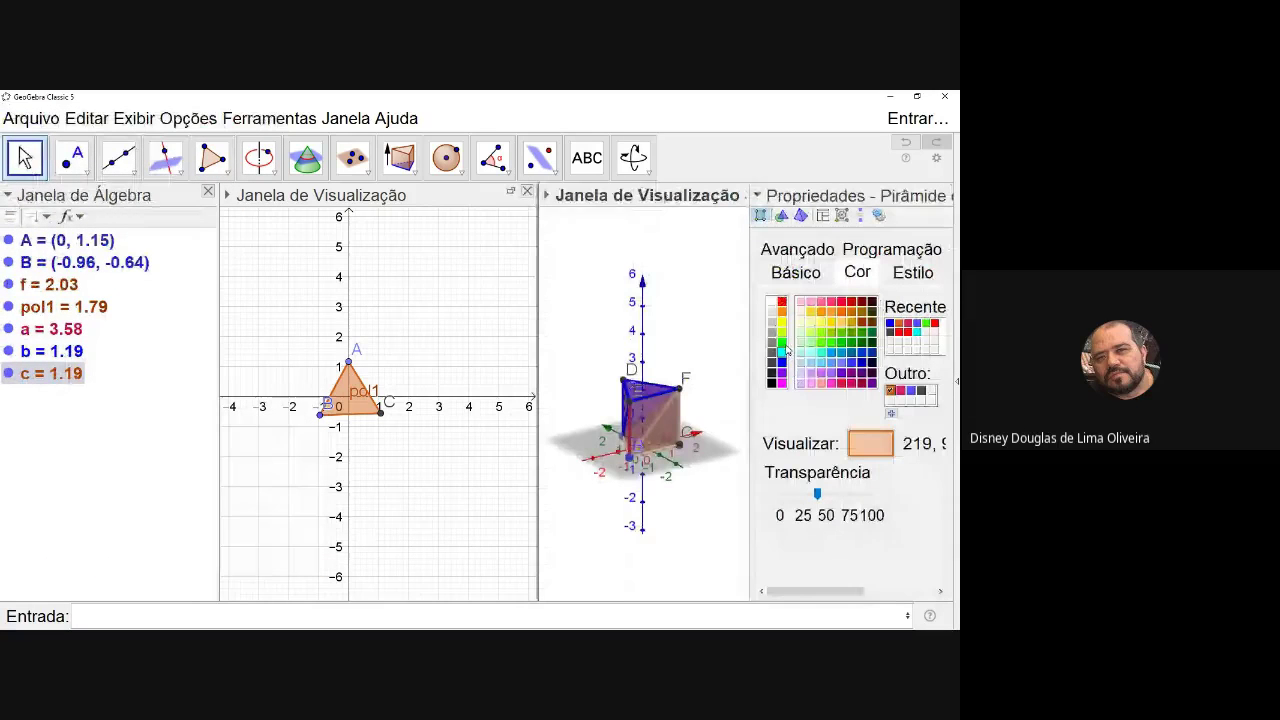
pyautogui.click(840, 344)
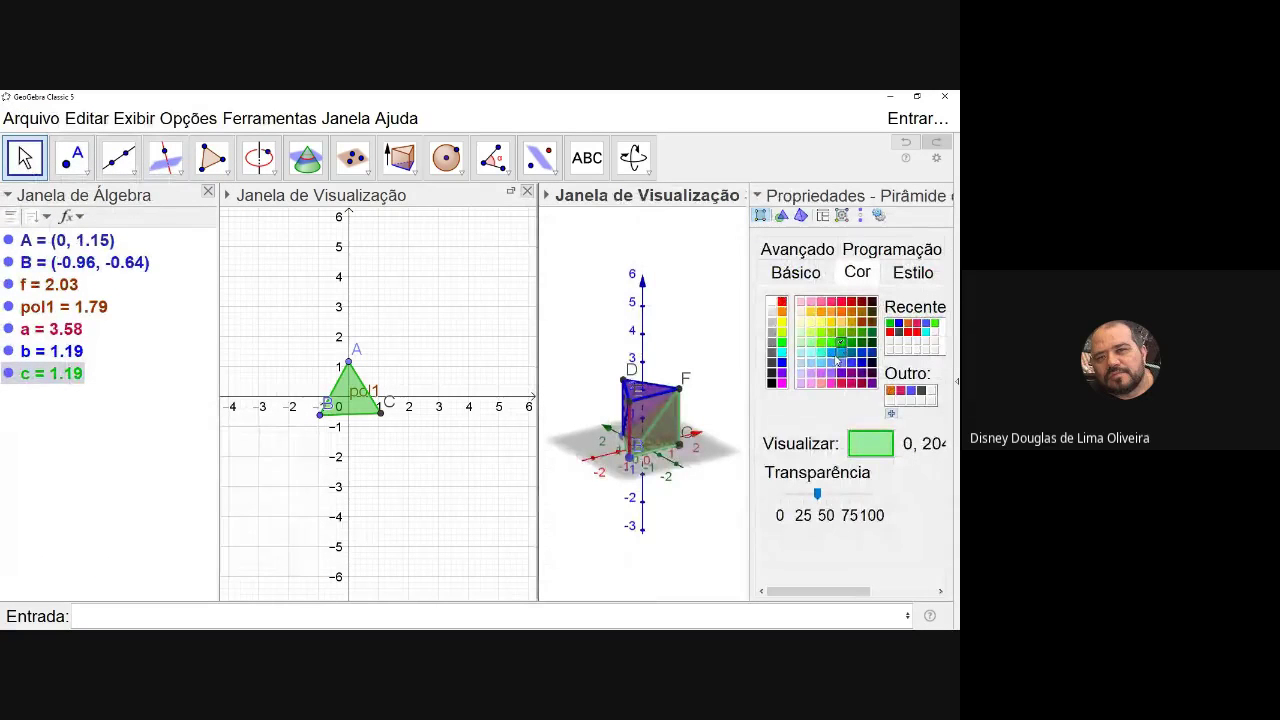
# Examine the green pyramid with the blue pyramid and the prism hidden, then show both again and view the whole solid.
pyautogui.click(9, 352)
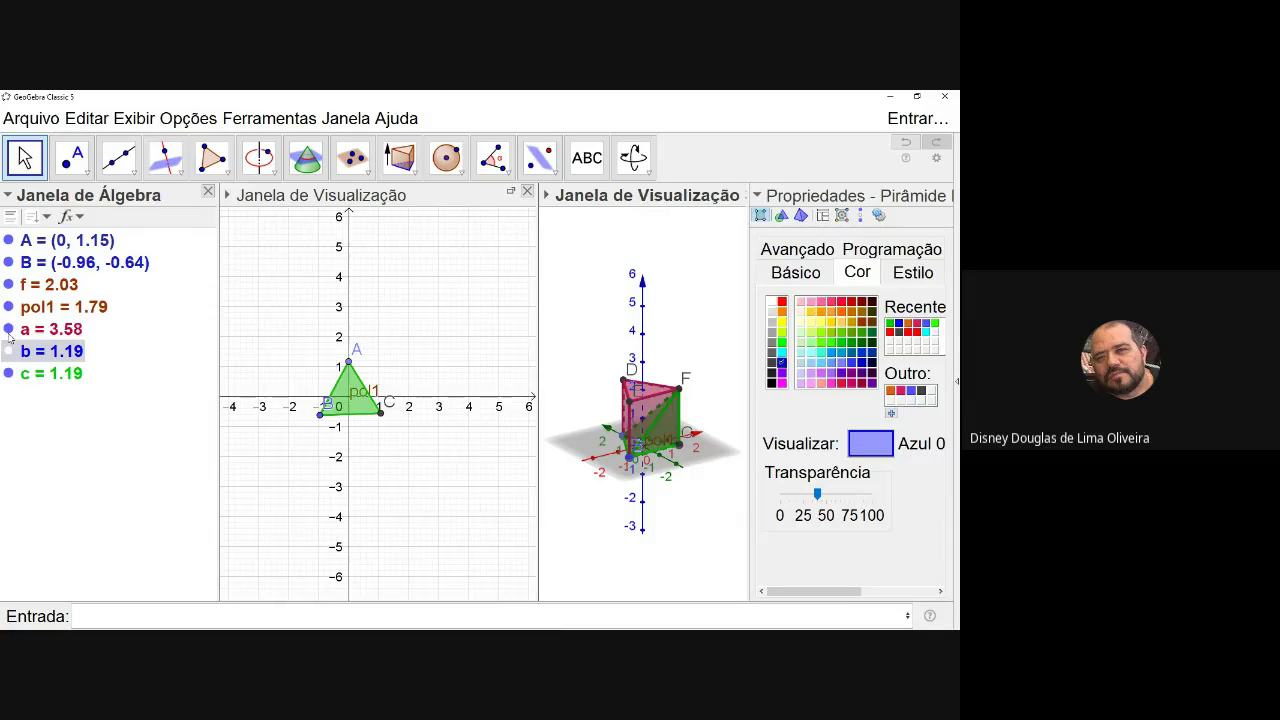
pyautogui.click(9, 331)
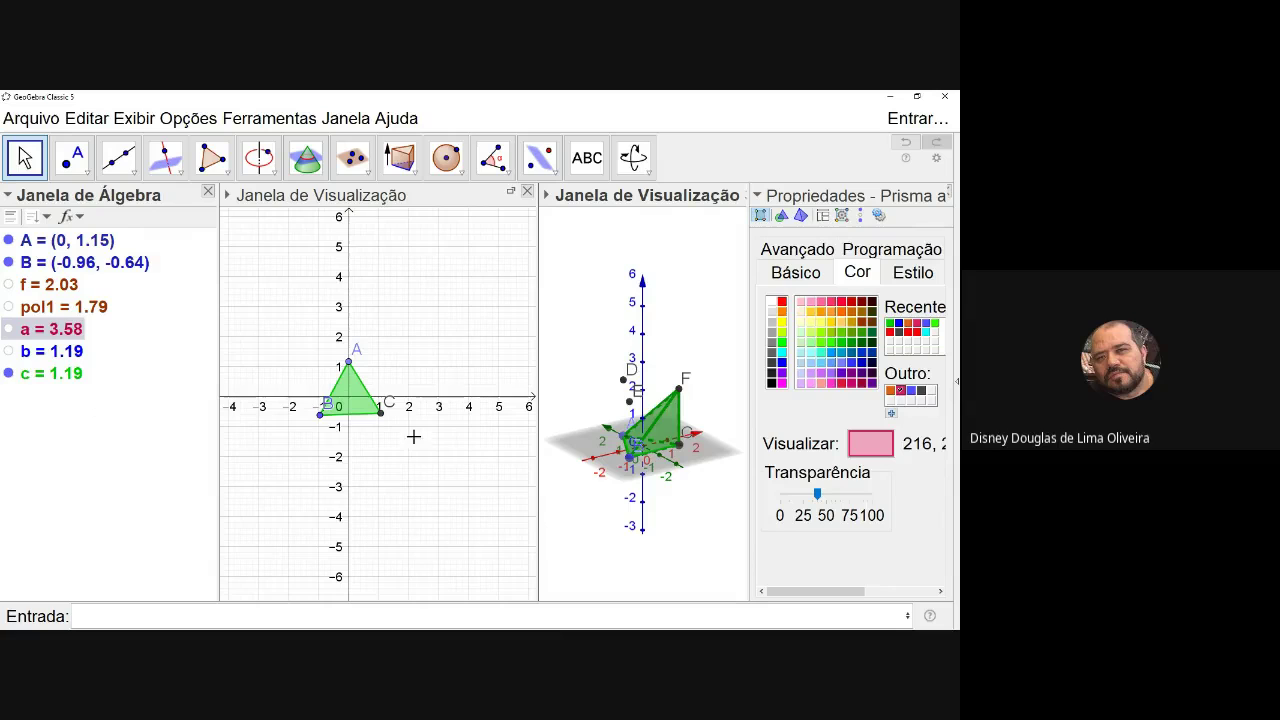
pyautogui.moveTo(681, 496)
pyautogui.mouseDown()
pyautogui.moveTo(596, 500)
pyautogui.moveTo(597, 520)
pyautogui.moveTo(683, 488)
pyautogui.mouseUp()
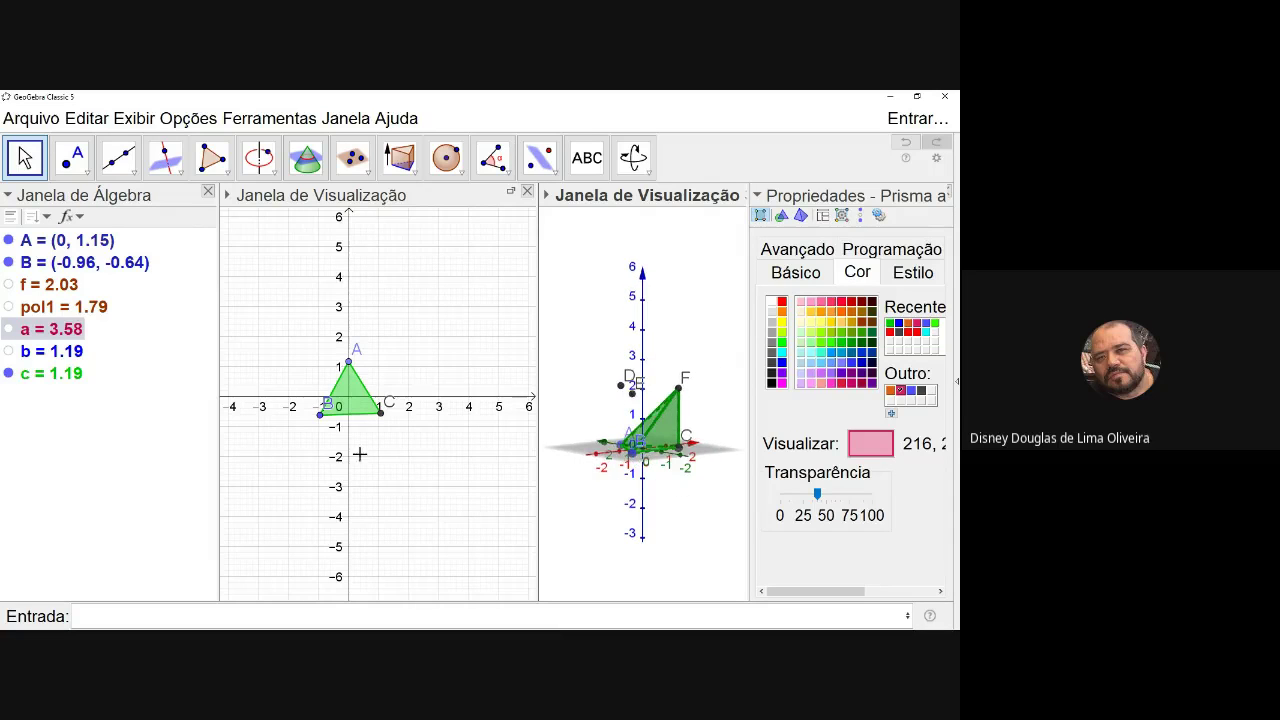
pyautogui.click(9, 351)
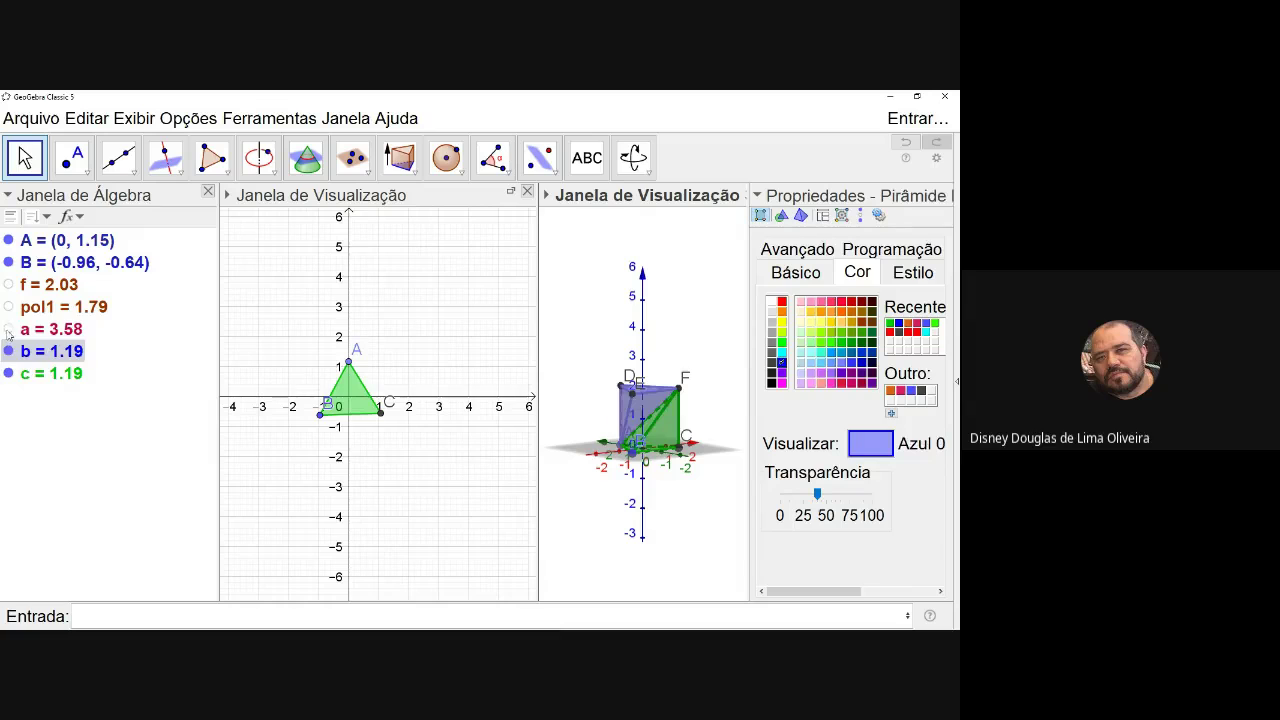
pyautogui.click(9, 329)
pyautogui.moveTo(652, 576)
pyautogui.mouseDown()
pyautogui.moveTo(654, 551)
pyautogui.moveTo(677, 543)
pyautogui.moveTo(636, 559)
pyautogui.moveTo(667, 558)
pyautogui.mouseUp()
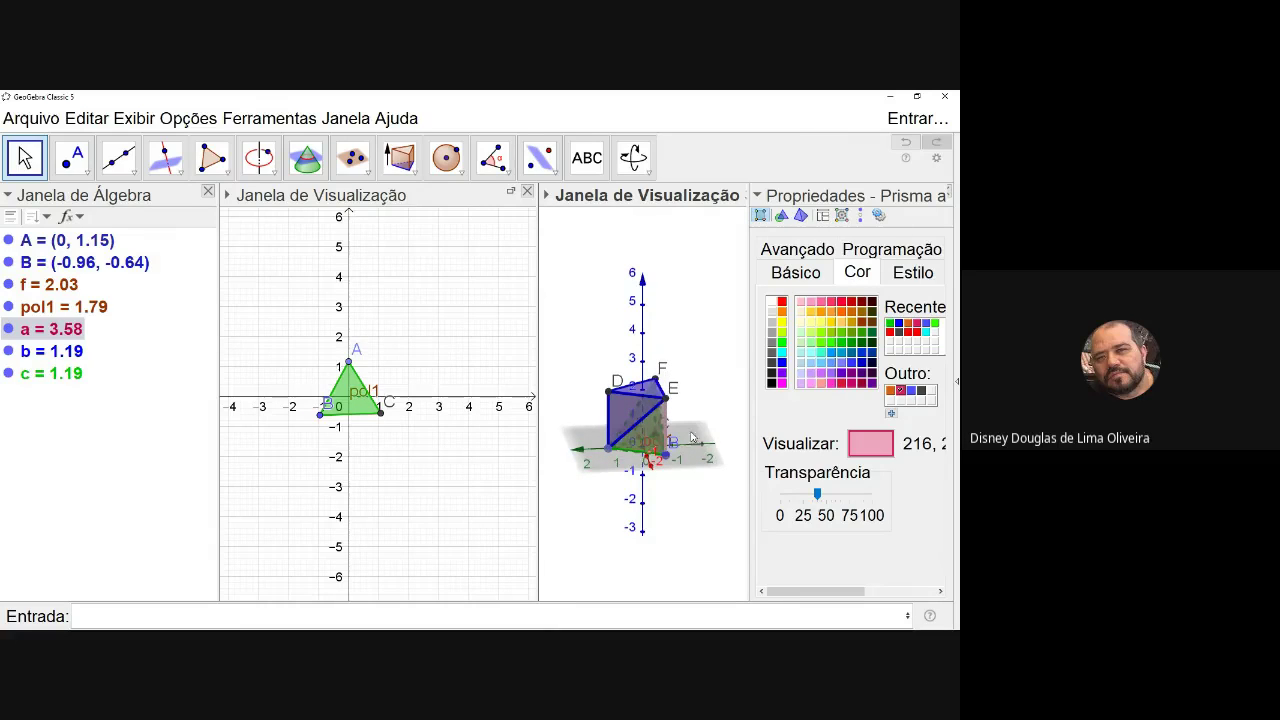
# Reposition vertex B of the base triangle at about (-1.08, -0.66).
pyautogui.moveTo(692, 437); pyautogui.dragTo(641, 420)
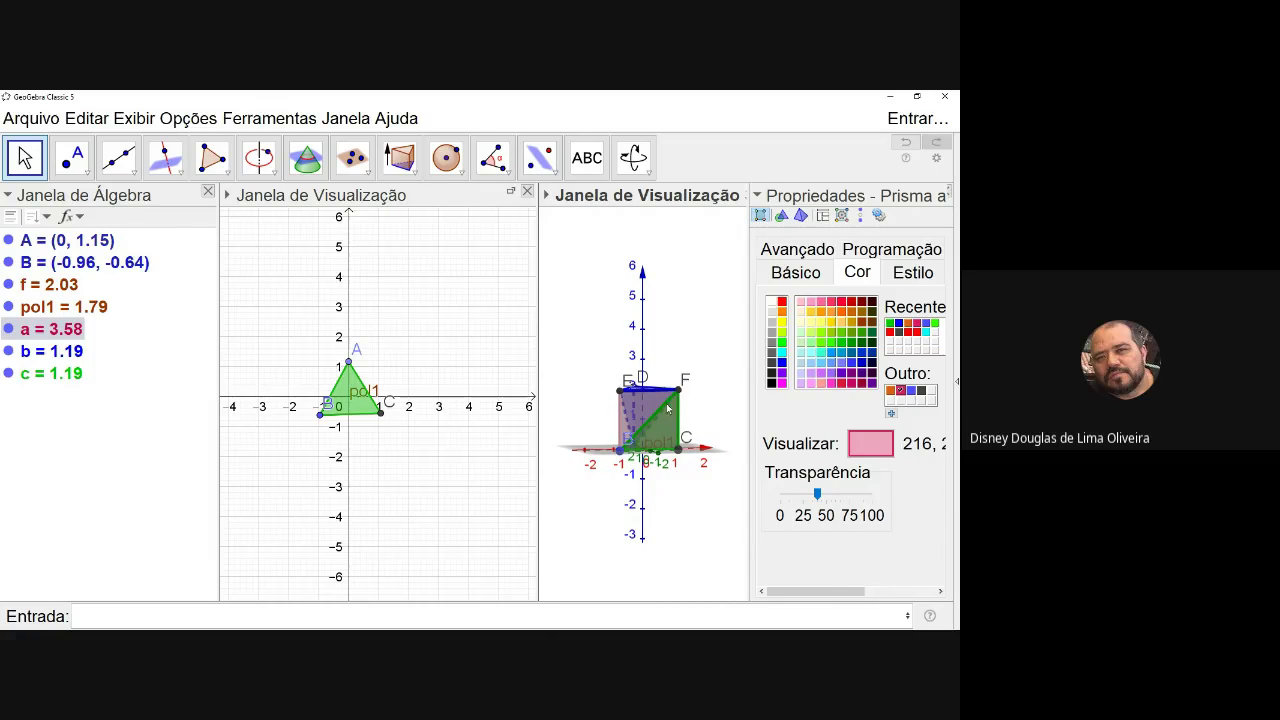
pyautogui.moveTo(667, 408); pyautogui.dragTo(710, 423)
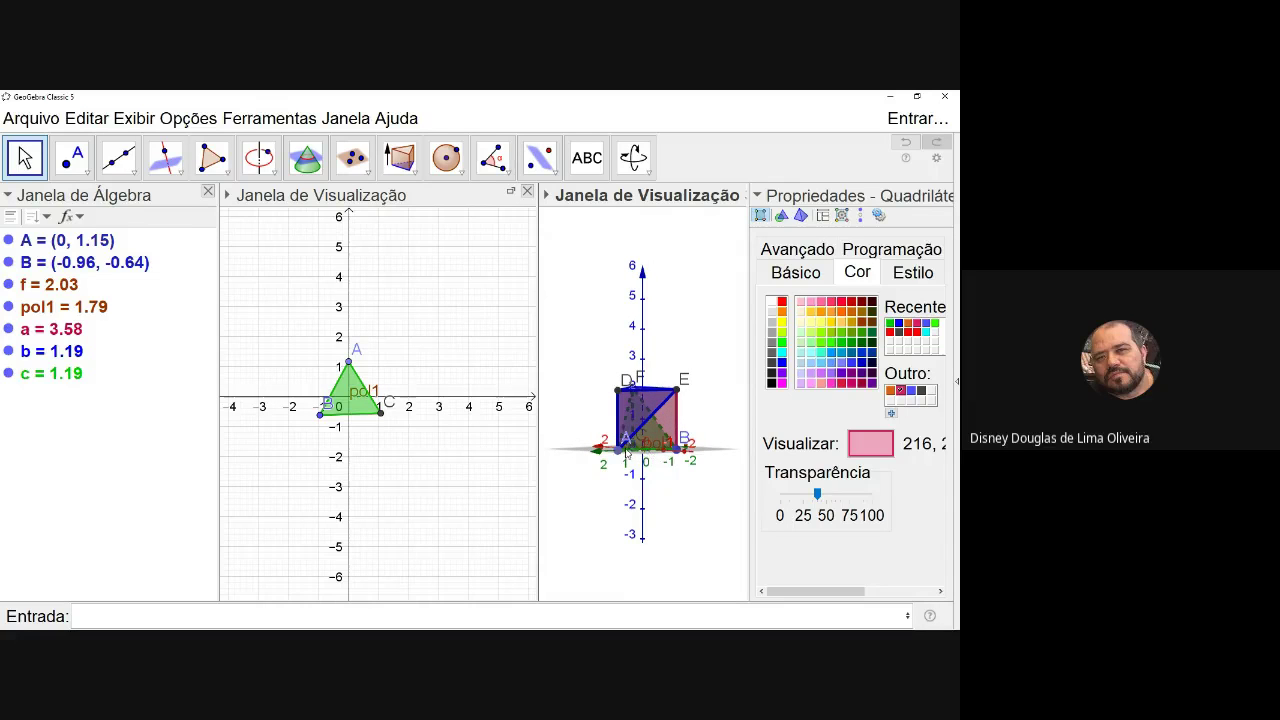
pyautogui.moveTo(697, 438); pyautogui.dragTo(625, 427)
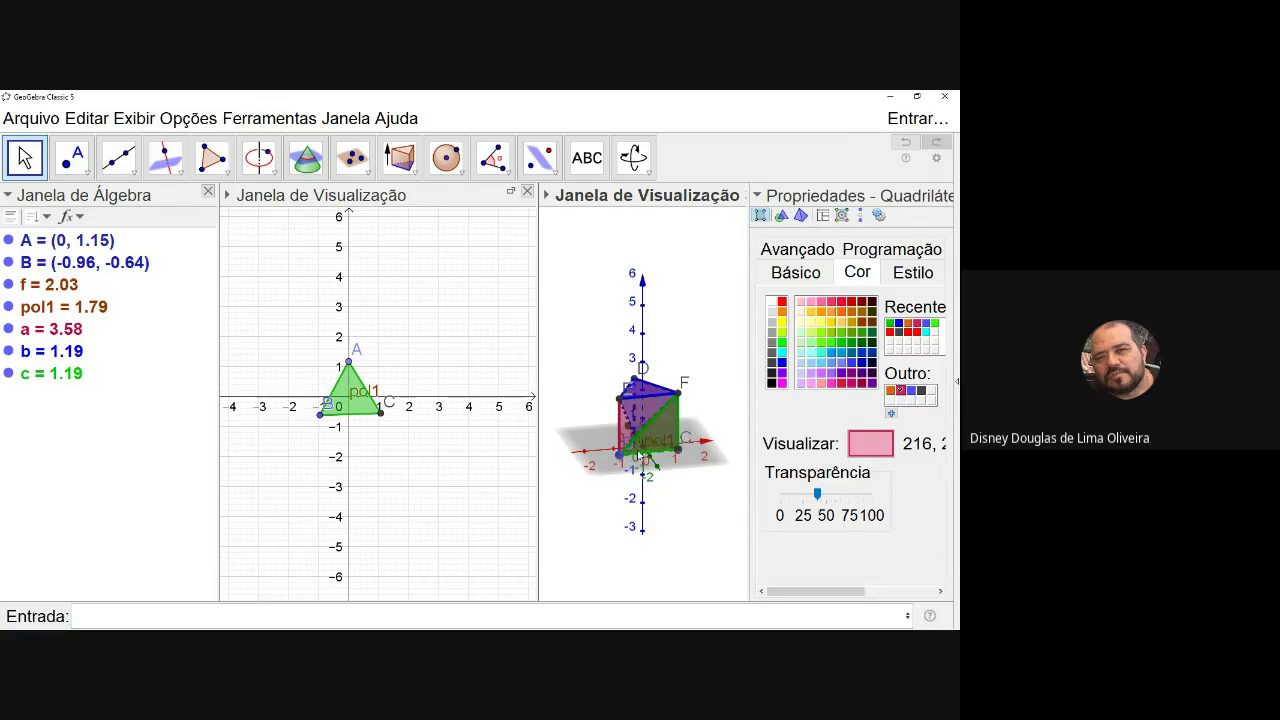
pyautogui.moveTo(638, 455); pyautogui.dragTo(678, 456)
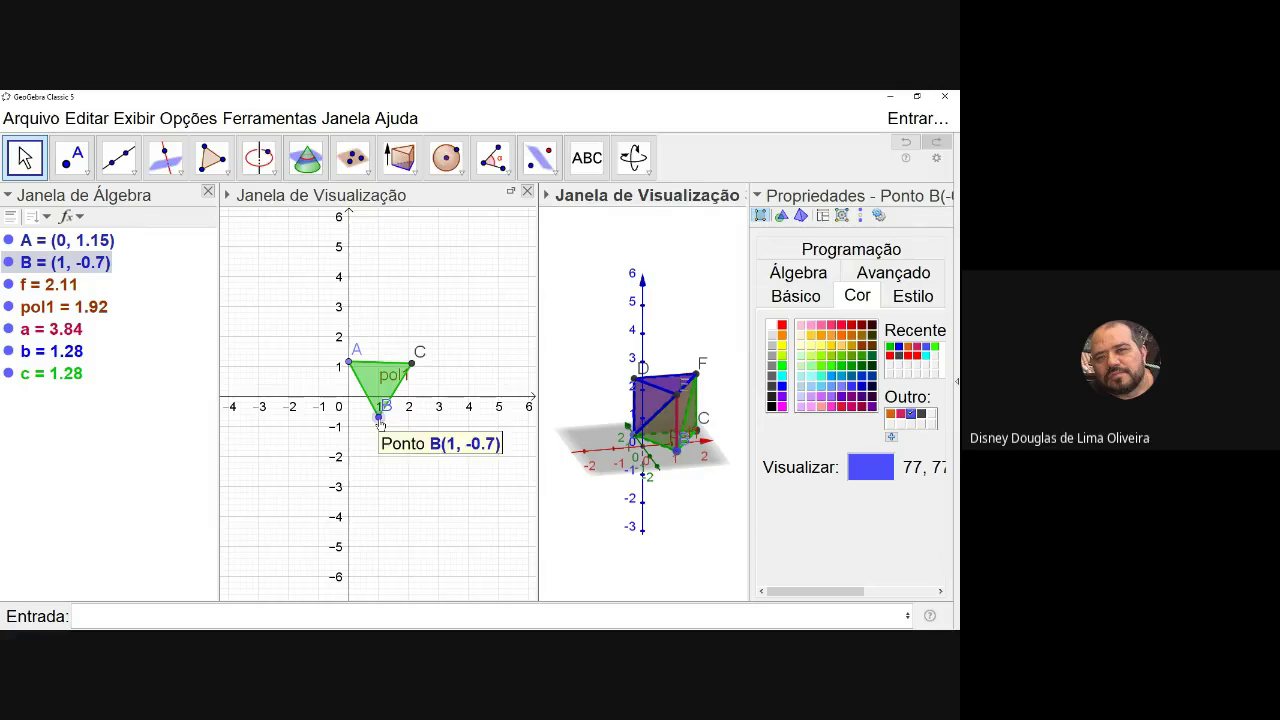
pyautogui.moveTo(380, 425); pyautogui.dragTo(317, 421)
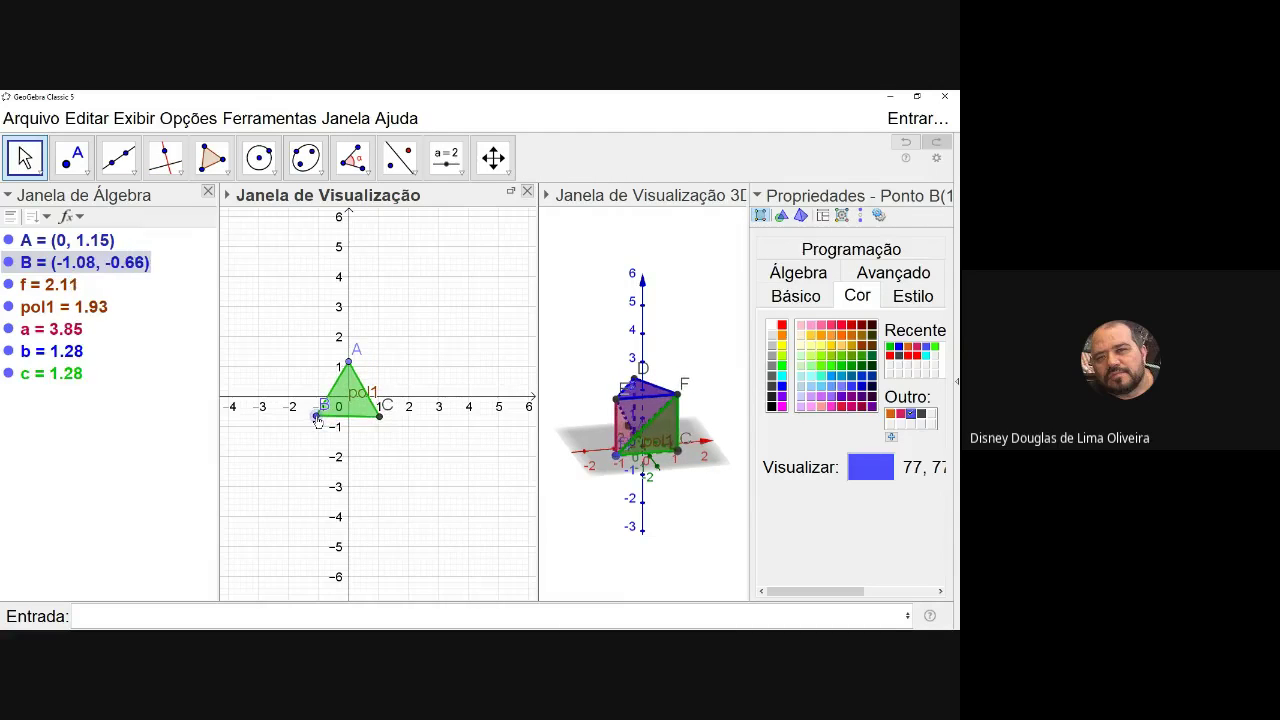
# Create a third pyramid with the Pirâmide command from vertices B, E, F and apex A.
pyautogui.moveTo(598, 524)
pyautogui.mouseDown()
pyautogui.moveTo(655, 517)
pyautogui.moveTo(615, 517)
pyautogui.moveTo(621, 528)
pyautogui.moveTo(609, 514)
pyautogui.moveTo(628, 515)
pyautogui.moveTo(603, 510)
pyautogui.mouseUp()
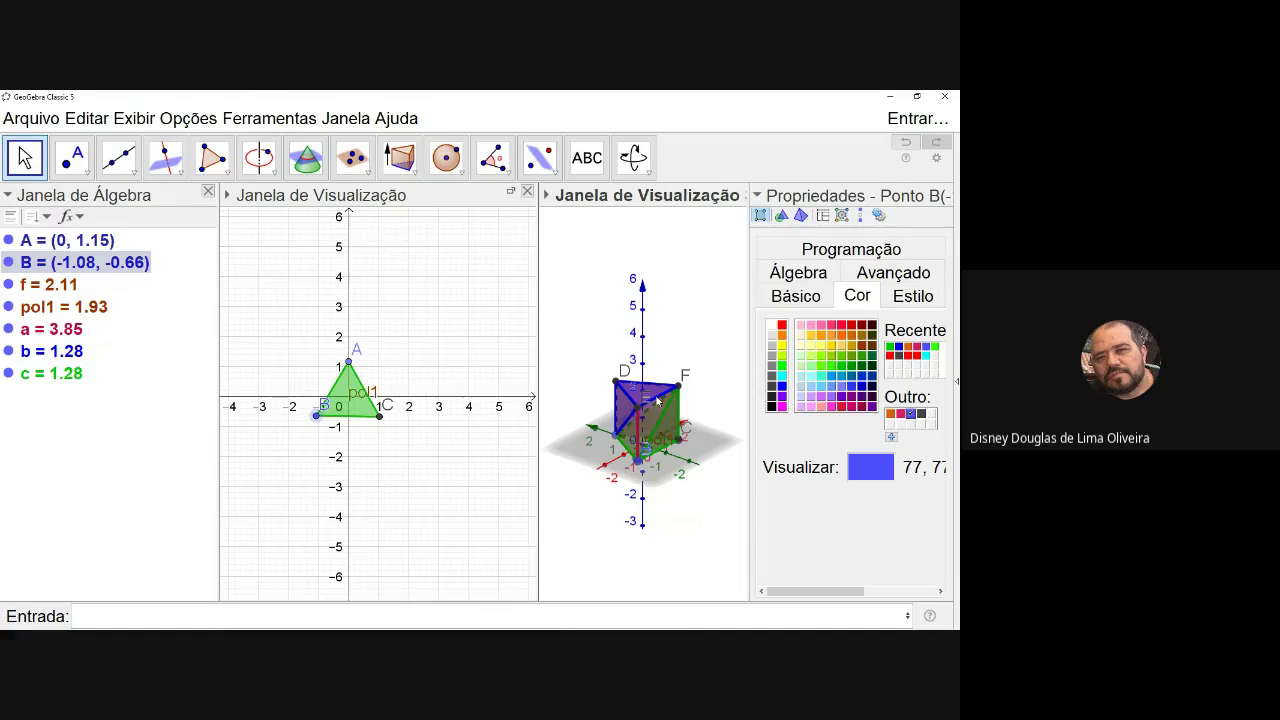
pyautogui.moveTo(615, 470)
pyautogui.mouseDown(button='right')
pyautogui.moveTo(657, 462)
pyautogui.moveTo(617, 460)
pyautogui.mouseUp(button='right')
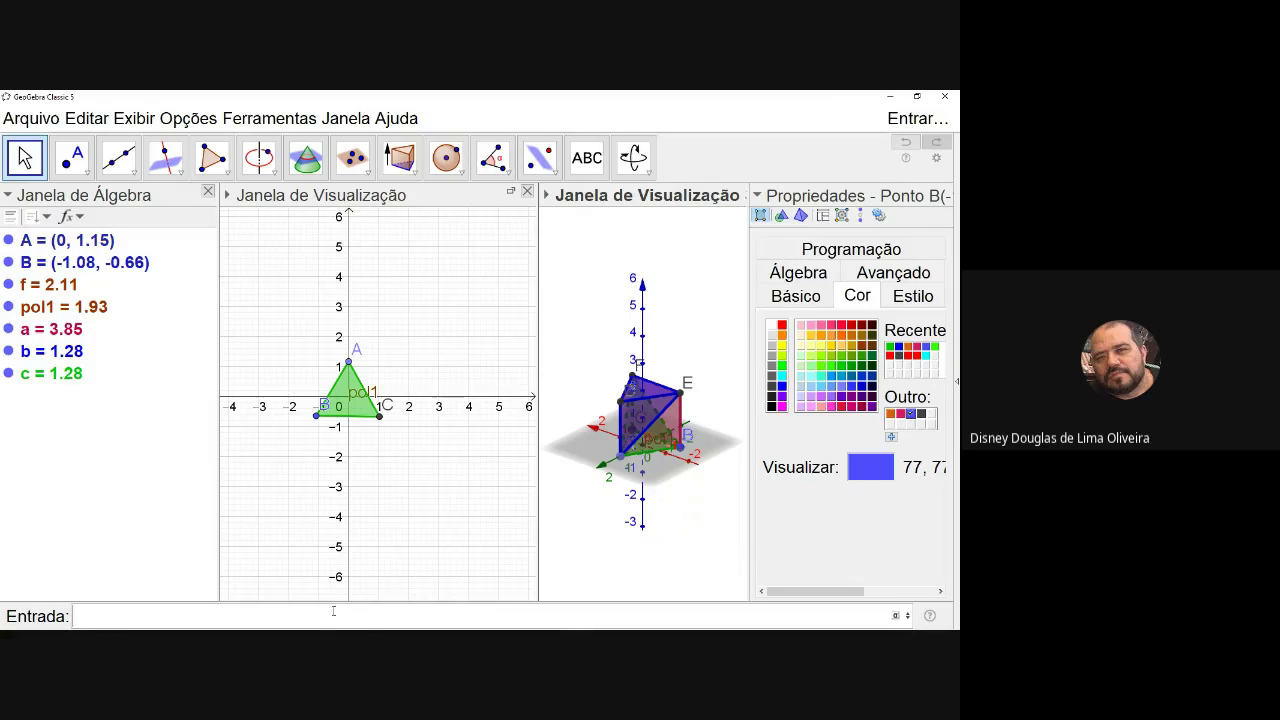
pyautogui.write('piramid')
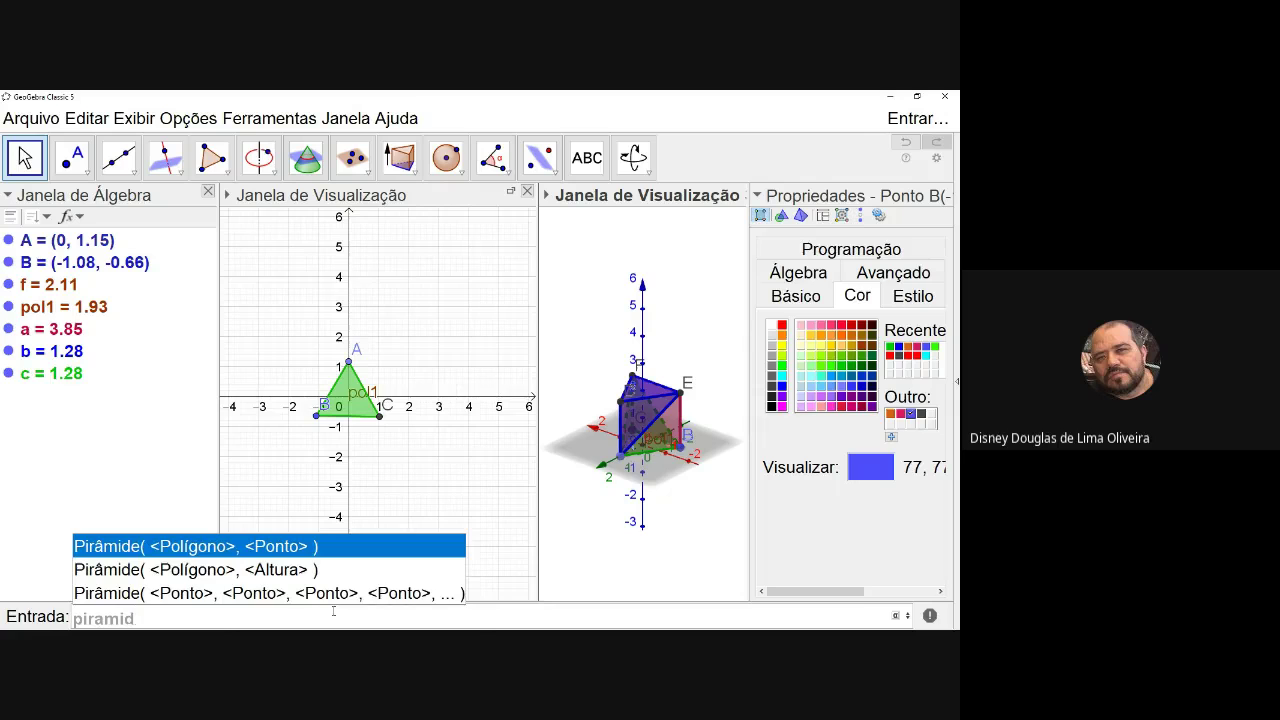
pyautogui.click(335, 593)
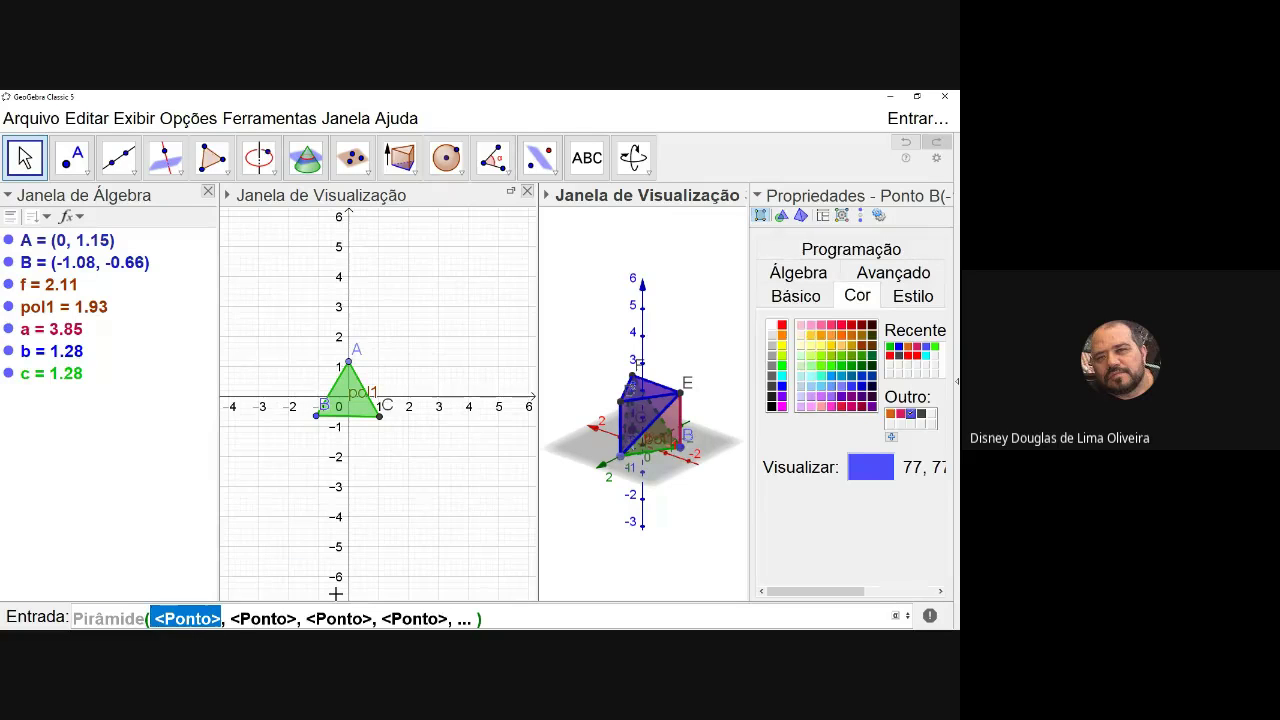
pyautogui.write('B')
pyautogui.press('Tab')
pyautogui.write('E')
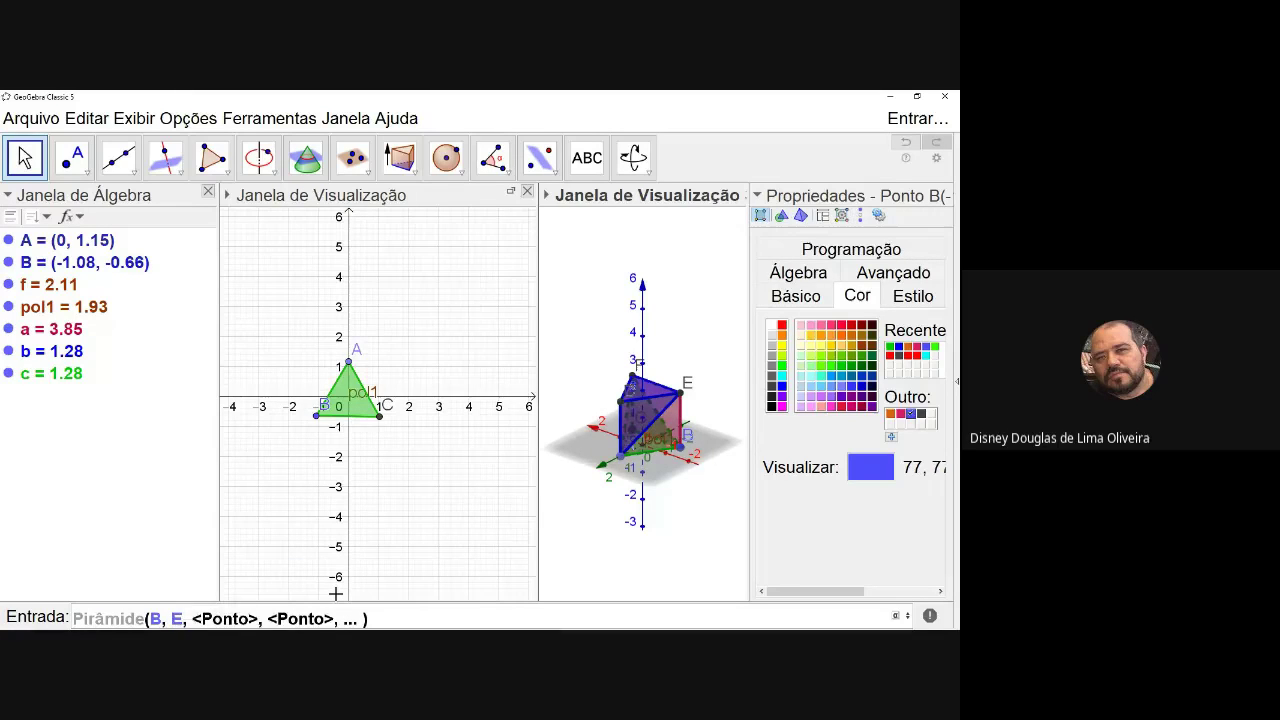
pyautogui.press('Tab')
pyautogui.write('F')
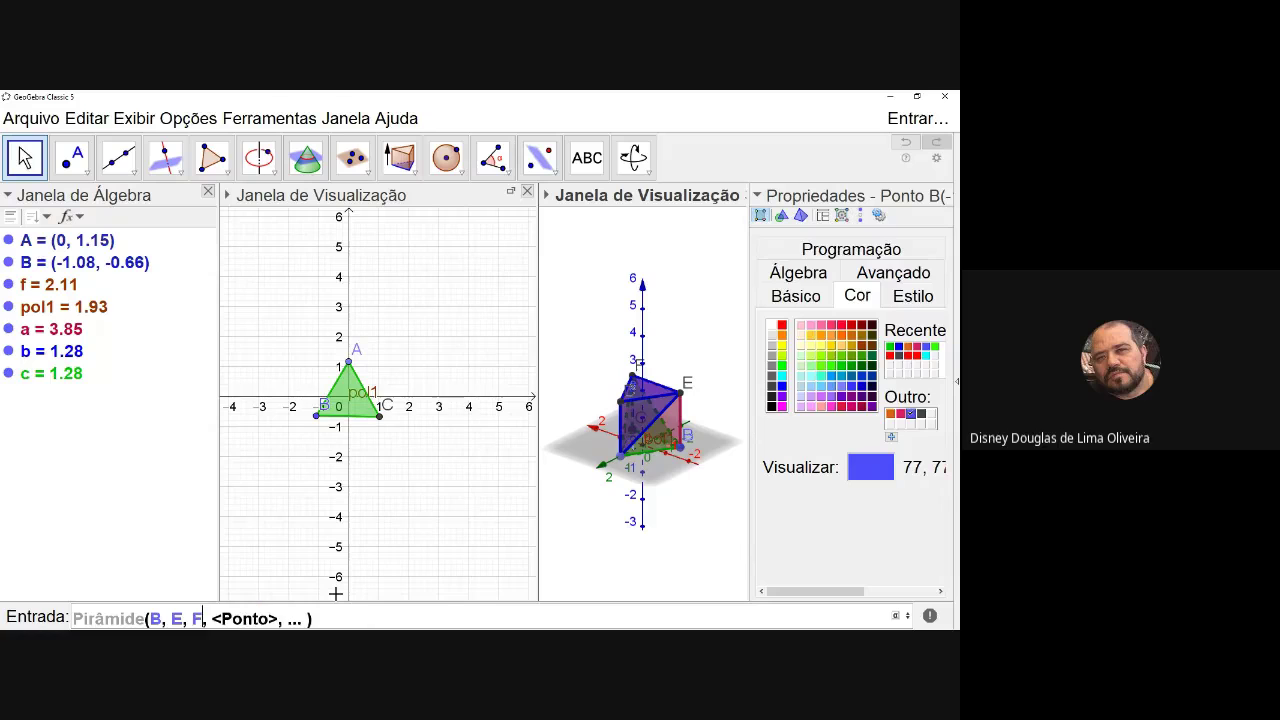
pyautogui.press('Tab')
pyautogui.write('A')
pyautogui.press('Delete')
pyautogui.press('Delete')
pyautogui.press('Delete')
pyautogui.press('Delete')
pyautogui.press('Delete')
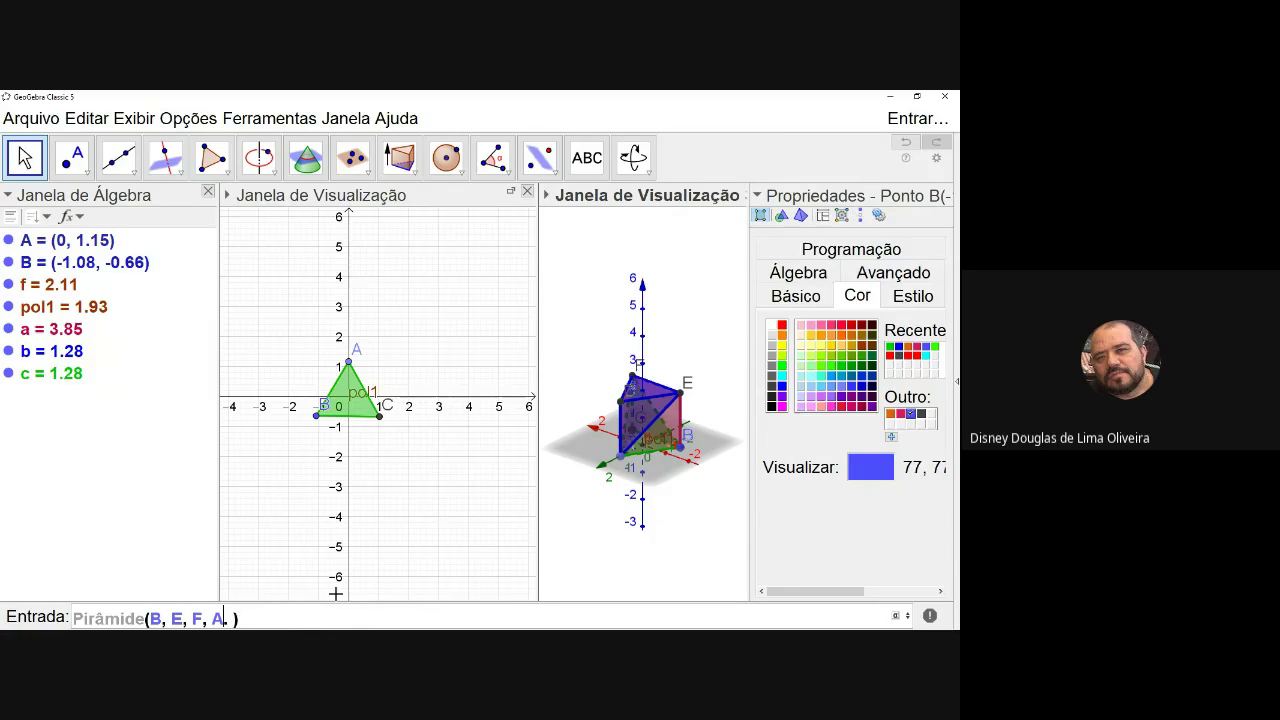
pyautogui.press('Return')
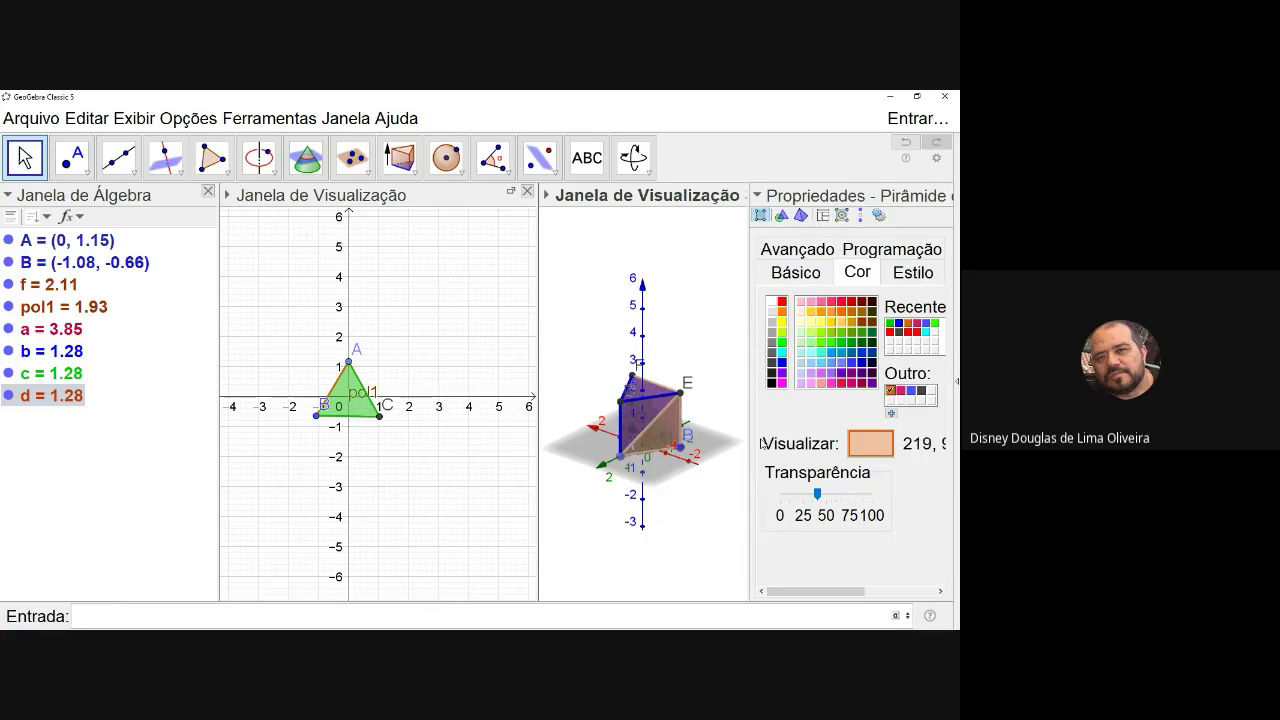
# Change the color of the pyramid B, E, F, A to magenta and hide the prism.
pyautogui.click(781, 383)
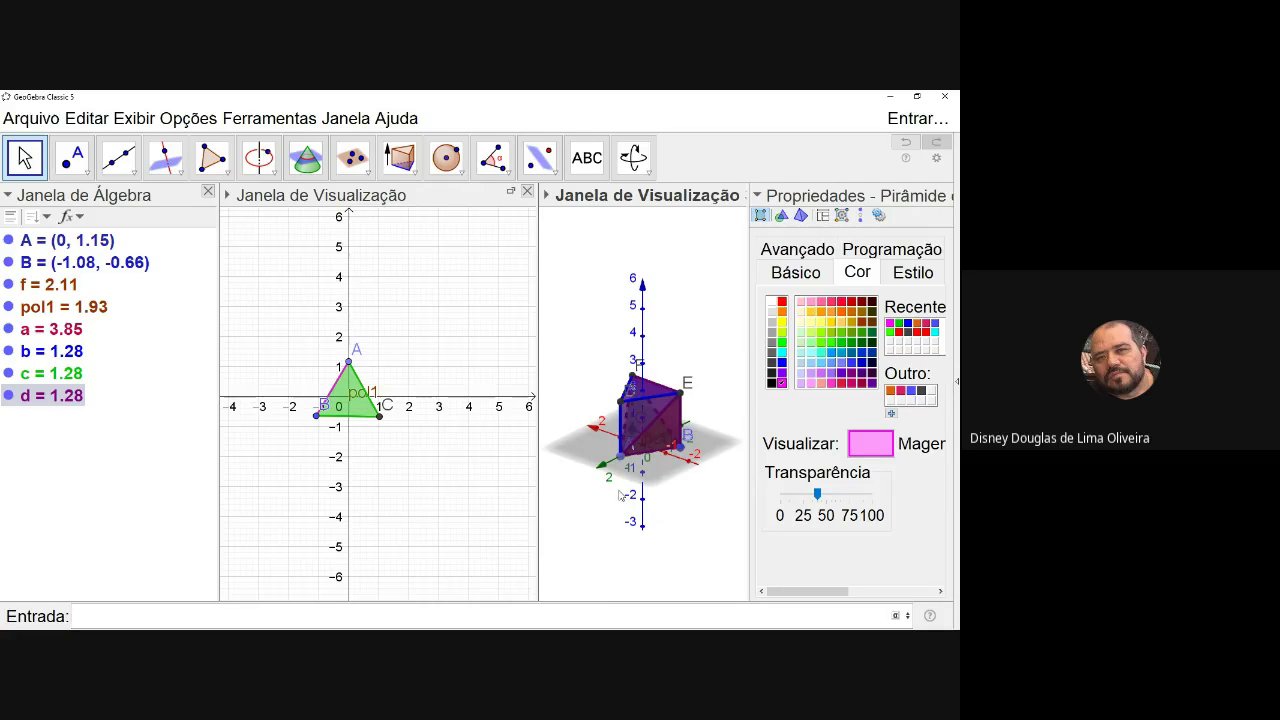
pyautogui.moveTo(620, 495); pyautogui.dragTo(575, 488)
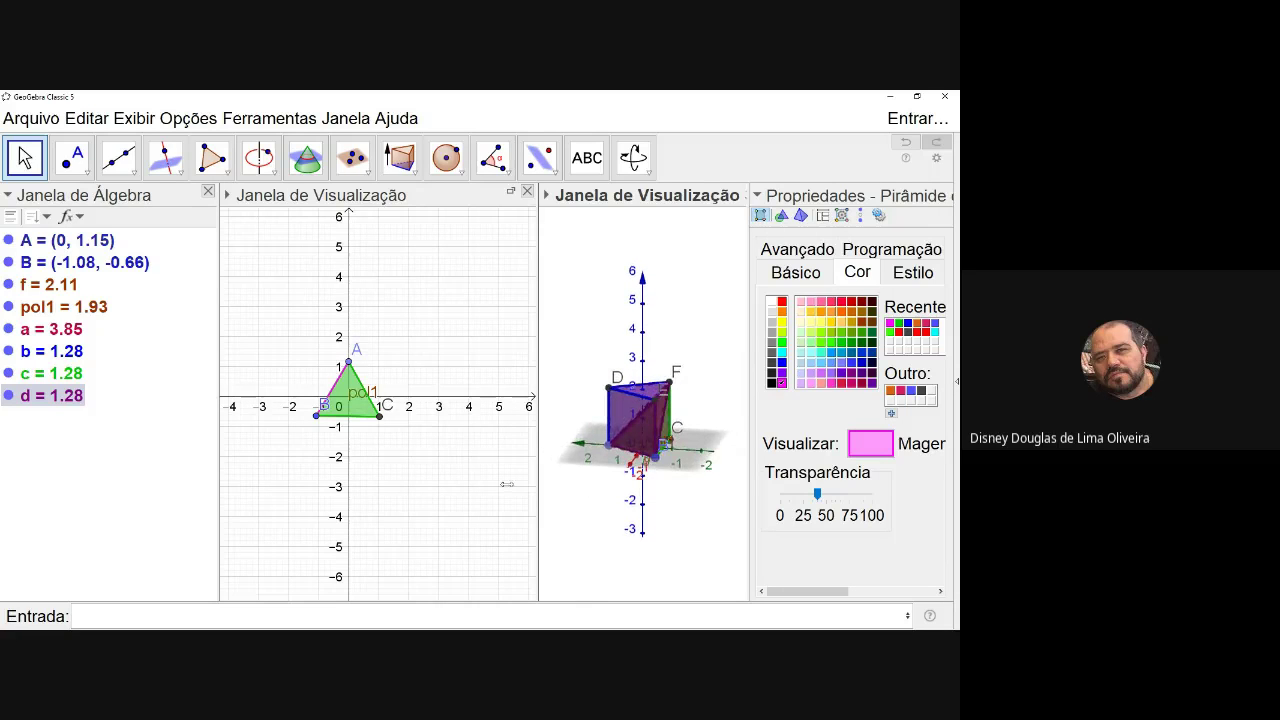
pyautogui.click(8, 331)
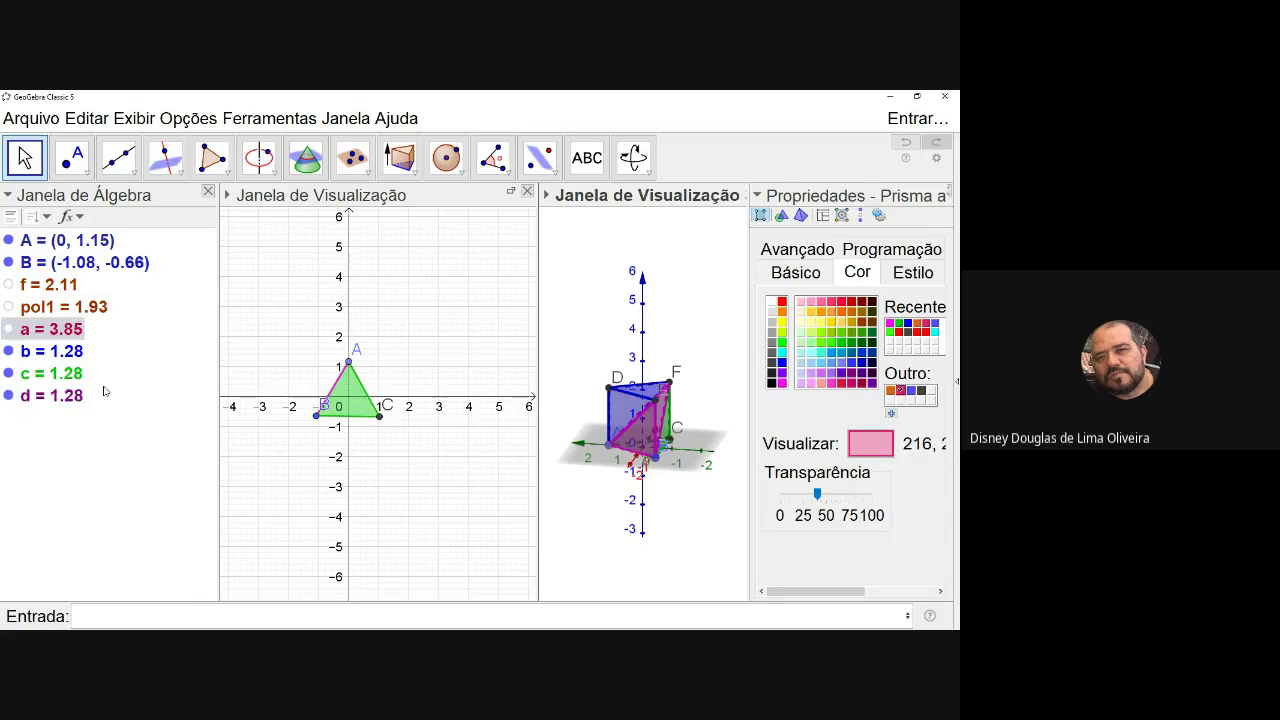
# Examine how the blue, green and magenta pyramids fit together from several sides, and close the object properties.
pyautogui.moveTo(575, 503); pyautogui.dragTo(536, 480)
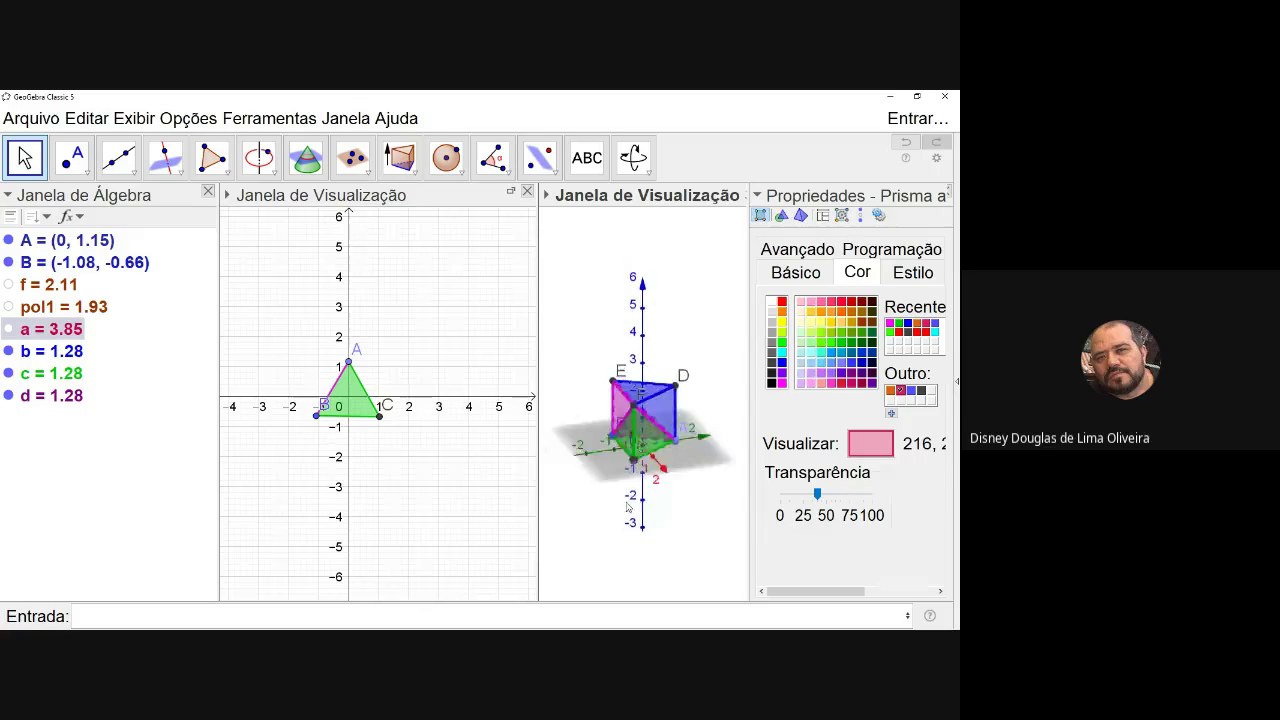
pyautogui.moveTo(613, 506); pyautogui.dragTo(701, 513)
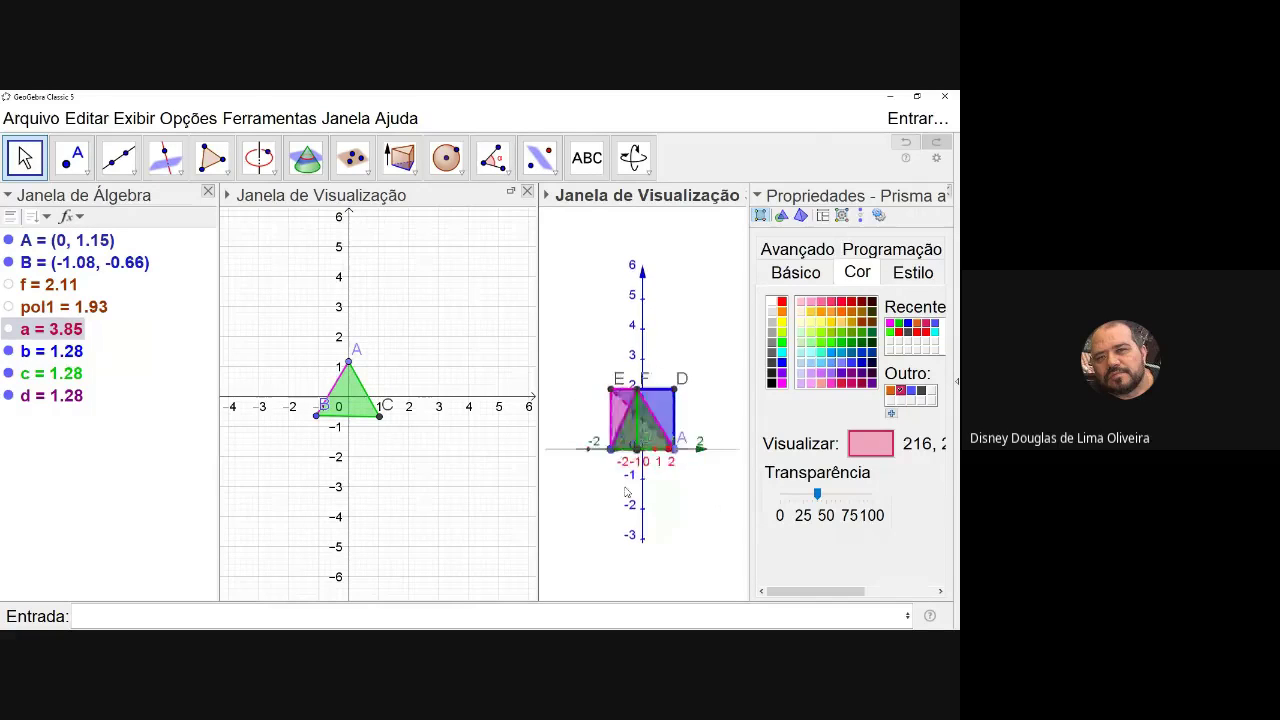
pyautogui.moveTo(626, 492); pyautogui.dragTo(717, 503)
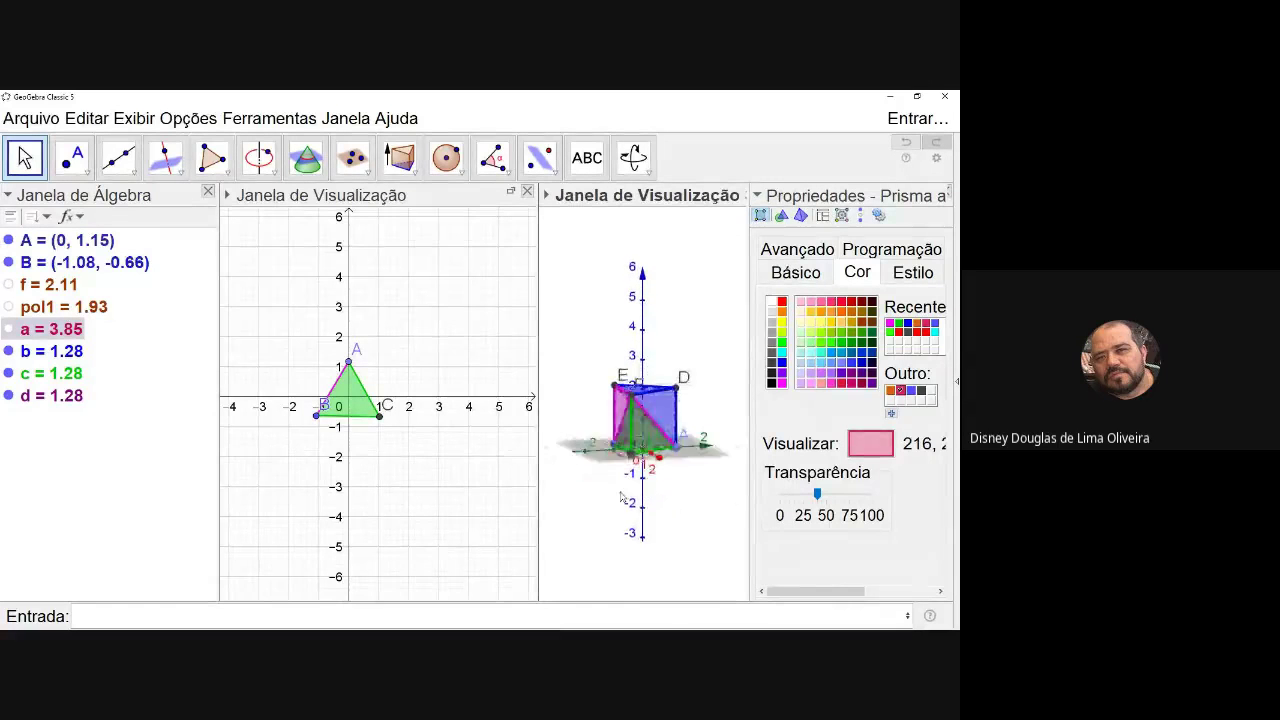
pyautogui.moveTo(621, 497); pyautogui.dragTo(566, 497)
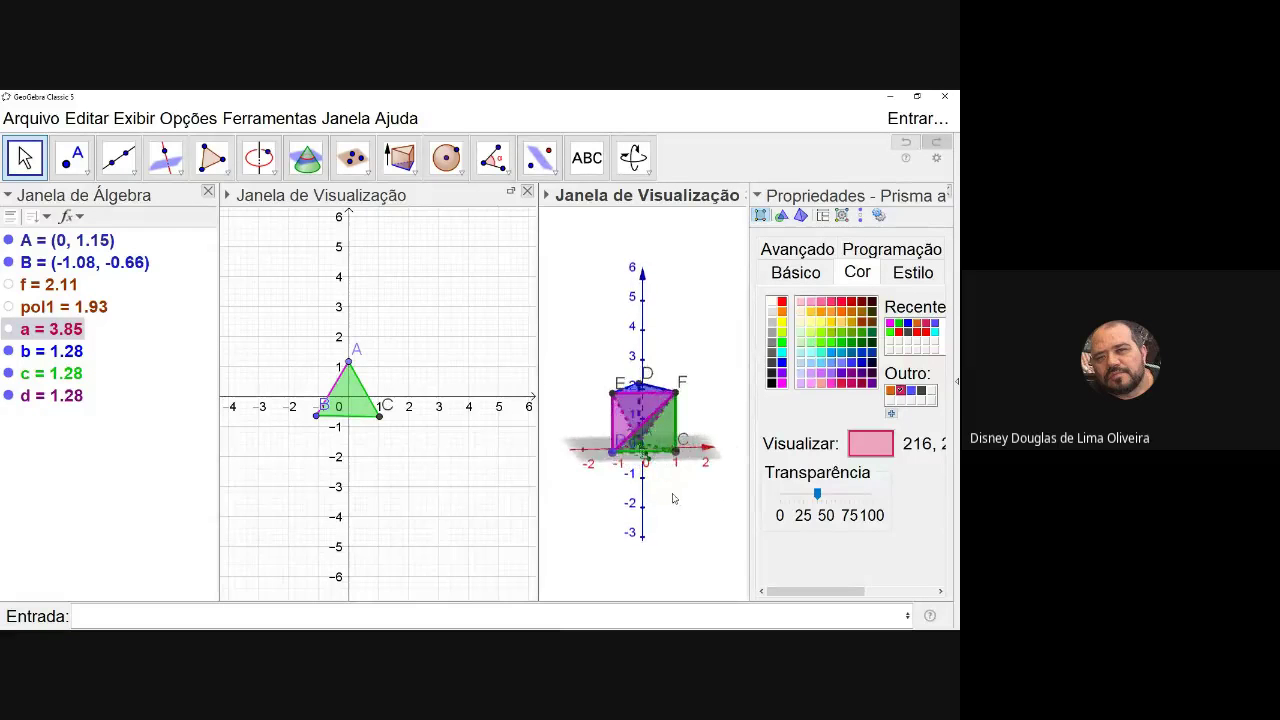
pyautogui.moveTo(673, 497); pyautogui.dragTo(645, 492)
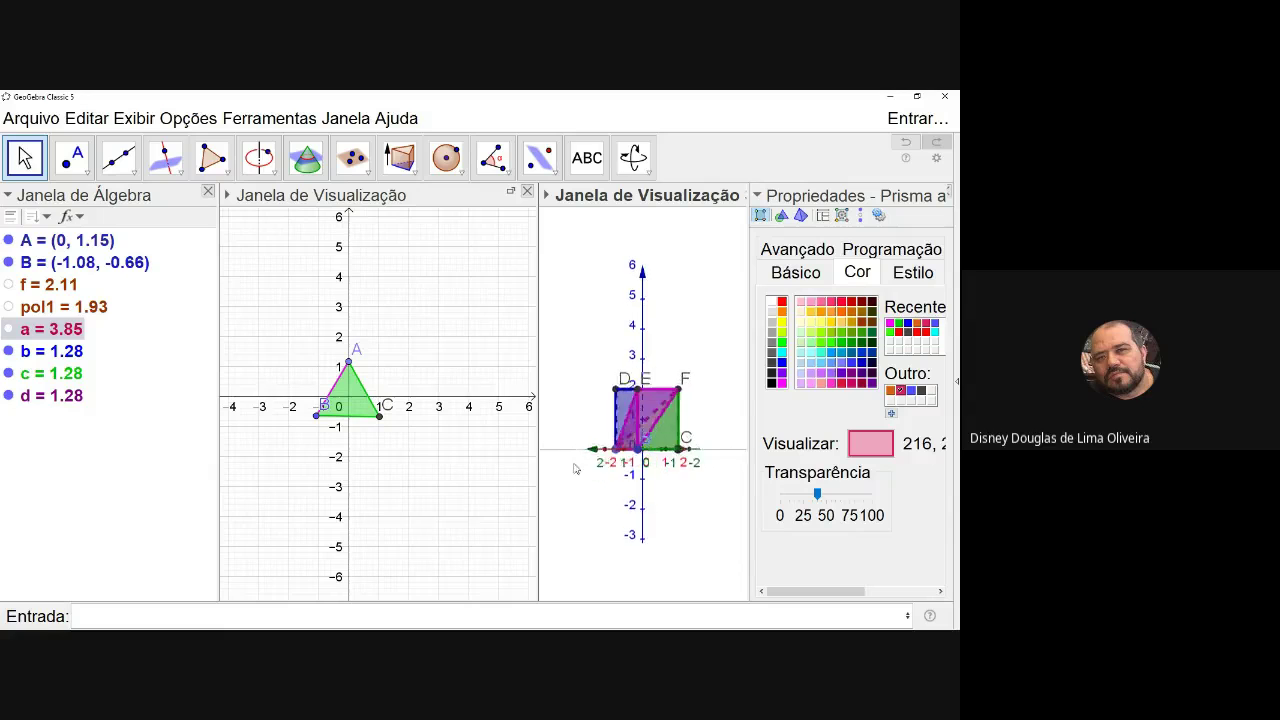
pyautogui.moveTo(575, 468); pyautogui.dragTo(640, 476)
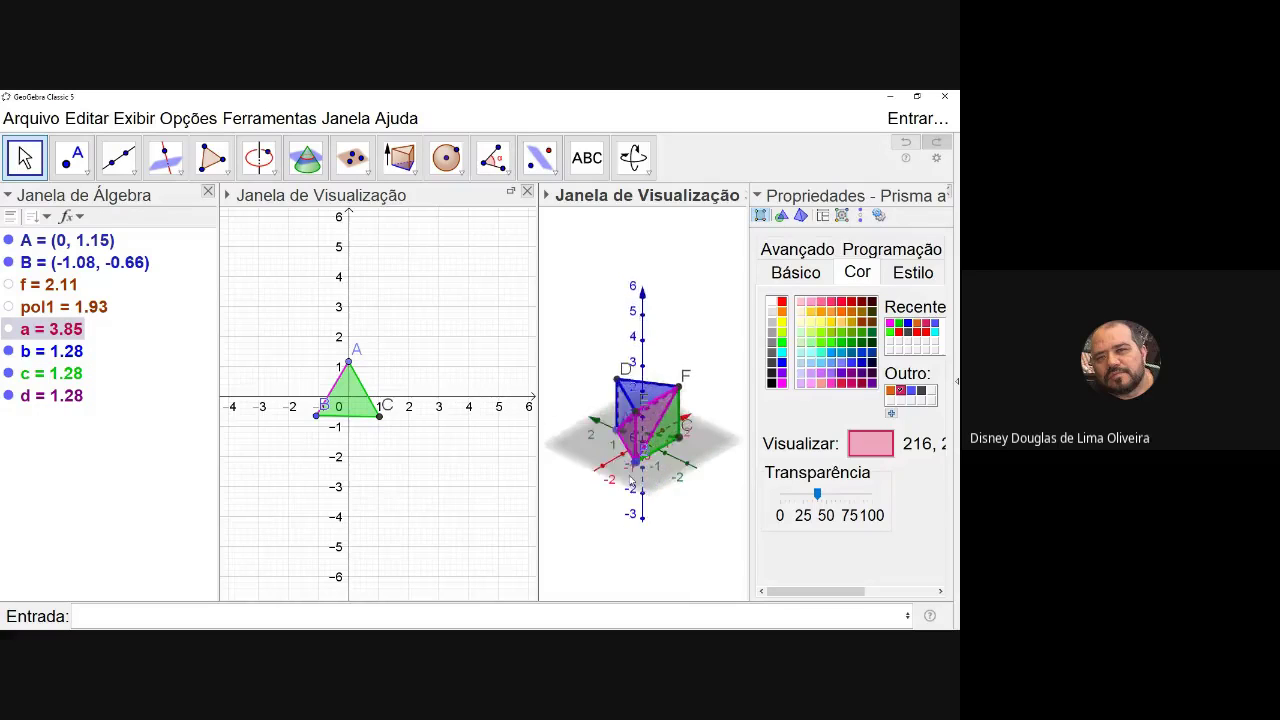
pyautogui.moveTo(632, 465); pyautogui.dragTo(688, 460)
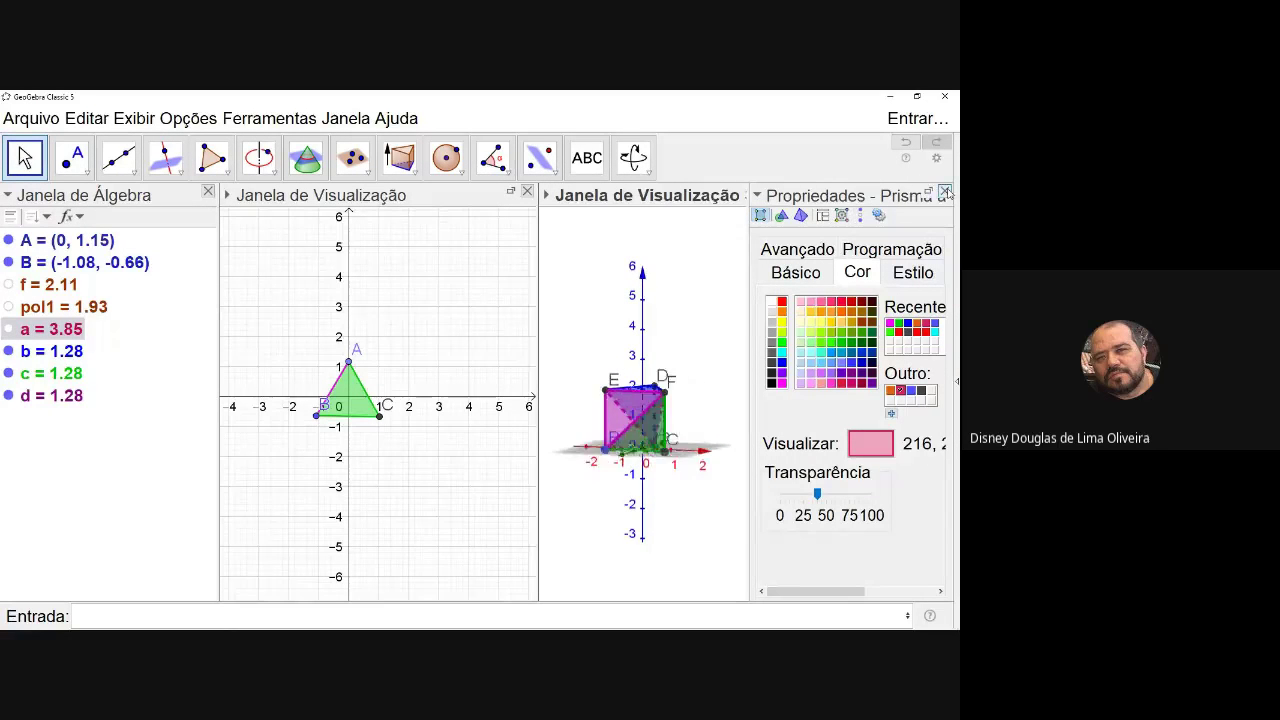
pyautogui.click(946, 193)
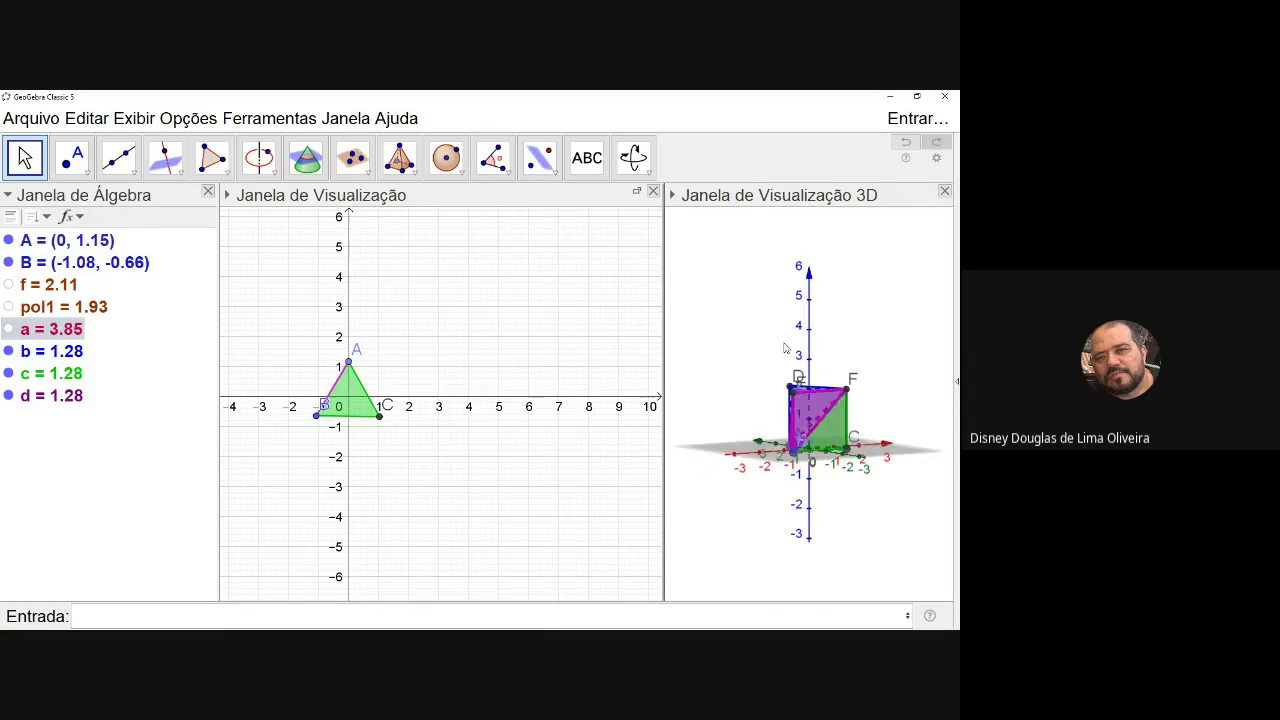
# Rename the blue pyramid D, E, F, A as p_1.
pyautogui.click(58, 355)
pyautogui.rightClick(58, 357)
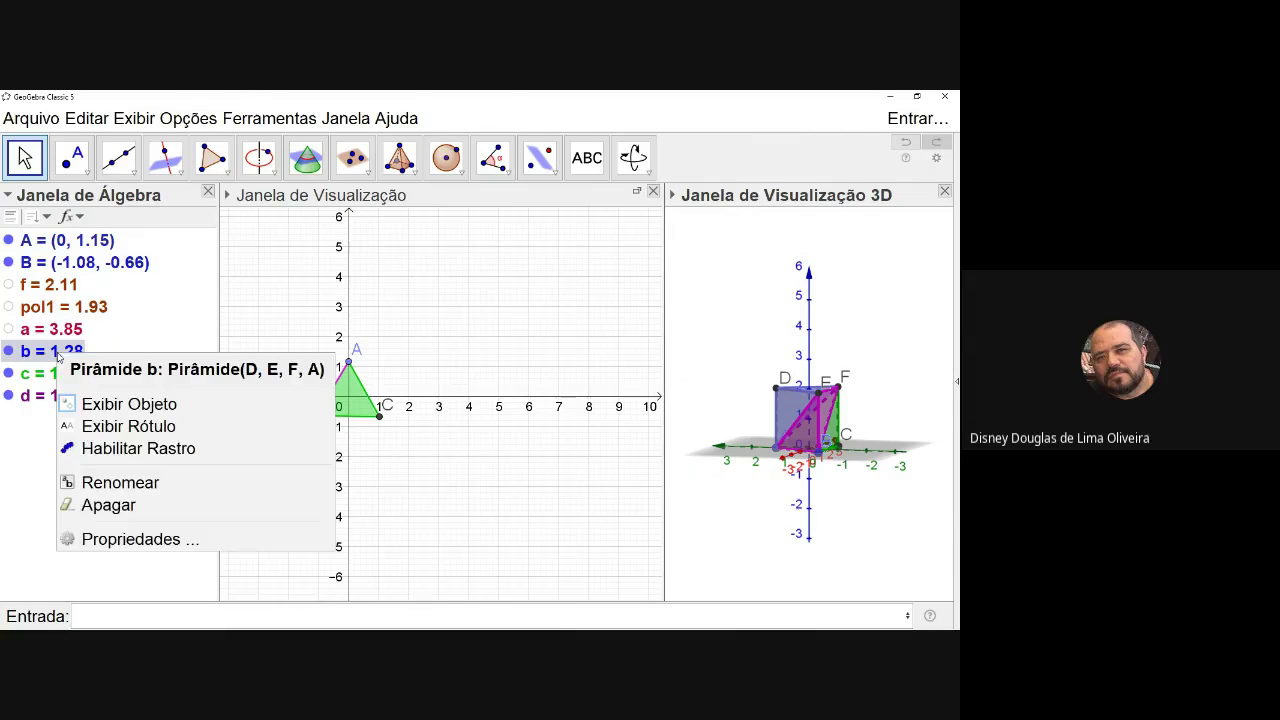
pyautogui.click(95, 541)
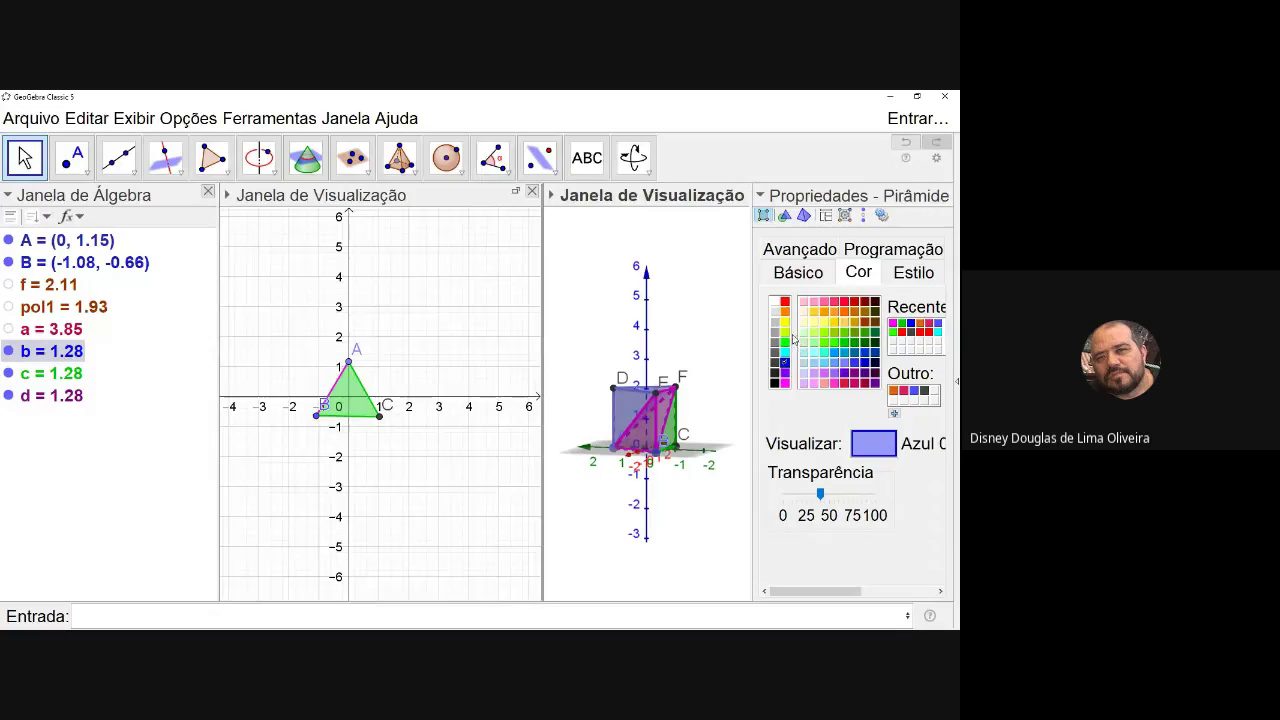
pyautogui.rightClick(59, 353)
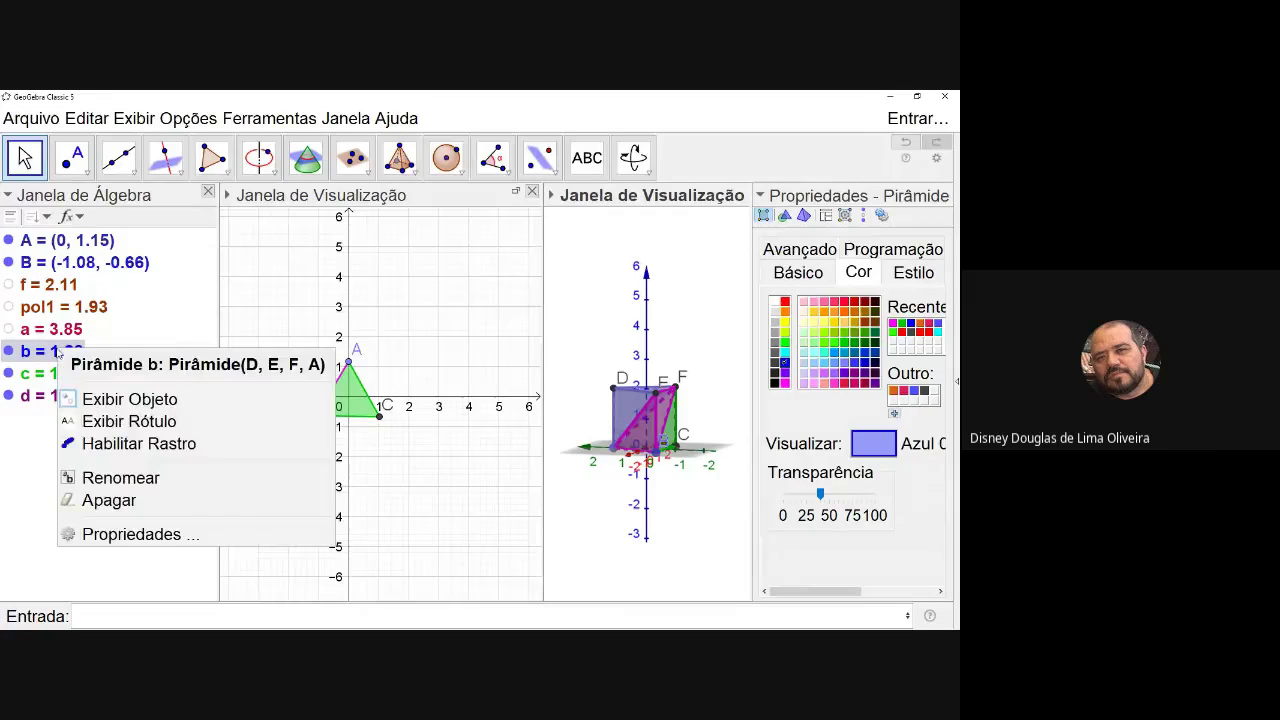
pyautogui.click(107, 478)
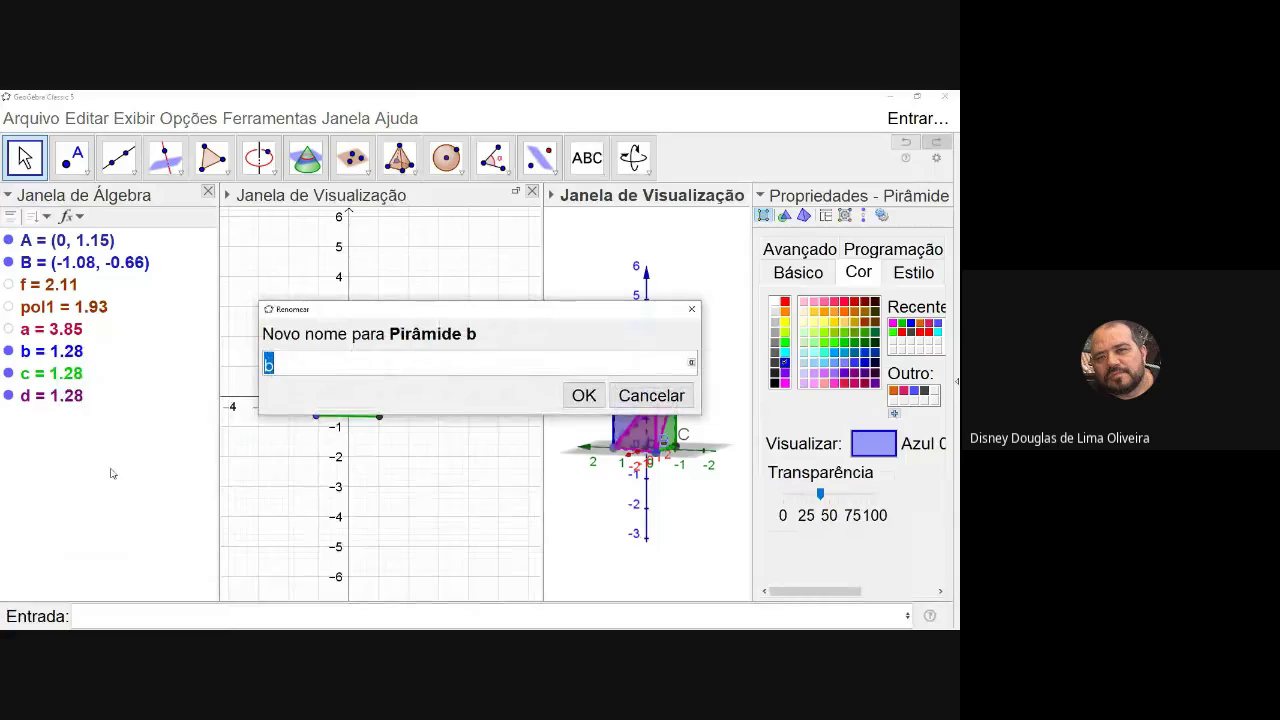
pyautogui.write('p')
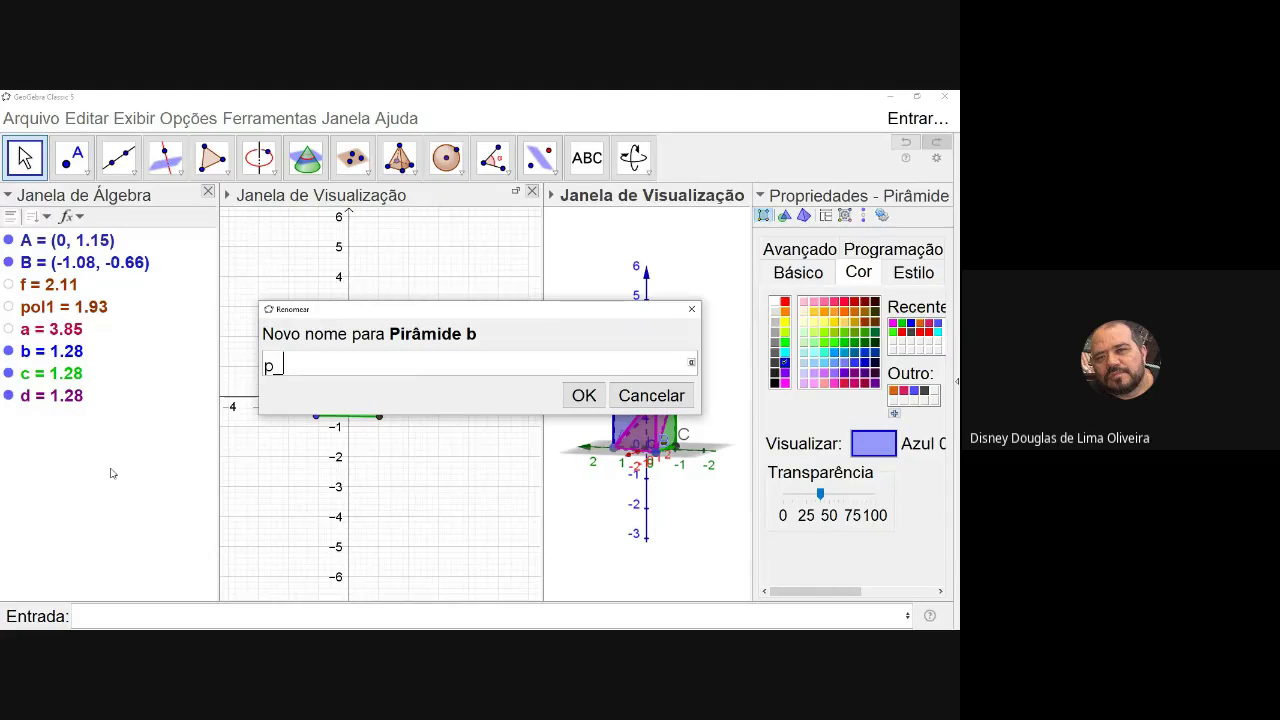
pyautogui.write('_1')
pyautogui.press('Return')
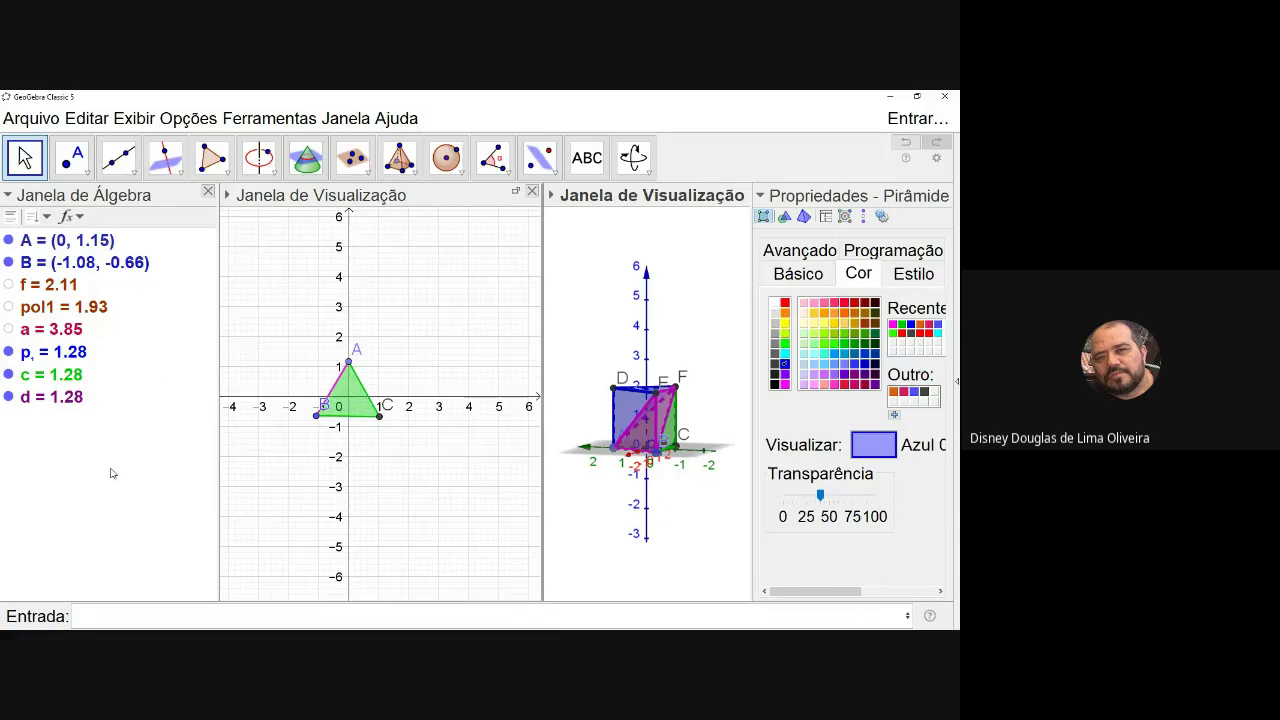
# Rename the blue pyramid as p1, without the subscript.
pyautogui.rightClick(63, 362)
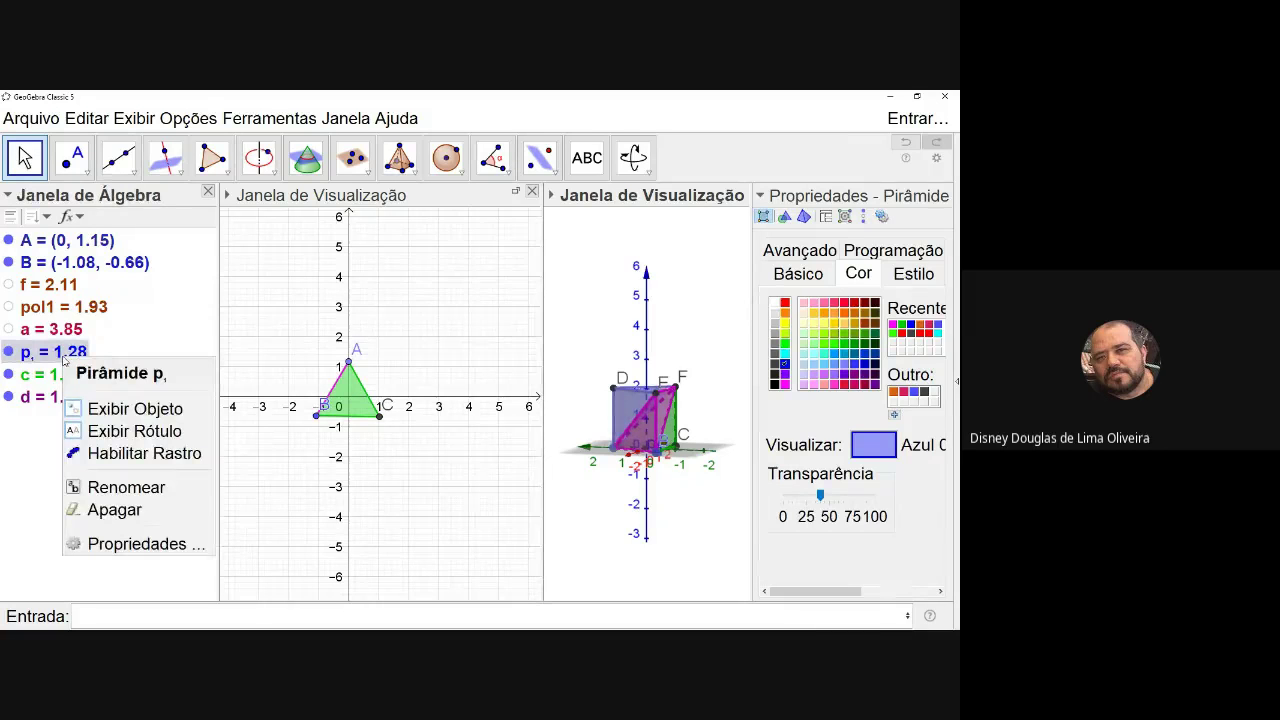
pyautogui.click(120, 488)
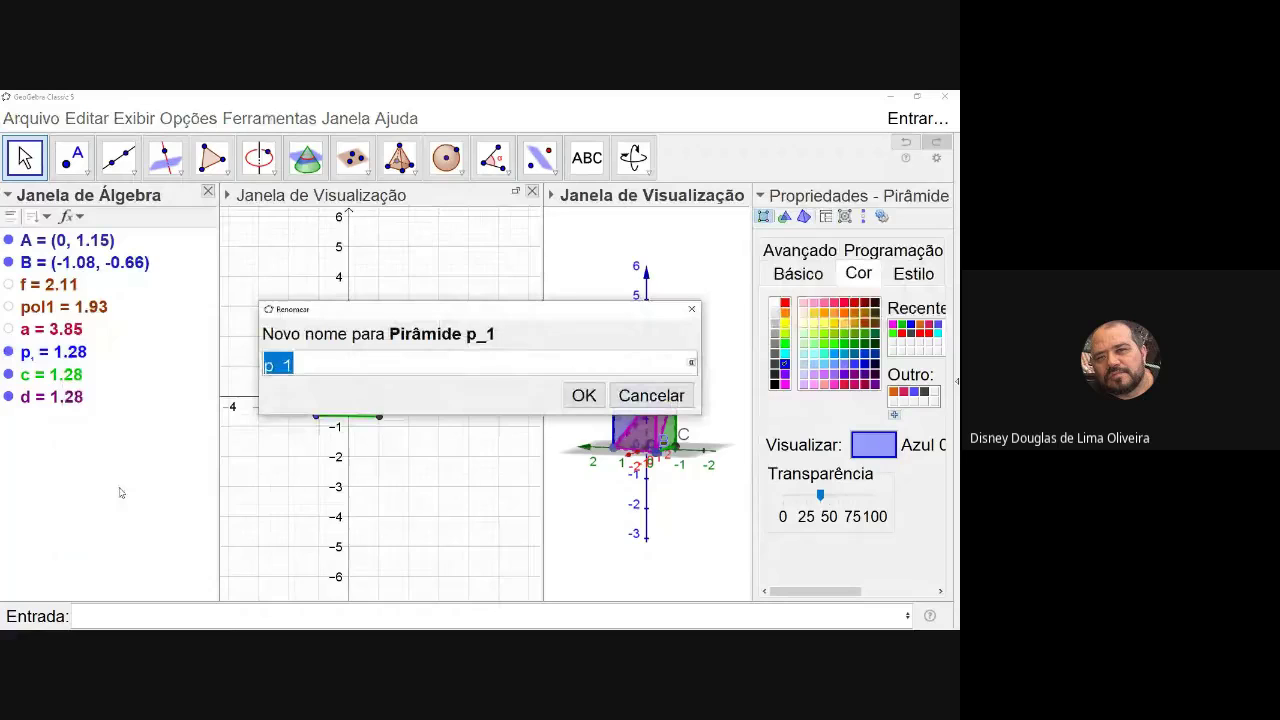
pyautogui.write('p1')
pyautogui.press('Return')
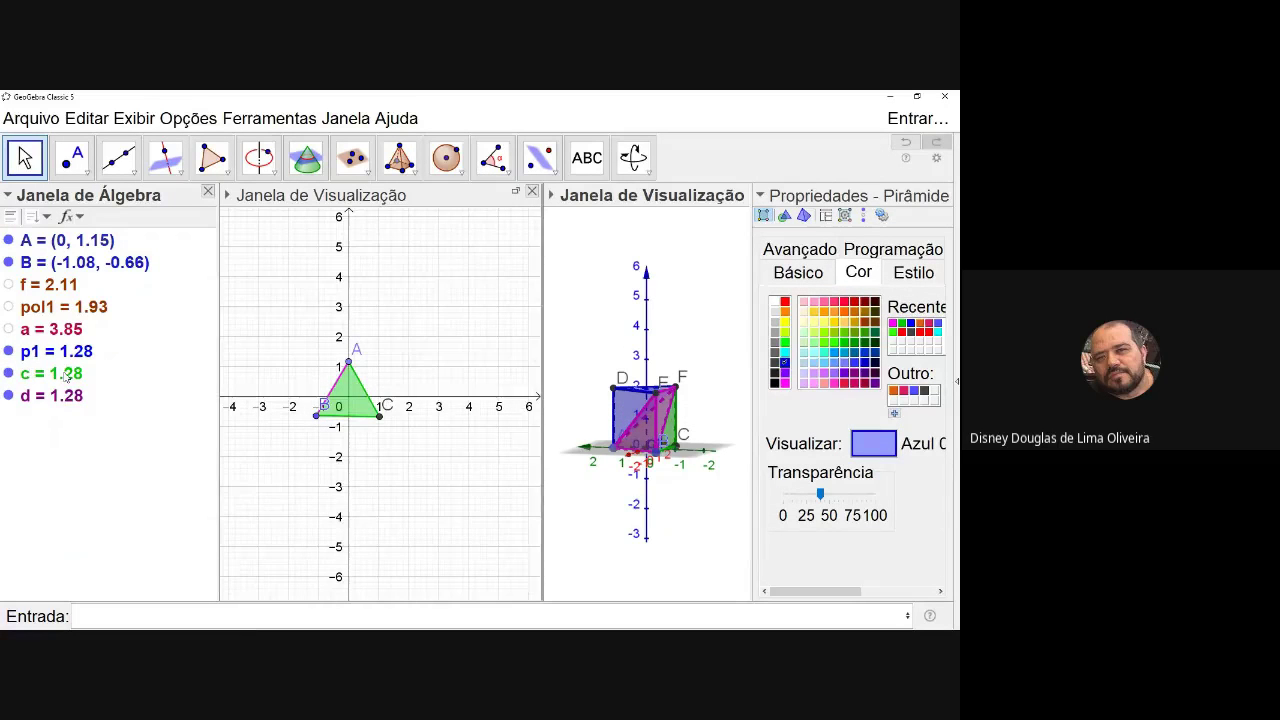
# Rename the green pyramid A, B, C, F as p2.
pyautogui.rightClick(65, 375)
pyautogui.click(117, 503)
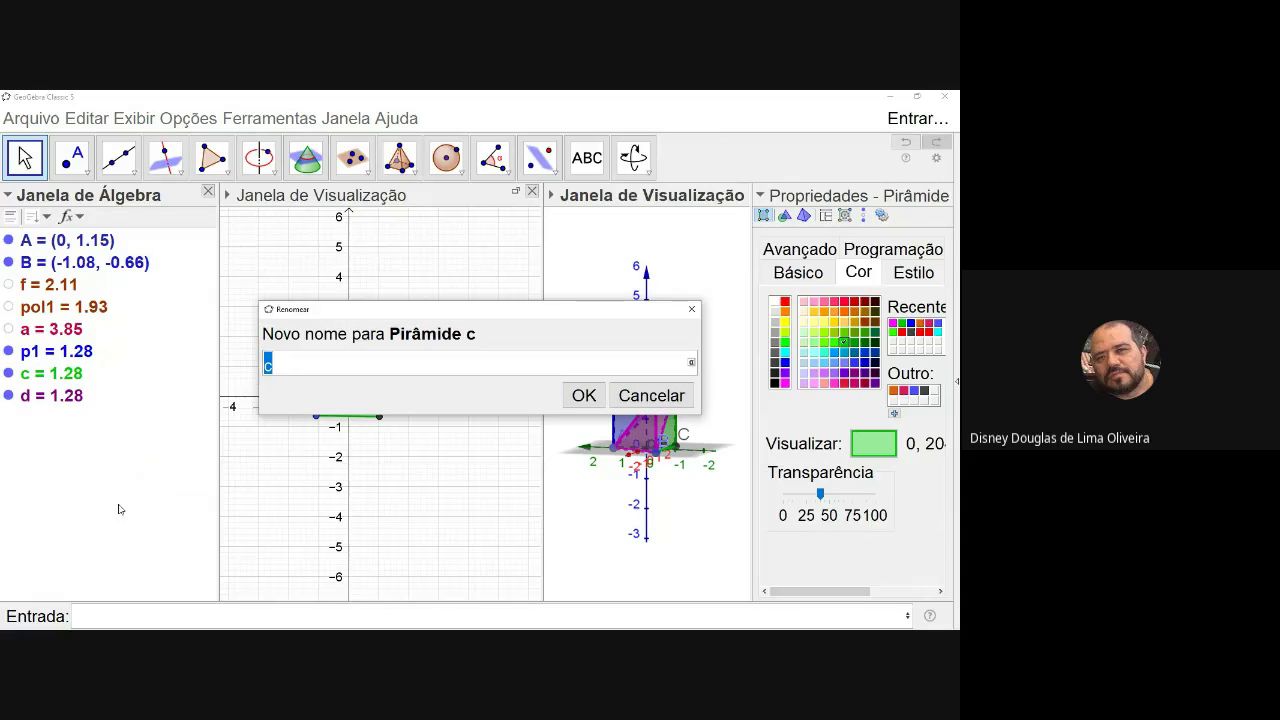
pyautogui.write('p2')
pyautogui.press('Return')
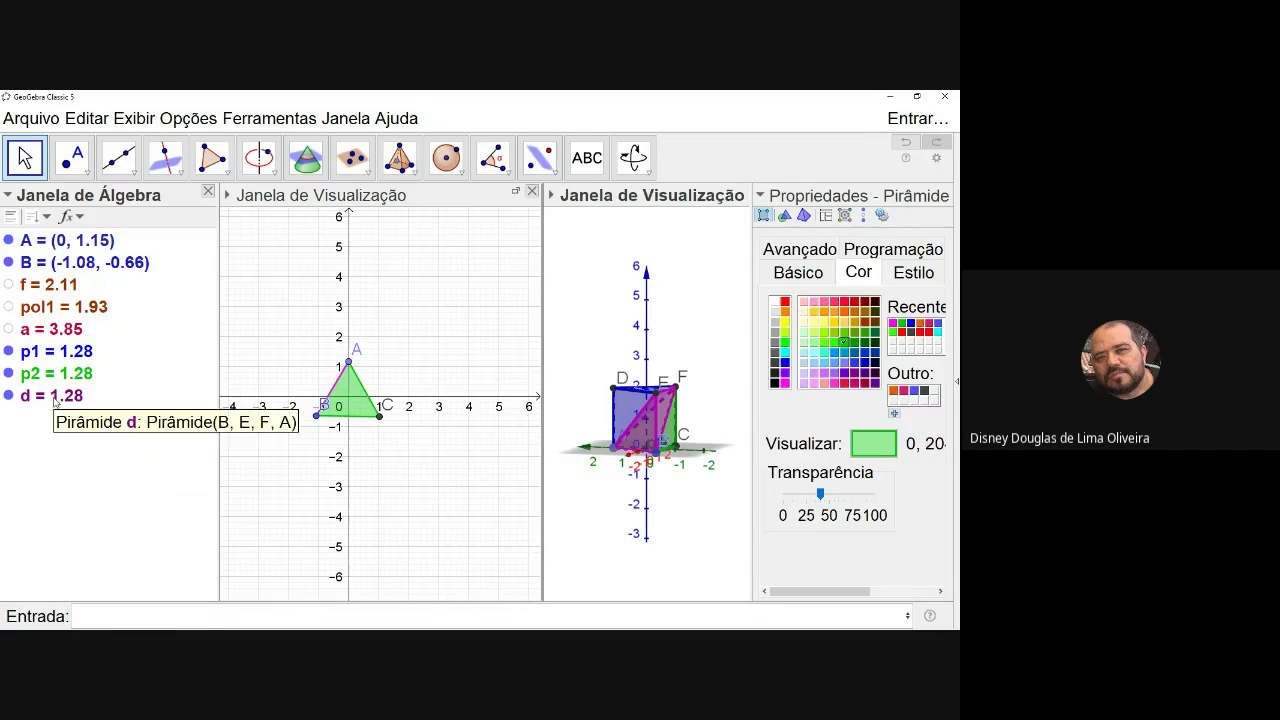
# Rename the magenta pyramid B, E, F, A as p3.
pyautogui.rightClick(55, 398)
pyautogui.click(113, 528)
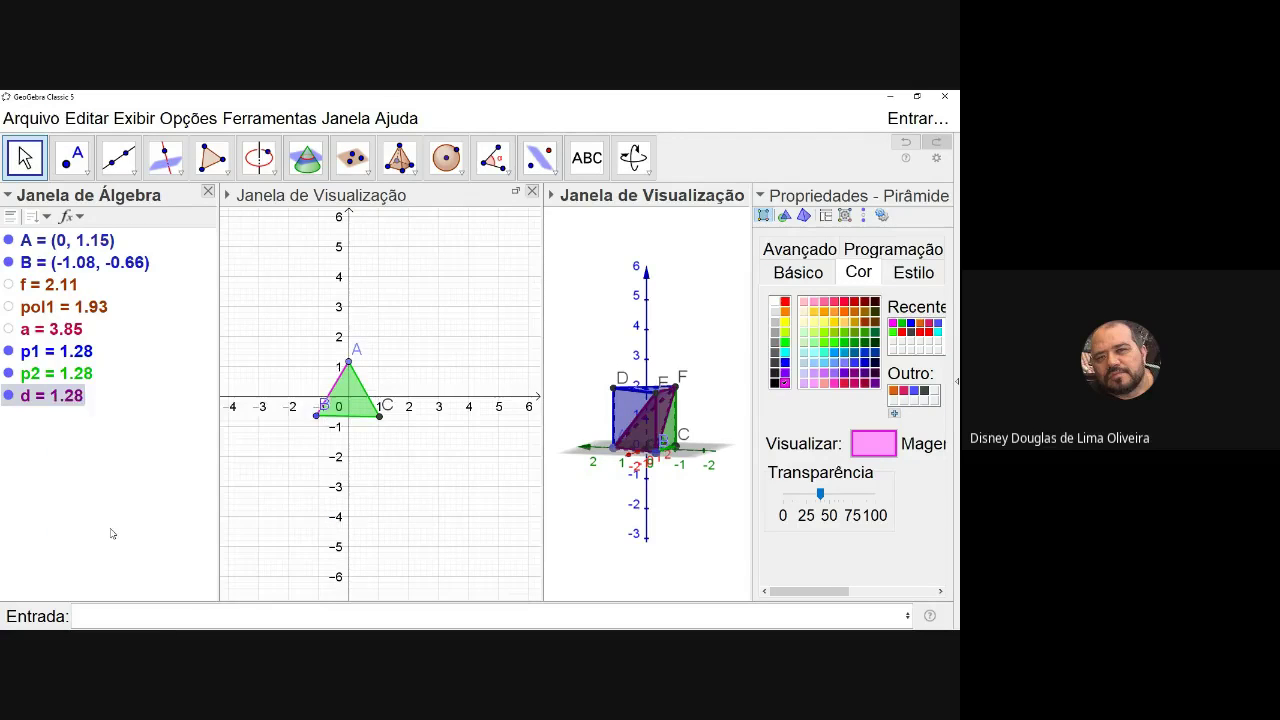
pyautogui.write('p3')
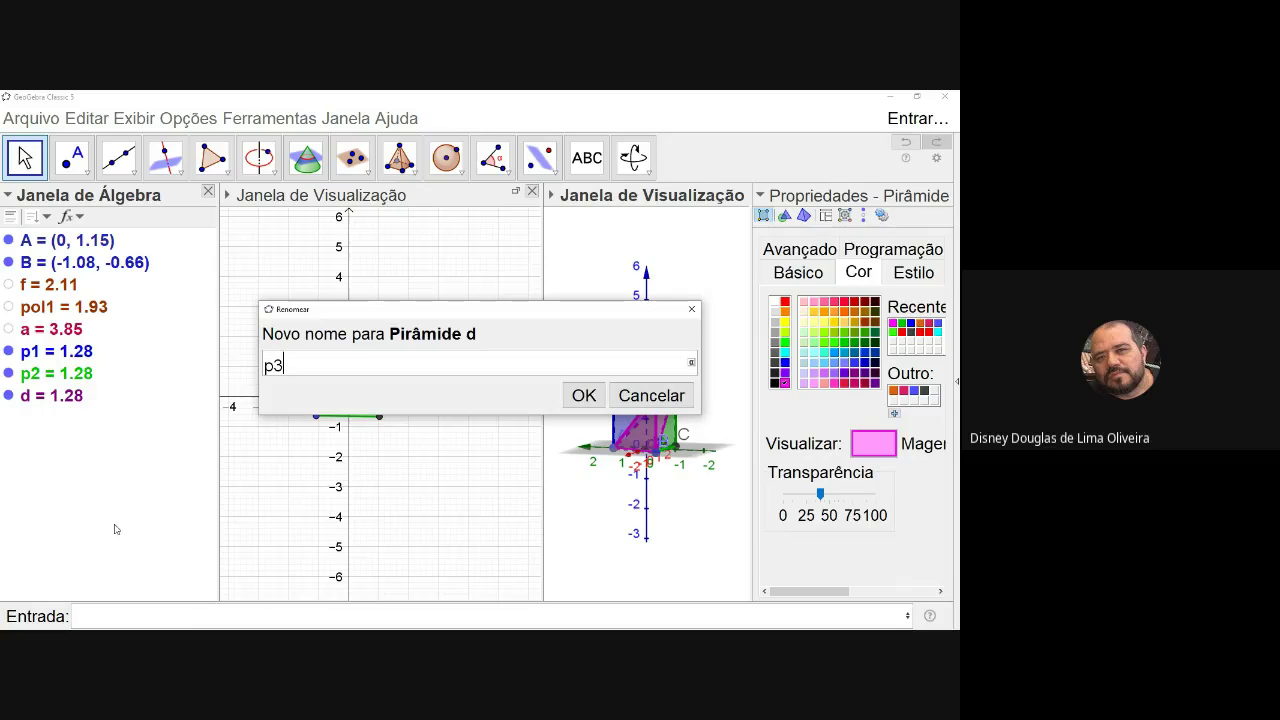
pyautogui.press('Return')
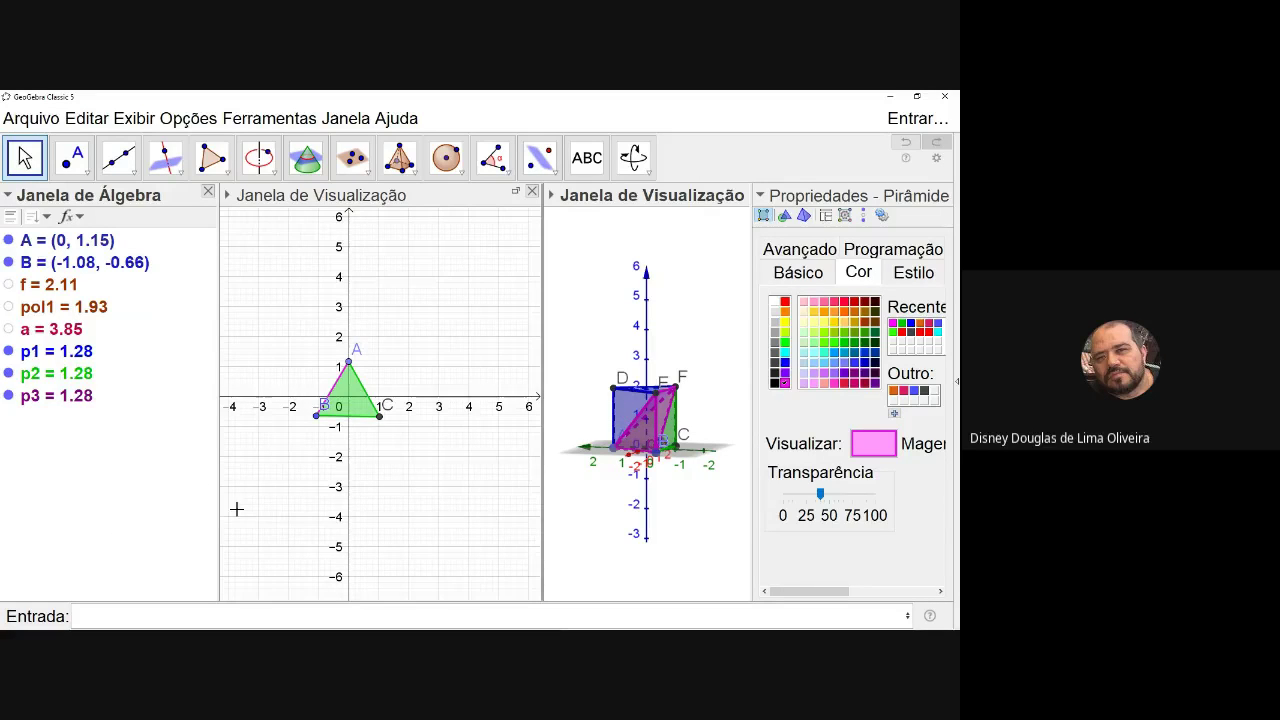
# Hide the base triangle and its vertices A, B and C in the 2D graphics view.
pyautogui.moveTo(283, 338); pyautogui.dragTo(422, 485)
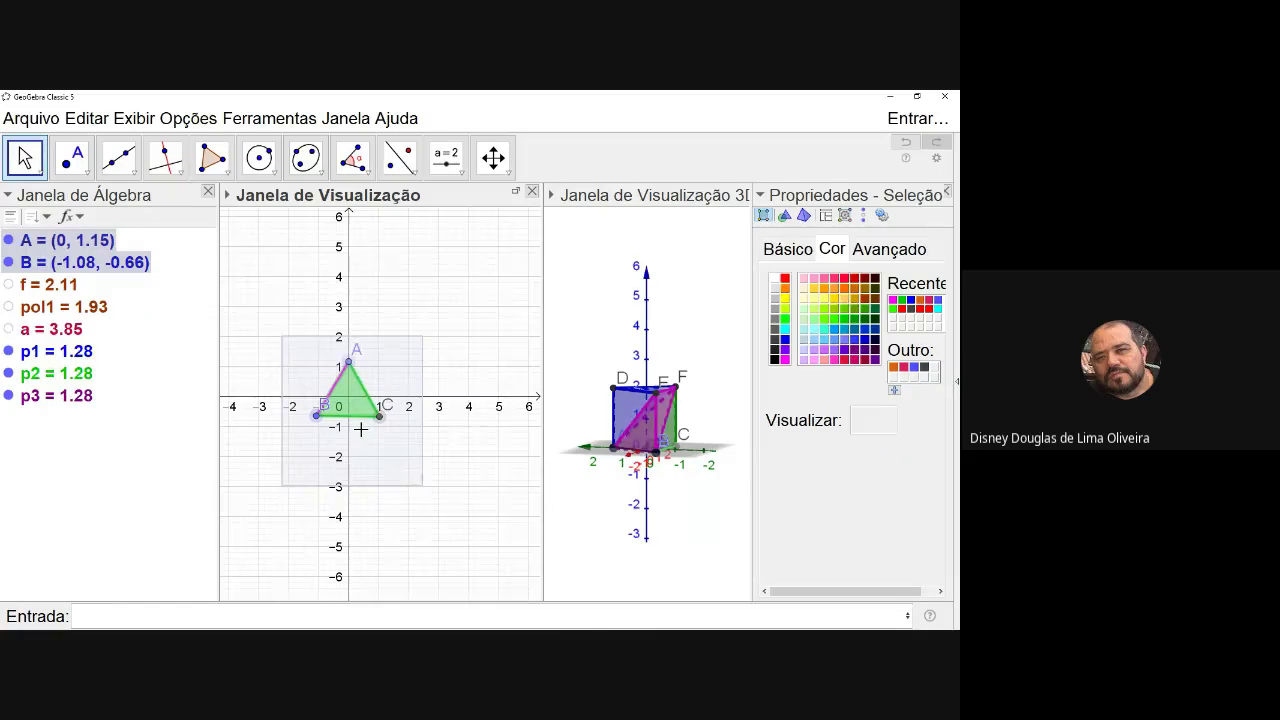
pyautogui.rightClick(363, 428)
pyautogui.click(411, 493)
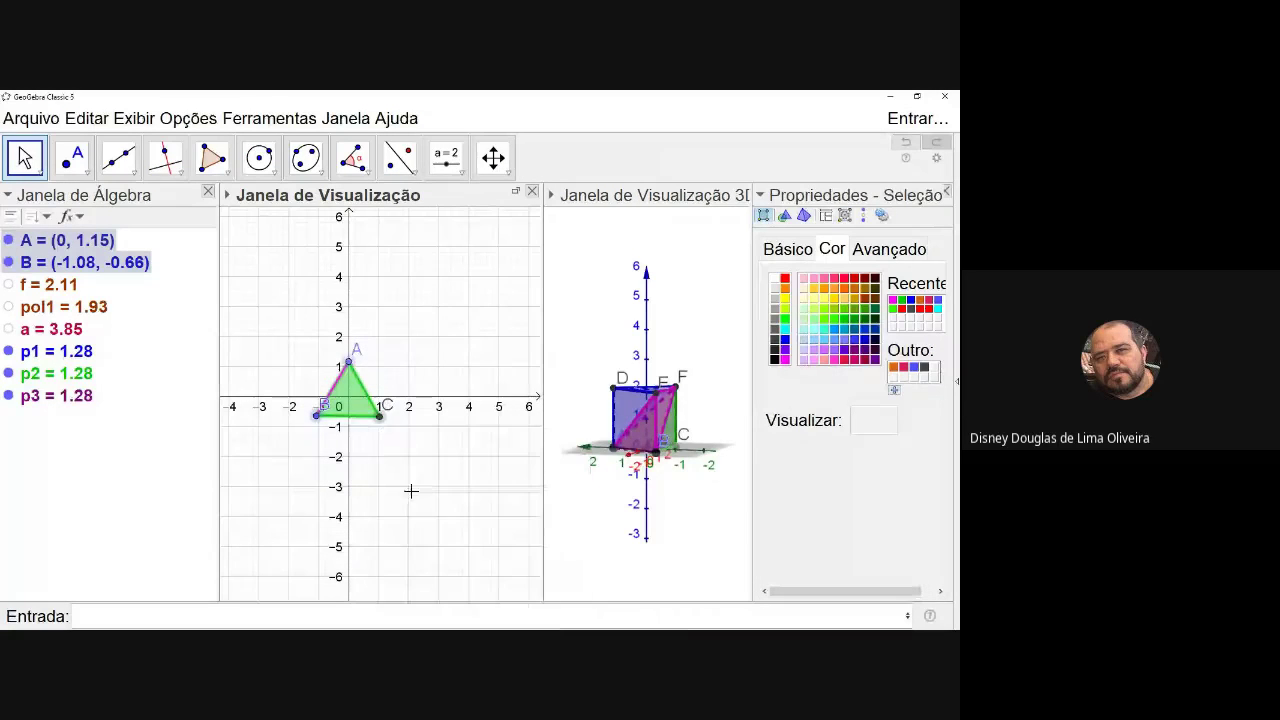
pyautogui.moveTo(581, 485); pyautogui.dragTo(547, 492, button='right')
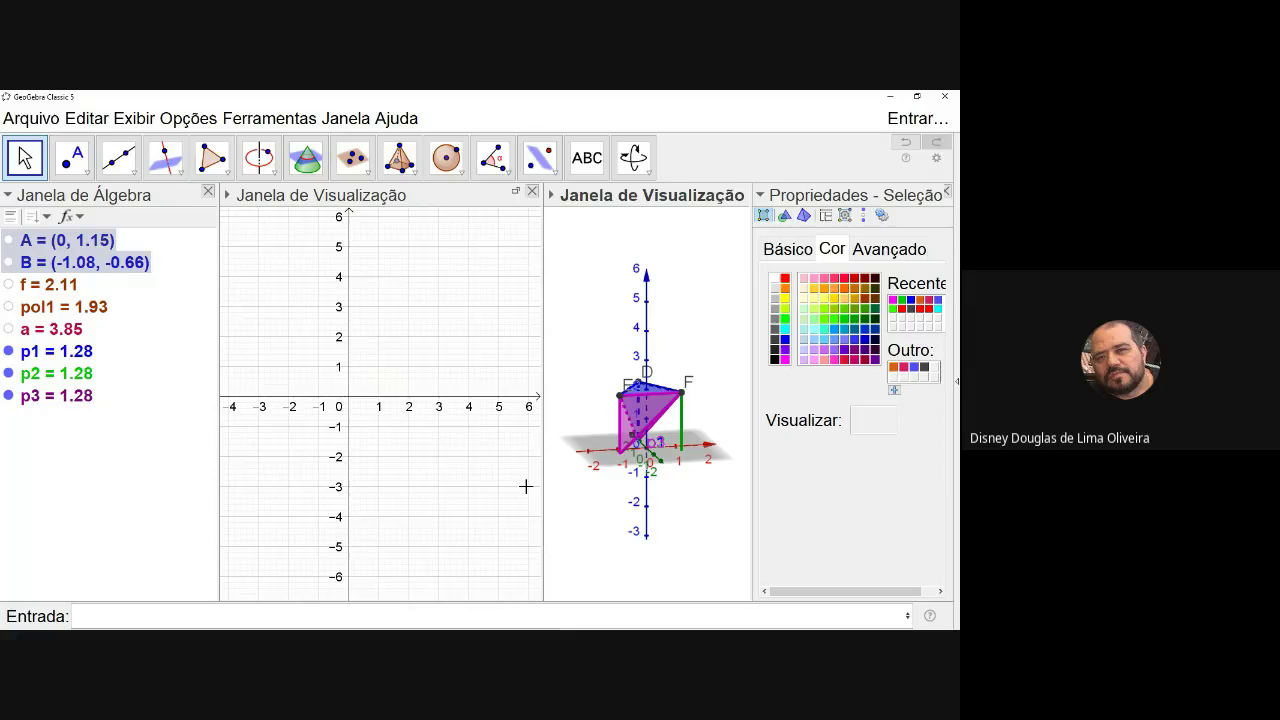
pyautogui.click(526, 486)
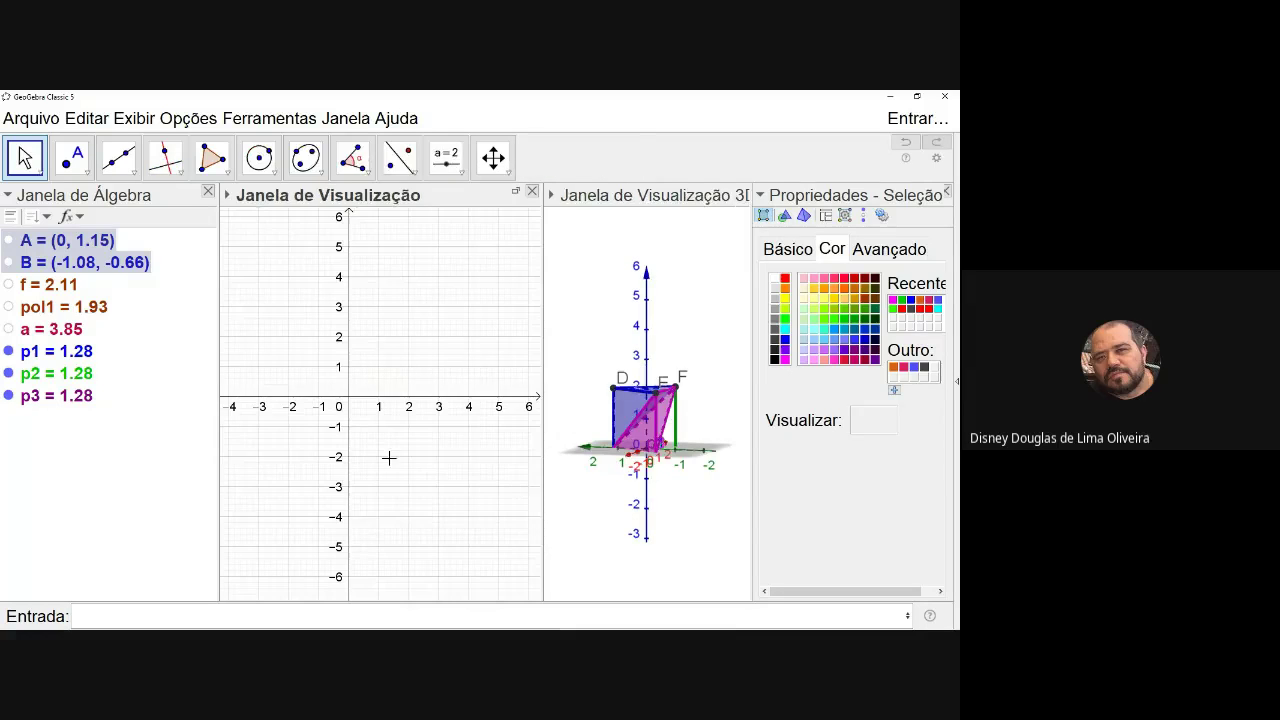
# Show the base polygon pol1 and prism a together with the pyramids, and hide both again.
pyautogui.click(8, 329)
pyautogui.click(8, 307)
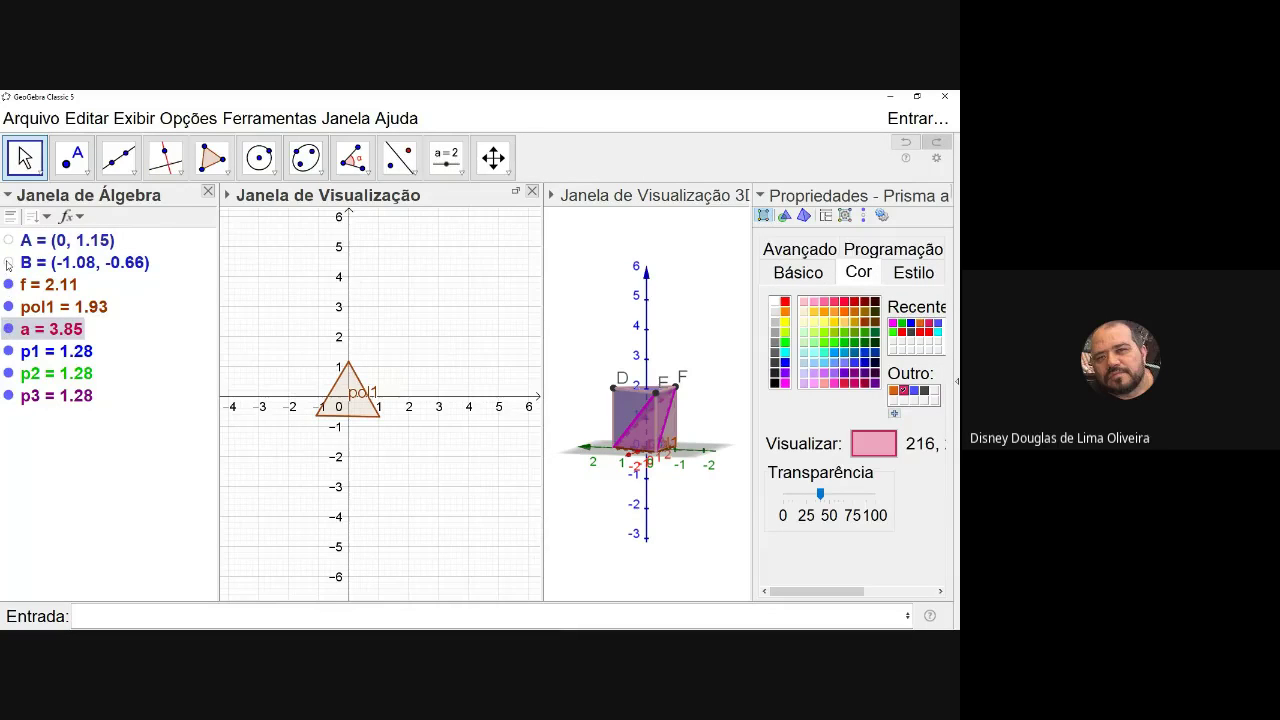
pyautogui.click(8, 307)
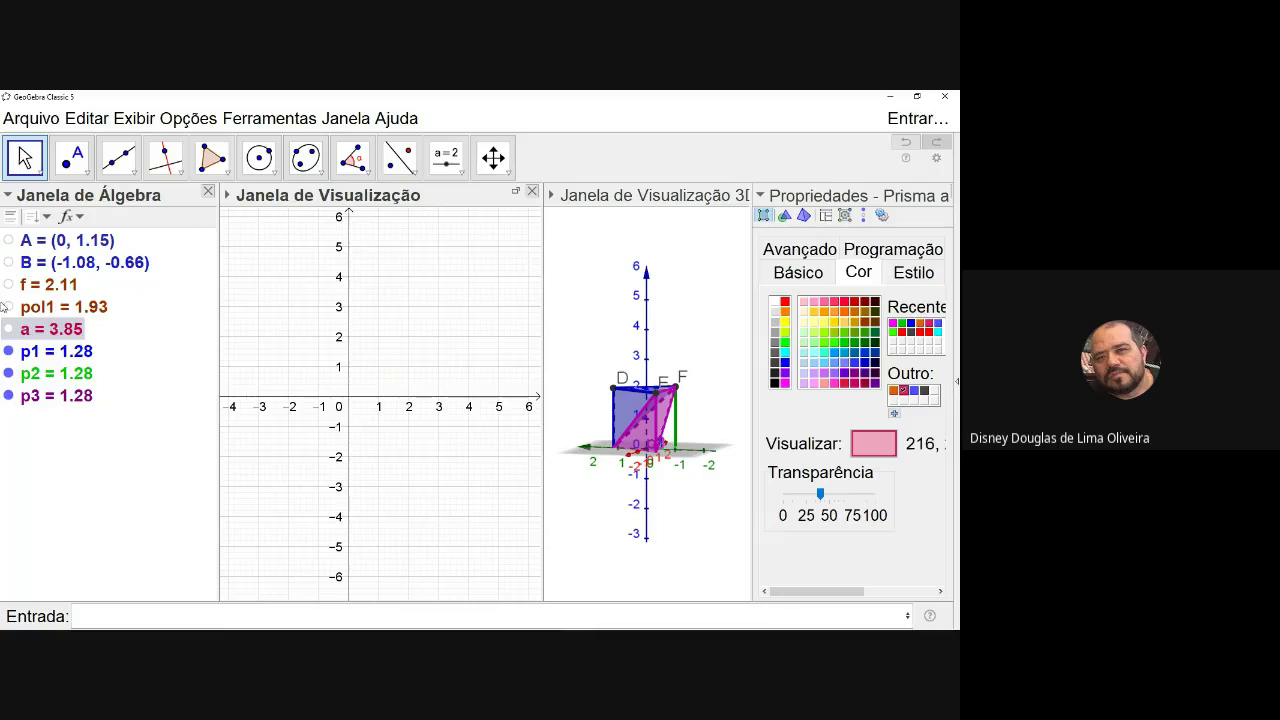
pyautogui.click(8, 307)
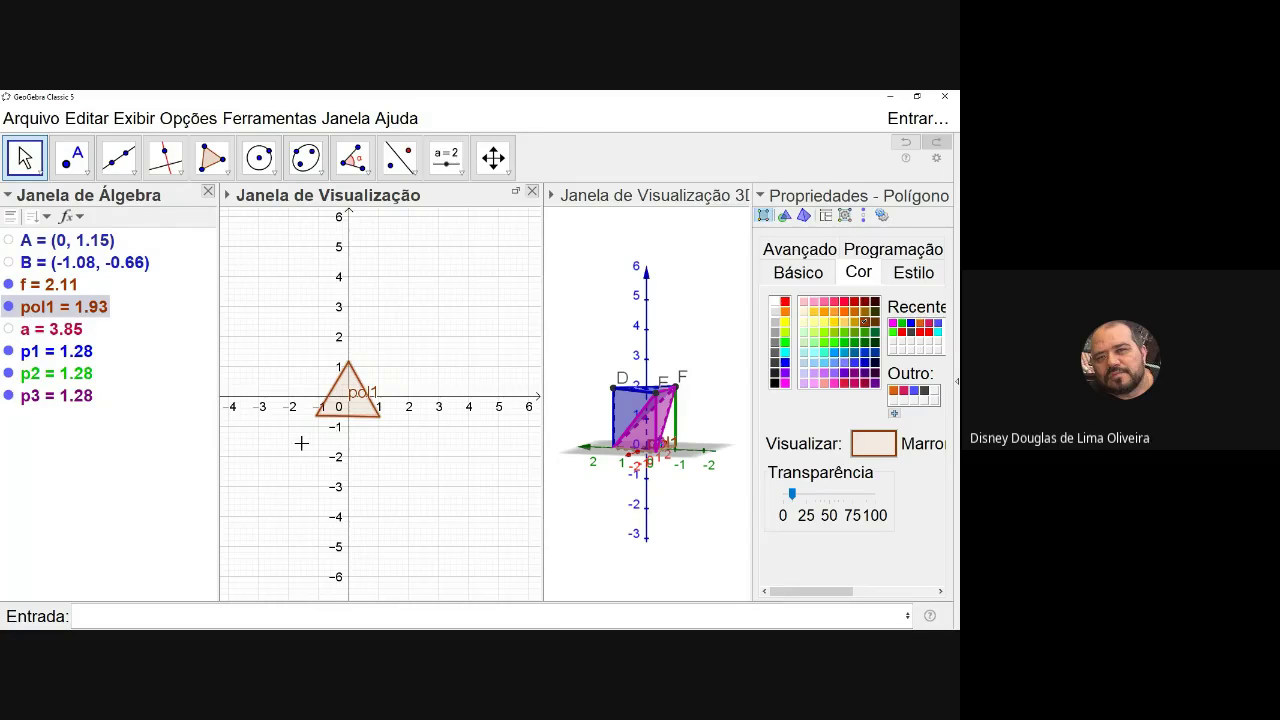
pyautogui.click(9, 329)
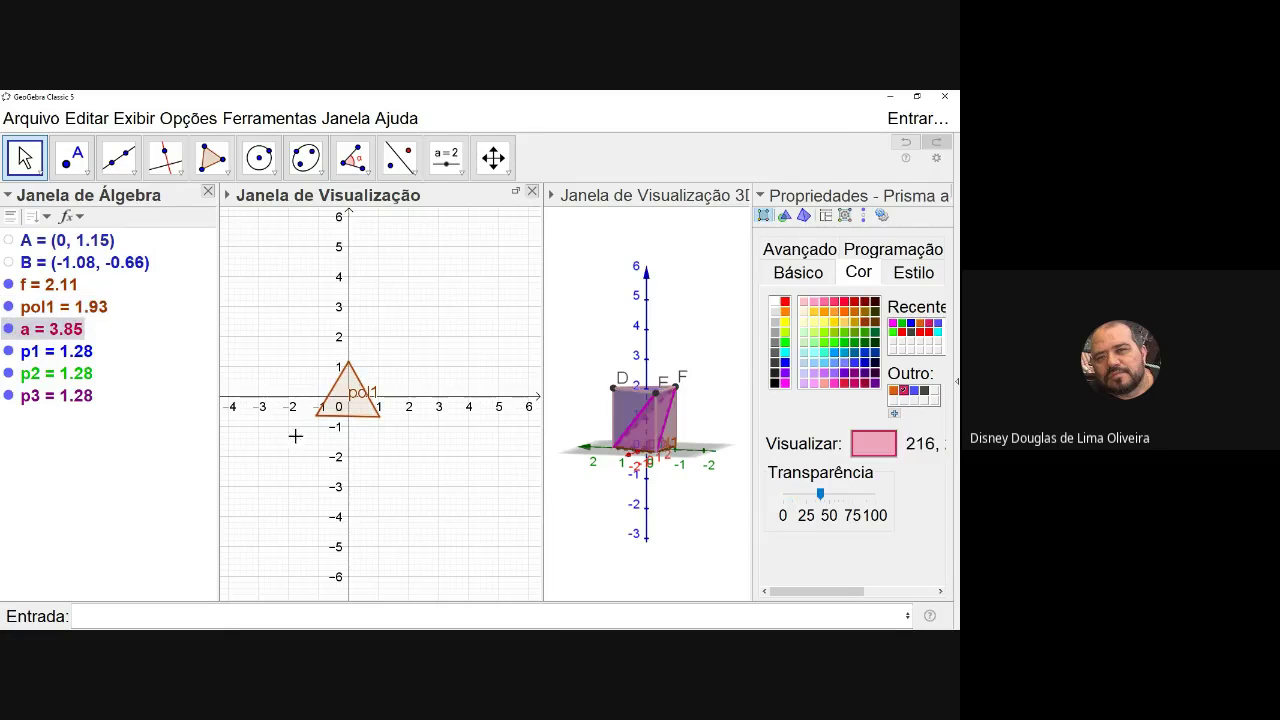
pyautogui.moveTo(524, 485); pyautogui.dragTo(443, 485)
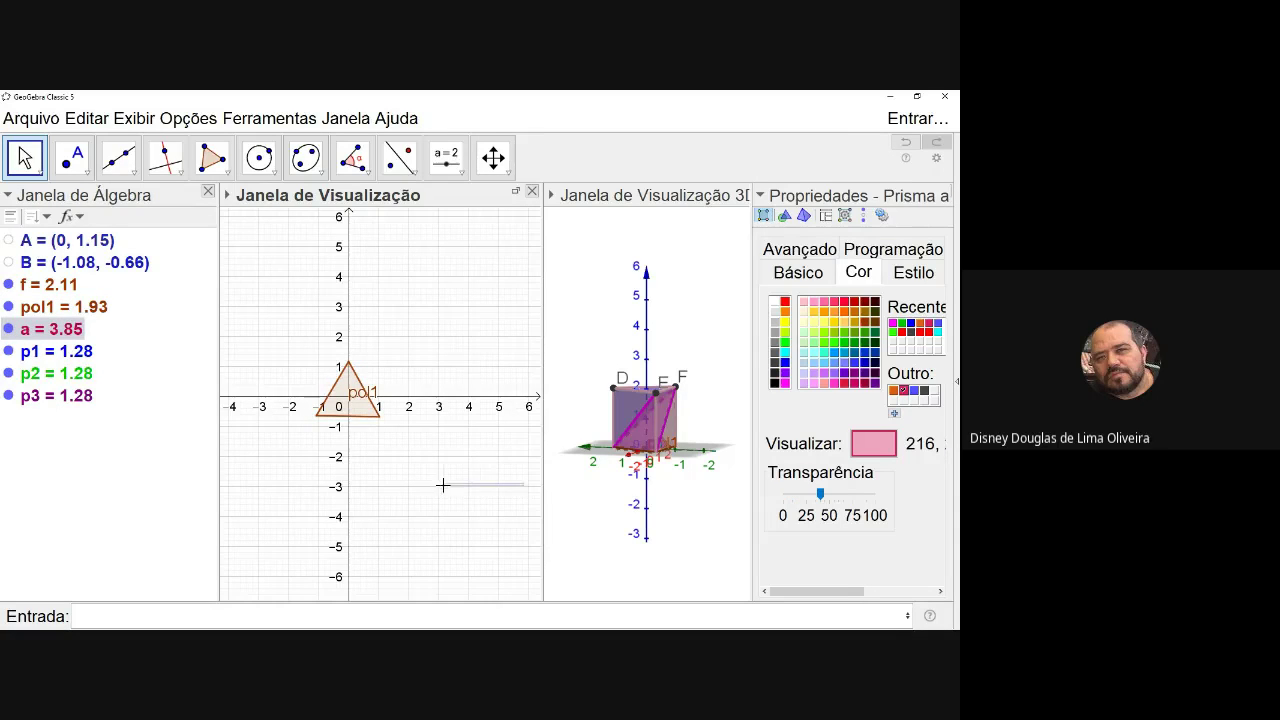
pyautogui.click(9, 330)
# Show the complete green pyramid p2 again.
pyautogui.moveTo(585, 526); pyautogui.dragTo(552, 536)
pyautogui.moveTo(658, 488)
pyautogui.mouseDown()
pyautogui.moveTo(645, 466)
pyautogui.moveTo(664, 475)
pyautogui.moveTo(648, 482)
pyautogui.mouseUp()
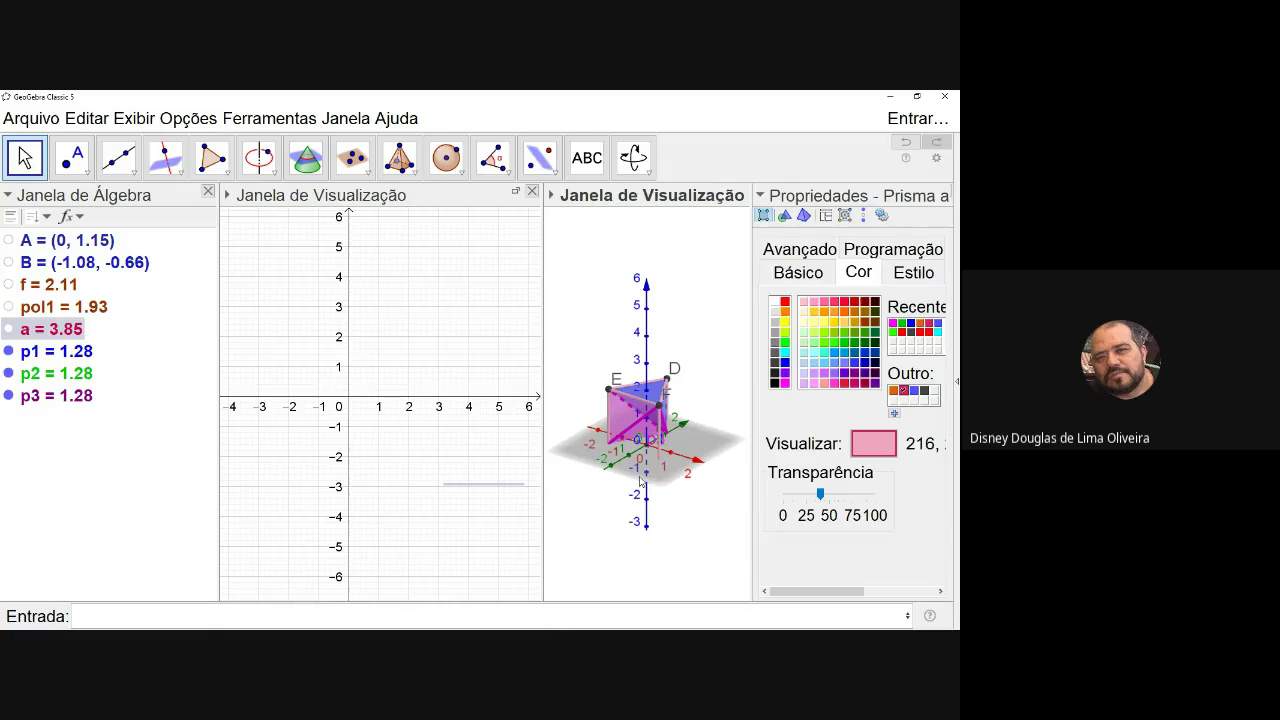
pyautogui.click(14, 378)
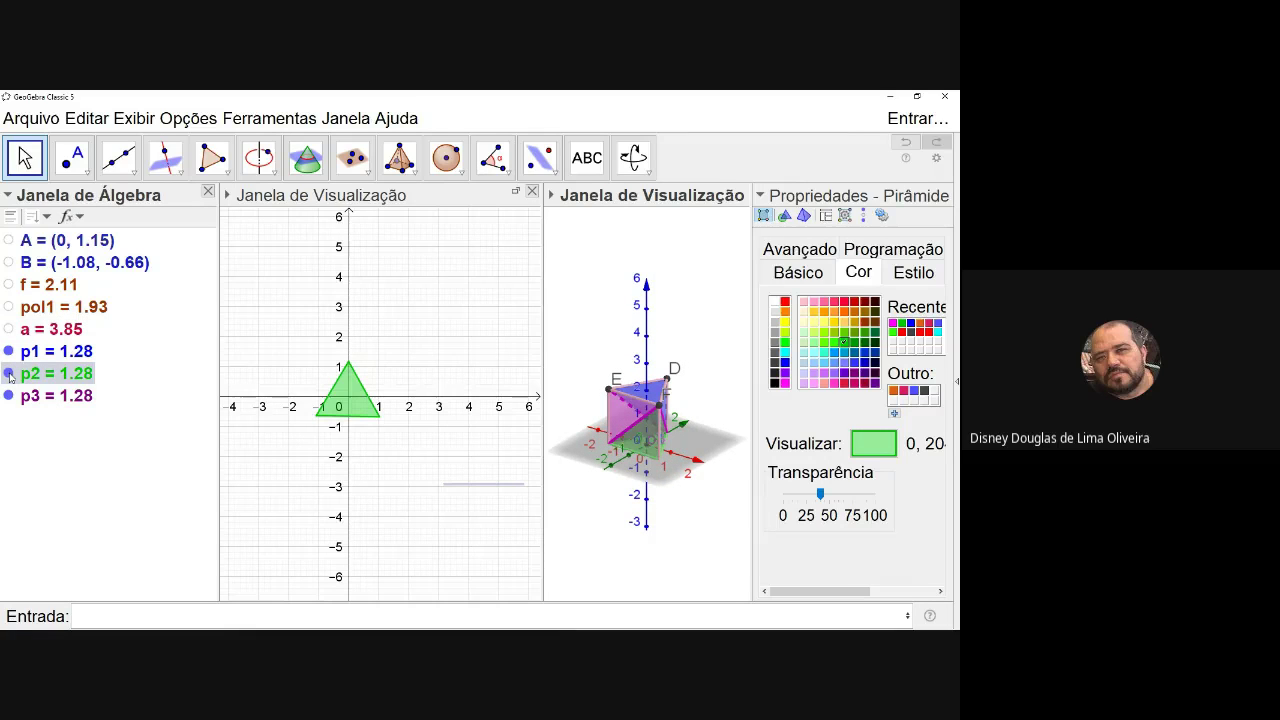
# Close the preferences and examine how the three colored pyramids fit together from several sides in the 3D view.
pyautogui.moveTo(586, 502)
pyautogui.mouseDown()
pyautogui.moveTo(663, 494)
pyautogui.moveTo(597, 478)
pyautogui.moveTo(562, 499)
pyautogui.moveTo(600, 502)
pyautogui.mouseUp()
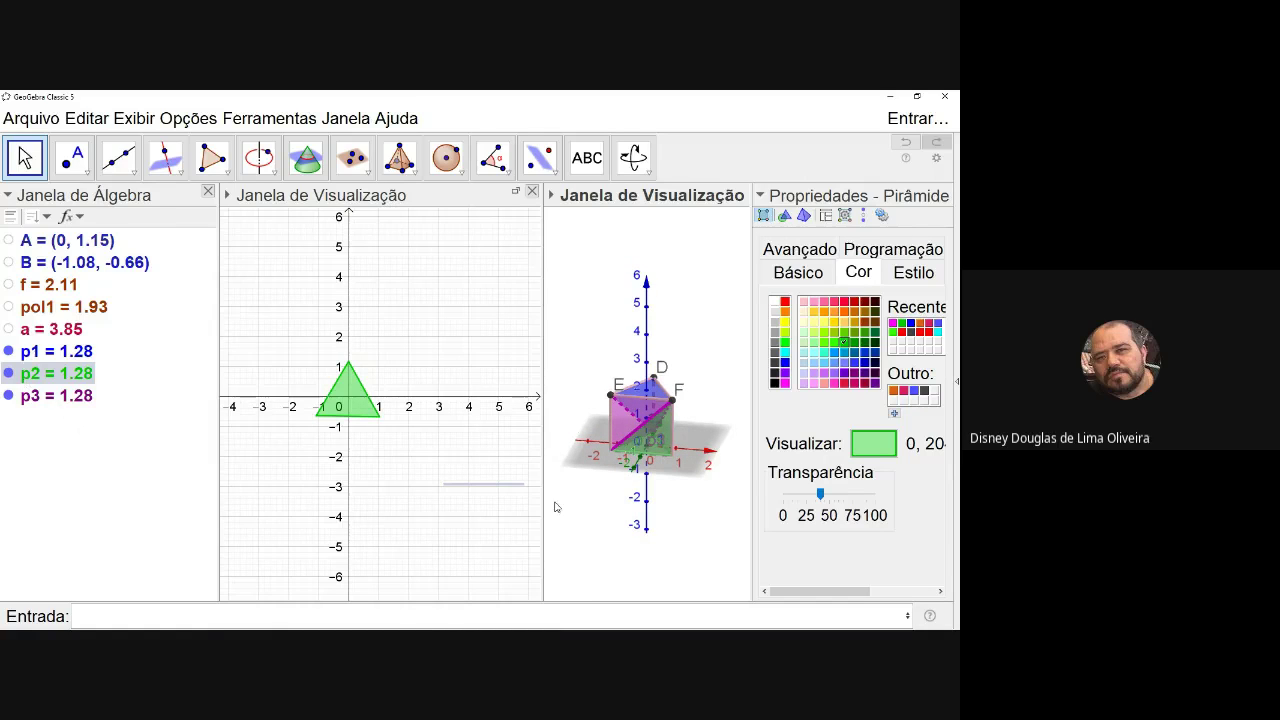
pyautogui.click(581, 521)
pyautogui.moveTo(581, 521); pyautogui.dragTo(611, 537)
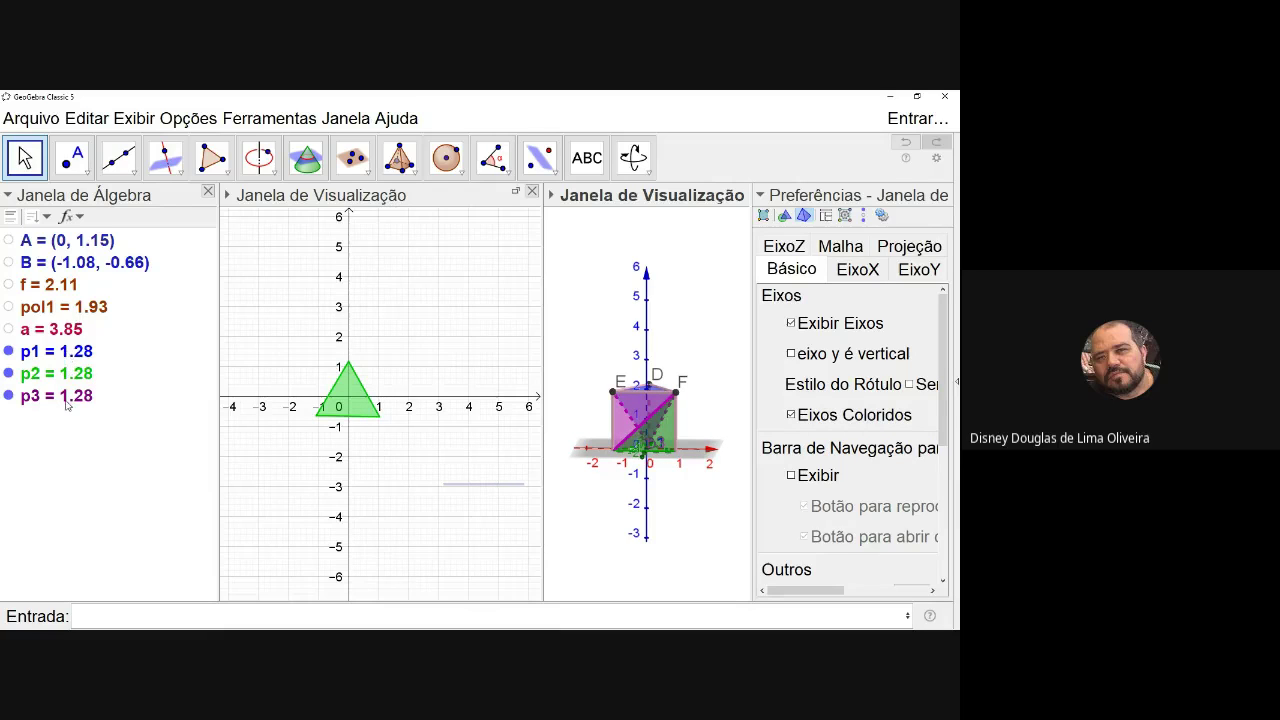
pyautogui.moveTo(66, 403)
pyautogui.click(946, 193)
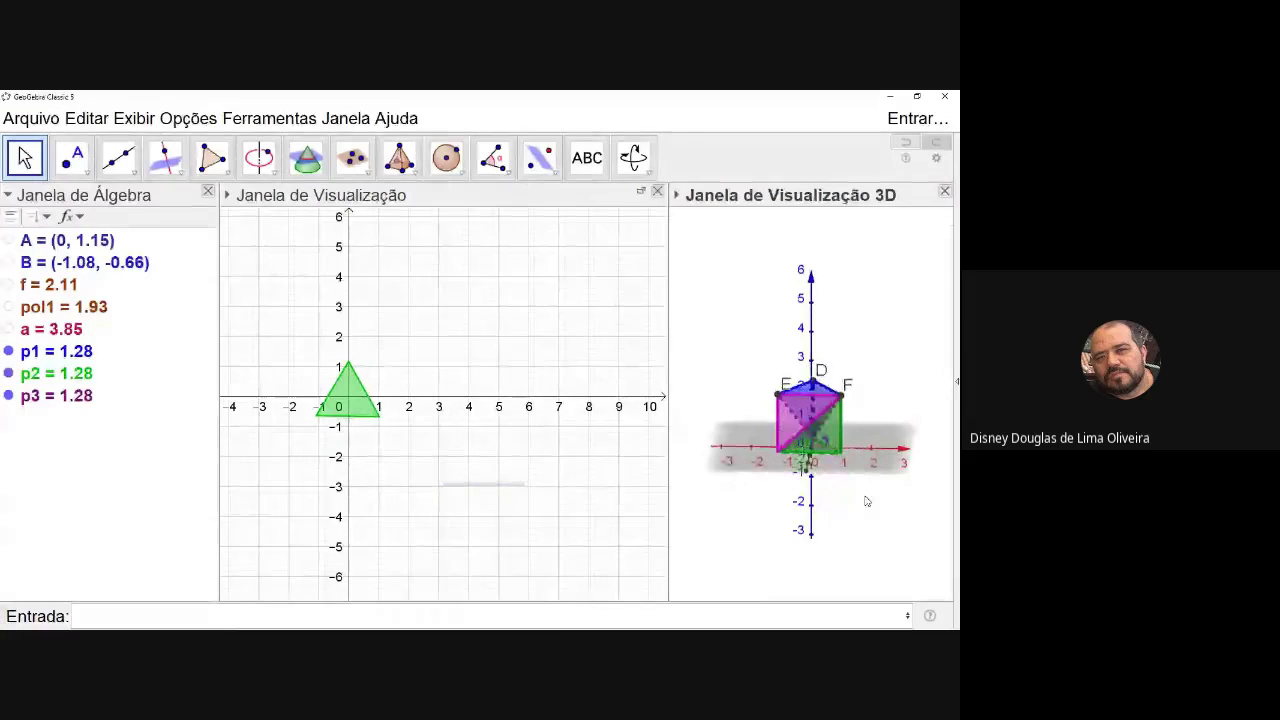
pyautogui.moveTo(867, 501)
pyautogui.mouseDown()
pyautogui.moveTo(788, 493)
pyautogui.moveTo(871, 508)
pyautogui.moveTo(844, 511)
pyautogui.mouseUp()
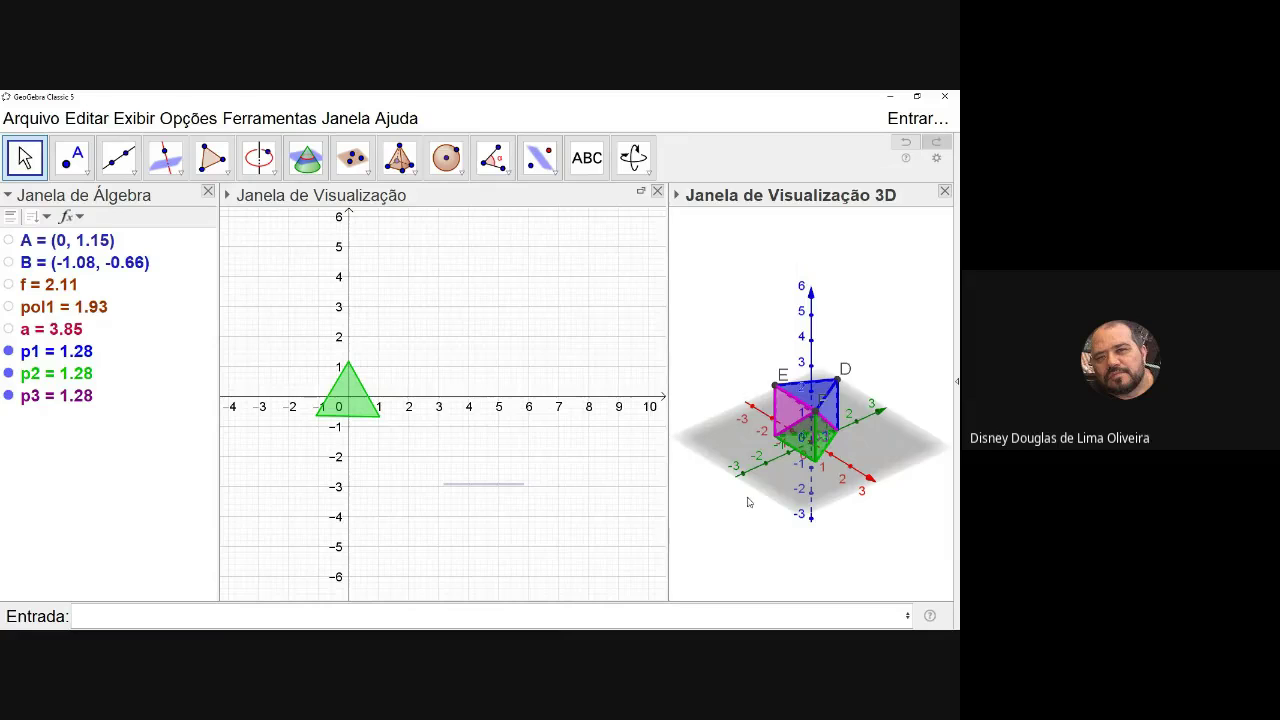
pyautogui.moveTo(813, 438); pyautogui.dragTo(782, 426)
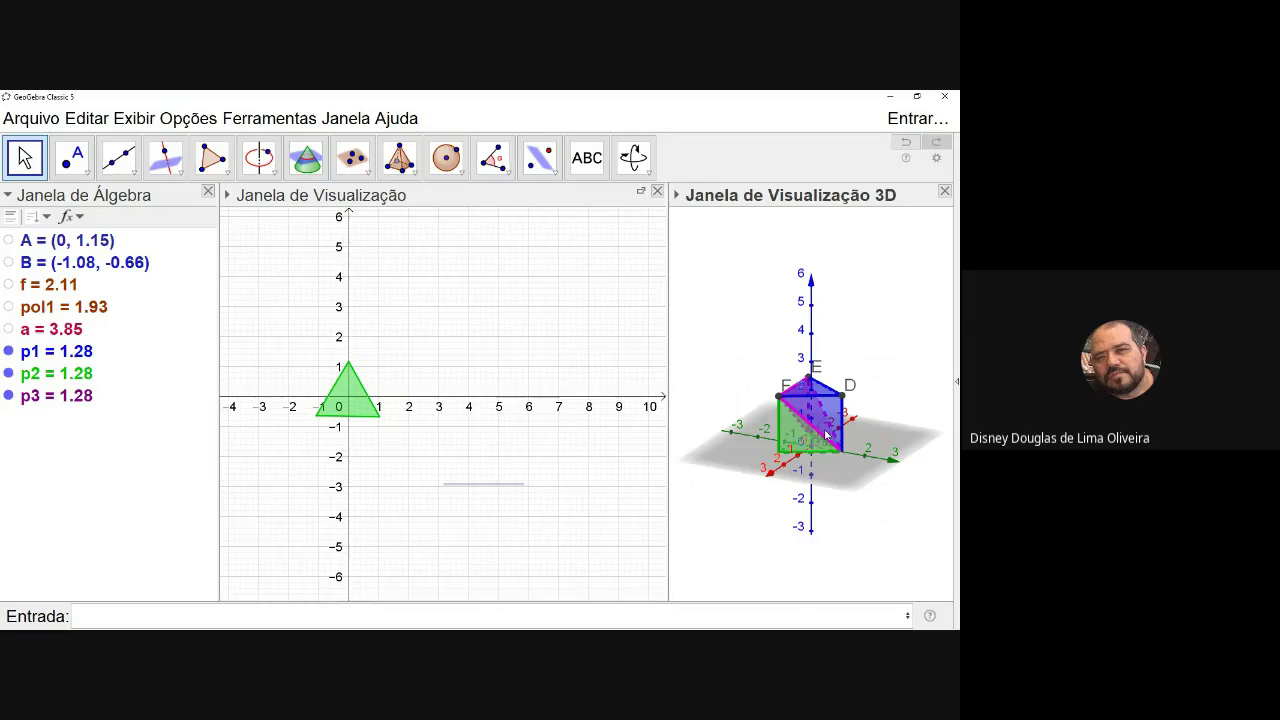
pyautogui.moveTo(826, 434); pyautogui.dragTo(881, 444, button='right')
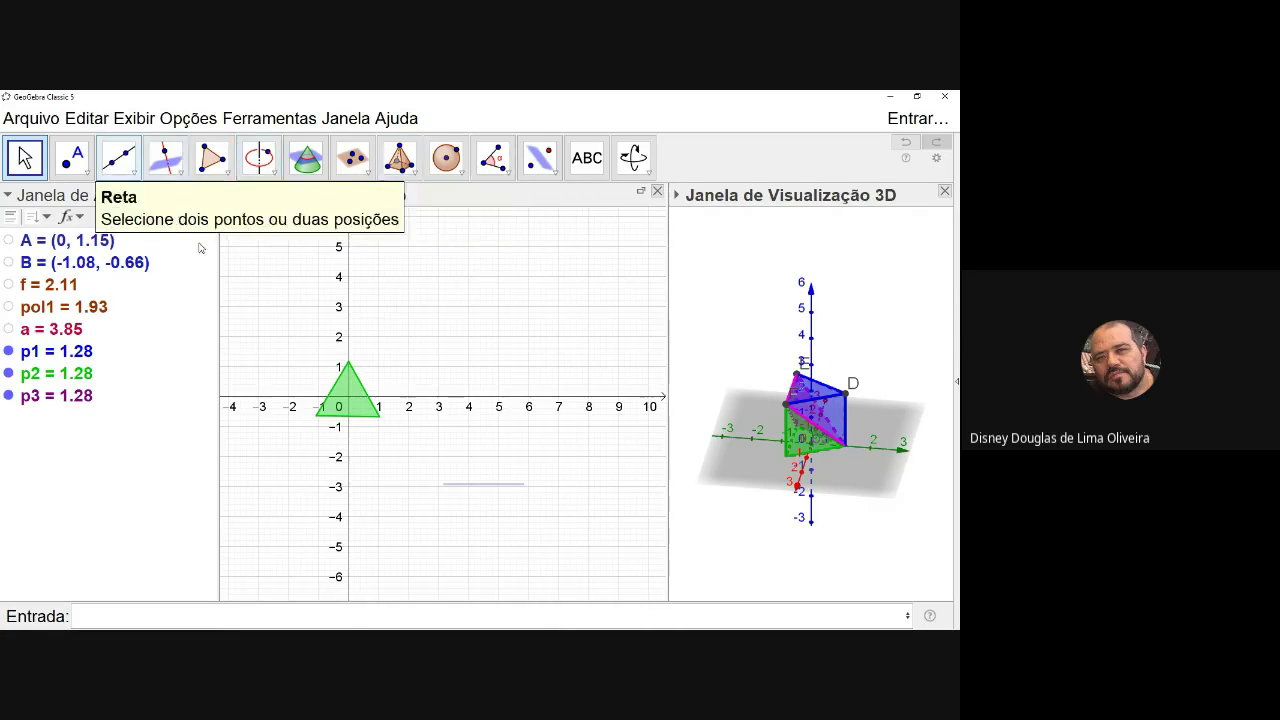
# Create a vertical number slider named d in the 2D graphics view, above the green triangle.
pyautogui.click(276, 287)
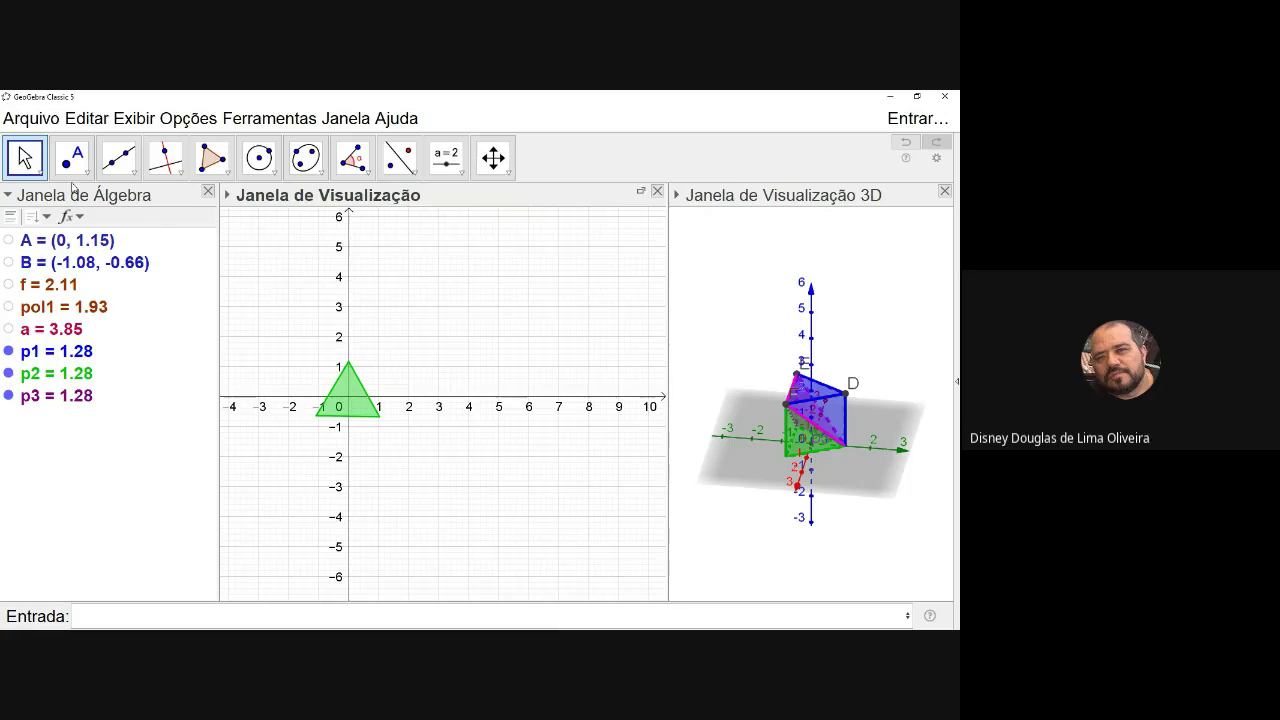
pyautogui.click(460, 174)
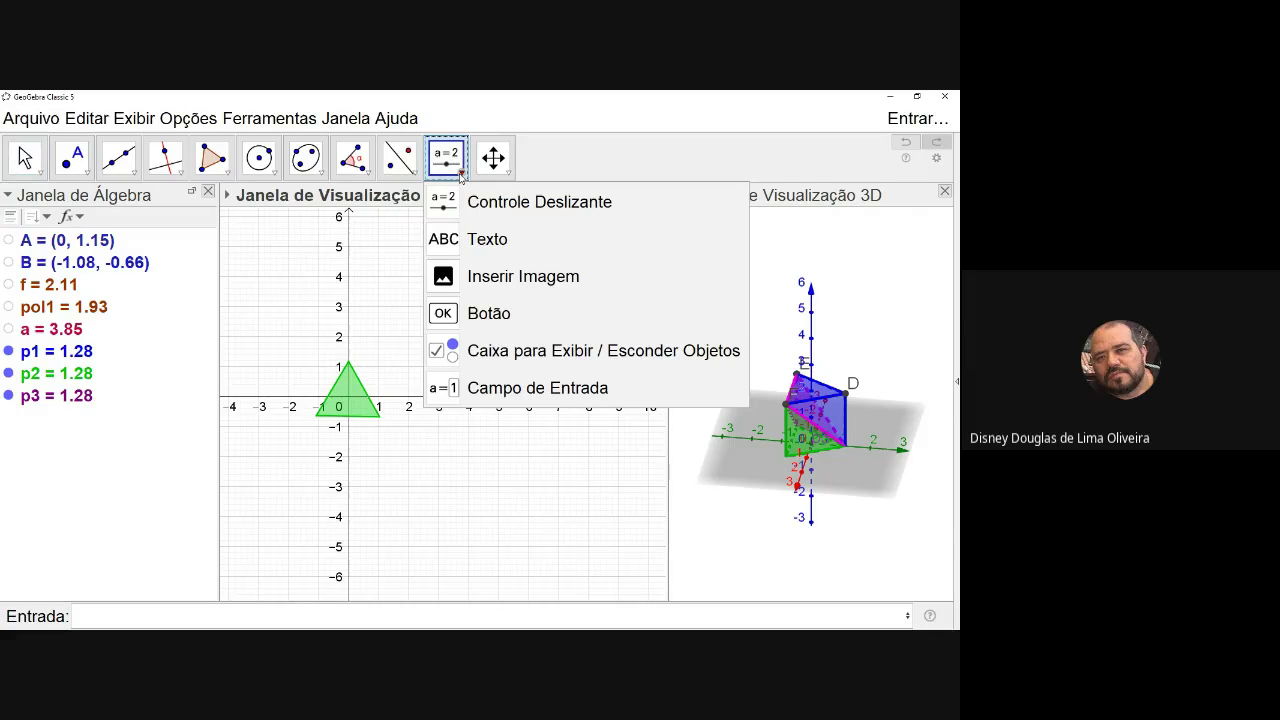
pyautogui.click(446, 207)
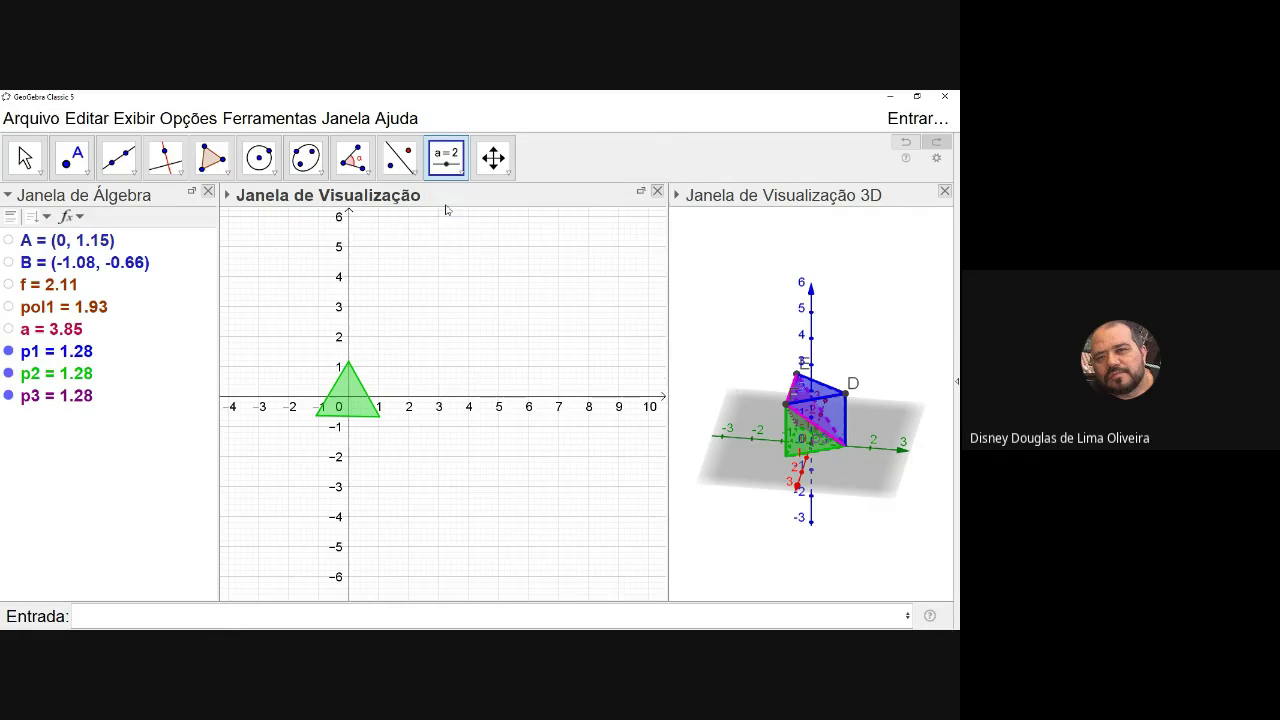
pyautogui.click(282, 291)
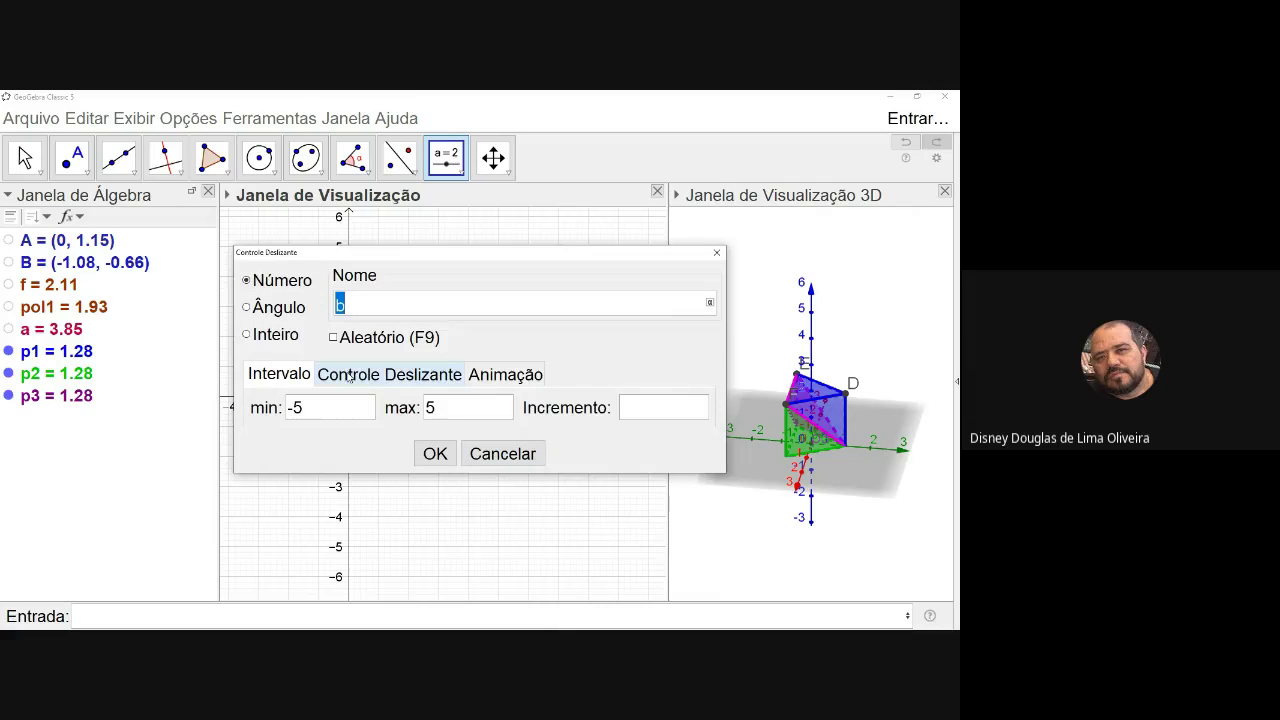
pyautogui.click(350, 375)
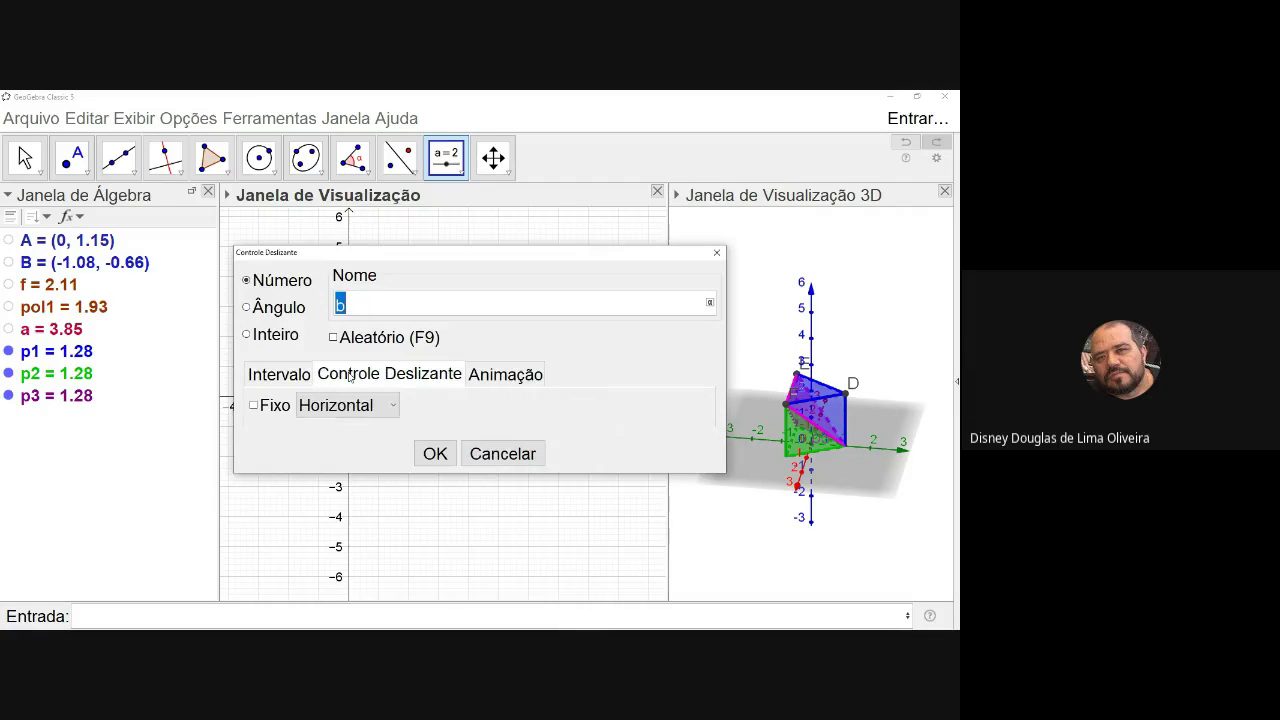
pyautogui.click(383, 414)
pyautogui.click(380, 451)
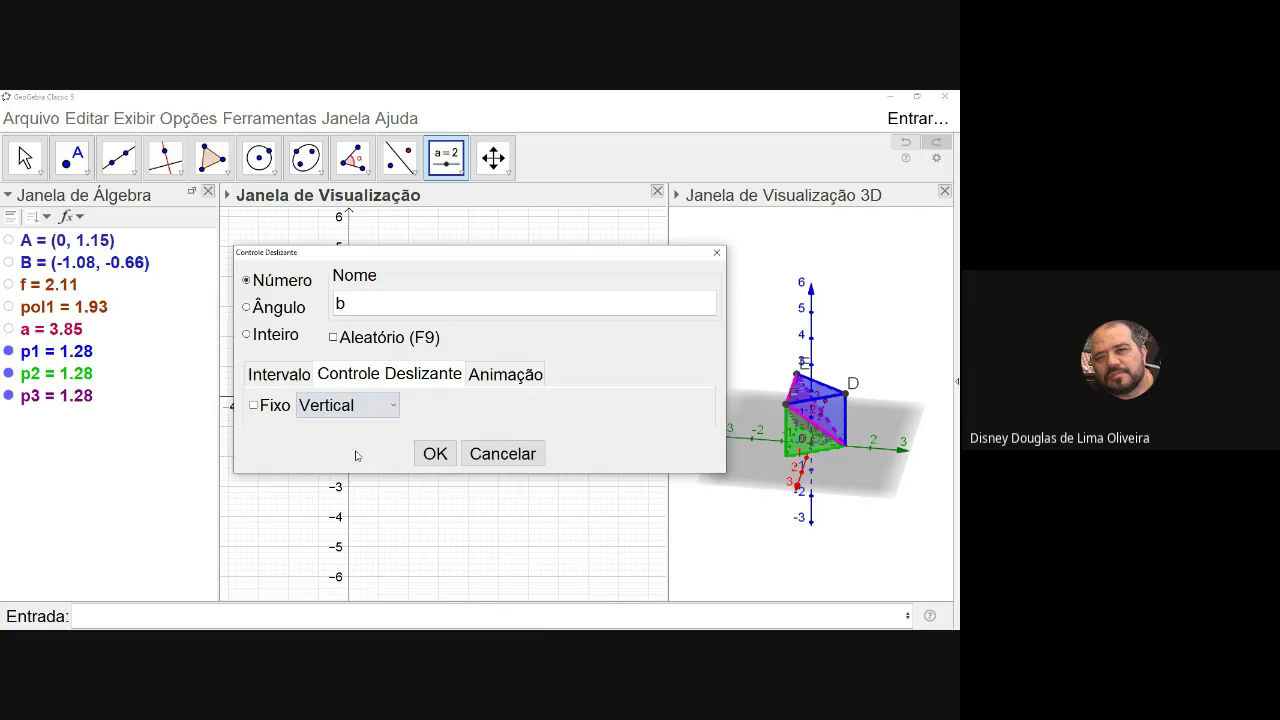
pyautogui.moveTo(349, 302); pyautogui.dragTo(333, 302)
pyautogui.write('d')
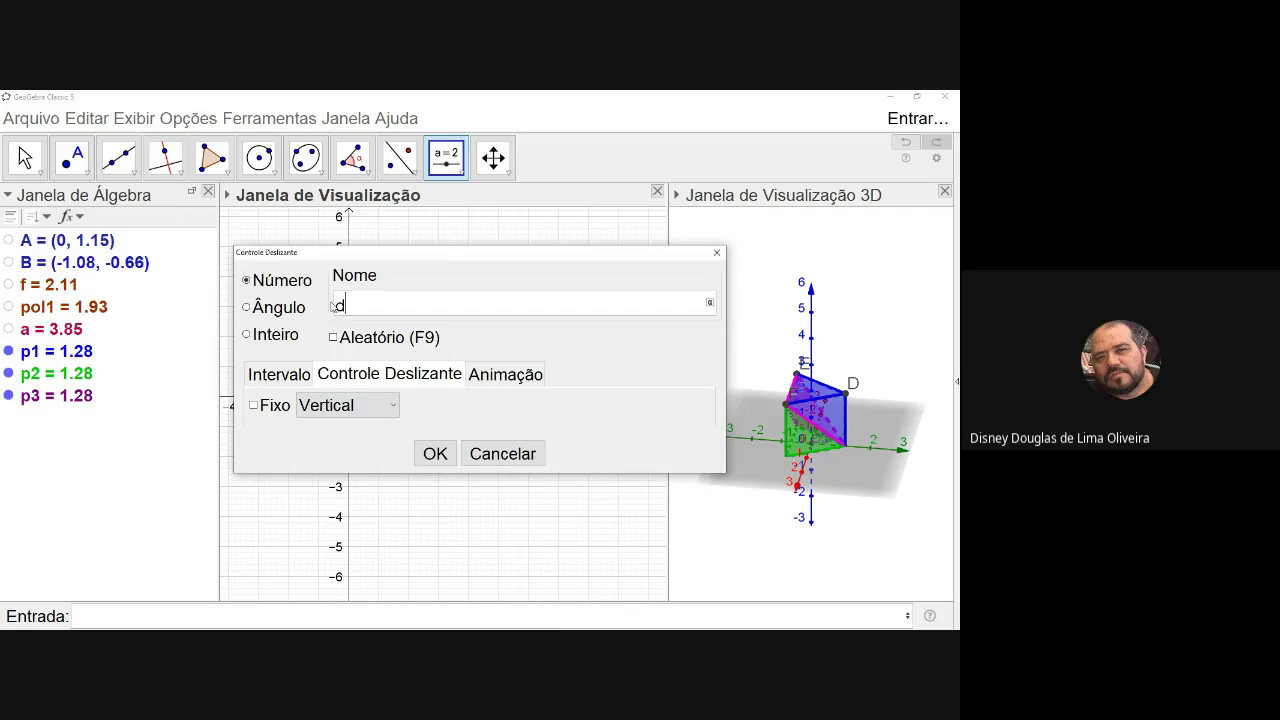
pyautogui.click(435, 453)
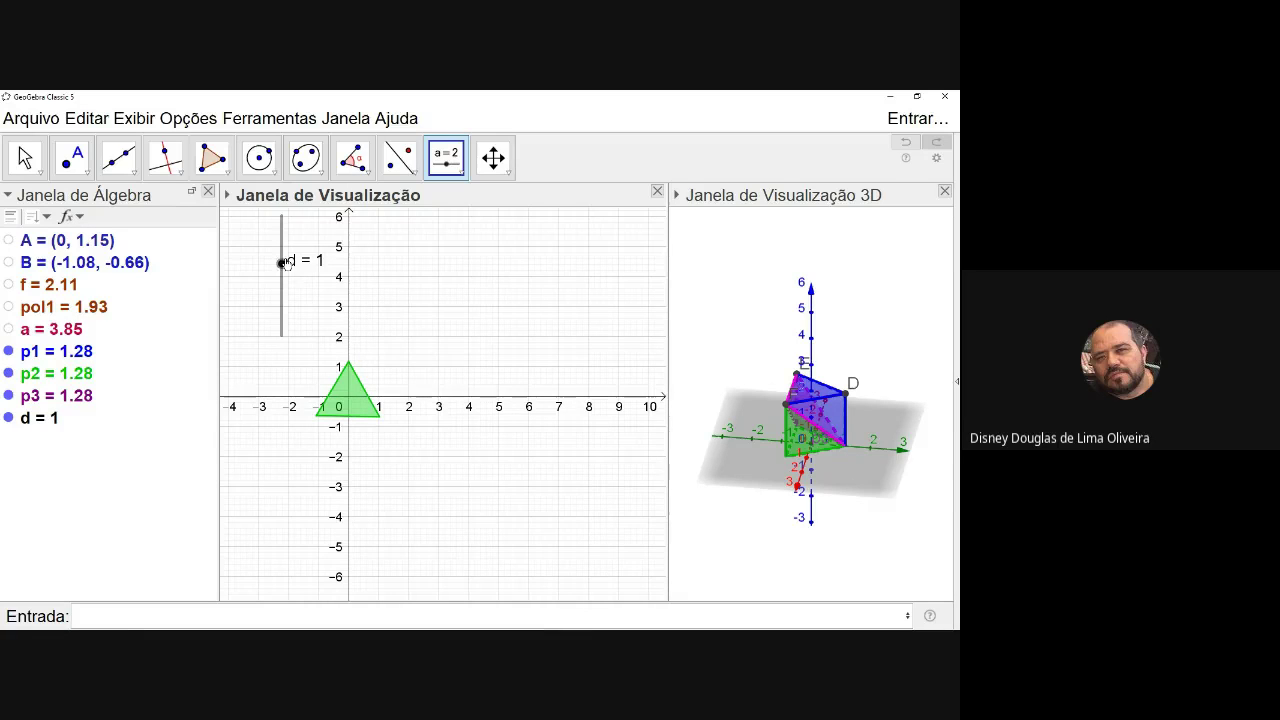
pyautogui.click(716, 308)
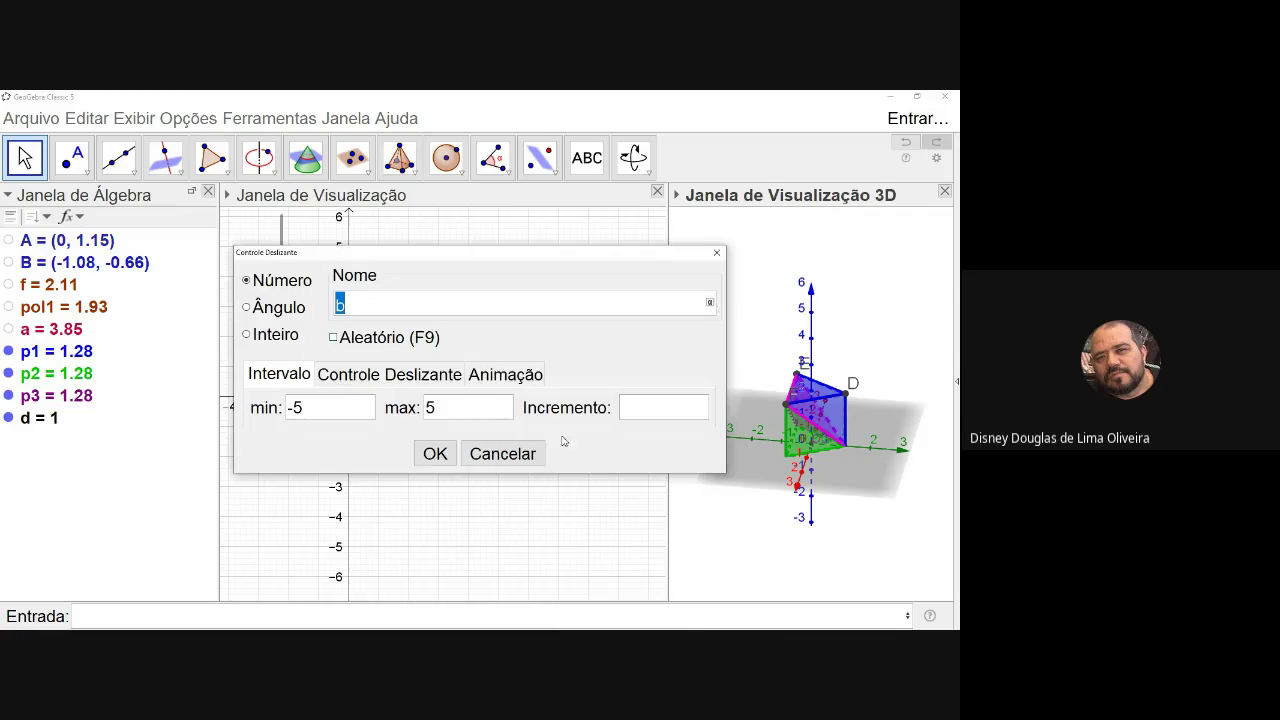
pyautogui.click(502, 453)
pyautogui.click(710, 340)
pyautogui.press('Escape')
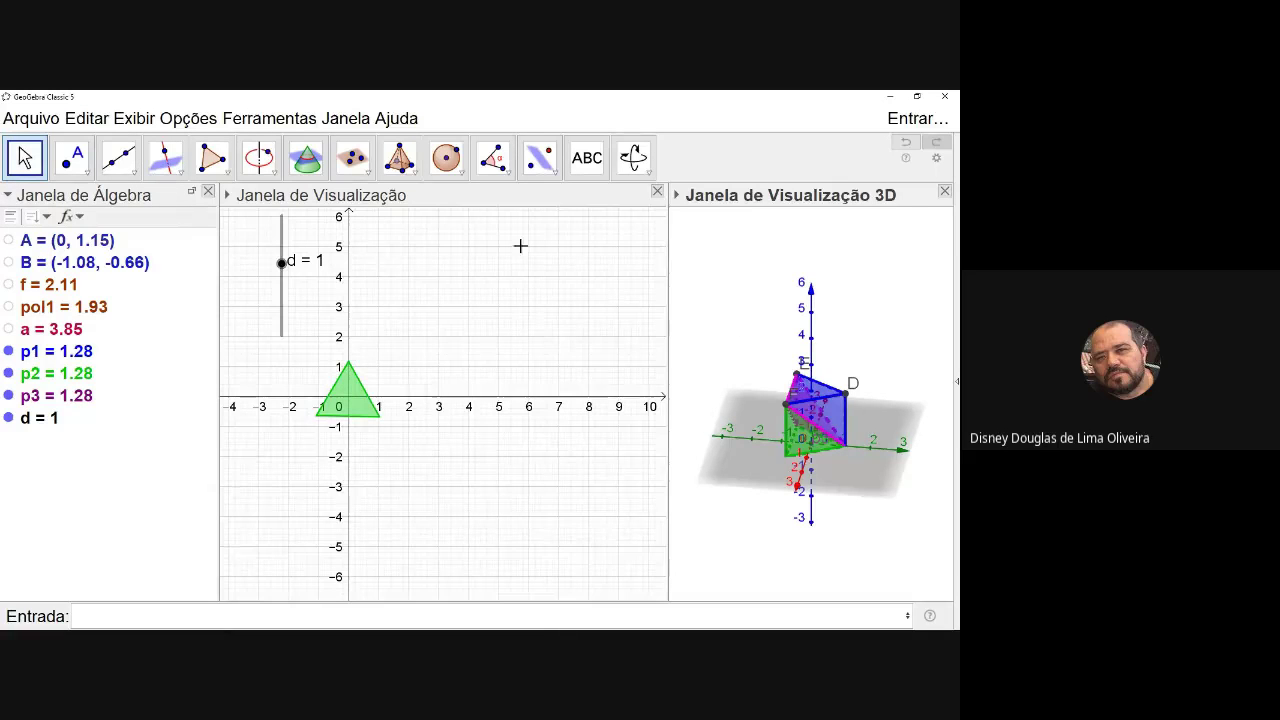
pyautogui.click(352, 160)
pyautogui.click(413, 176)
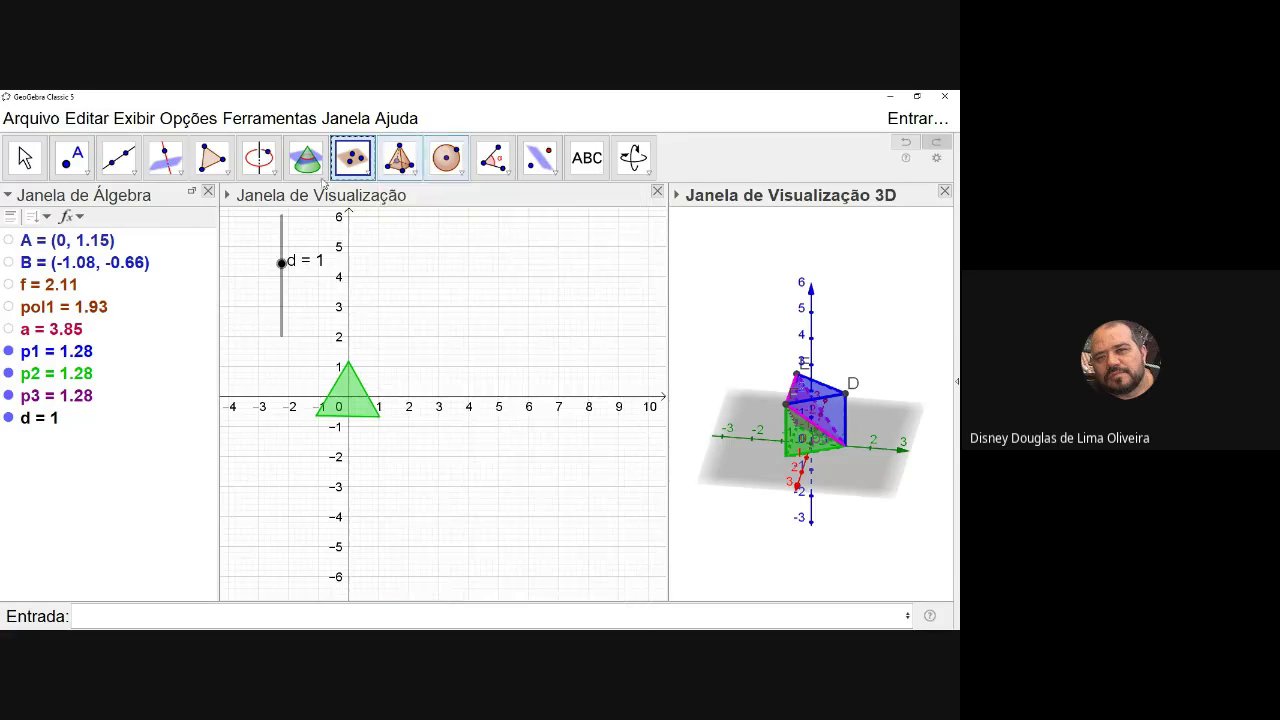
pyautogui.moveTo(278, 175)
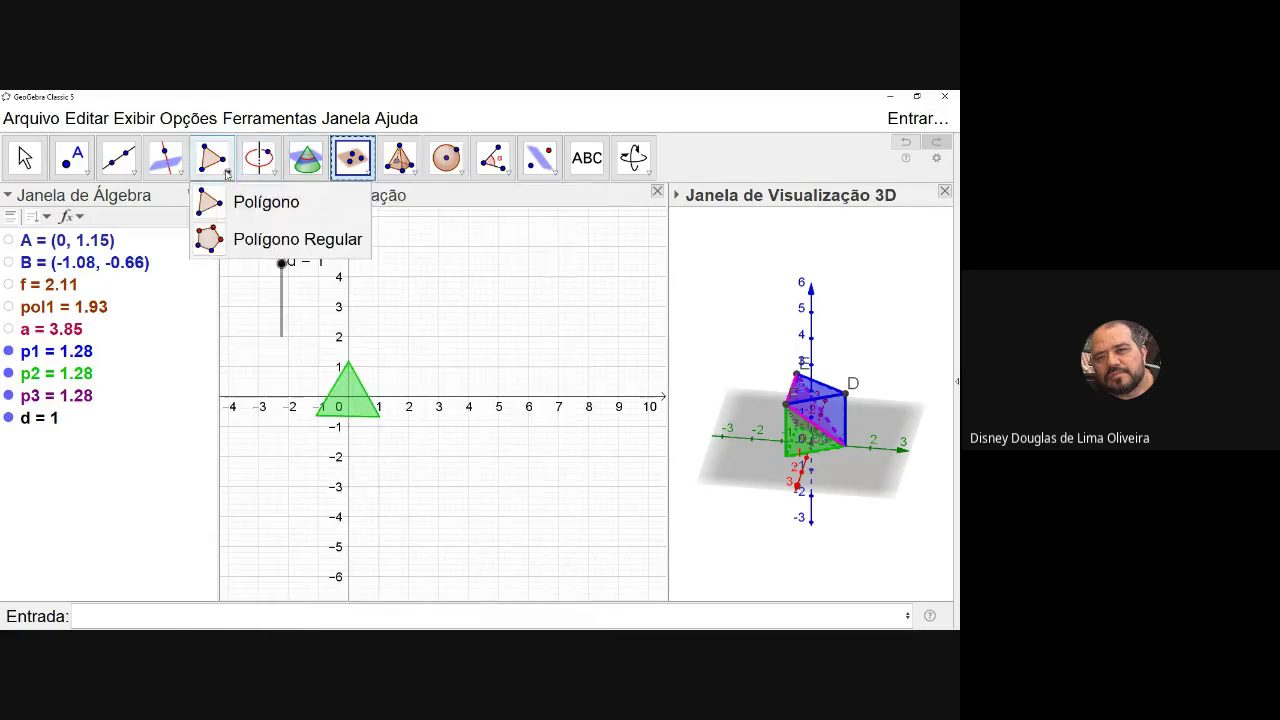
pyautogui.moveTo(332, 180)
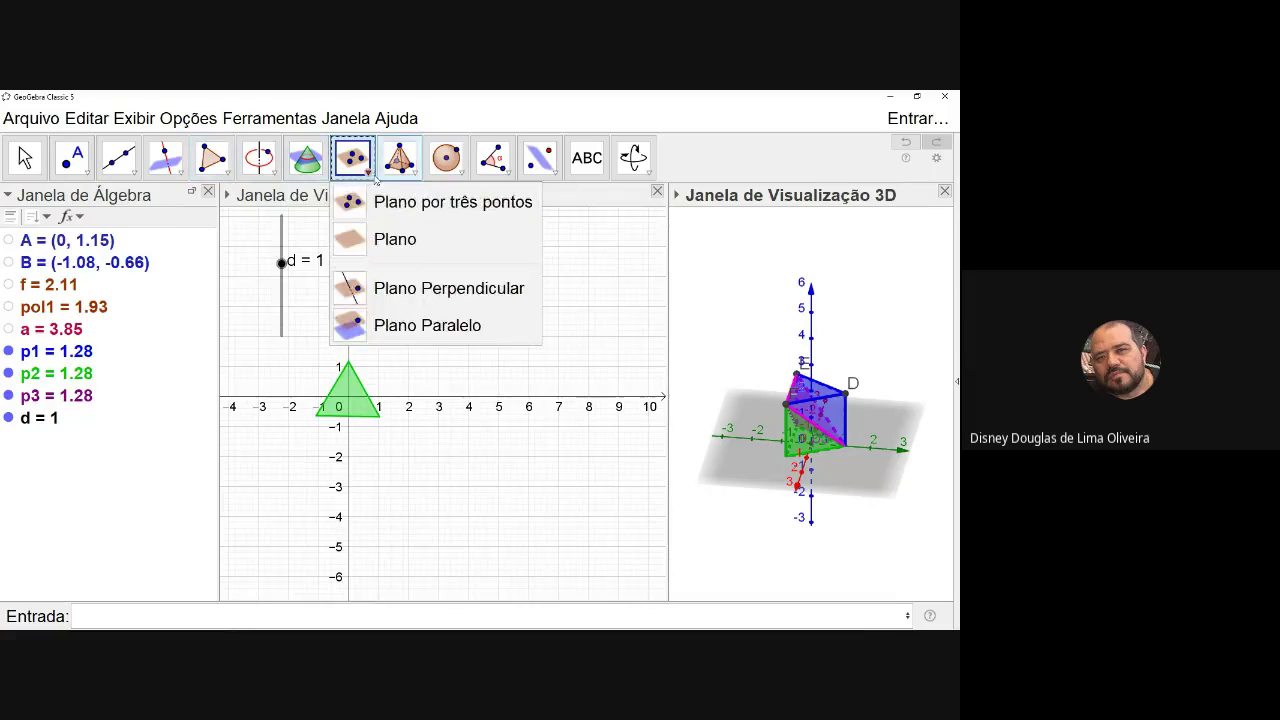
pyautogui.moveTo(411, 178)
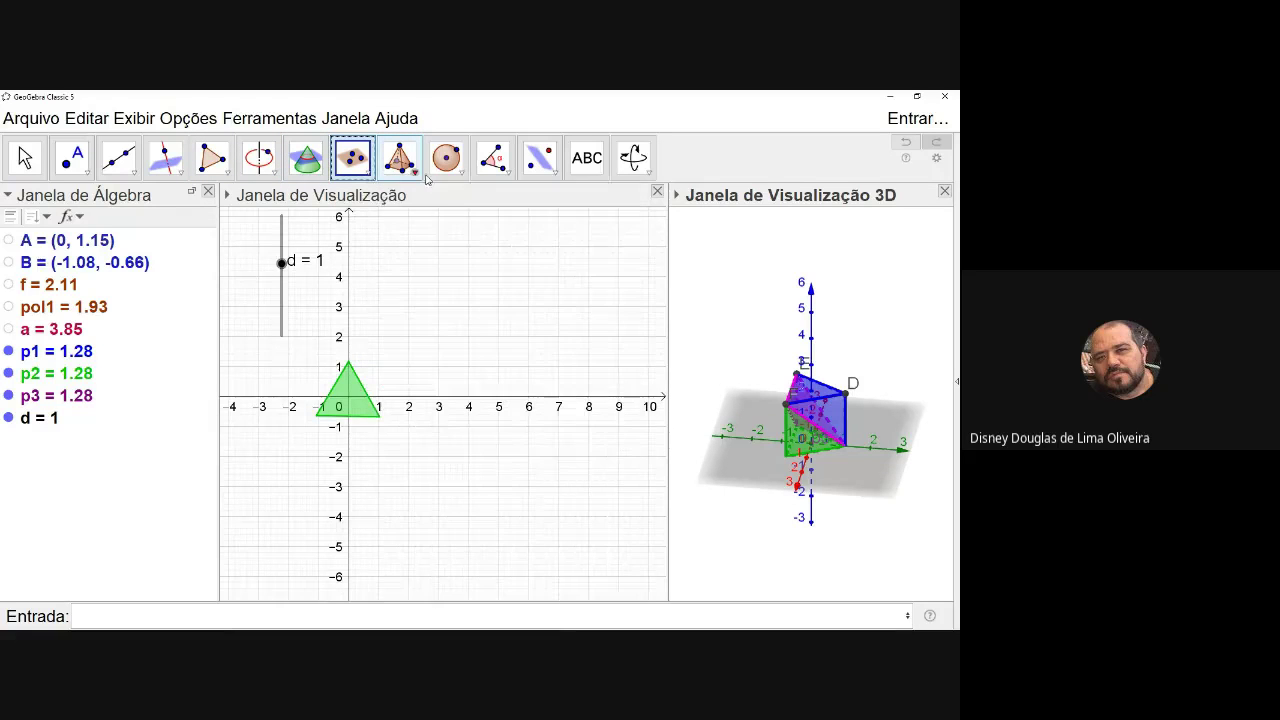
pyautogui.moveTo(538, 176)
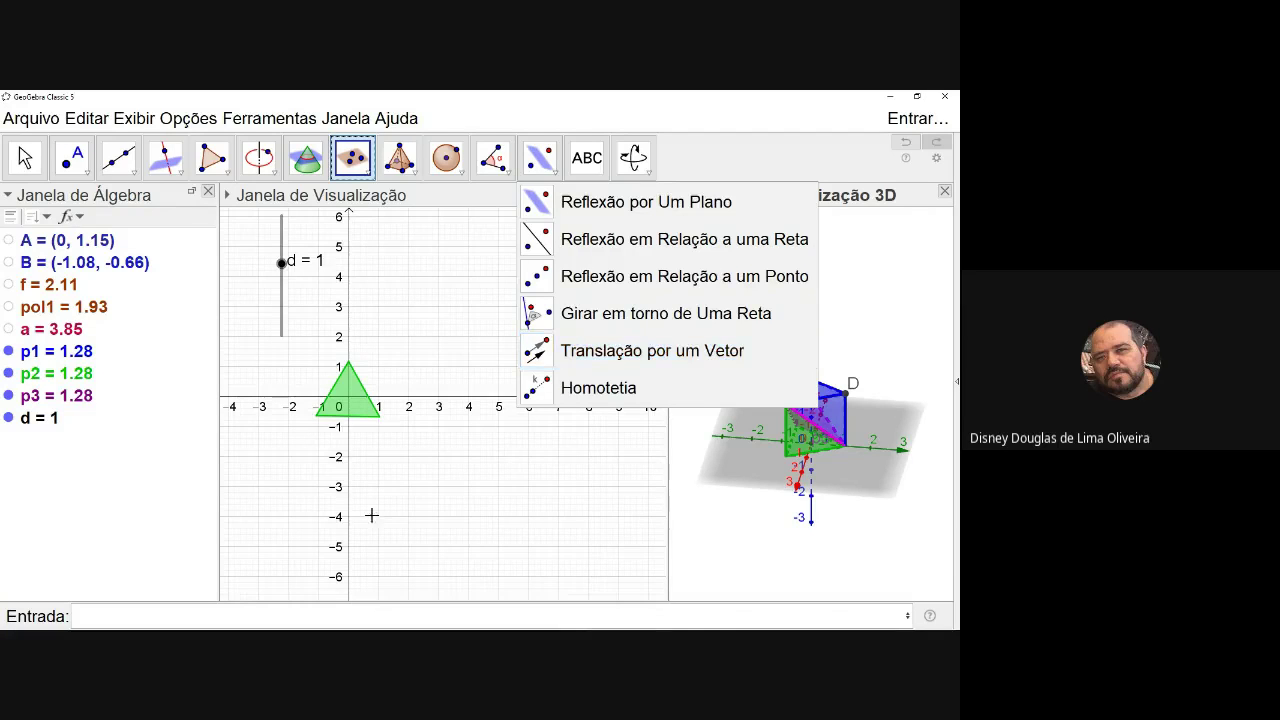
pyautogui.click(354, 612)
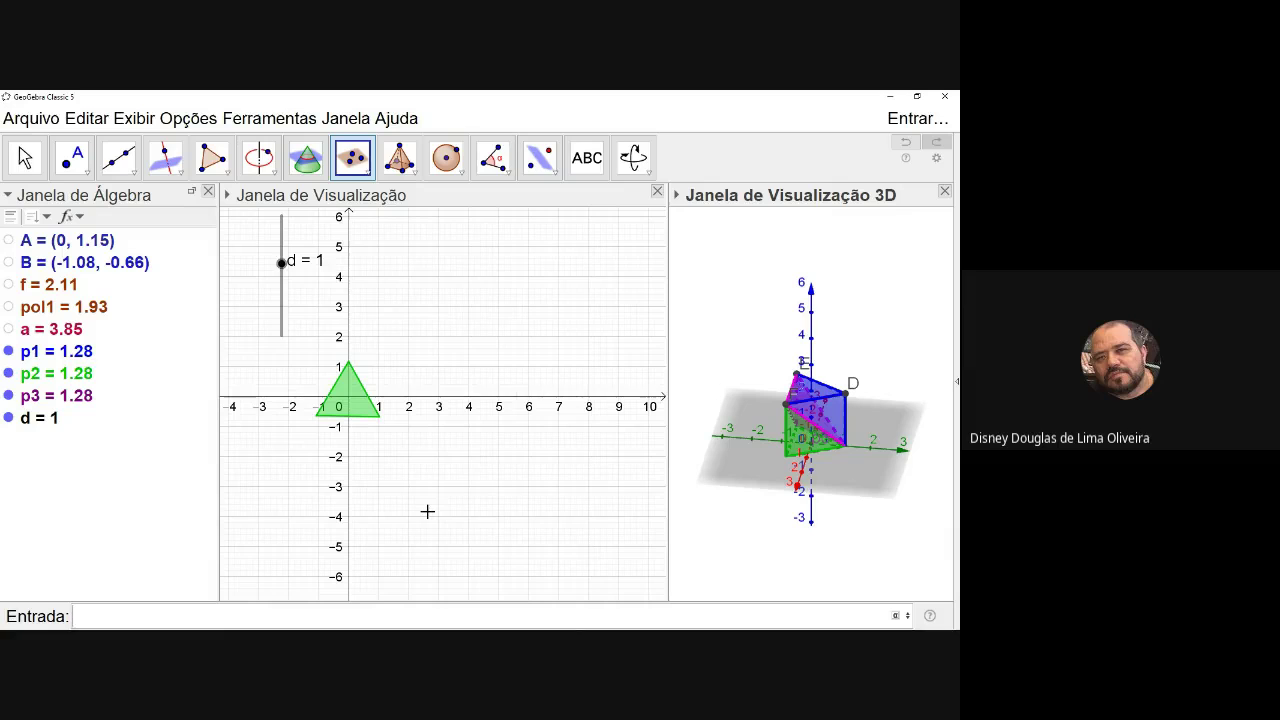
pyautogui.write('V_1=(0,0,d')
pyautogui.press('Return')
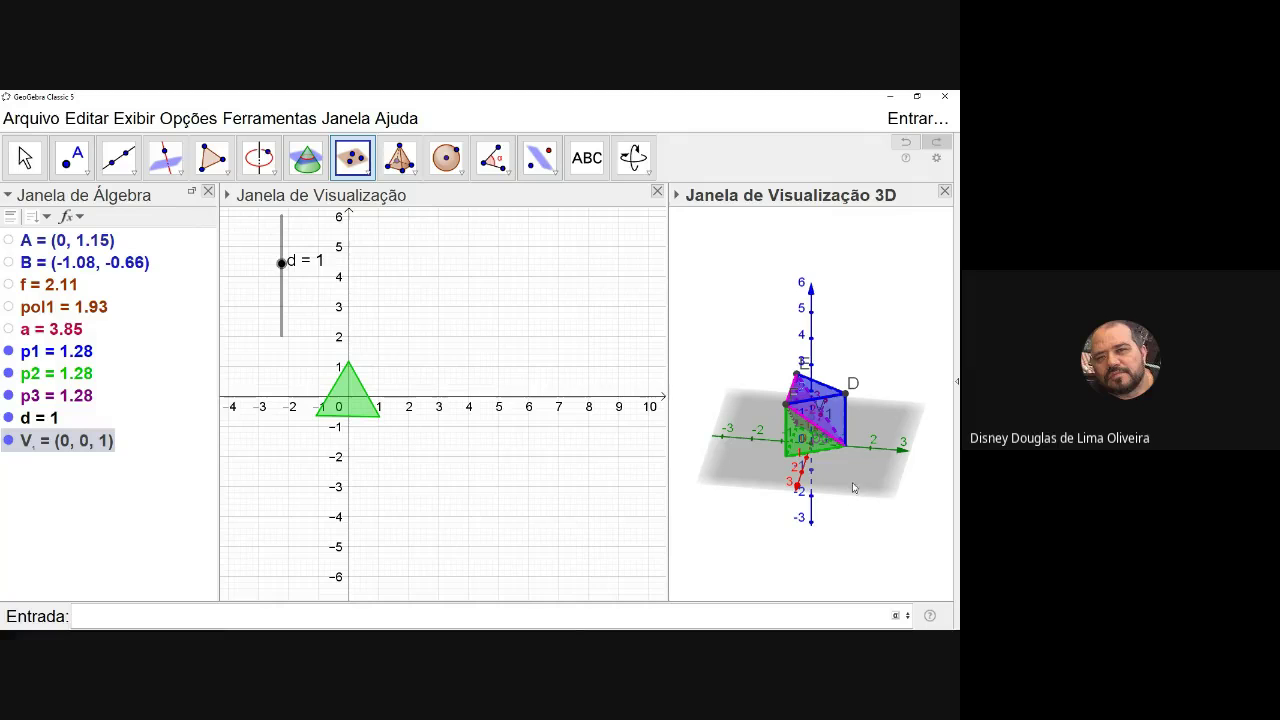
pyautogui.moveTo(857, 477); pyautogui.dragTo(806, 427, button='right')
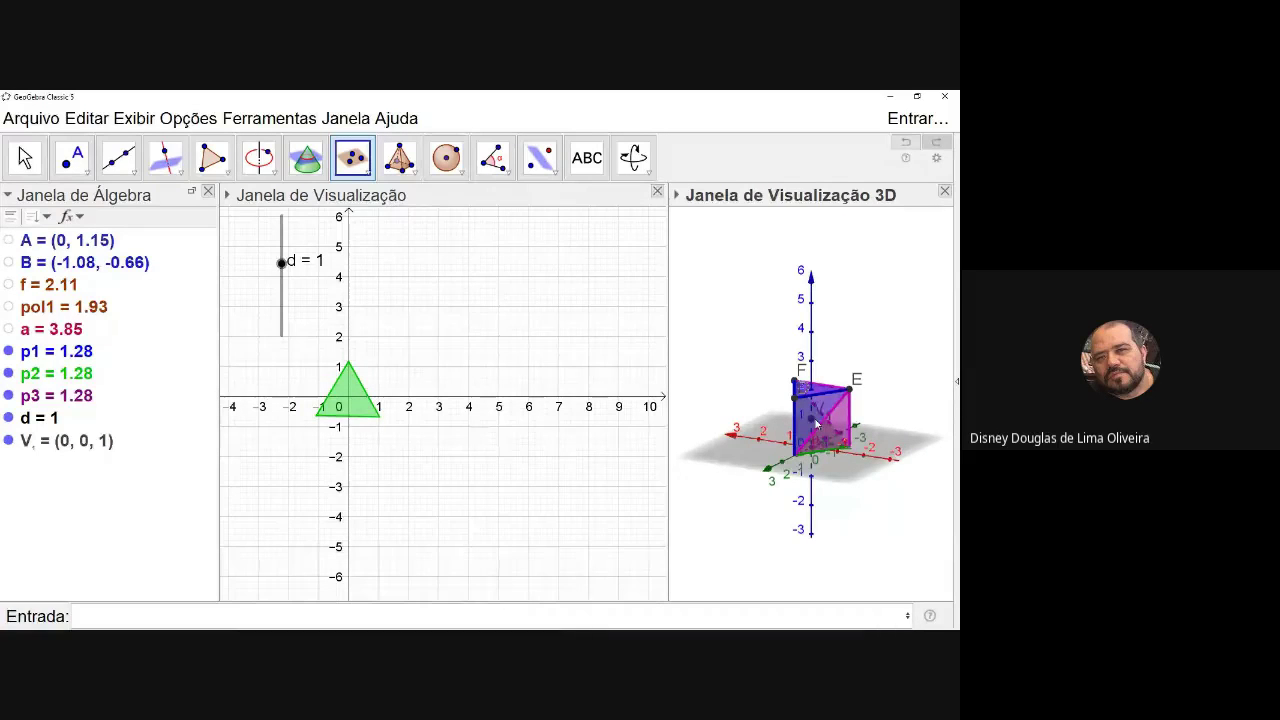
pyautogui.rightClick(84, 449)
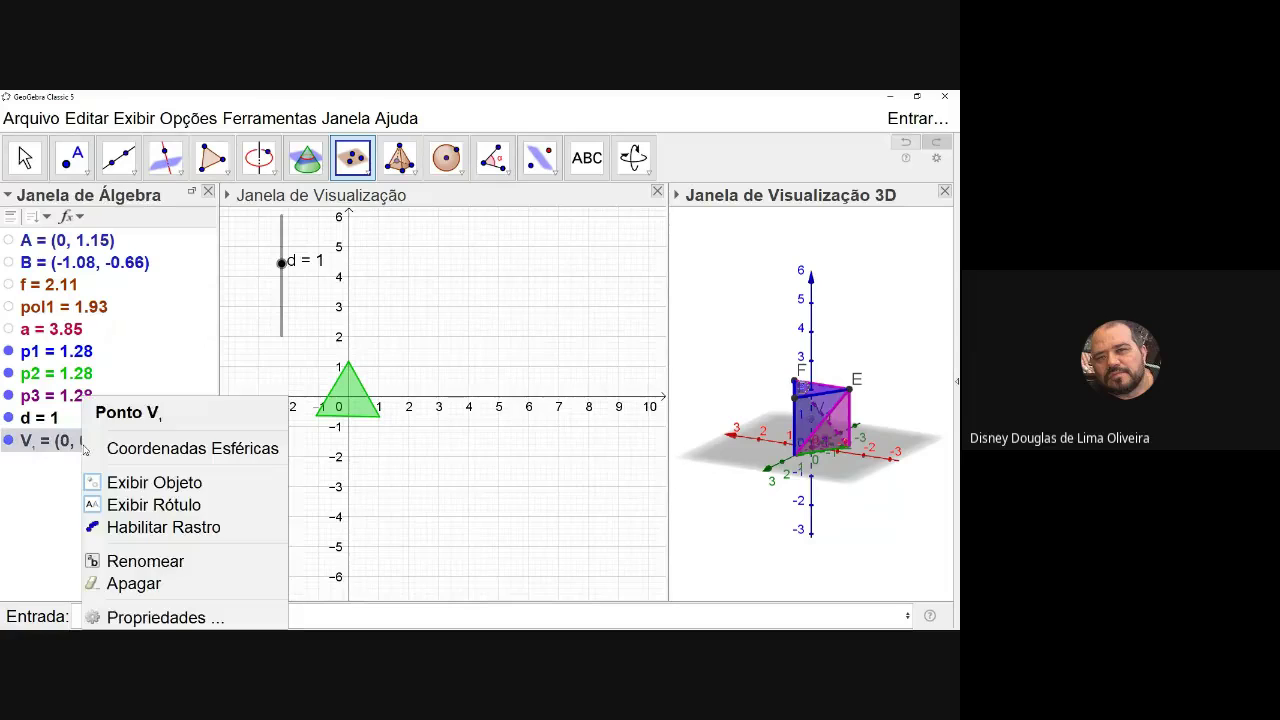
pyautogui.click(140, 585)
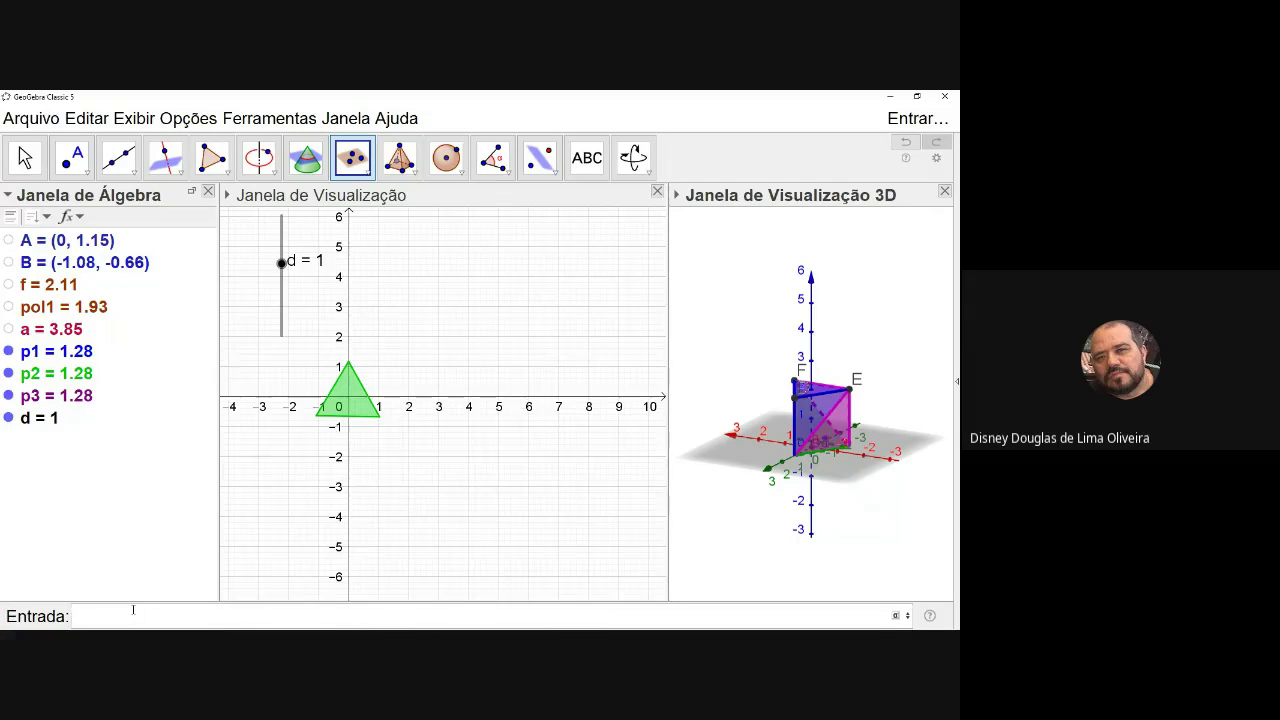
# Define the vector v_1=(0,0,d), which depends on slider d.
pyautogui.click(133, 616)
pyautogui.write('v_1=(0,0,d')
pyautogui.press('Return')
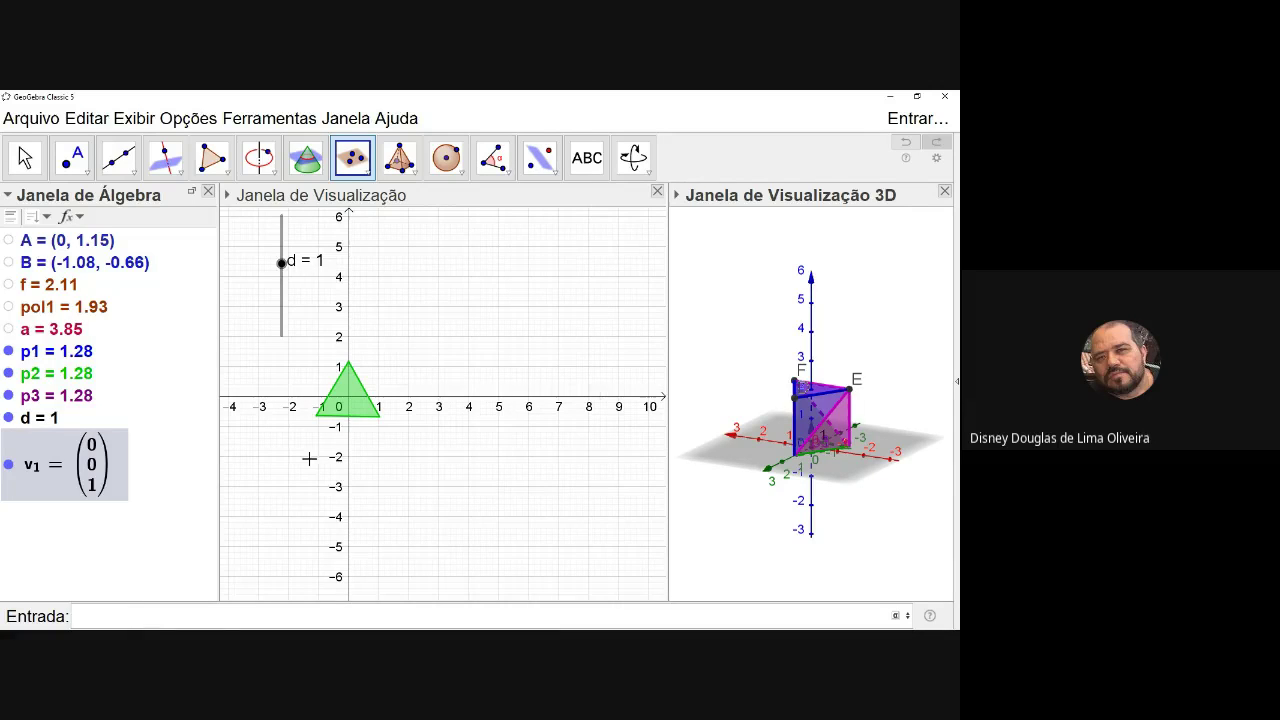
# Hide the three pyramids p1, p2 and p3 so that vector v_1 can be seen in the 3D view.
pyautogui.moveTo(830, 473); pyautogui.dragTo(787, 470, button='right')
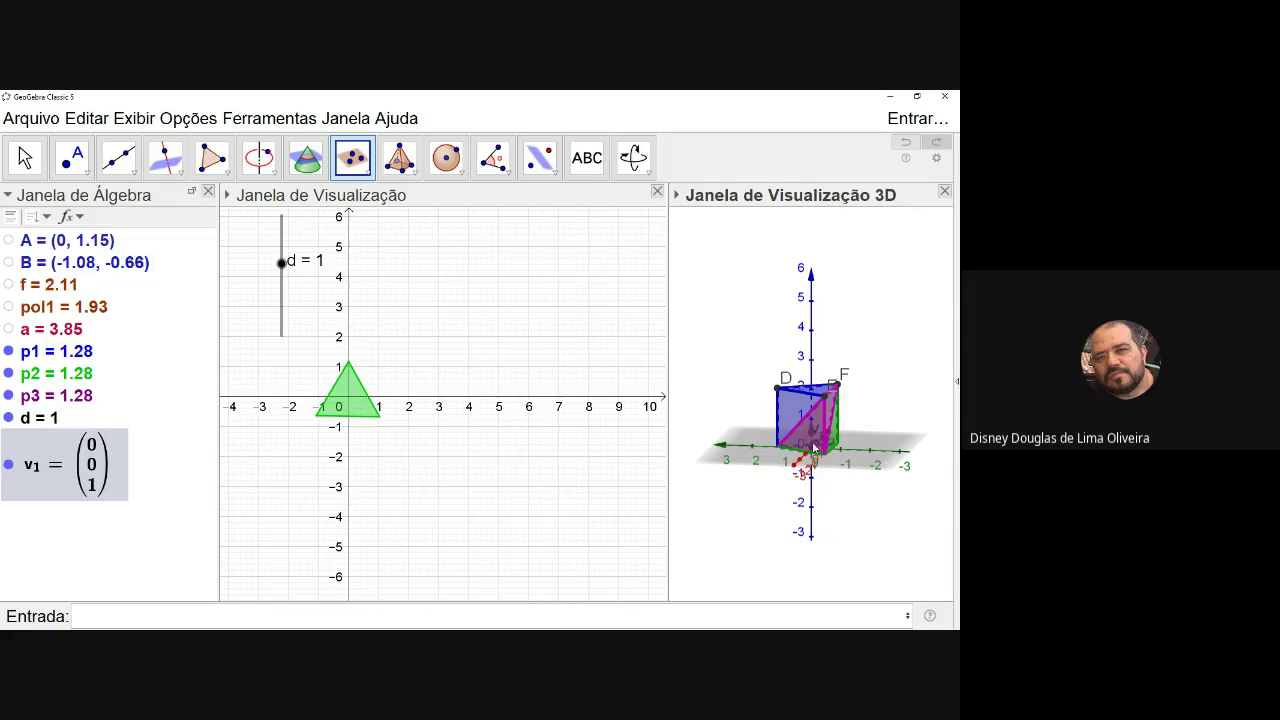
pyautogui.moveTo(815, 440); pyautogui.dragTo(794, 445, button='right')
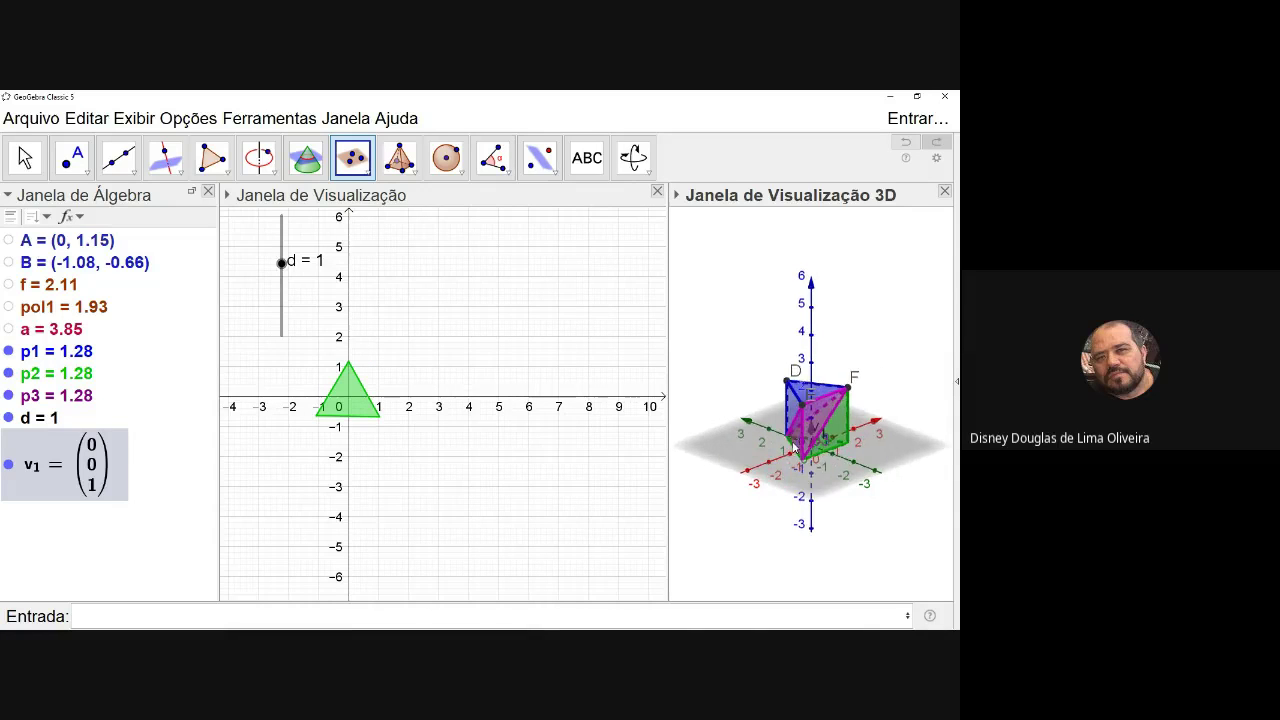
pyautogui.click(9, 396)
pyautogui.click(9, 373)
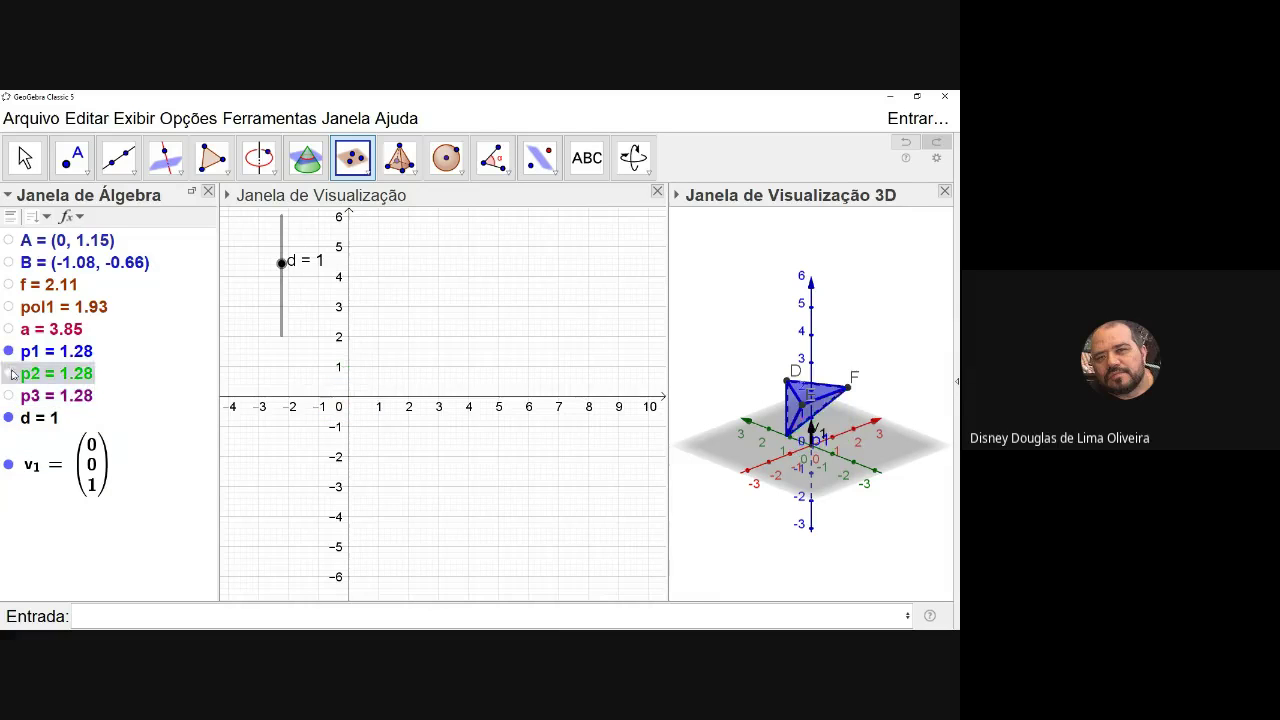
pyautogui.click(9, 351)
pyautogui.moveTo(812, 478)
pyautogui.mouseDown(button='right')
pyautogui.moveTo(720, 453)
pyautogui.moveTo(778, 479)
pyautogui.moveTo(838, 455)
pyautogui.moveTo(802, 467)
pyautogui.mouseUp(button='right')
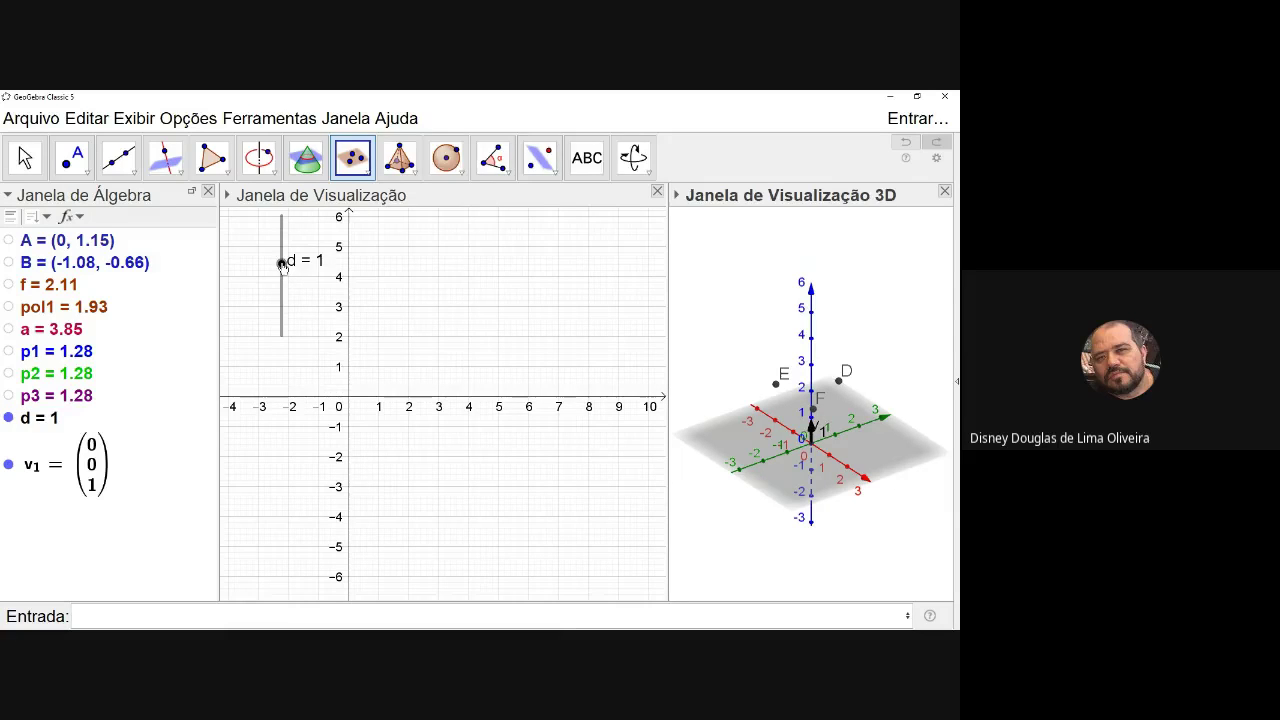
# Limit slider d to the range 0 to 2, close its properties, and move it to 1.9.
pyautogui.moveTo(282, 264)
pyautogui.mouseDown()
pyautogui.moveTo(283, 217)
pyautogui.moveTo(289, 334)
pyautogui.moveTo(287, 272)
pyautogui.mouseUp()
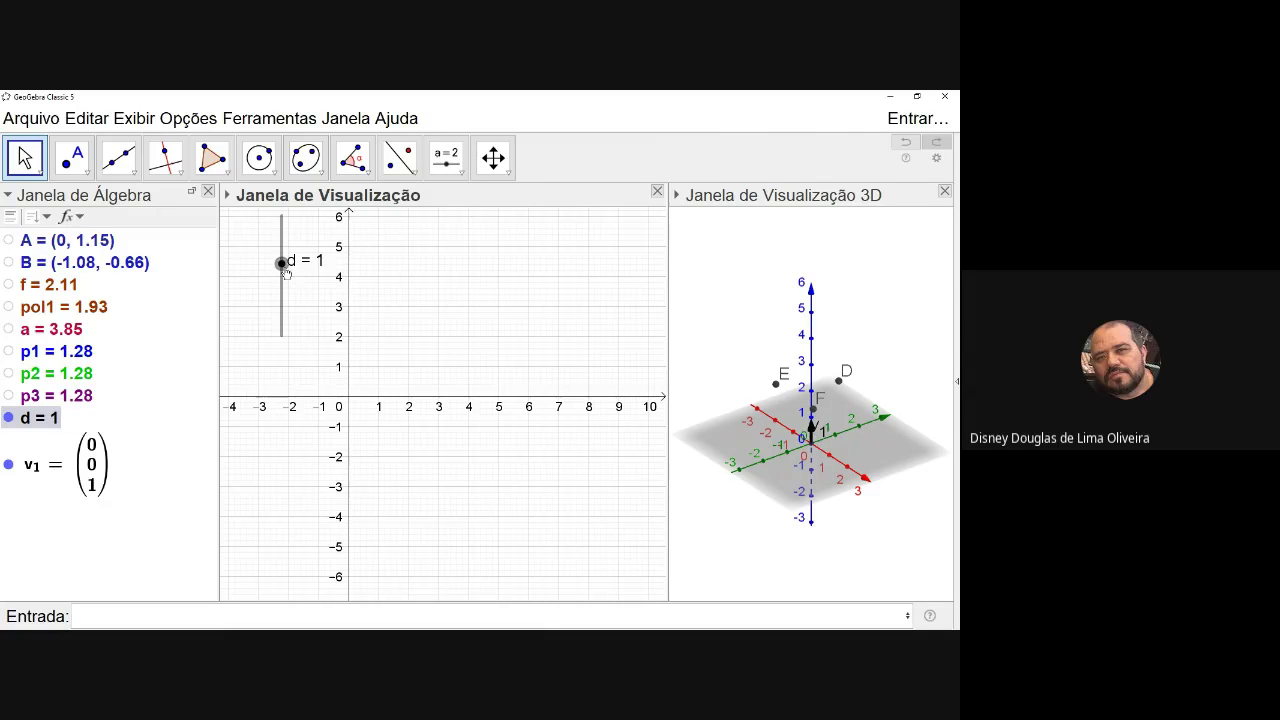
pyautogui.rightClick(286, 270)
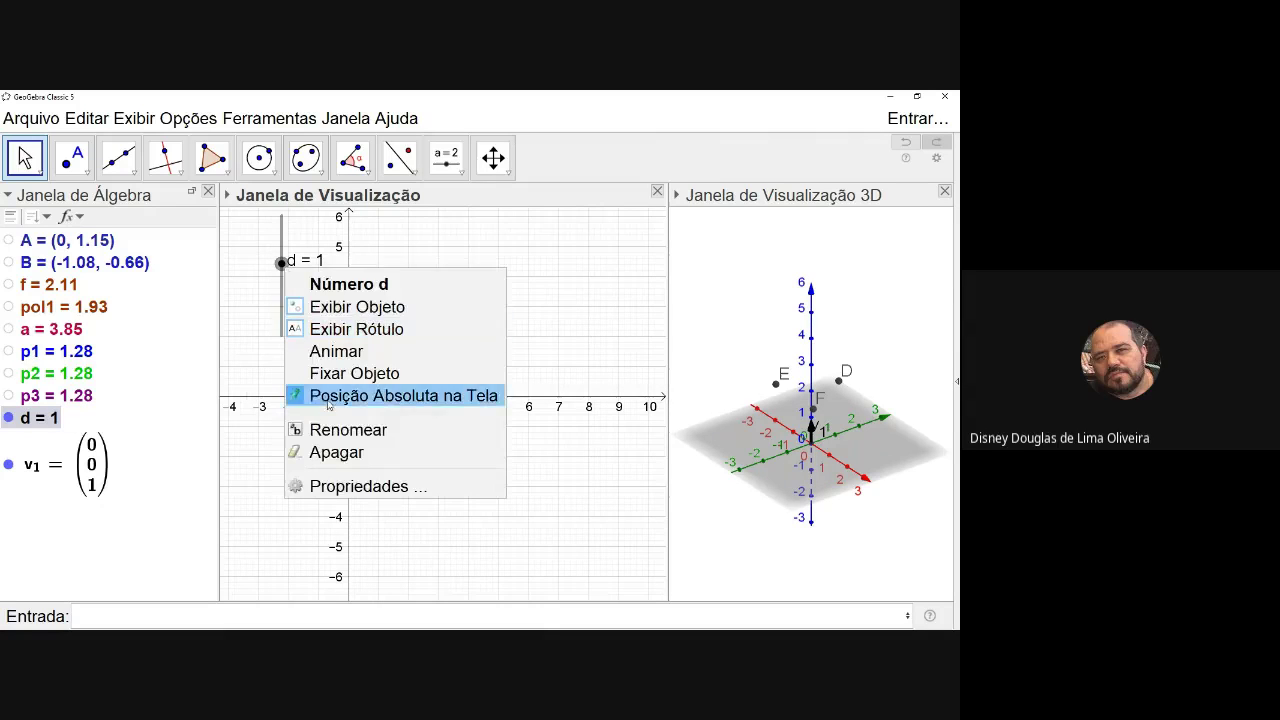
pyautogui.click(359, 486)
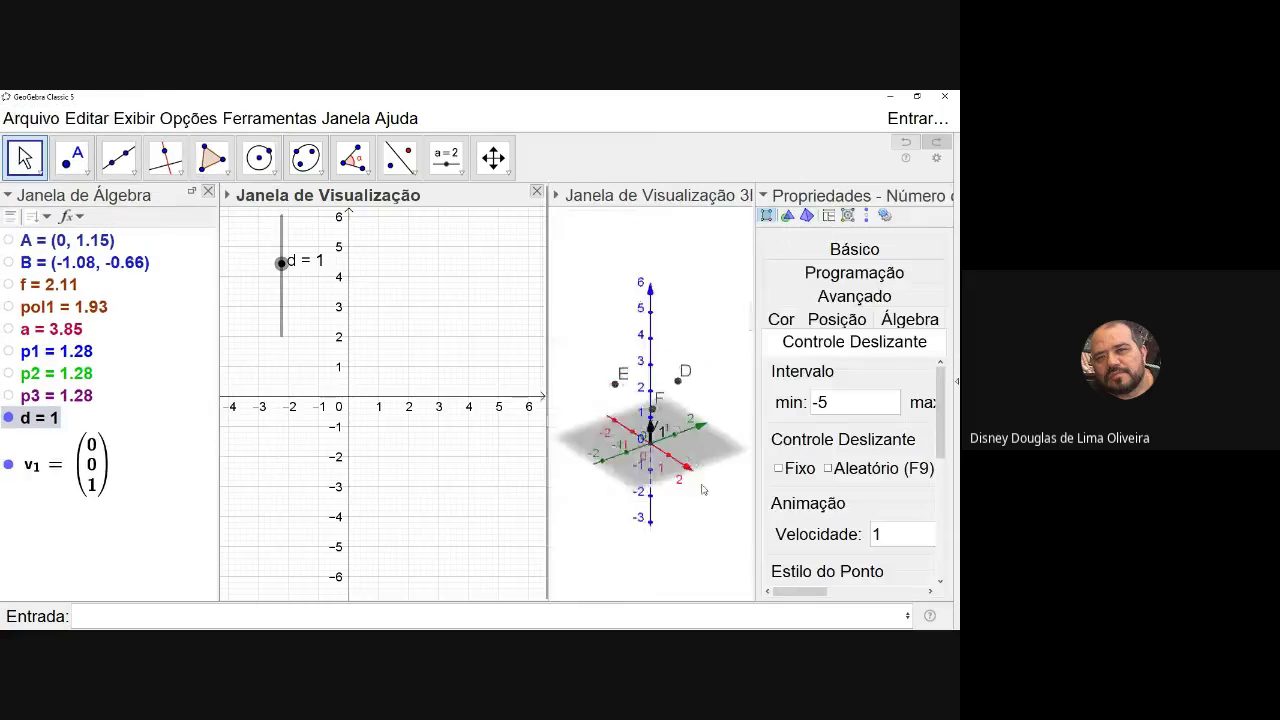
pyautogui.doubleClick(820, 402)
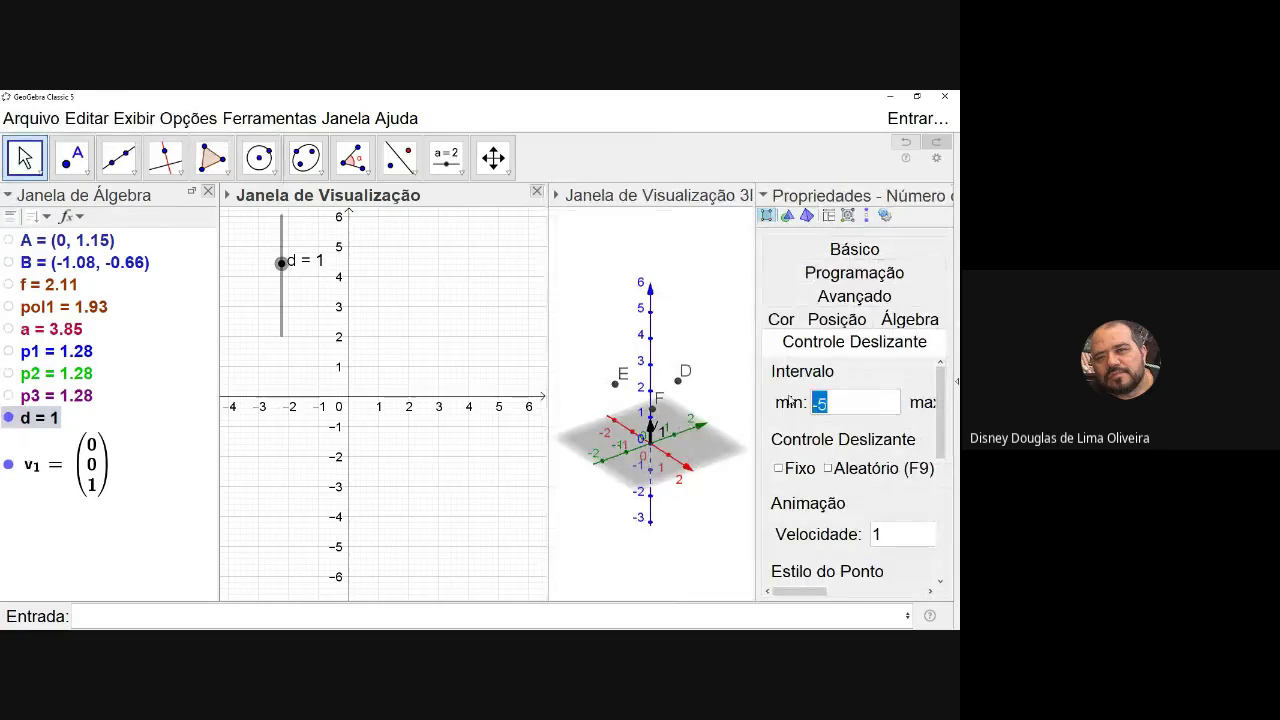
pyautogui.write('0')
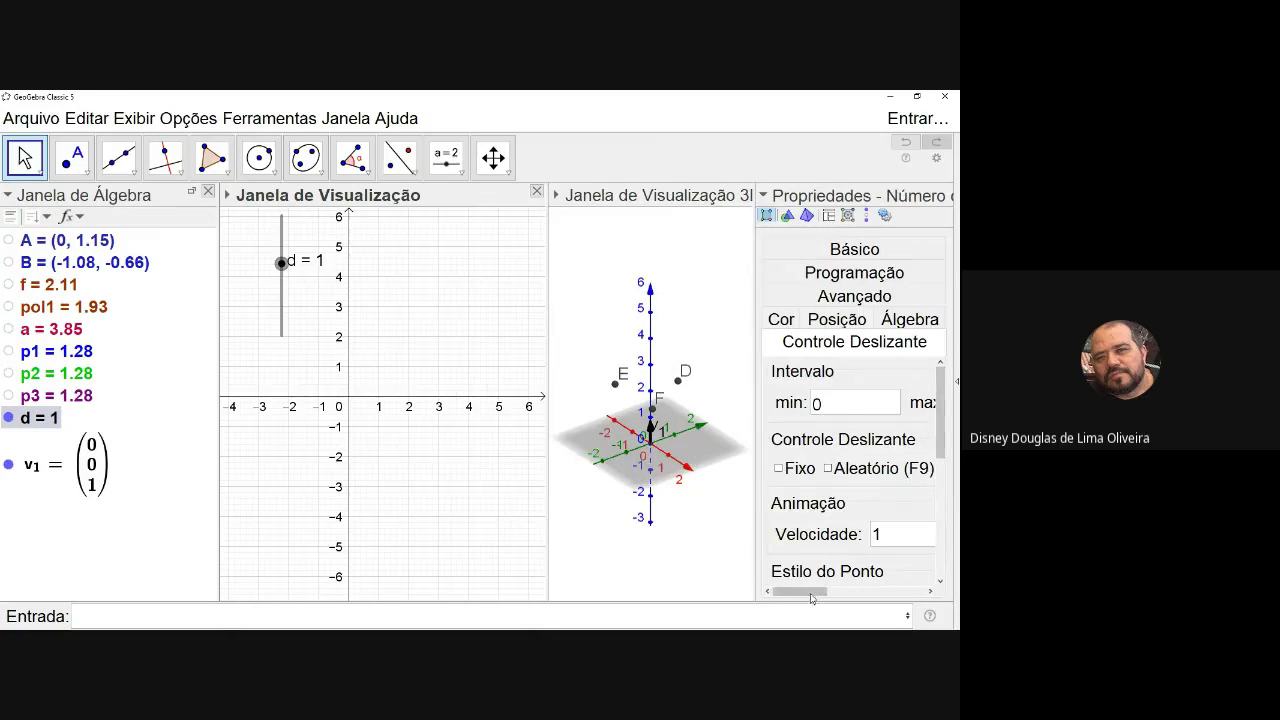
pyautogui.moveTo(812, 597); pyautogui.dragTo(845, 597)
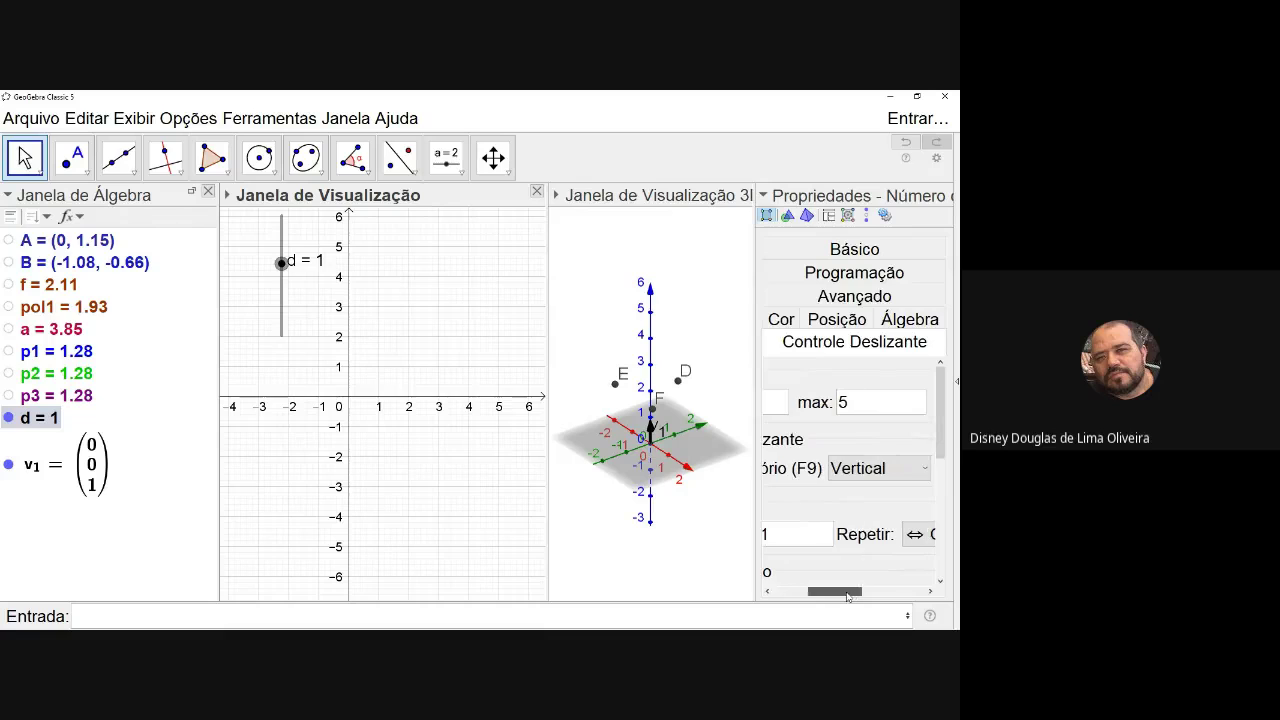
pyautogui.doubleClick(842, 403)
pyautogui.write('2')
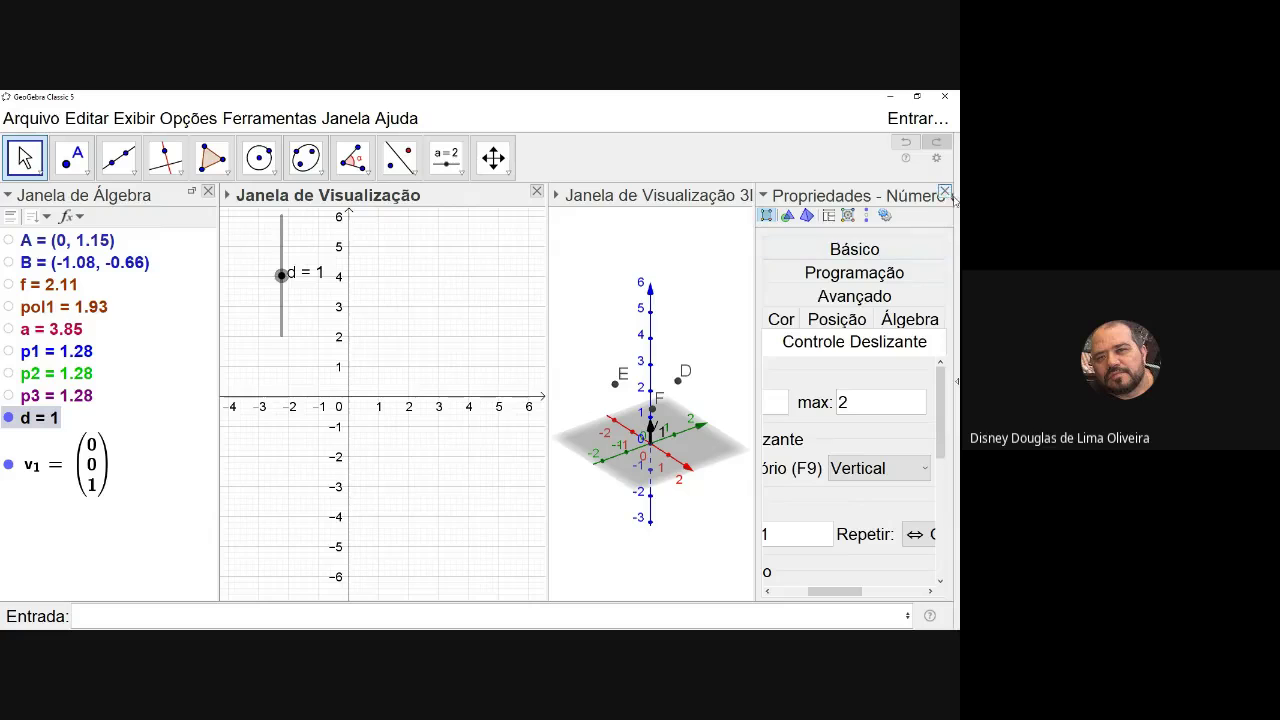
pyautogui.click(945, 191)
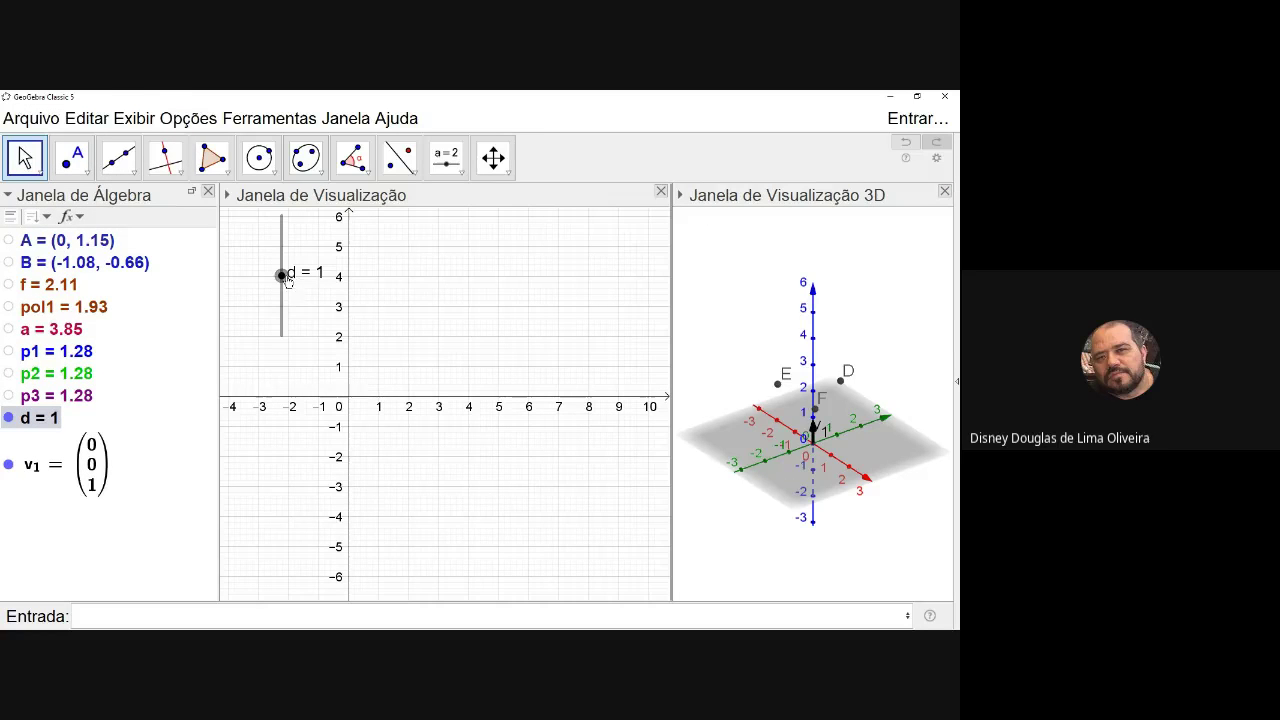
pyautogui.moveTo(287, 281); pyautogui.dragTo(328, 224)
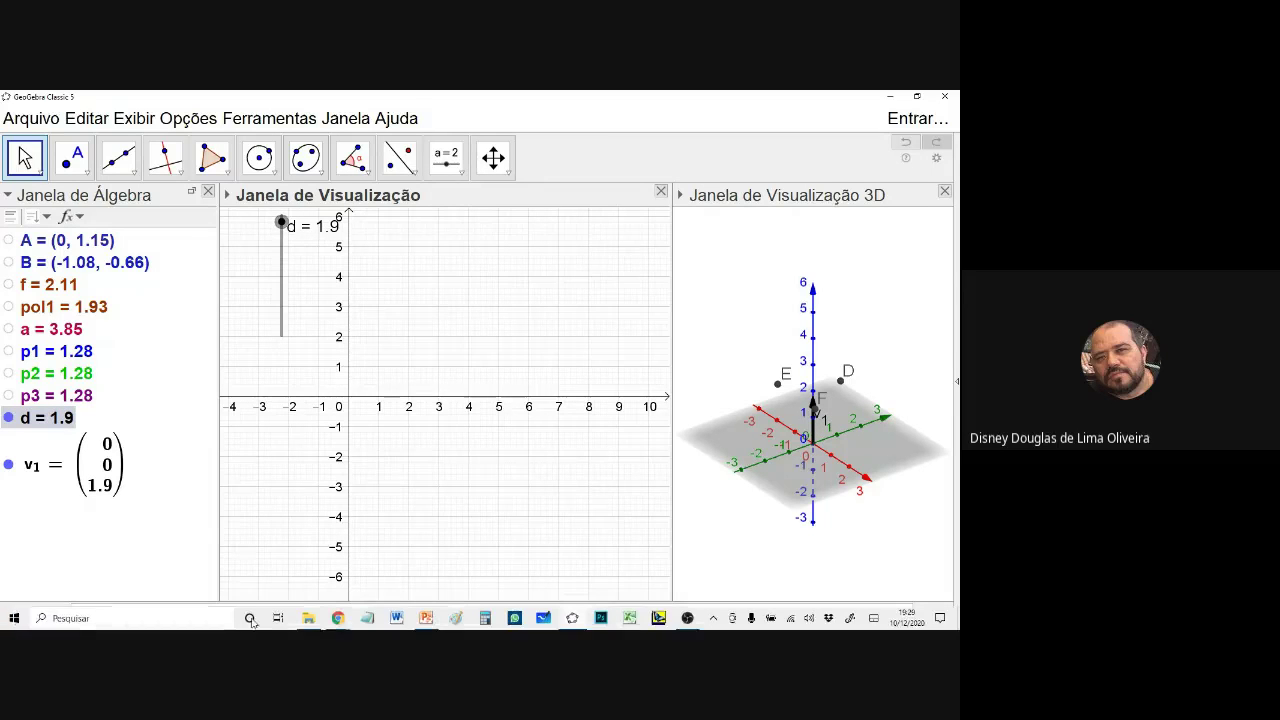
# Define the vector v_2=(d,0,0) and move slider d to 2.
pyautogui.click(136, 614)
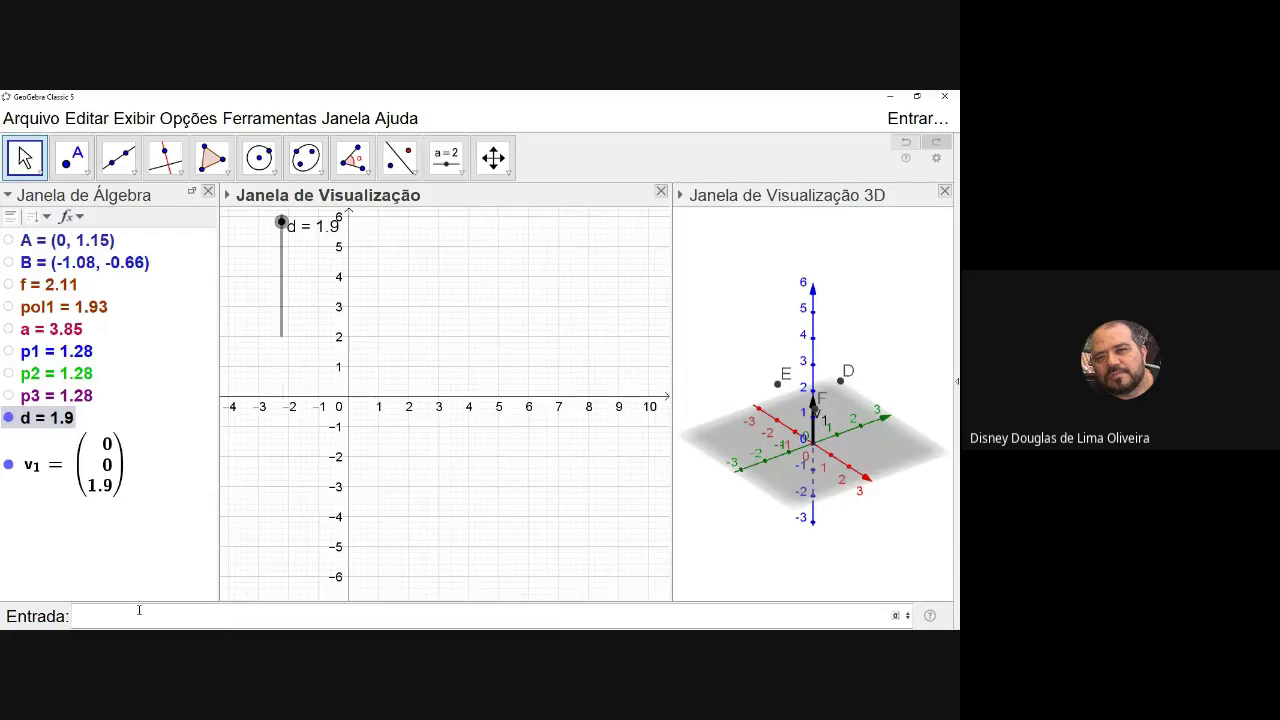
pyautogui.write('v_2=(d,0,0')
pyautogui.press('Return')
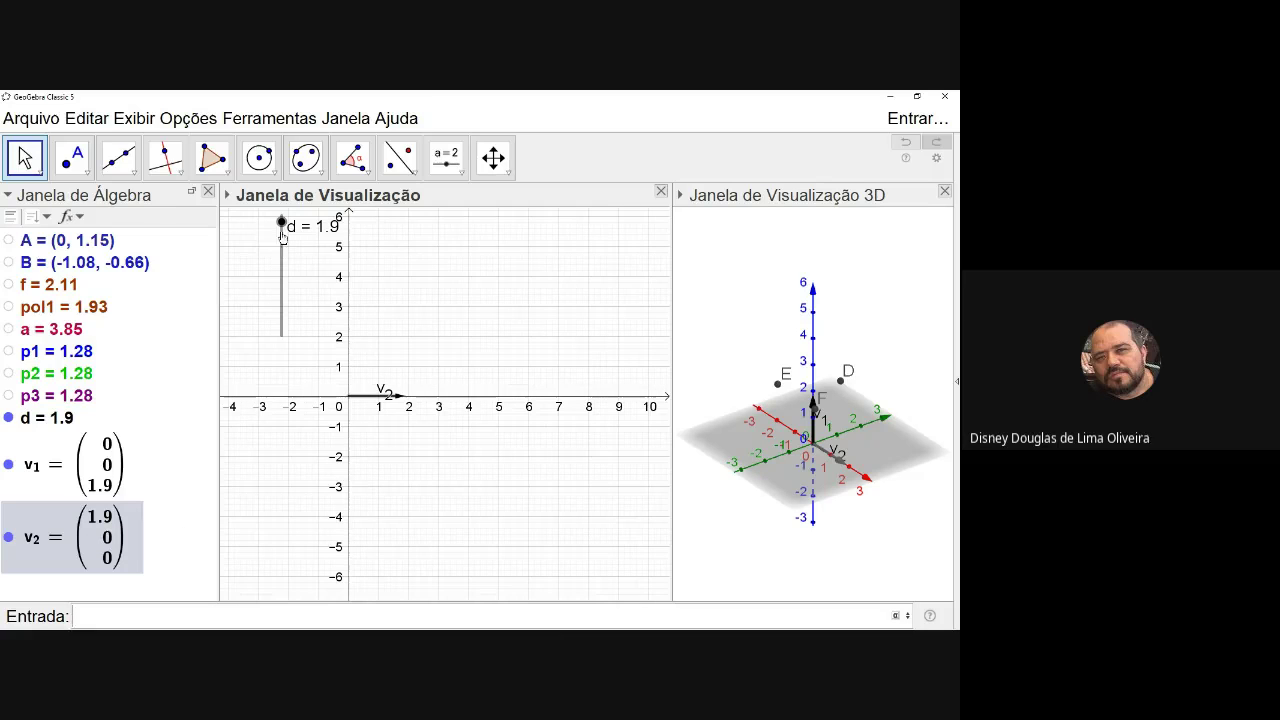
pyautogui.moveTo(282, 225)
pyautogui.mouseDown()
pyautogui.moveTo(281, 298)
pyautogui.moveTo(280, 243)
pyautogui.moveTo(300, 211)
pyautogui.mouseUp()
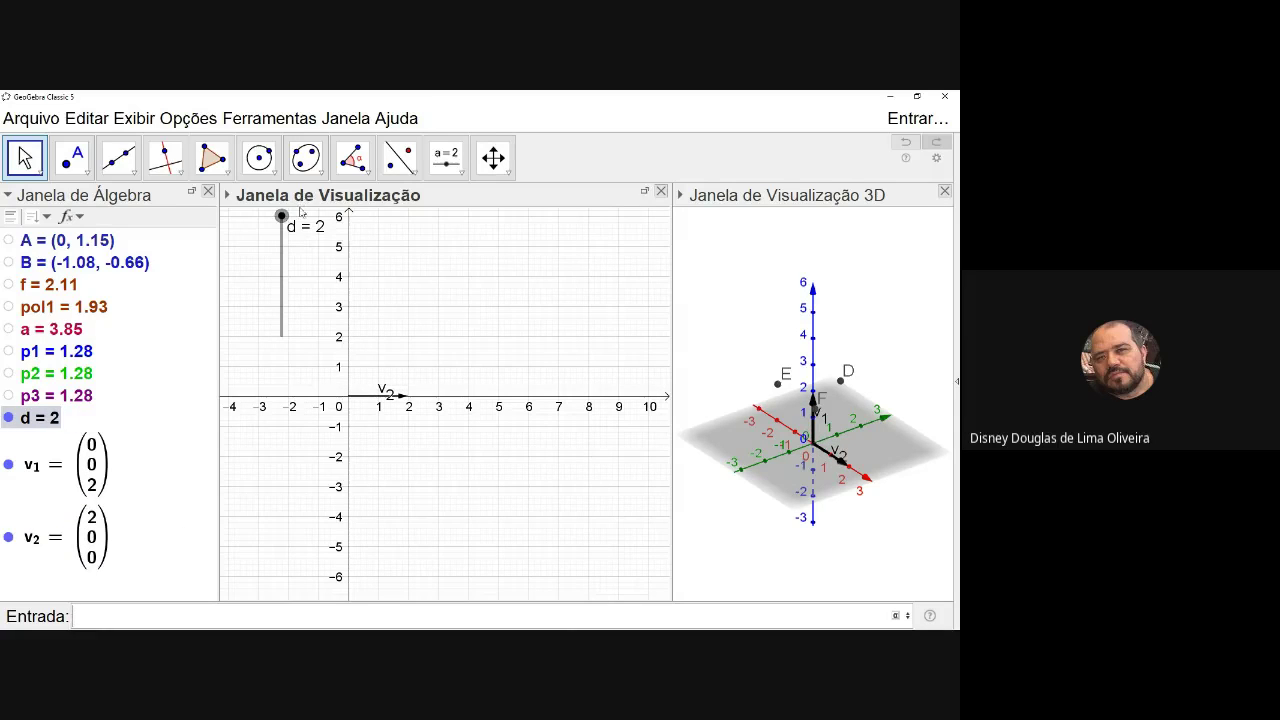
# Define the vector v_3=(0,-d,0), pointing along the negative y-axis.
pyautogui.click(188, 616)
pyautogui.write('v_3=')
pyautogui.write('(0,-d,')
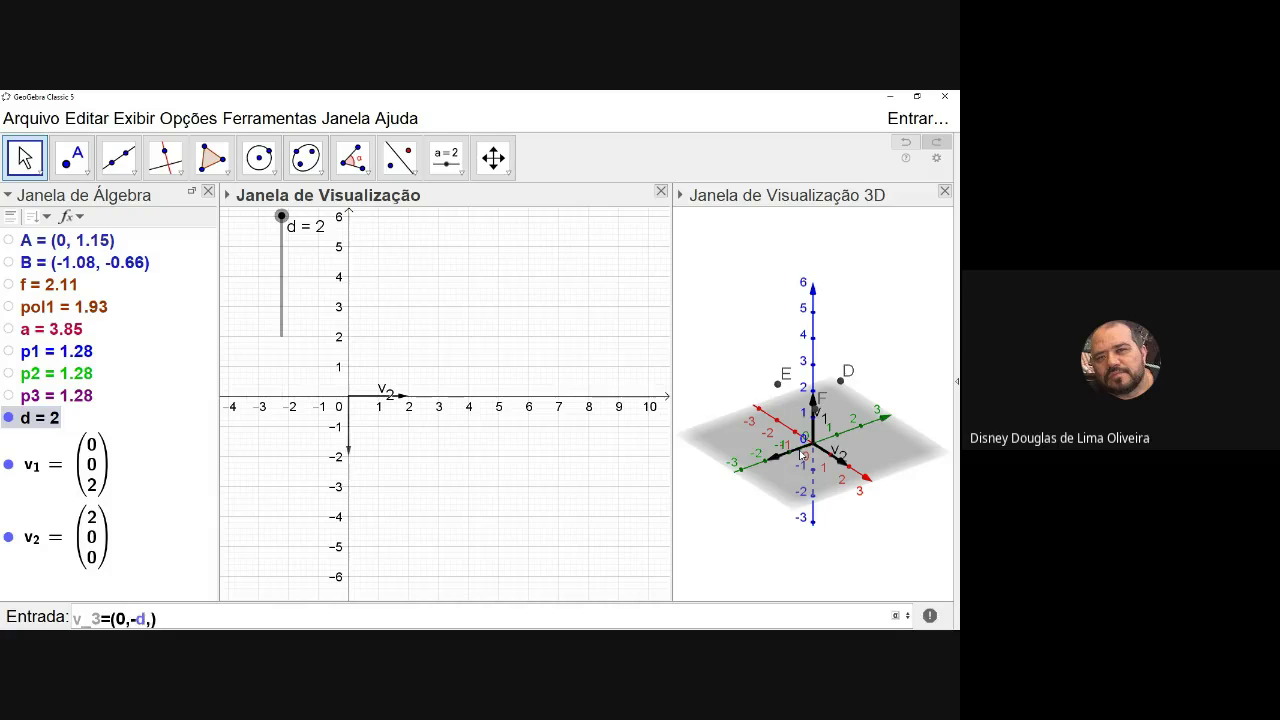
pyautogui.write('0')
pyautogui.press('Return')
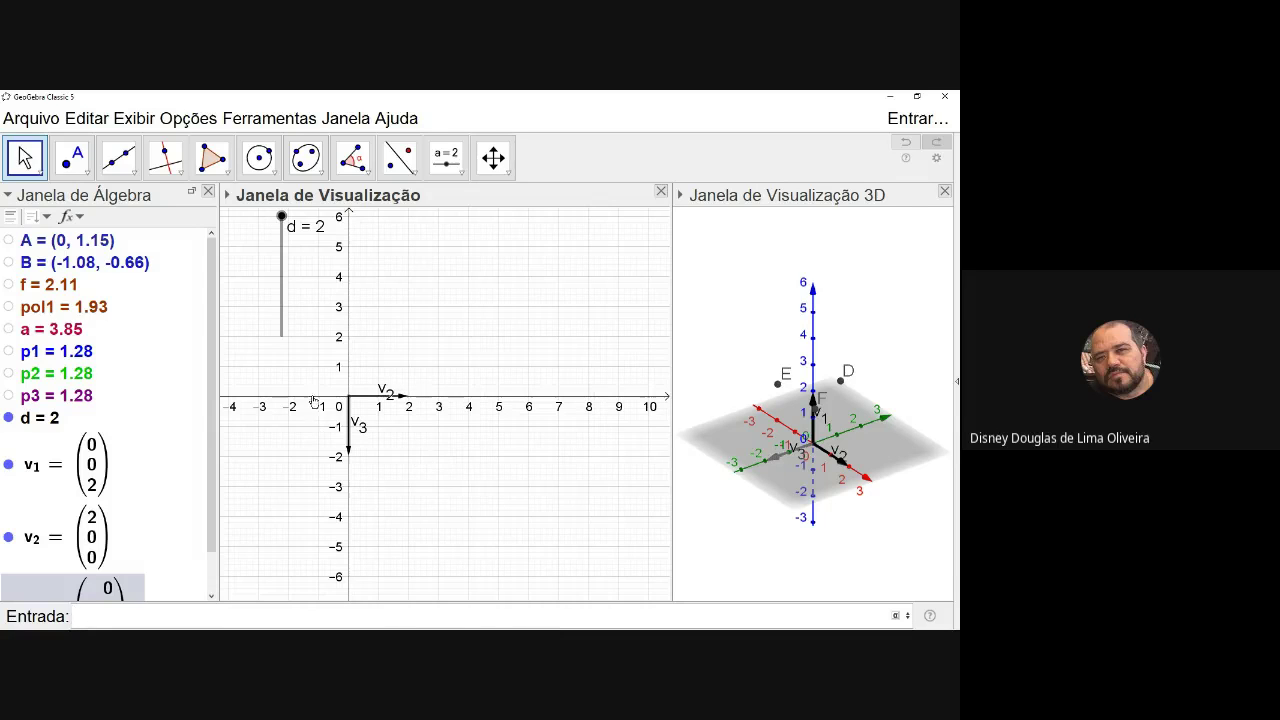
# Translate the blue pyramid p1 by vector v_1 and try out the translated copy with slider d, ending at 2.
pyautogui.click(724, 283)
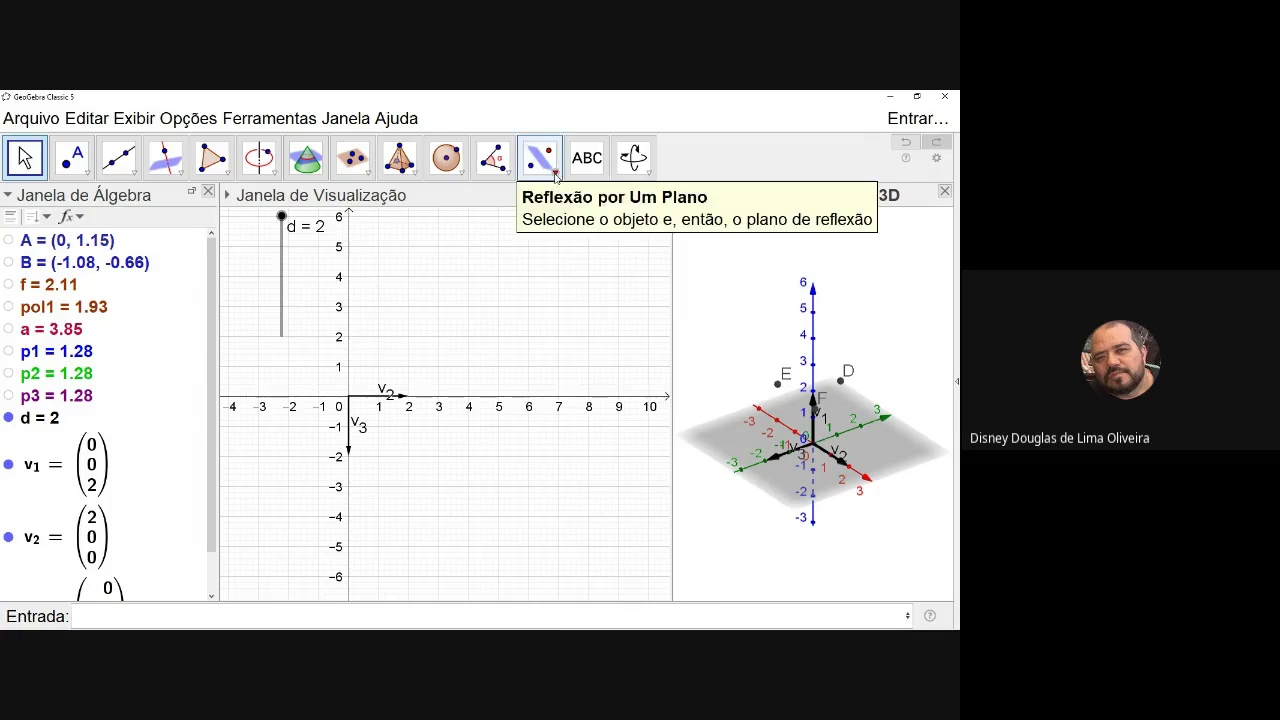
pyautogui.click(555, 175)
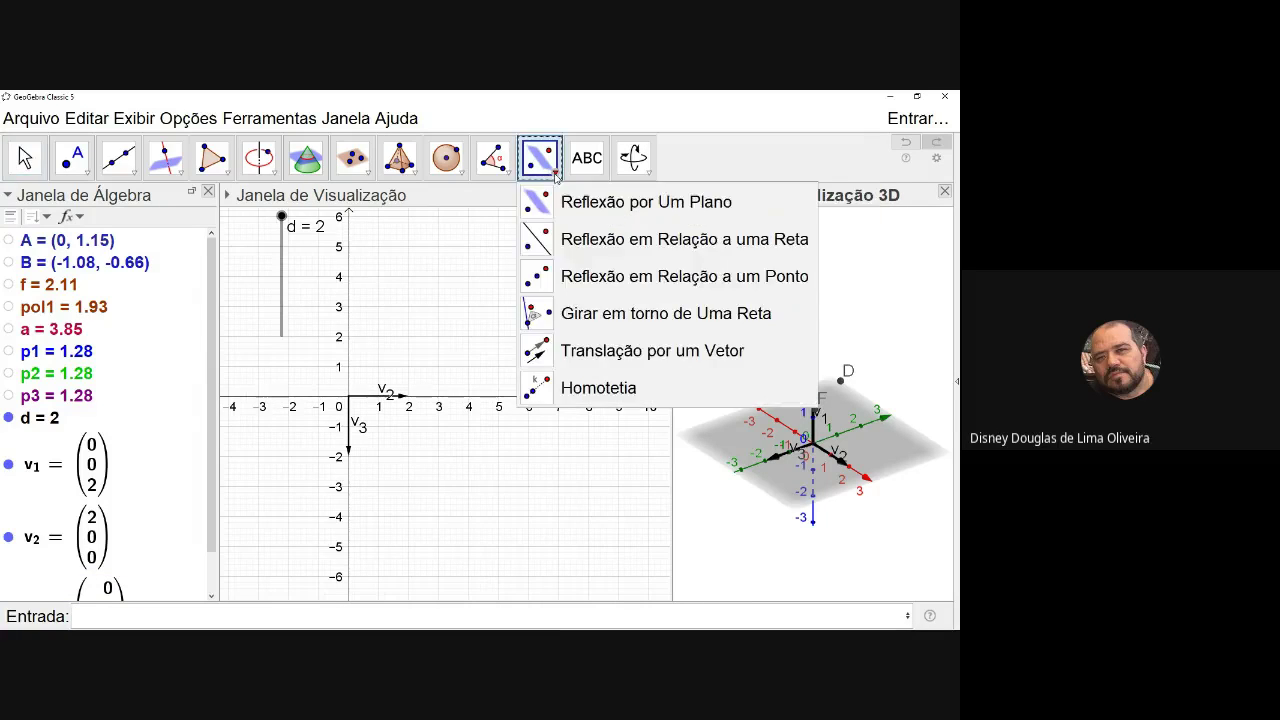
pyautogui.click(617, 352)
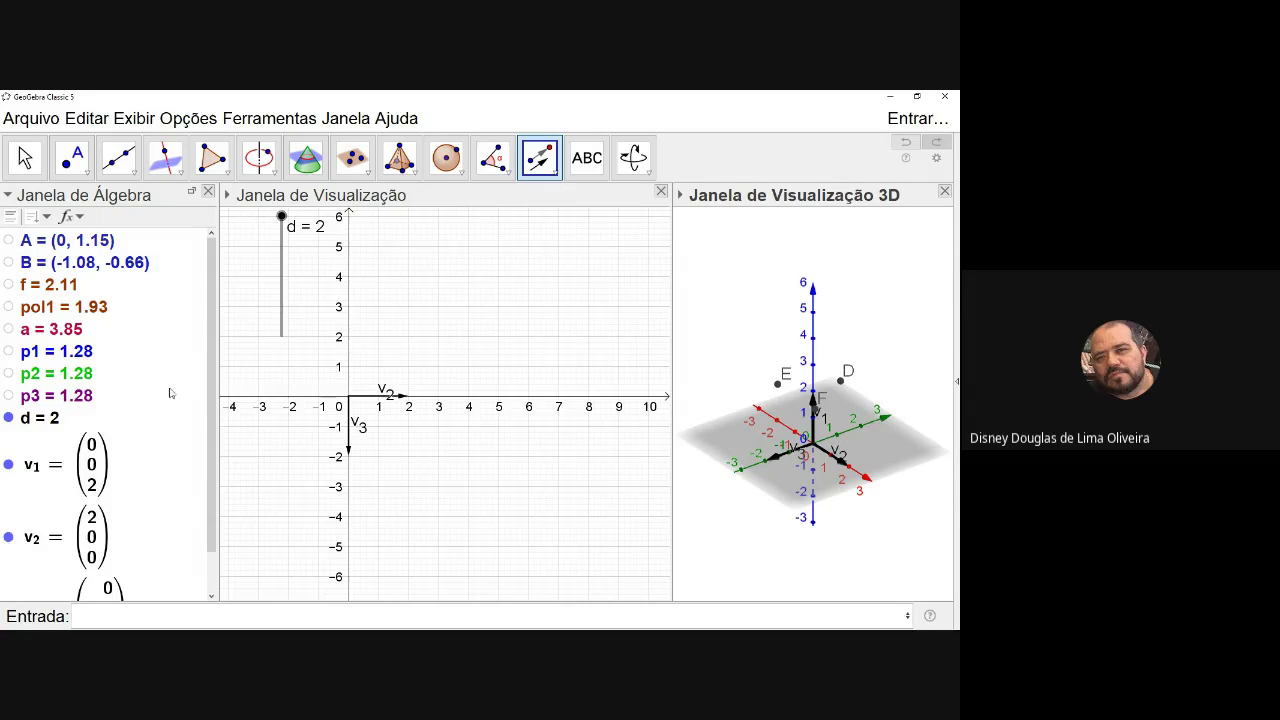
pyautogui.click(80, 354)
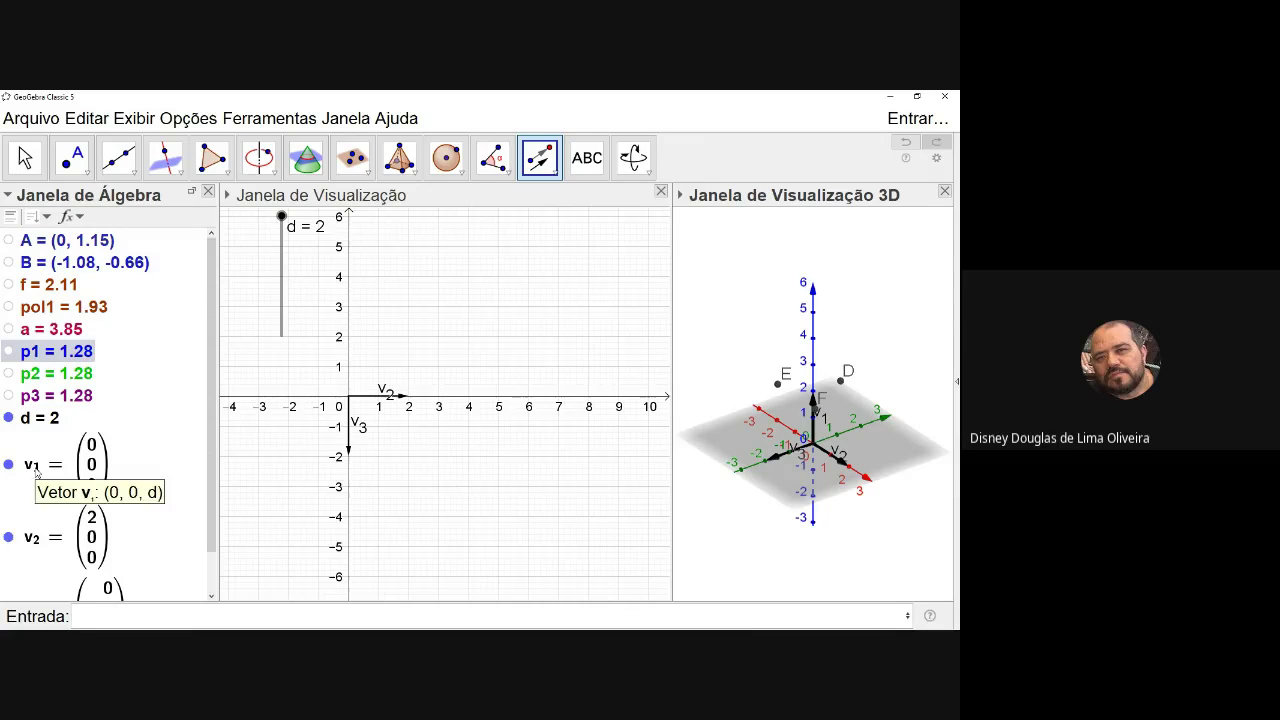
pyautogui.click(36, 472)
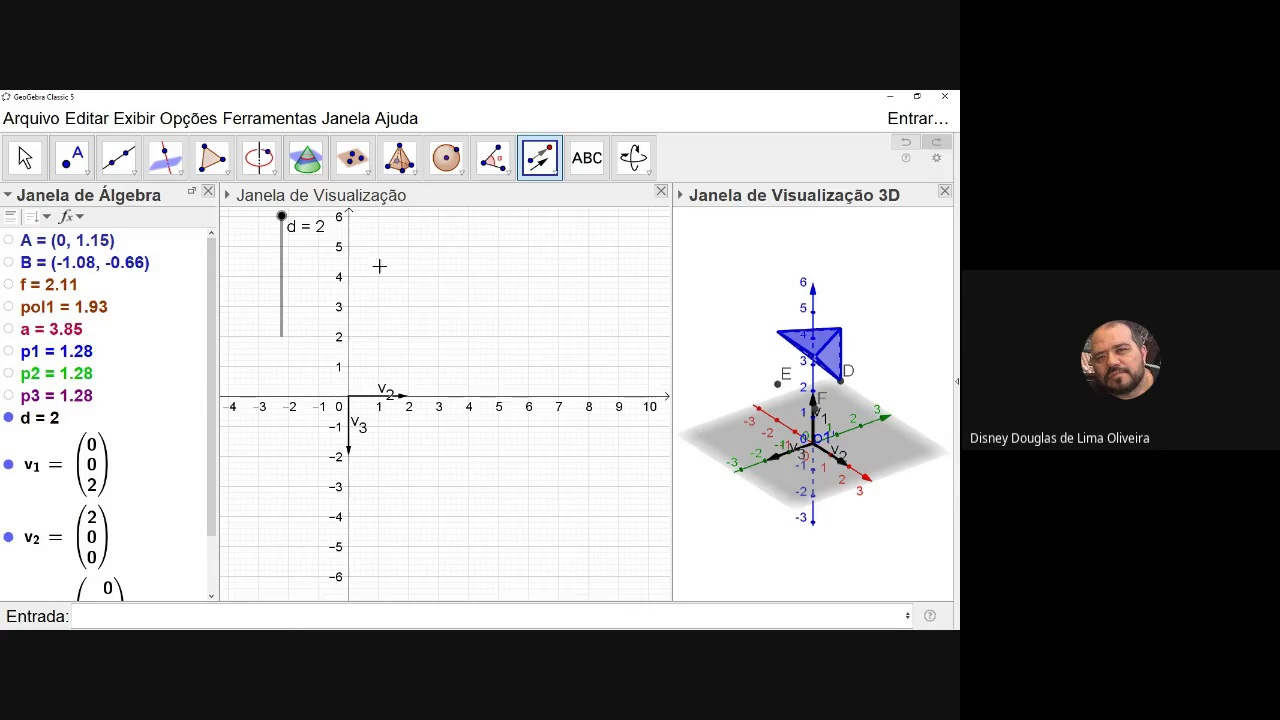
pyautogui.moveTo(281, 218)
pyautogui.mouseDown()
pyautogui.moveTo(289, 381)
pyautogui.moveTo(290, 195)
pyautogui.mouseUp()
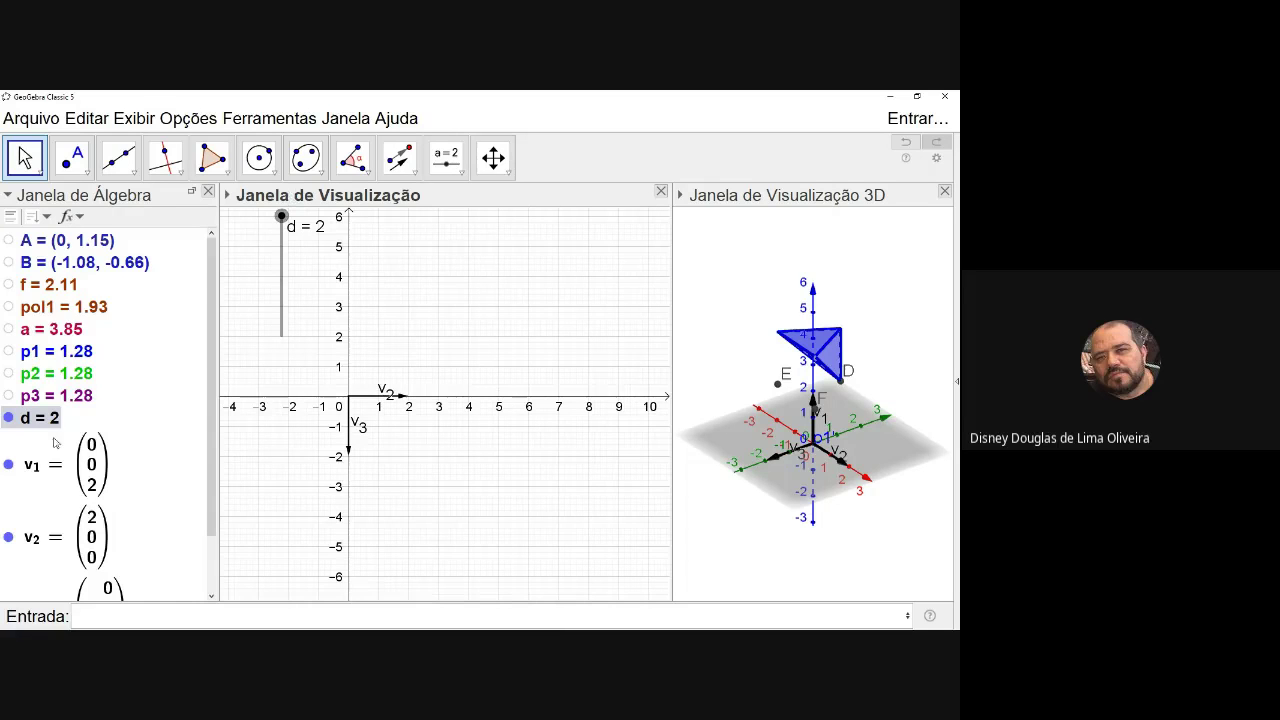
# Hide the vectors v_1, v_2 and v_3, leaving the translated blue pyramid displayed.
pyautogui.click(9, 466)
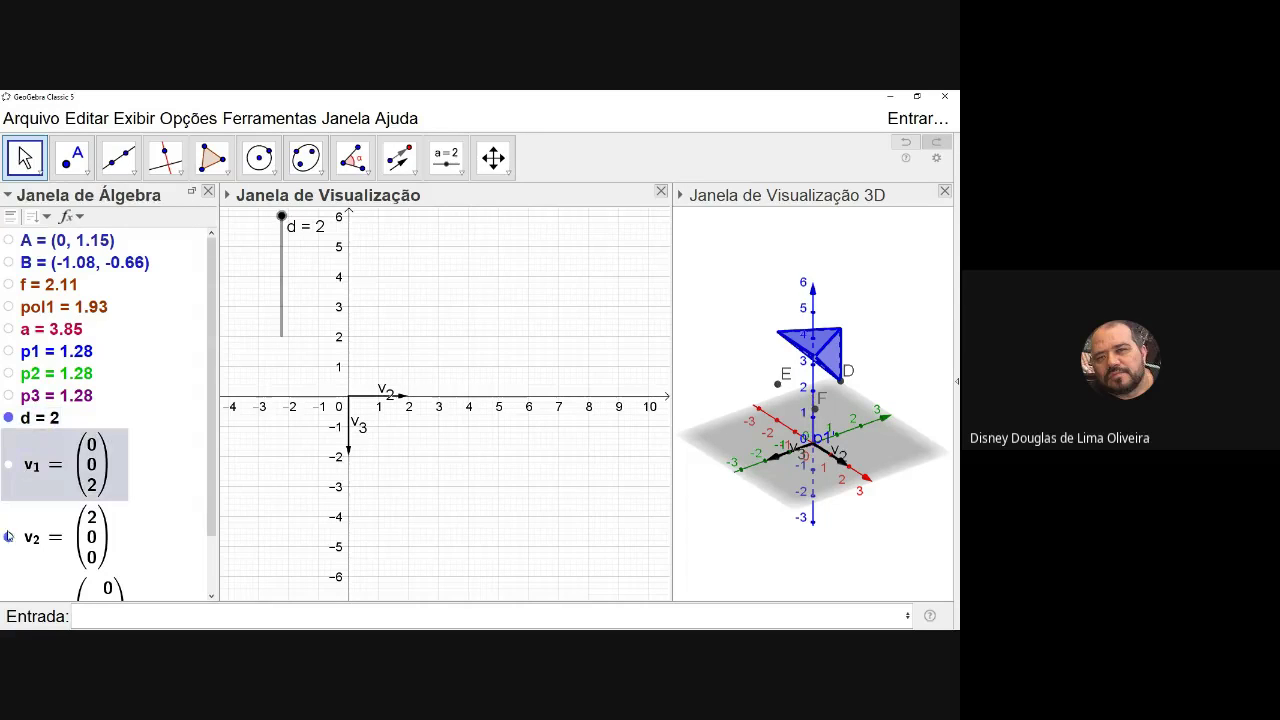
pyautogui.click(9, 537)
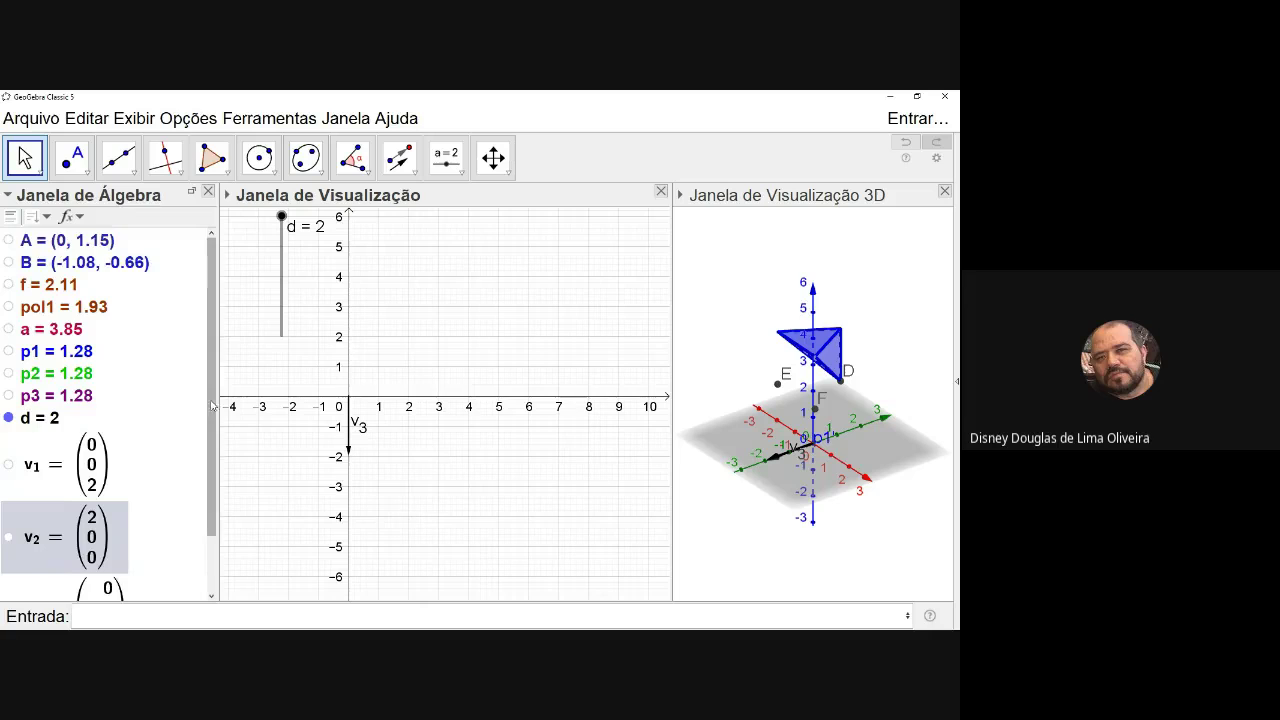
pyautogui.scroll(-2, 211, 487)
pyautogui.click(9, 541)
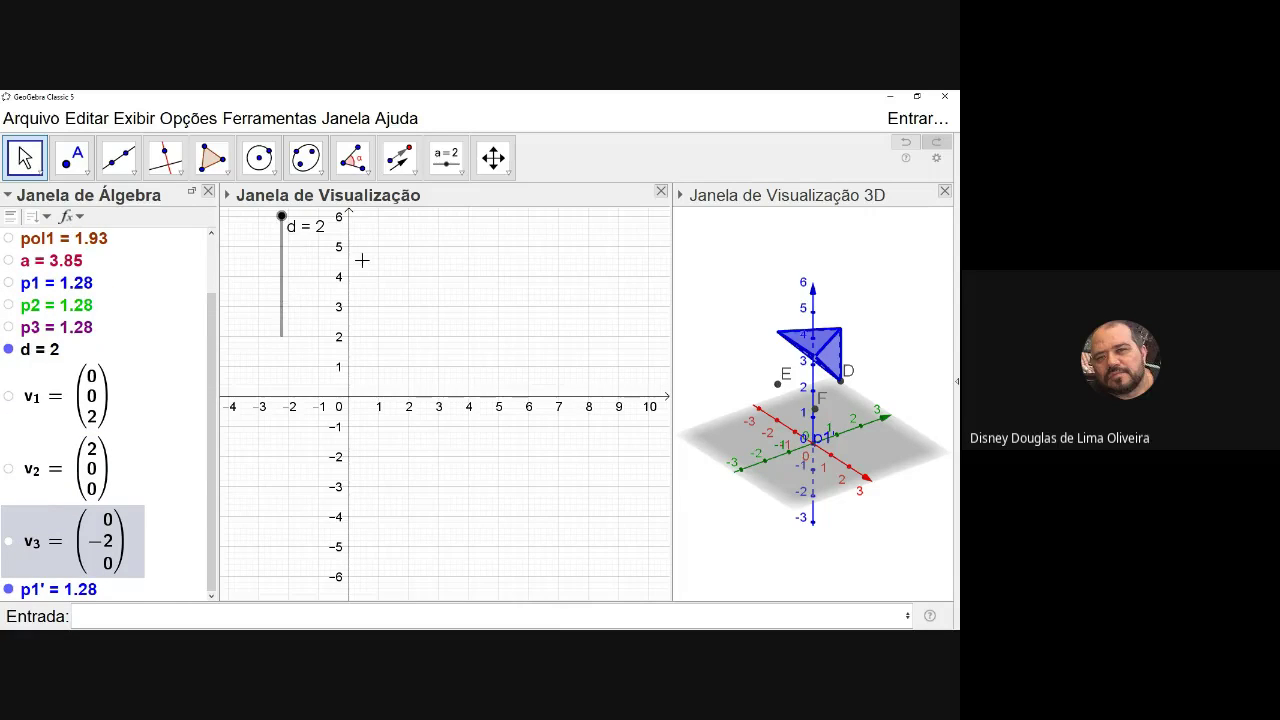
# Translate the green pyramid p2 by vector v_2 and move slider d to 0.
pyautogui.click(405, 165)
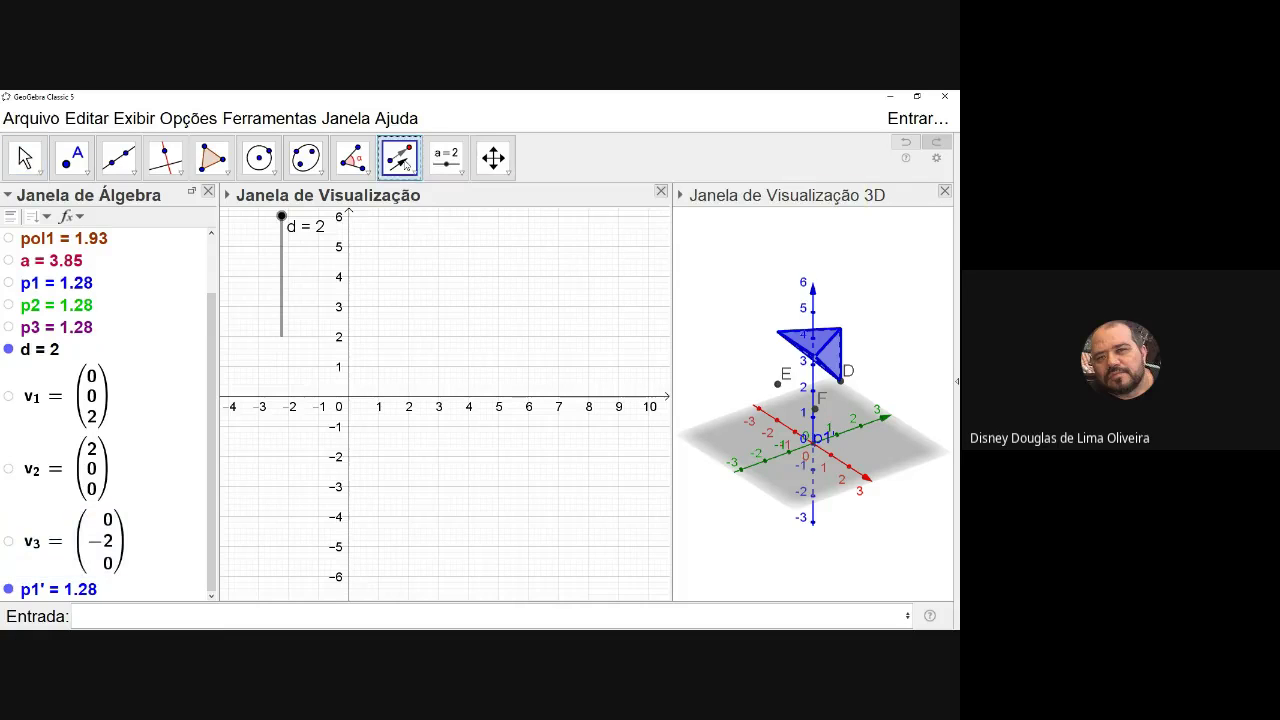
pyautogui.click(406, 166)
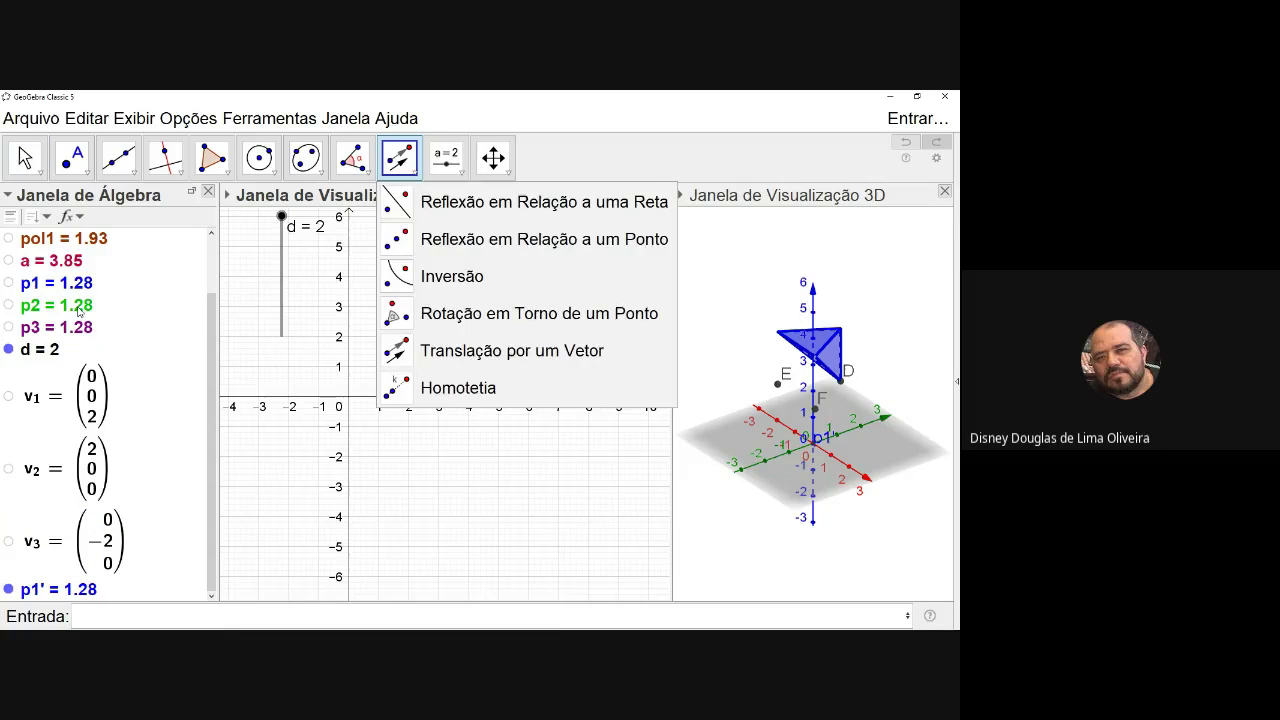
pyautogui.click(79, 309)
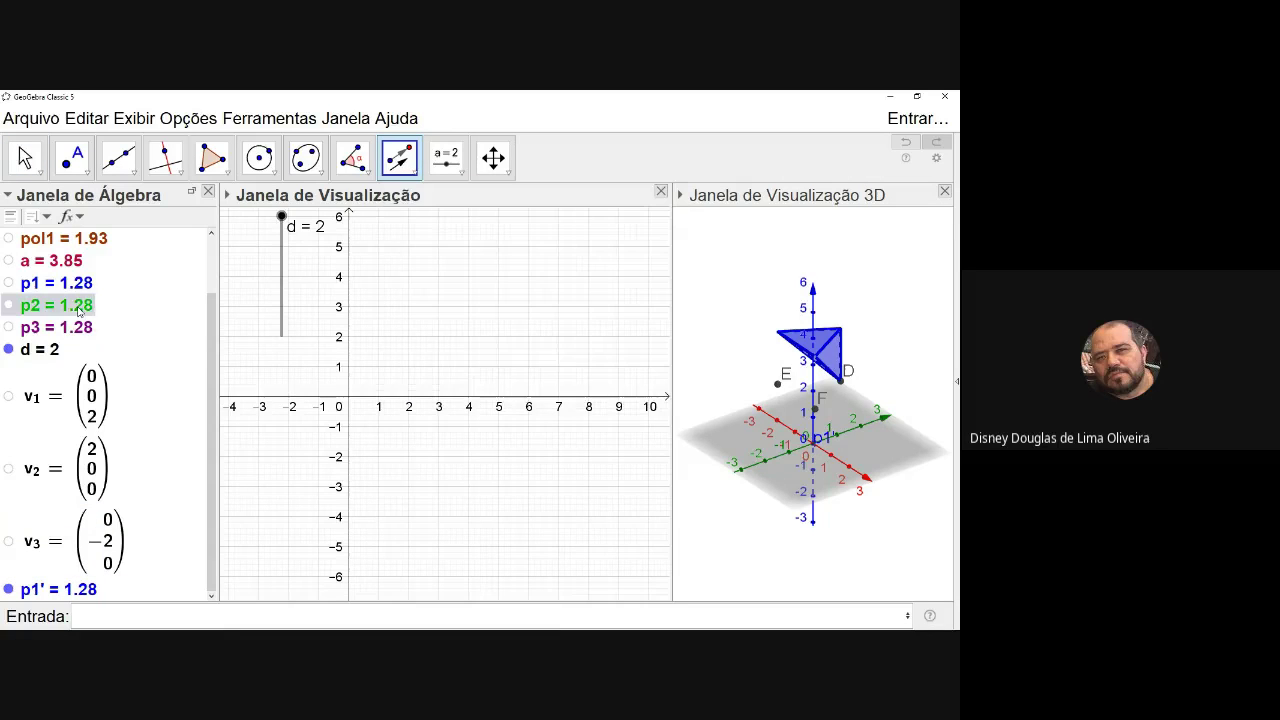
pyautogui.click(58, 478)
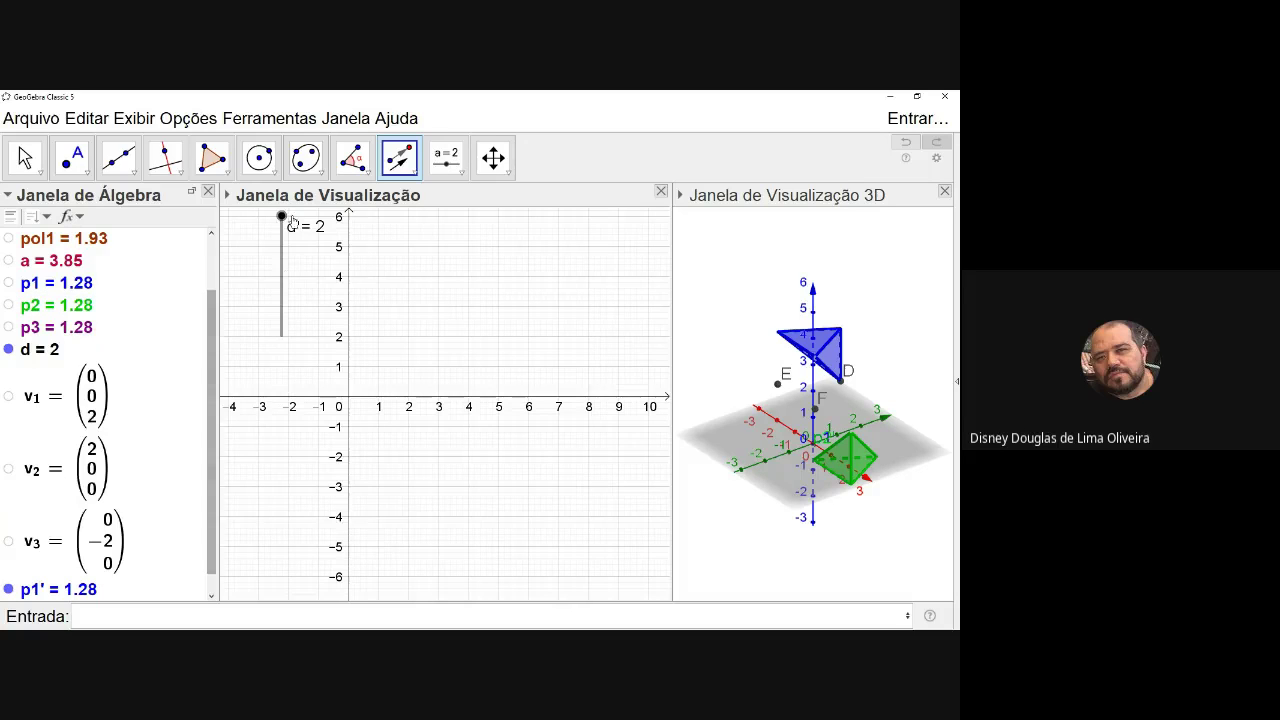
pyautogui.press('Escape')
pyautogui.moveTo(281, 217); pyautogui.dragTo(279, 366)
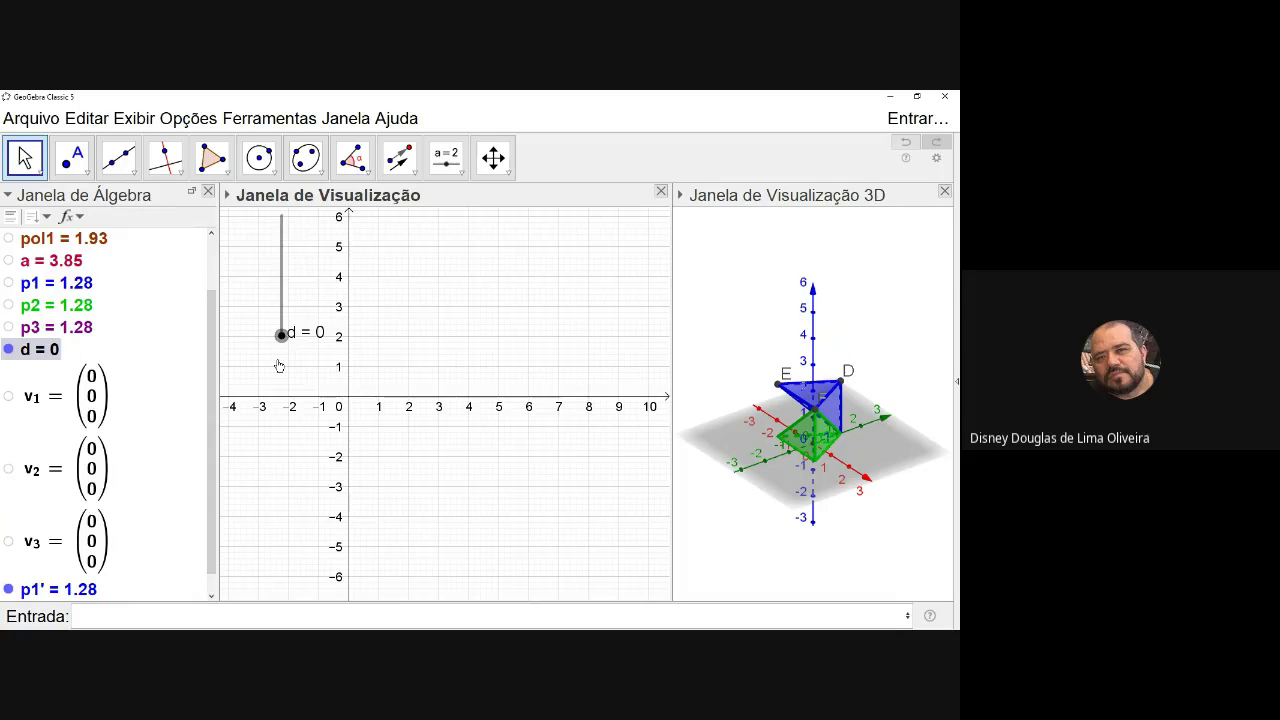
# Temporarily show the original pyramid p1 and move slider d to 1.7 to compare it with its translated copy.
pyautogui.scroll(-1, 212, 388)
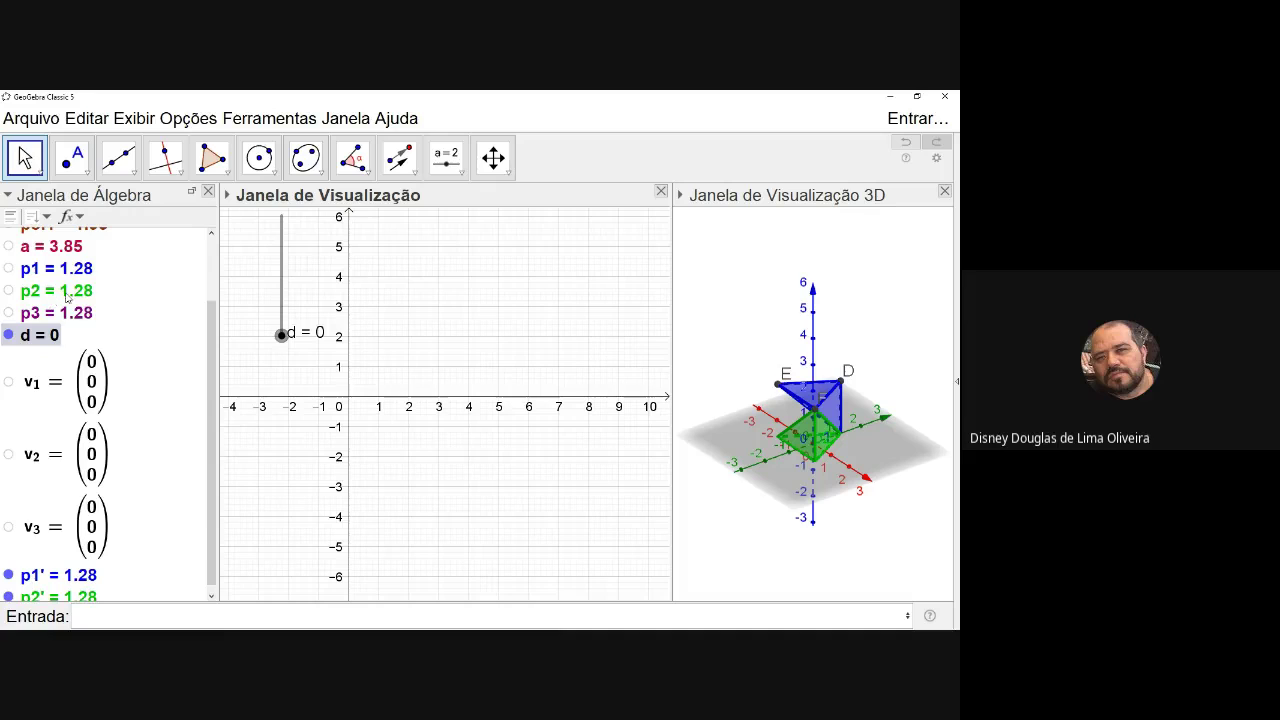
pyautogui.scroll(-1, 211, 426)
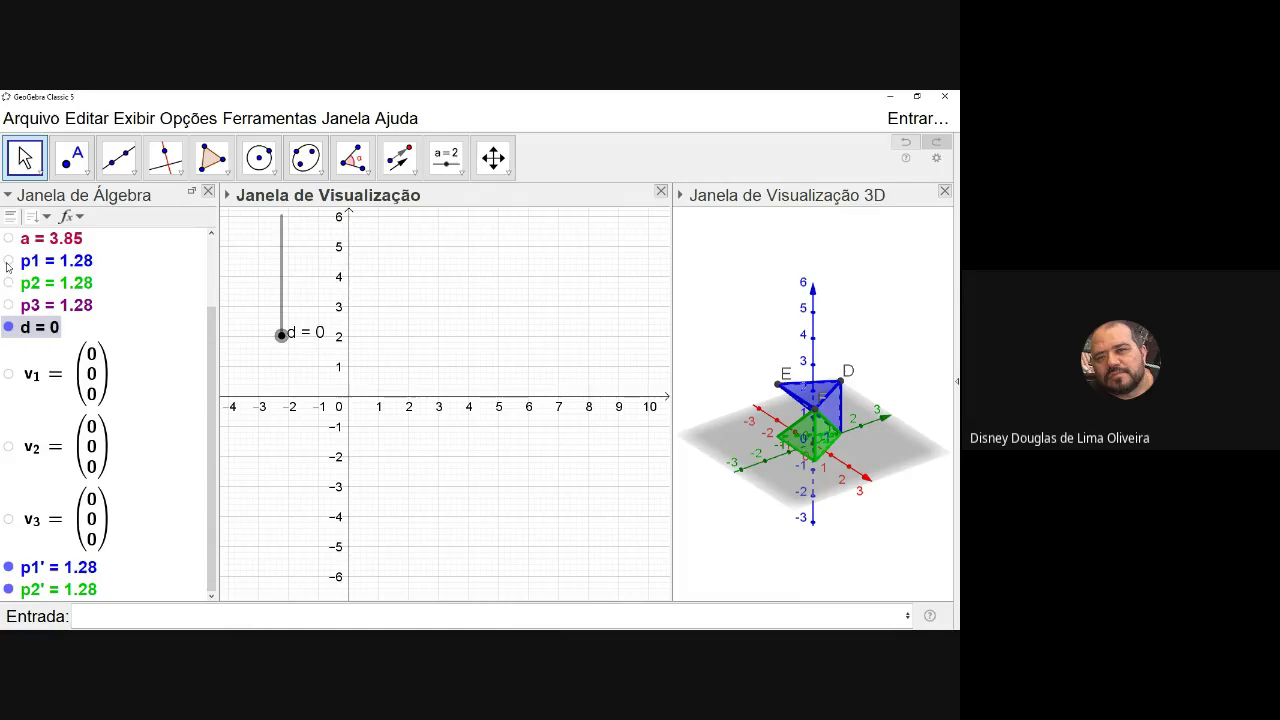
pyautogui.click(8, 262)
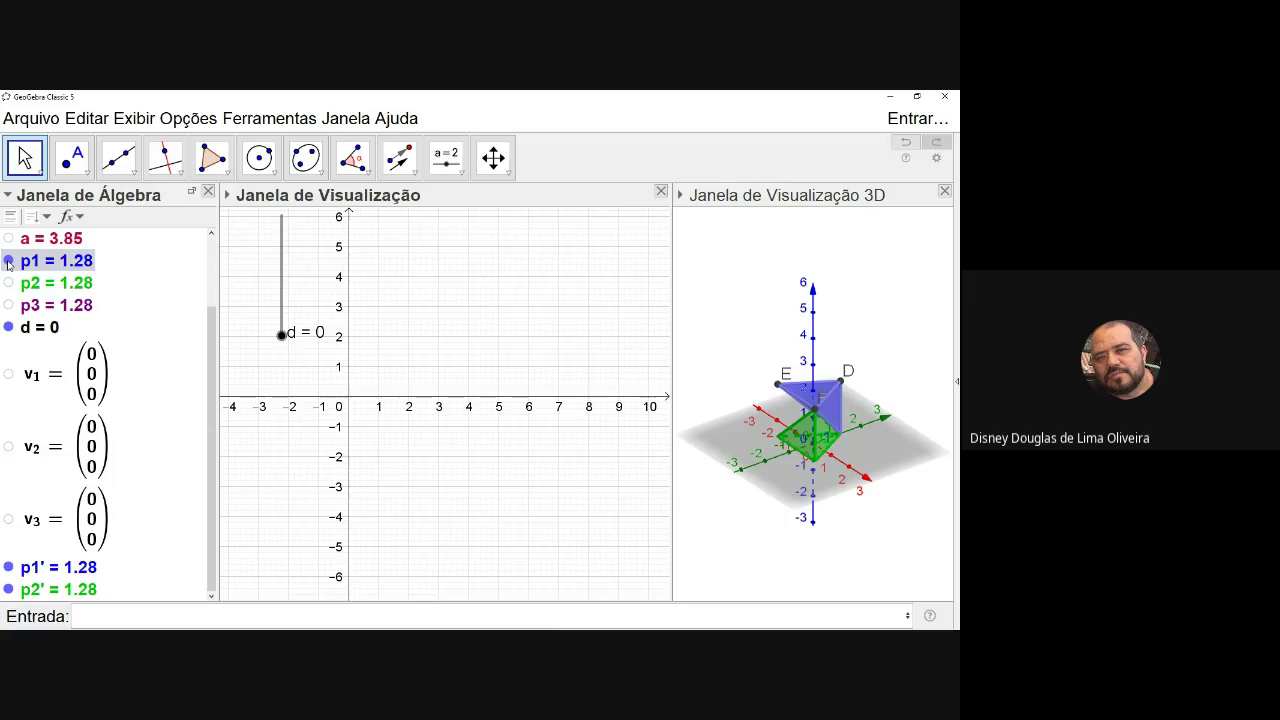
pyautogui.moveTo(281, 334); pyautogui.dragTo(282, 233)
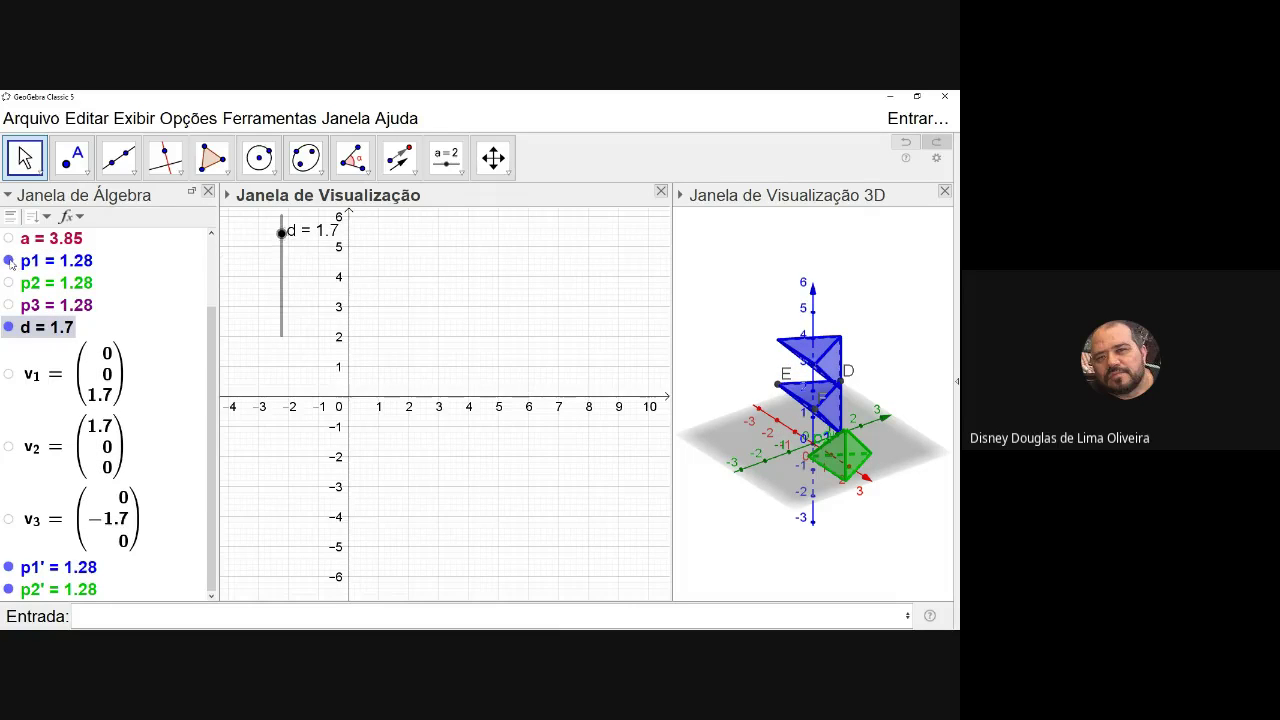
pyautogui.click(9, 260)
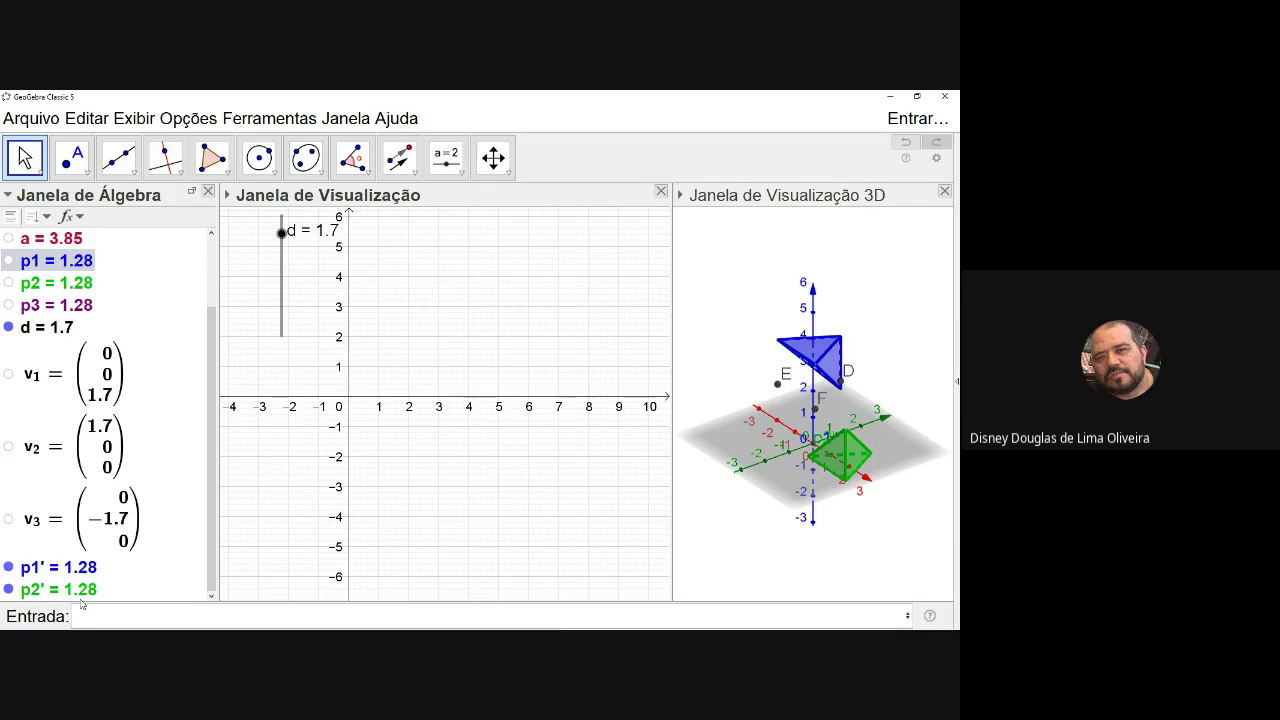
# Translate the purple pyramid p3 by vector v_3 and move slider d to 1.9.
pyautogui.click(400, 160)
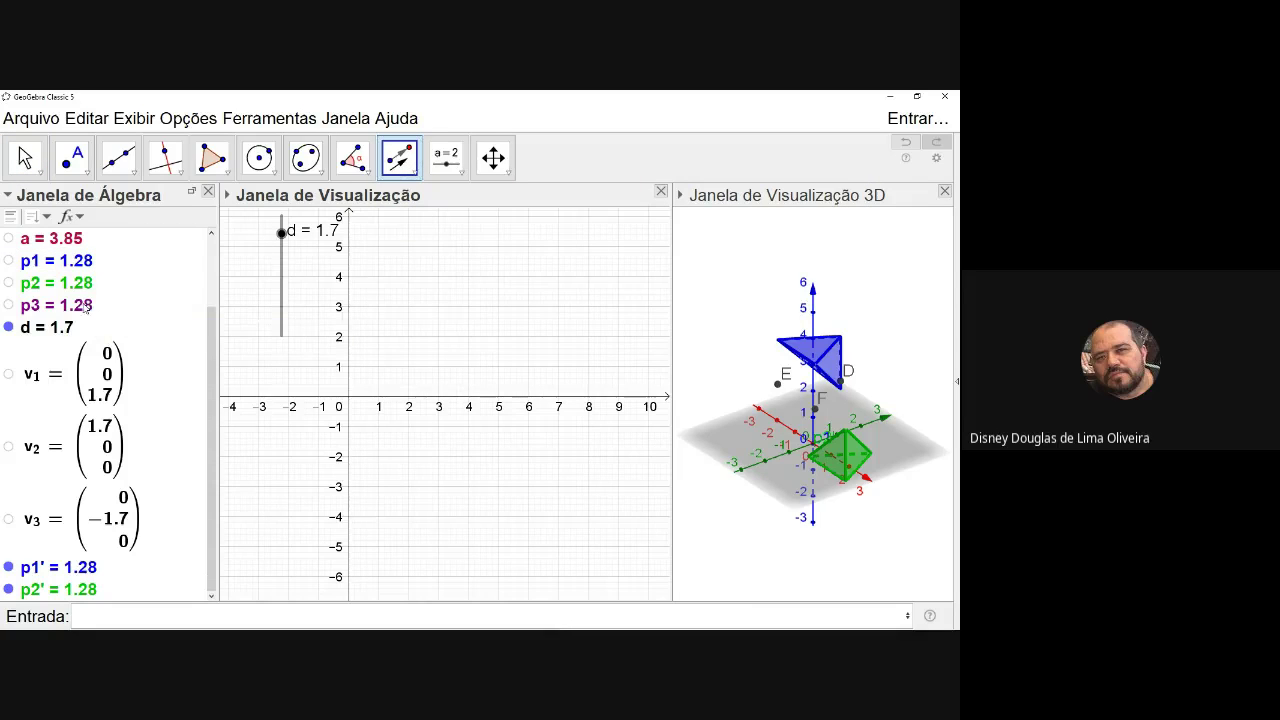
pyautogui.click(108, 532)
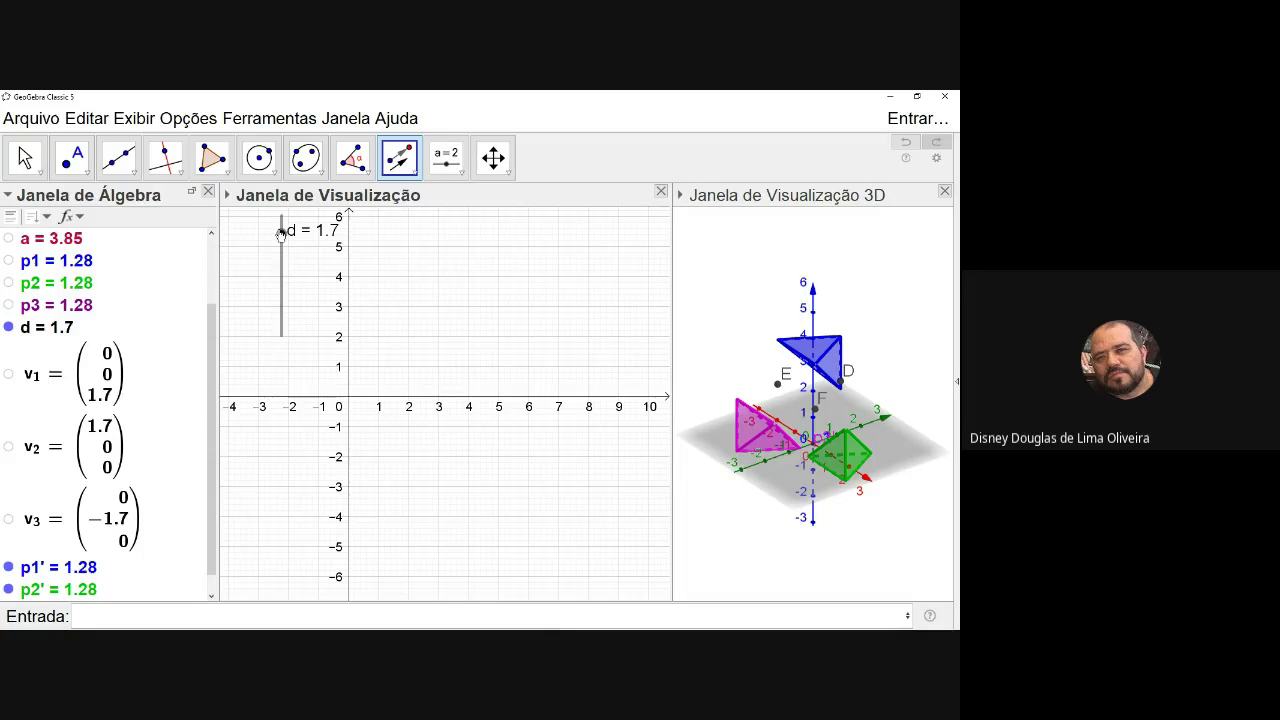
pyautogui.moveTo(281, 235)
pyautogui.mouseDown()
pyautogui.moveTo(285, 352)
pyautogui.moveTo(271, 230)
pyautogui.mouseUp()
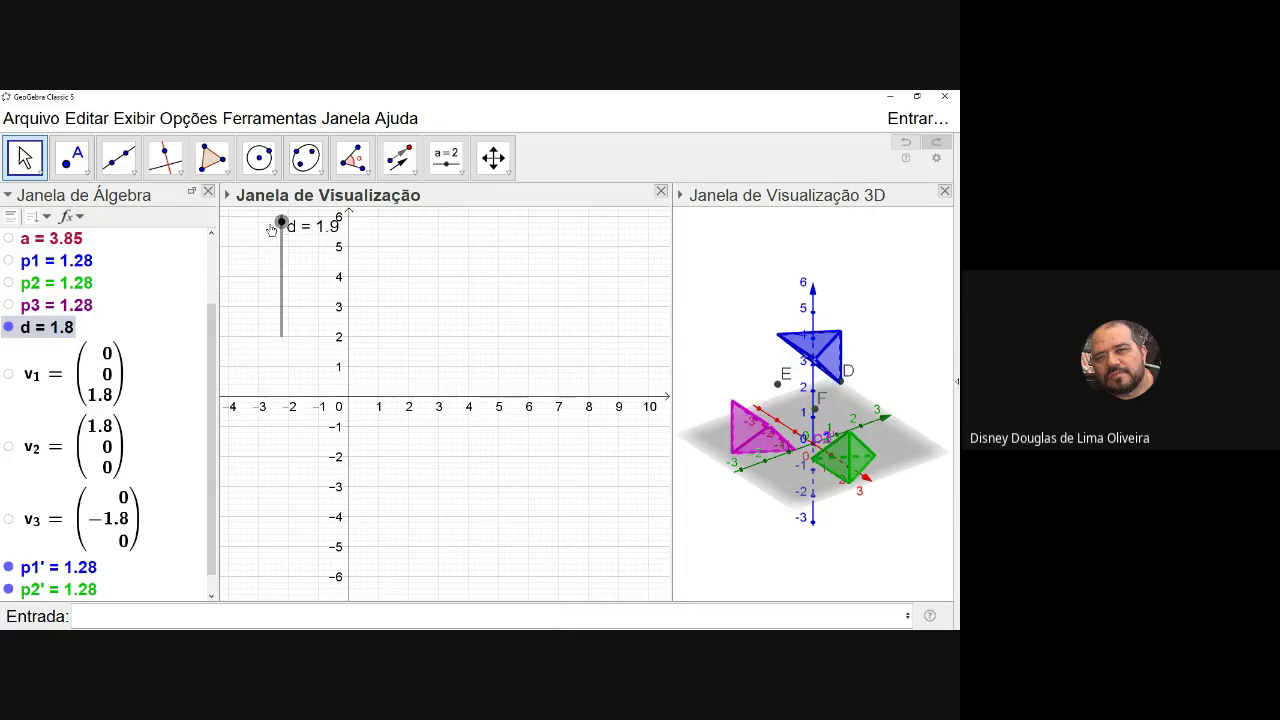
# Hide points E, F and D in the 3D view and move slider d to 1.4.
pyautogui.rightClick(779, 386)
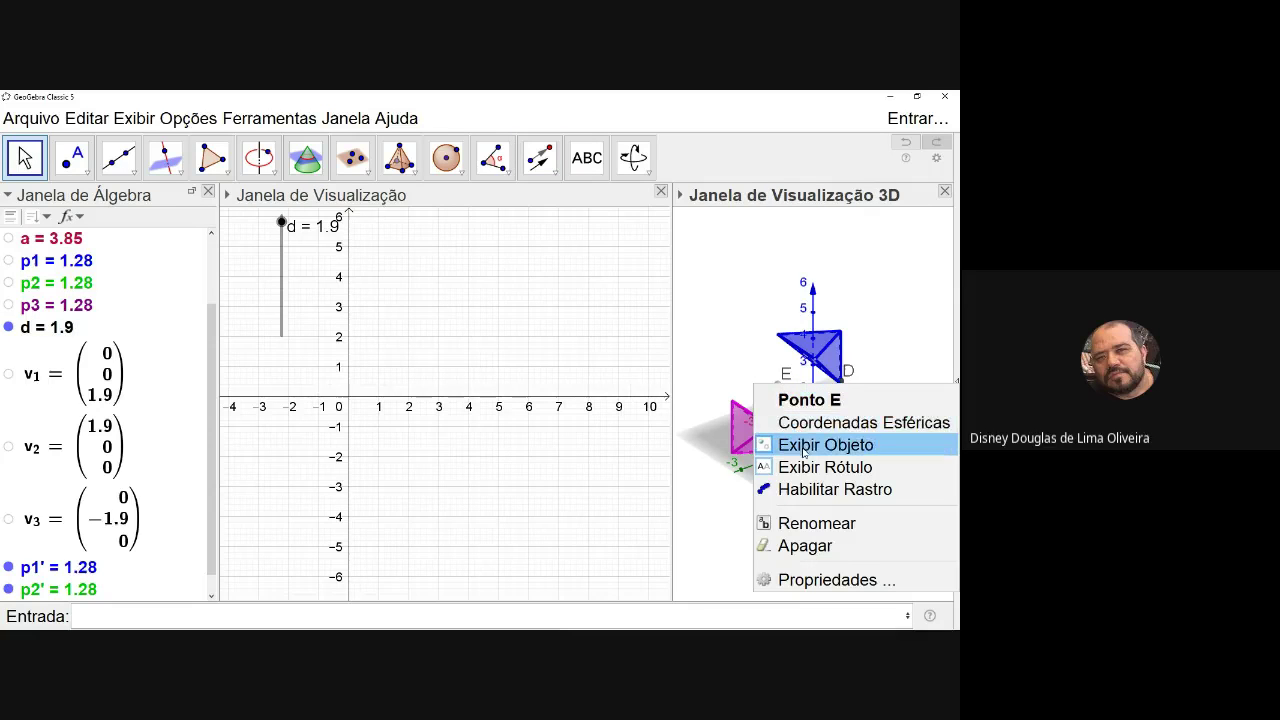
pyautogui.click(805, 448)
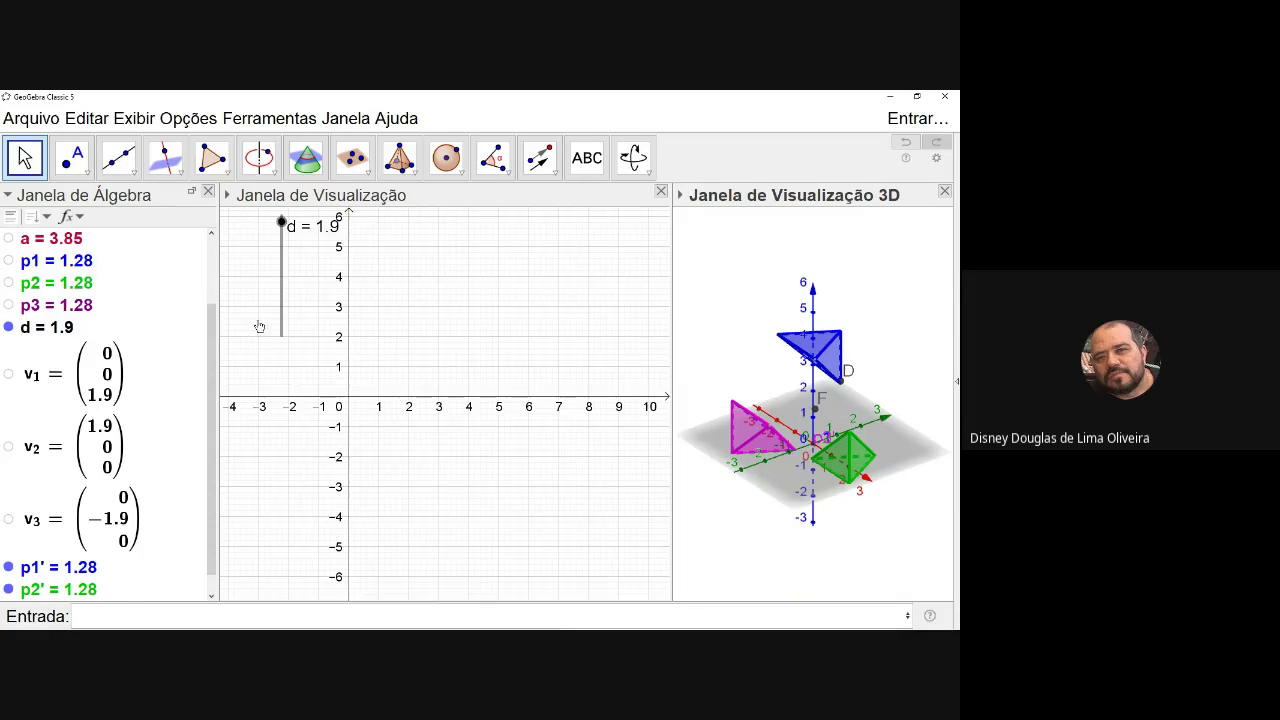
pyautogui.moveTo(283, 223); pyautogui.dragTo(282, 250)
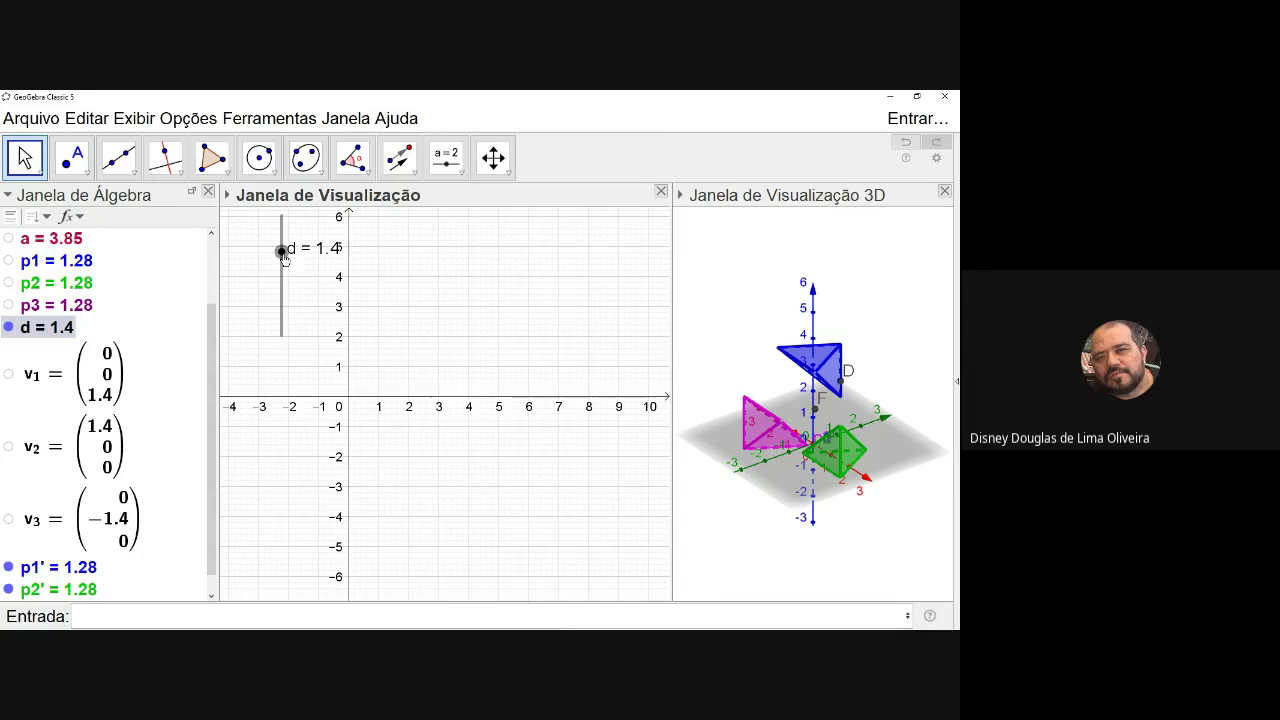
pyautogui.rightClick(825, 410)
pyautogui.click(817, 472)
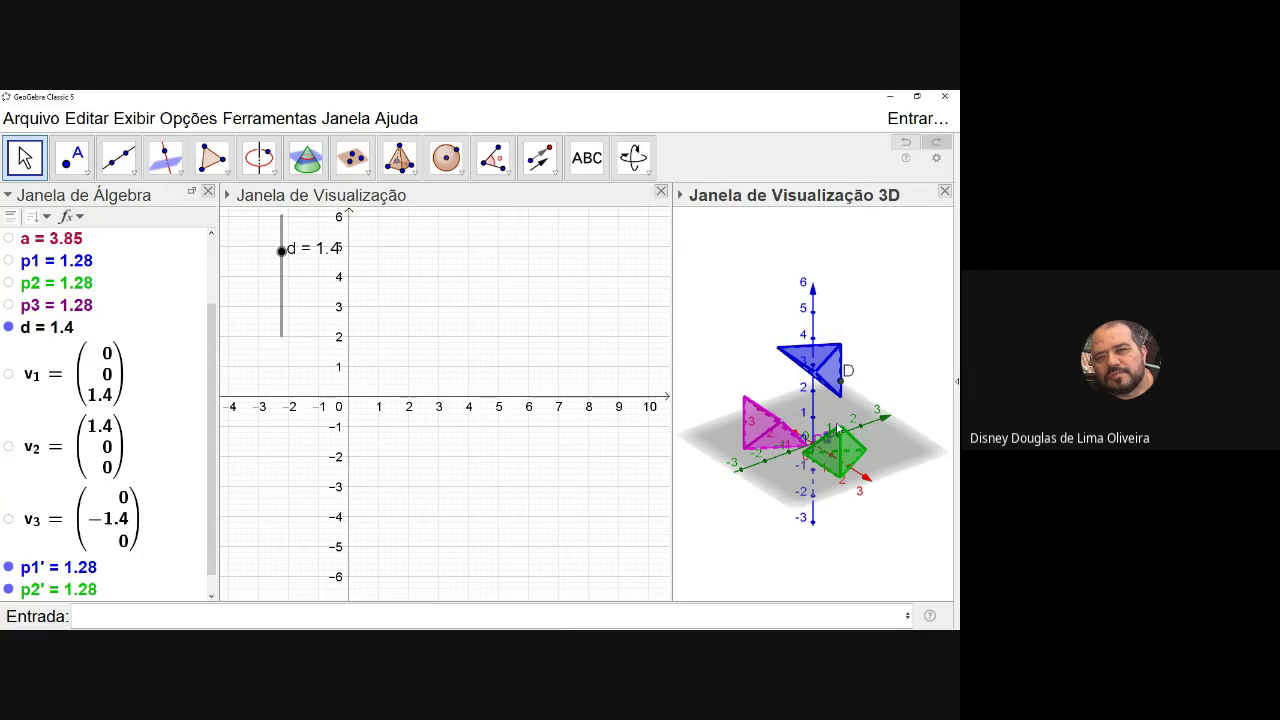
pyautogui.rightClick(841, 379)
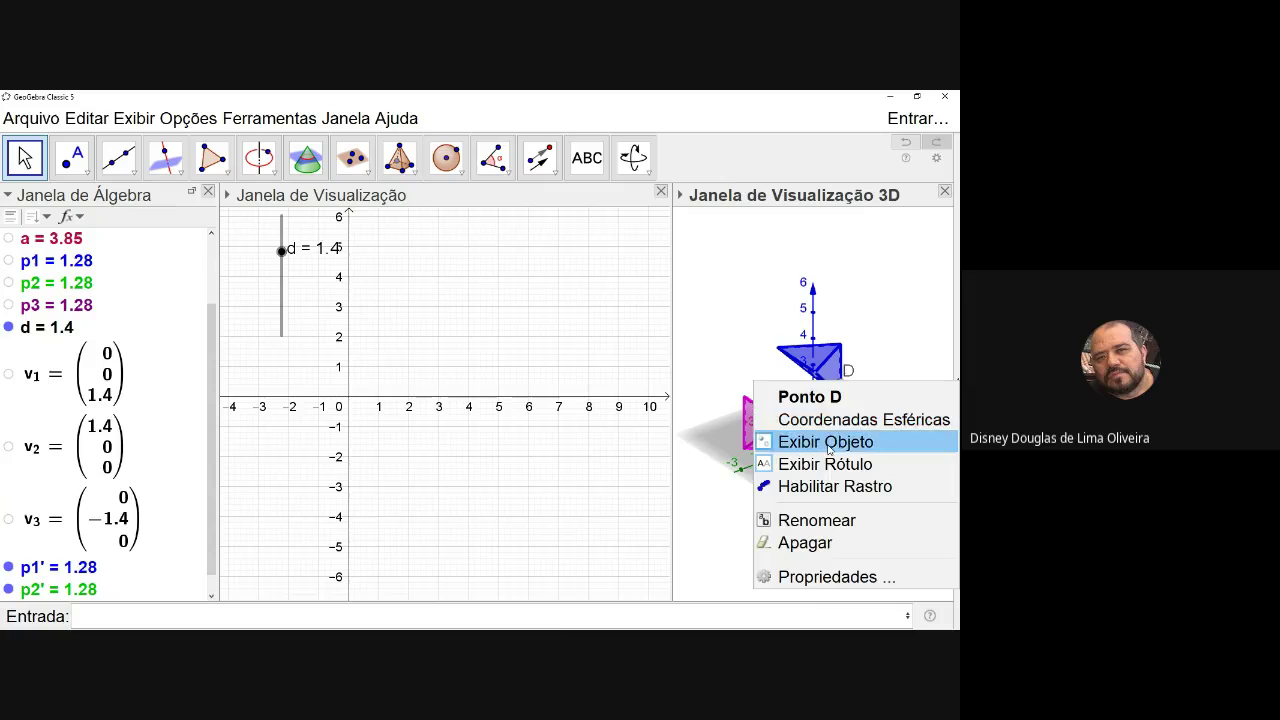
pyautogui.click(827, 442)
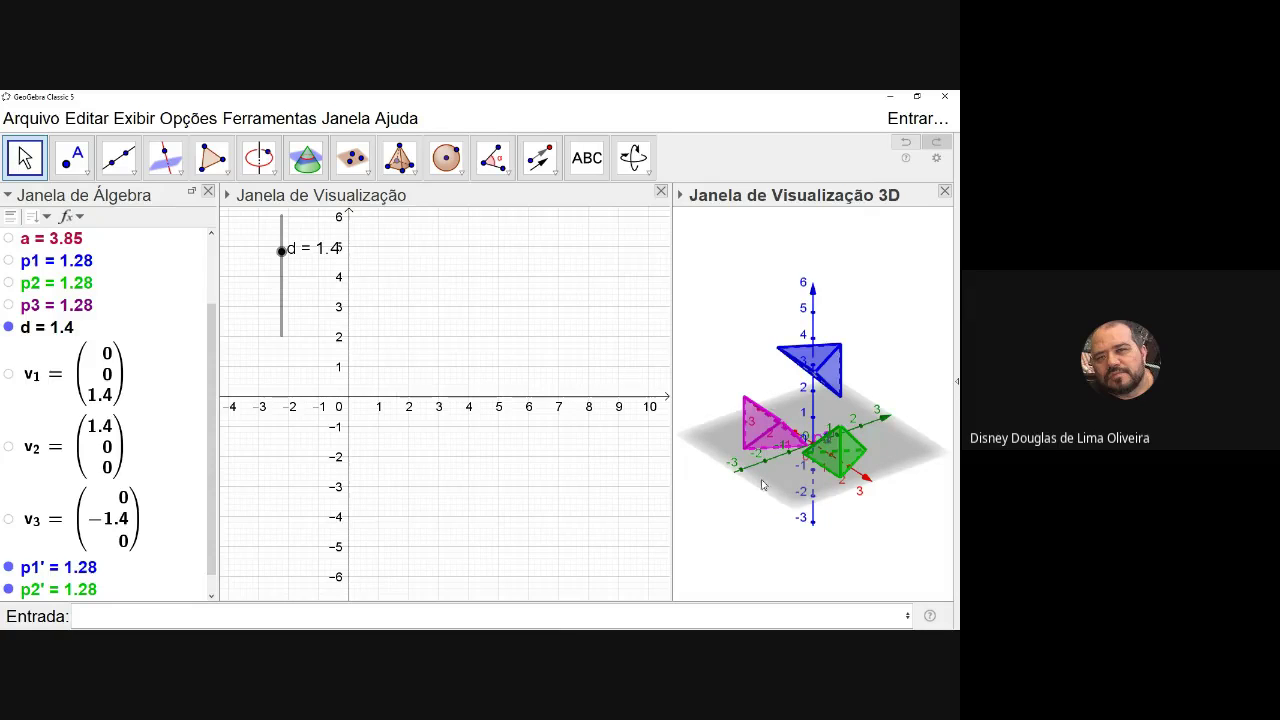
# Move slider d to 0.8 and start animating it.
pyautogui.moveTo(762, 485); pyautogui.dragTo(739, 484)
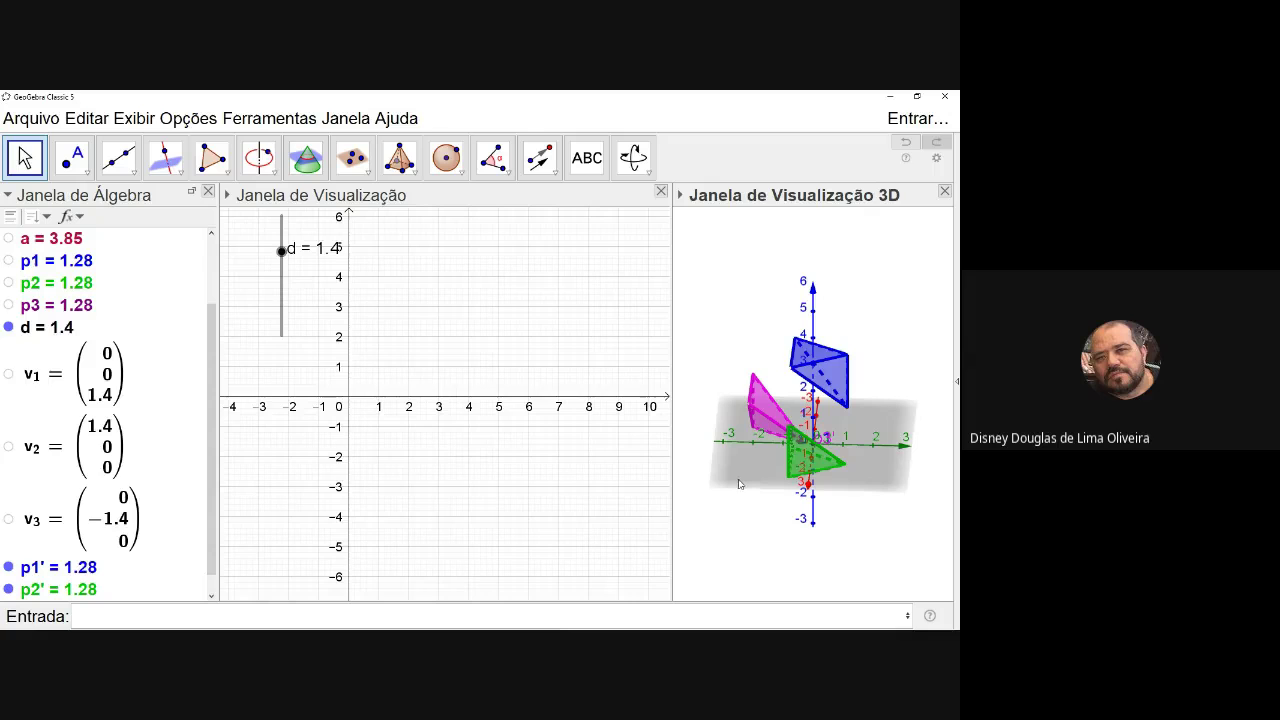
pyautogui.moveTo(281, 251); pyautogui.dragTo(287, 291)
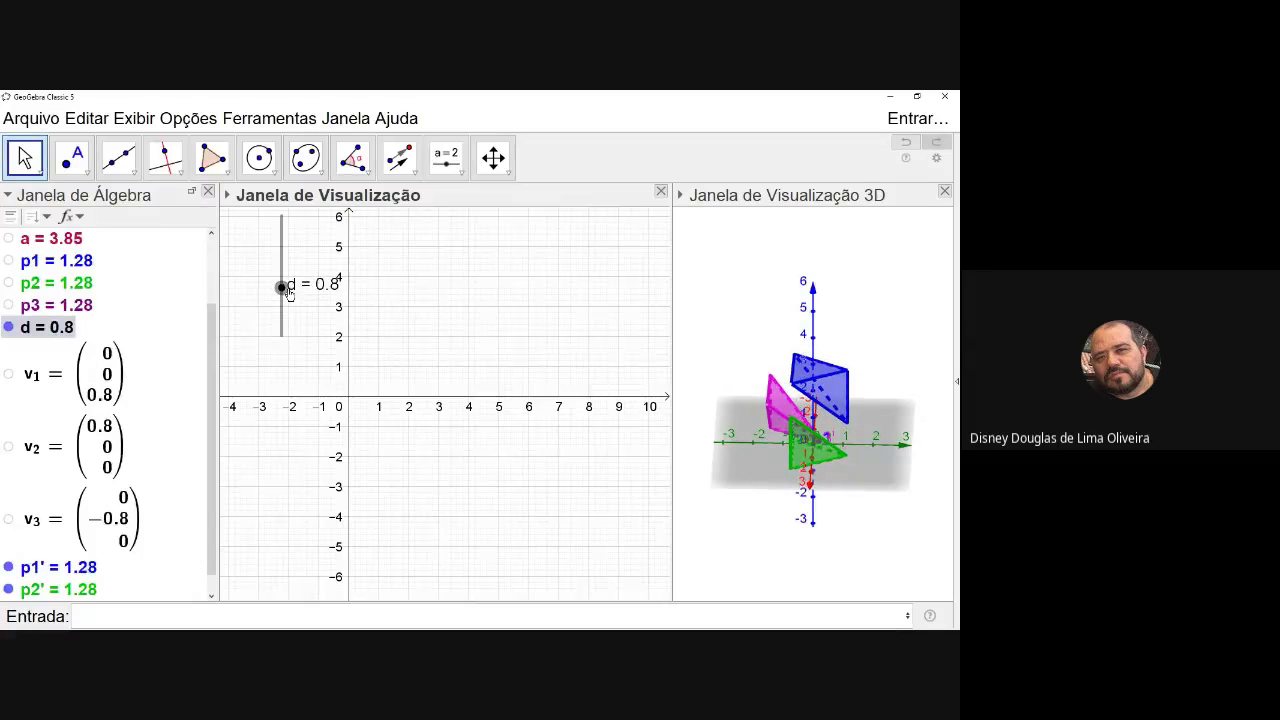
pyautogui.click(689, 347)
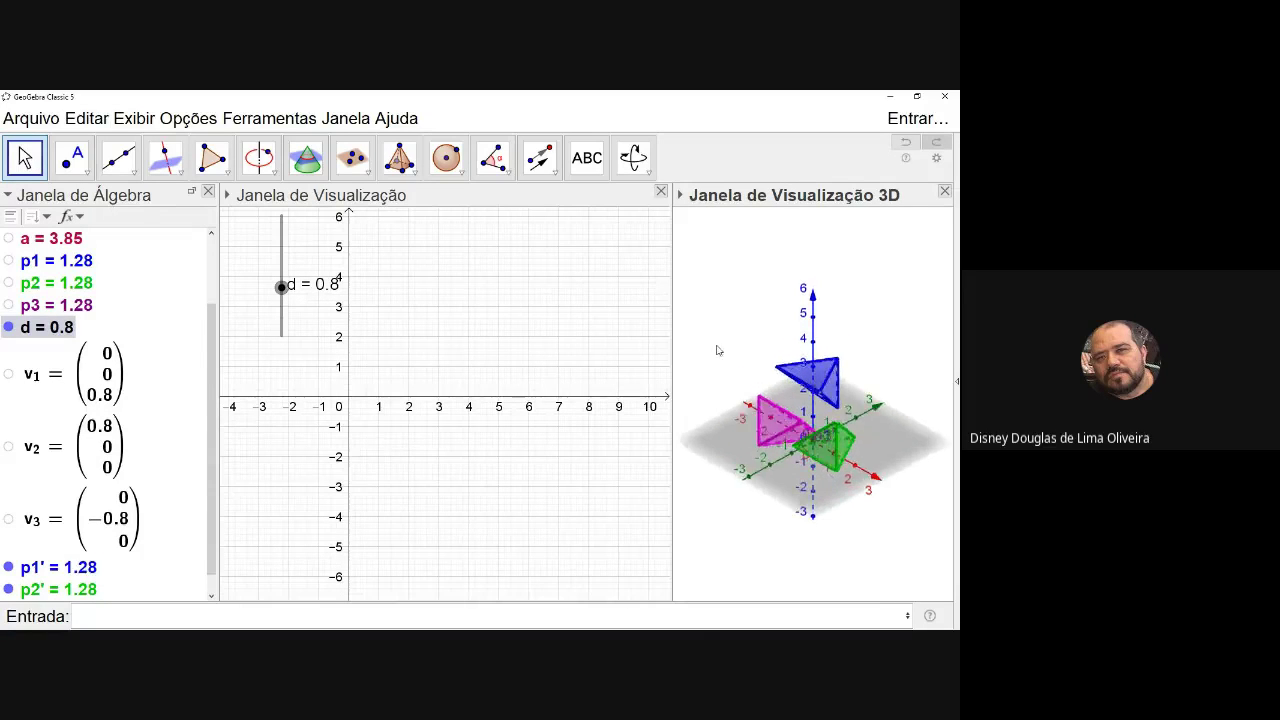
pyautogui.rightClick(283, 290)
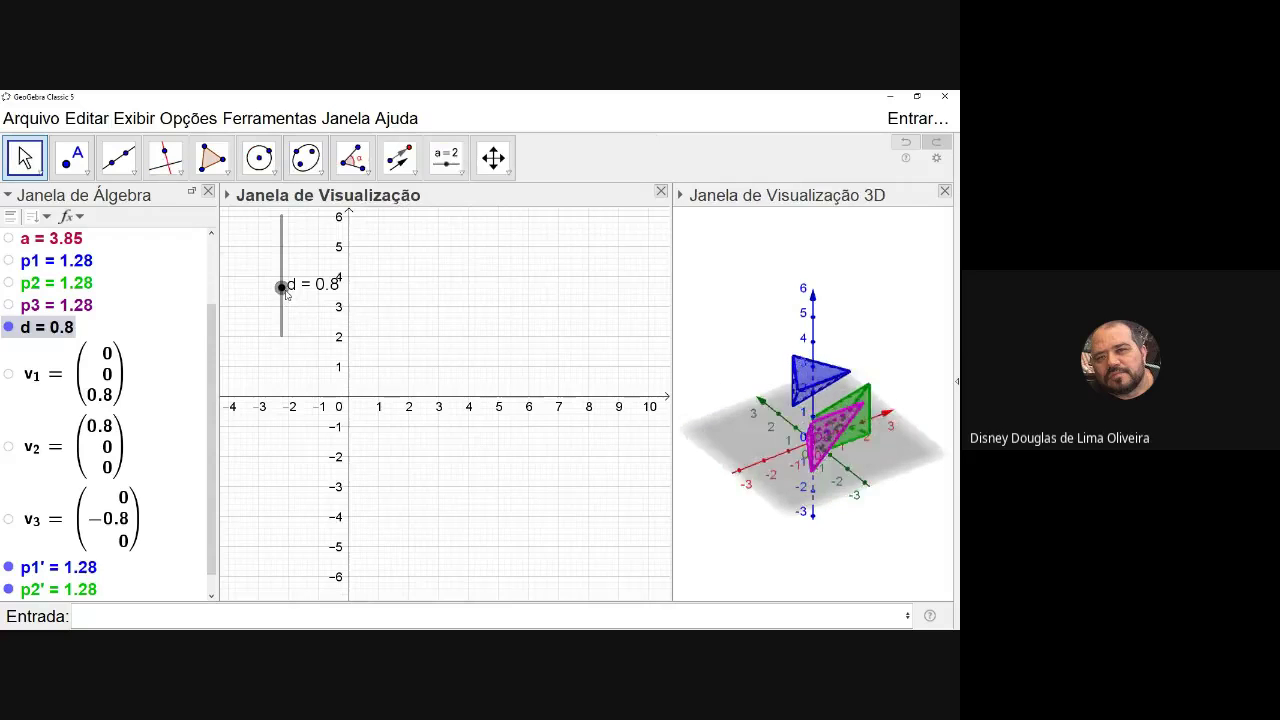
pyautogui.click(336, 374)
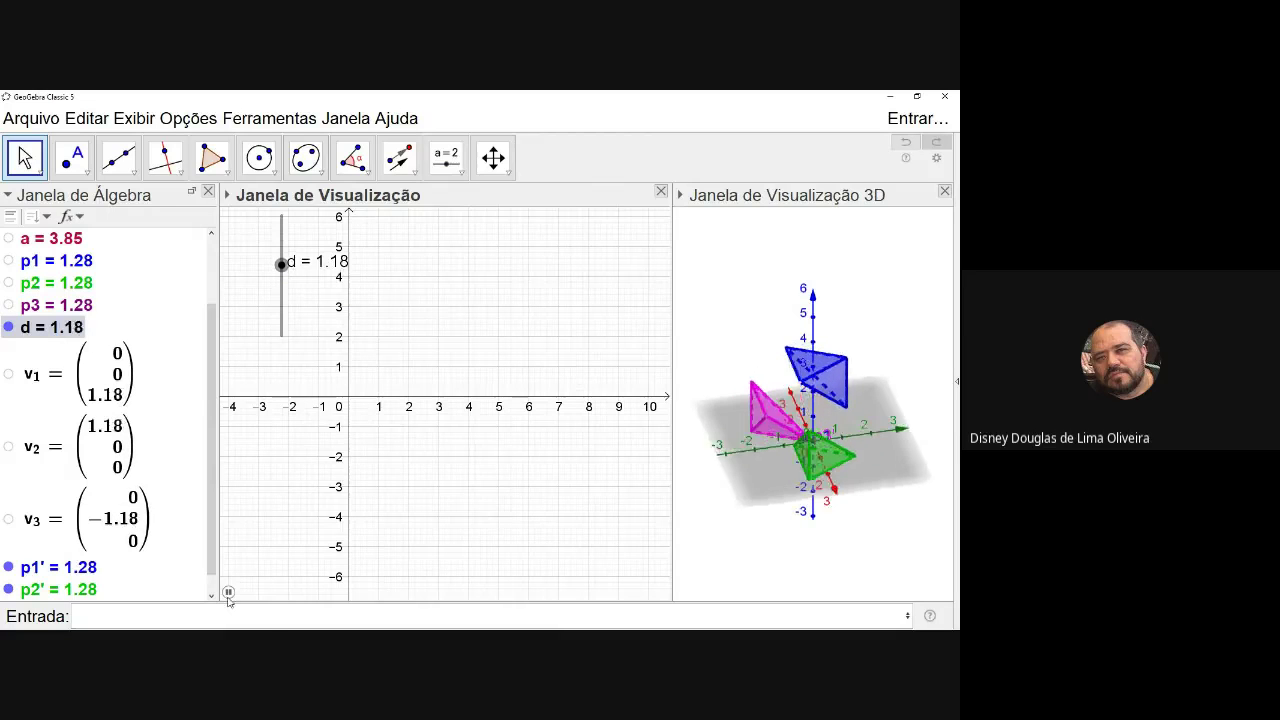
# Pause the animation, set slider d's animation speed to 10 and restart it.
pyautogui.click(229, 591)
pyautogui.rightClick(283, 262)
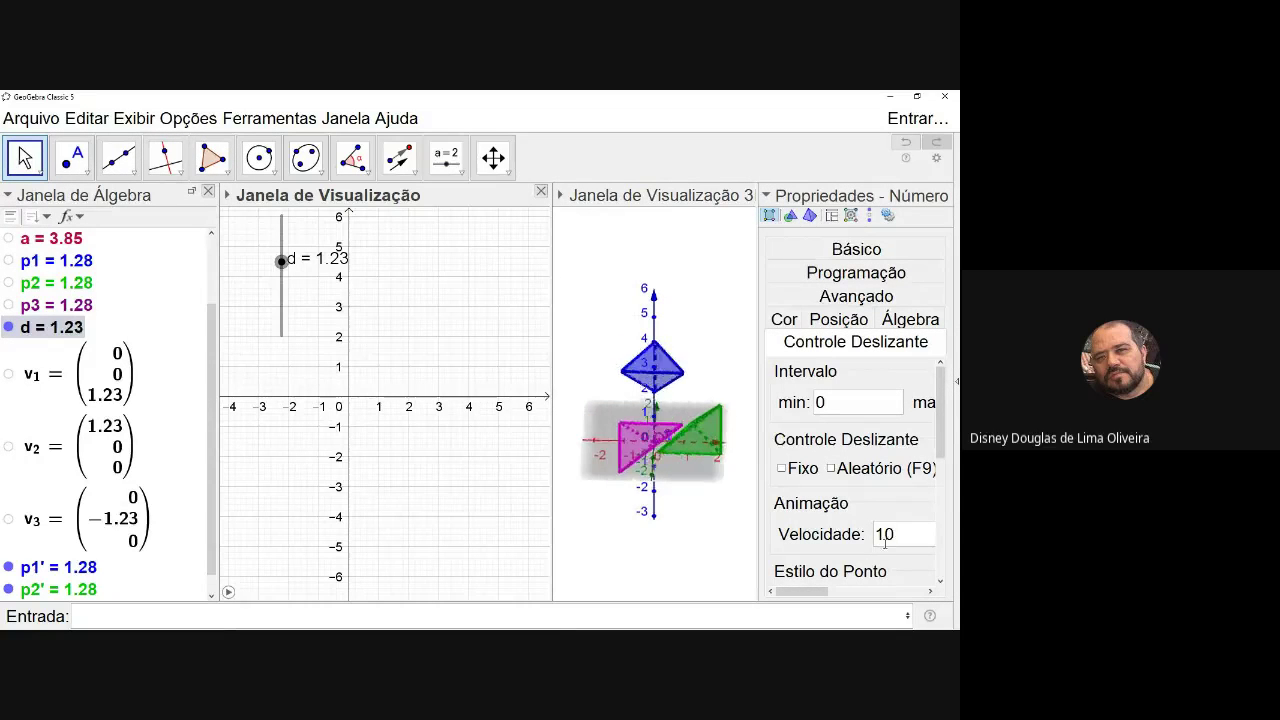
pyautogui.click(944, 193)
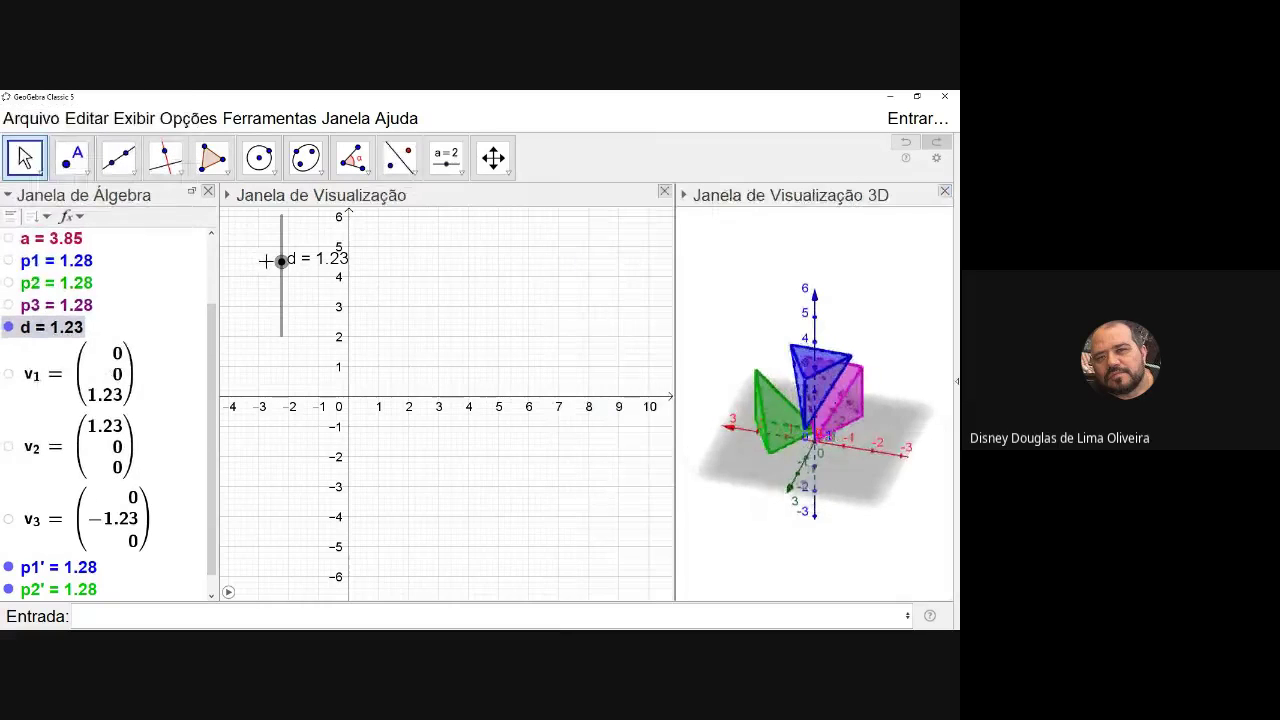
pyautogui.rightClick(282, 262)
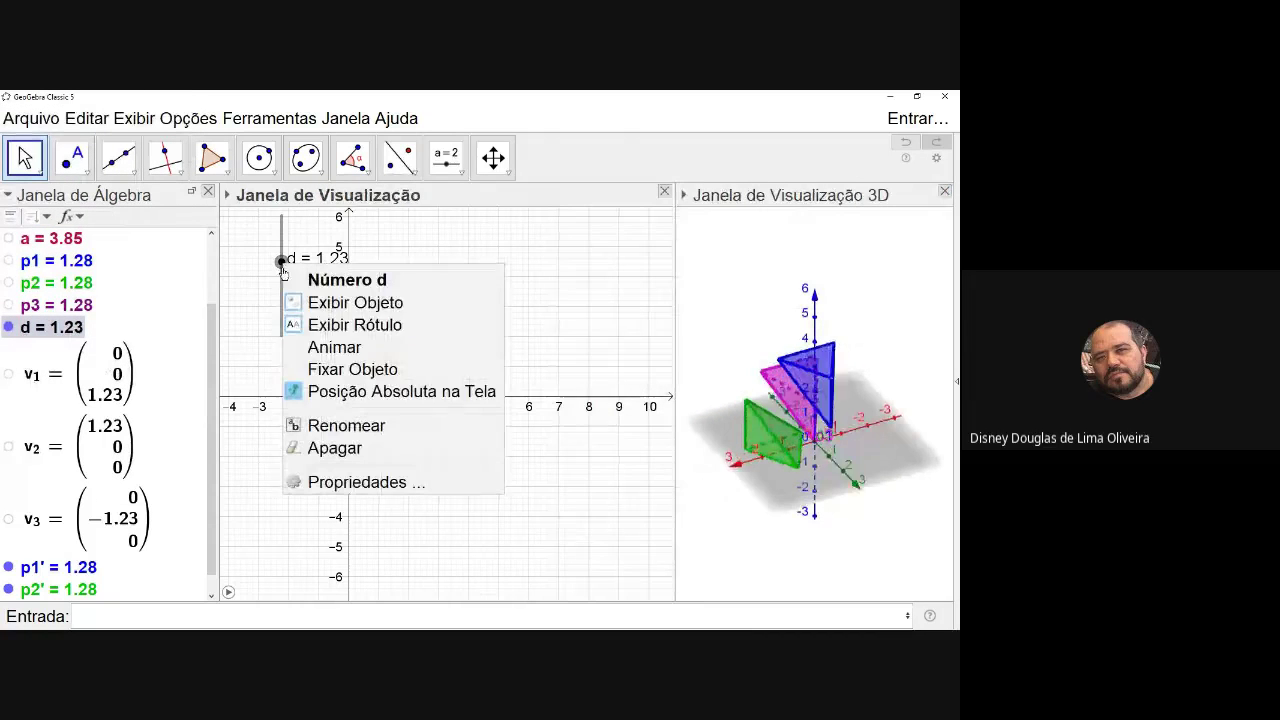
pyautogui.click(336, 350)
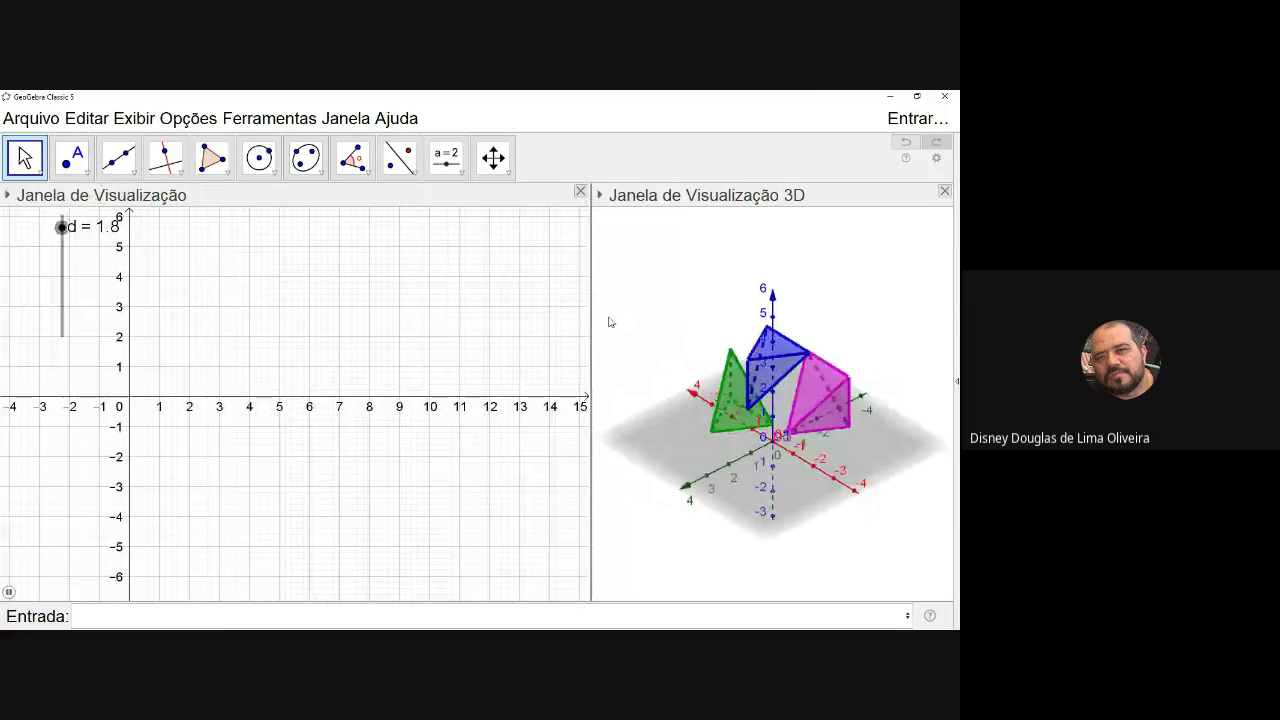
# Widen the 3D view to fill most of the window and hide its base plane.
pyautogui.moveTo(591, 314); pyautogui.dragTo(198, 324)
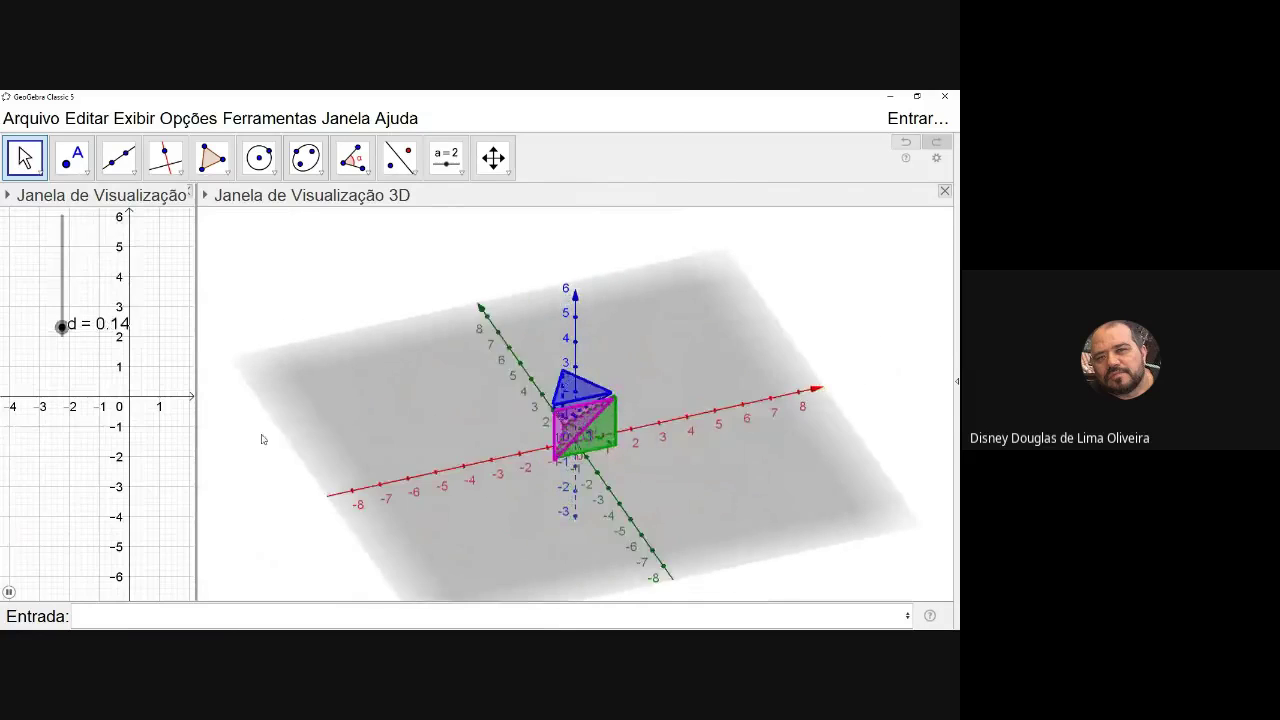
pyautogui.click(366, 443)
pyautogui.rightClick(546, 537)
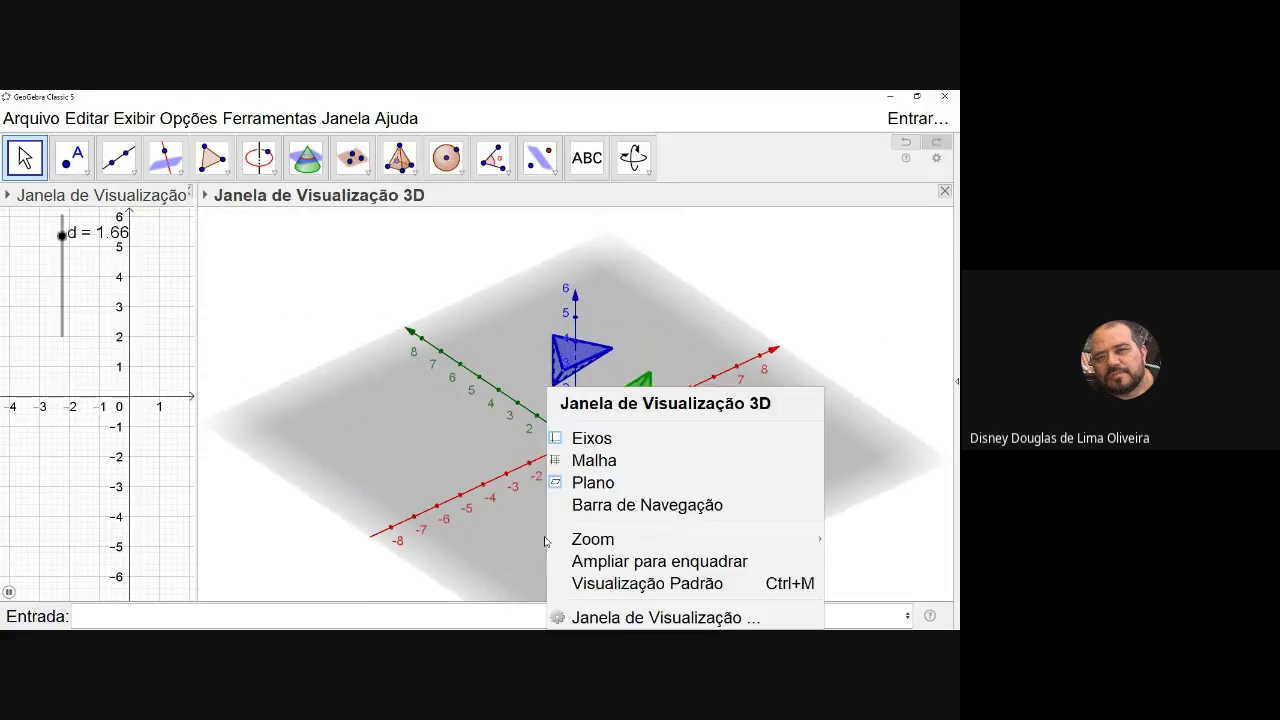
pyautogui.click(595, 482)
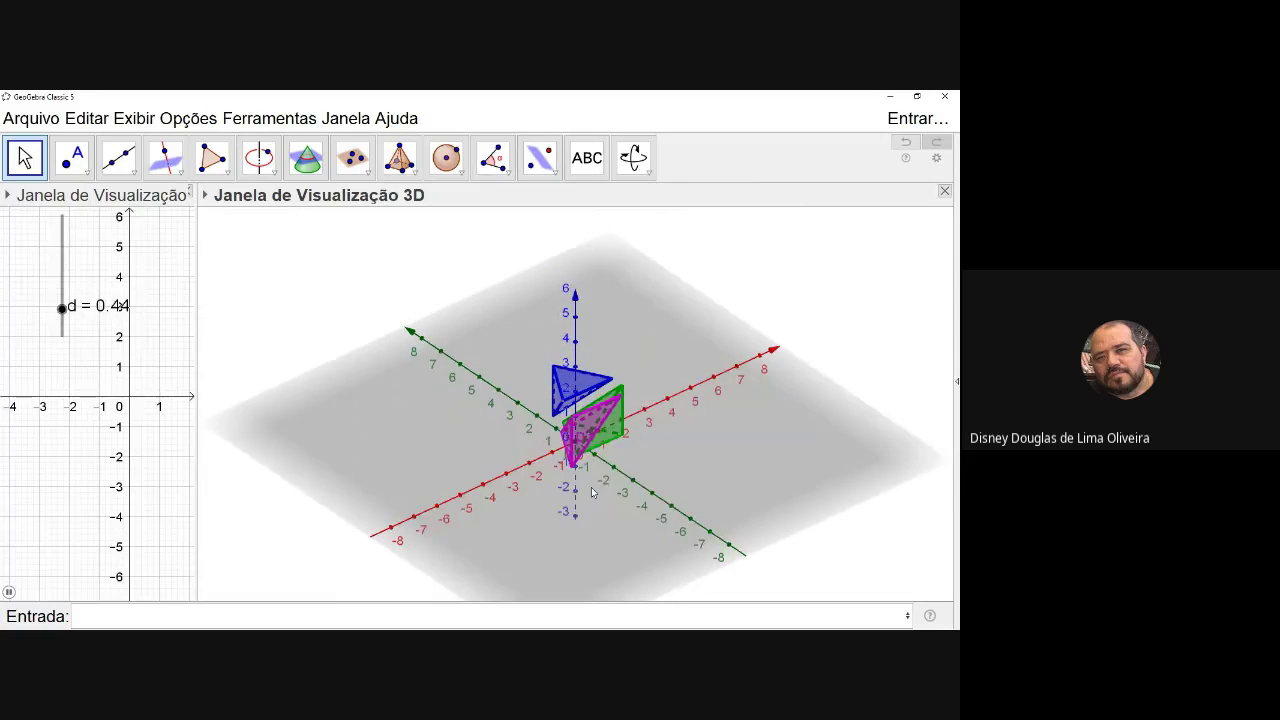
# Examine the animated separation and rejoining of the three pyramids from different angles and distances.
pyautogui.scroll(5, 573, 425)
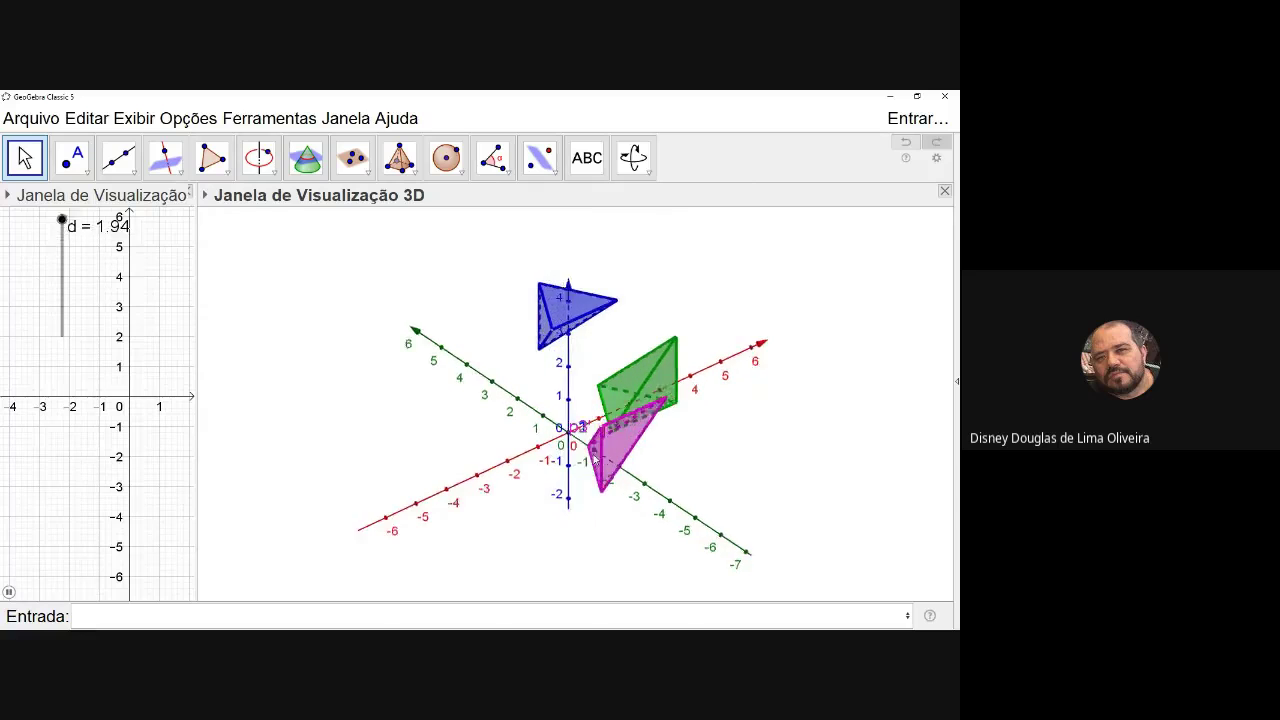
pyautogui.scroll(2, 573, 425)
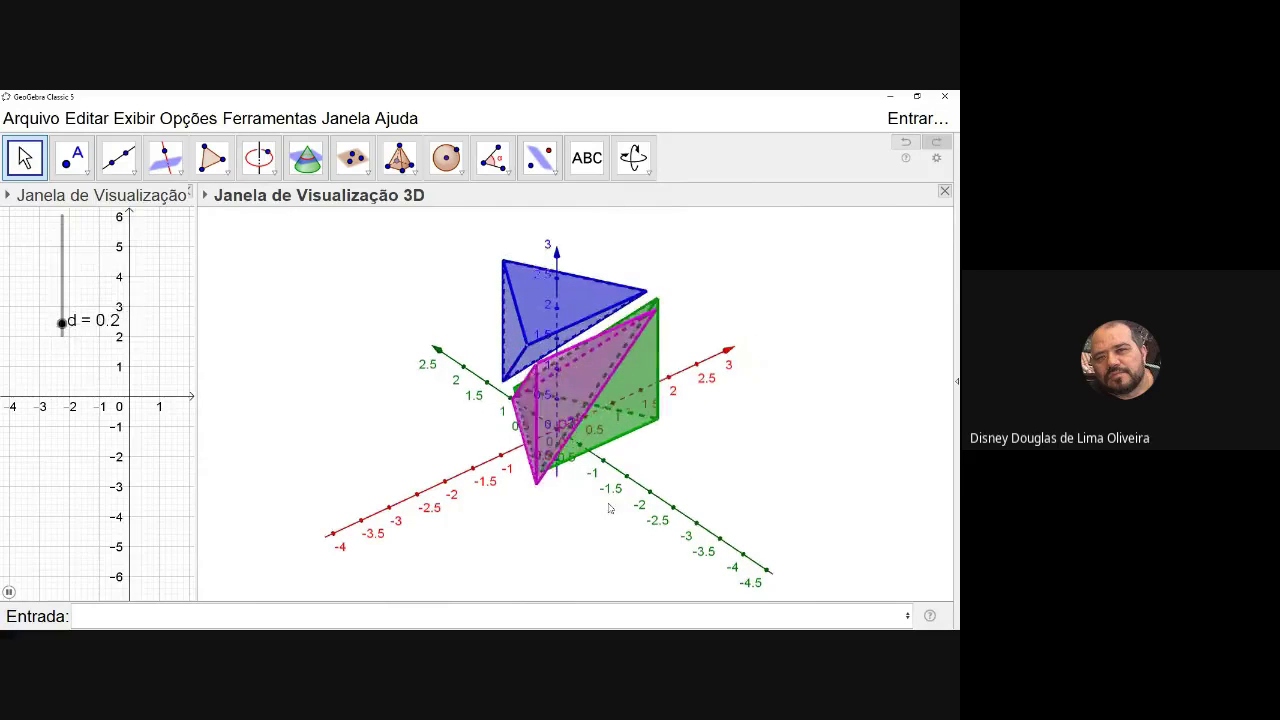
pyautogui.moveTo(462, 510); pyautogui.dragTo(414, 523)
pyautogui.moveTo(460, 445); pyautogui.dragTo(380, 423)
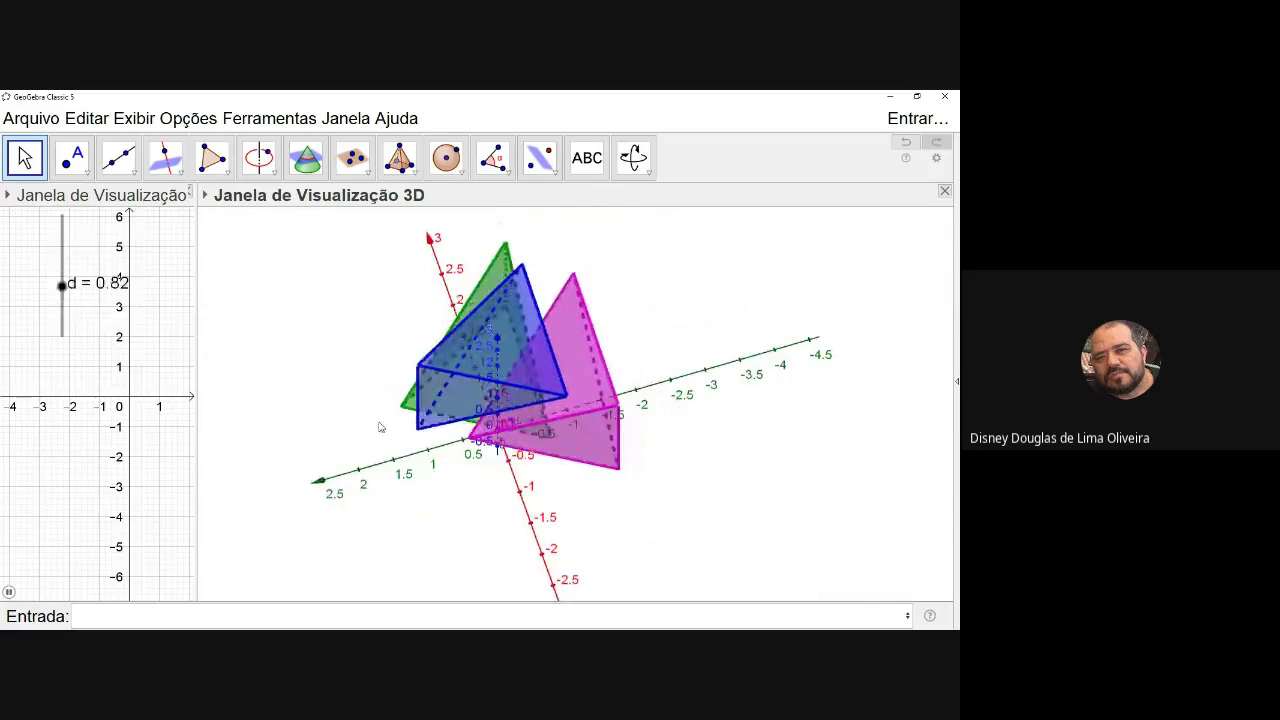
pyautogui.scroll(-5, 380, 425)
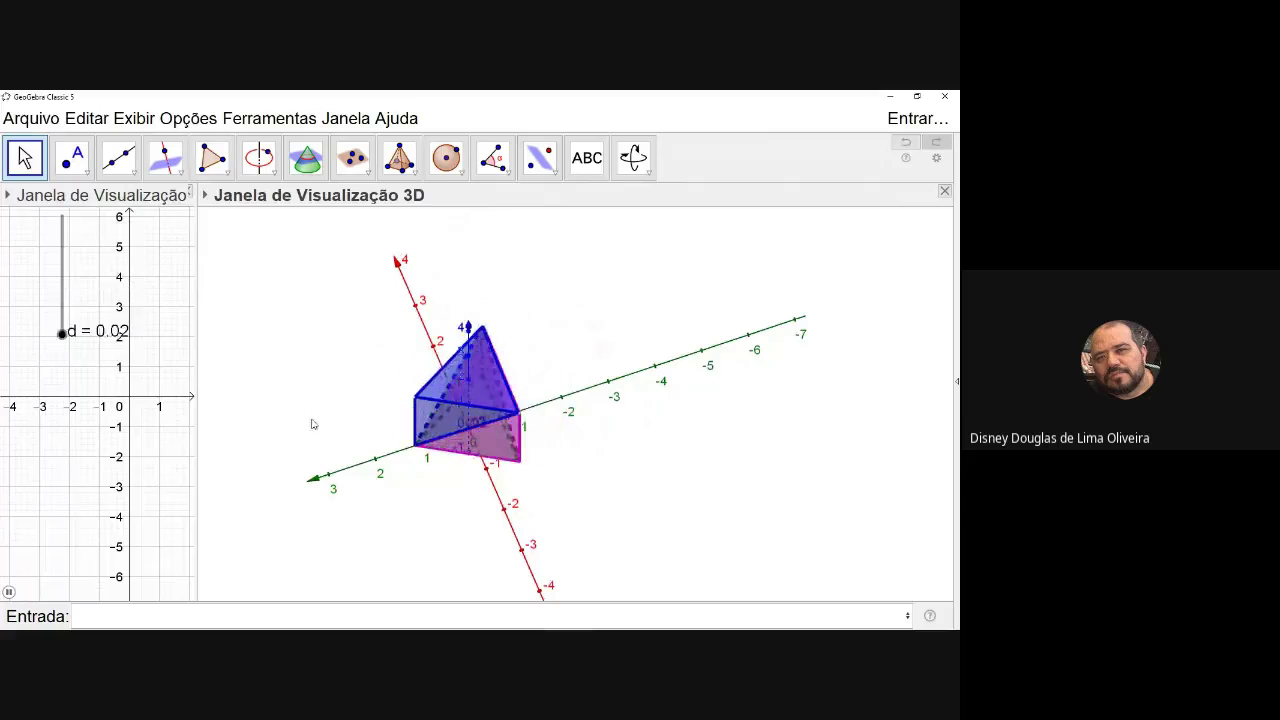
# View the animated pyramids from another angle and pause slider d's animation.
pyautogui.moveTo(312, 424); pyautogui.dragTo(404, 521)
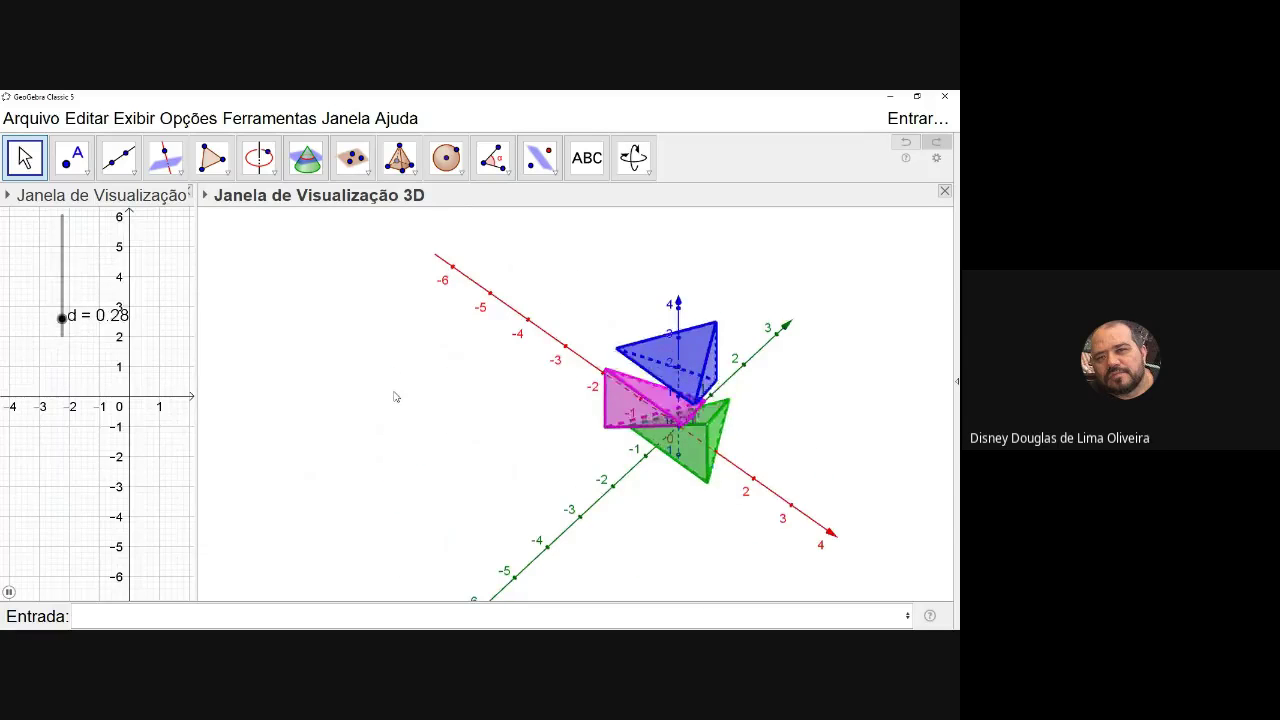
pyautogui.click(11, 592)
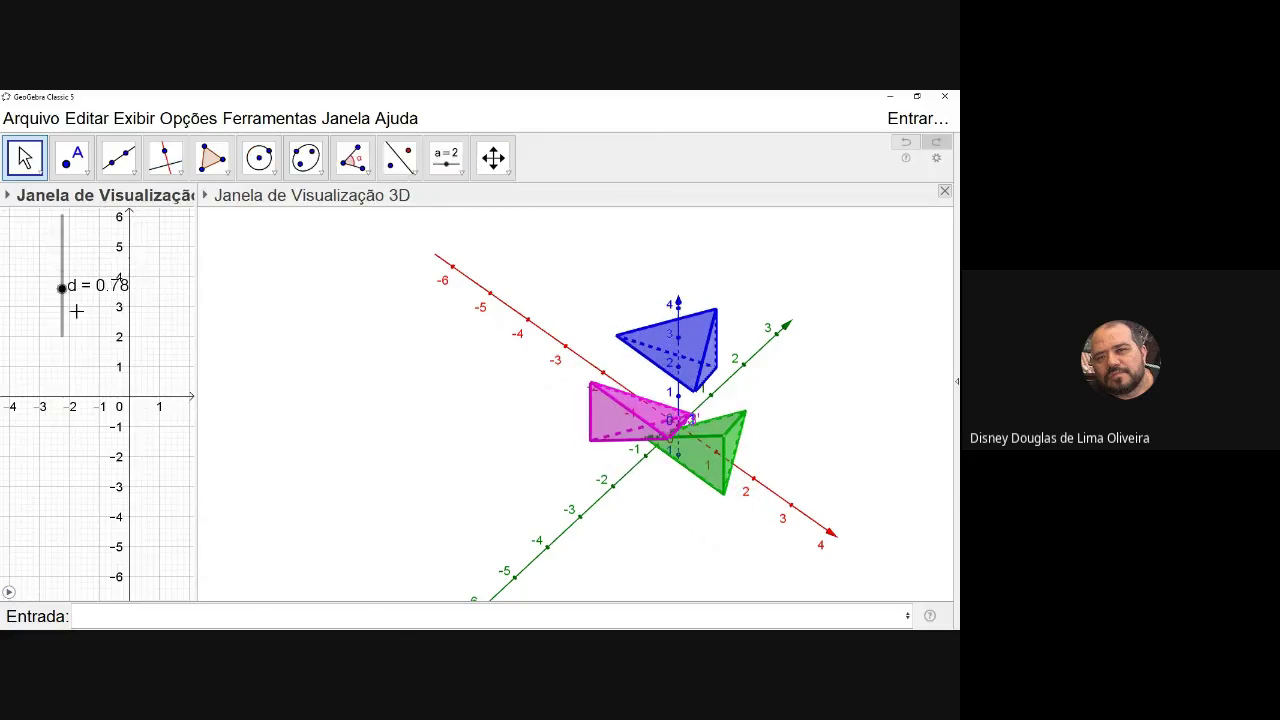
pyautogui.click(127, 118)
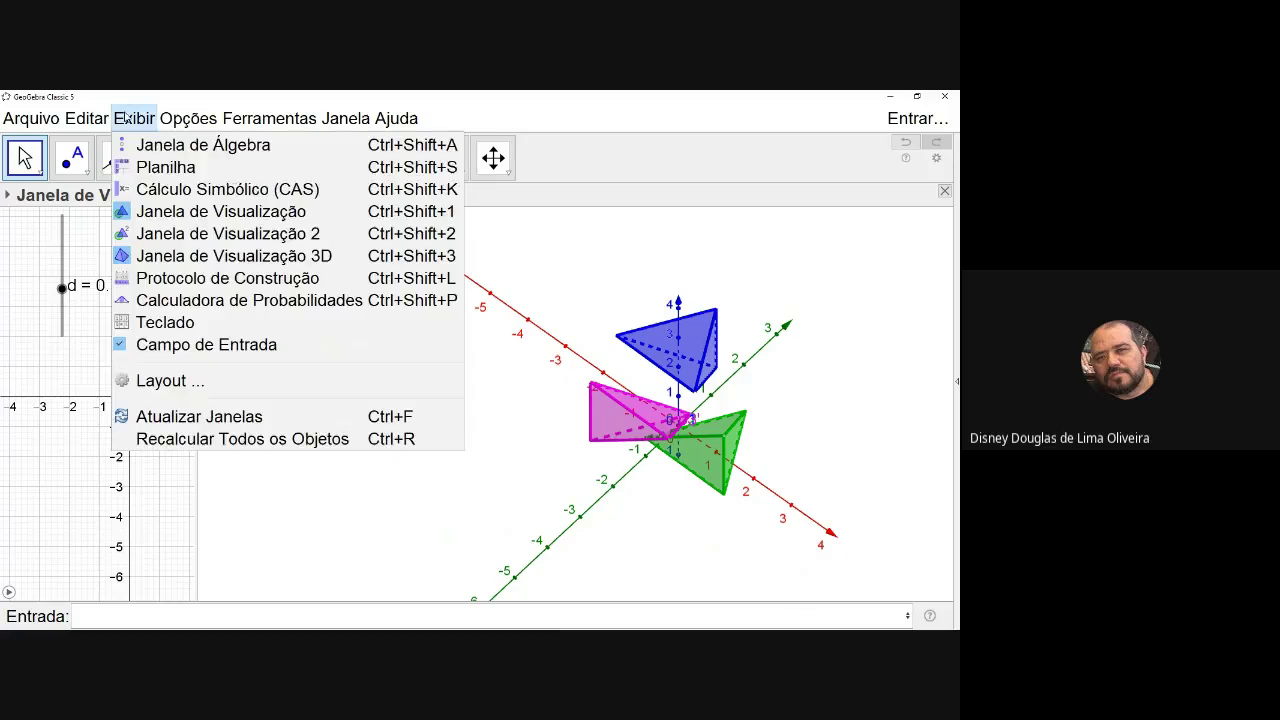
pyautogui.click(200, 211)
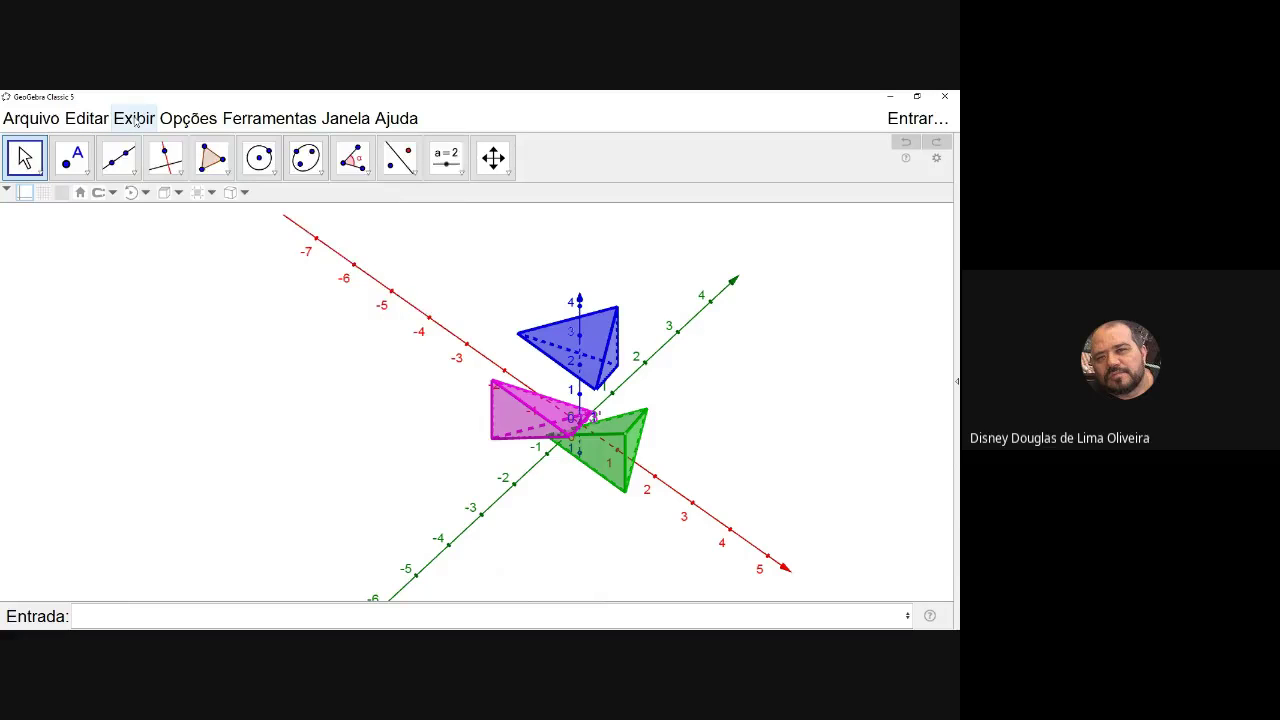
pyautogui.click(136, 120)
pyautogui.click(171, 209)
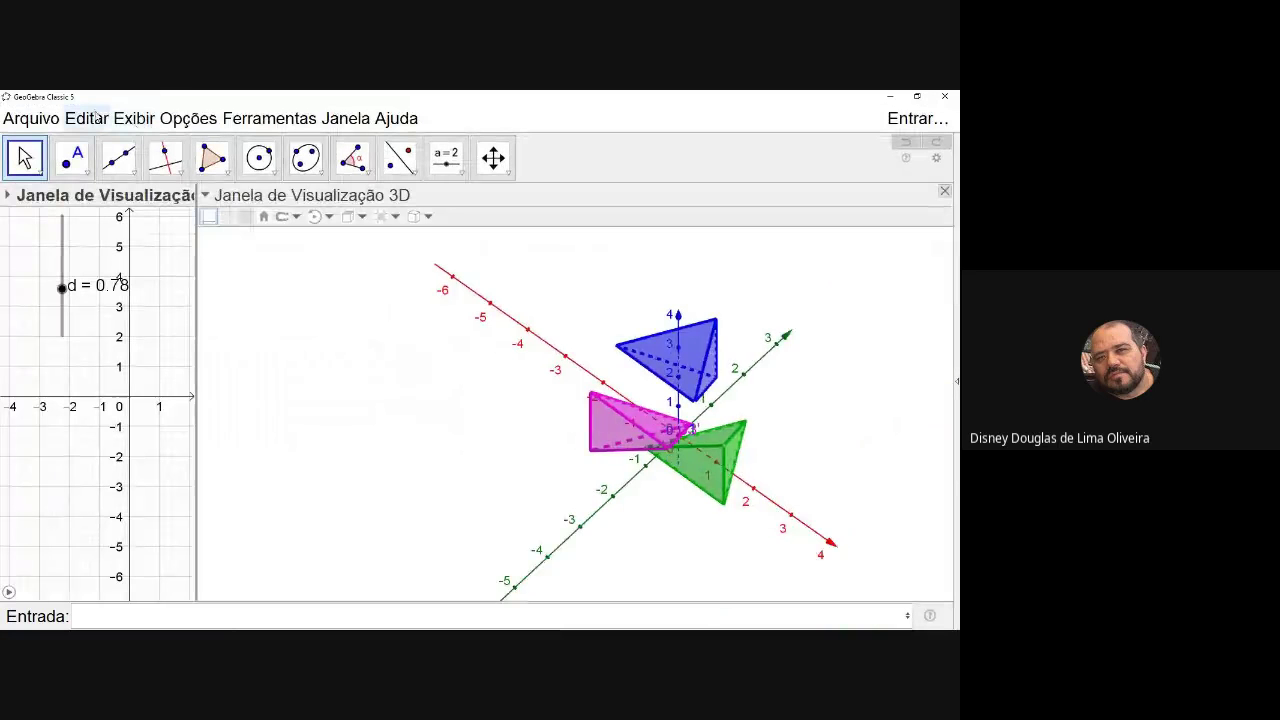
# Show the Algebra view beside the graphics views, down to the translated pyramids' entries.
pyautogui.click(129, 121)
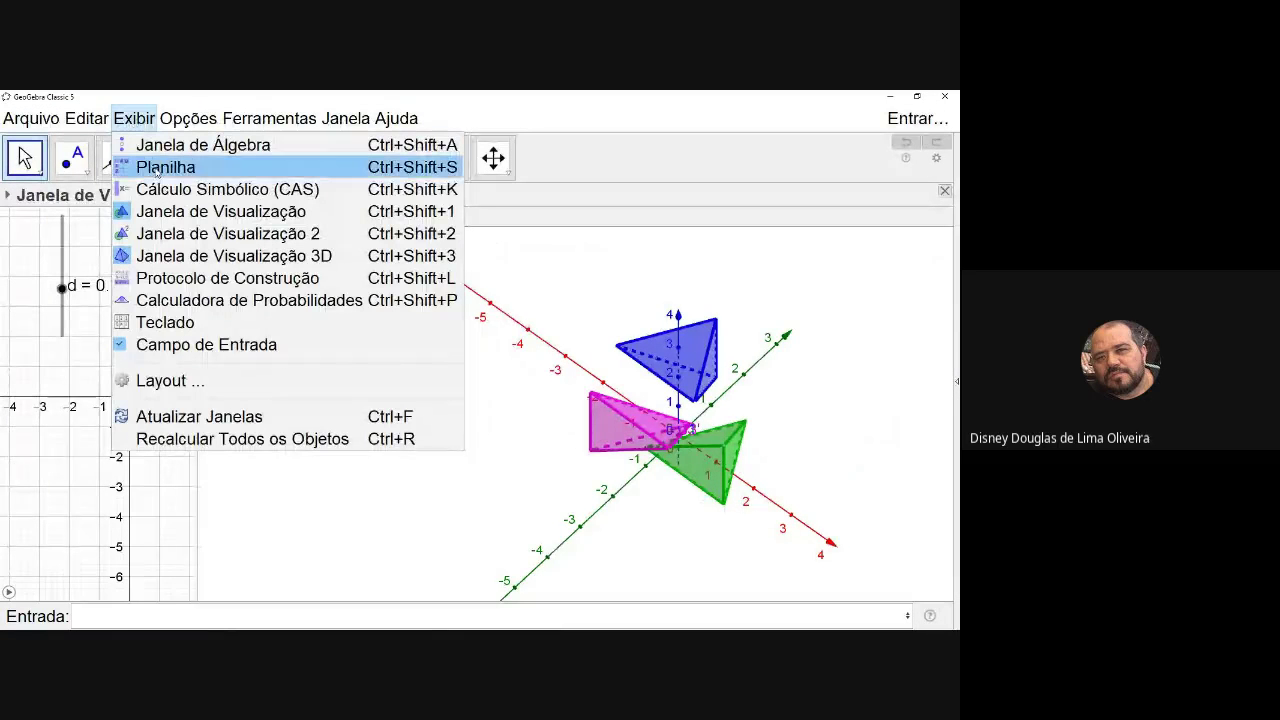
pyautogui.click(185, 146)
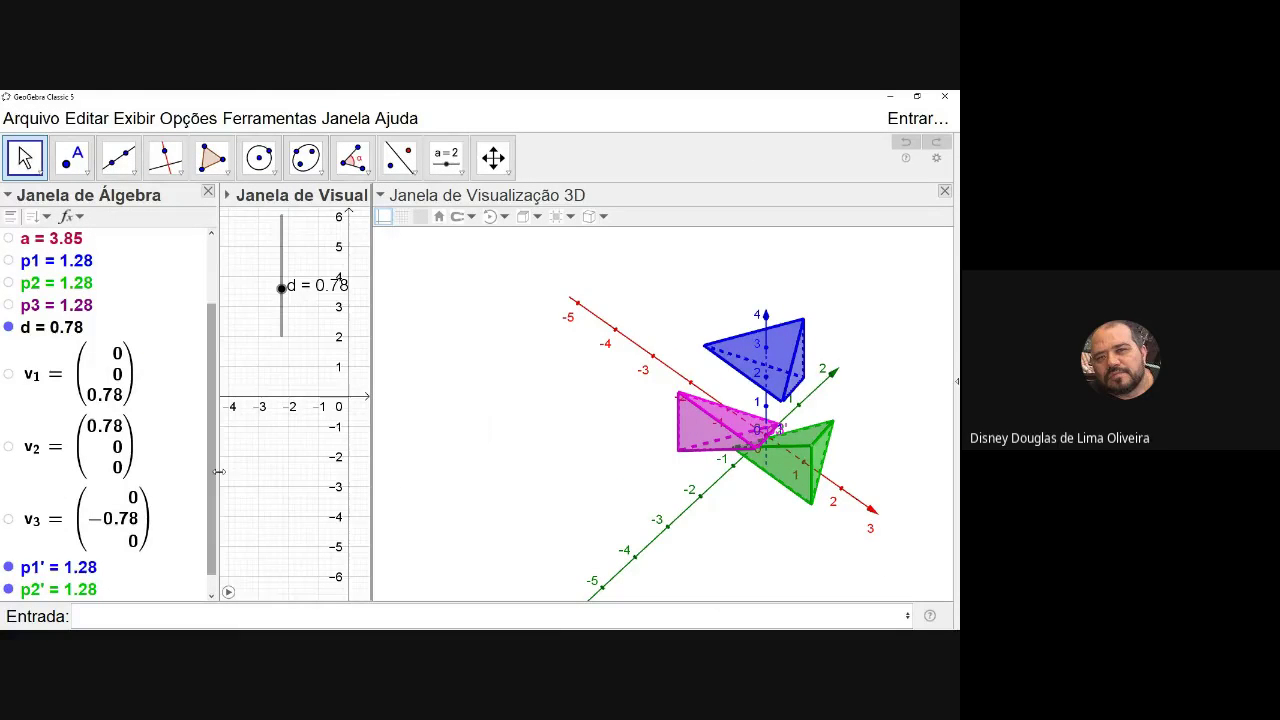
pyautogui.scroll(-1, 195, 510)
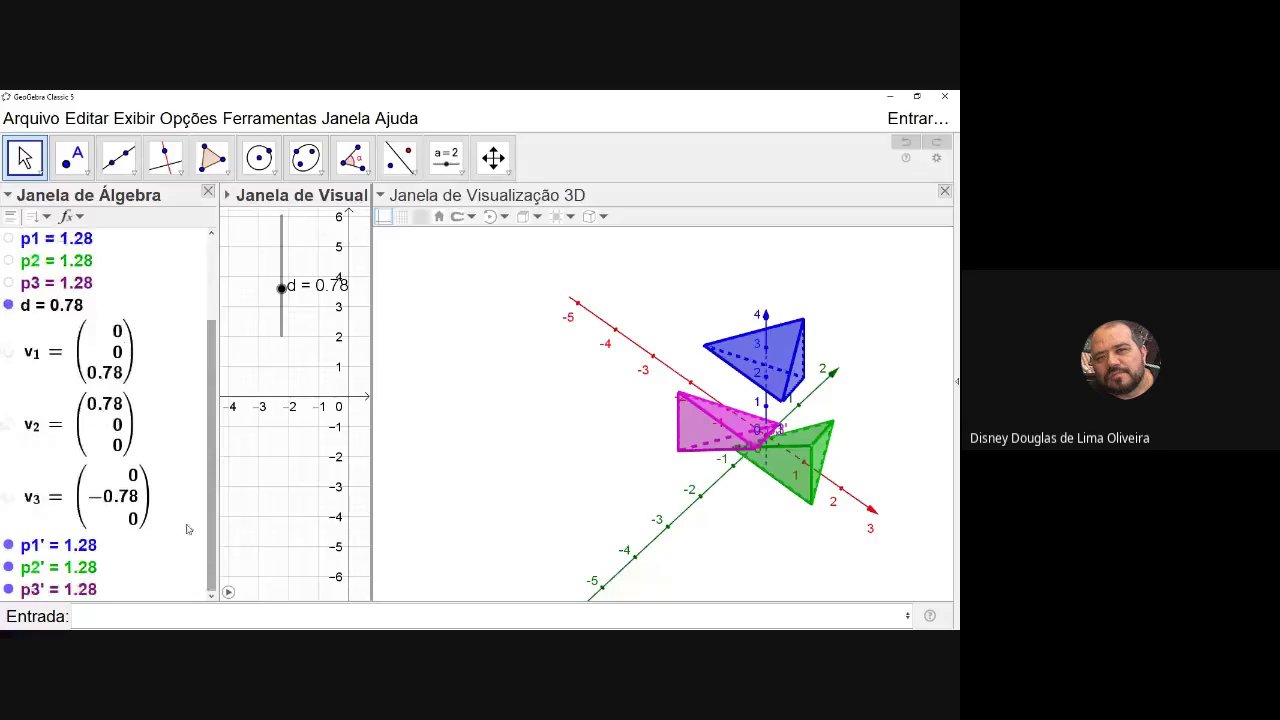
# Hide pyramid p3' while moving slider d to 0.5, and restore it with p2' hidden in its place.
pyautogui.click(8, 590)
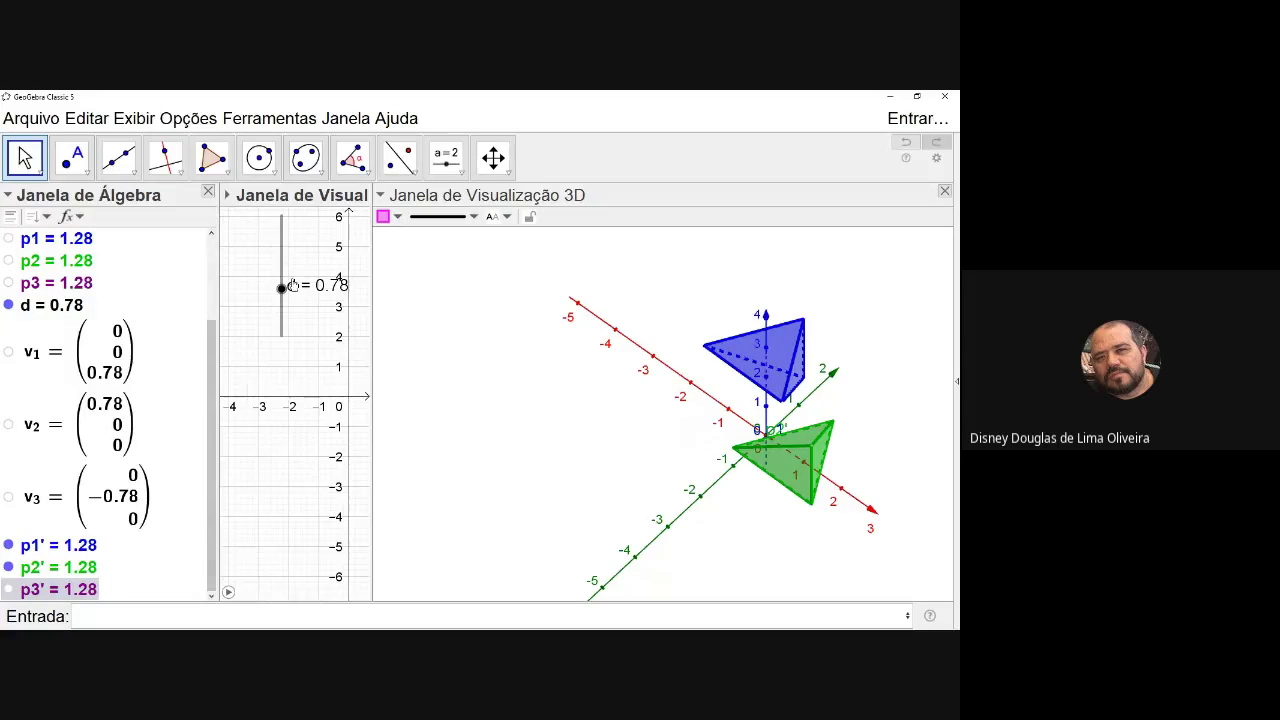
pyautogui.moveTo(292, 286)
pyautogui.mouseDown()
pyautogui.moveTo(283, 362)
pyautogui.moveTo(284, 284)
pyautogui.moveTo(281, 305)
pyautogui.mouseUp()
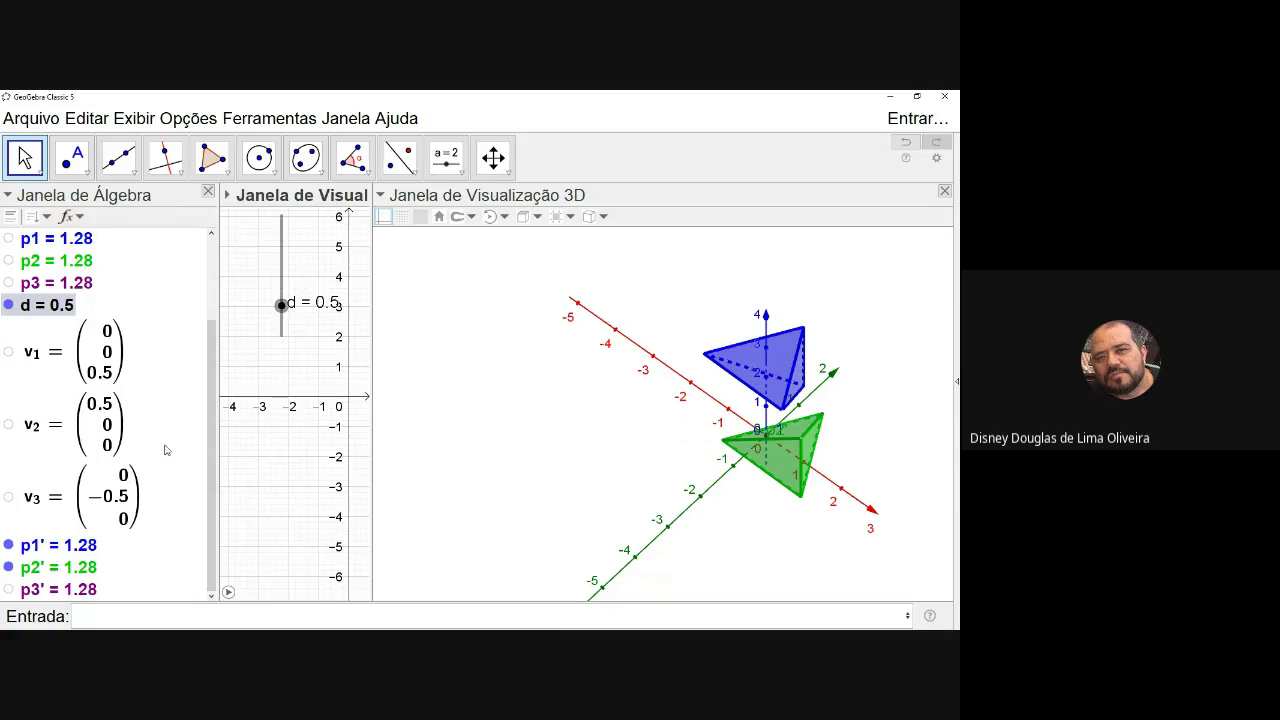
pyautogui.click(8, 590)
pyautogui.click(9, 567)
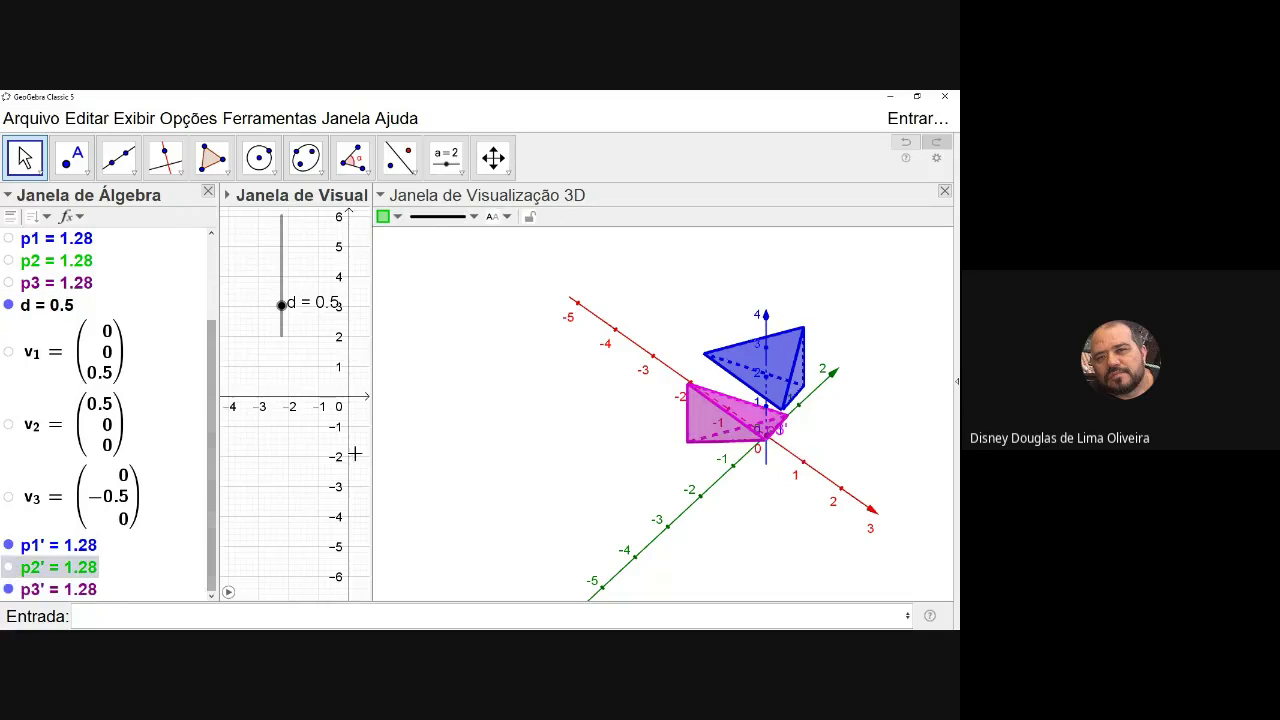
# Set slider d to 0 and examine the joined blue and magenta pyramids from different angles.
pyautogui.moveTo(281, 305); pyautogui.dragTo(284, 364)
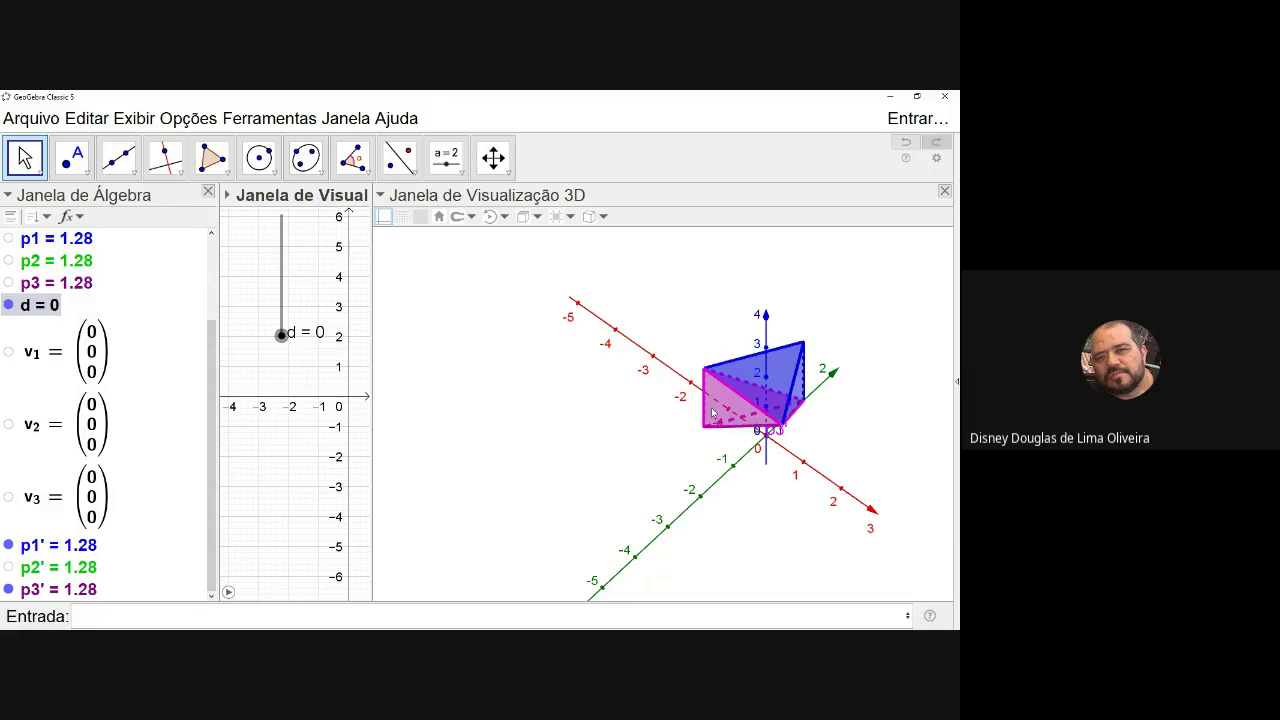
pyautogui.moveTo(718, 455)
pyautogui.mouseDown()
pyautogui.moveTo(683, 406)
pyautogui.moveTo(739, 424)
pyautogui.moveTo(726, 491)
pyautogui.moveTo(729, 445)
pyautogui.mouseUp()
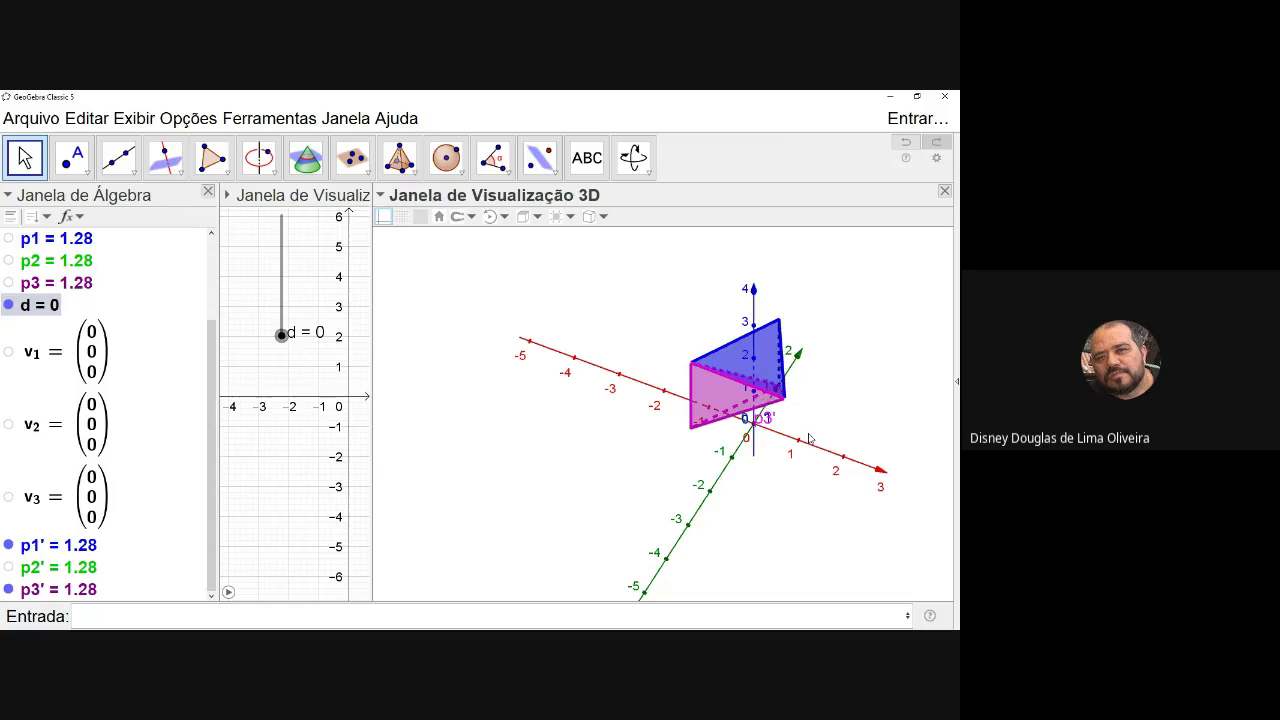
pyautogui.moveTo(810, 438); pyautogui.dragTo(679, 424)
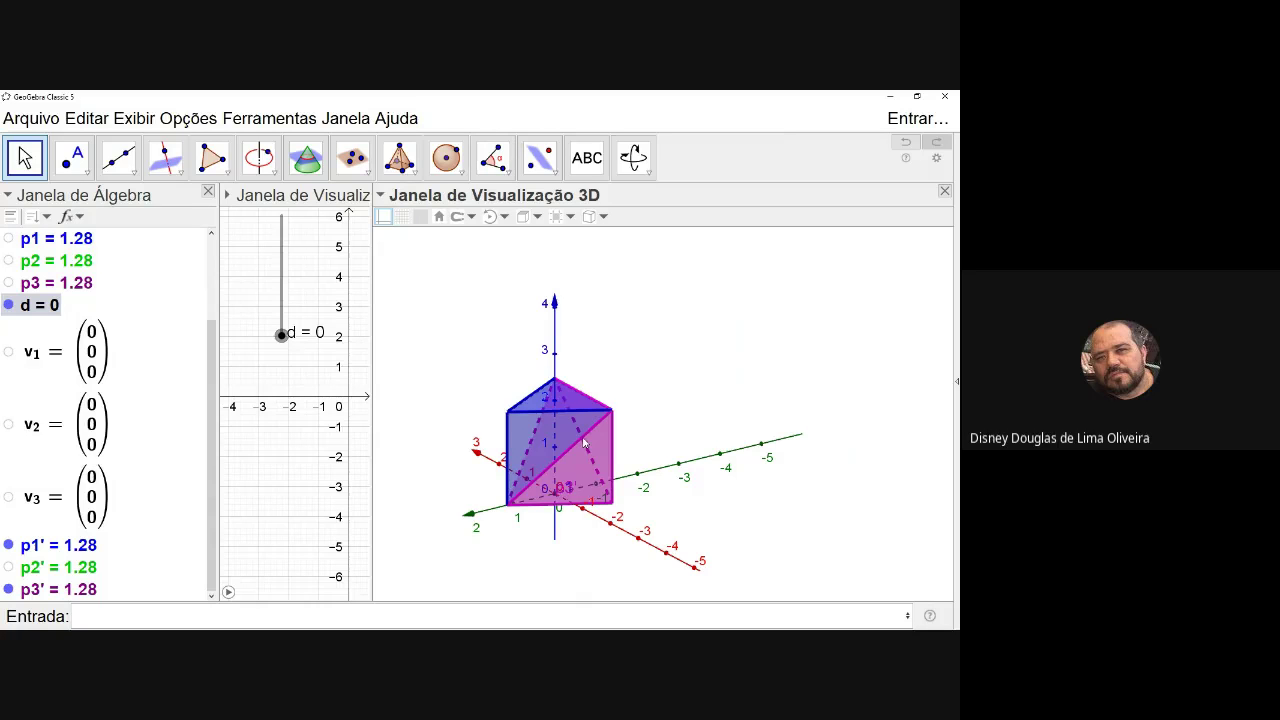
pyautogui.moveTo(585, 443)
pyautogui.mouseDown(button='right')
pyautogui.moveTo(552, 441)
pyautogui.moveTo(584, 441)
pyautogui.moveTo(593, 419)
pyautogui.moveTo(615, 419)
pyautogui.moveTo(570, 428)
pyautogui.mouseUp(button='right')
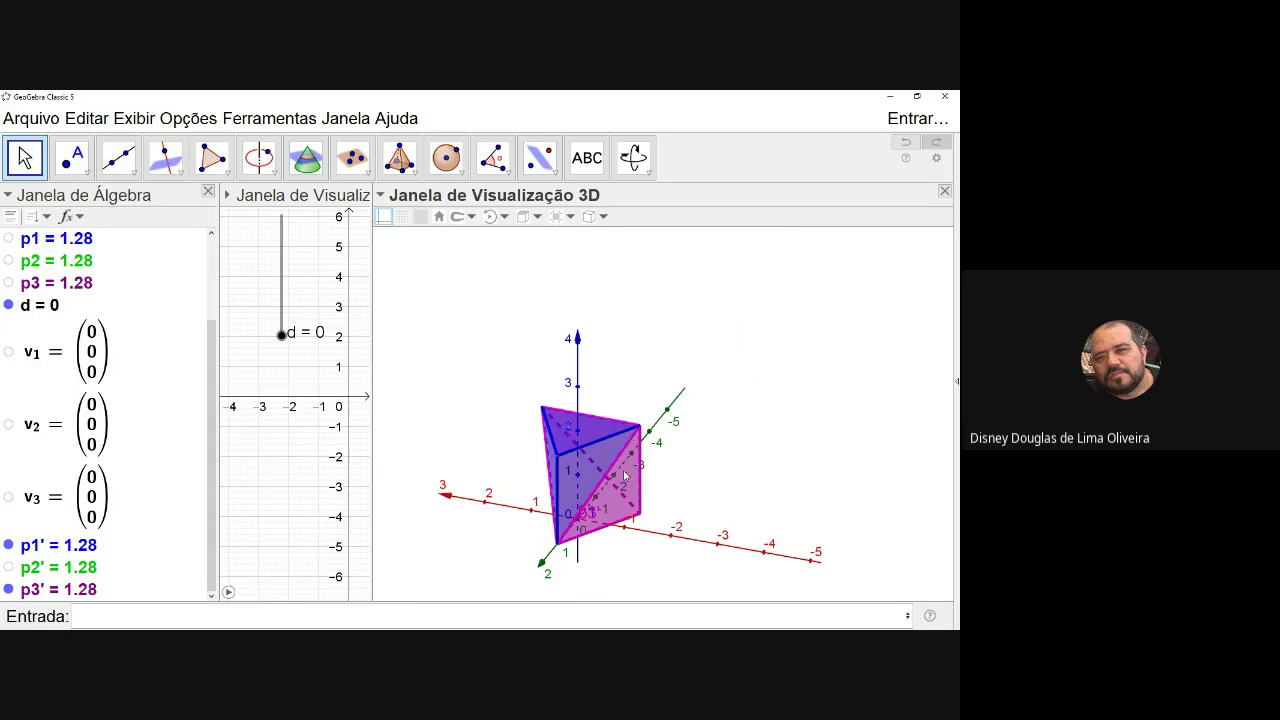
pyautogui.moveTo(624, 476); pyautogui.dragTo(568, 495, button='right')
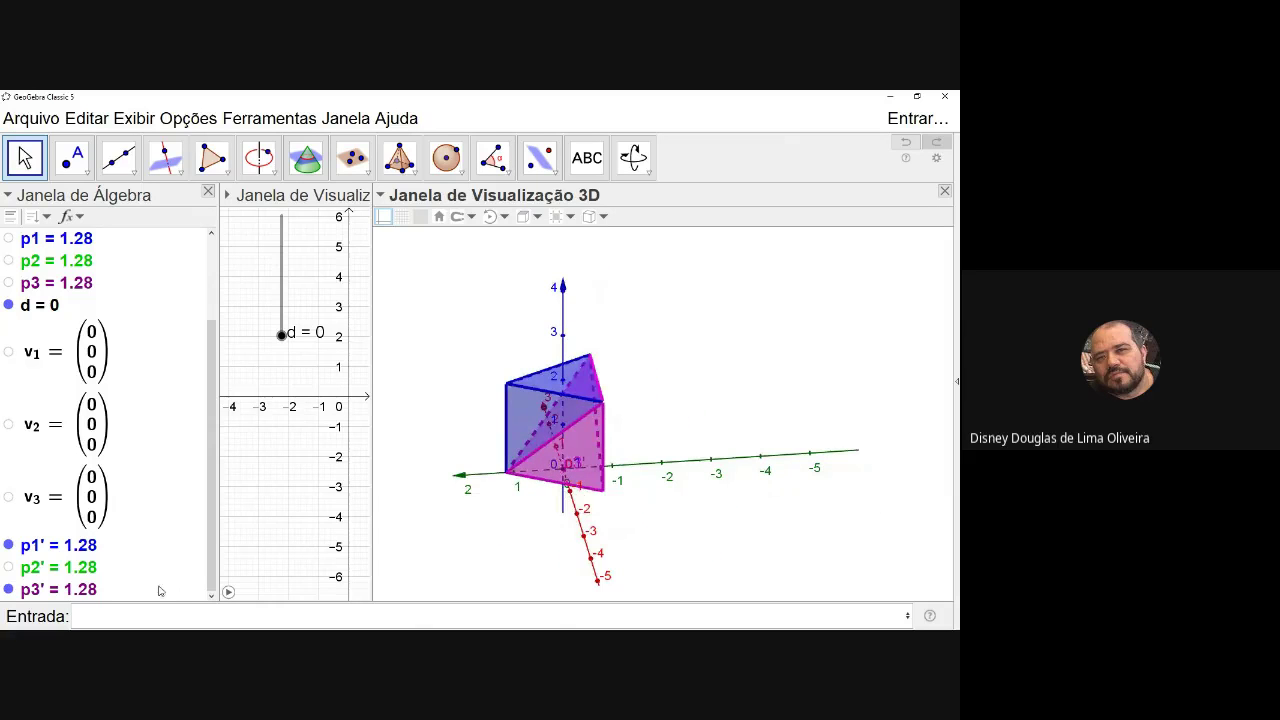
# Hide pyramid p1', show p2' again and examine the joined green and magenta pyramids from different angles.
pyautogui.click(9, 545)
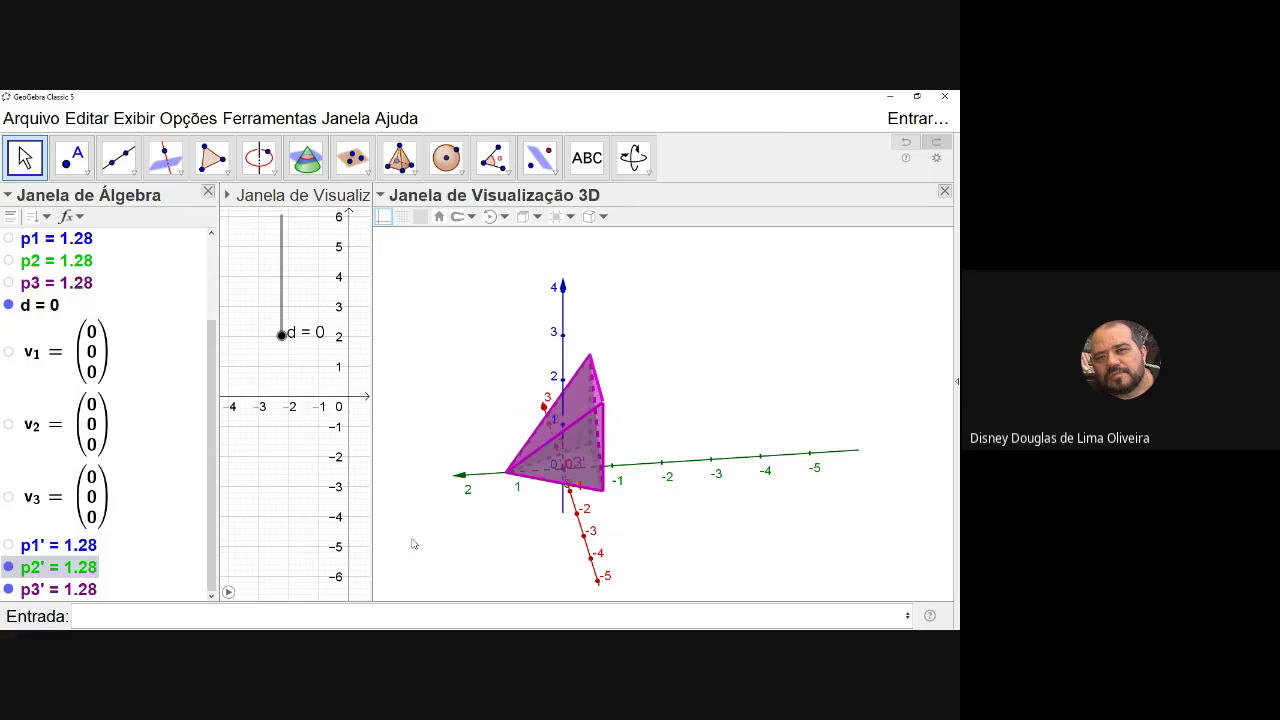
pyautogui.moveTo(434, 539)
pyautogui.mouseDown(button='right')
pyautogui.moveTo(369, 546)
pyautogui.moveTo(391, 531)
pyautogui.moveTo(418, 537)
pyautogui.mouseUp(button='right')
pyautogui.moveTo(566, 500); pyautogui.dragTo(627, 495, button='right')
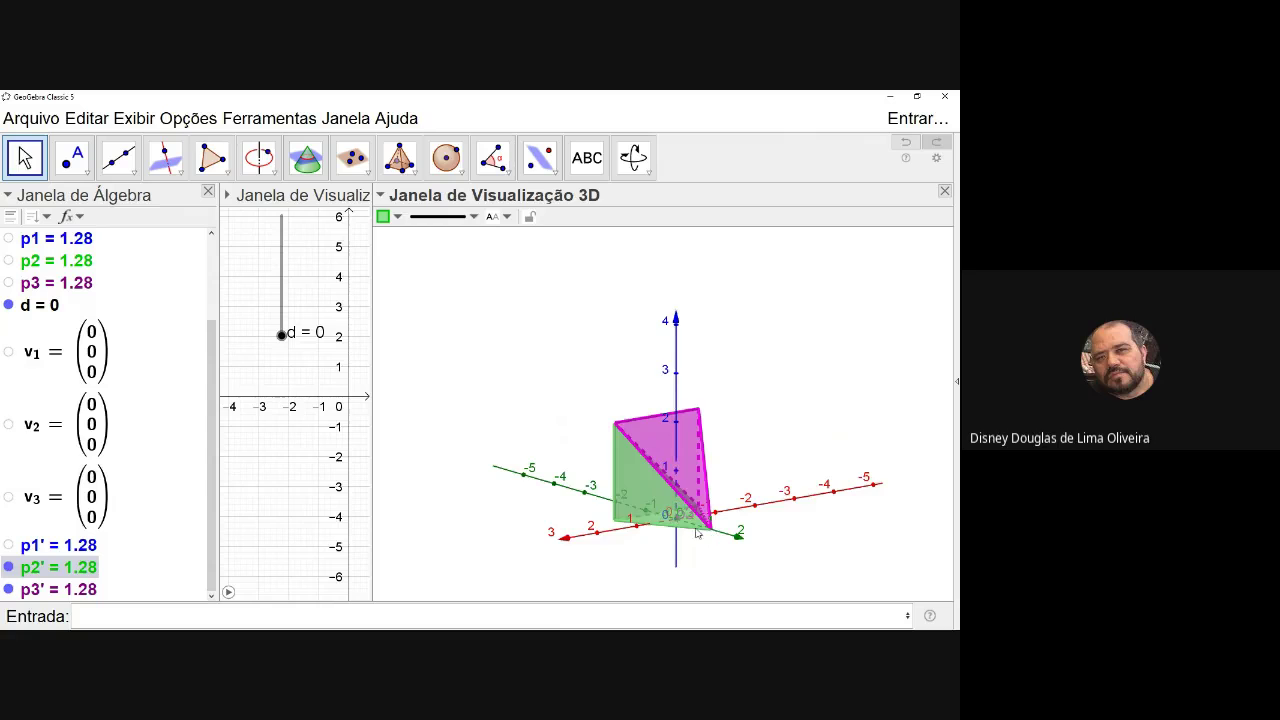
pyautogui.moveTo(697, 533); pyautogui.dragTo(600, 518, button='right')
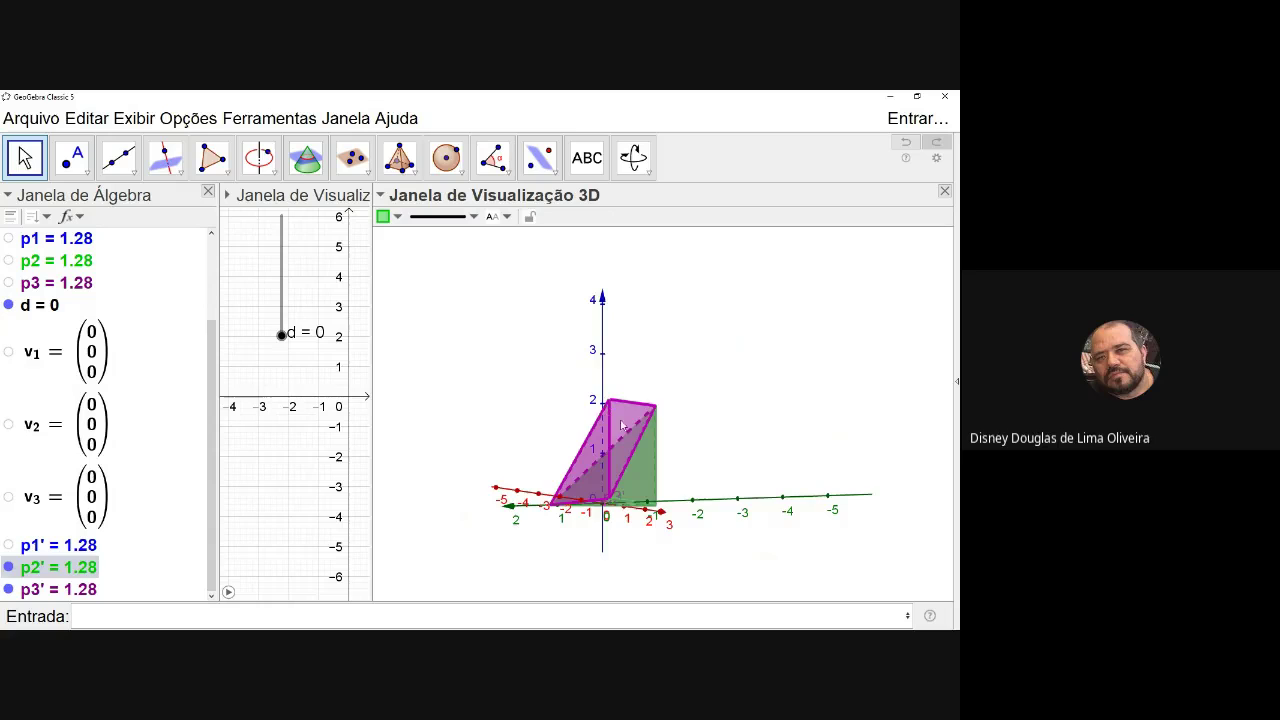
pyautogui.moveTo(624, 441); pyautogui.dragTo(677, 487, button='right')
pyautogui.moveTo(675, 545); pyautogui.dragTo(618, 537, button='right')
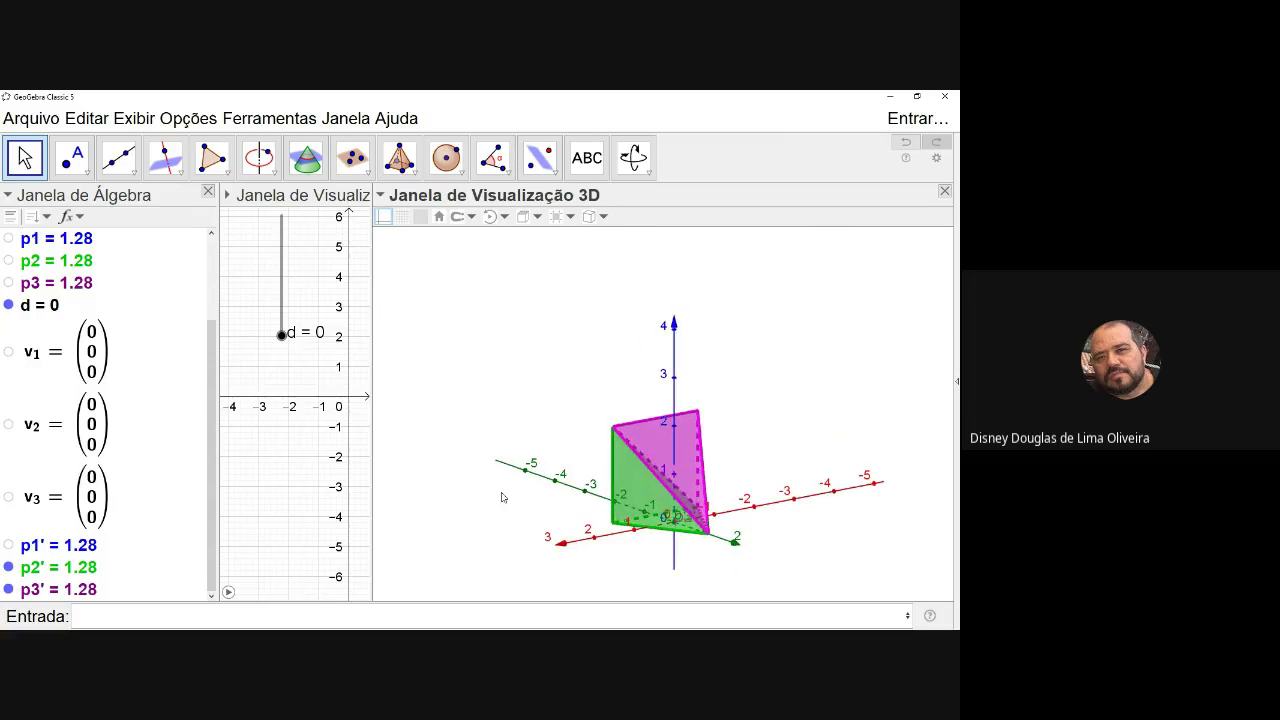
# Separate the green and magenta pyramids by moving slider d to 0.74, and rejoin them at 0.
pyautogui.moveTo(281, 334); pyautogui.dragTo(379, 288)
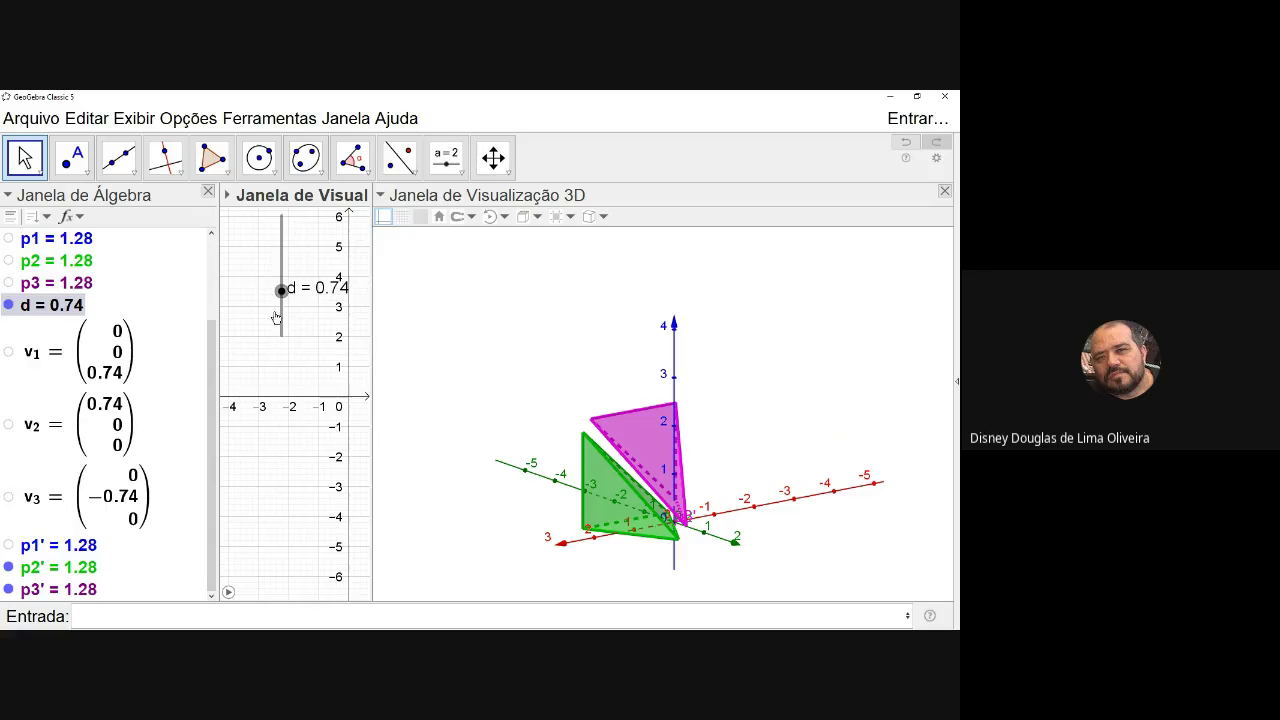
pyautogui.moveTo(283, 290); pyautogui.dragTo(288, 346)
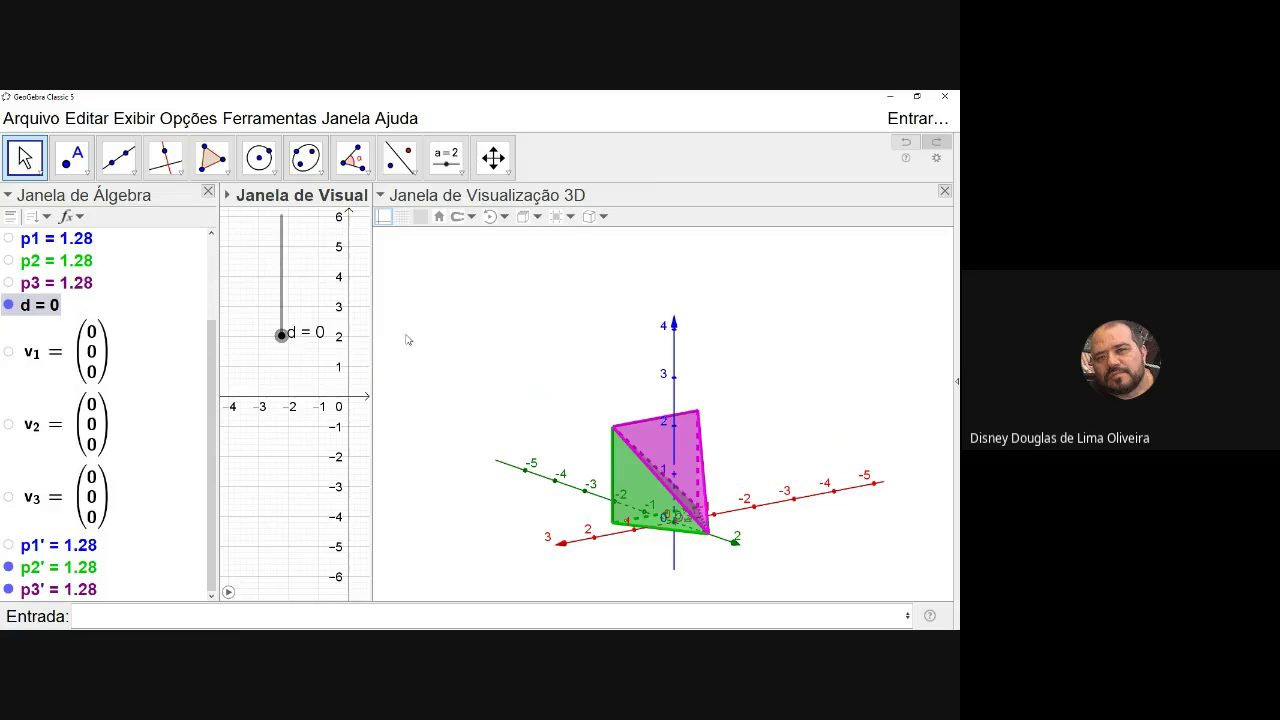
# Show the blue pyramid p1', animate slider d to separate the three pyramids, and pause the animation.
pyautogui.click(10, 547)
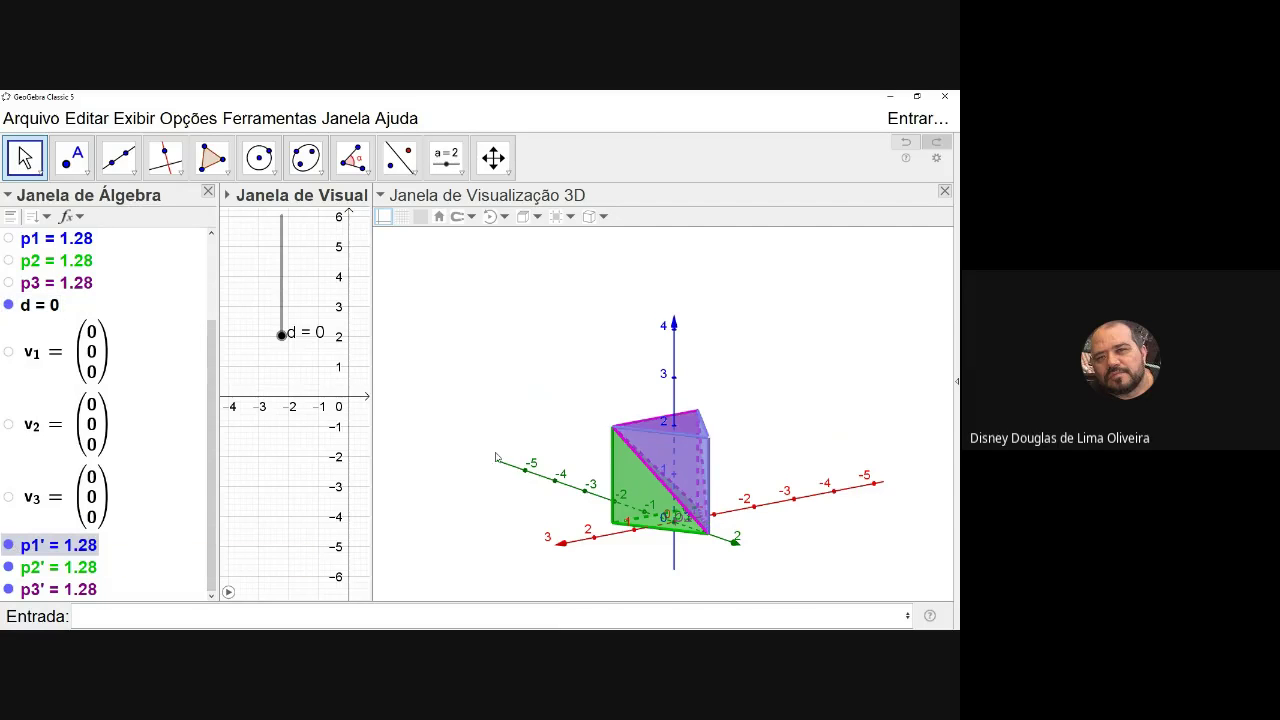
pyautogui.moveTo(491, 463); pyautogui.dragTo(617, 478)
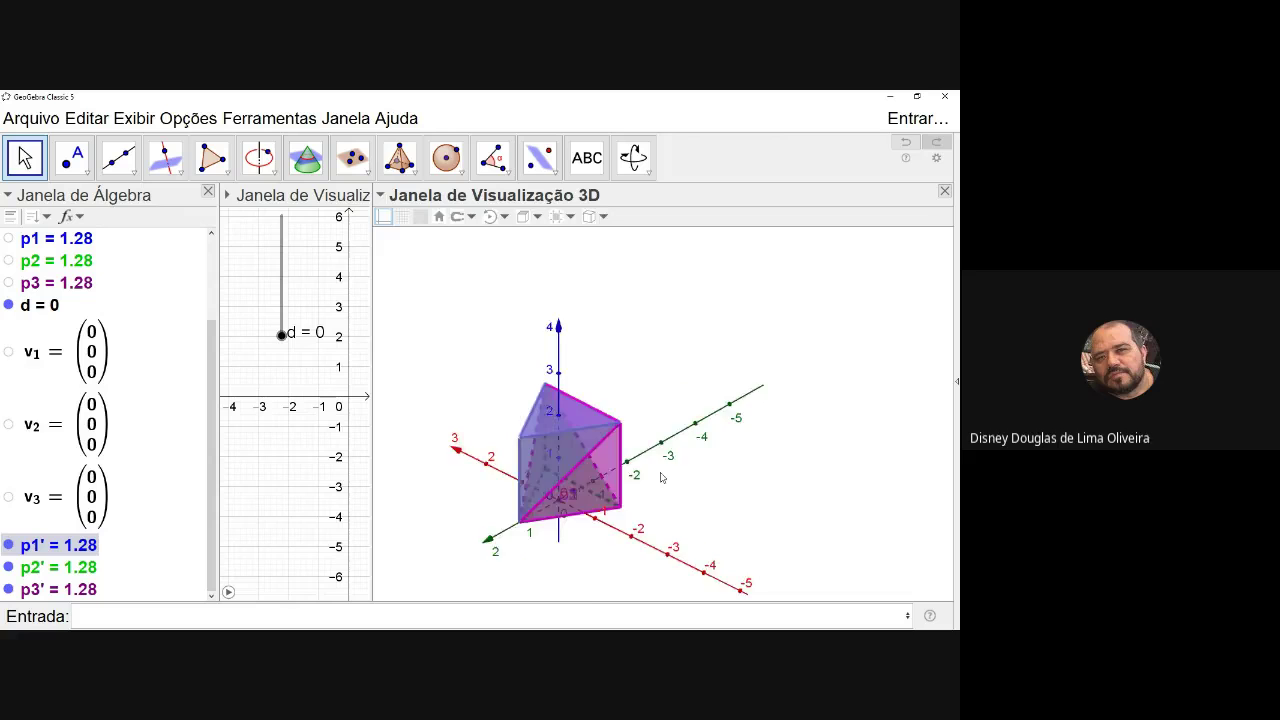
pyautogui.rightClick(283, 337)
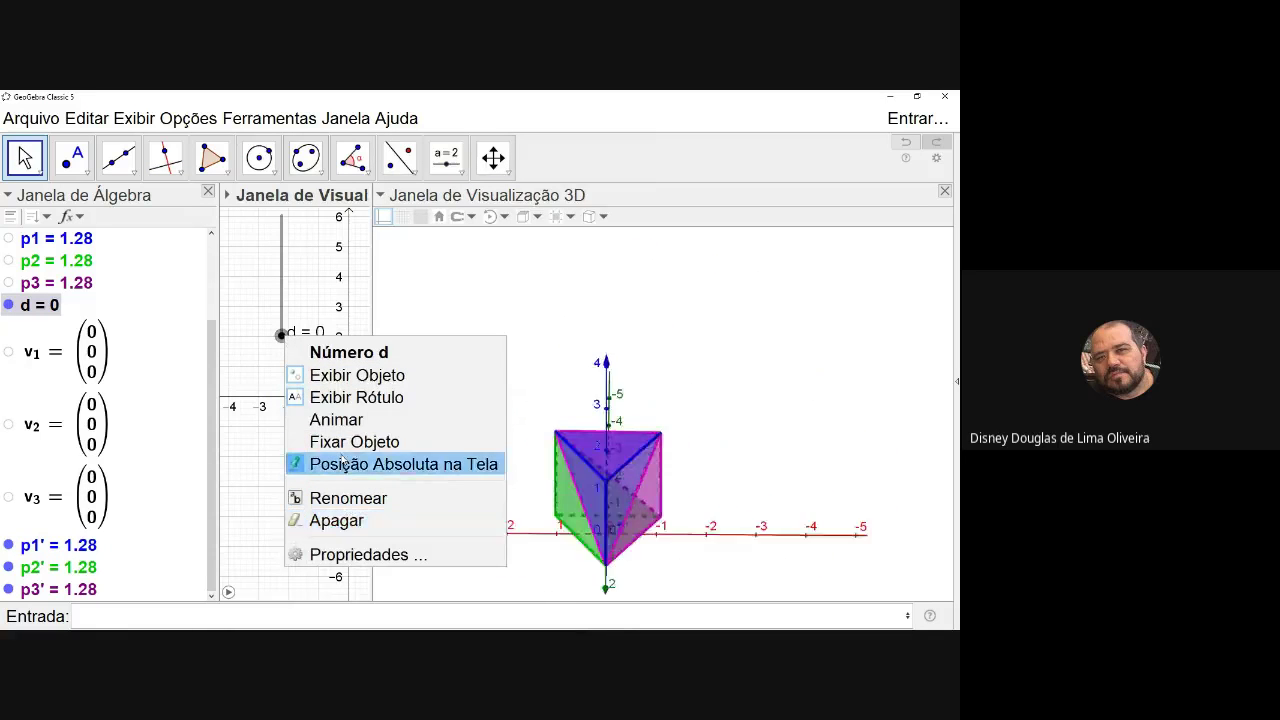
pyautogui.click(336, 419)
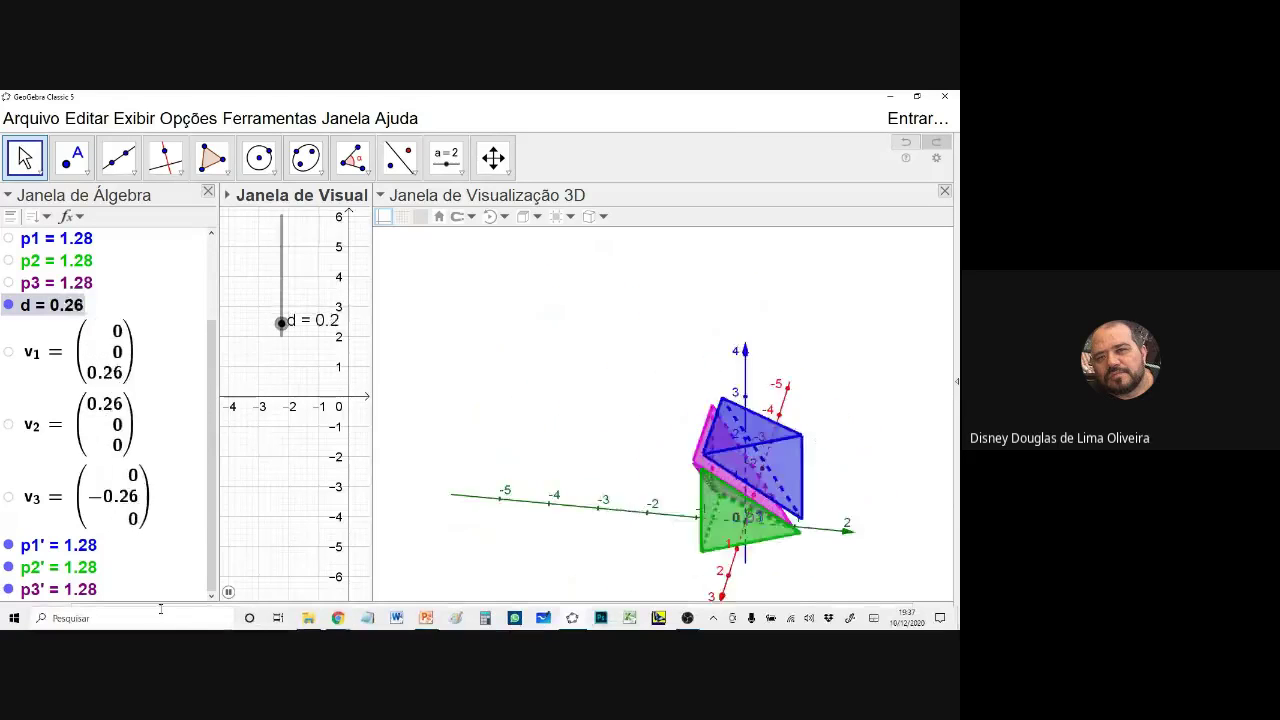
pyautogui.click(228, 592)
pyautogui.click(450, 478)
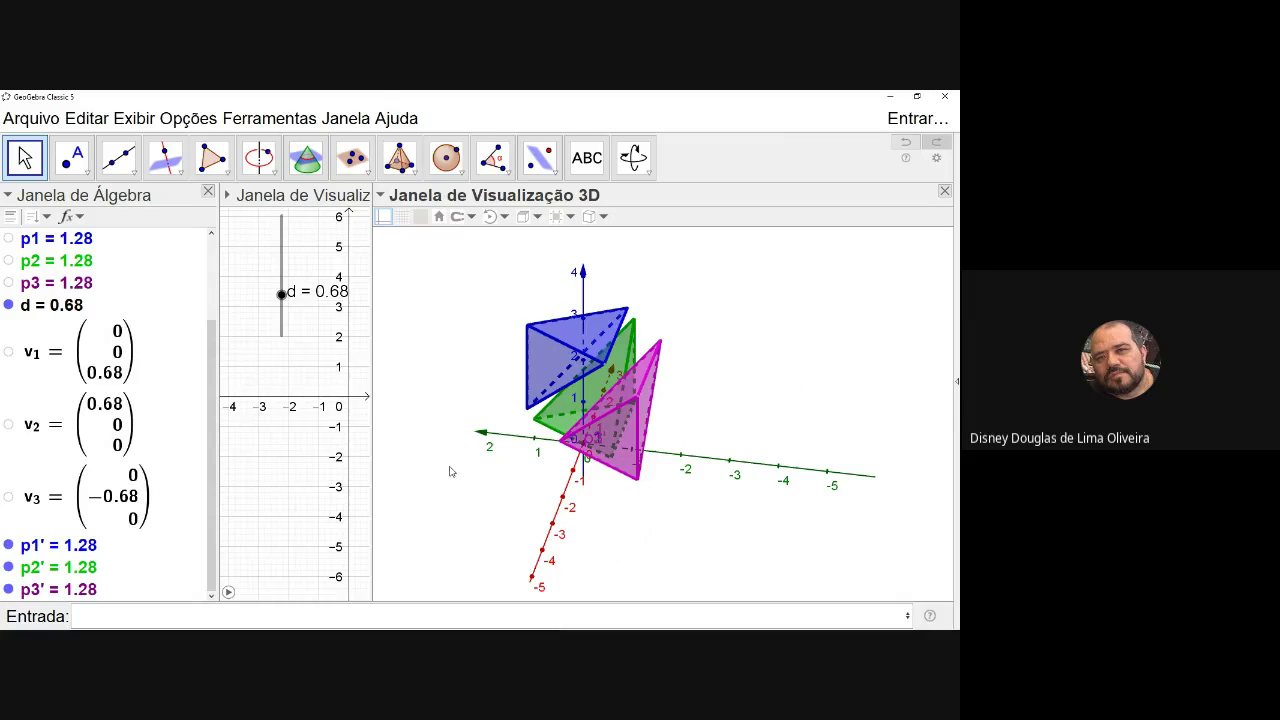
# Start a new construction without saving the changes to the current one.
pyautogui.click(38, 124)
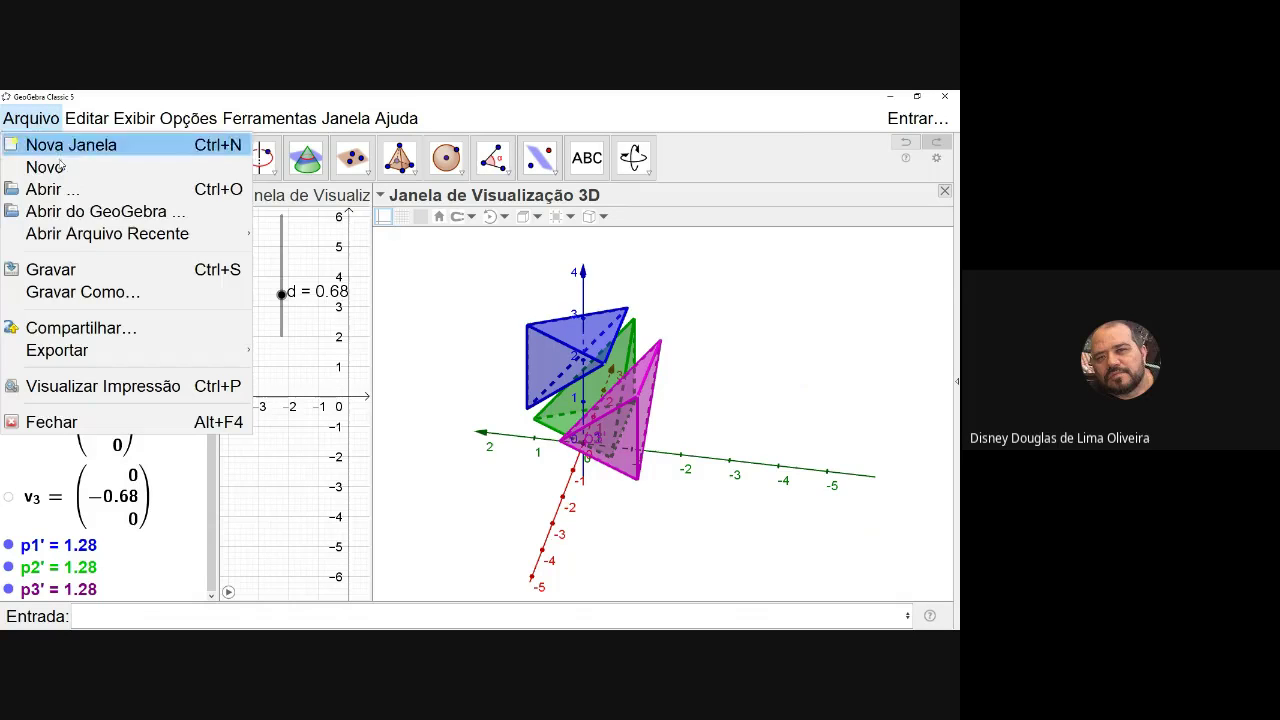
pyautogui.click(64, 168)
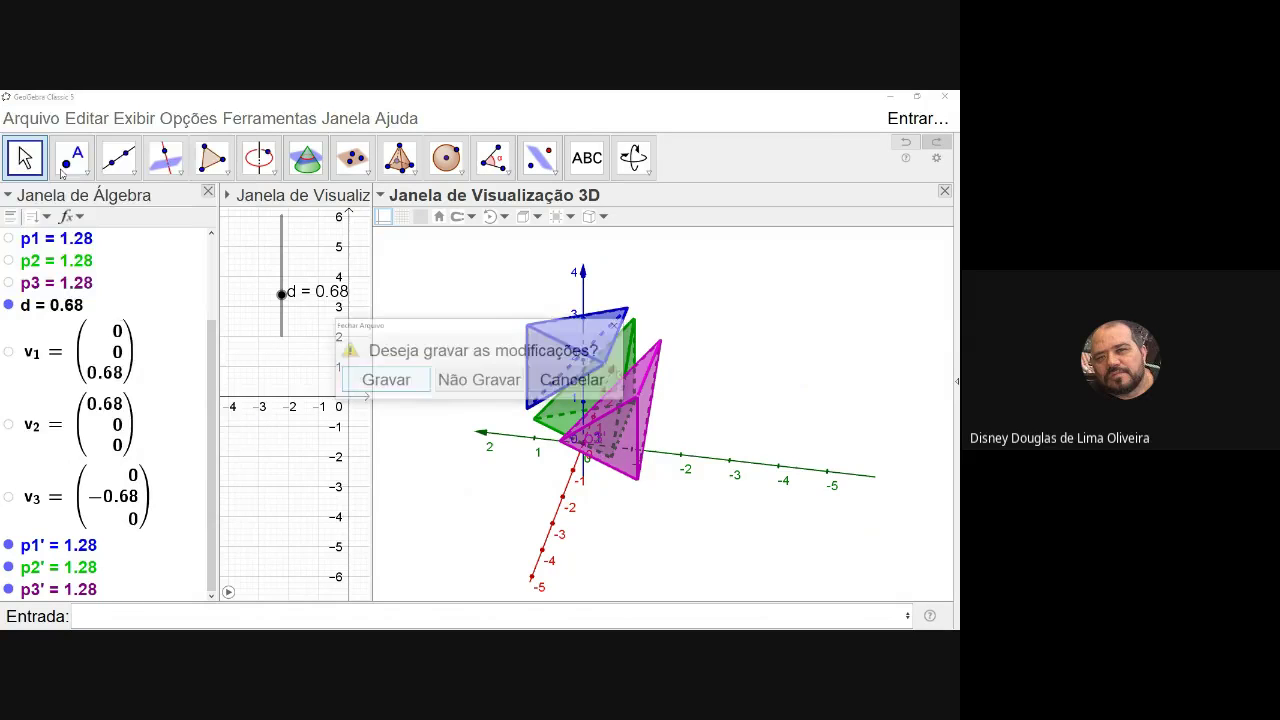
pyautogui.click(481, 387)
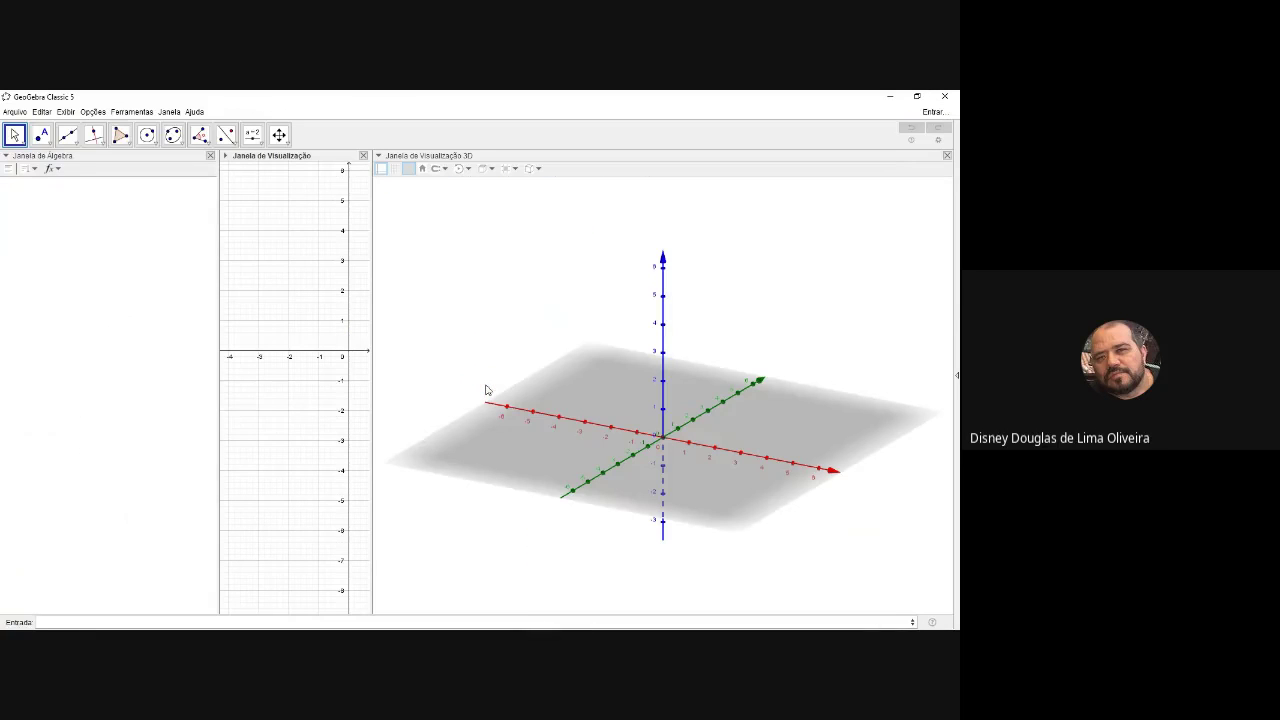
# Set the interface font size to 24 pt.
pyautogui.click(93, 111)
pyautogui.moveTo(133, 166)
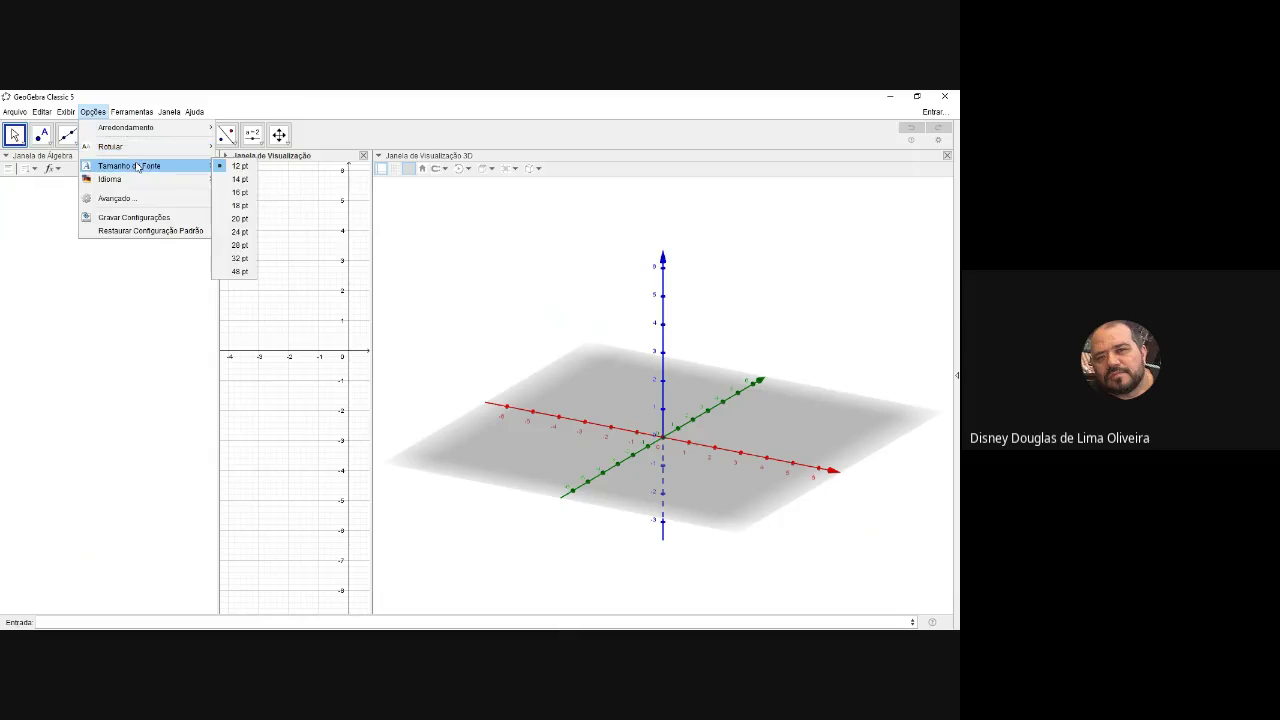
pyautogui.click(238, 236)
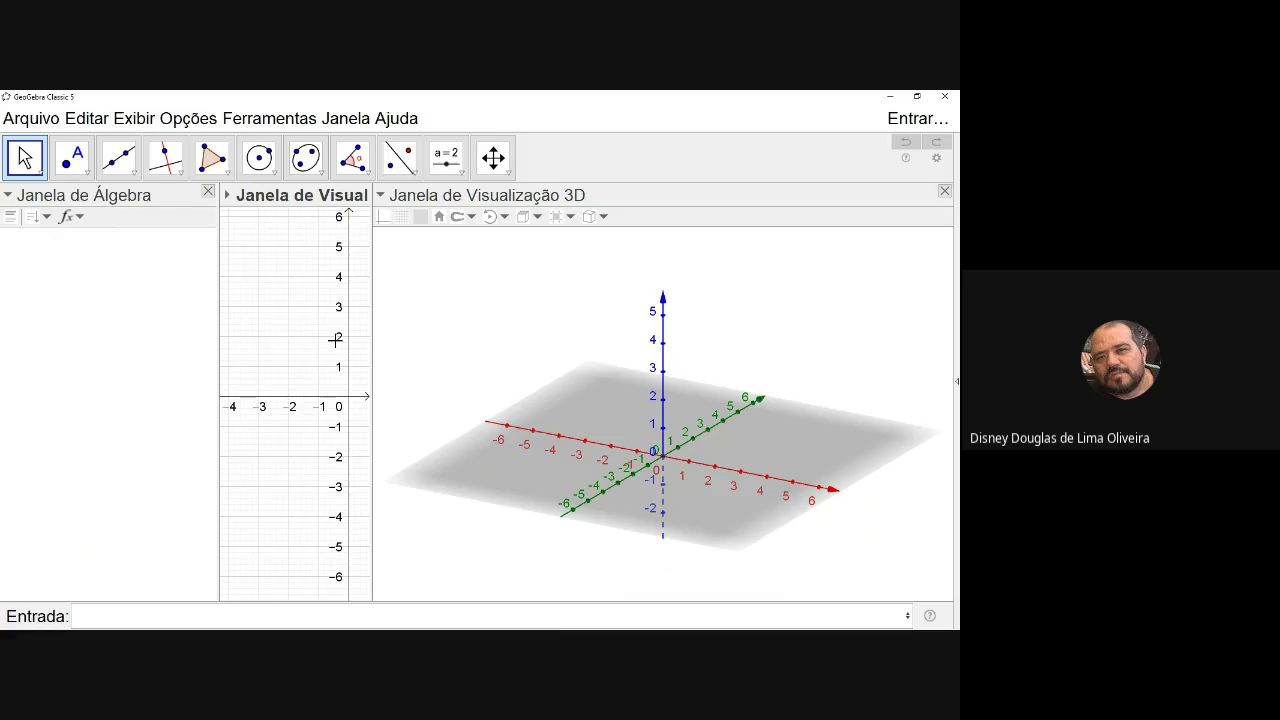
# Widen the 2D graphics view and construct a regular polygon with 3 vertices from (0, 1) to about (-1.02, -0.78).
pyautogui.click(138, 617)
pyautogui.write('tetra')
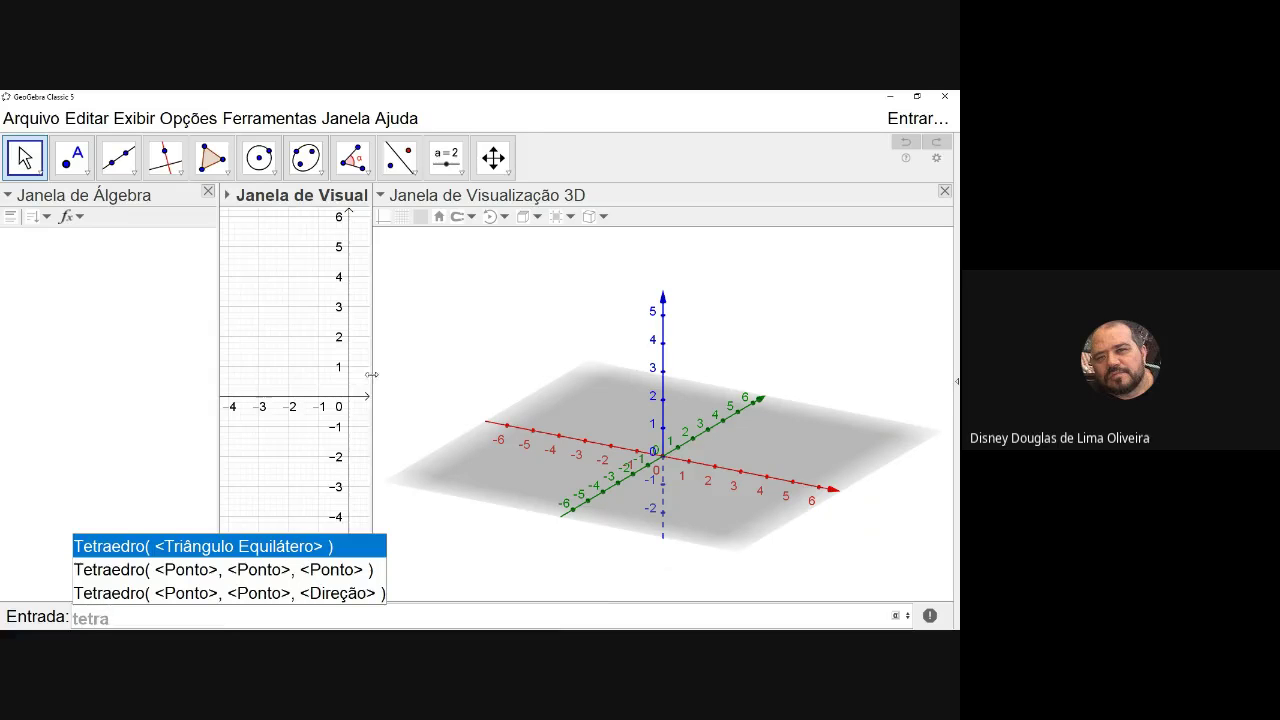
pyautogui.moveTo(370, 373); pyautogui.dragTo(534, 380)
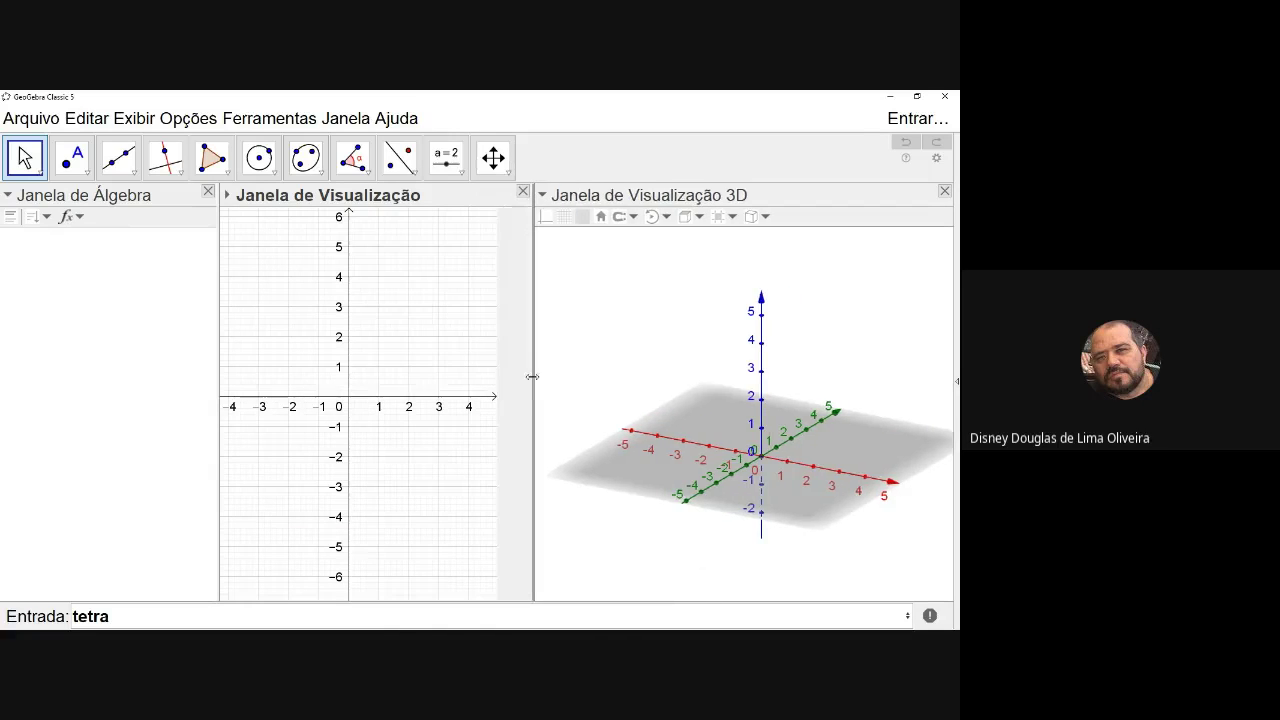
pyautogui.click(212, 160)
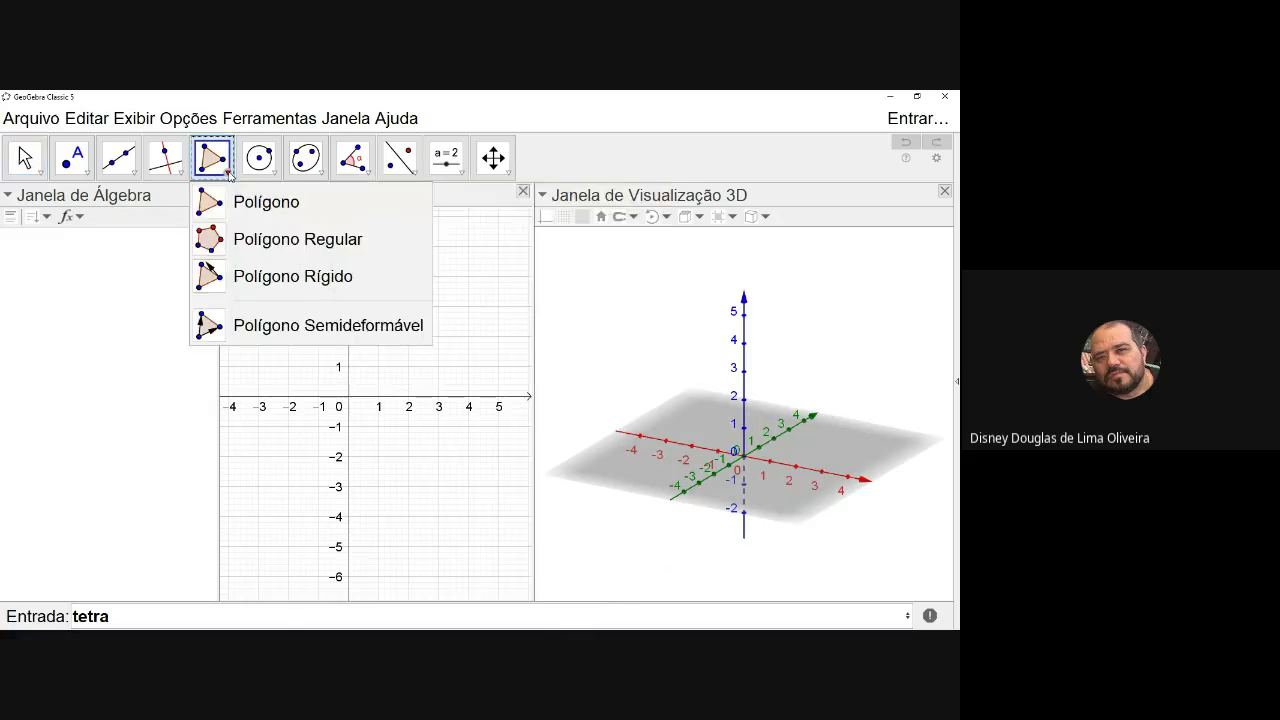
pyautogui.click(214, 244)
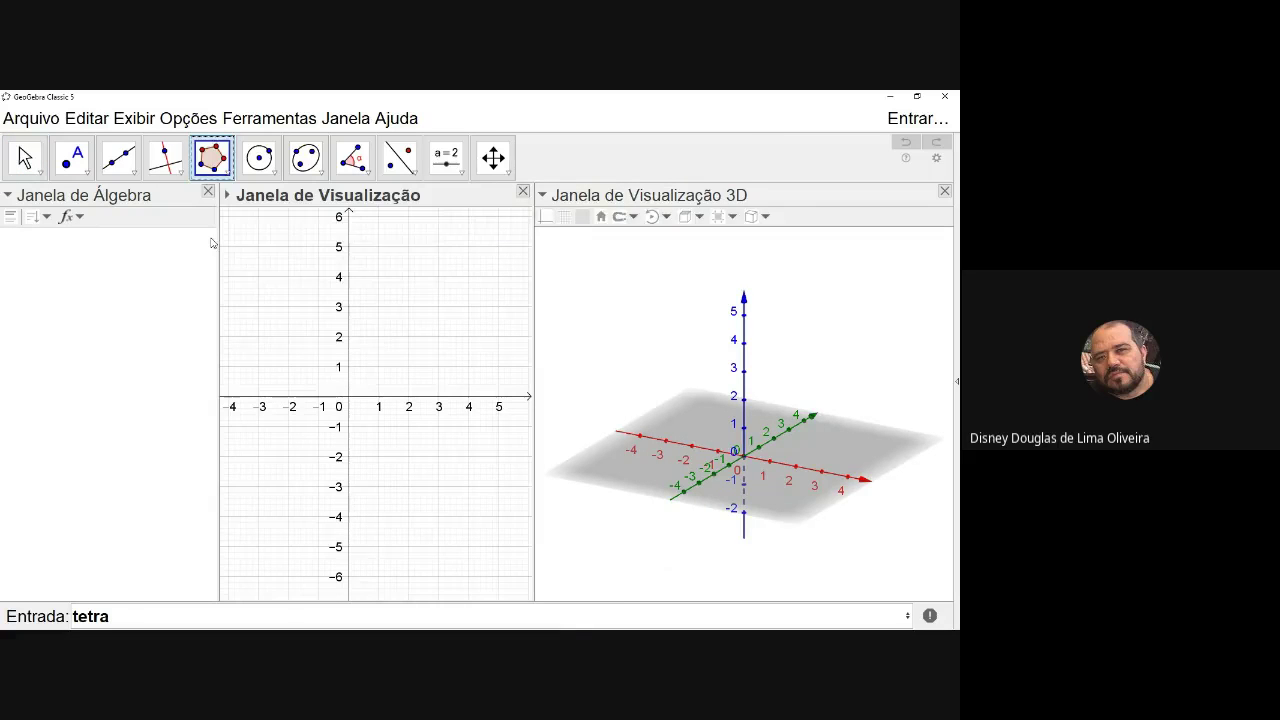
pyautogui.click(348, 367)
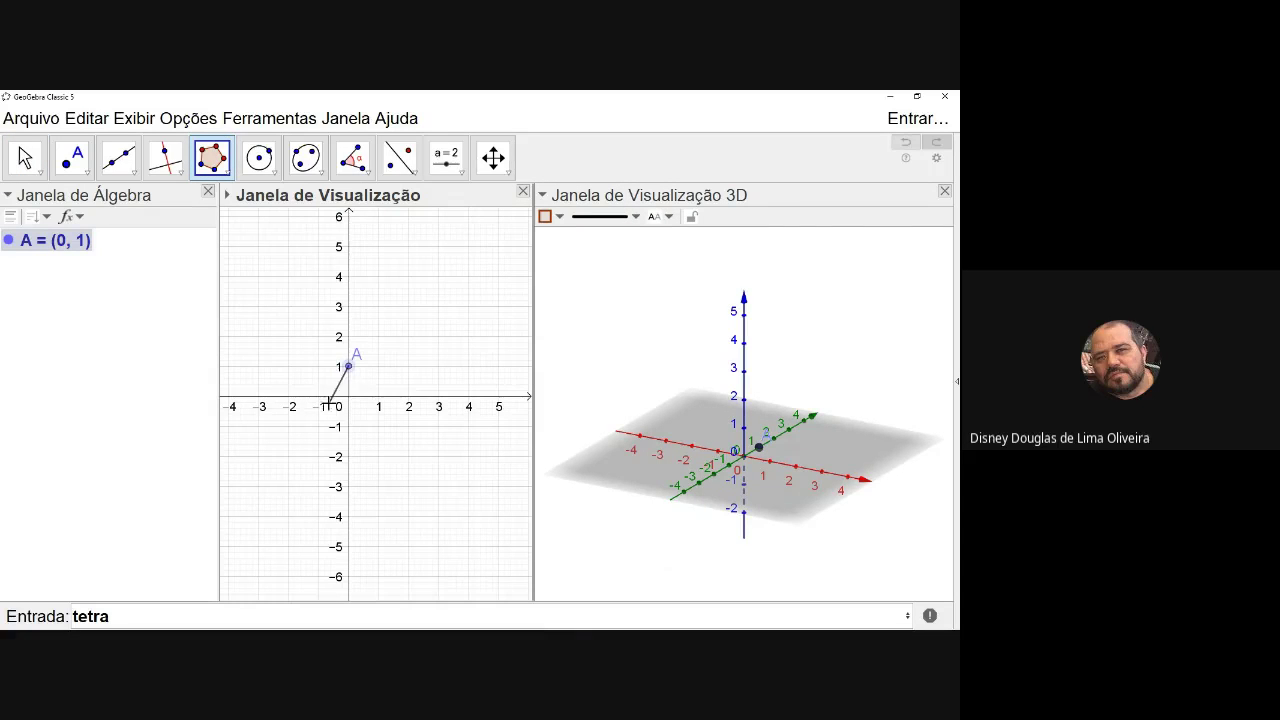
pyautogui.click(318, 420)
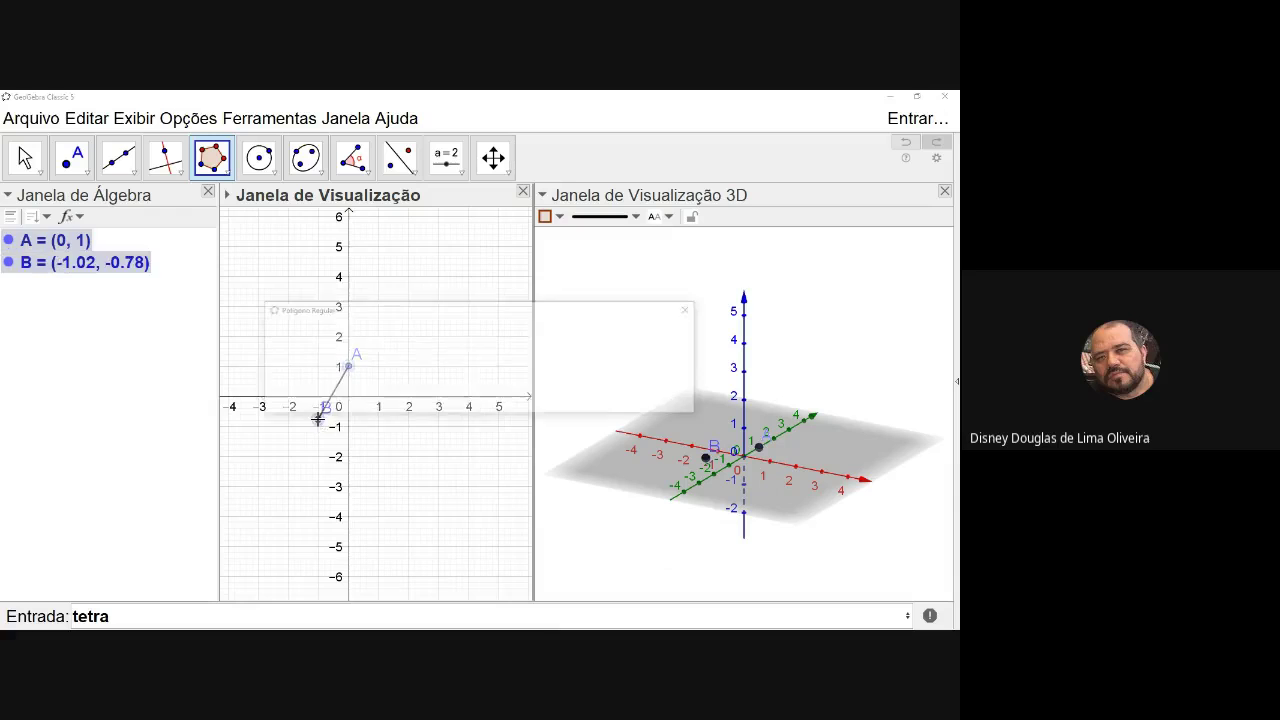
pyautogui.write('3')
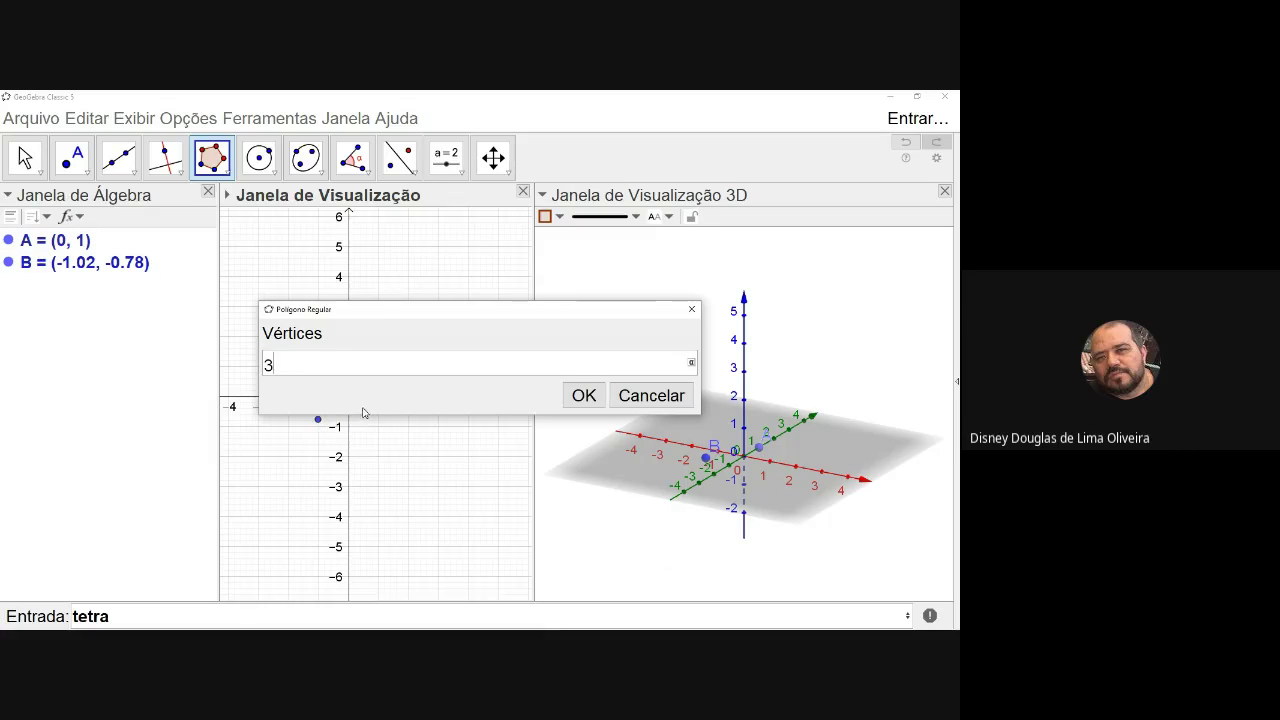
pyautogui.click(580, 396)
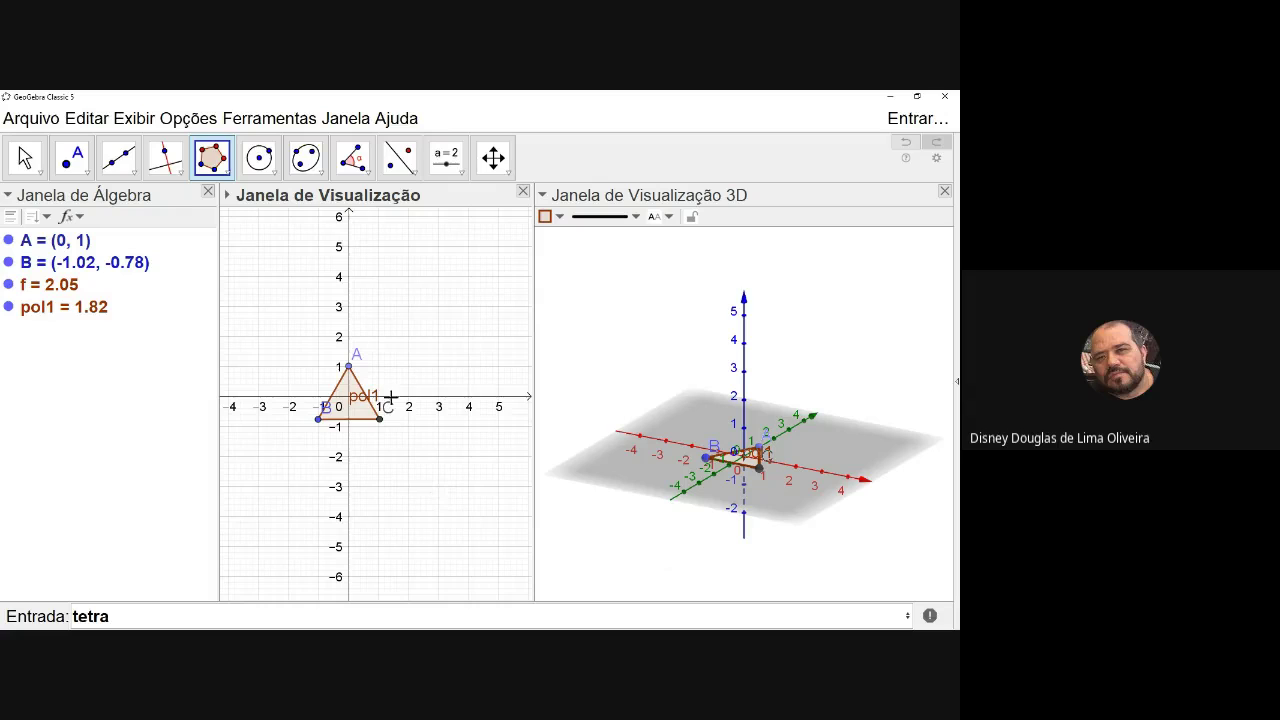
# Rename the triangle as tria and adjust its vertices B to about (-1.08, -0.66) and A to about (0, 1.18).
pyautogui.rightClick(50, 316)
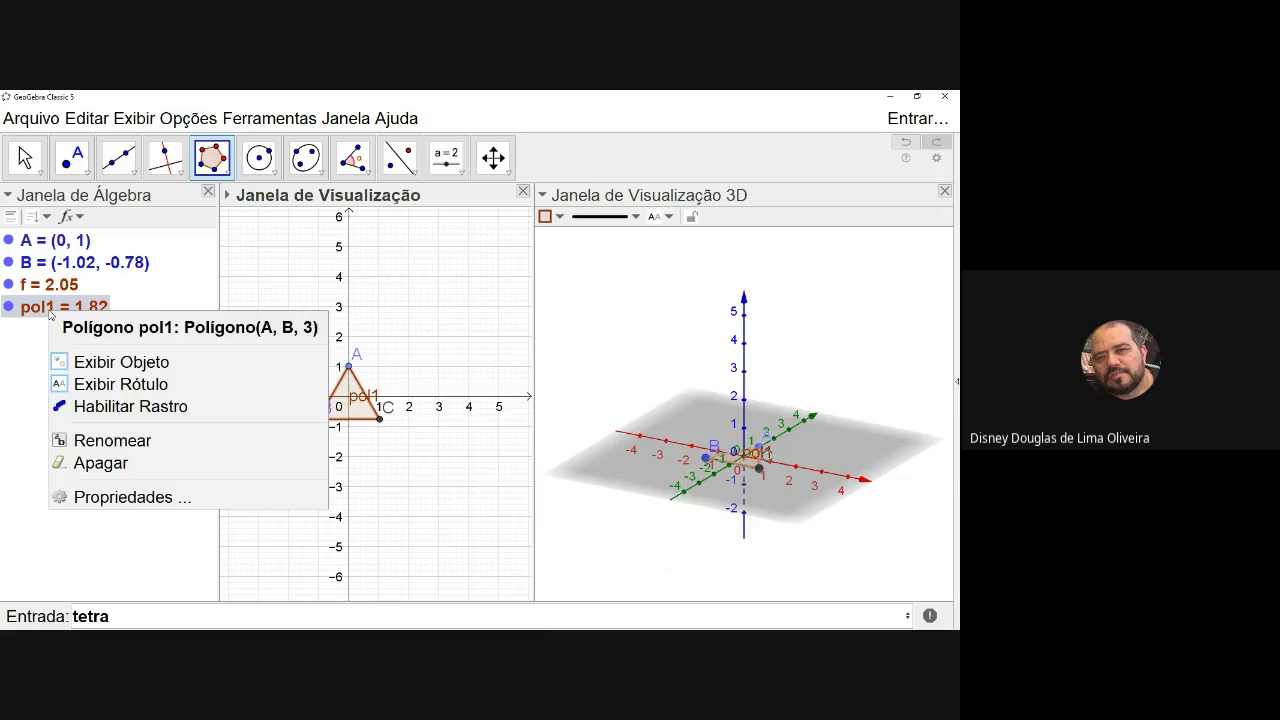
pyautogui.click(94, 441)
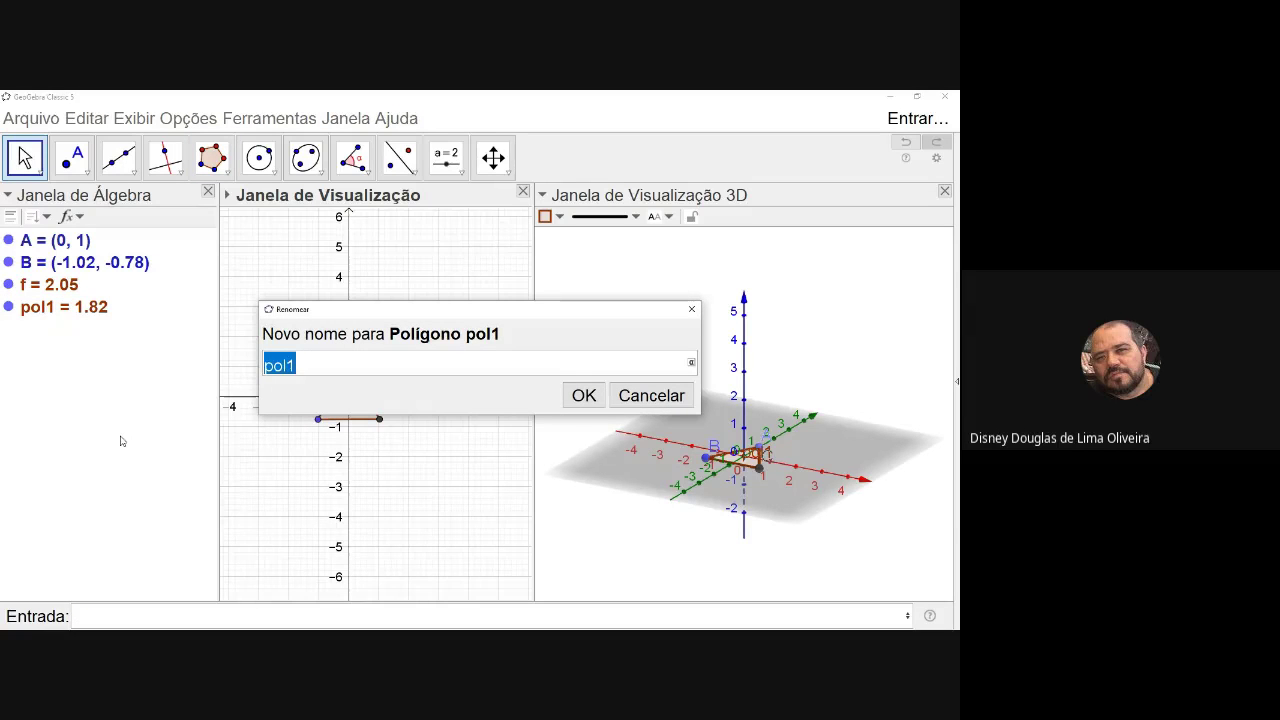
pyautogui.write('tria')
pyautogui.press('Return')
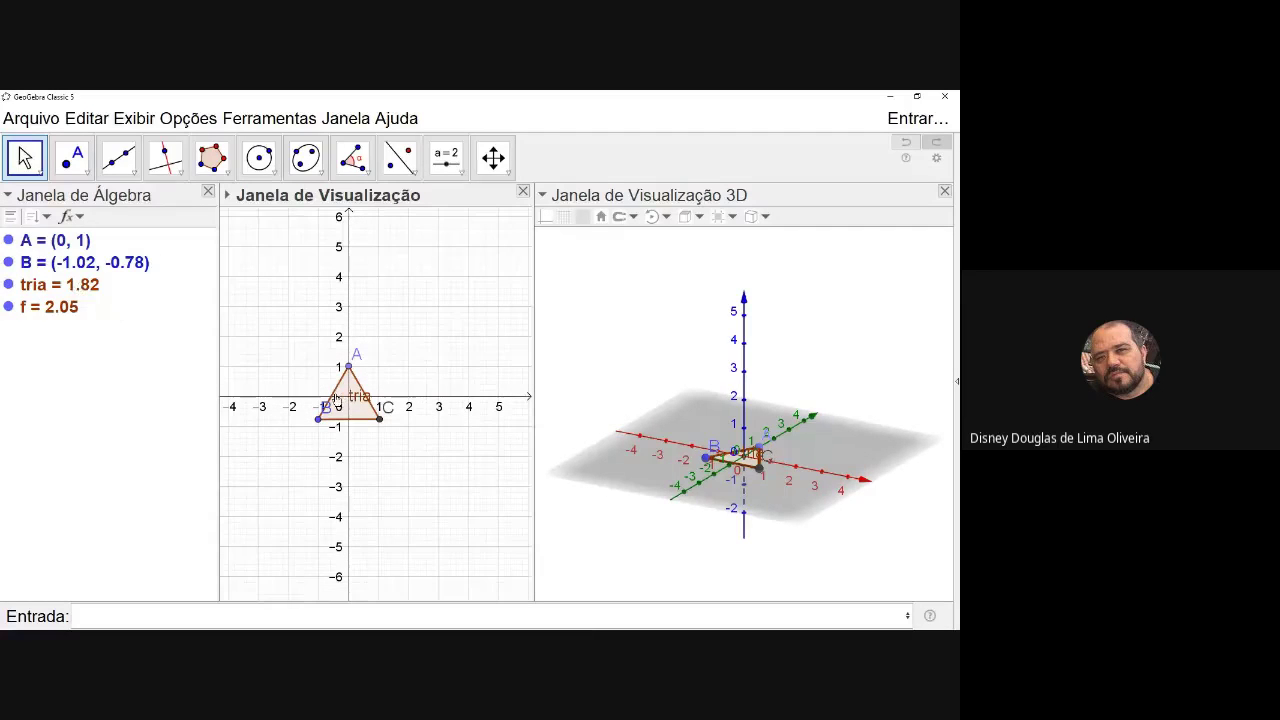
pyautogui.moveTo(320, 422); pyautogui.dragTo(318, 419)
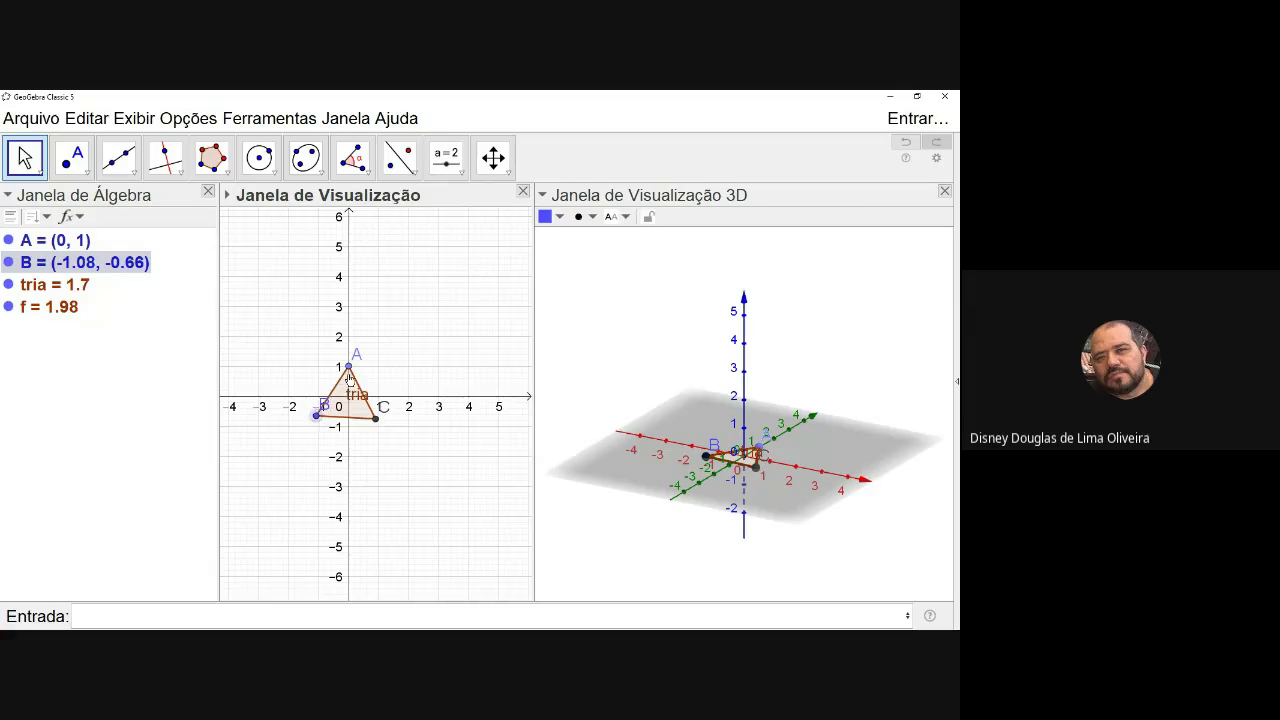
pyautogui.moveTo(348, 366); pyautogui.dragTo(350, 362)
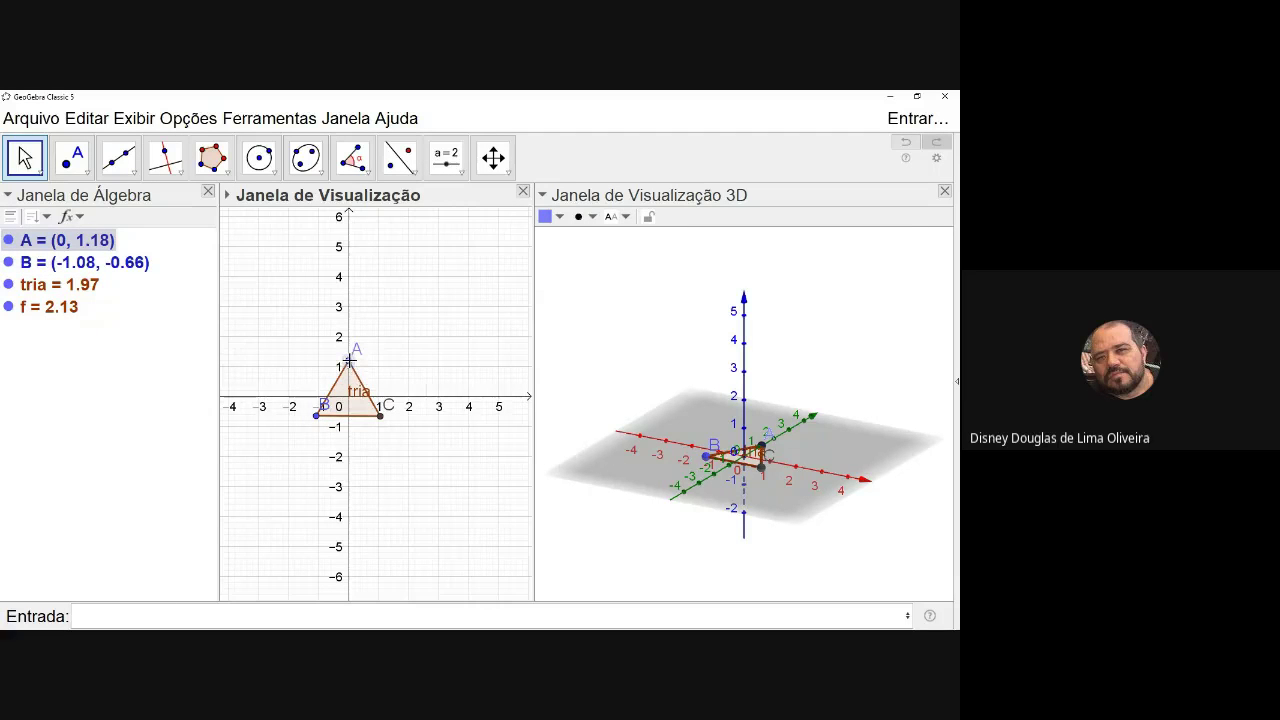
# Create a regular tetrahedron on the triangle with the command Tetraedro(tria).
pyautogui.click(162, 614)
pyautogui.write('tetra')
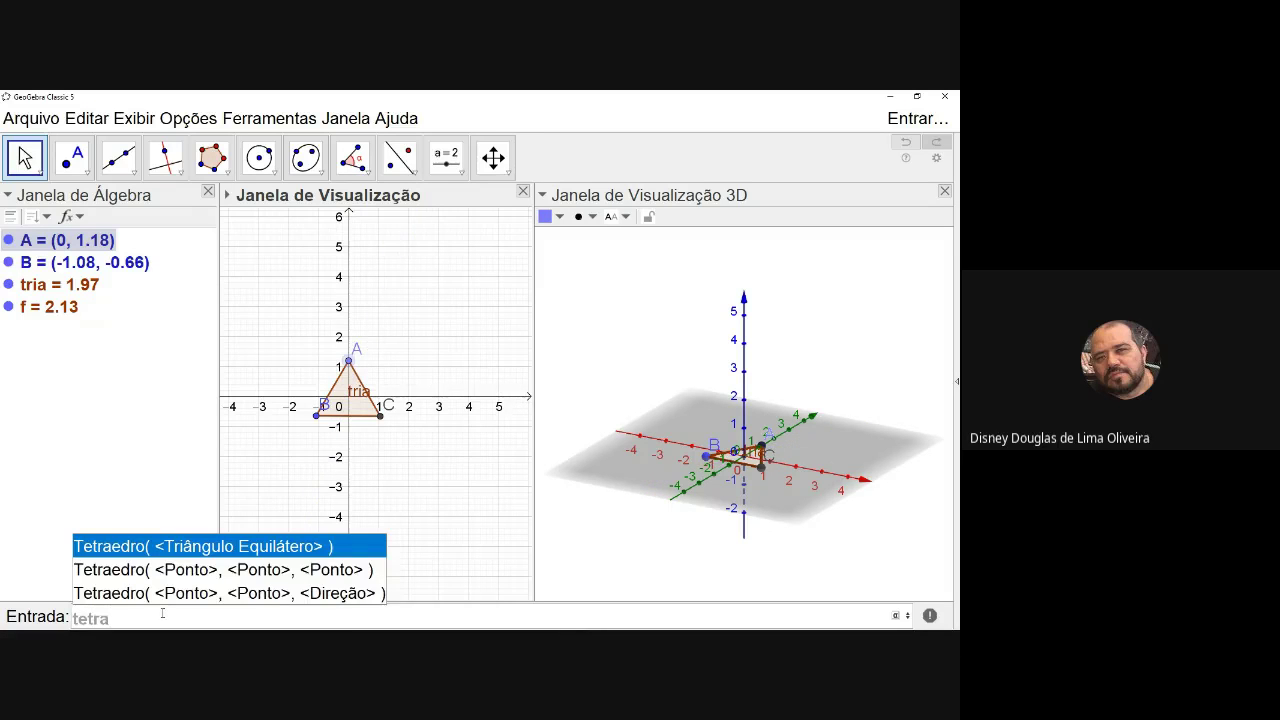
pyautogui.click(172, 550)
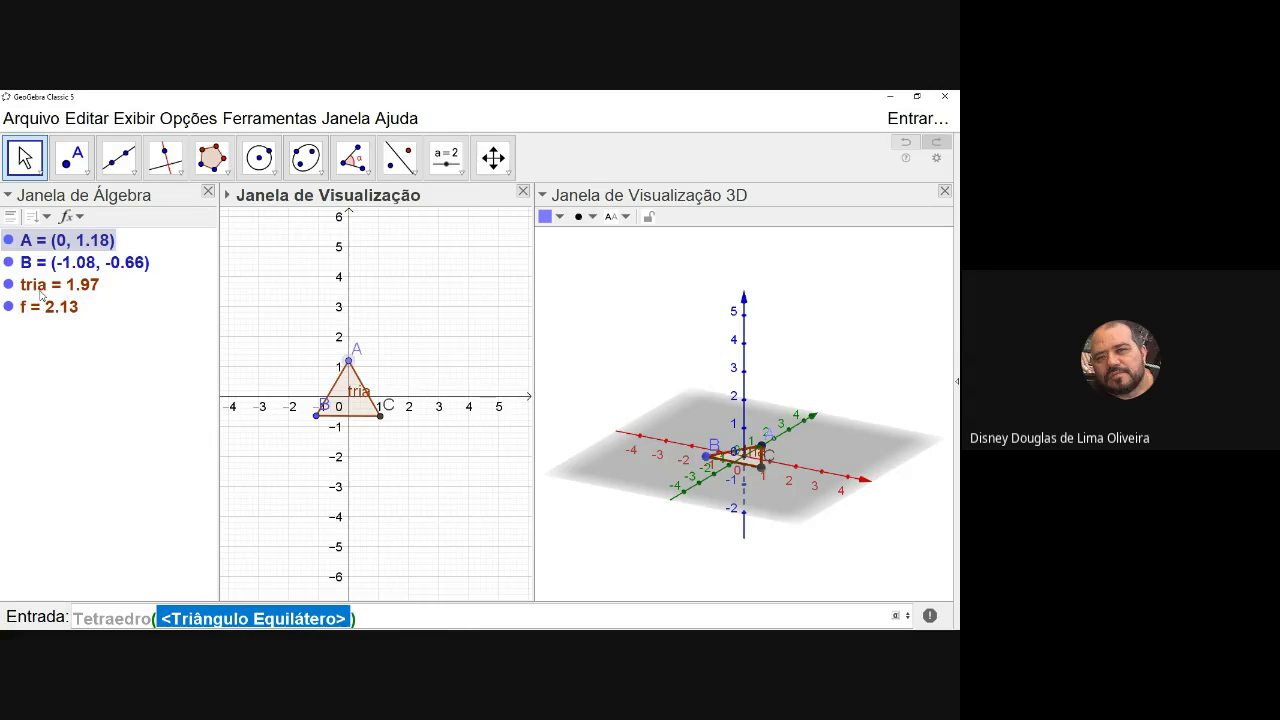
pyautogui.write('tria')
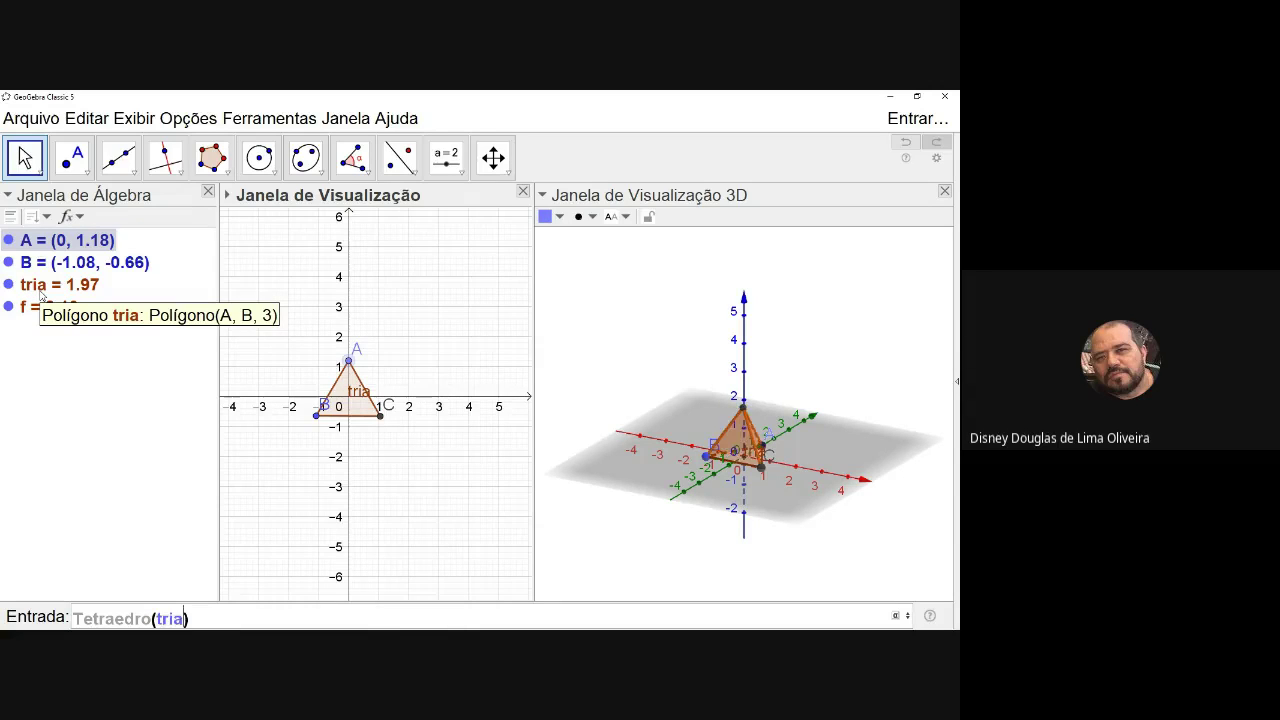
pyautogui.press('Return')
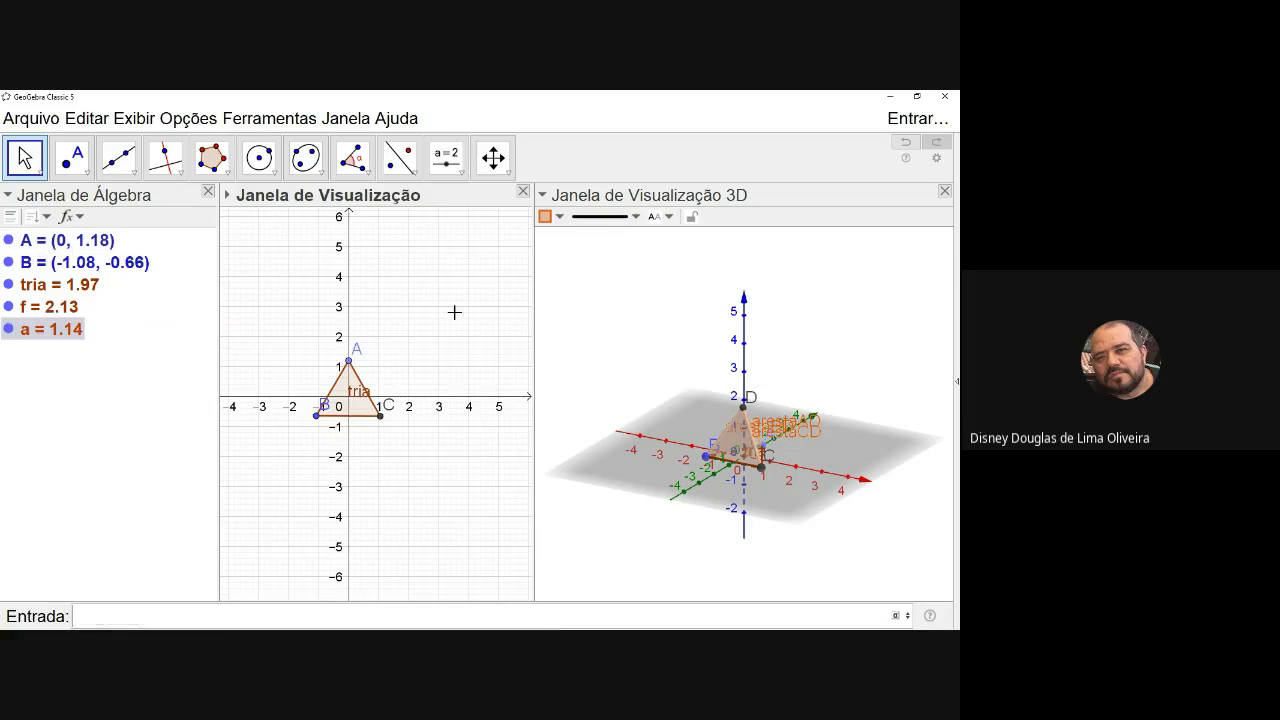
# Hide the base plane in the 3D view around the tetrahedron.
pyautogui.click(769, 501)
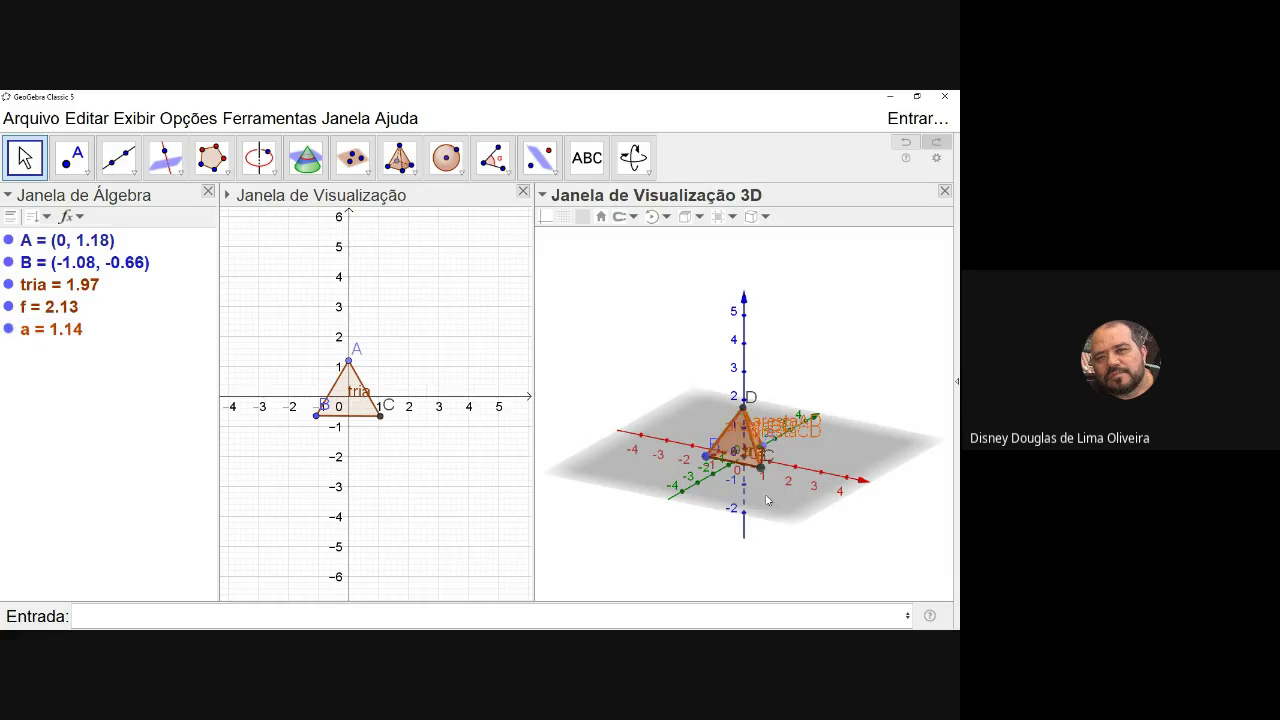
pyautogui.moveTo(767, 500); pyautogui.dragTo(707, 469)
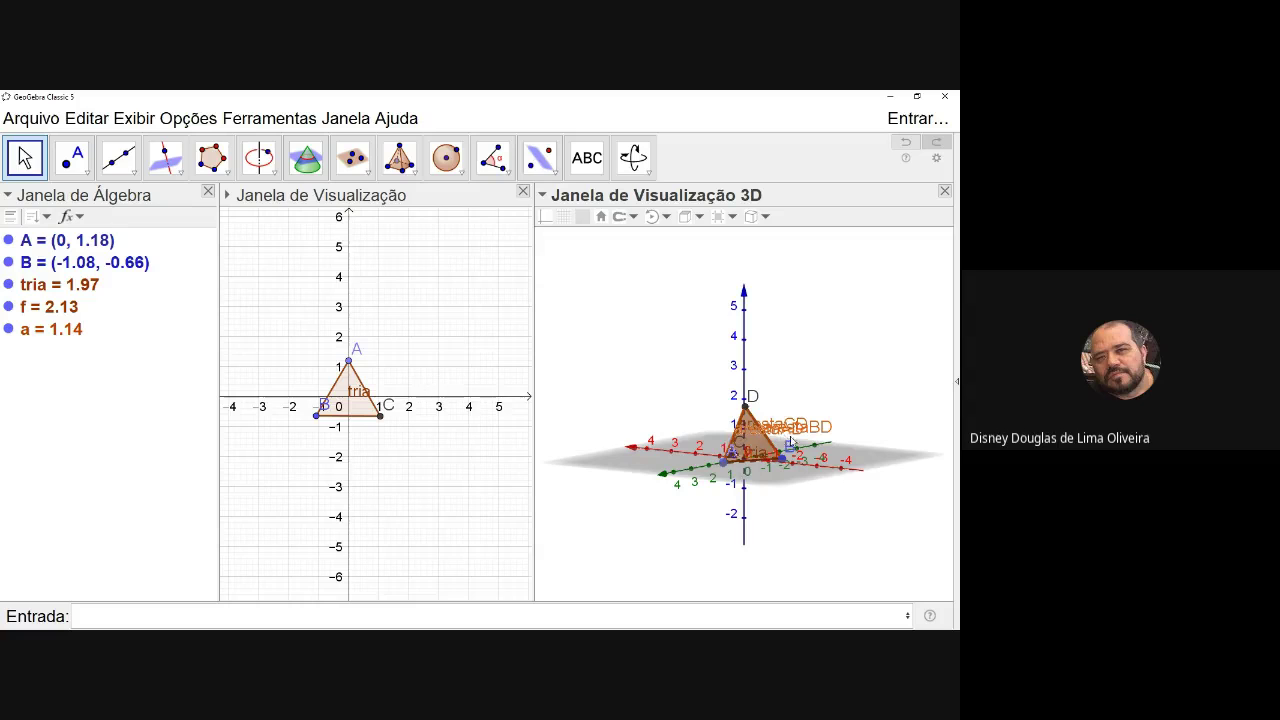
pyautogui.moveTo(795, 443); pyautogui.dragTo(712, 514)
pyautogui.rightClick(712, 514)
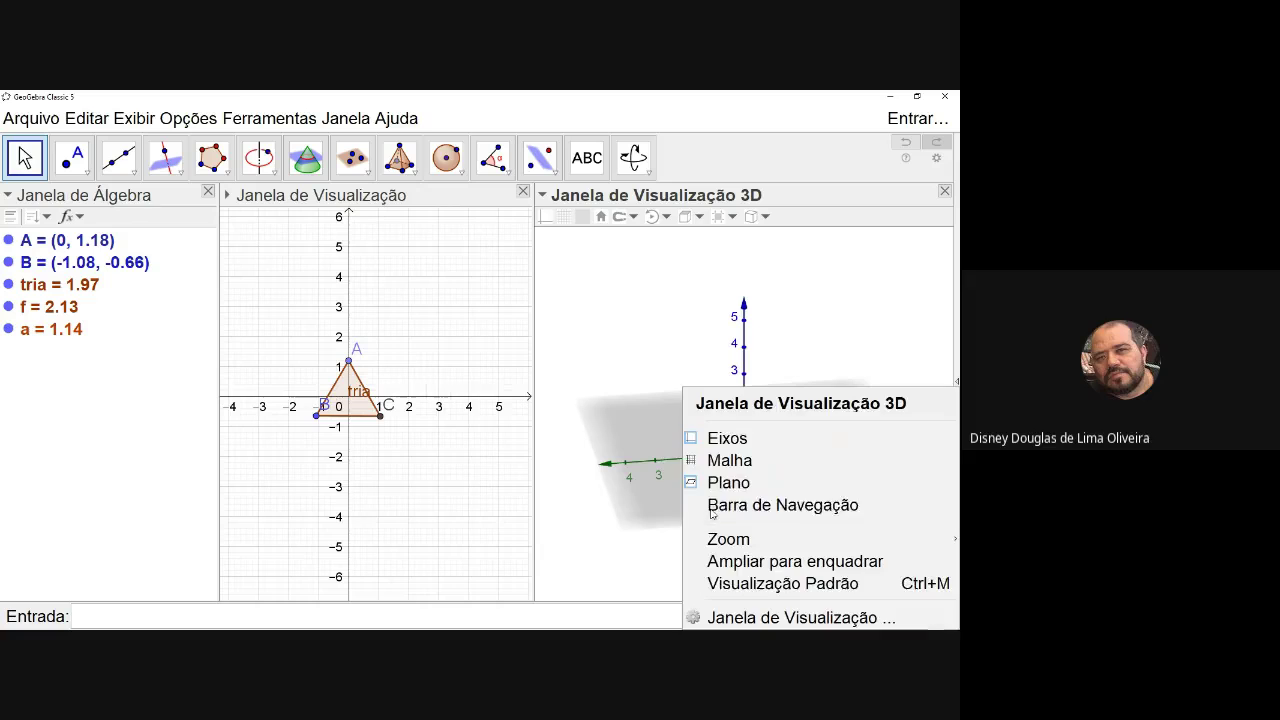
pyautogui.click(726, 483)
# Select all objects of the construction and hide their labels.
pyautogui.moveTo(724, 487); pyautogui.dragTo(678, 497)
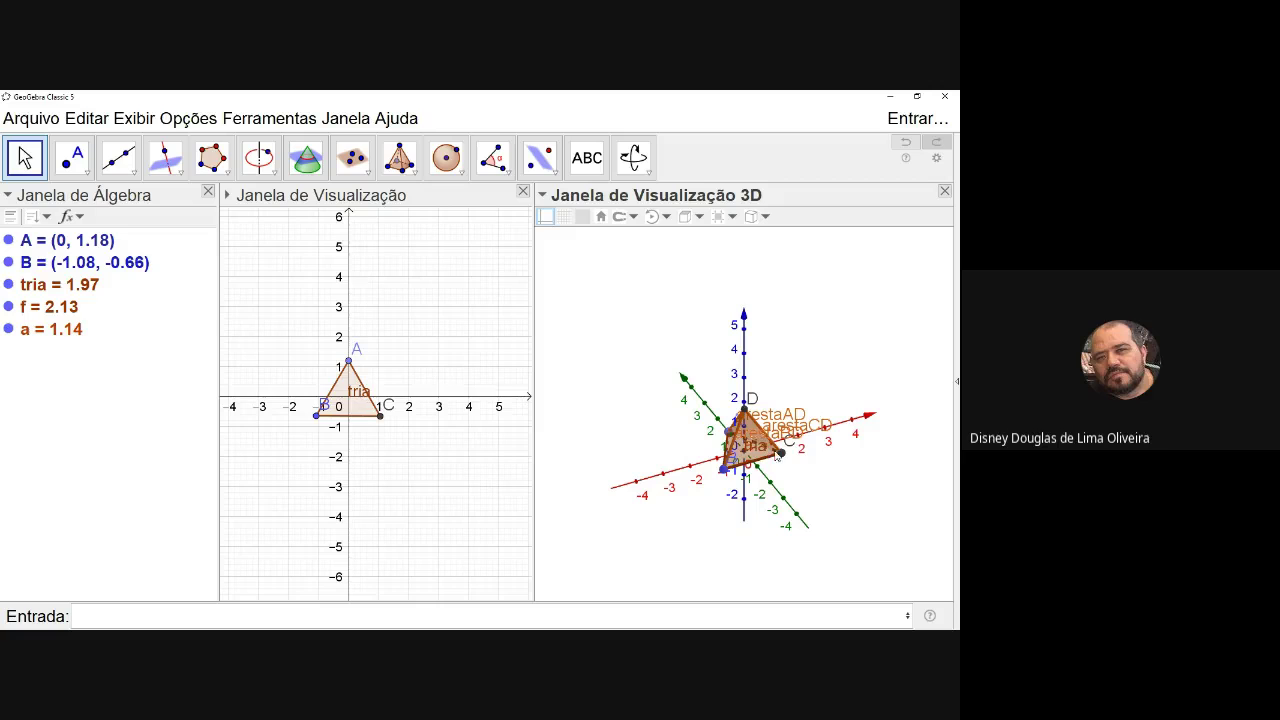
pyautogui.hotkey('ctrl', 'a')
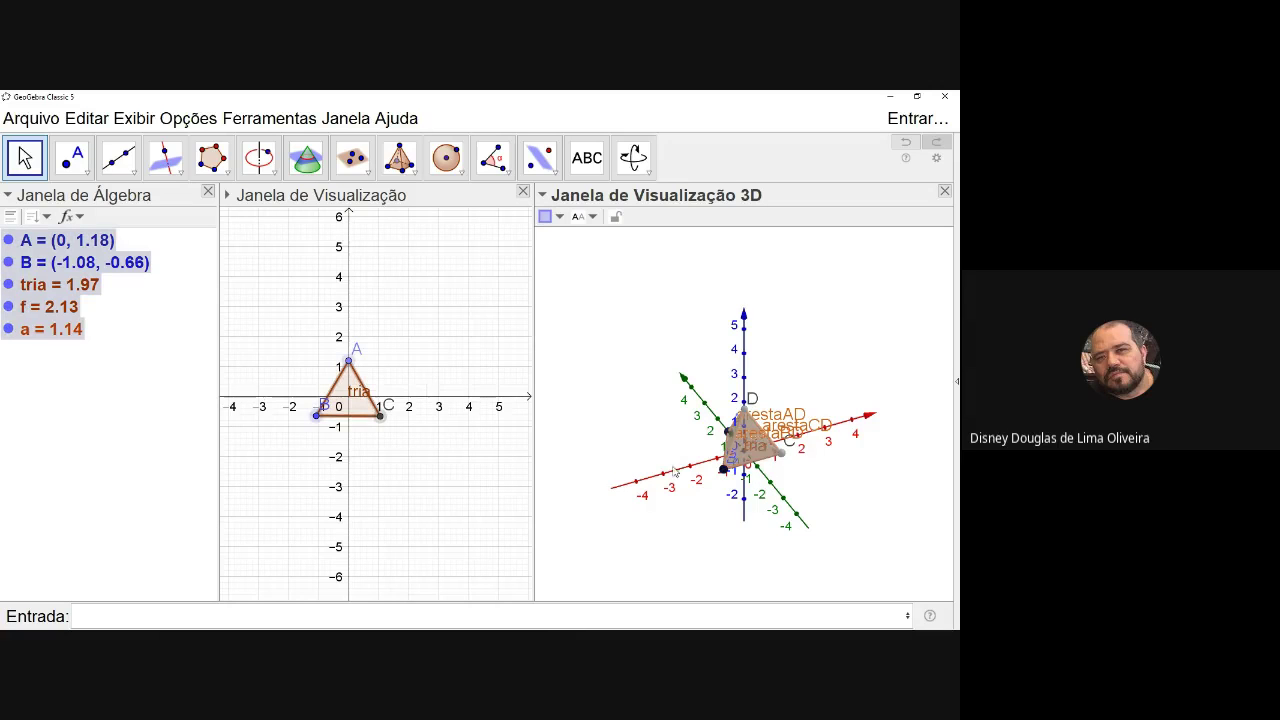
pyautogui.rightClick(46, 286)
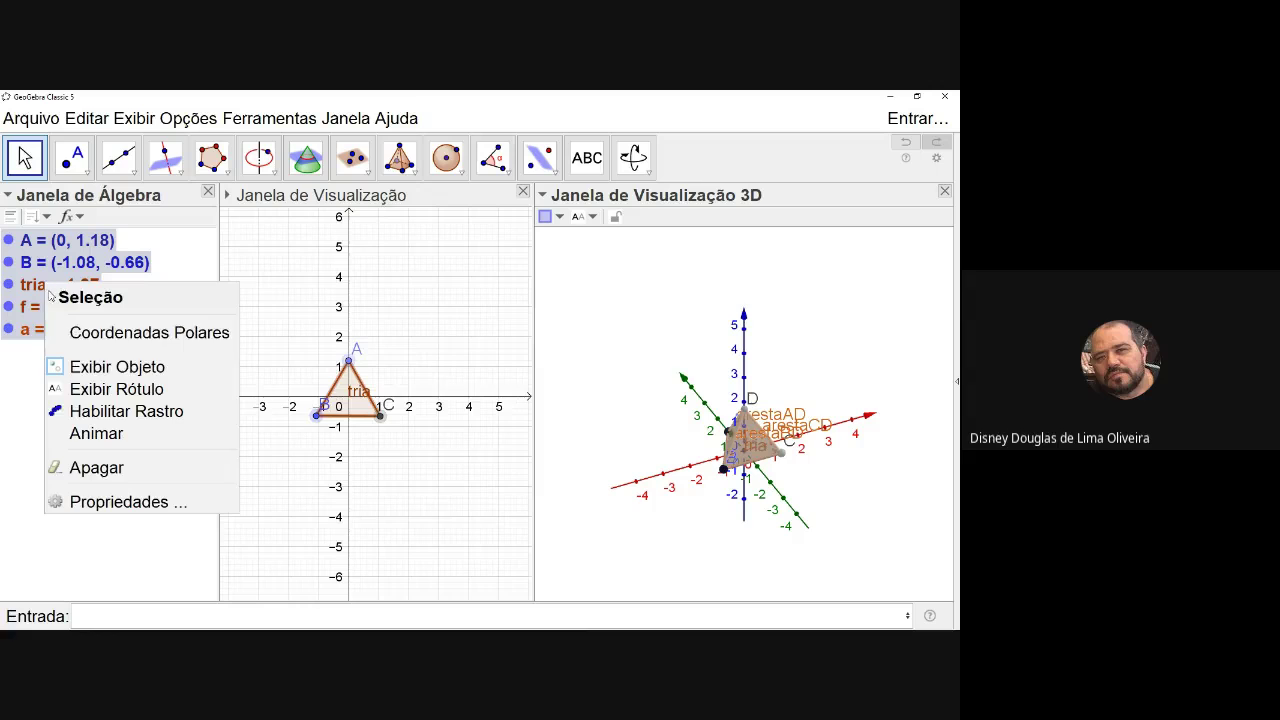
pyautogui.click(92, 389)
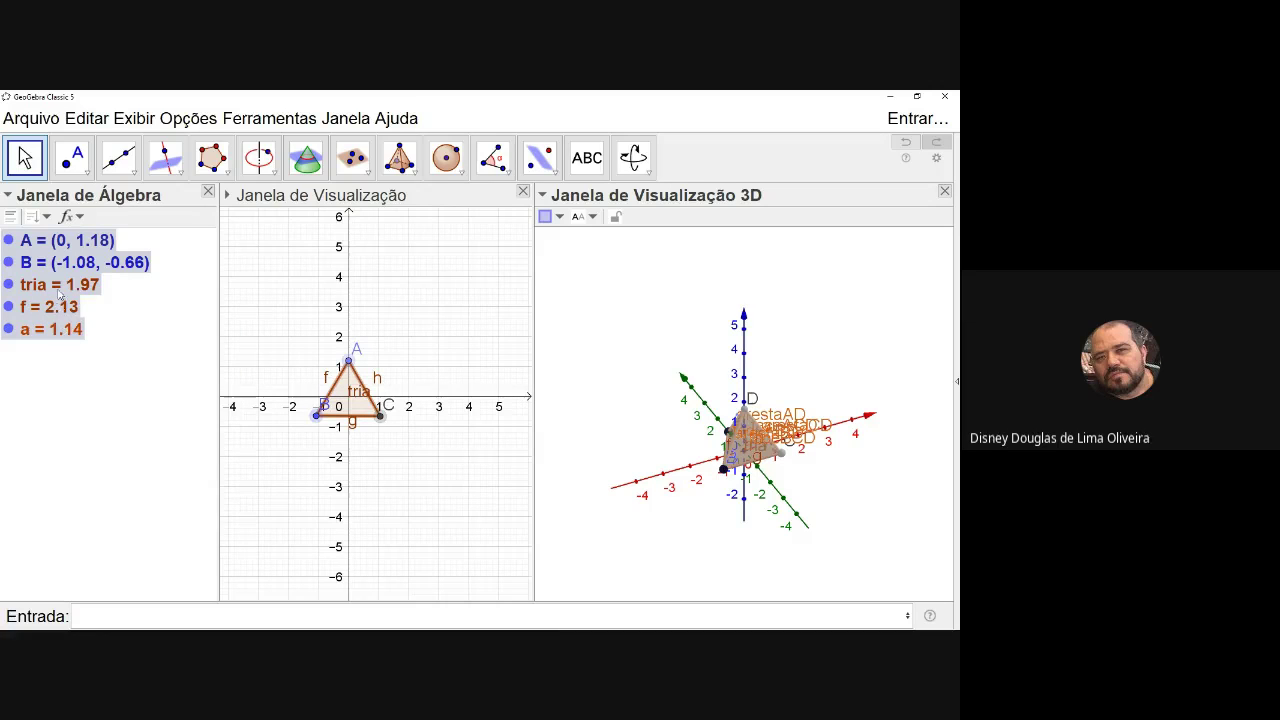
pyautogui.rightClick(58, 290)
pyautogui.click(110, 398)
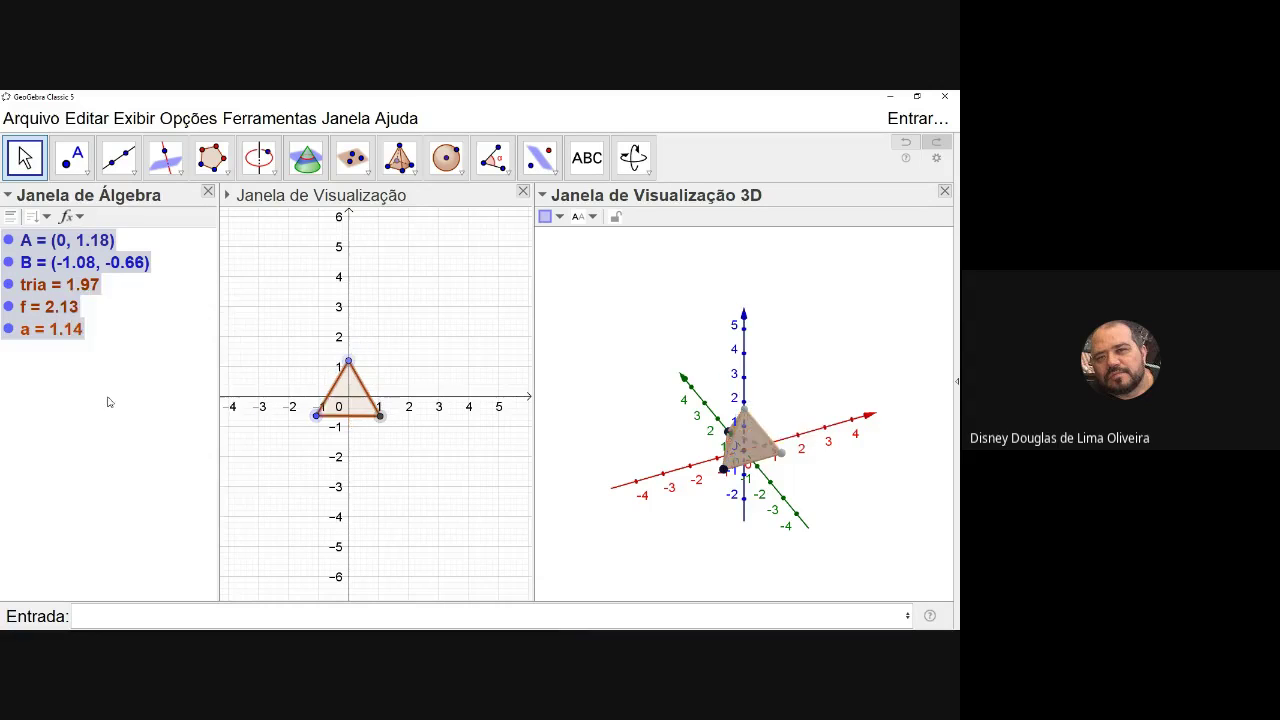
# Create the net (Planificação) of tetrahedron a.
pyautogui.moveTo(770, 556); pyautogui.dragTo(761, 526)
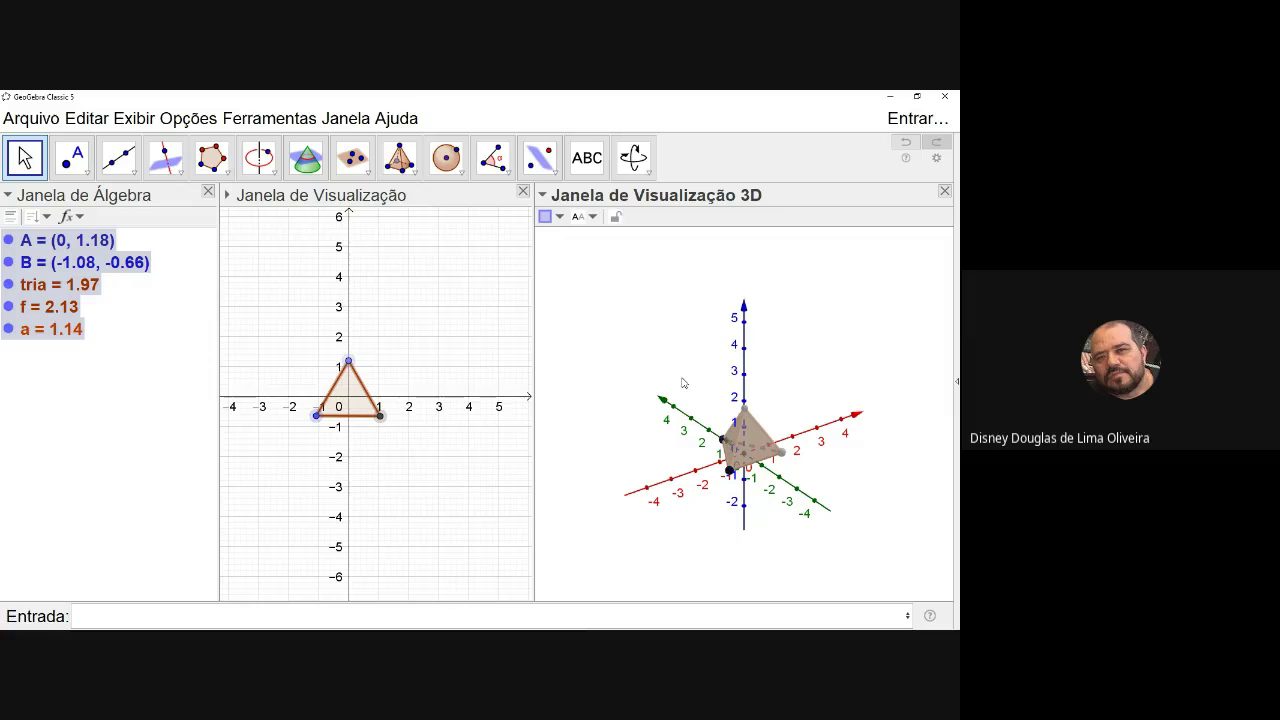
pyautogui.click(412, 174)
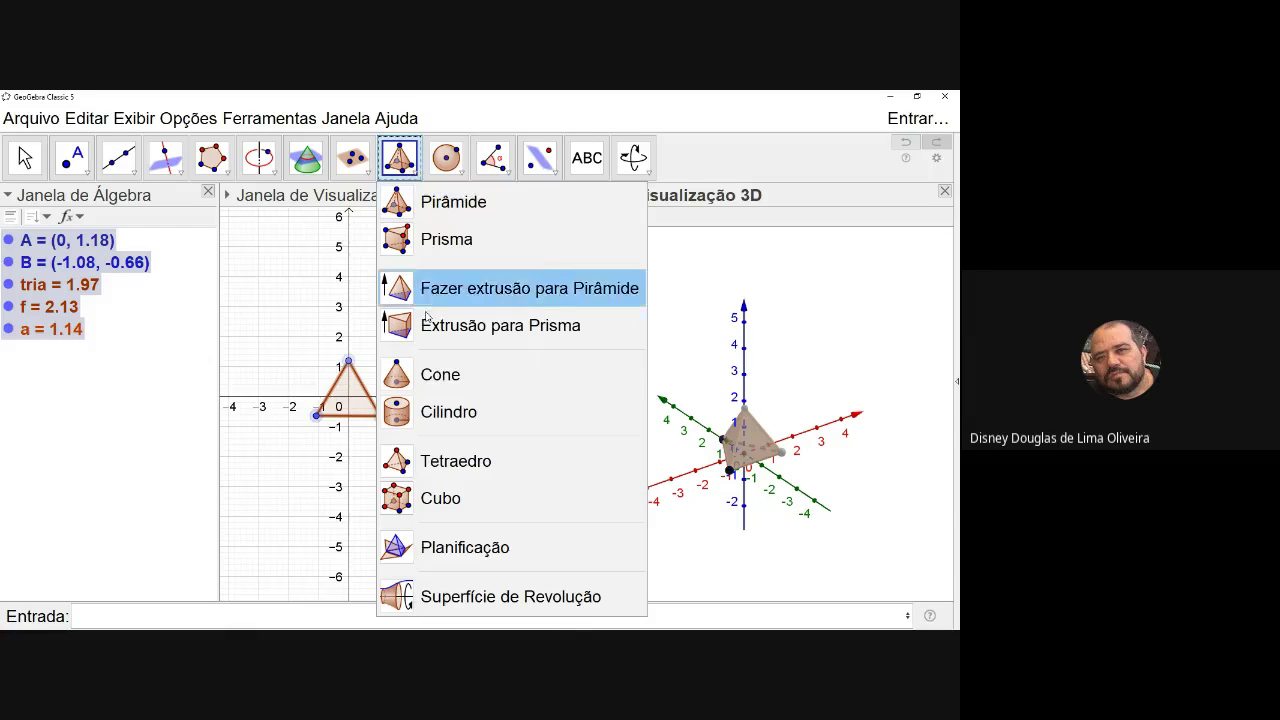
pyautogui.click(441, 546)
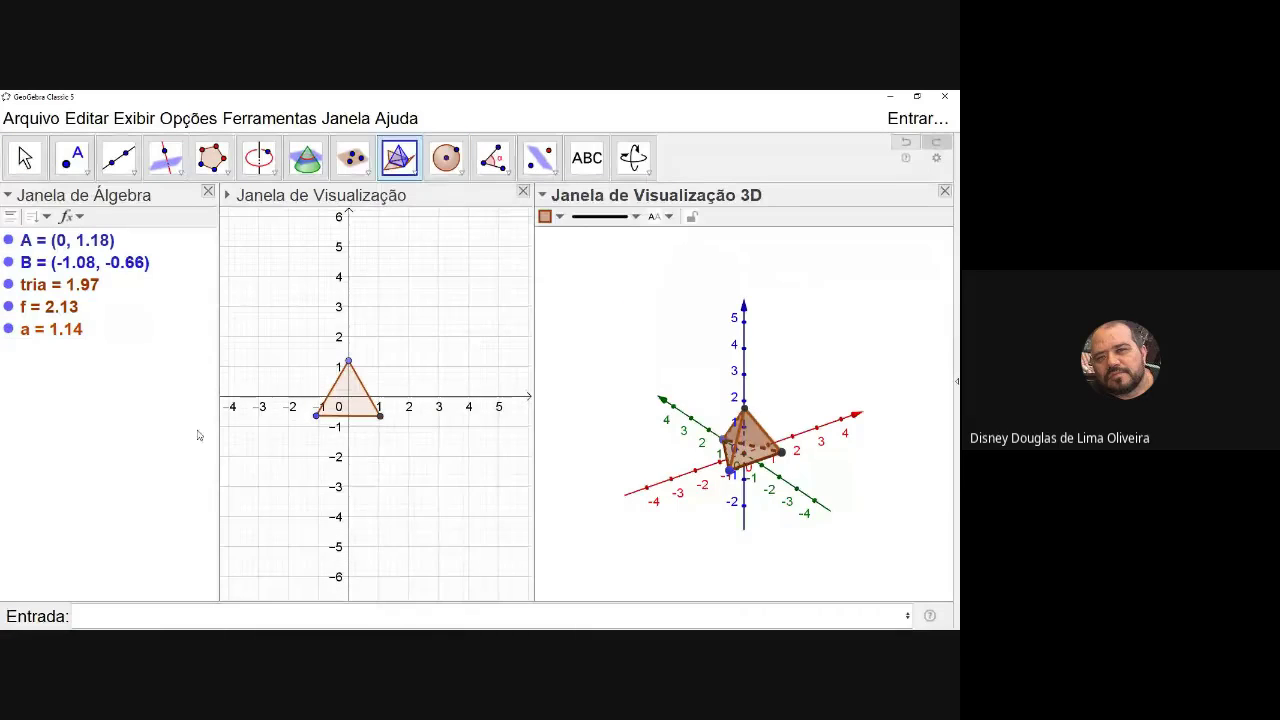
pyautogui.click(70, 338)
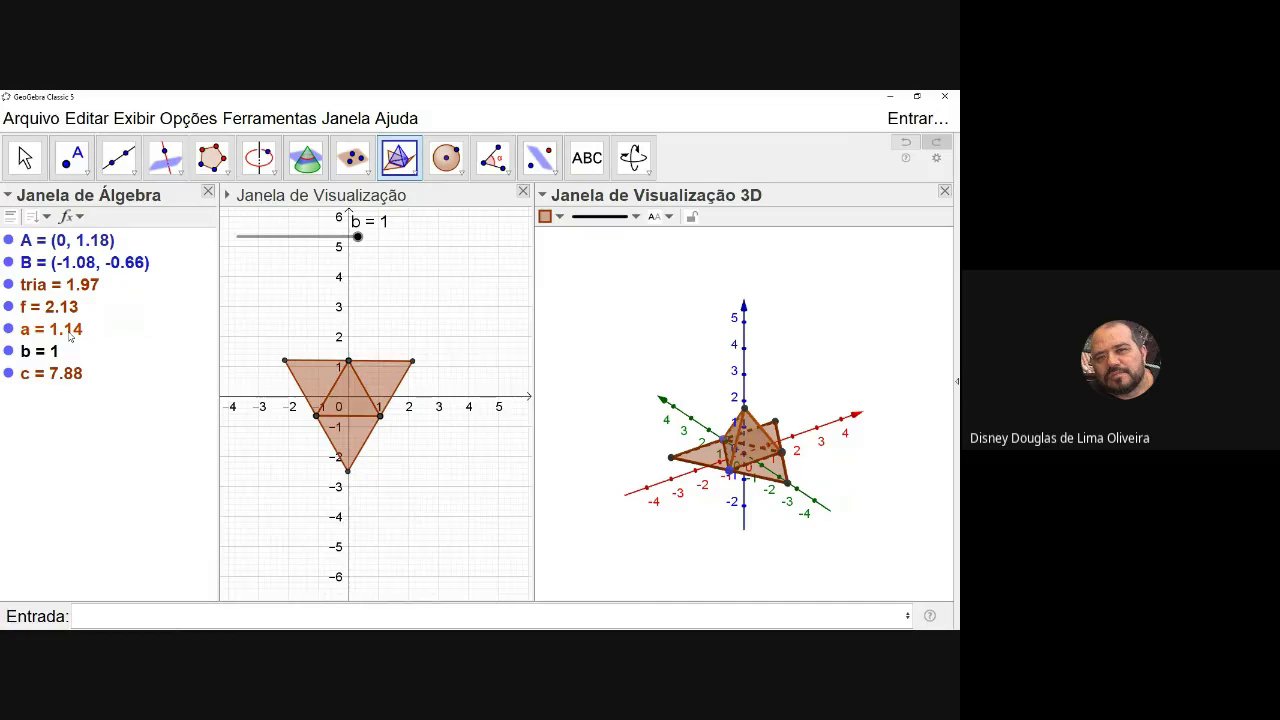
# Hide the original triangle tria and tetrahedron objects f and a, and fold the net by setting slider b to 0.
pyautogui.click(9, 330)
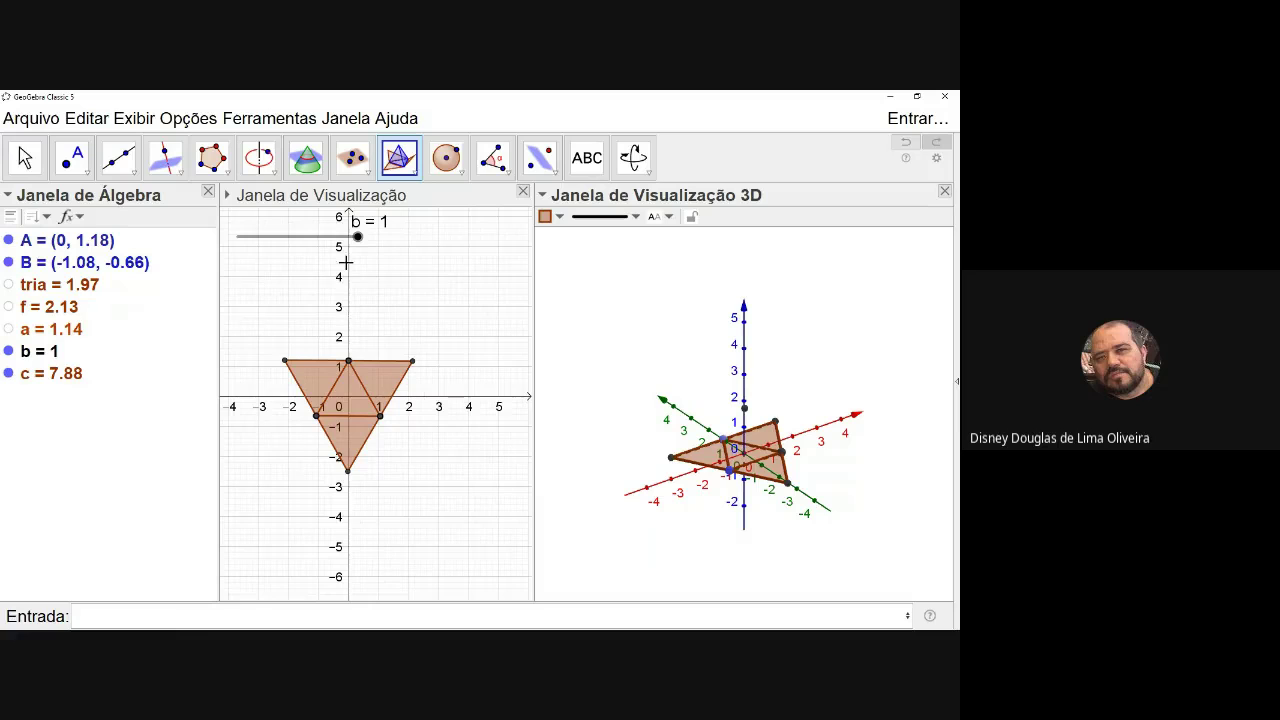
pyautogui.moveTo(357, 240); pyautogui.dragTo(231, 245)
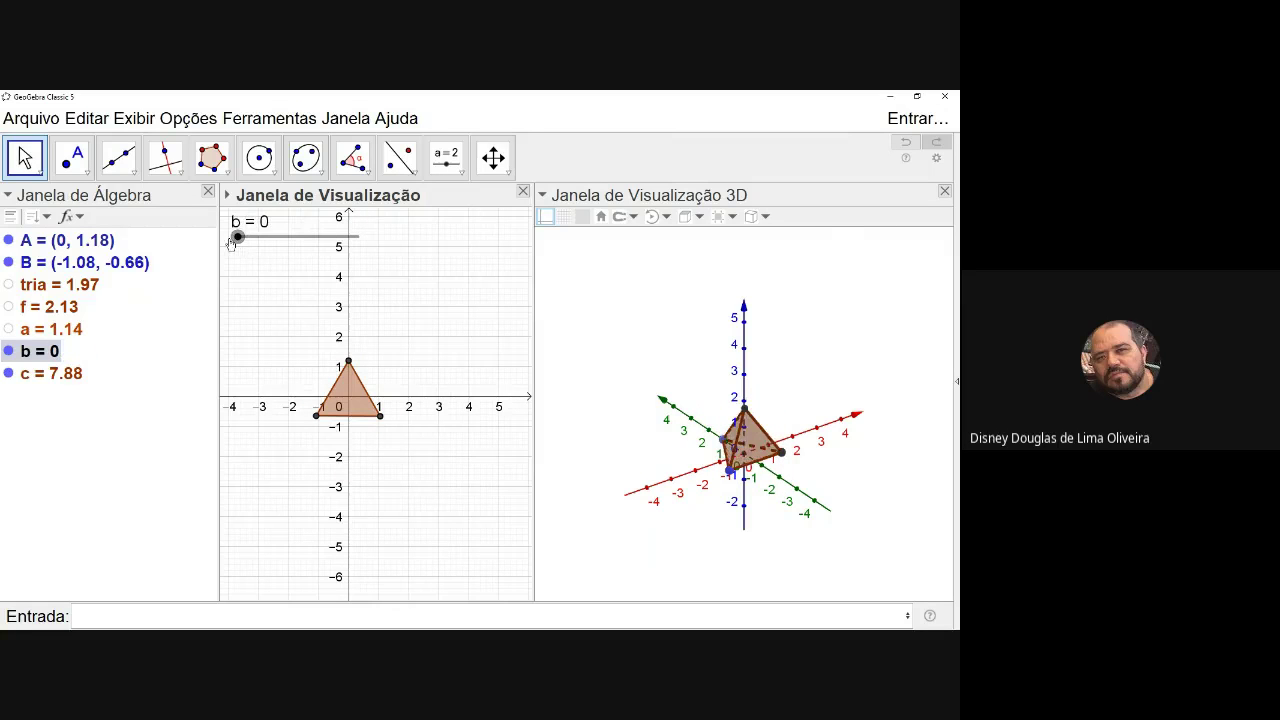
pyautogui.click(751, 549)
pyautogui.moveTo(751, 549); pyautogui.dragTo(689, 549)
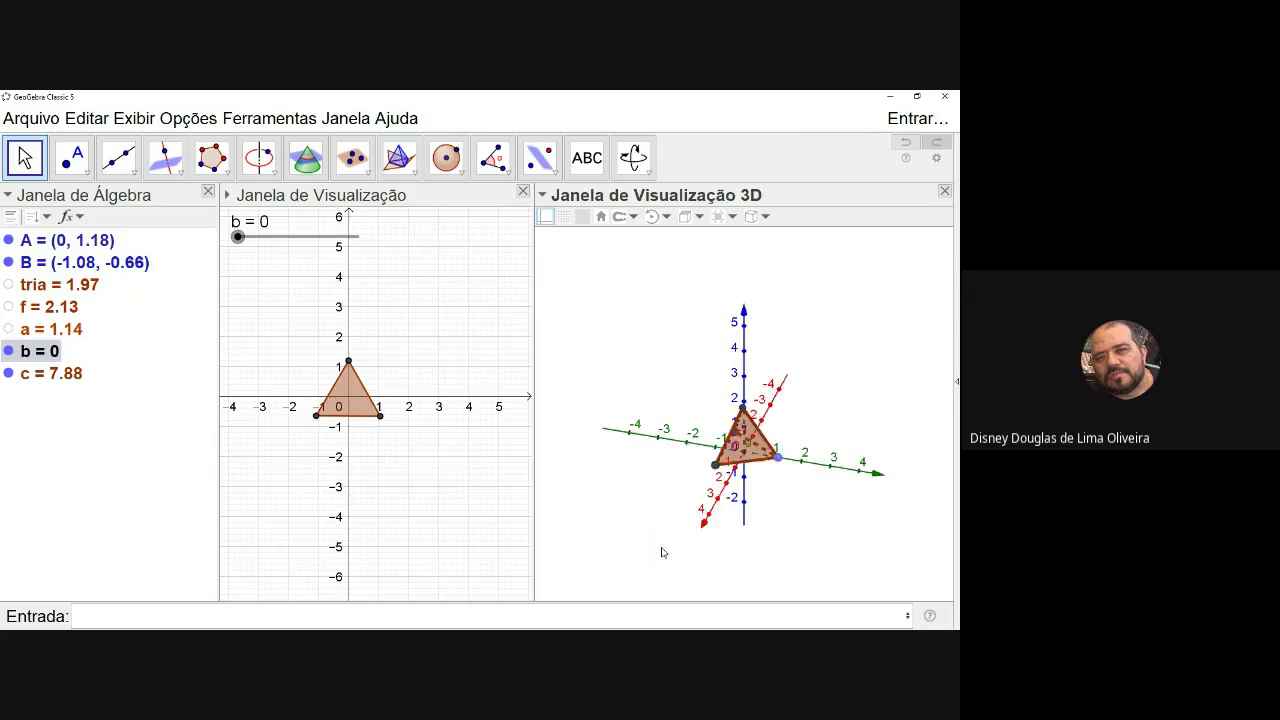
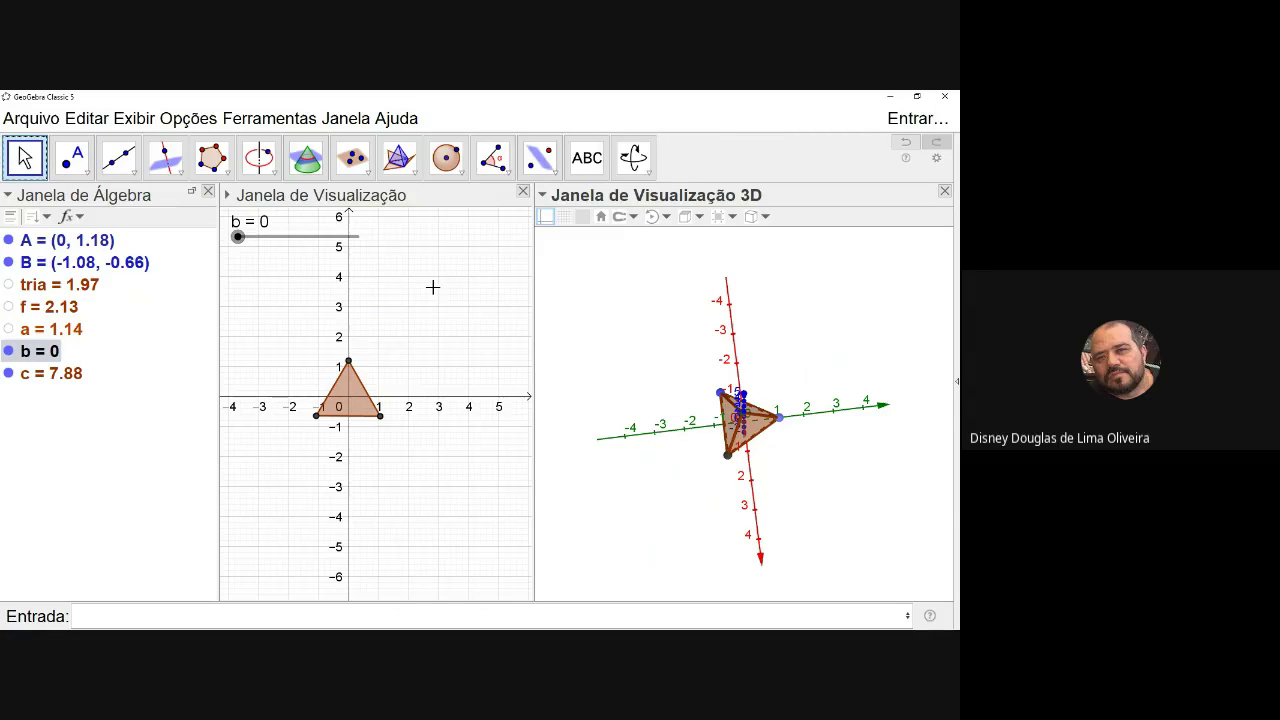
# Handwrite V − A + F with the pen (Caneta) in the 2D view above the triangle.
pyautogui.click(408, 282)
pyautogui.click(25, 157)
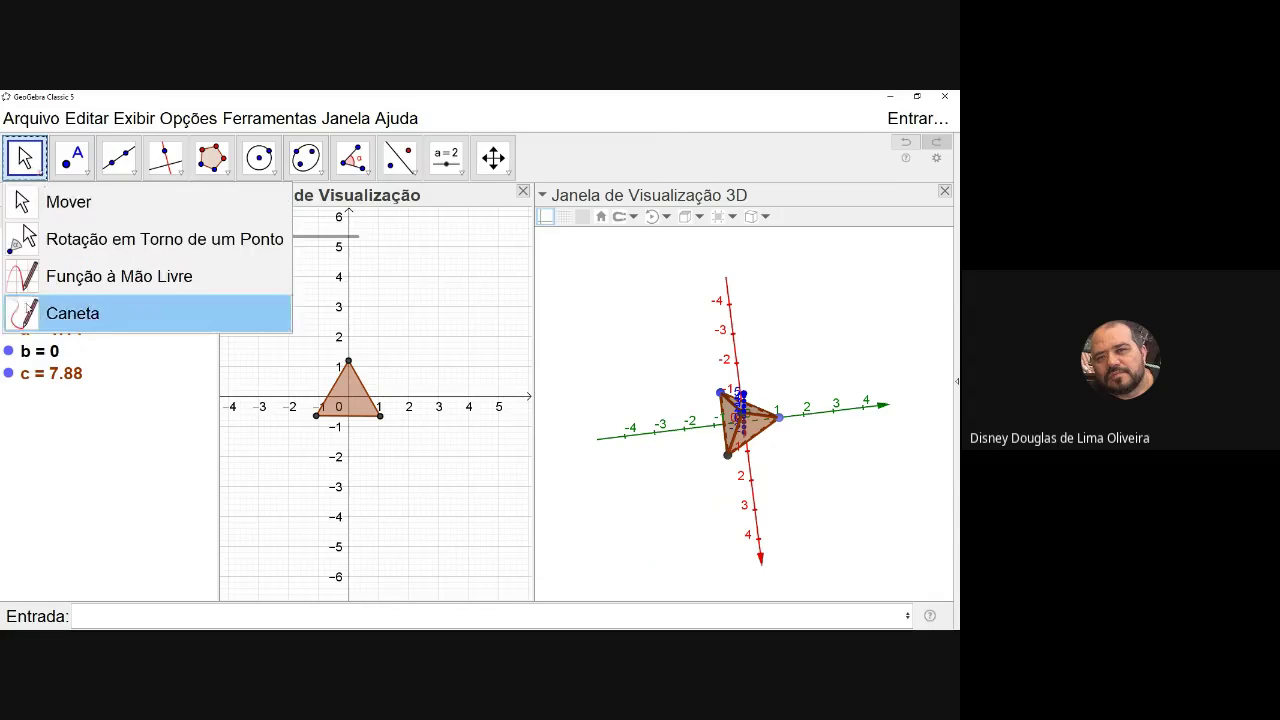
pyautogui.click(60, 309)
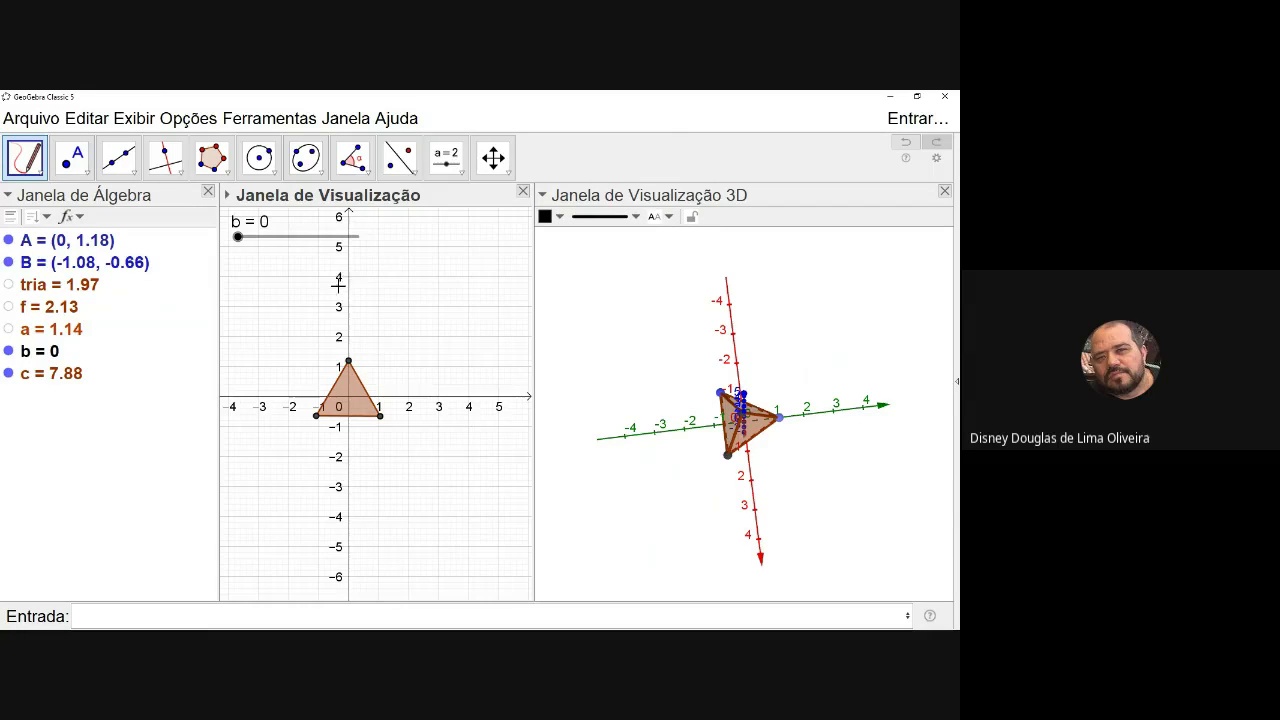
pyautogui.moveTo(368, 258)
pyautogui.mouseDown()
pyautogui.moveTo(381, 274)
pyautogui.moveTo(391, 248)
pyautogui.moveTo(422, 265)
pyautogui.mouseUp()
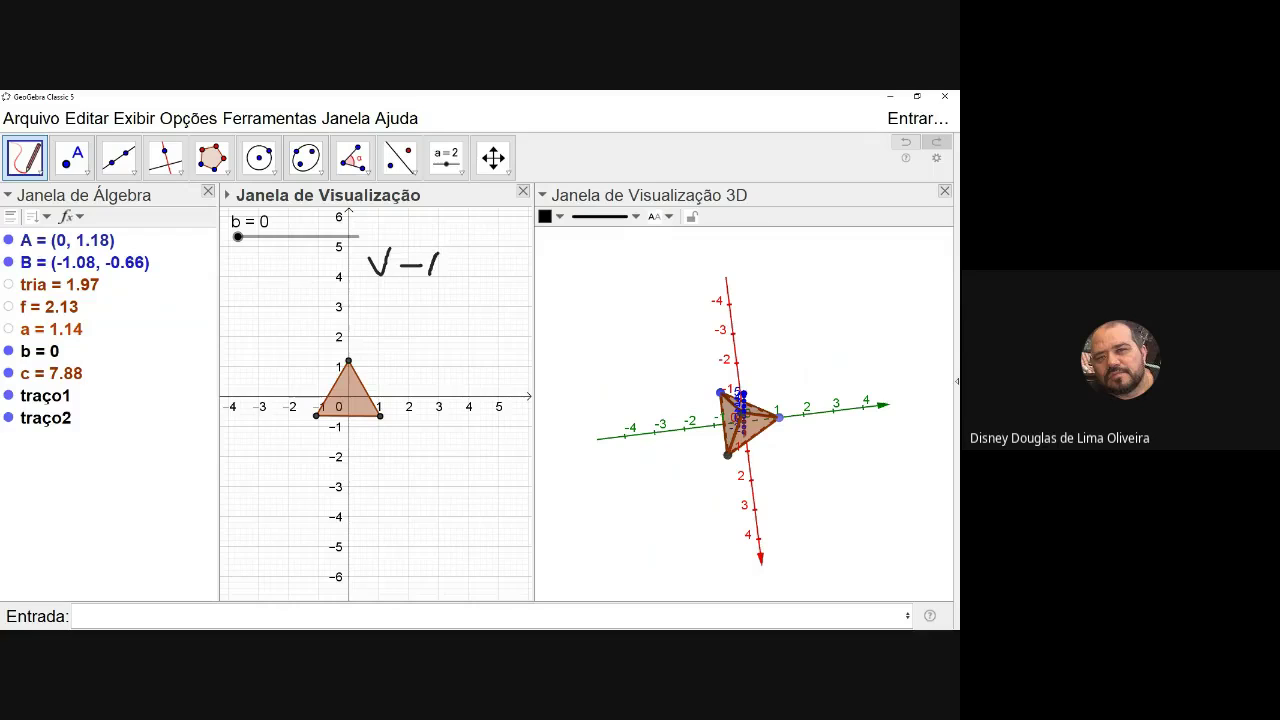
pyautogui.moveTo(446, 272); pyautogui.dragTo(446, 272)
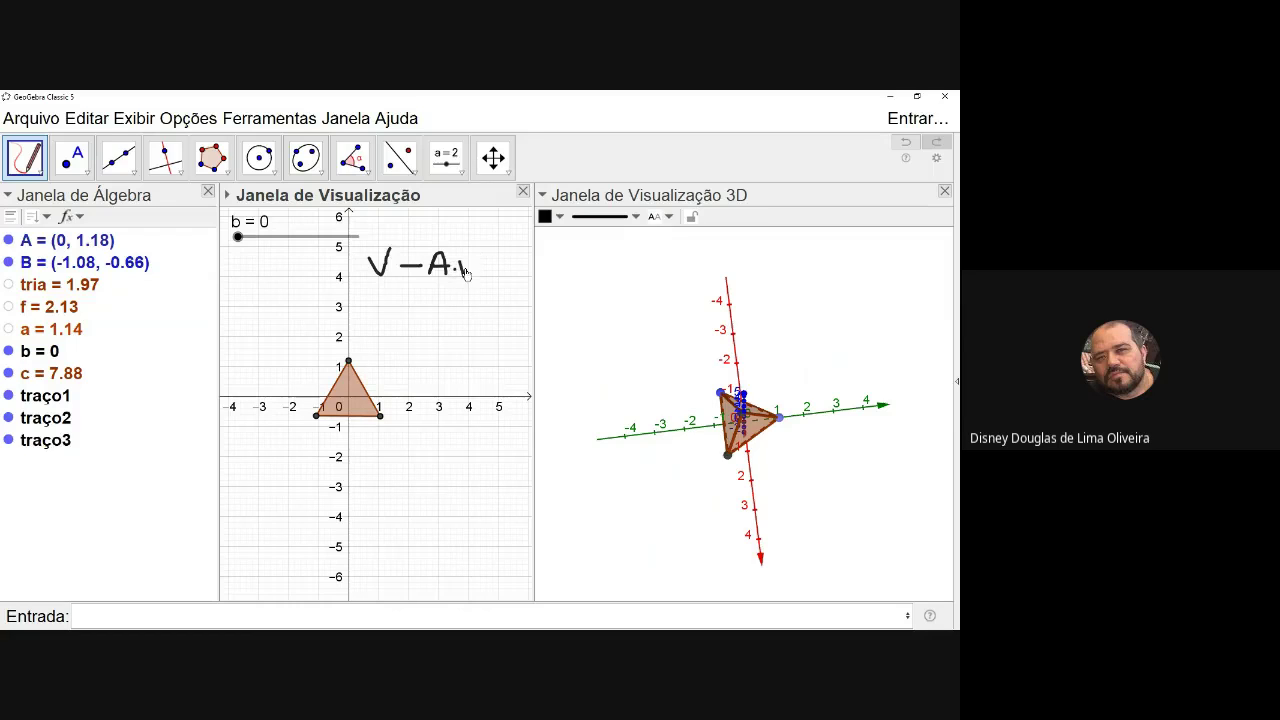
pyautogui.moveTo(453, 268); pyautogui.dragTo(487, 275)
pyautogui.moveTo(481, 253); pyautogui.dragTo(502, 252)
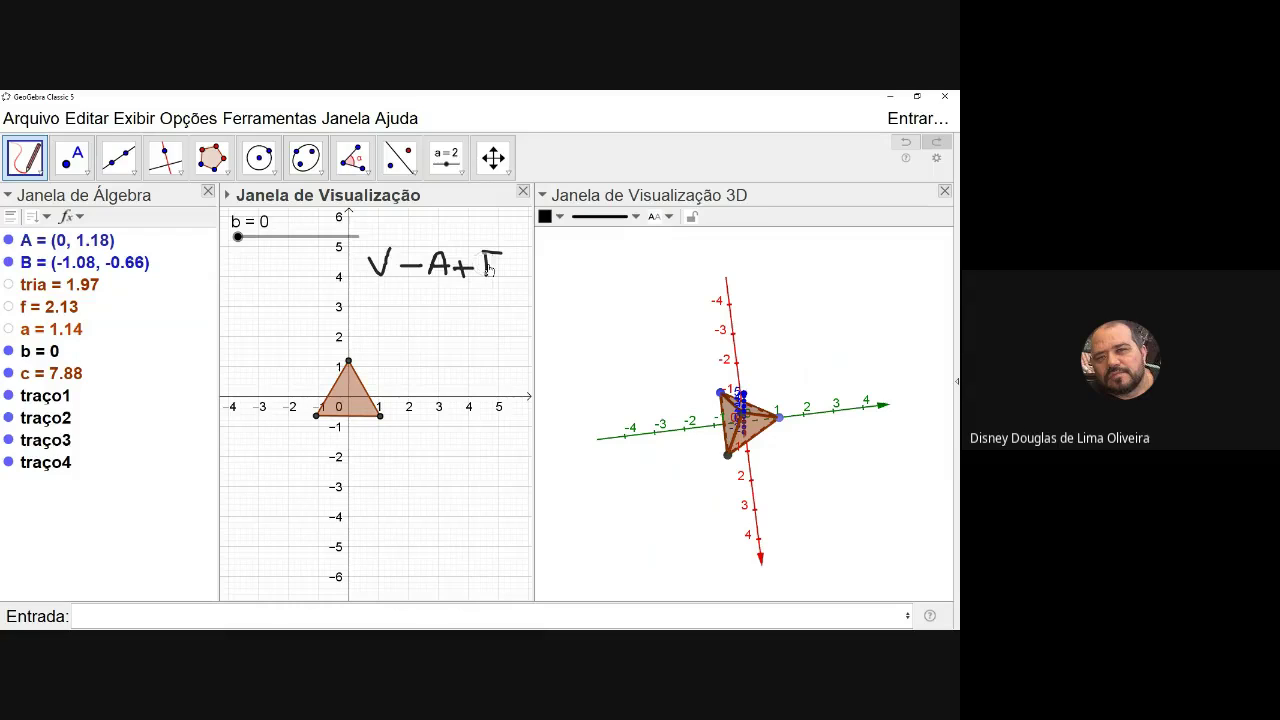
pyautogui.click(490, 272)
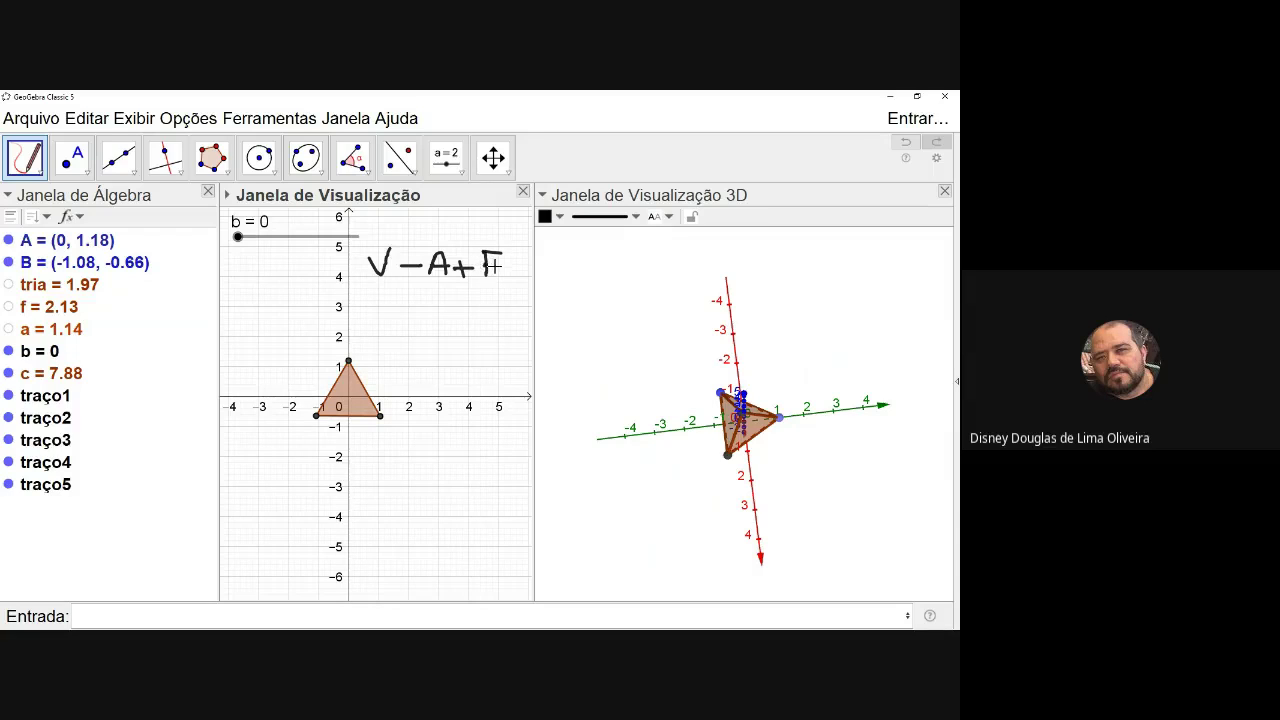
pyautogui.moveTo(484, 266)
pyautogui.mouseDown()
pyautogui.moveTo(530, 238)
pyautogui.moveTo(505, 294)
pyautogui.mouseUp()
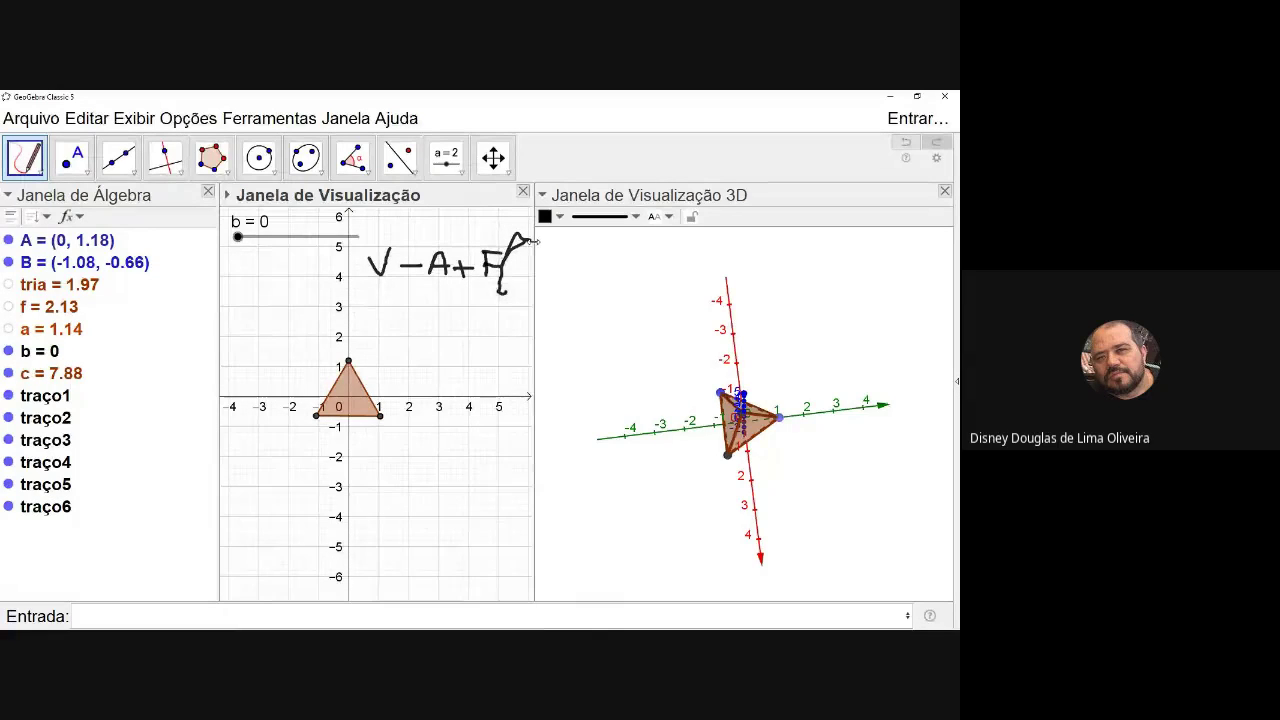
pyautogui.moveTo(535, 242); pyautogui.dragTo(513, 248)
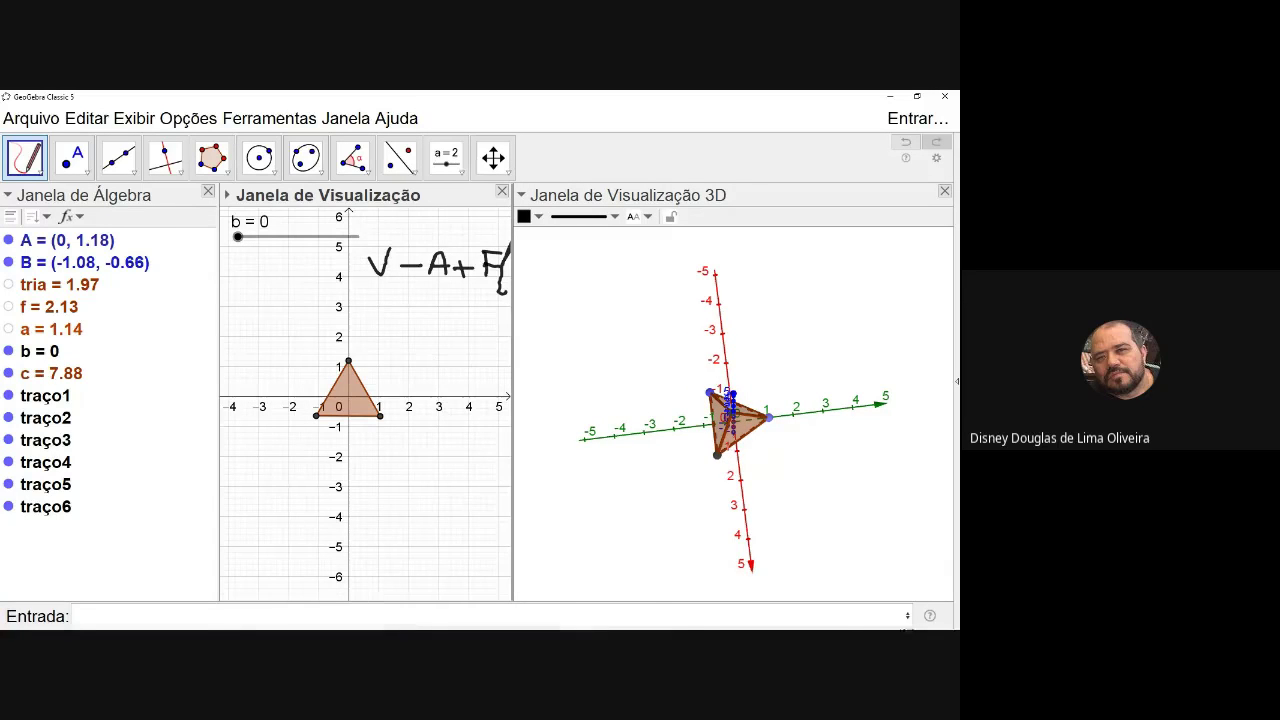
# Switch to Microsoft Whiteboard, close and reopen it, and return to GeoGebra.
pyautogui.moveTo(374, 628)
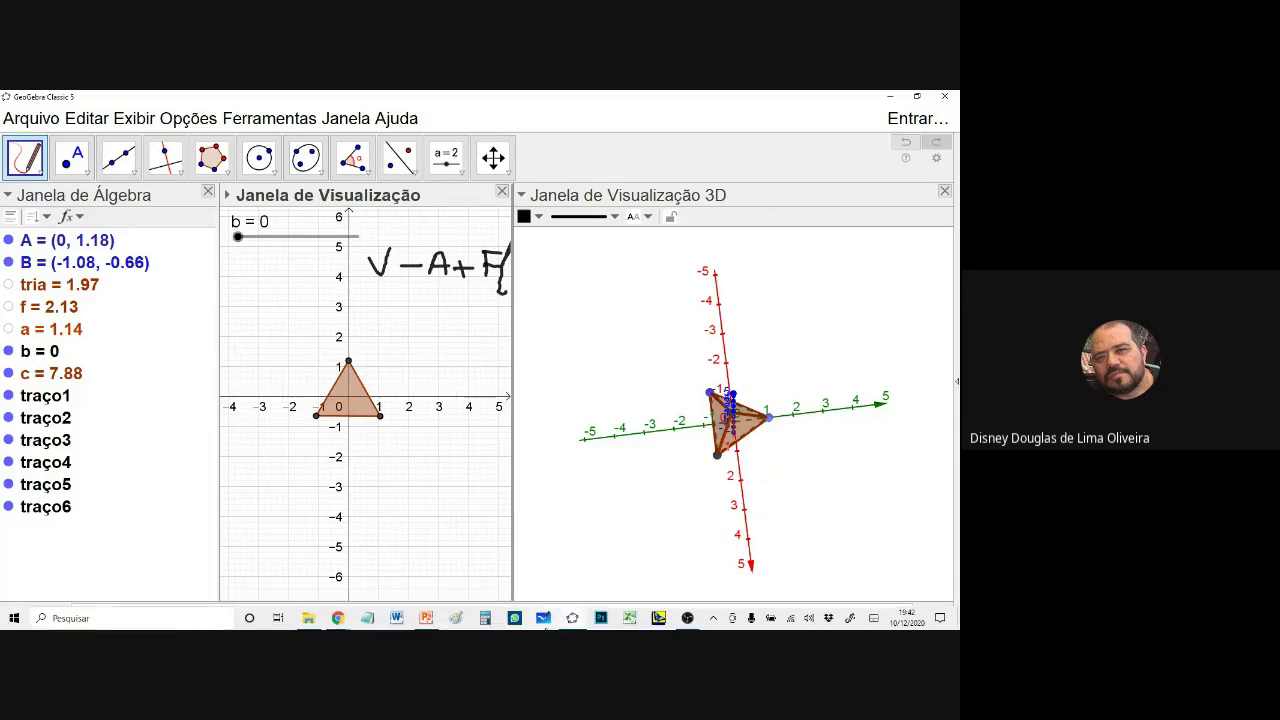
pyautogui.click(543, 619)
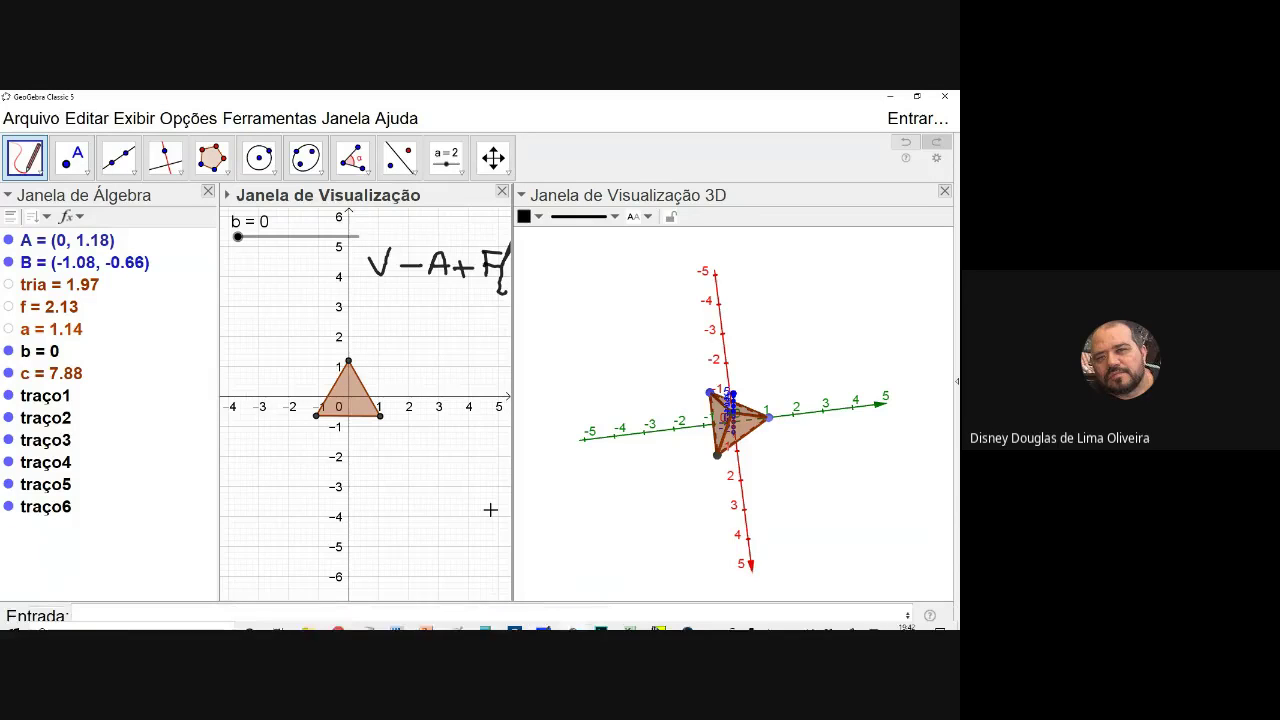
pyautogui.click(545, 622)
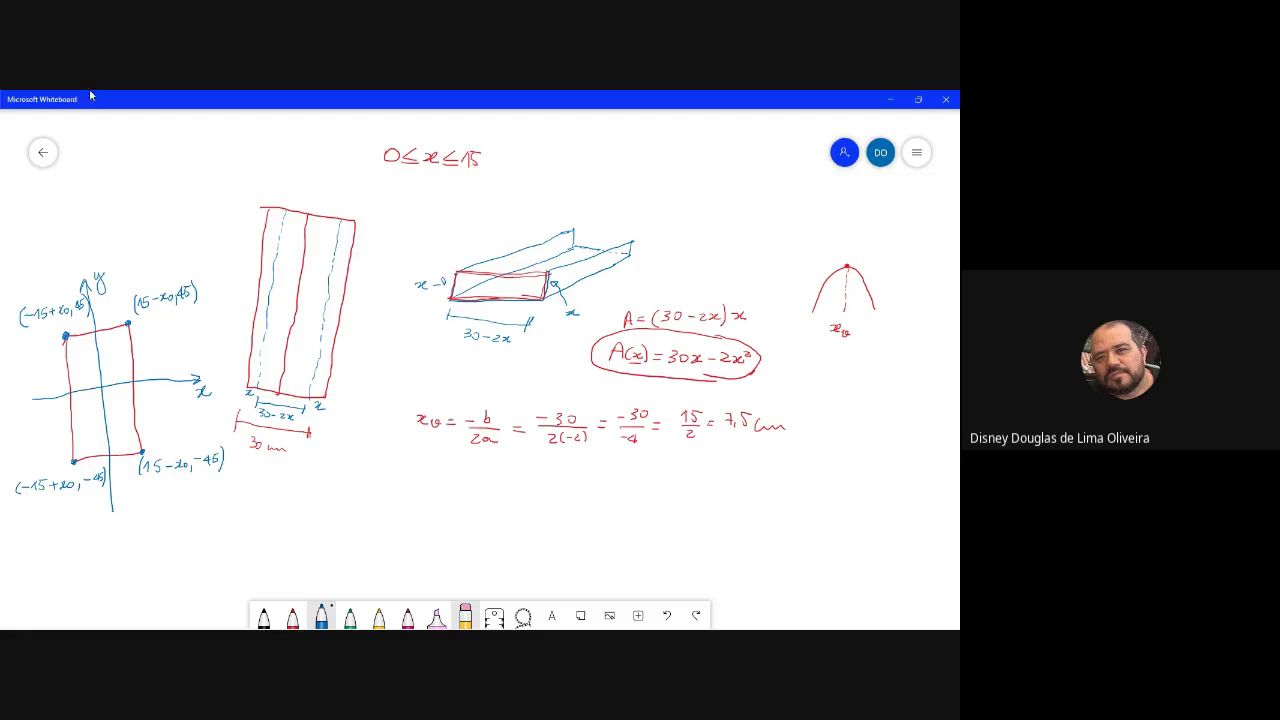
pyautogui.moveTo(480, 628)
pyautogui.click(944, 100)
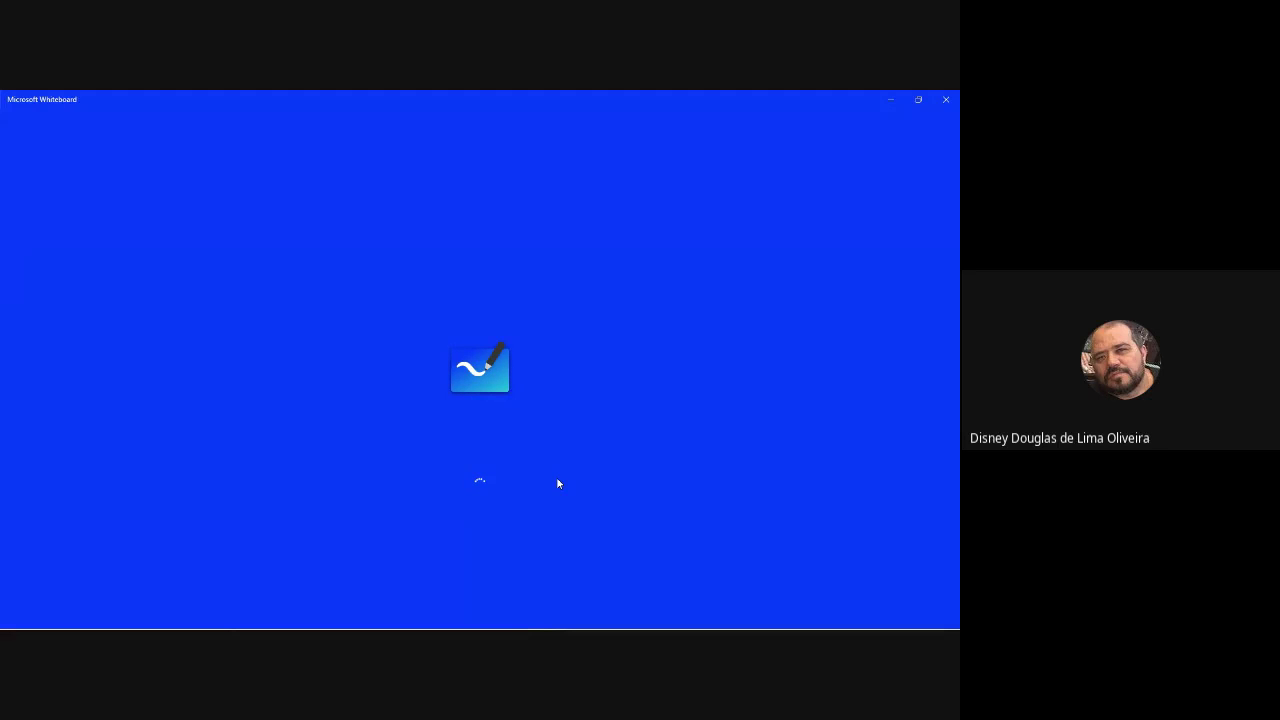
pyautogui.hotkey('alt', 'Tab')
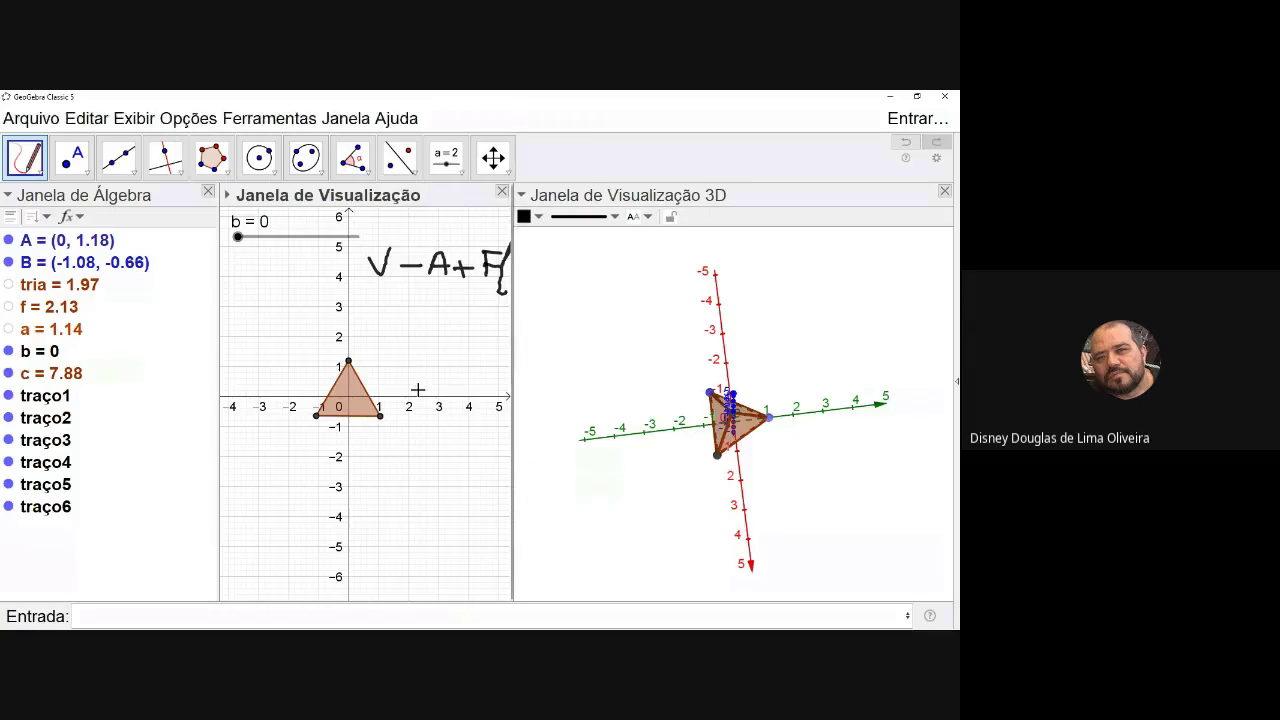
# Widen the 2D view and erase the handwritten V − A + F strokes above the triangle.
pyautogui.rightClick(30, 400)
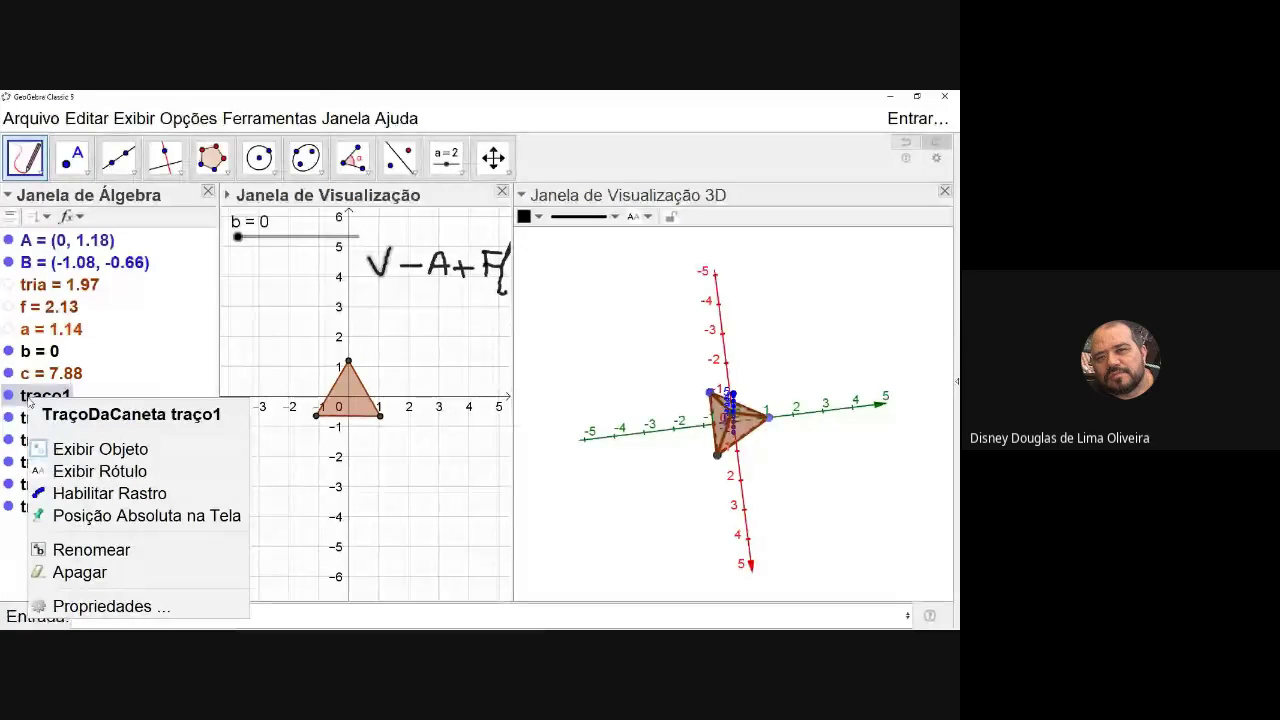
pyautogui.click(460, 518)
pyautogui.moveTo(510, 399); pyautogui.dragTo(678, 399)
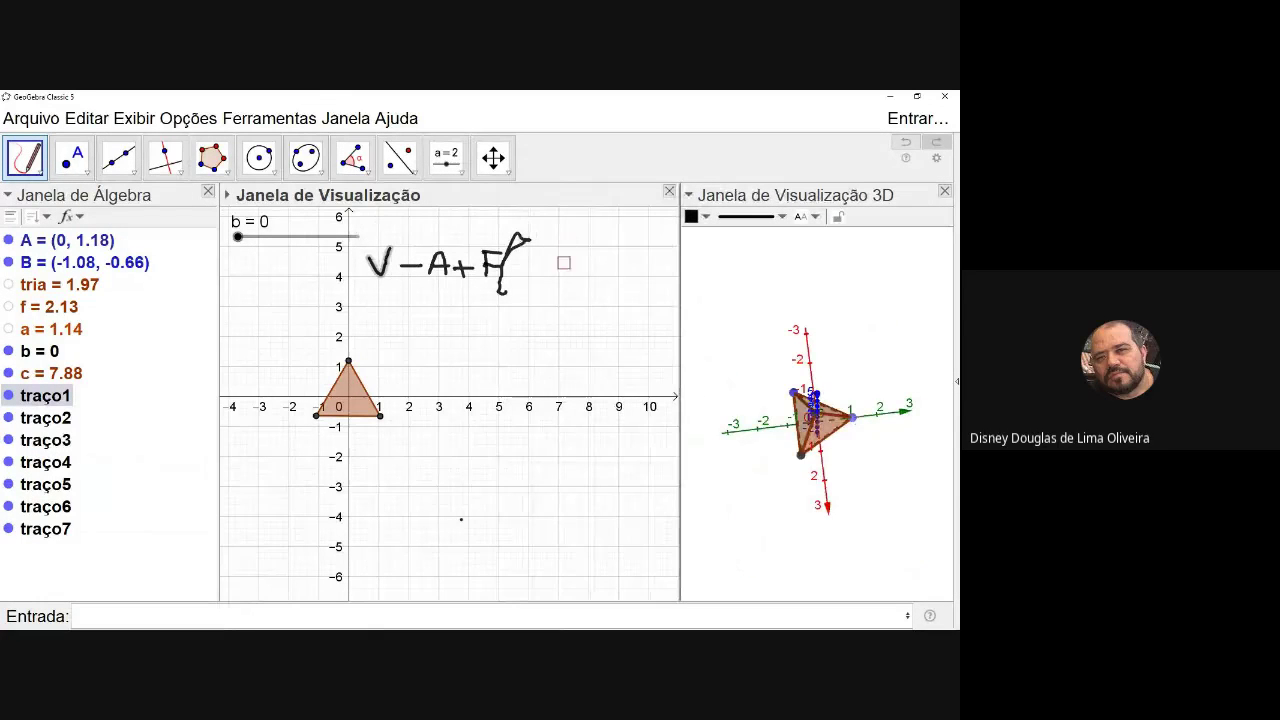
pyautogui.moveTo(381, 299)
pyautogui.mouseDown(button='right')
pyautogui.moveTo(531, 303)
pyautogui.moveTo(446, 280)
pyautogui.moveTo(438, 254)
pyautogui.moveTo(380, 262)
pyautogui.moveTo(398, 251)
pyautogui.moveTo(367, 246)
pyautogui.moveTo(365, 264)
pyautogui.moveTo(495, 262)
pyautogui.moveTo(508, 223)
pyautogui.moveTo(500, 294)
pyautogui.moveTo(520, 236)
pyautogui.moveTo(457, 257)
pyautogui.moveTo(471, 274)
pyautogui.moveTo(380, 266)
pyautogui.mouseUp(button='right')
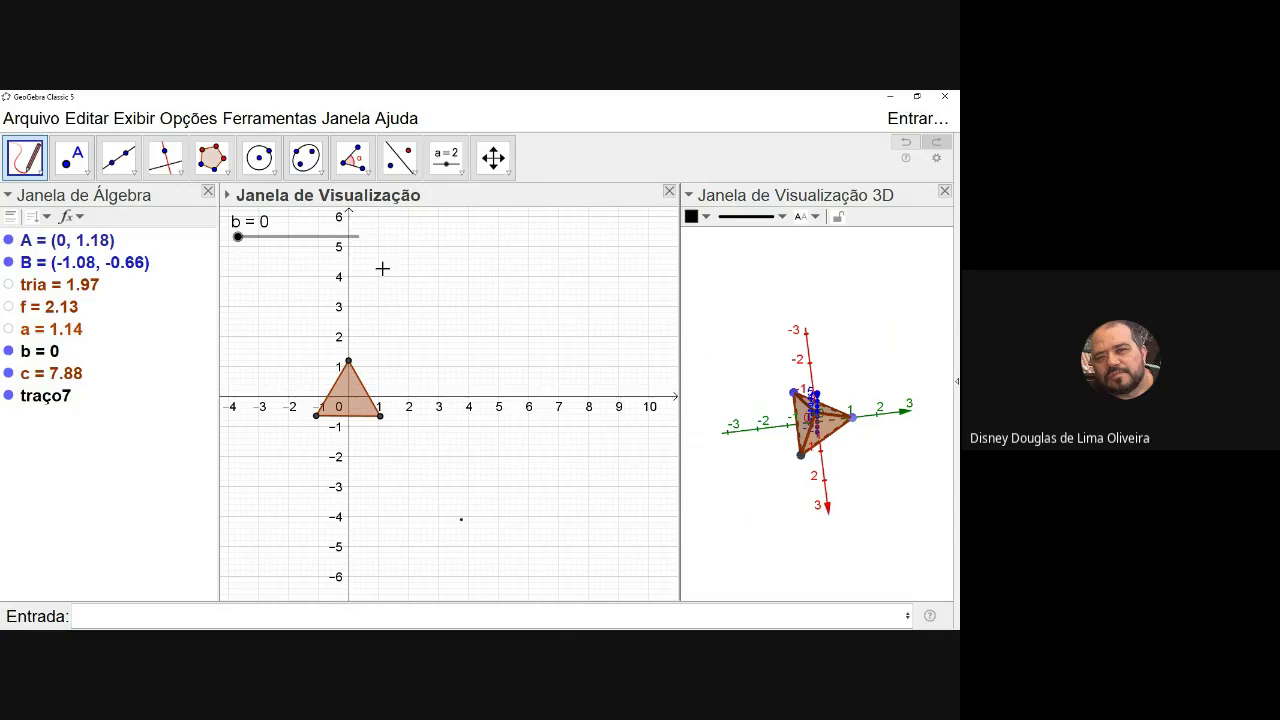
# Rotate the 3D view to look at the folded tetrahedron from the side, with its vertical axis upright.
pyautogui.click(745, 513)
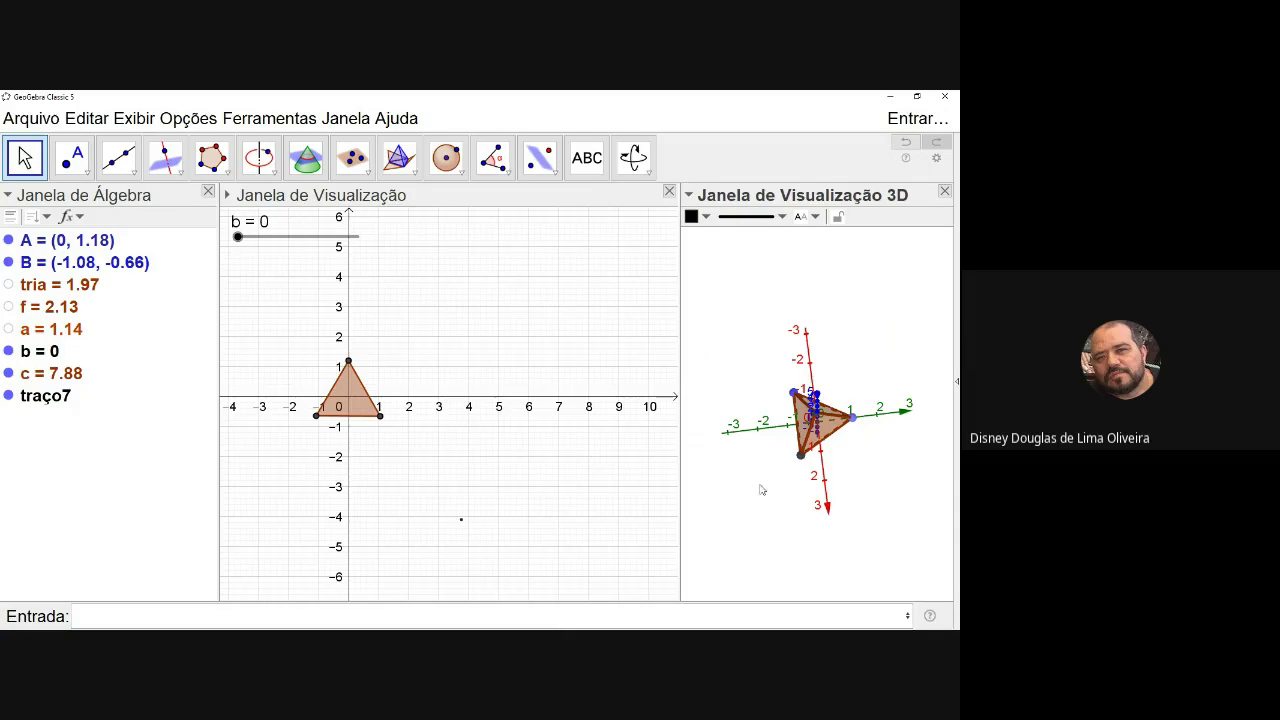
pyautogui.click(741, 448)
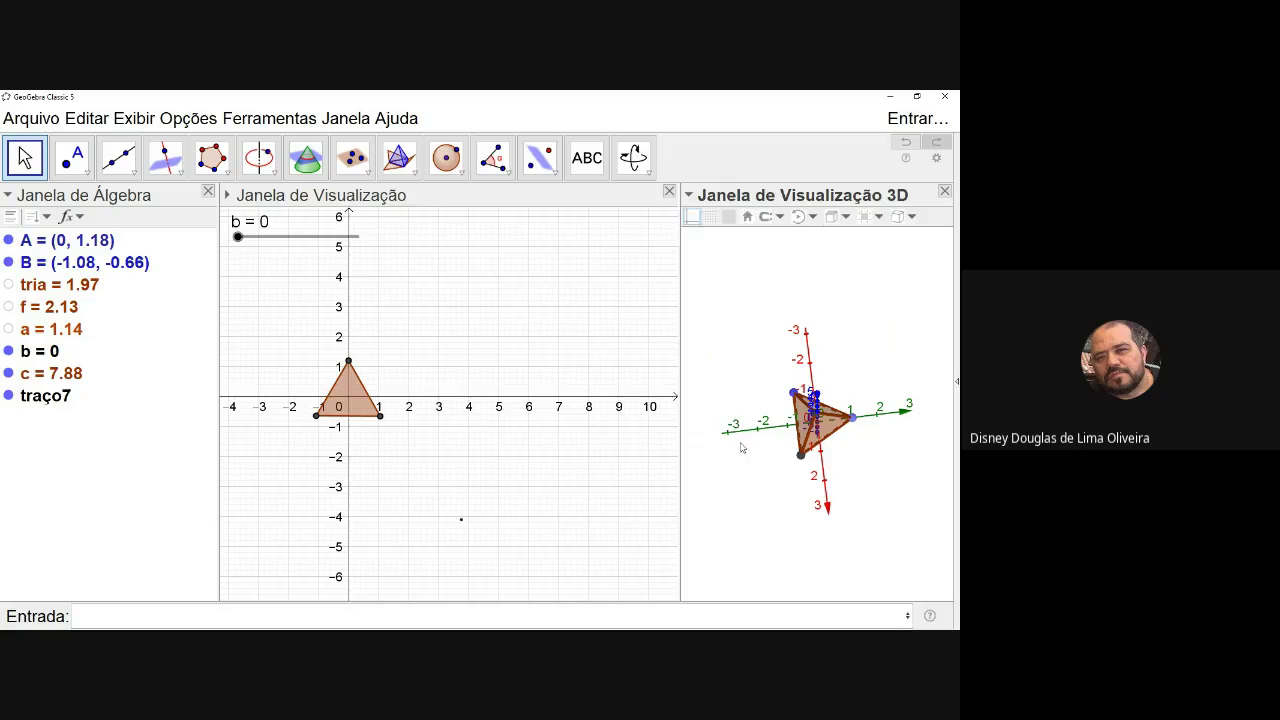
pyautogui.rightClick(741, 448)
pyautogui.click(738, 367)
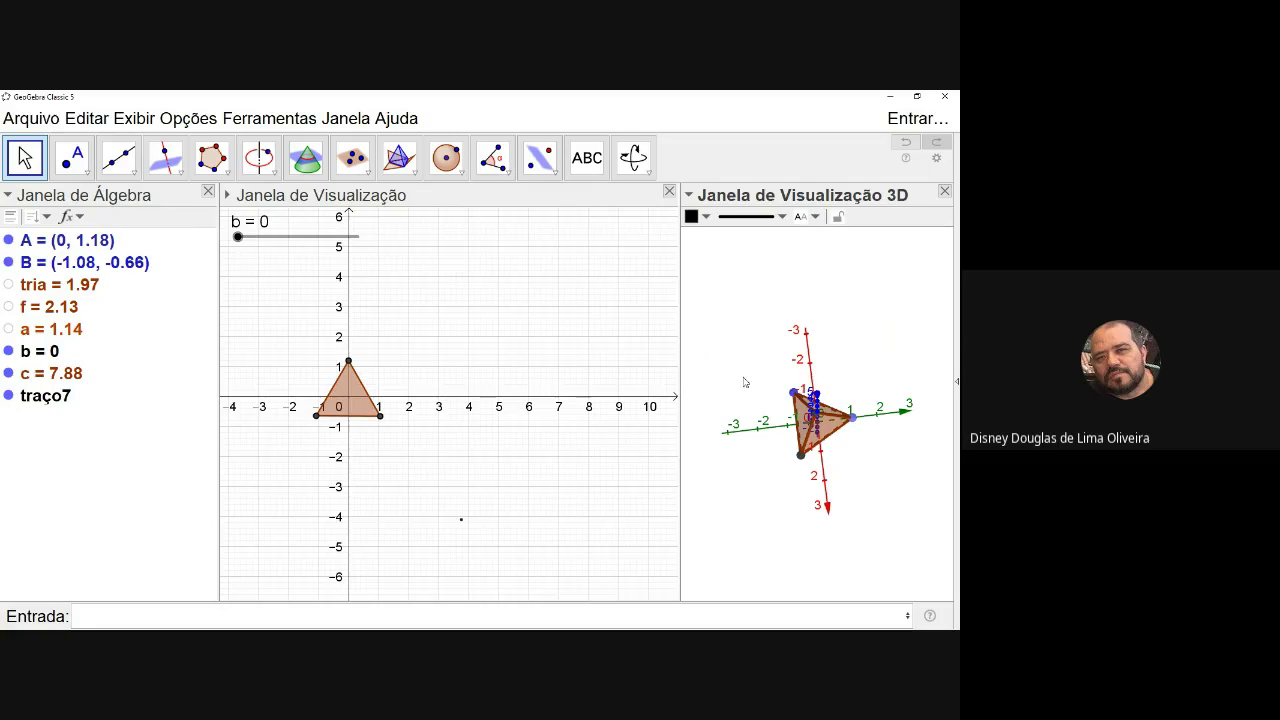
pyautogui.click(634, 158)
pyautogui.moveTo(733, 344); pyautogui.dragTo(717, 323)
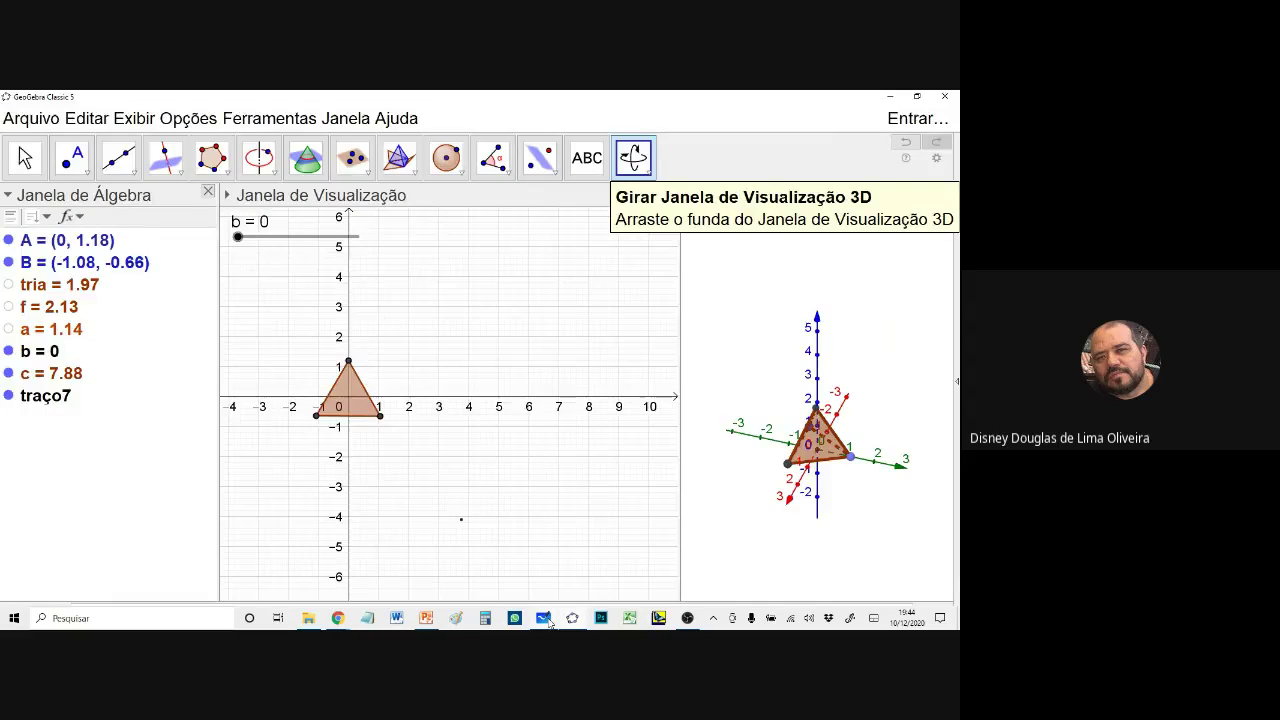
# Switch to Microsoft Whiteboard and clear the whole board.
pyautogui.click(546, 620)
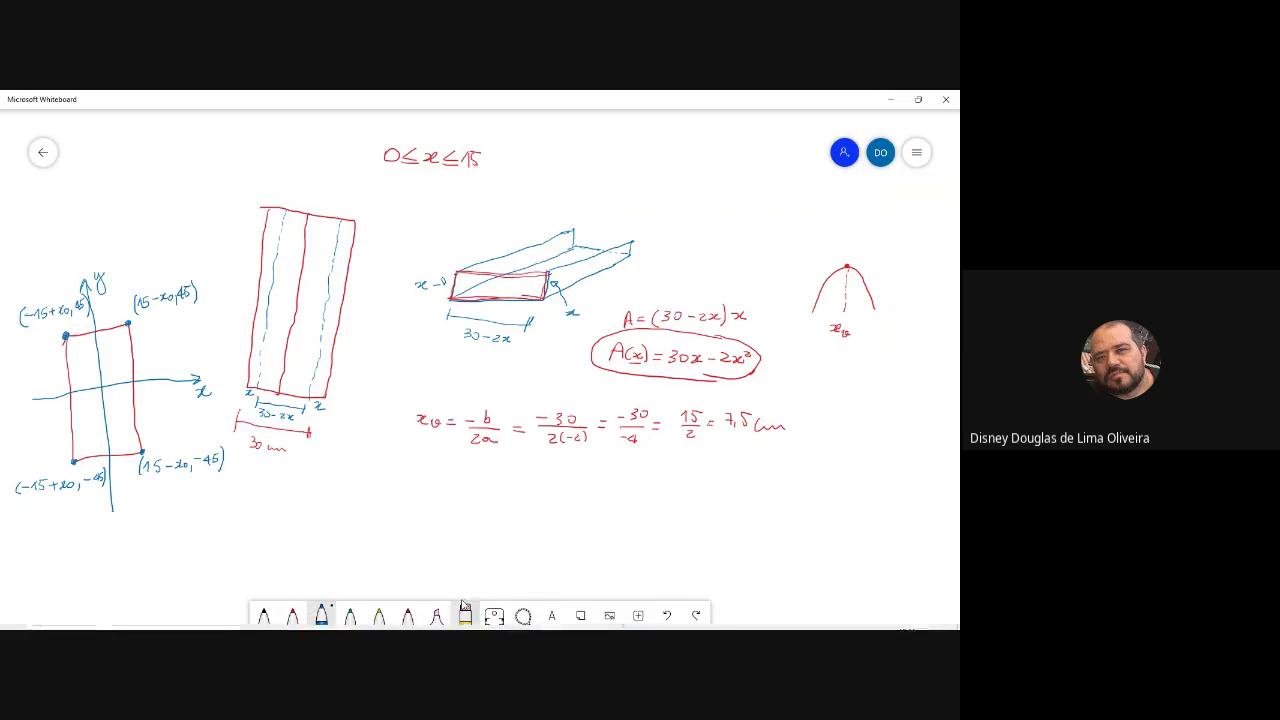
pyautogui.click(465, 612)
pyautogui.click(465, 612)
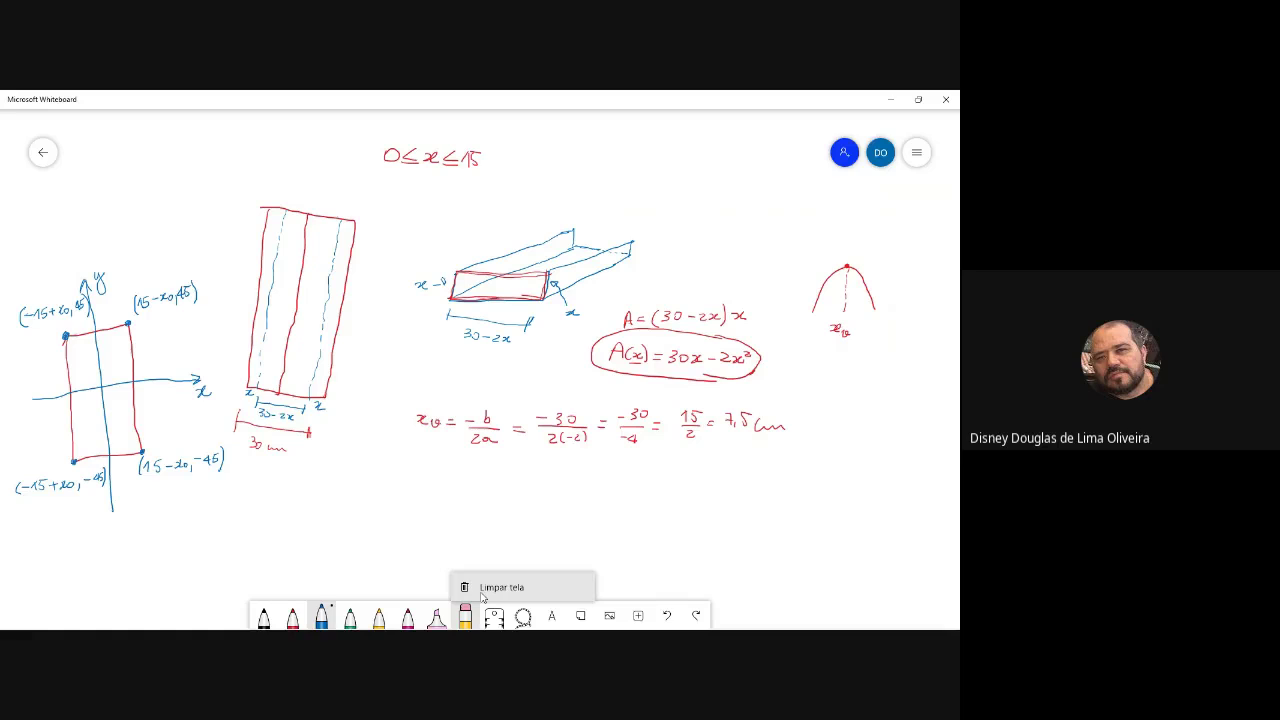
pyautogui.click(483, 594)
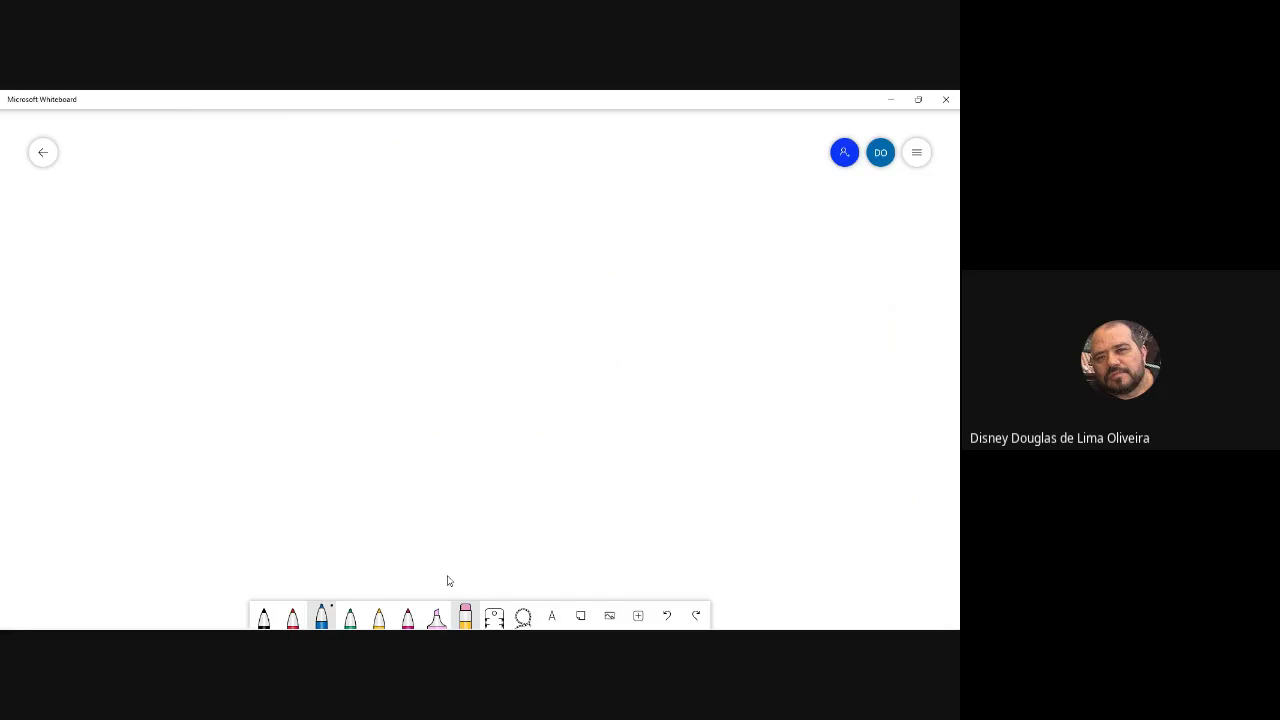
# Handwrite the relation V − A + F = 2 in blue and start the line V = beside it.
pyautogui.moveTo(227, 238)
pyautogui.mouseDown()
pyautogui.moveTo(249, 230)
pyautogui.moveTo(269, 250)
pyautogui.moveTo(293, 236)
pyautogui.moveTo(305, 254)
pyautogui.moveTo(333, 244)
pyautogui.mouseUp()
pyautogui.moveTo(349, 234); pyautogui.dragTo(393, 235)
pyautogui.moveTo(379, 243); pyautogui.dragTo(433, 243)
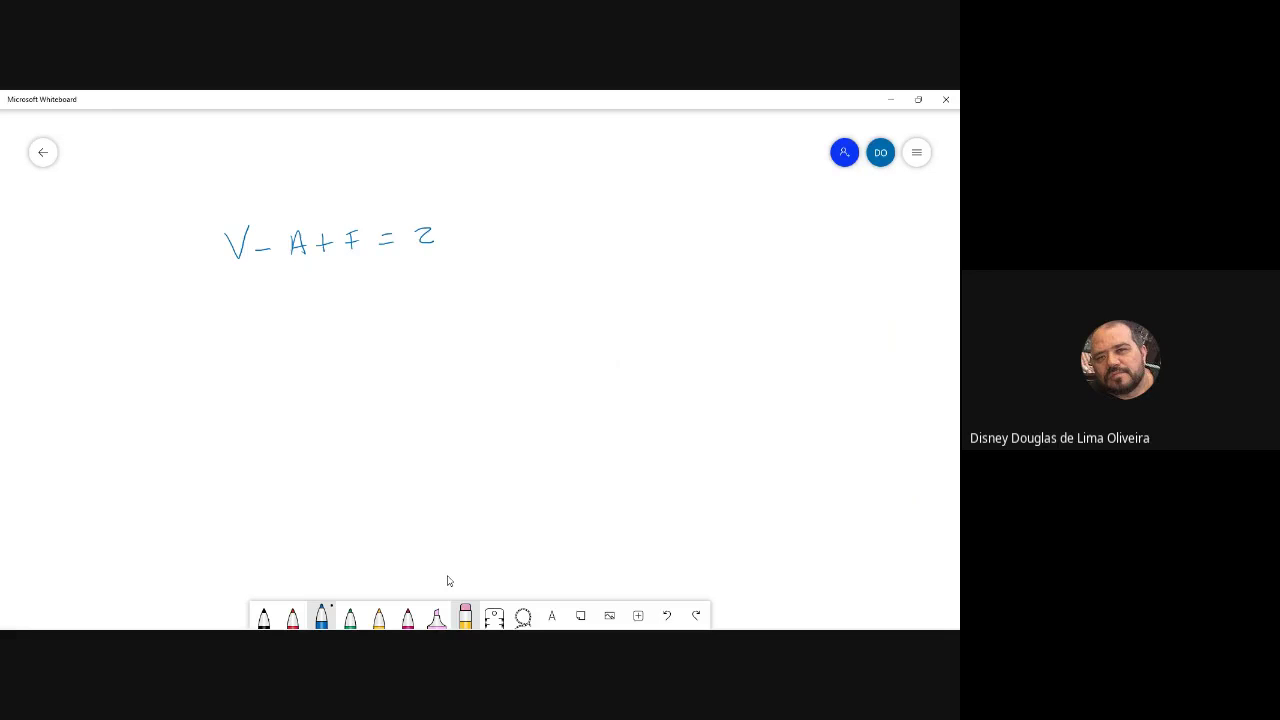
pyautogui.moveTo(557, 263)
pyautogui.mouseDown()
pyautogui.moveTo(566, 287)
pyautogui.moveTo(578, 261)
pyautogui.mouseUp()
pyautogui.moveTo(589, 274); pyautogui.dragTo(597, 274)
# Switch back to GeoGebra and examine the vertices of the tetrahedron in the 3D view.
pyautogui.moveTo(448, 628)
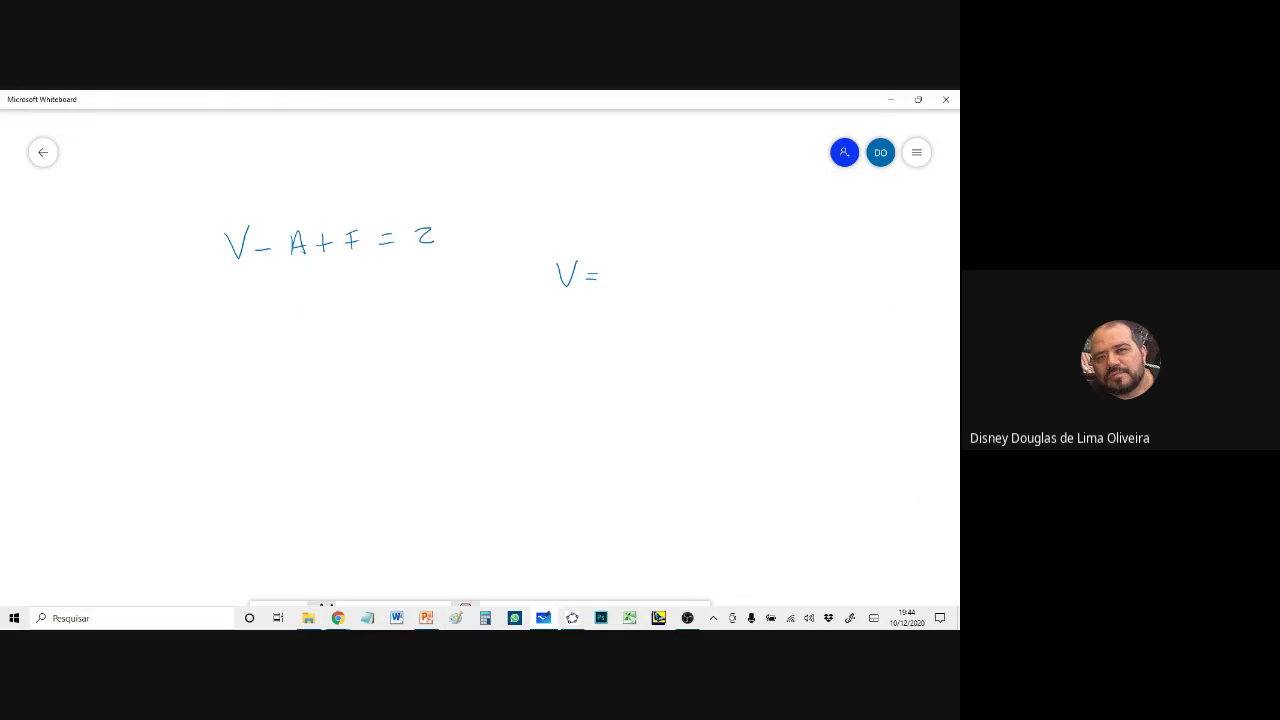
pyautogui.hotkey('alt', 'Tab')
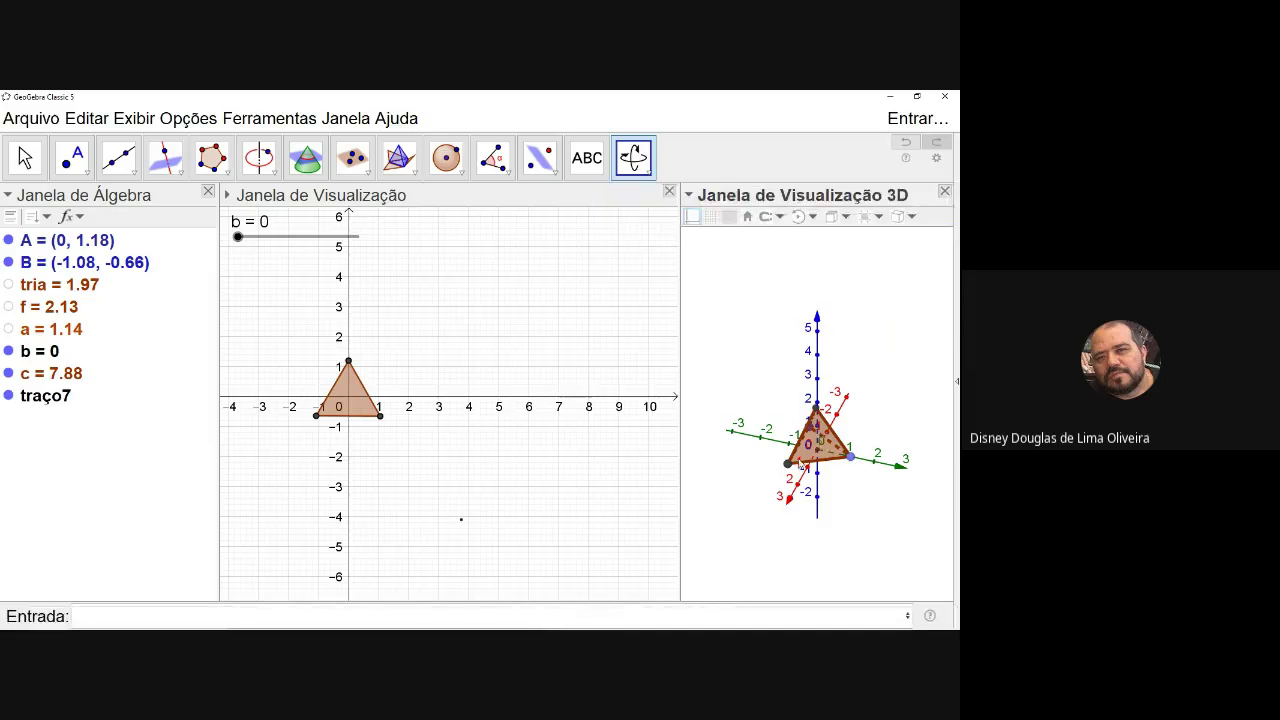
pyautogui.press('alt')
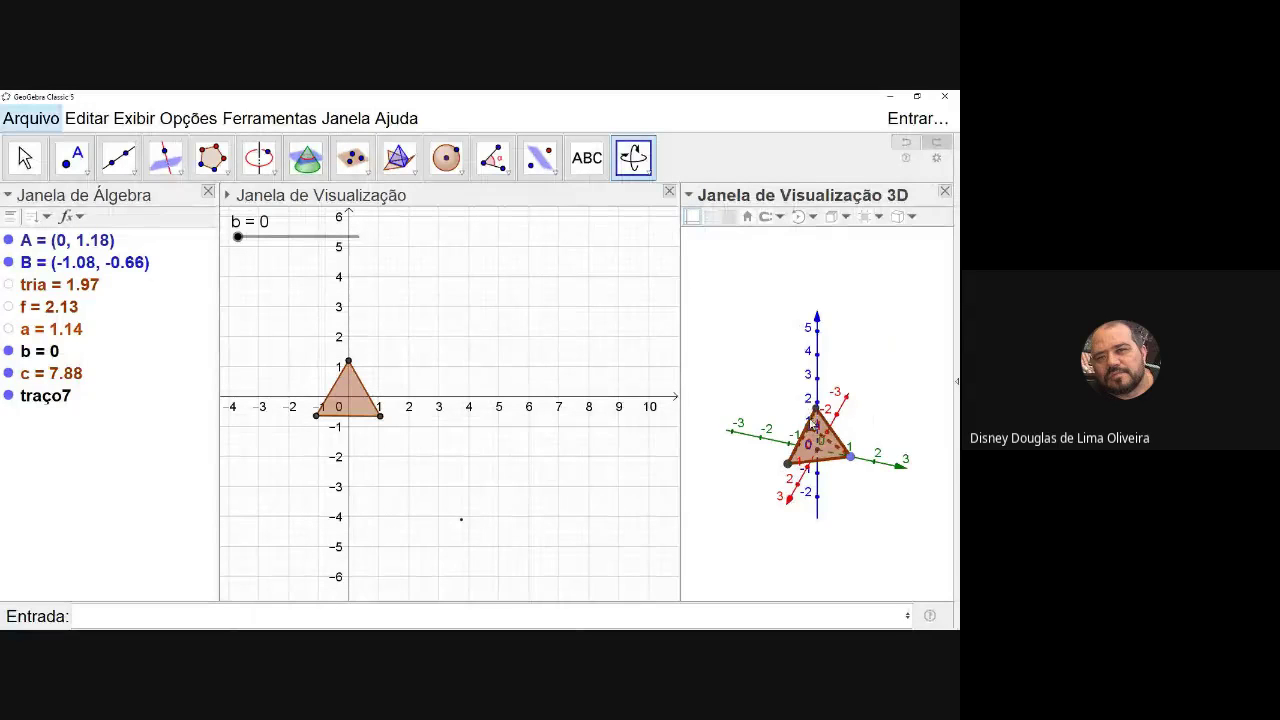
# On Microsoft Whiteboard, handwrite V = 4 and start the line A =, and return to GeoGebra to examine the tetrahedron's edges from another angle.
pyautogui.hotkey('alt', 'Tab')
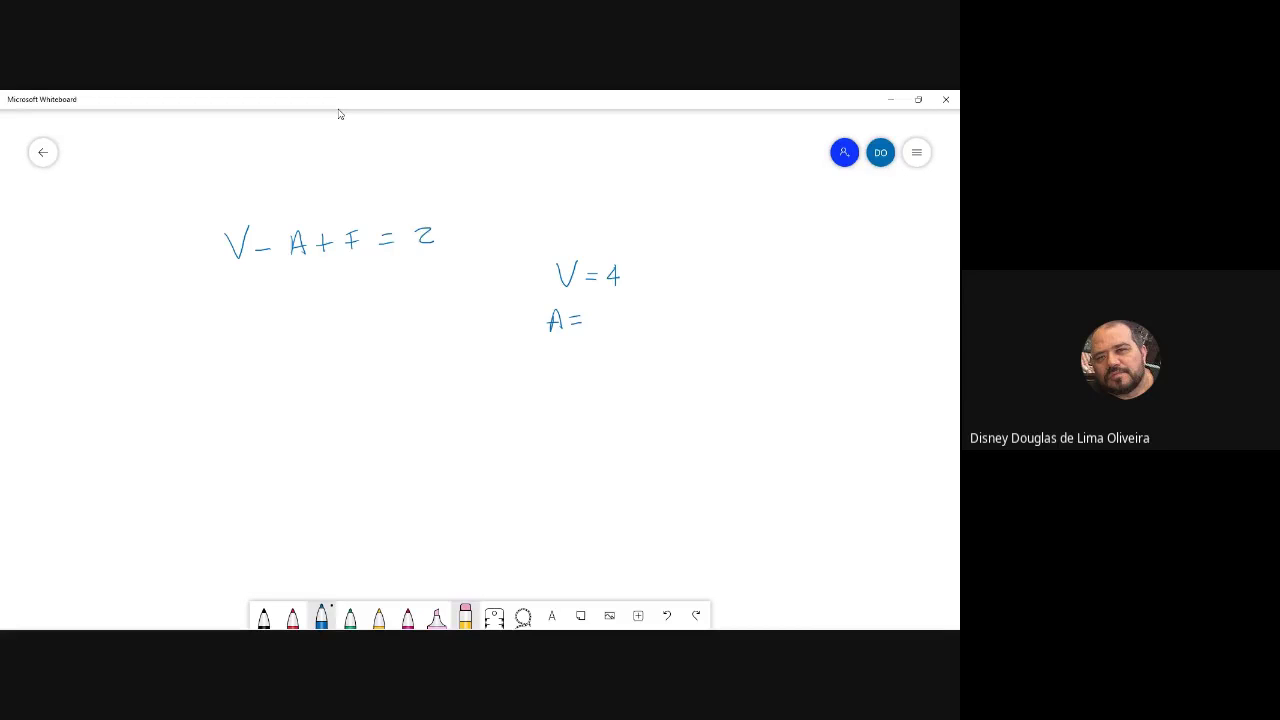
pyautogui.hotkey('alt', 'Tab')
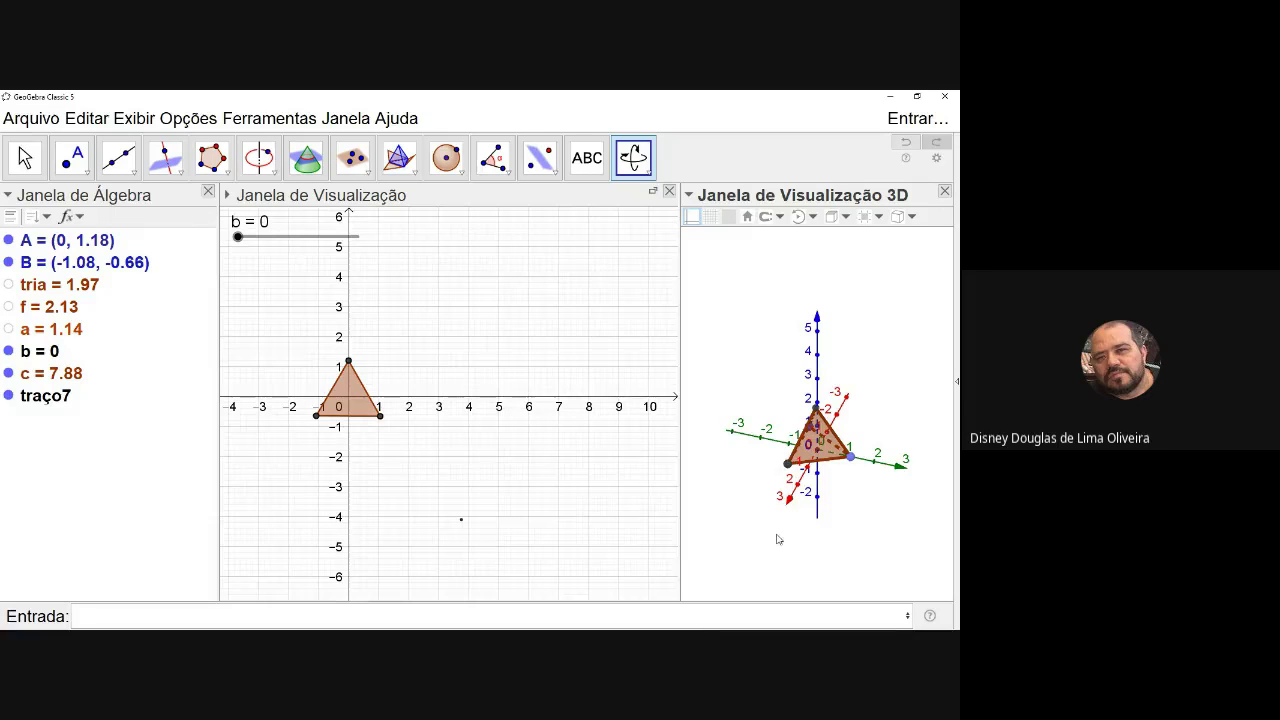
pyautogui.moveTo(771, 540); pyautogui.dragTo(807, 518)
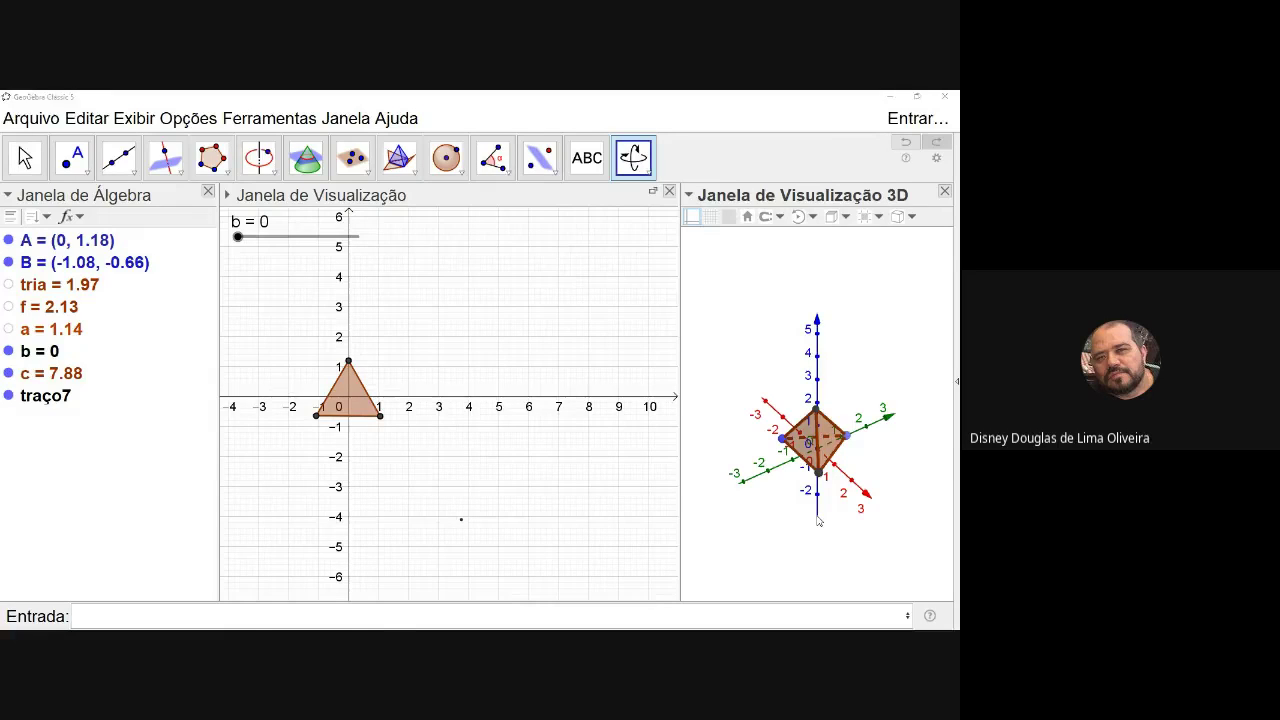
# Switch to Microsoft Whiteboard, handwrite A = 6 and F = 4, and write 6 − 4 + 4 = 6 under the relation.
pyautogui.hotkey('alt', 'Tab')
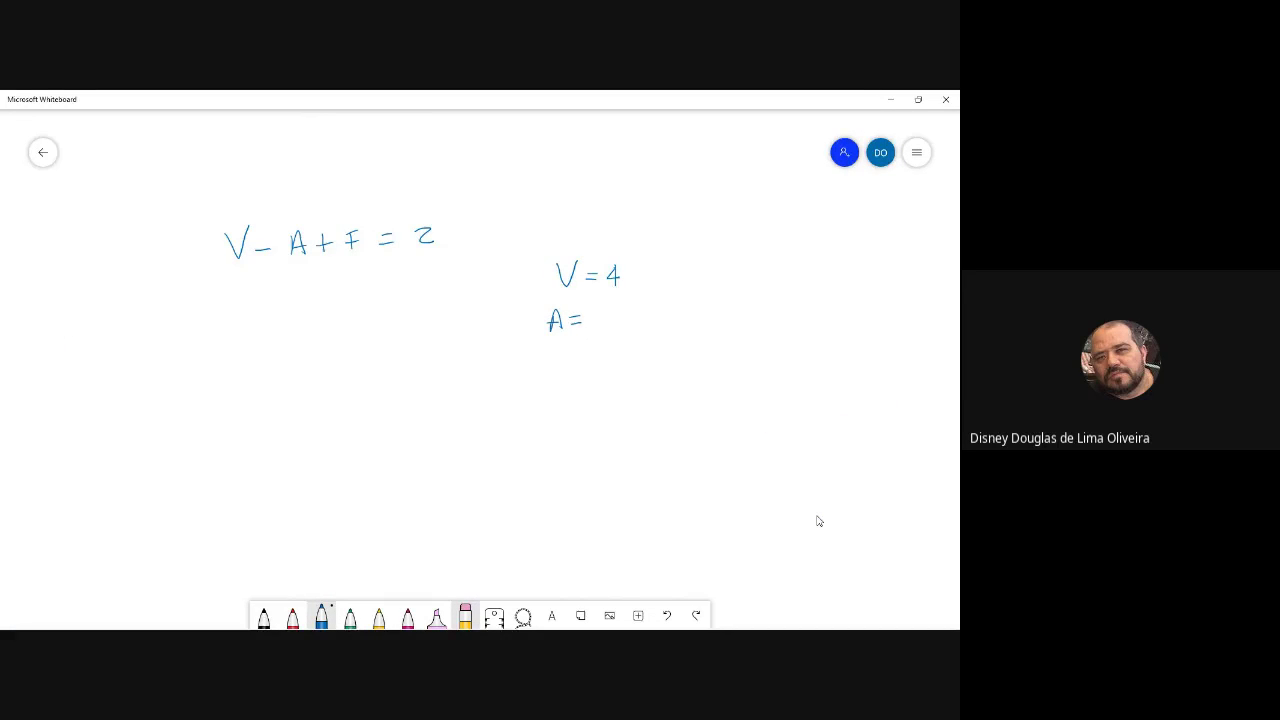
pyautogui.moveTo(611, 305)
pyautogui.mouseDown()
pyautogui.moveTo(547, 370)
pyautogui.moveTo(609, 362)
pyautogui.mouseUp()
pyautogui.moveTo(237, 283)
pyautogui.mouseDown()
pyautogui.moveTo(234, 310)
pyautogui.moveTo(346, 295)
pyautogui.mouseUp()
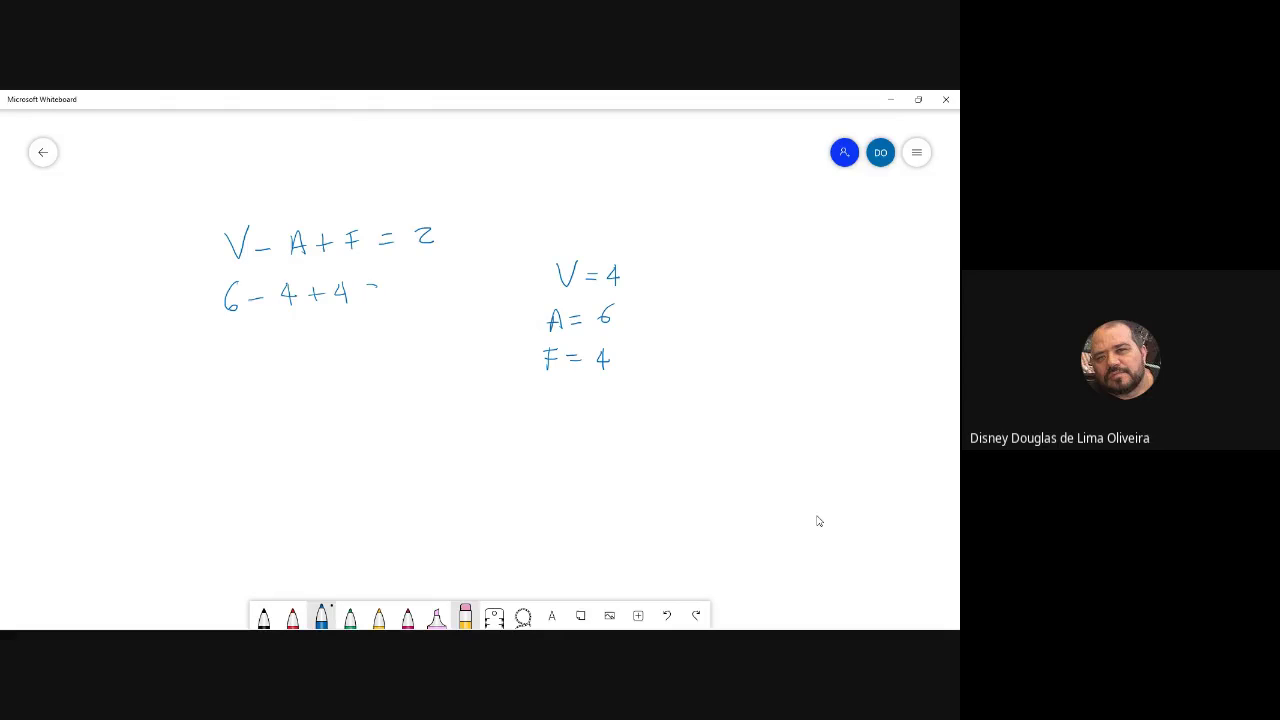
pyautogui.moveTo(366, 292); pyautogui.dragTo(394, 290)
# Switch to GeoGebra and rotate the 3D view to re-examine the tetrahedron's vertices, edges and faces.
pyautogui.hotkey('alt', 'Tab')
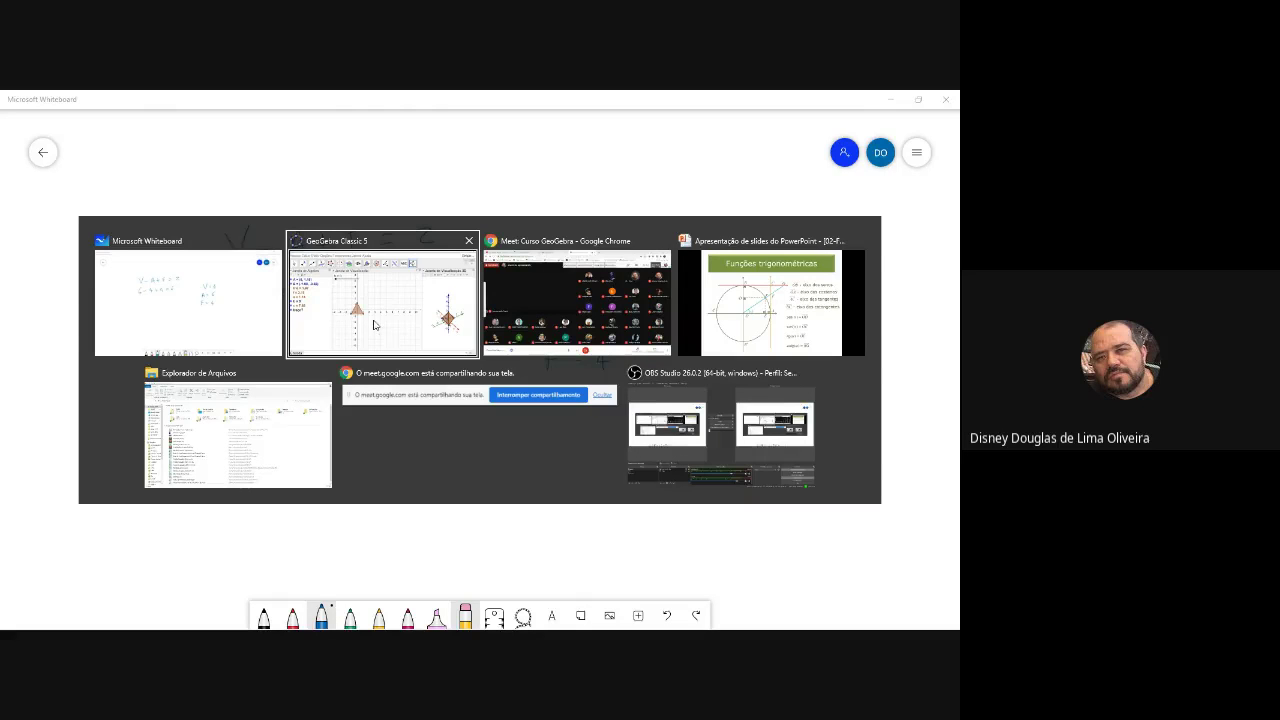
pyautogui.click(373, 325)
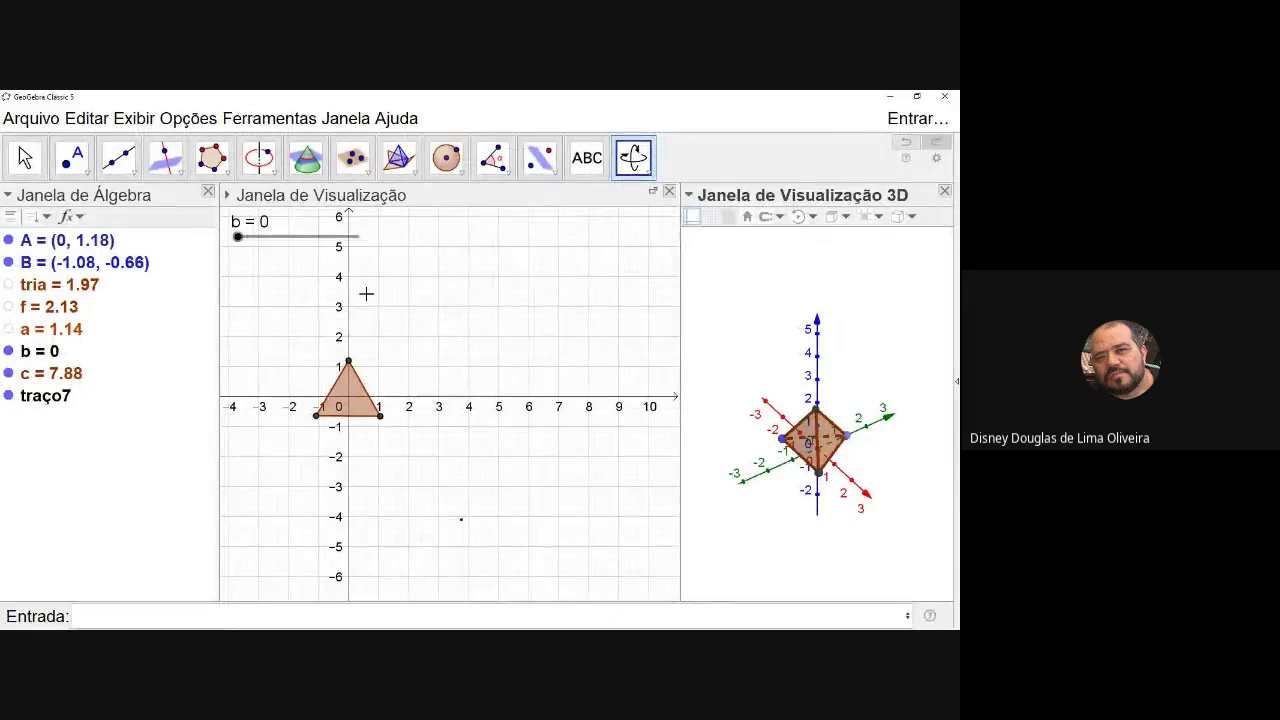
pyautogui.moveTo(745, 530); pyautogui.dragTo(791, 533)
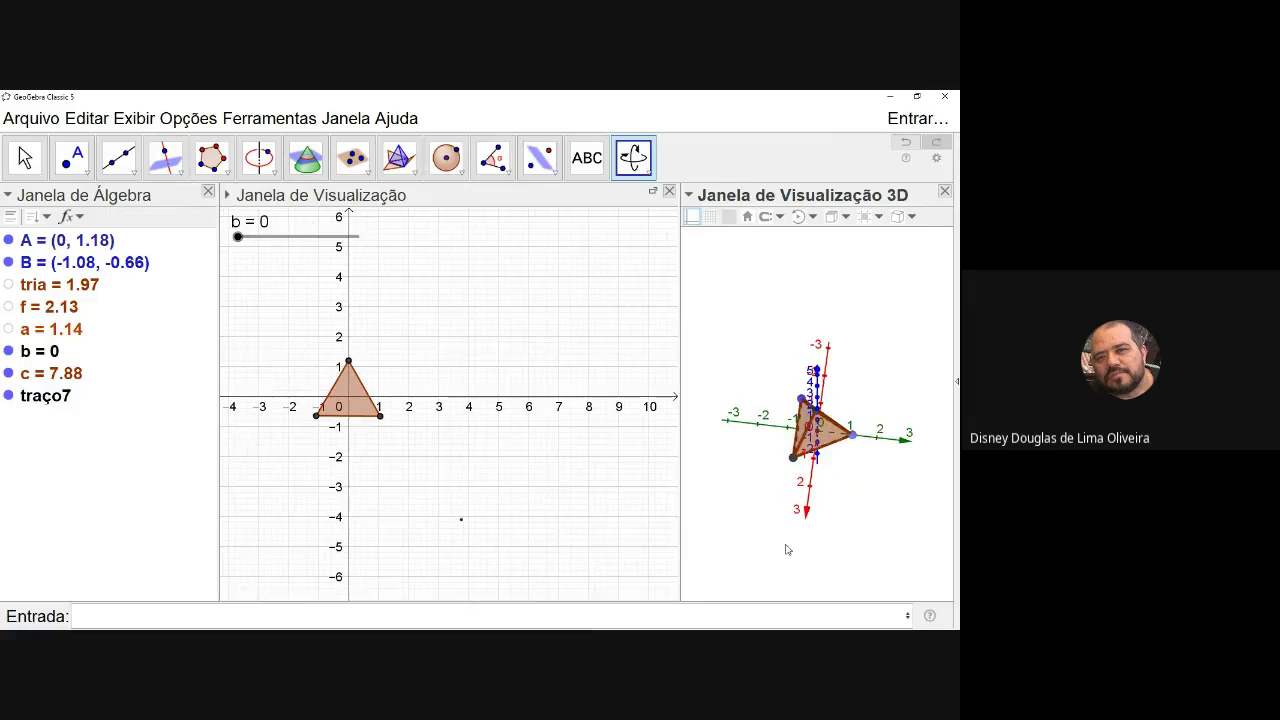
# Switch to Microsoft Whiteboard, correct the substitution to 4 − 6 + 4 = 2, and circle the relation V − A + F = 2.
pyautogui.hotkey('alt', 'Tab')
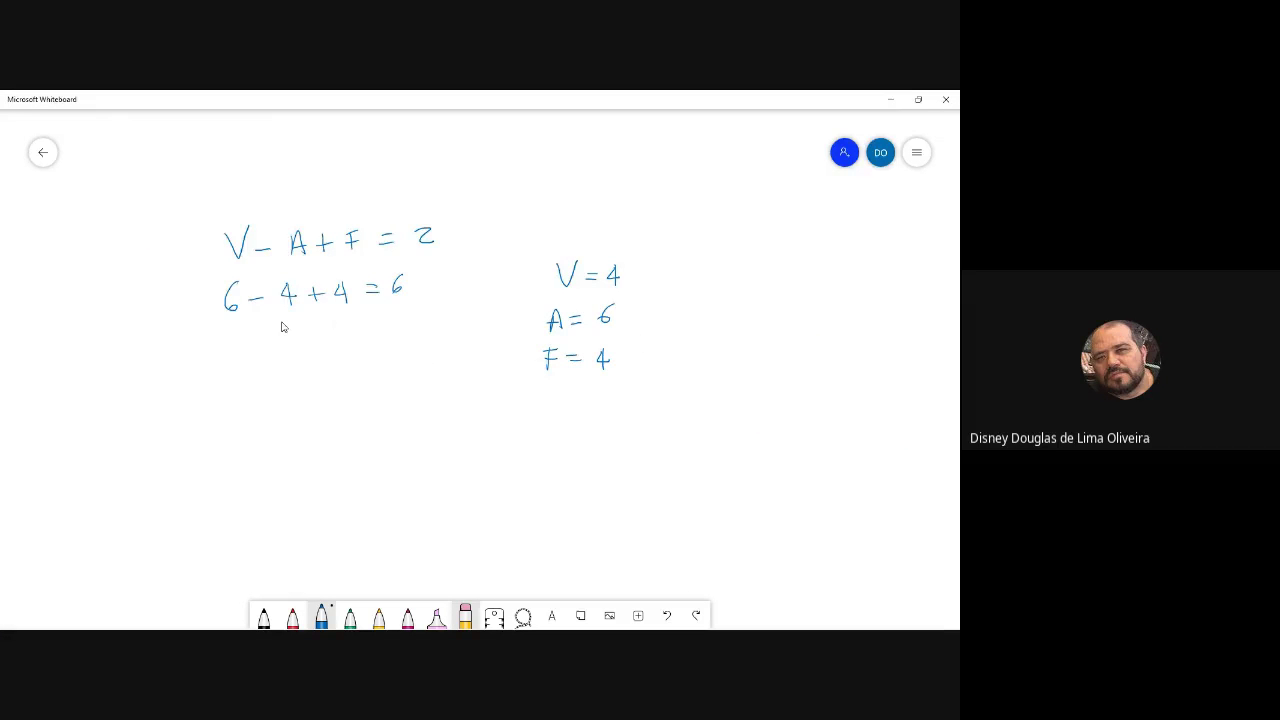
pyautogui.moveTo(214, 298)
pyautogui.mouseDown()
pyautogui.moveTo(246, 280)
pyautogui.moveTo(350, 292)
pyautogui.moveTo(284, 300)
pyautogui.mouseUp()
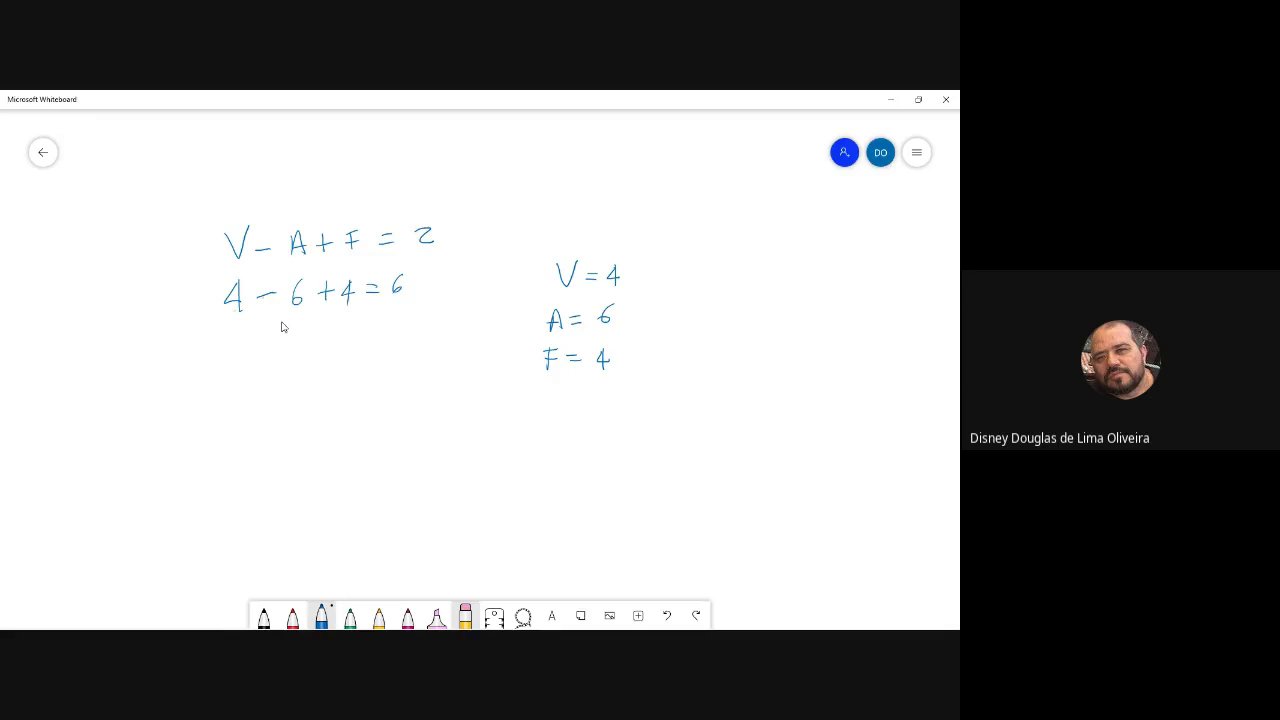
pyautogui.moveTo(396, 290); pyautogui.dragTo(410, 278)
pyautogui.moveTo(438, 205)
pyautogui.mouseDown()
pyautogui.moveTo(270, 210)
pyautogui.moveTo(214, 255)
pyautogui.moveTo(438, 244)
pyautogui.moveTo(414, 202)
pyautogui.mouseUp()
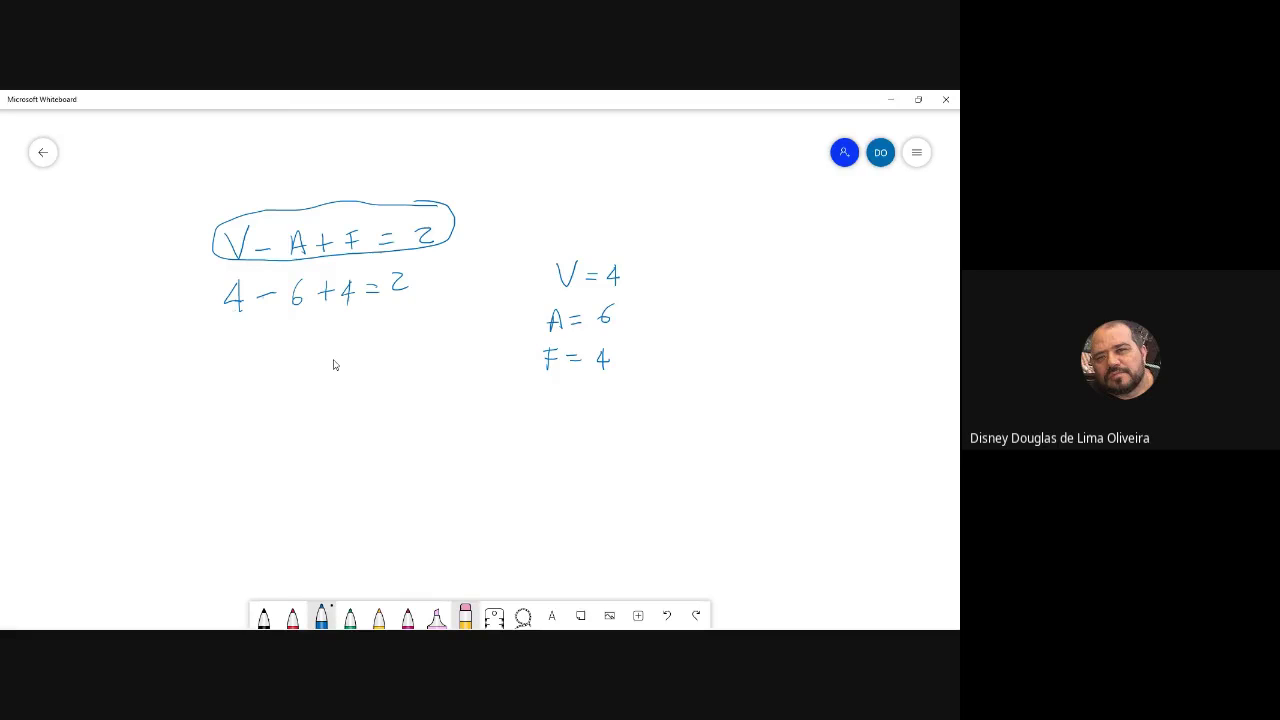
# Switch back to GeoGebra and examine the faces and vertices of the tetrahedron from several sides in the 3D view.
pyautogui.hotkey('alt', 'Tab')
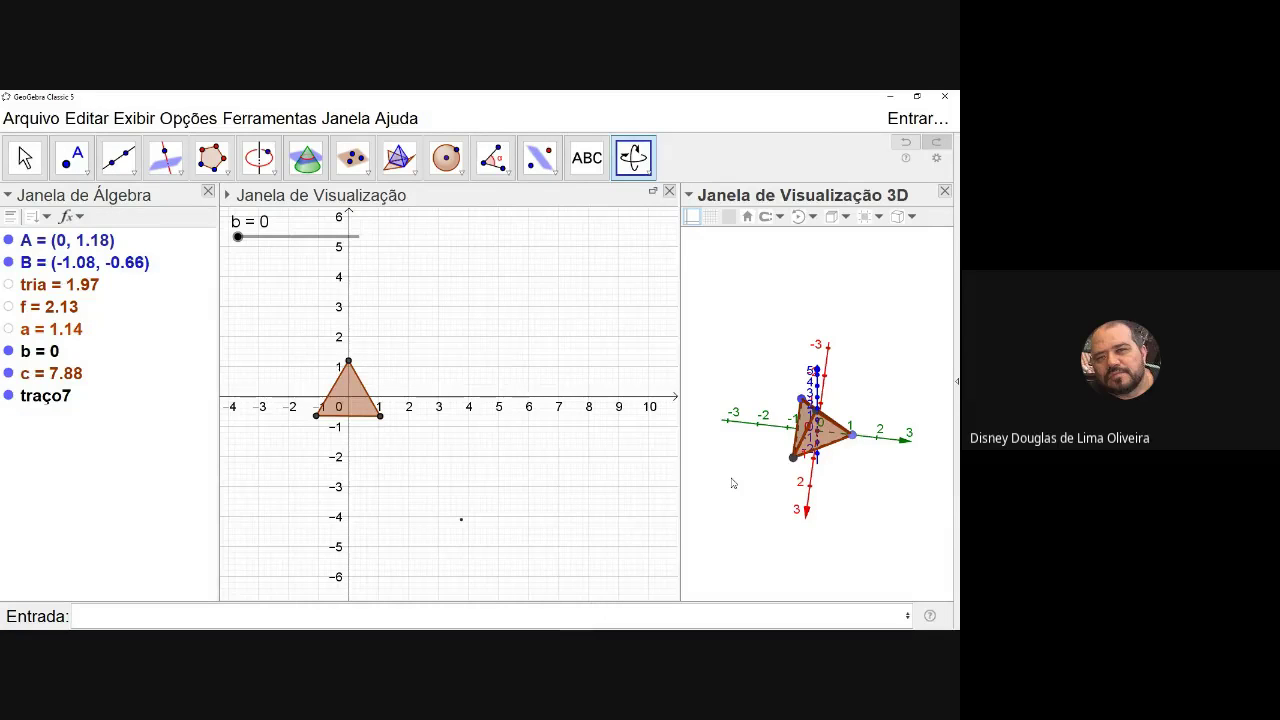
pyautogui.moveTo(849, 494)
pyautogui.mouseDown()
pyautogui.moveTo(834, 503)
pyautogui.moveTo(846, 484)
pyautogui.mouseUp()
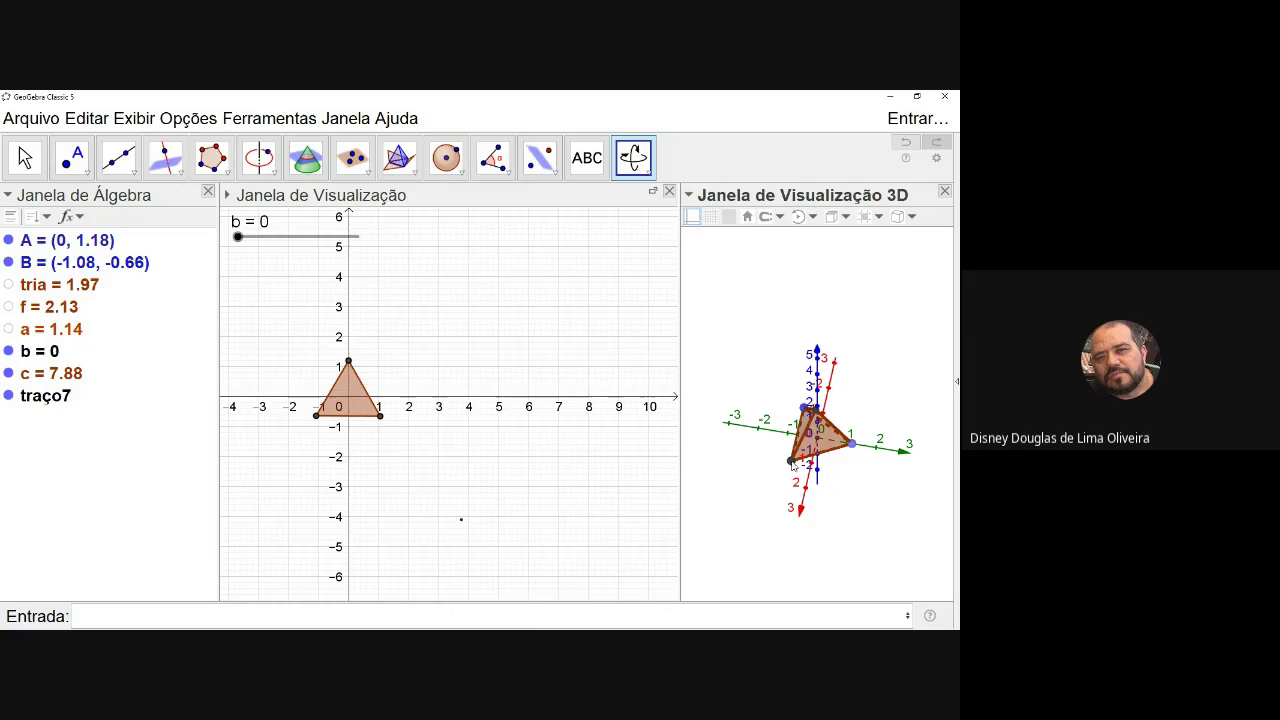
pyautogui.moveTo(795, 452); pyautogui.dragTo(825, 478)
pyautogui.moveTo(773, 430); pyautogui.dragTo(784, 444)
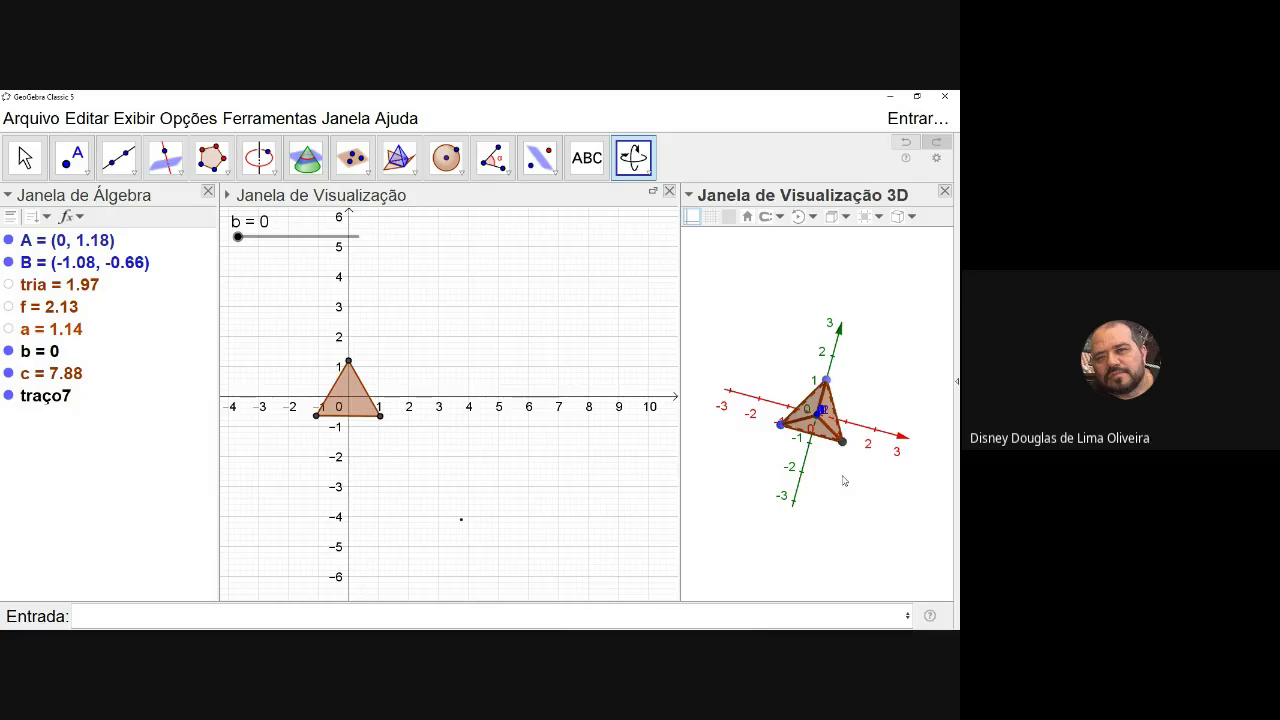
pyautogui.moveTo(843, 481); pyautogui.dragTo(804, 424)
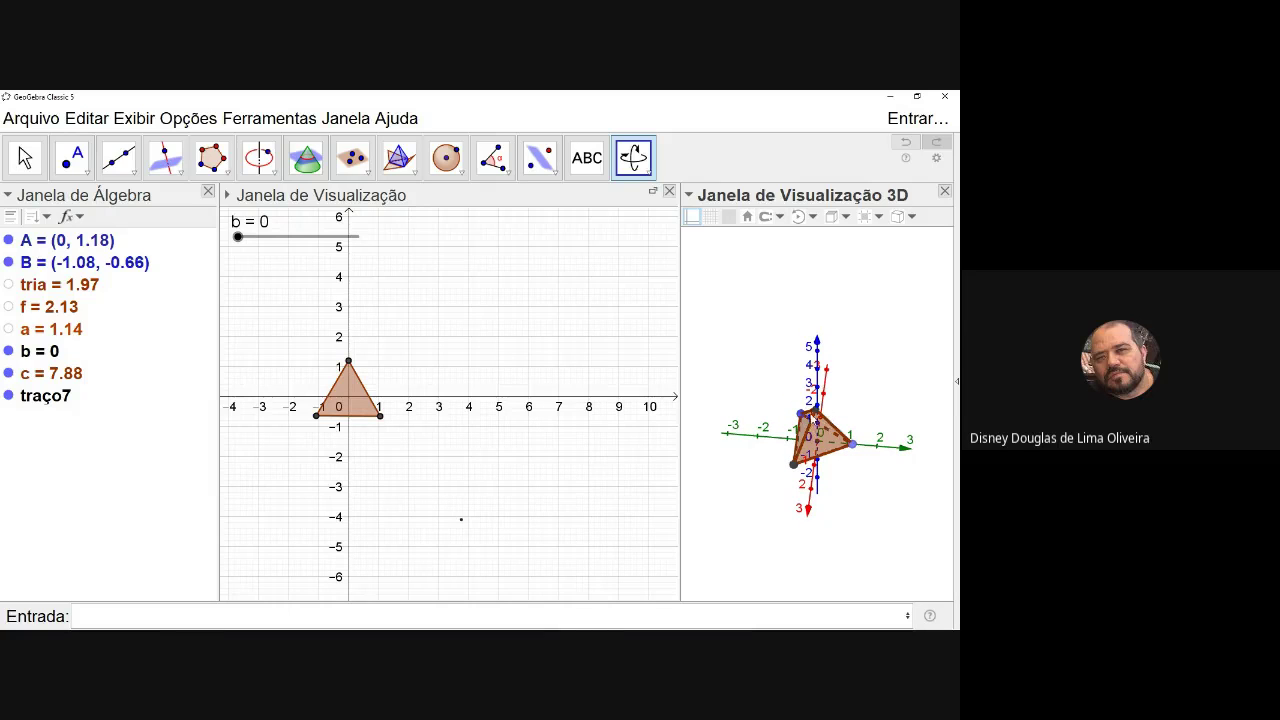
pyautogui.moveTo(822, 438); pyautogui.dragTo(833, 451)
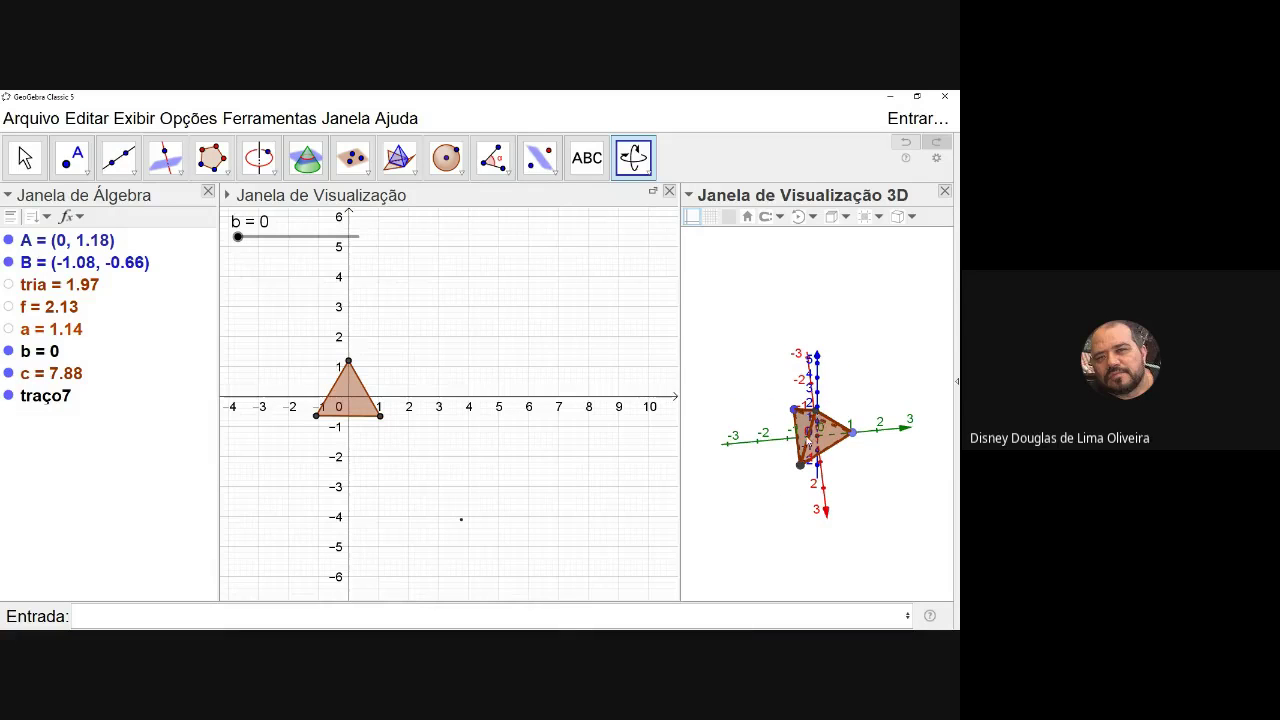
pyautogui.moveTo(832, 437)
pyautogui.mouseDown()
pyautogui.moveTo(814, 436)
pyautogui.moveTo(829, 440)
pyautogui.moveTo(828, 414)
pyautogui.moveTo(854, 444)
pyautogui.mouseUp()
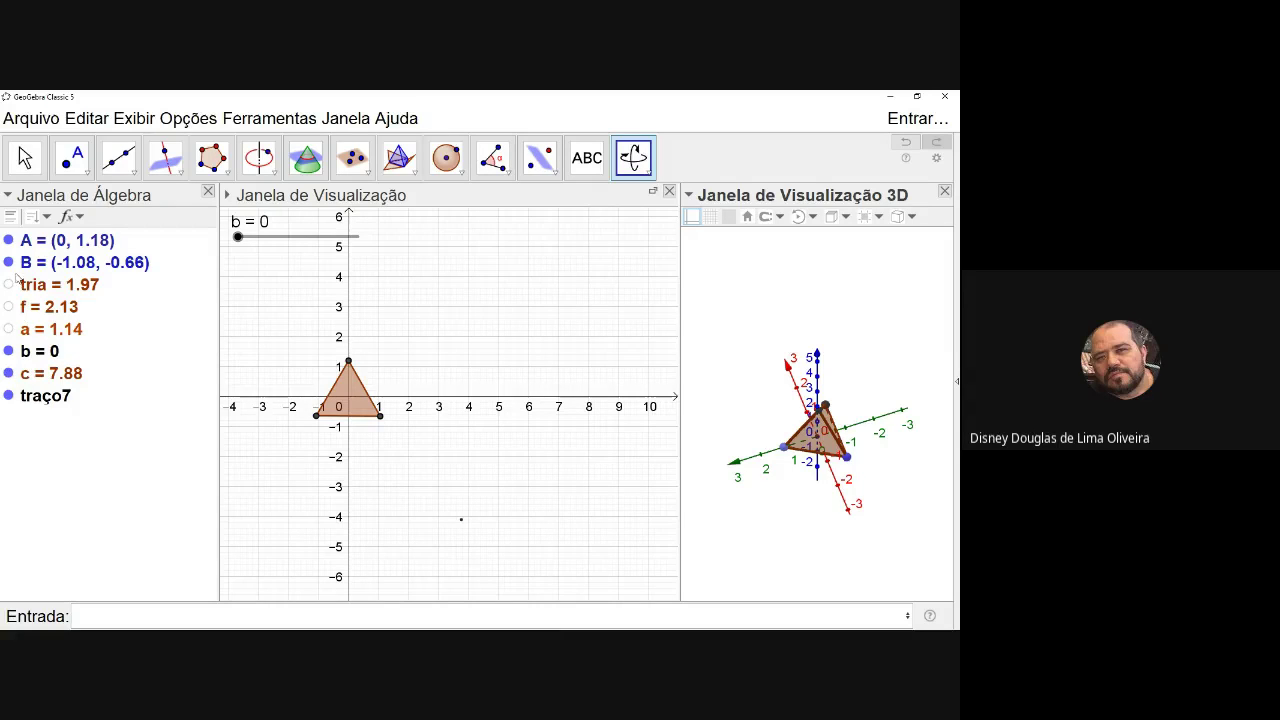
pyautogui.click(144, 616)
pyautogui.write('hexaedr')
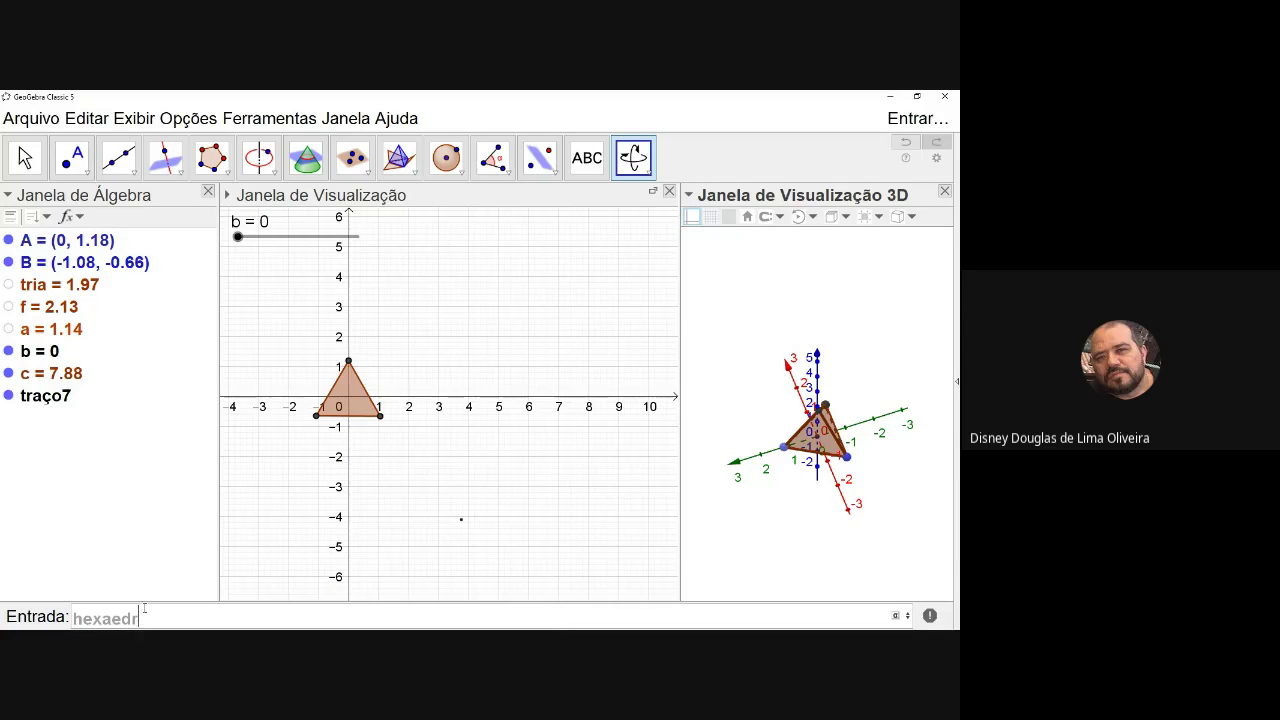
pyautogui.press('BackSpace')
pyautogui.press('BackSpace')
pyautogui.press('BackSpace')
pyautogui.press('BackSpace')
pyautogui.press('BackSpace')
pyautogui.press('BackSpace')
pyautogui.press('BackSpace')
# Start a new empty construction and set the font size to 28 pt.
pyautogui.click(32, 121)
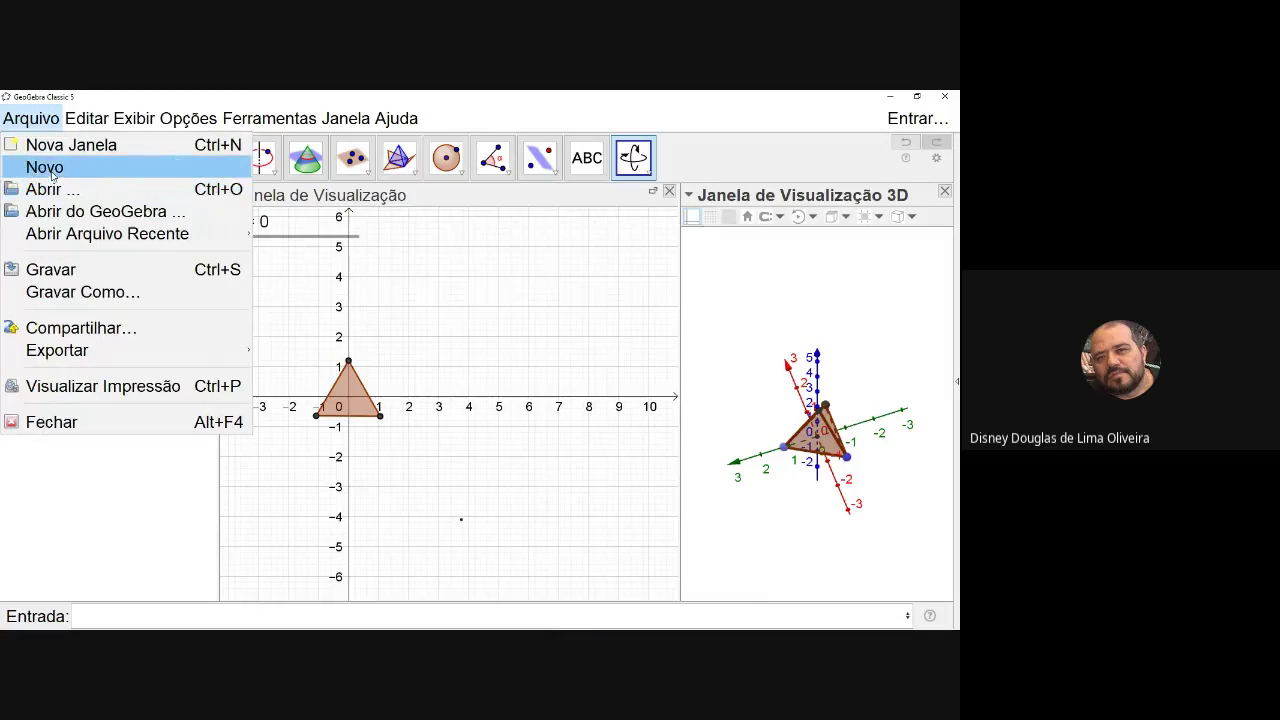
pyautogui.click(50, 167)
pyautogui.click(500, 381)
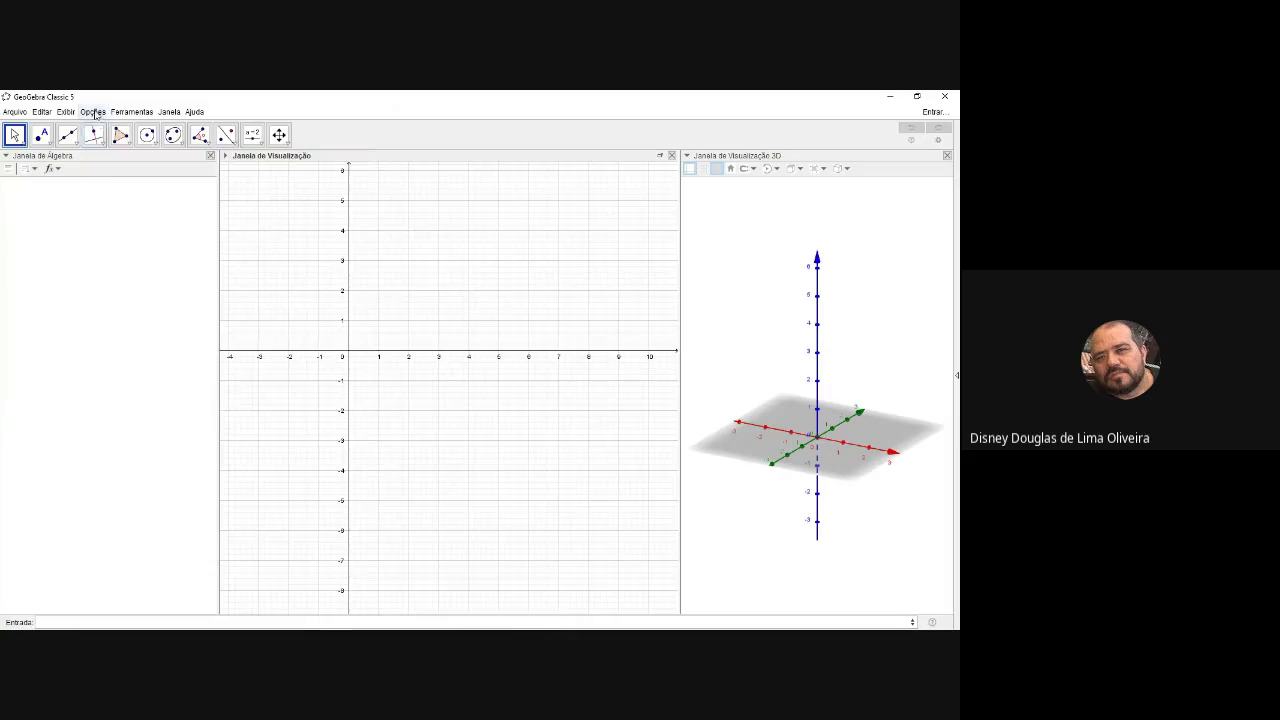
pyautogui.click(93, 111)
pyautogui.moveTo(125, 165)
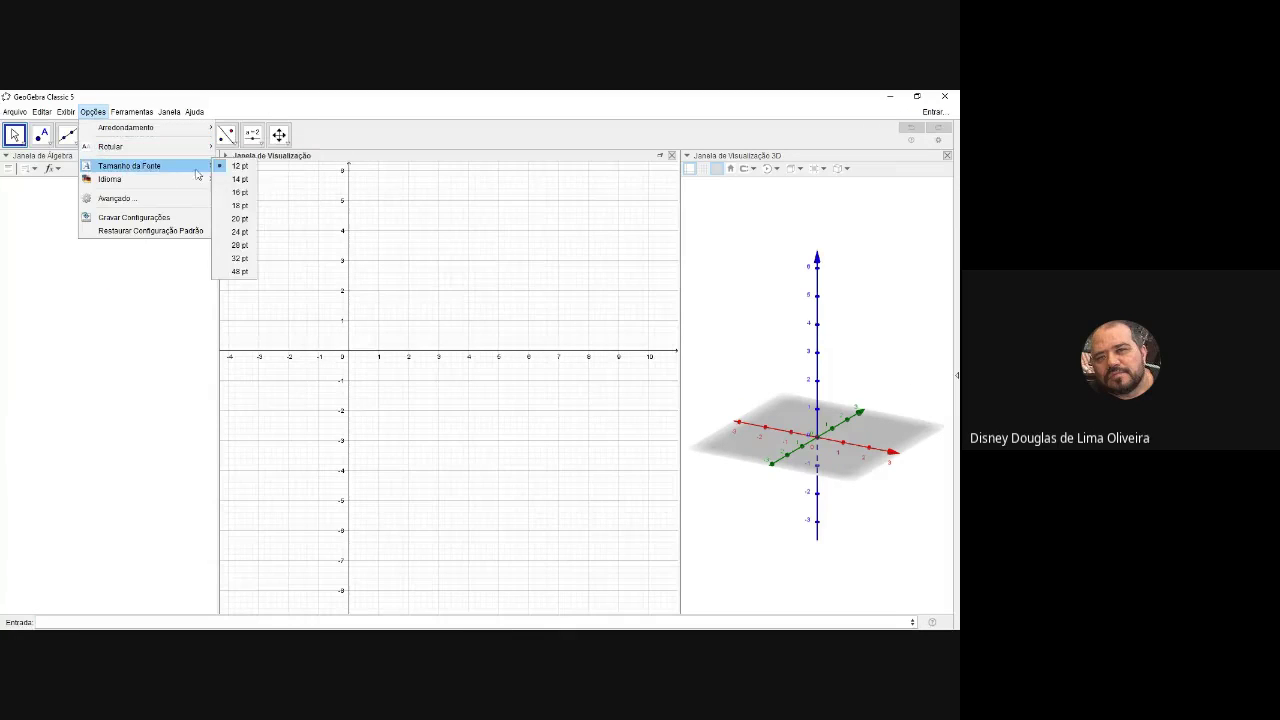
pyautogui.click(250, 248)
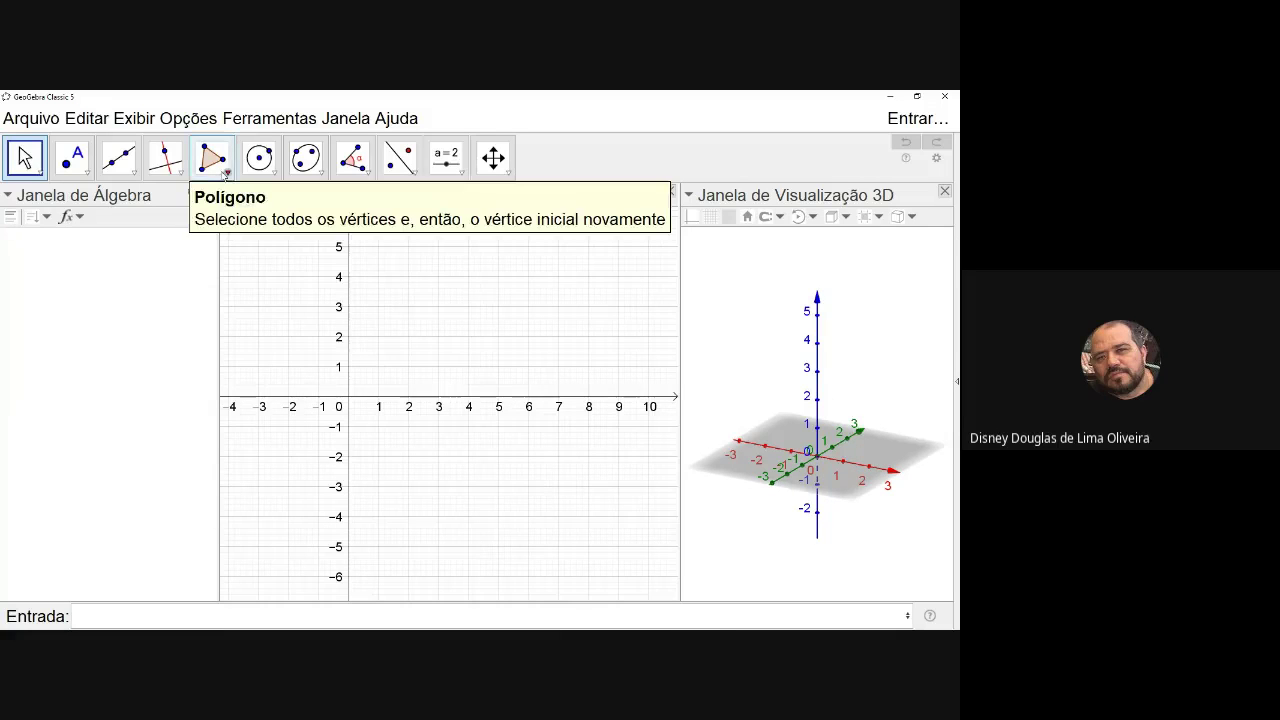
# Draw a regular polygon with 4 vertices on the side from (-1, 1) to (1, 1) in the 2D view.
pyautogui.click(212, 157)
pyautogui.click(240, 239)
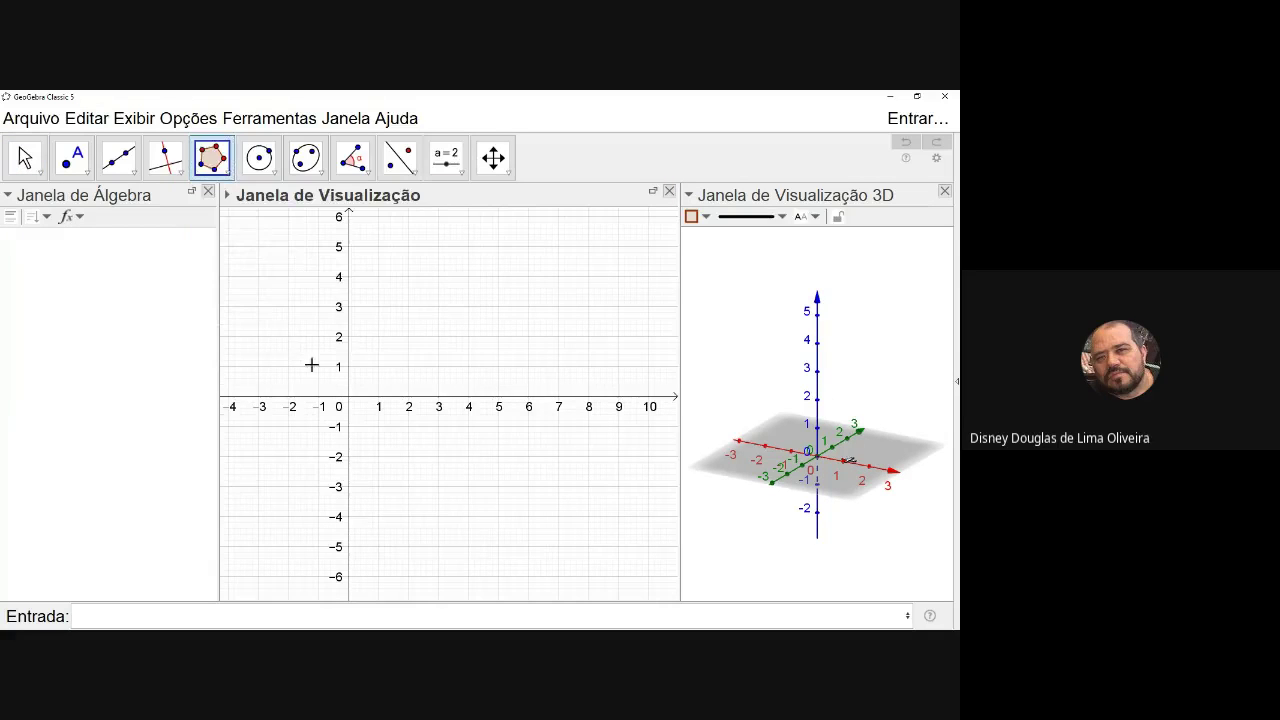
pyautogui.click(319, 366)
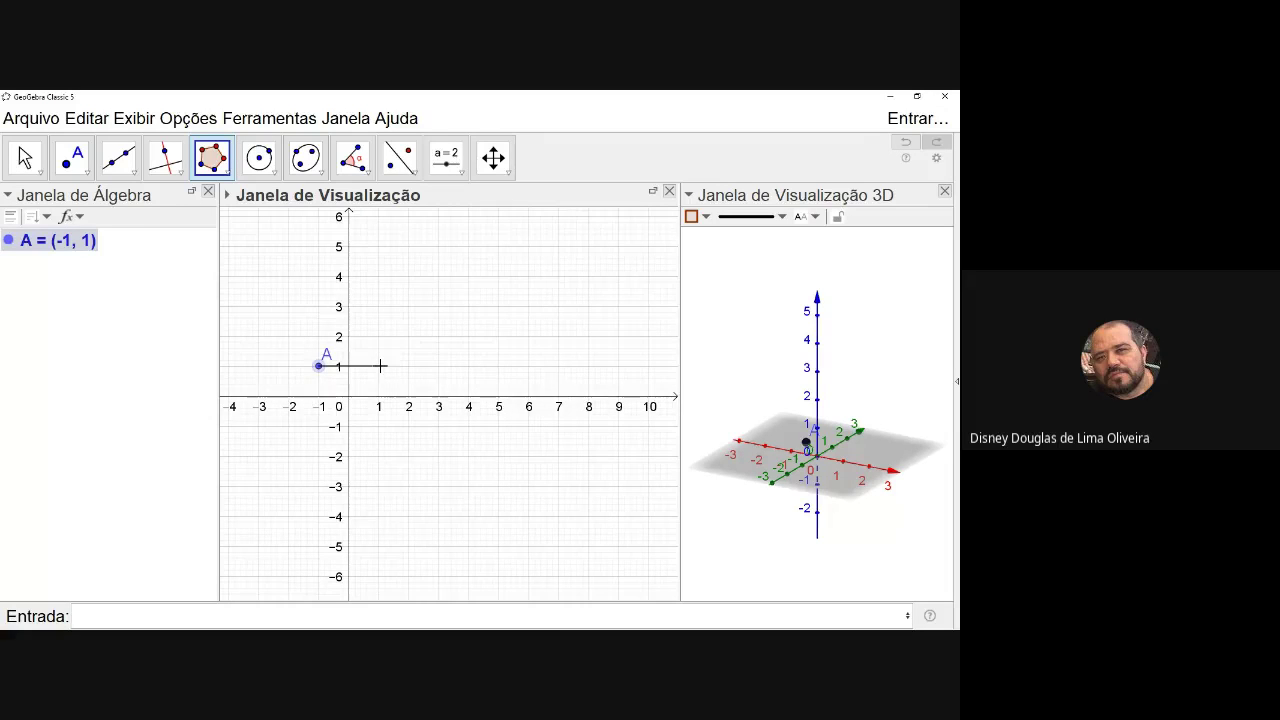
pyautogui.click(379, 366)
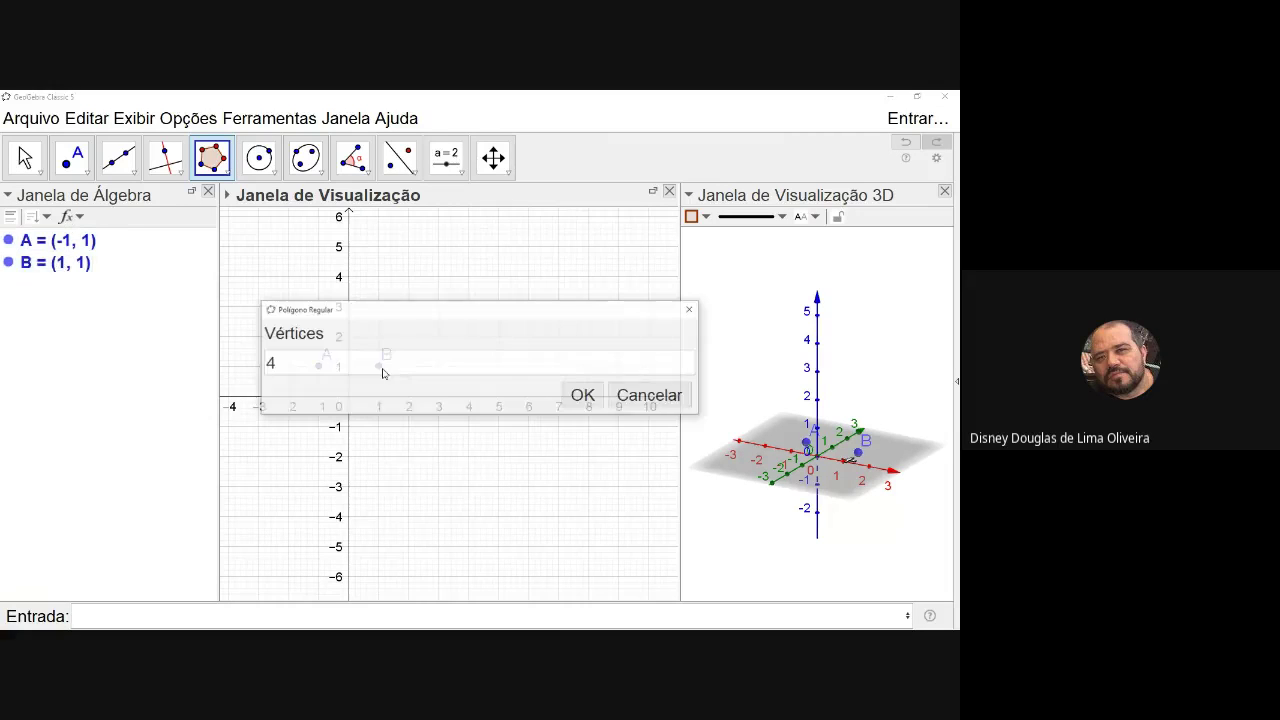
pyautogui.click(581, 396)
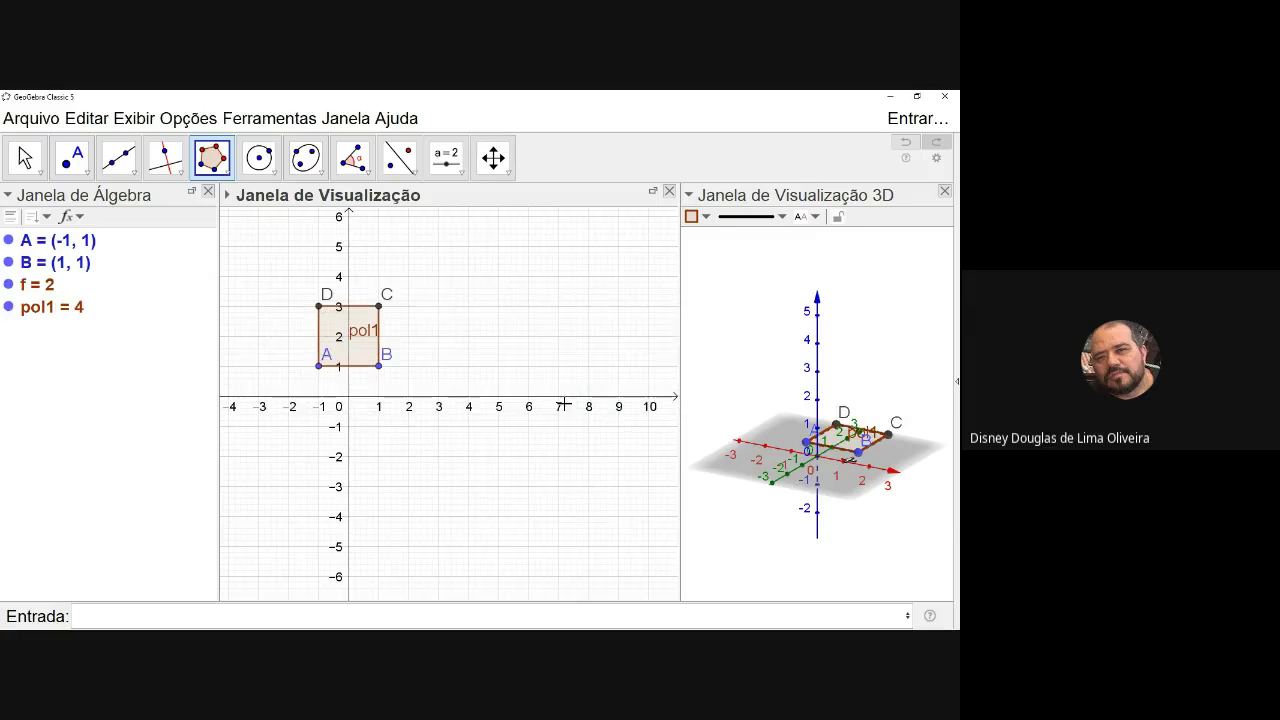
pyautogui.click(318, 391)
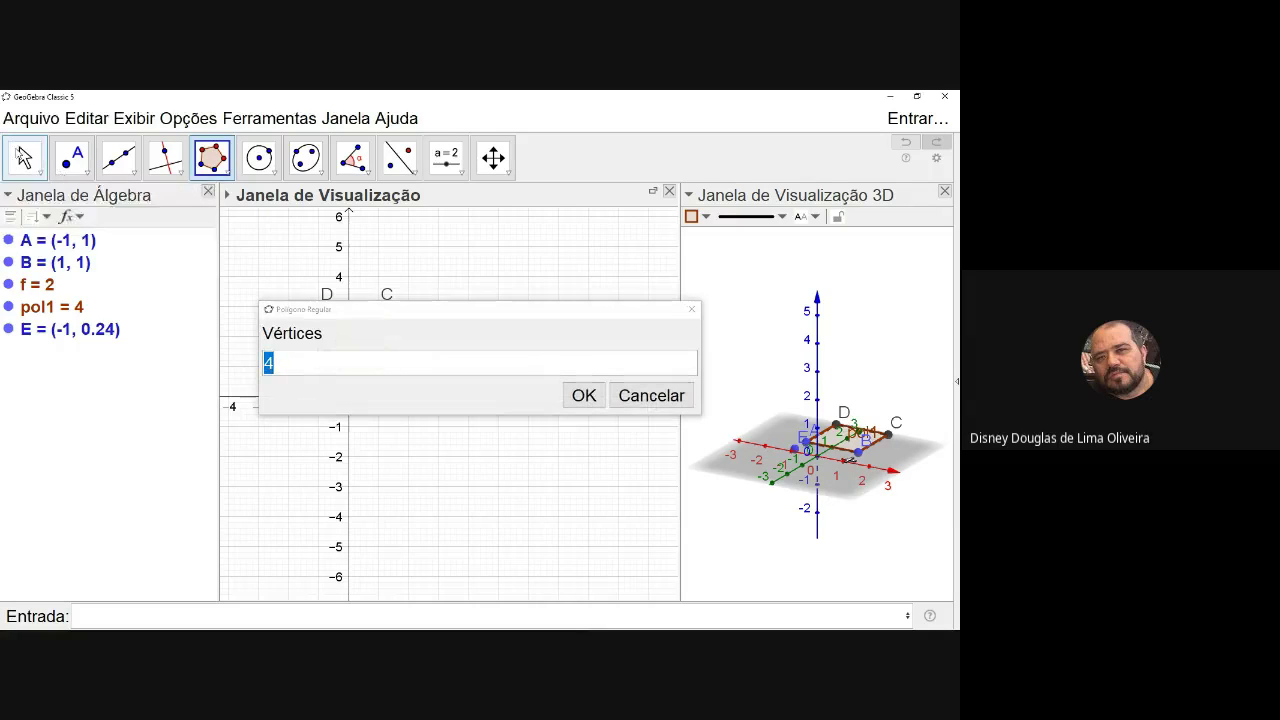
pyautogui.click(651, 396)
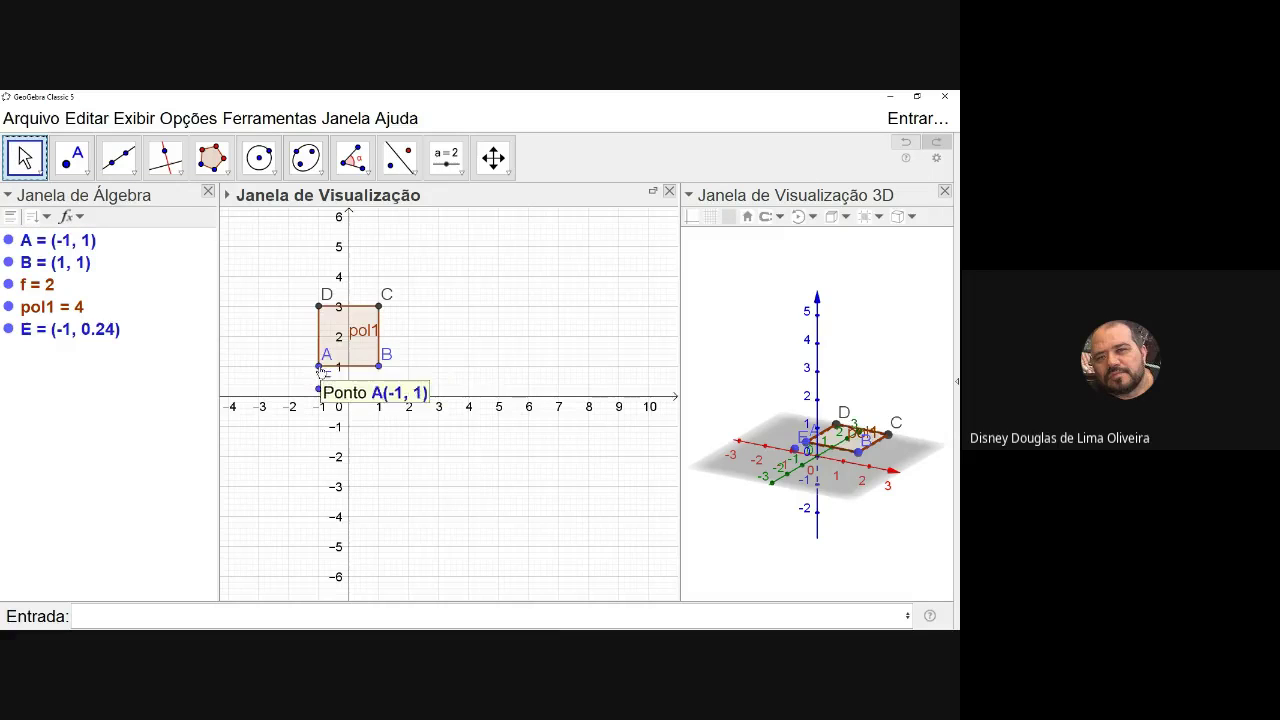
# Move the square's vertices A to (-1, -1) and B to (1, -1), and delete the stray point E.
pyautogui.moveTo(319, 367); pyautogui.dragTo(325, 422)
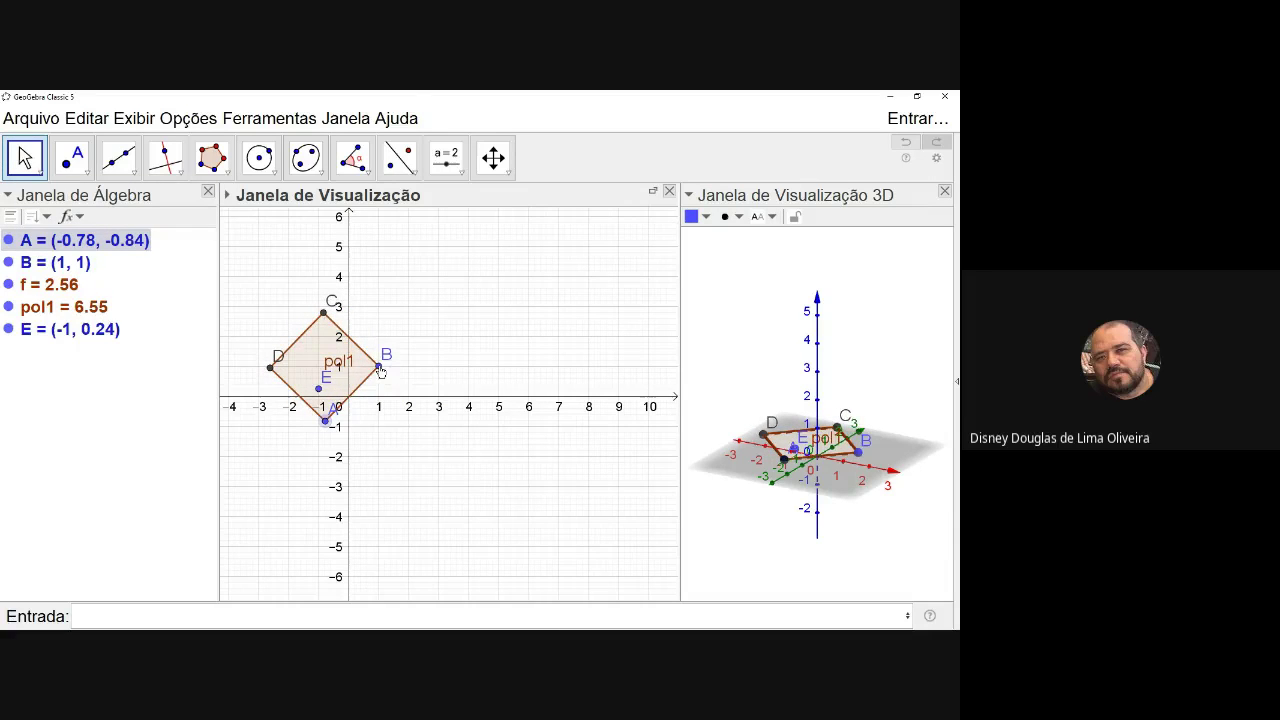
pyautogui.moveTo(379, 367); pyautogui.dragTo(319, 428)
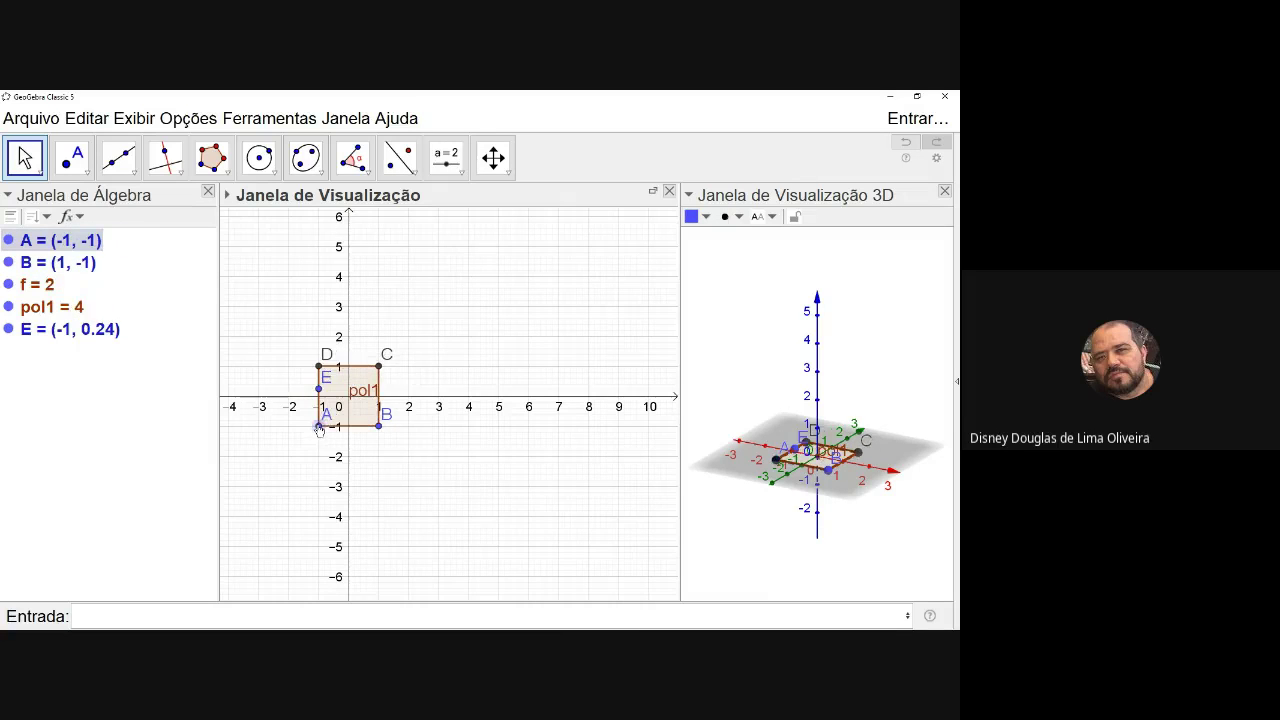
pyautogui.rightClick(318, 388)
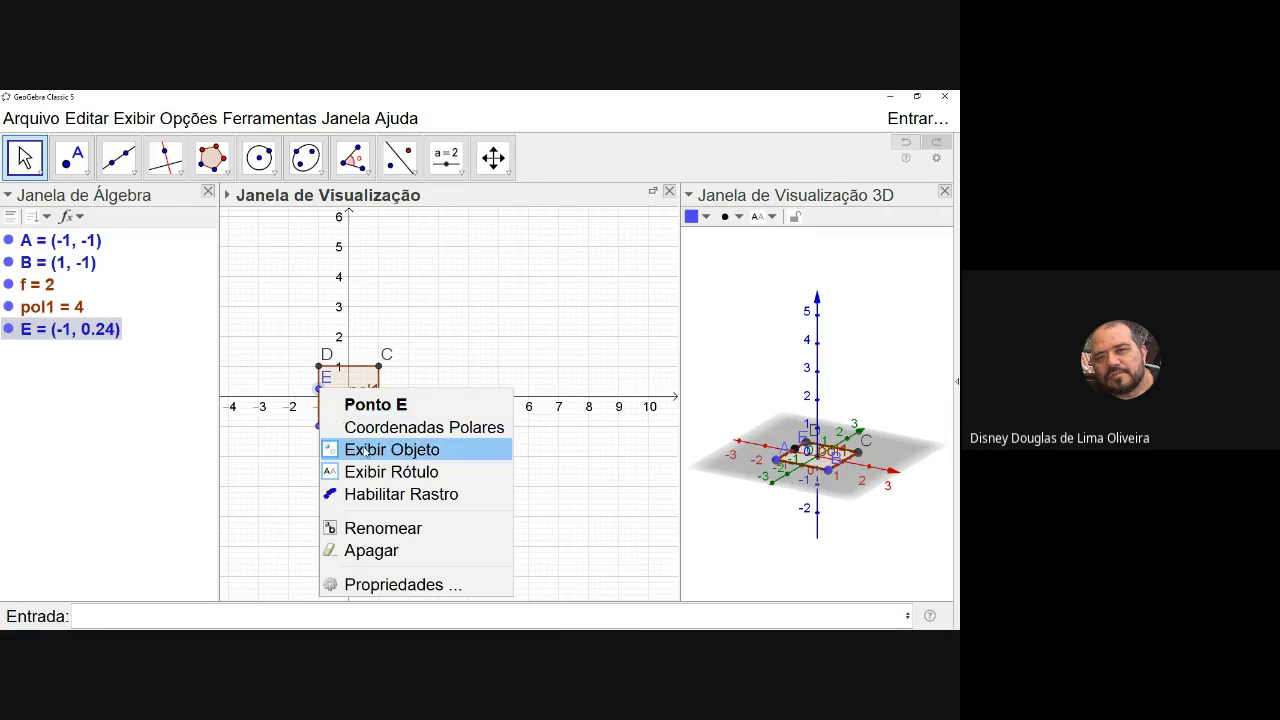
pyautogui.press('Escape')
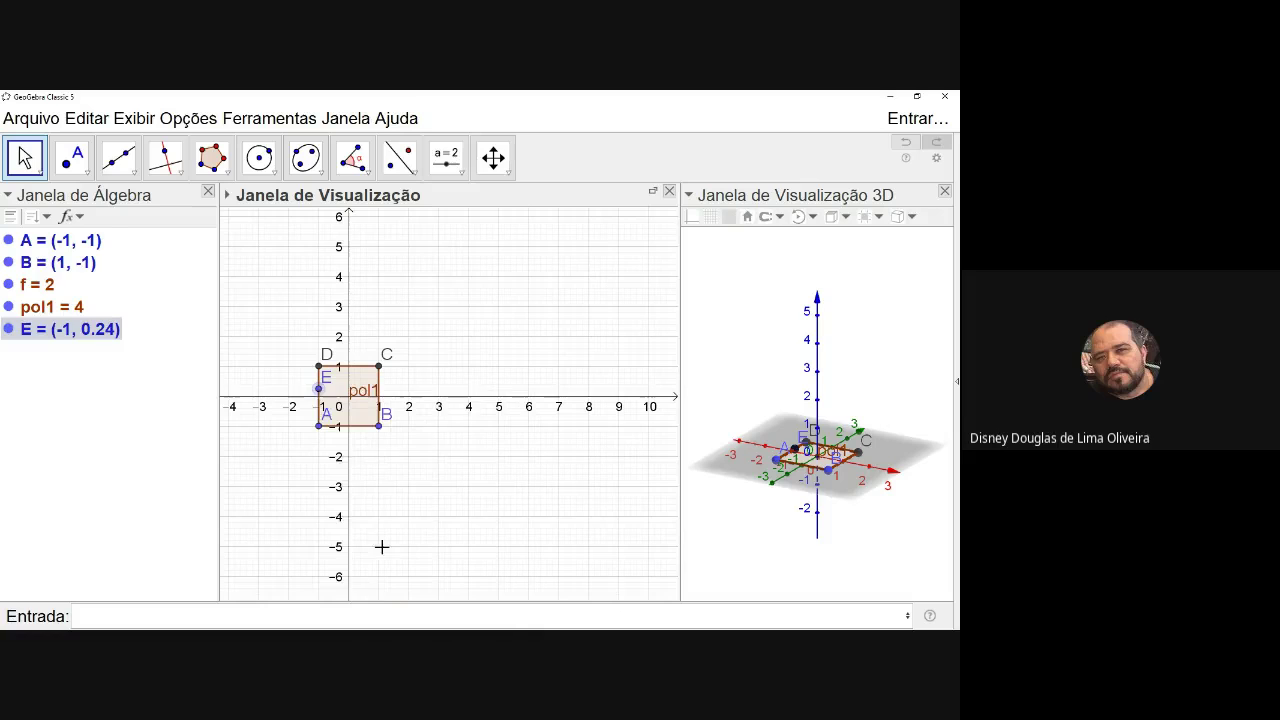
pyautogui.press('Delete')
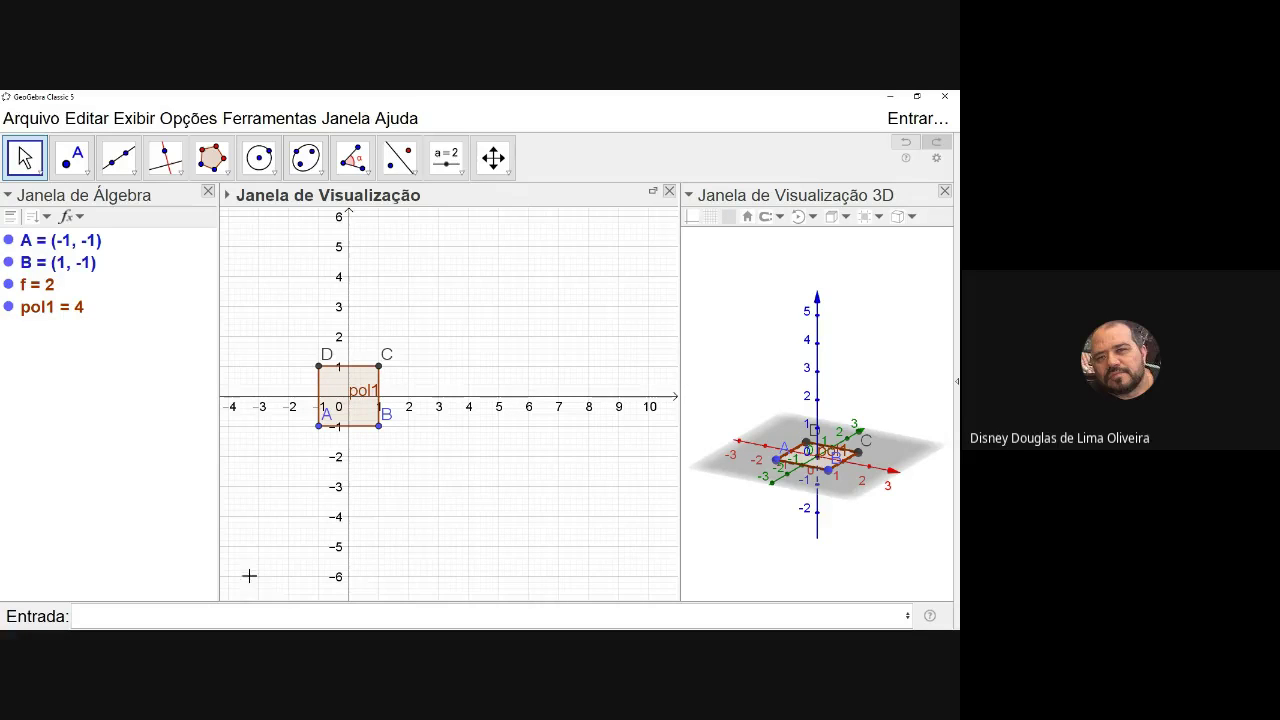
# Build a cube on the square pol1 with the command Cubo(pol1).
pyautogui.click(301, 607)
pyautogui.write('cubo')
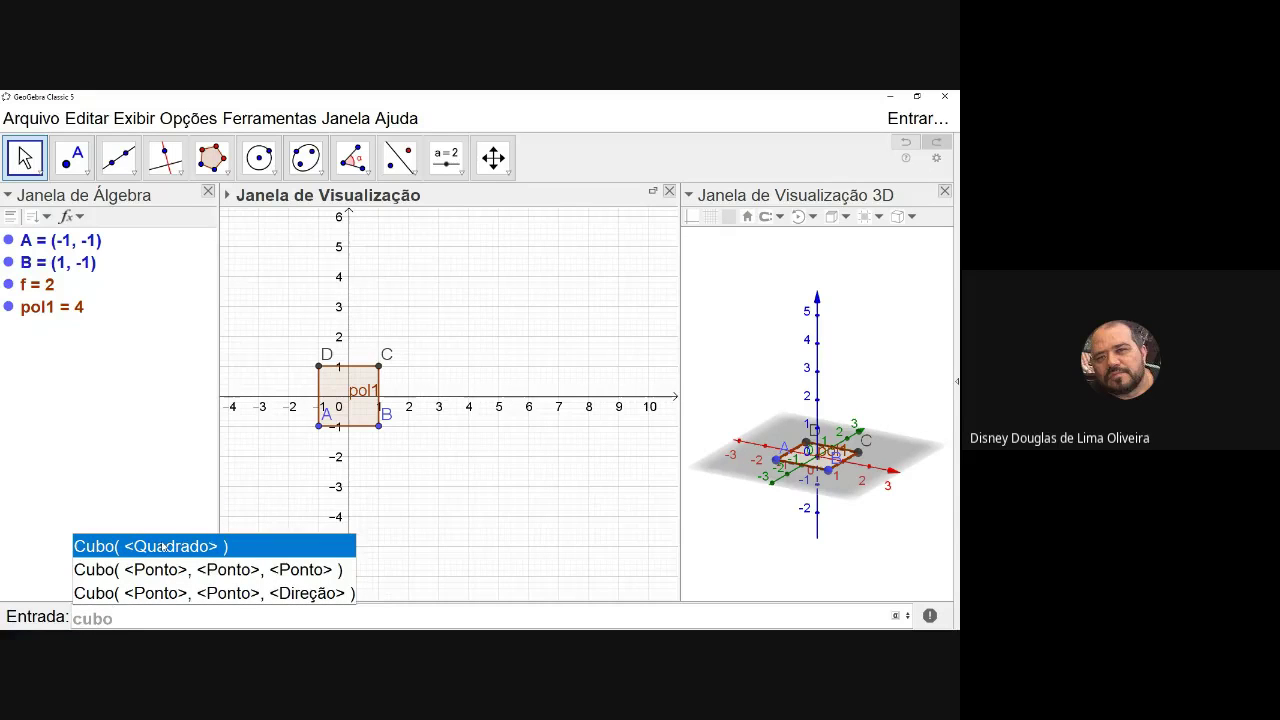
pyautogui.click(128, 549)
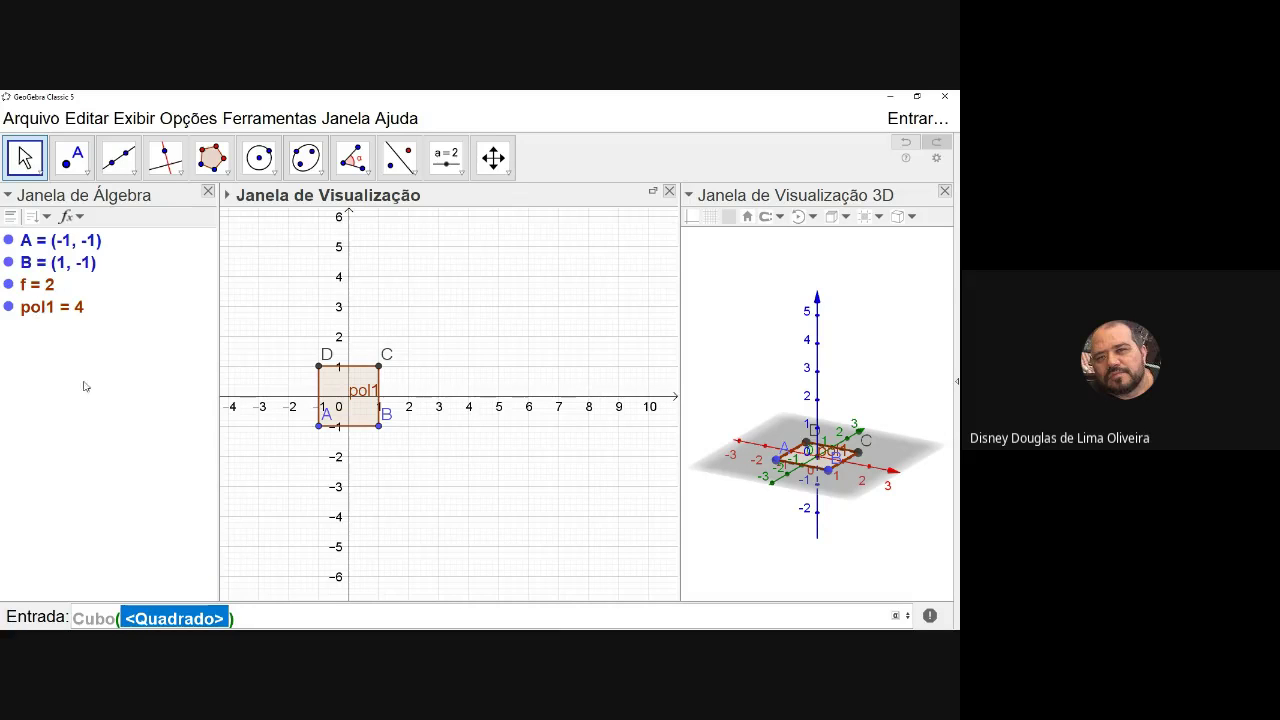
pyautogui.write('po')
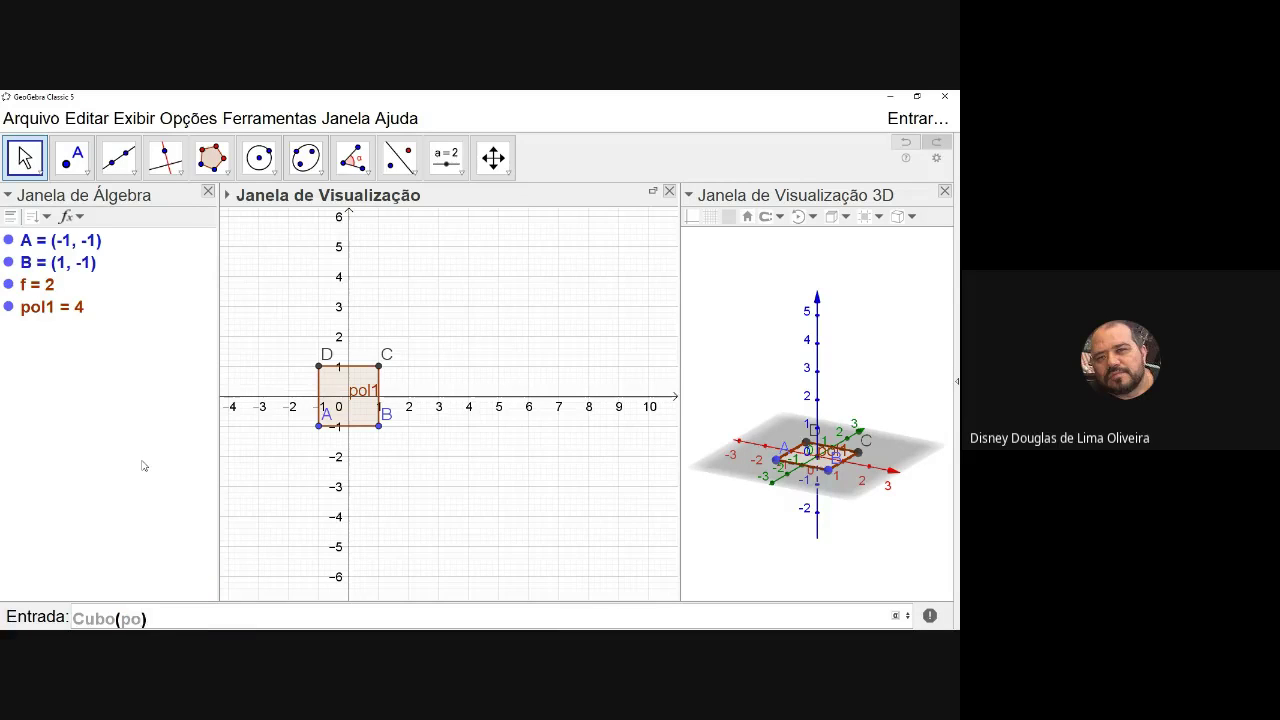
pyautogui.write('l1')
pyautogui.press('Return')
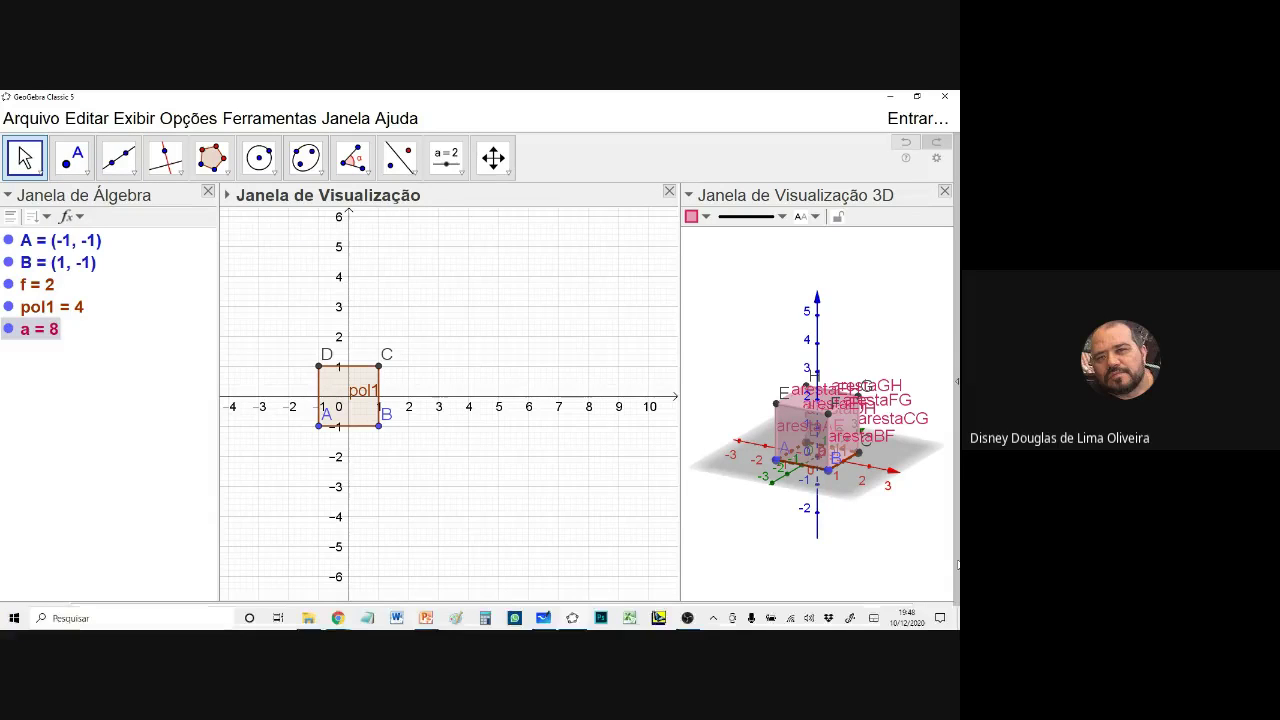
# Hide the labels of all objects in the cube construction.
pyautogui.moveTo(871, 523); pyautogui.dragTo(819, 531)
pyautogui.hotkey('ctrl', 'a')
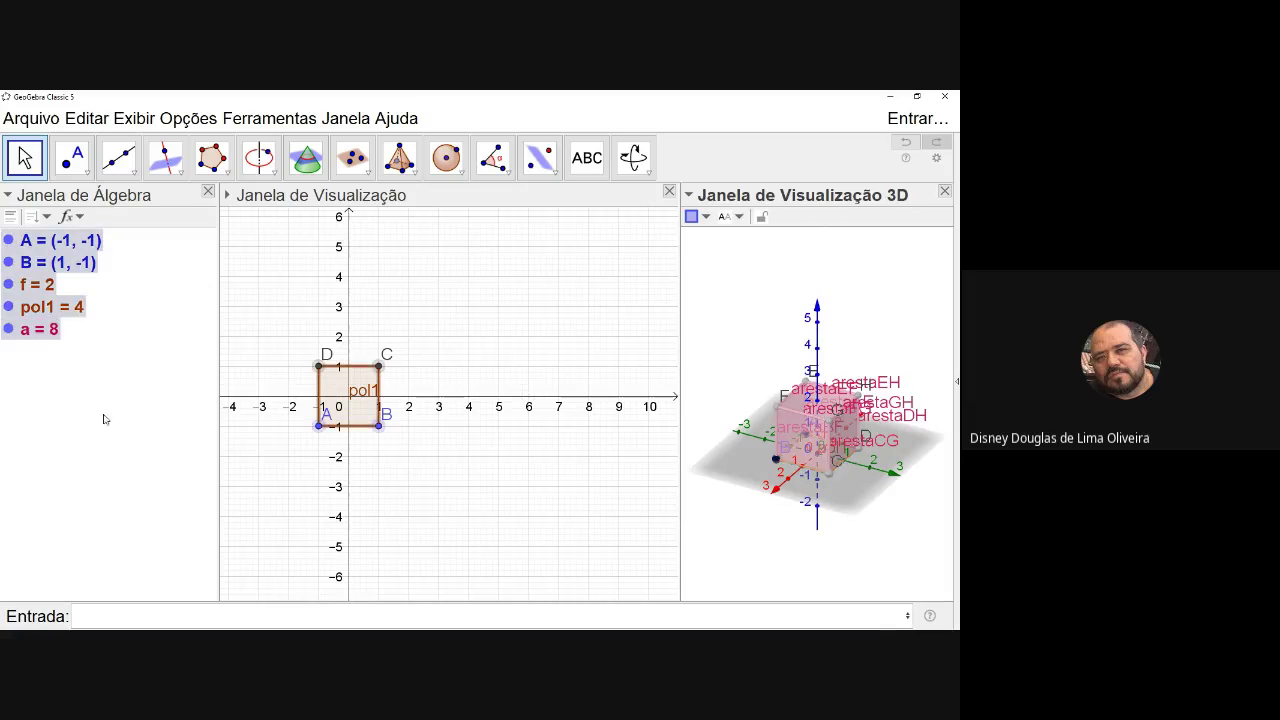
pyautogui.rightClick(32, 286)
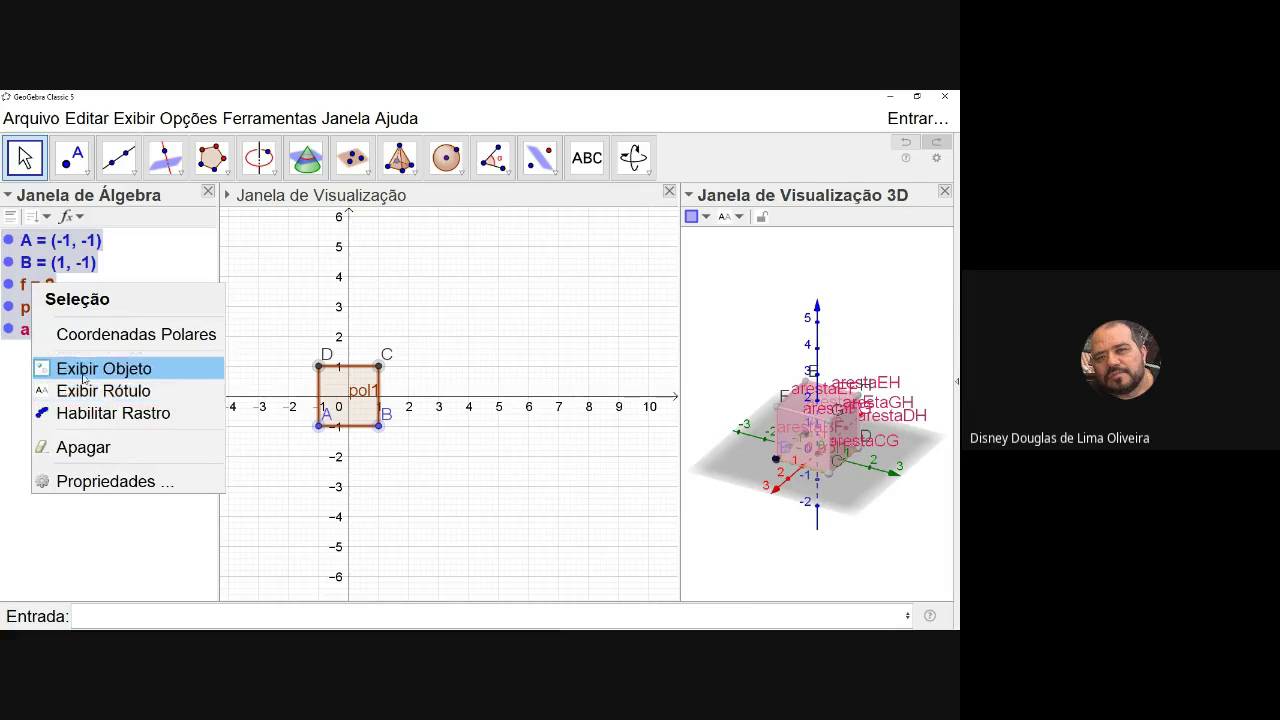
pyautogui.click(84, 393)
pyautogui.rightClick(42, 315)
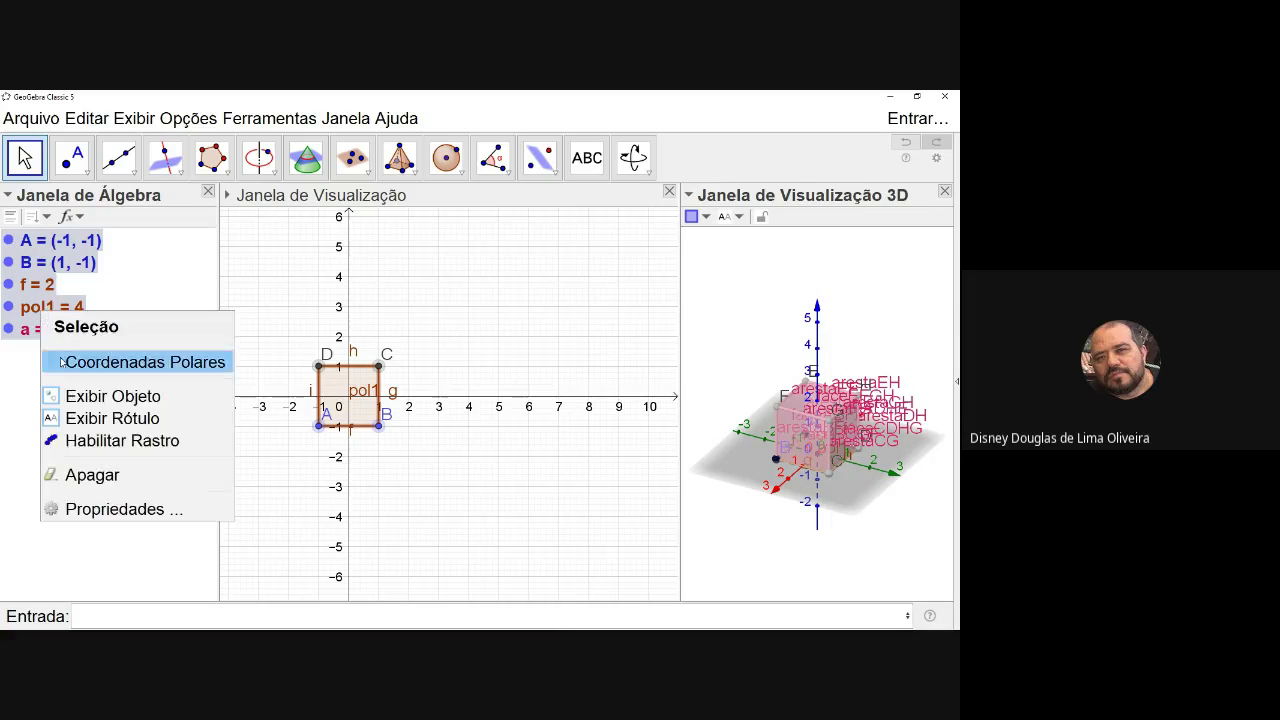
pyautogui.click(90, 417)
pyautogui.moveTo(803, 537); pyautogui.dragTo(763, 537)
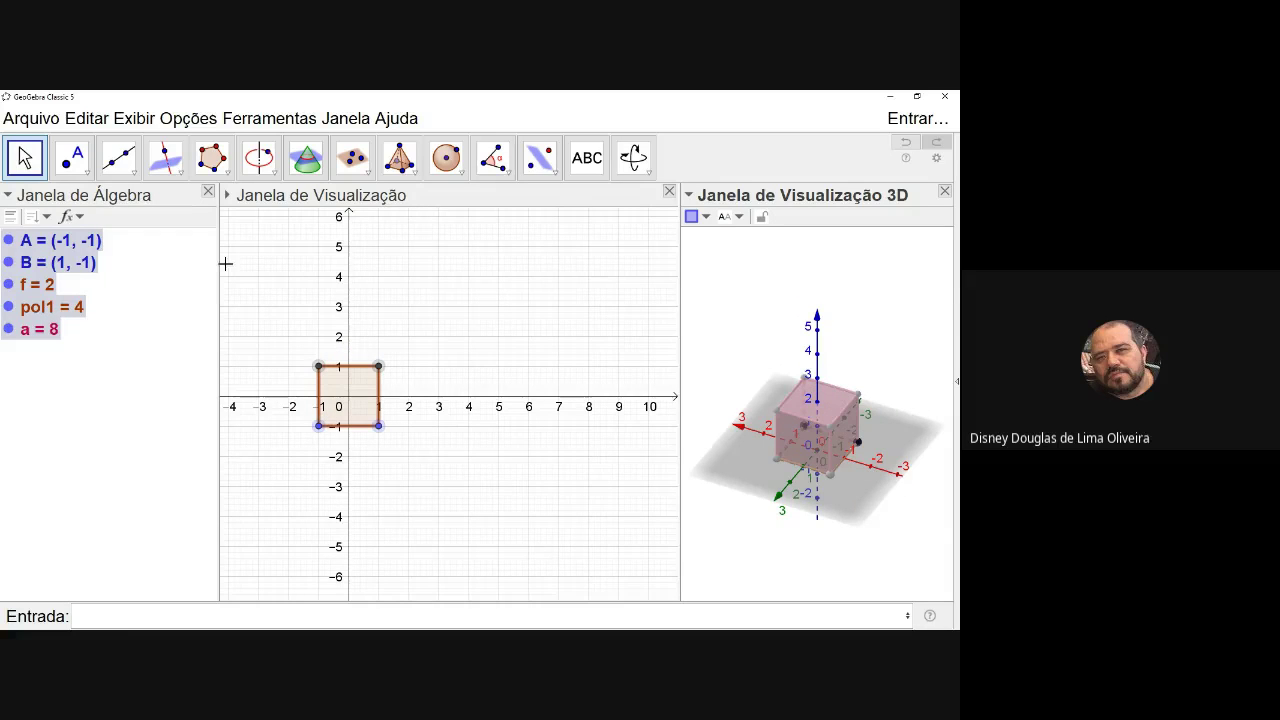
# Delete all objects and draw a regular polygon with 3 vertices on the side from (0, 1) to about (-1.18, -1.6) in the 2D view.
pyautogui.rightClick(45, 294)
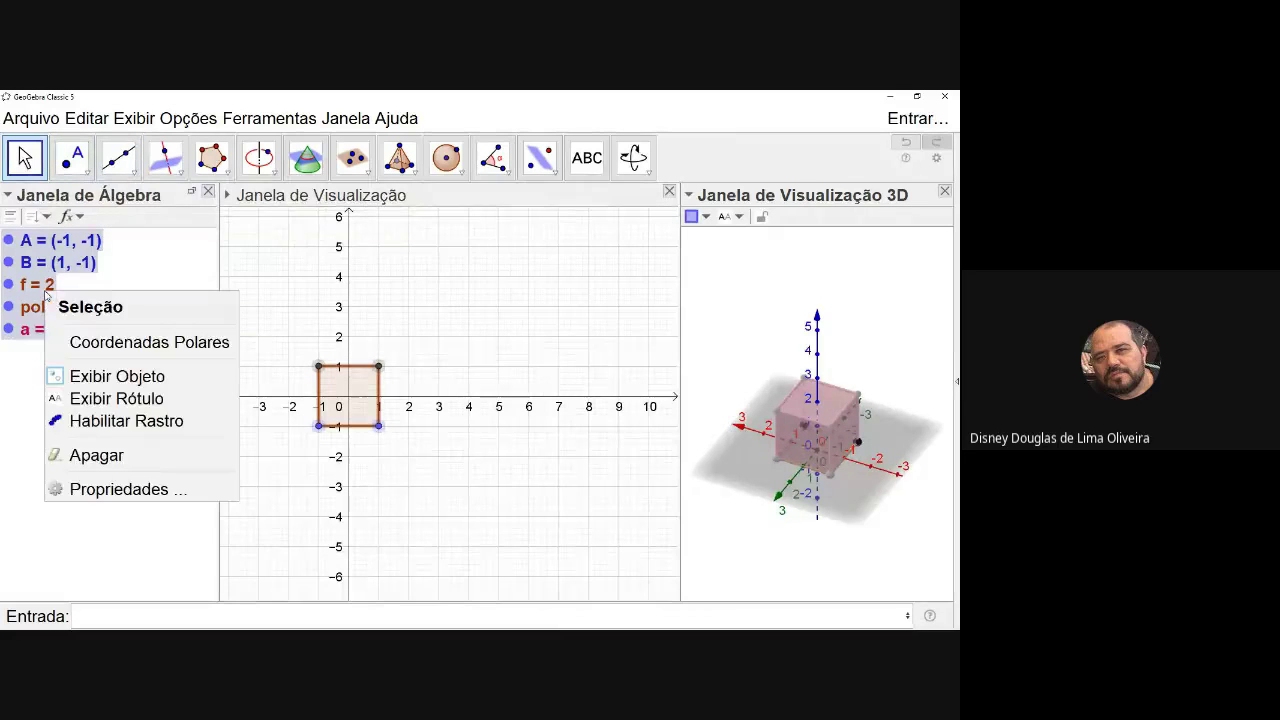
pyautogui.click(96, 455)
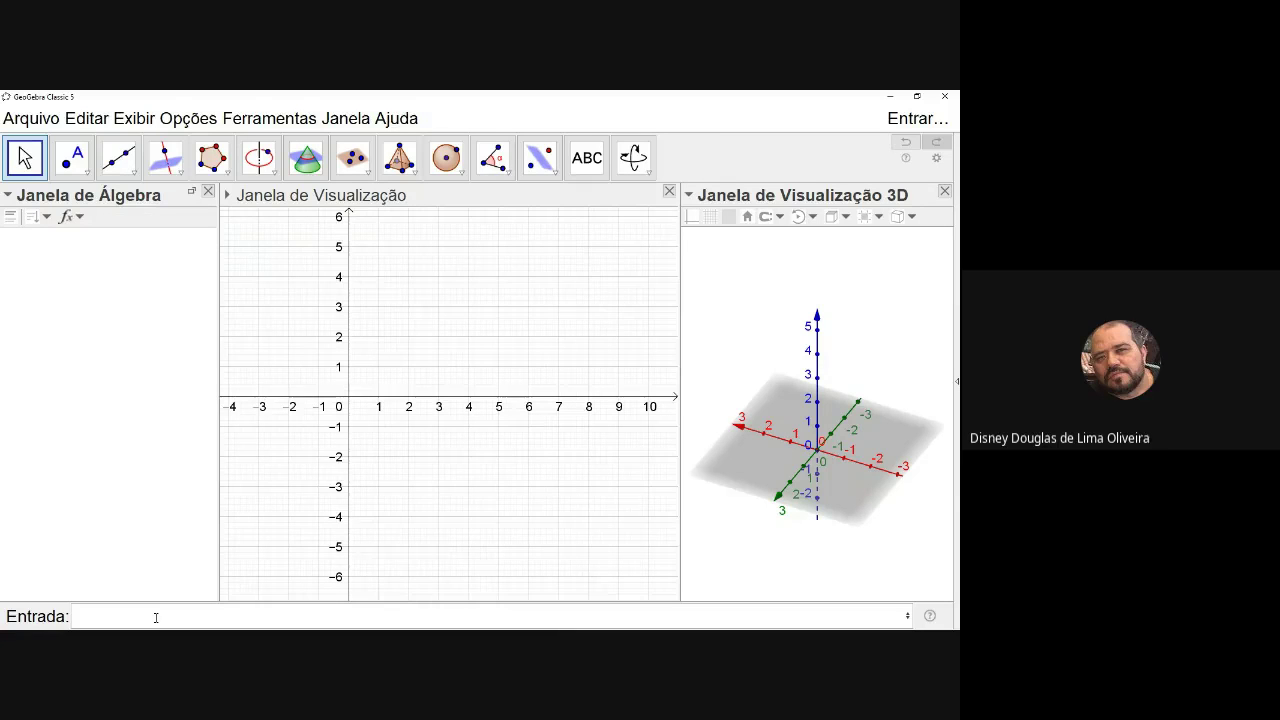
pyautogui.write('octa')
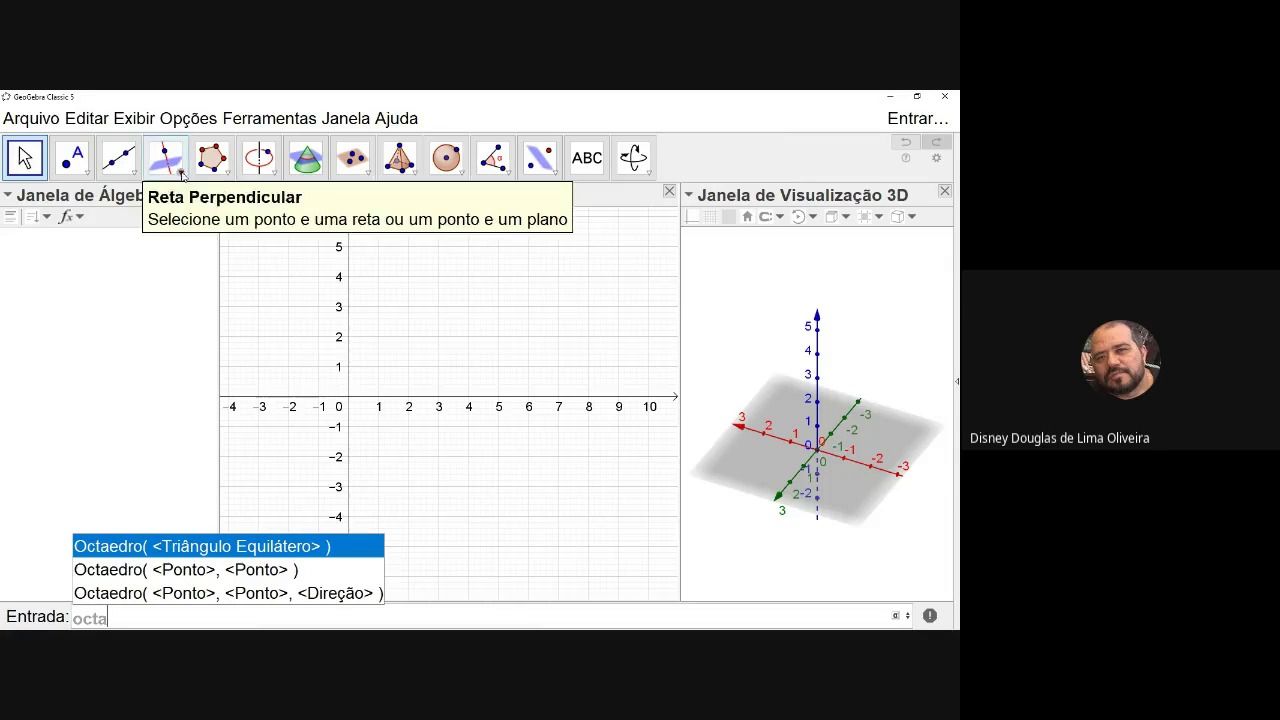
pyautogui.click(212, 157)
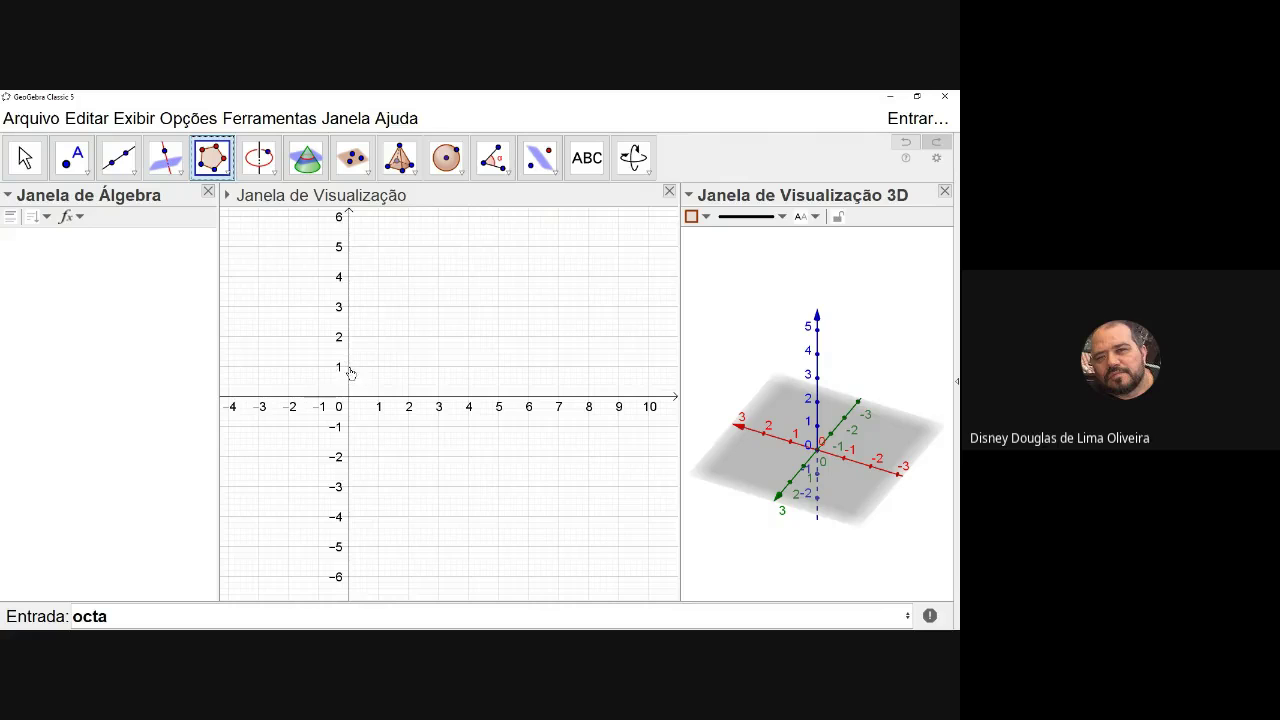
pyautogui.click(349, 369)
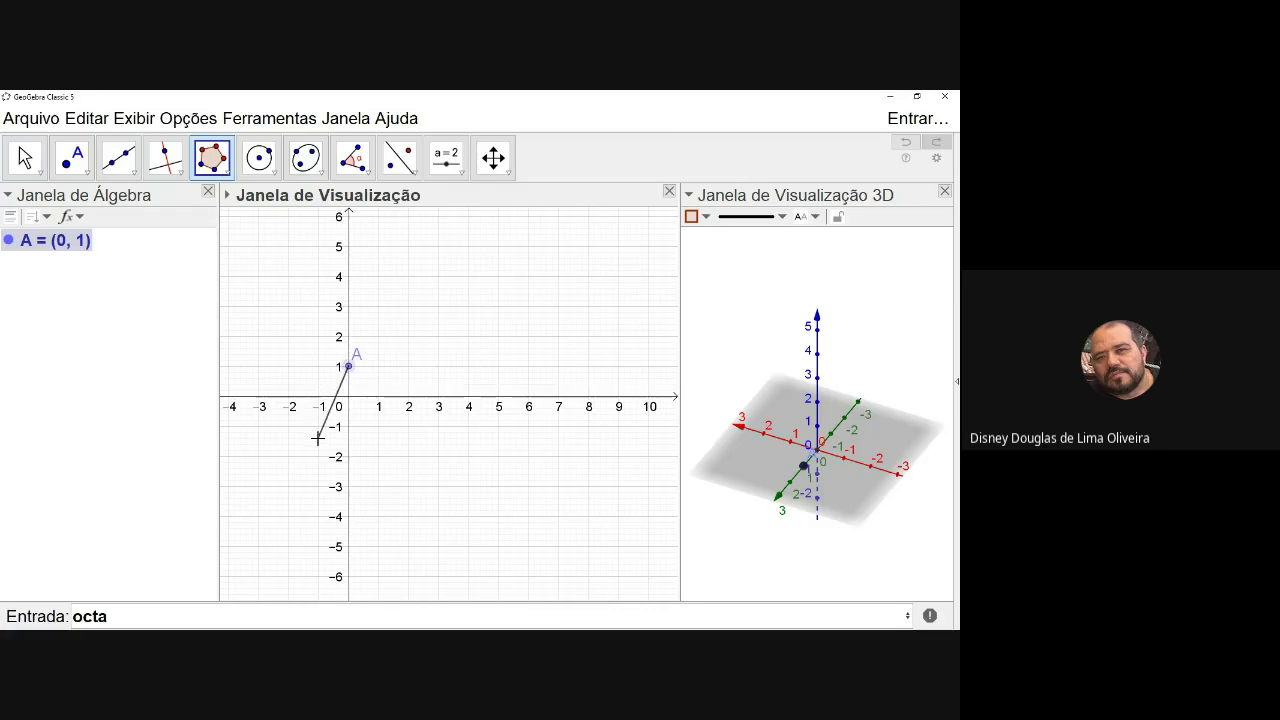
pyautogui.click(314, 445)
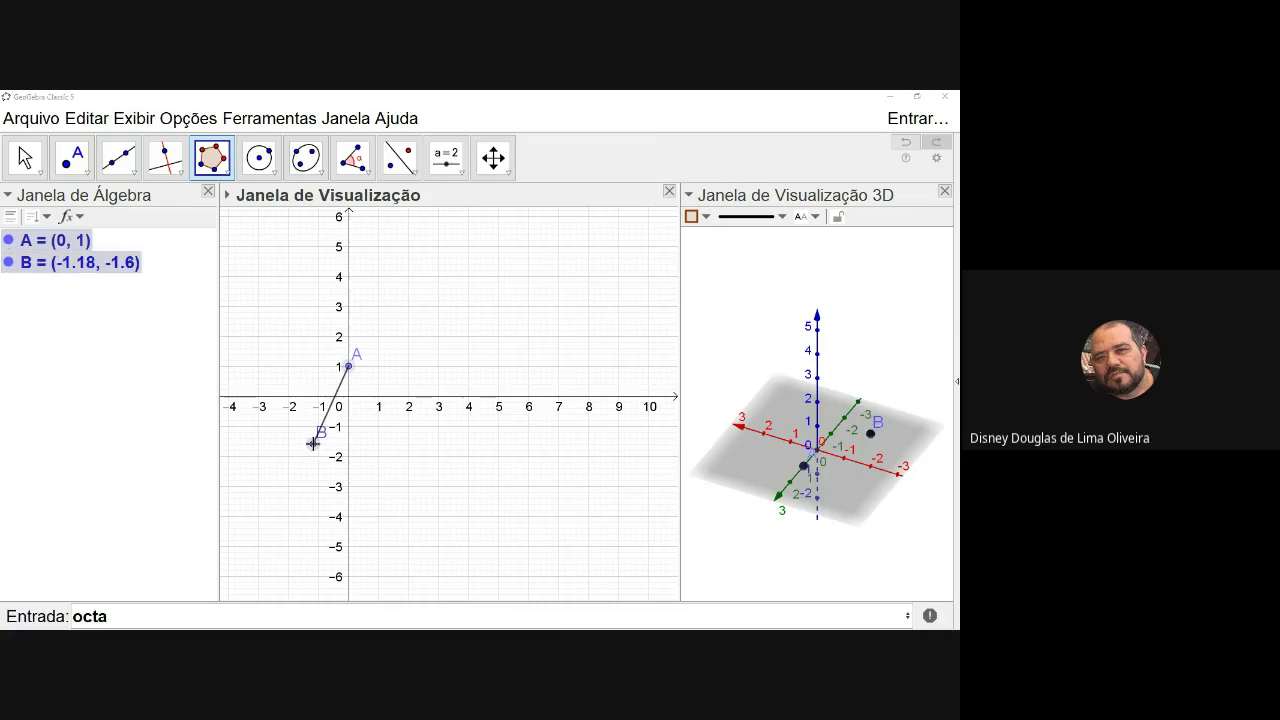
pyautogui.write('3')
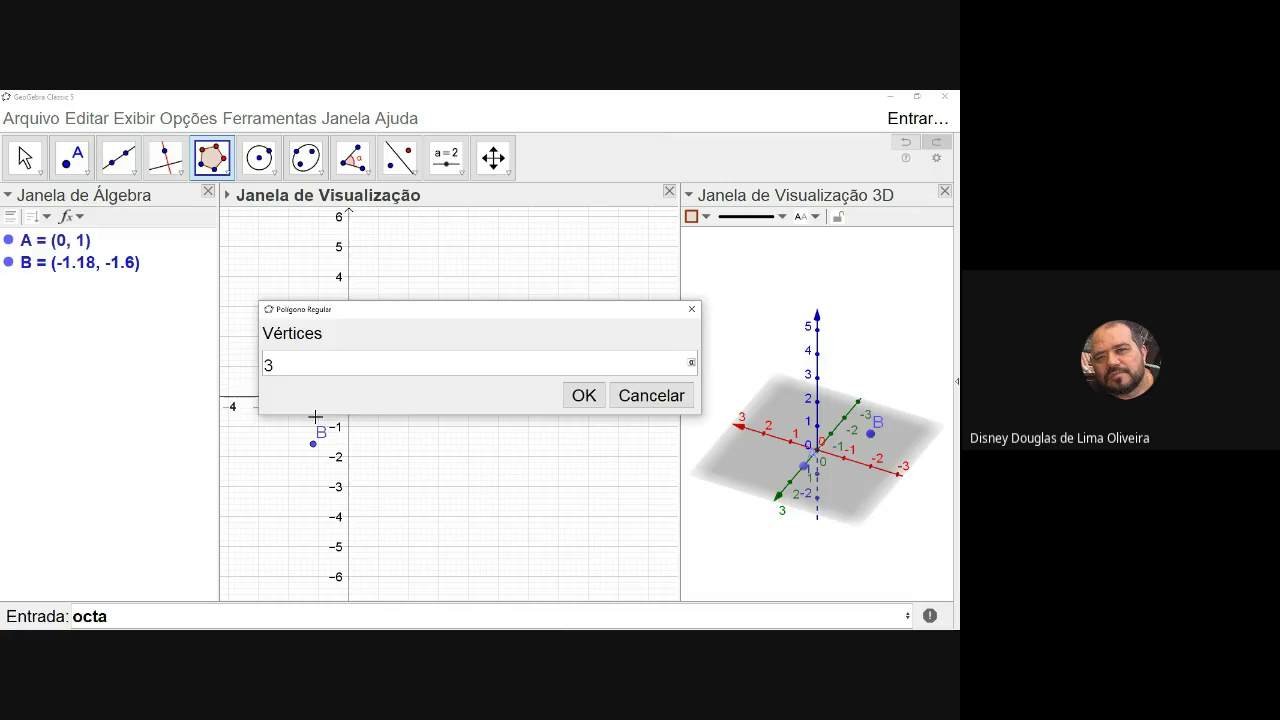
pyautogui.press('Return')
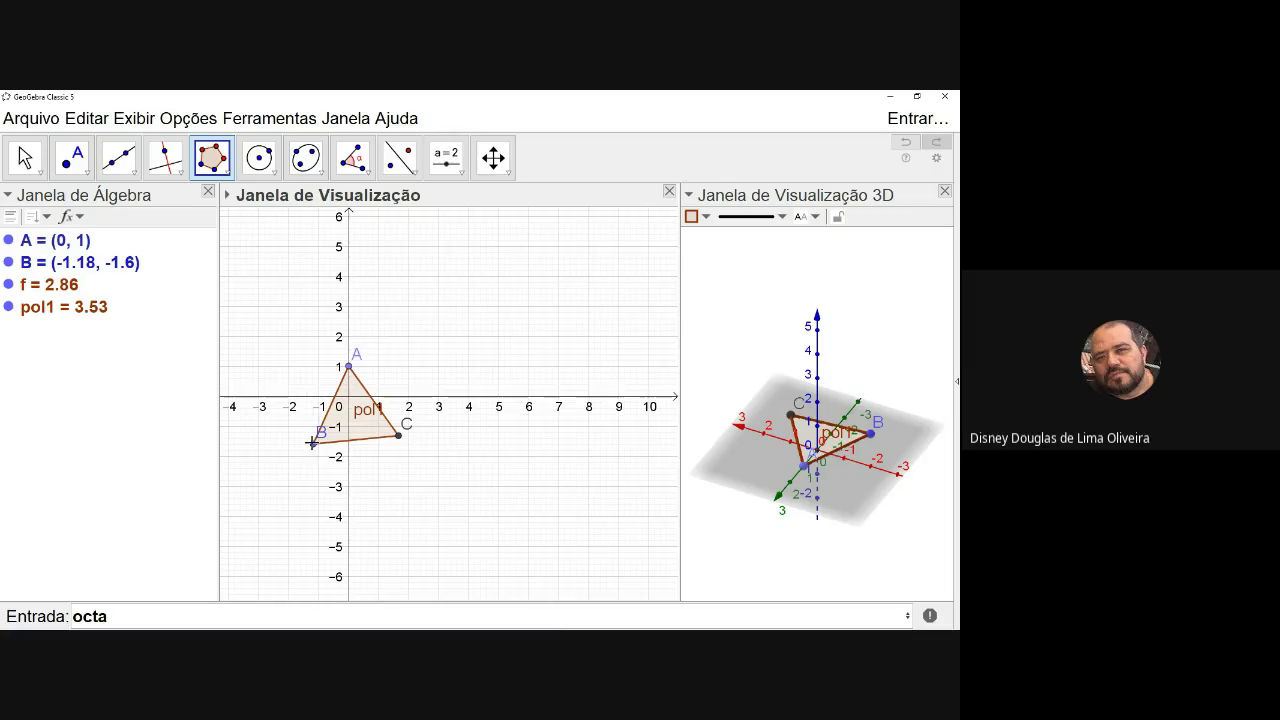
# Delete the stray point D near the triangle and move vertex B to about (-1.14, -0.94).
pyautogui.click(311, 432)
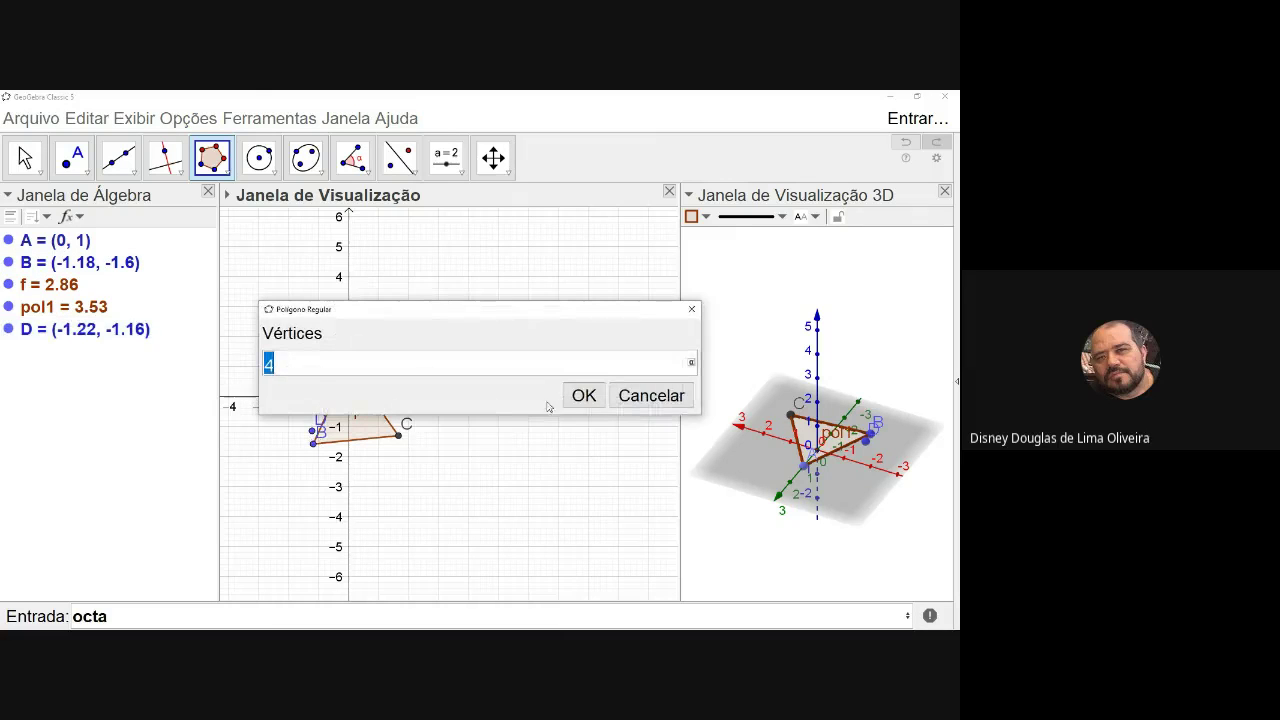
pyautogui.click(628, 395)
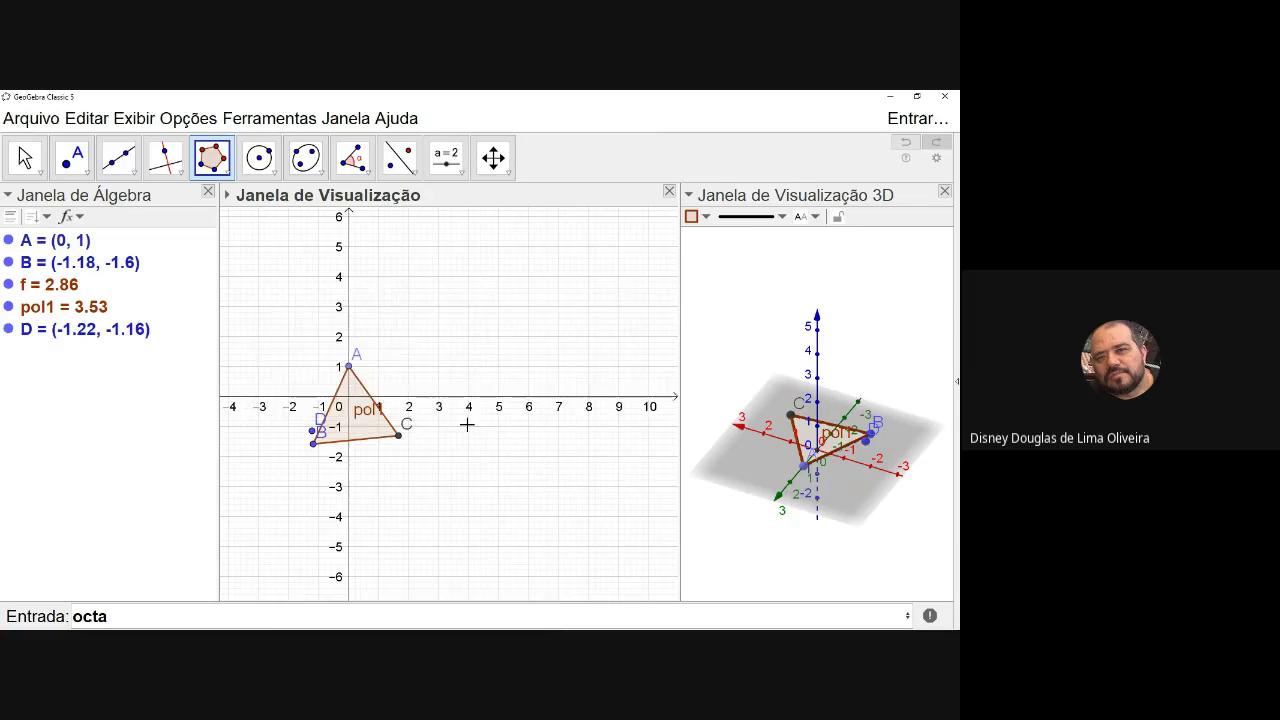
pyautogui.rightClick(313, 432)
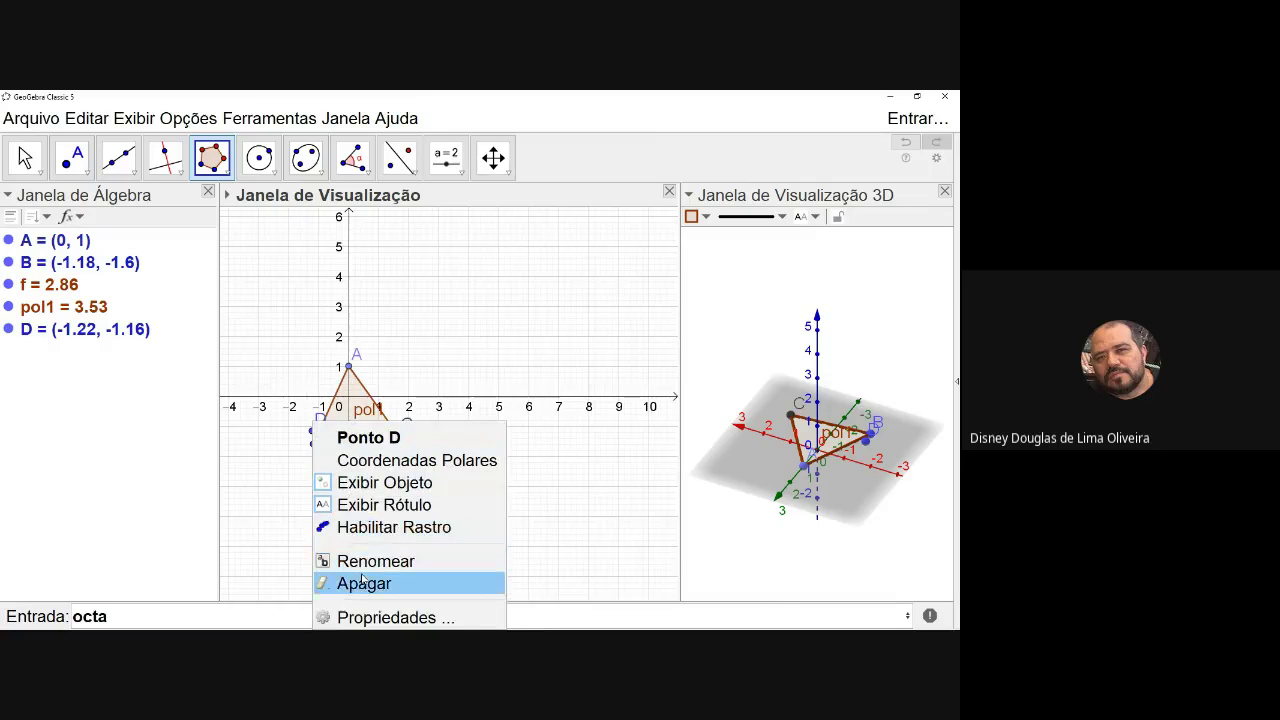
pyautogui.click(360, 576)
pyautogui.click(25, 157)
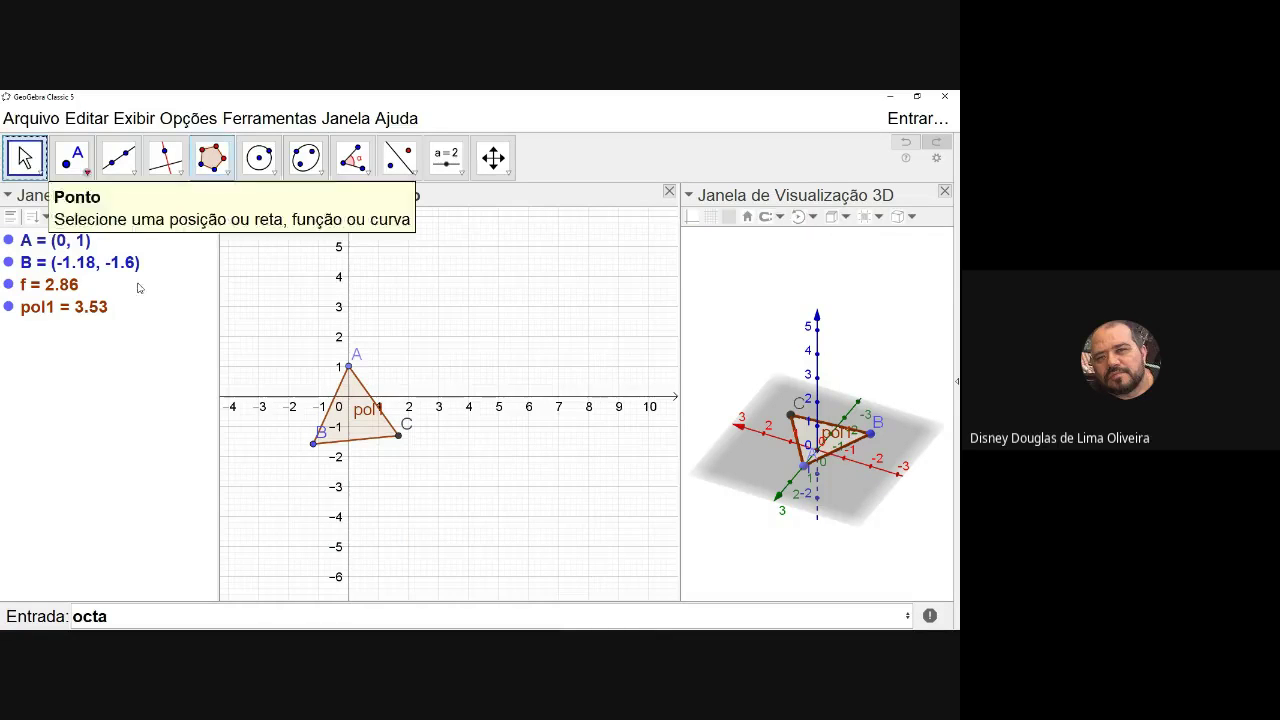
pyautogui.moveTo(313, 444); pyautogui.dragTo(322, 432)
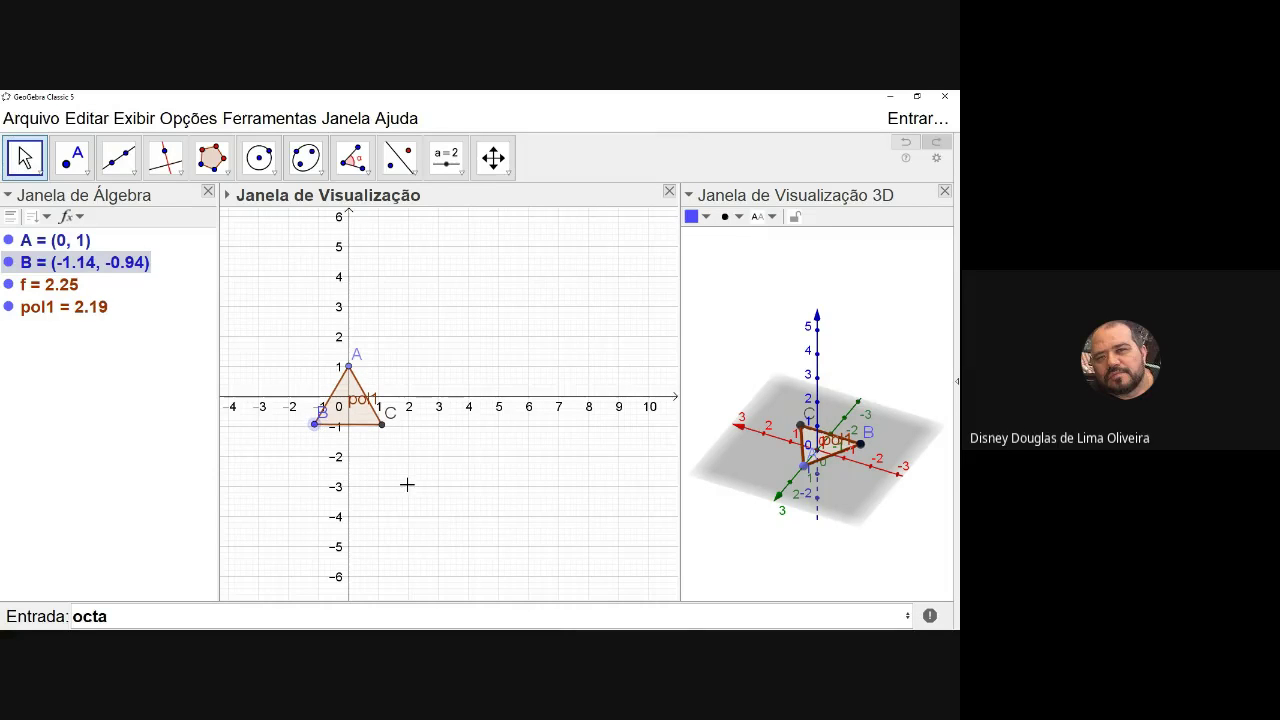
# Build an octahedron on the equilateral triangle pol1 with the command Octaedro(pol1).
pyautogui.click(134, 616)
pyautogui.write('e')
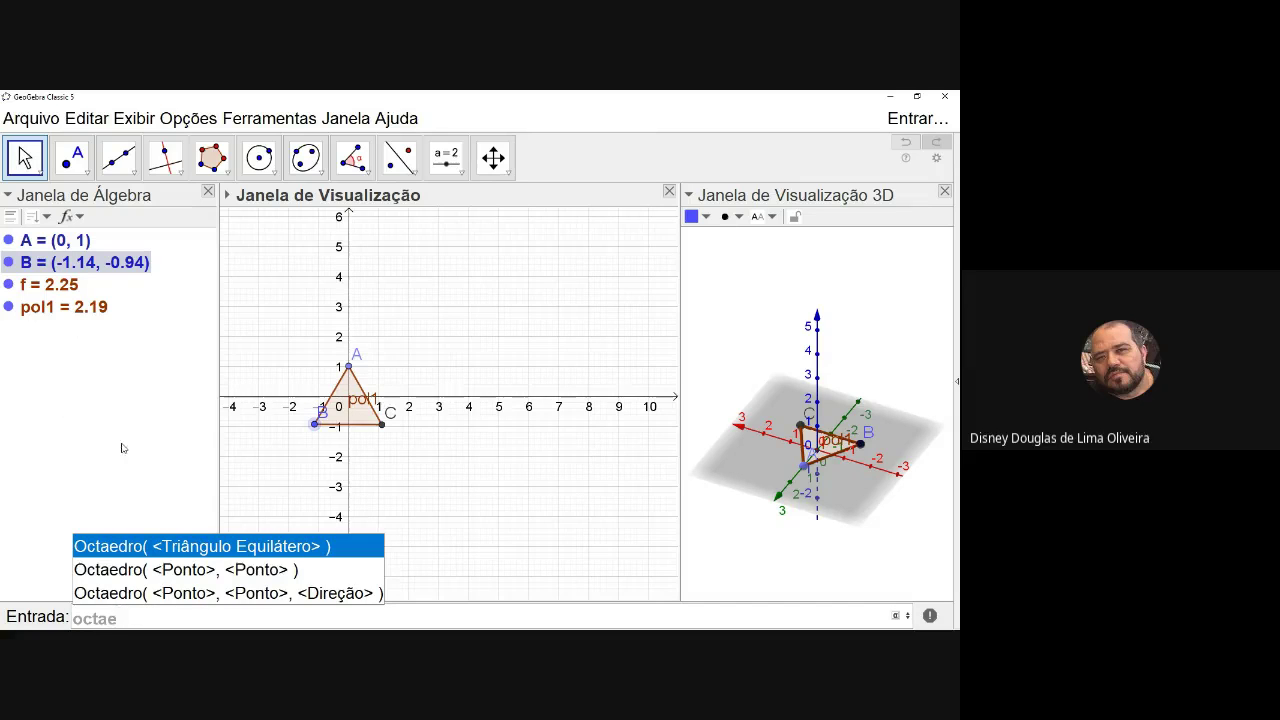
pyautogui.click(221, 547)
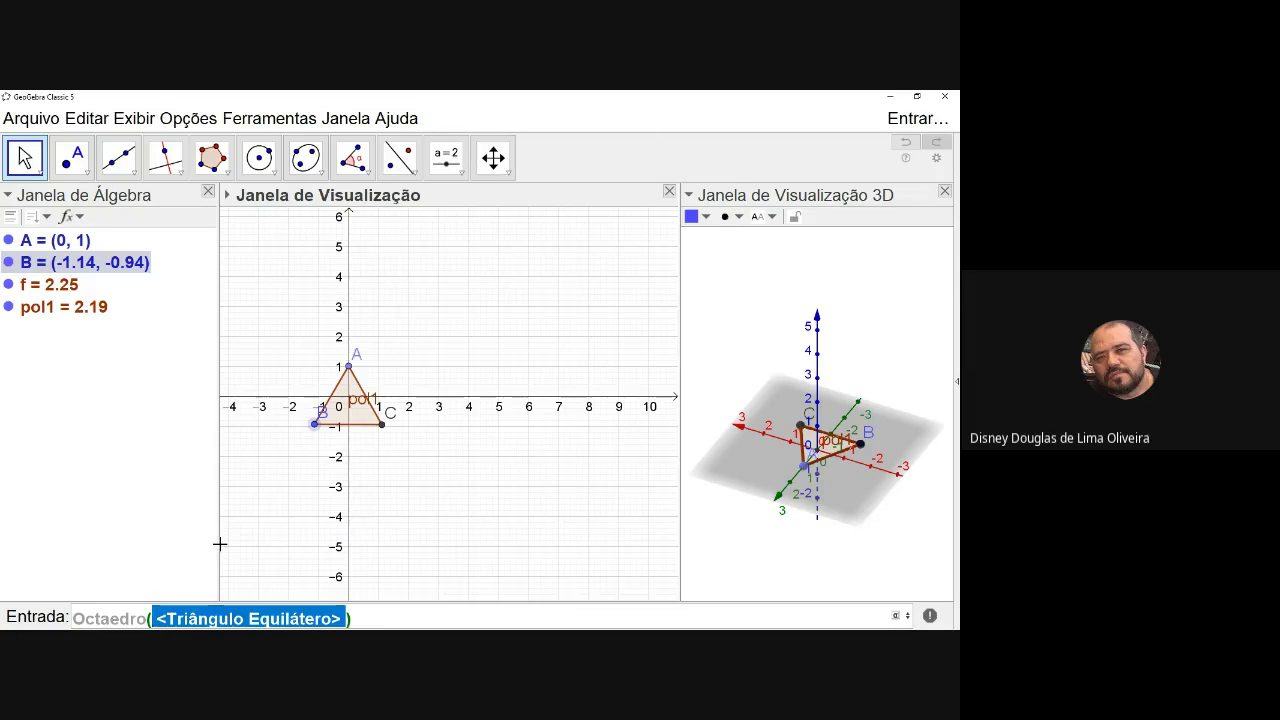
pyautogui.write('pol1')
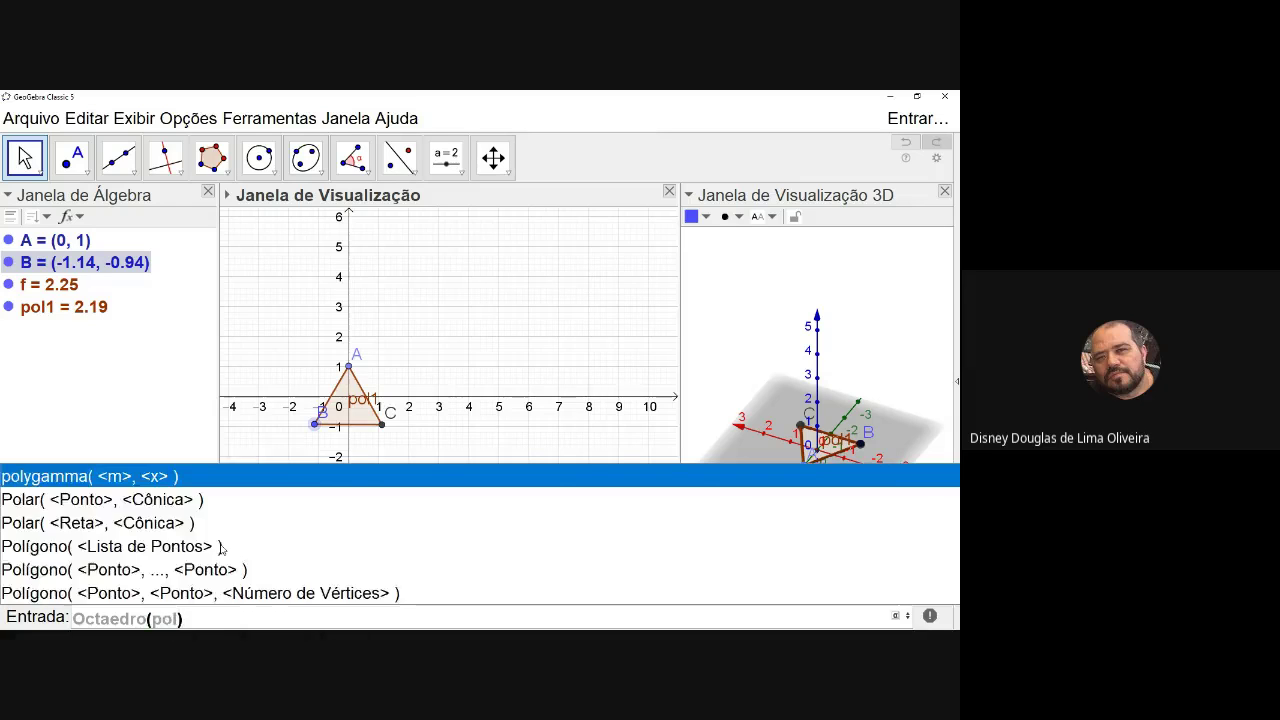
pyautogui.press('Return')
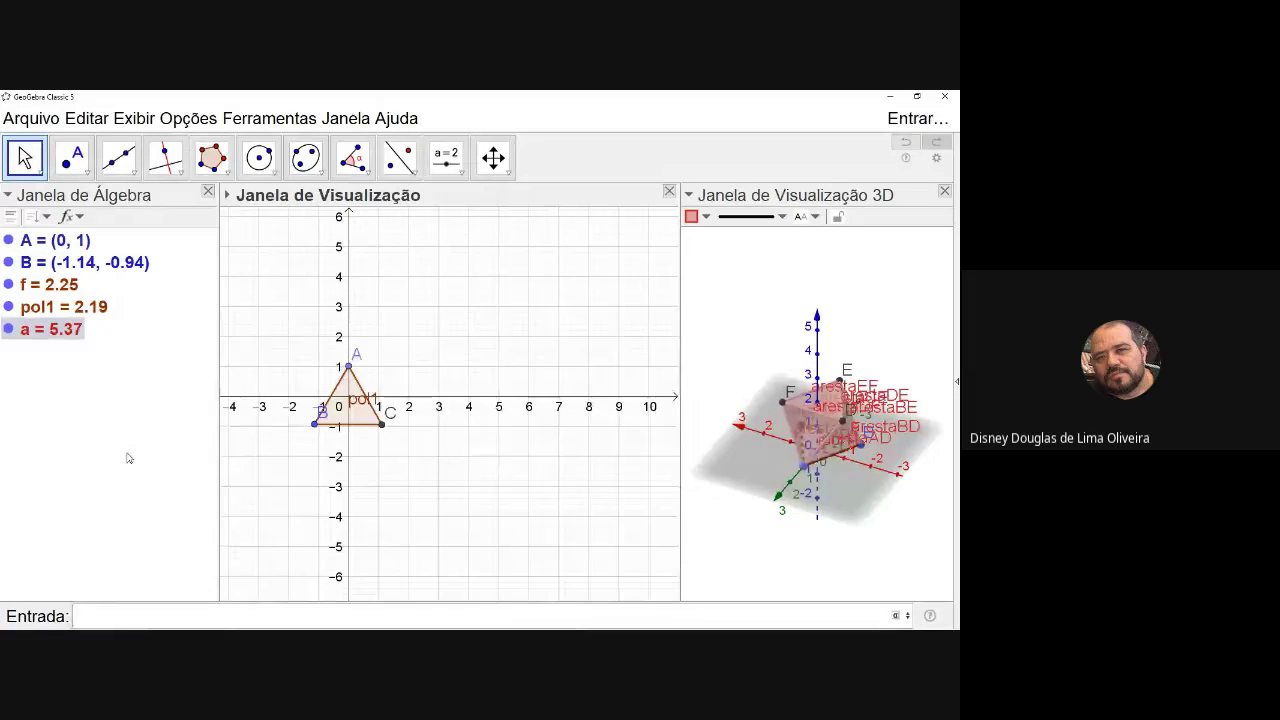
# Hide the labels of all objects in the octahedron construction.
pyautogui.click(67, 310)
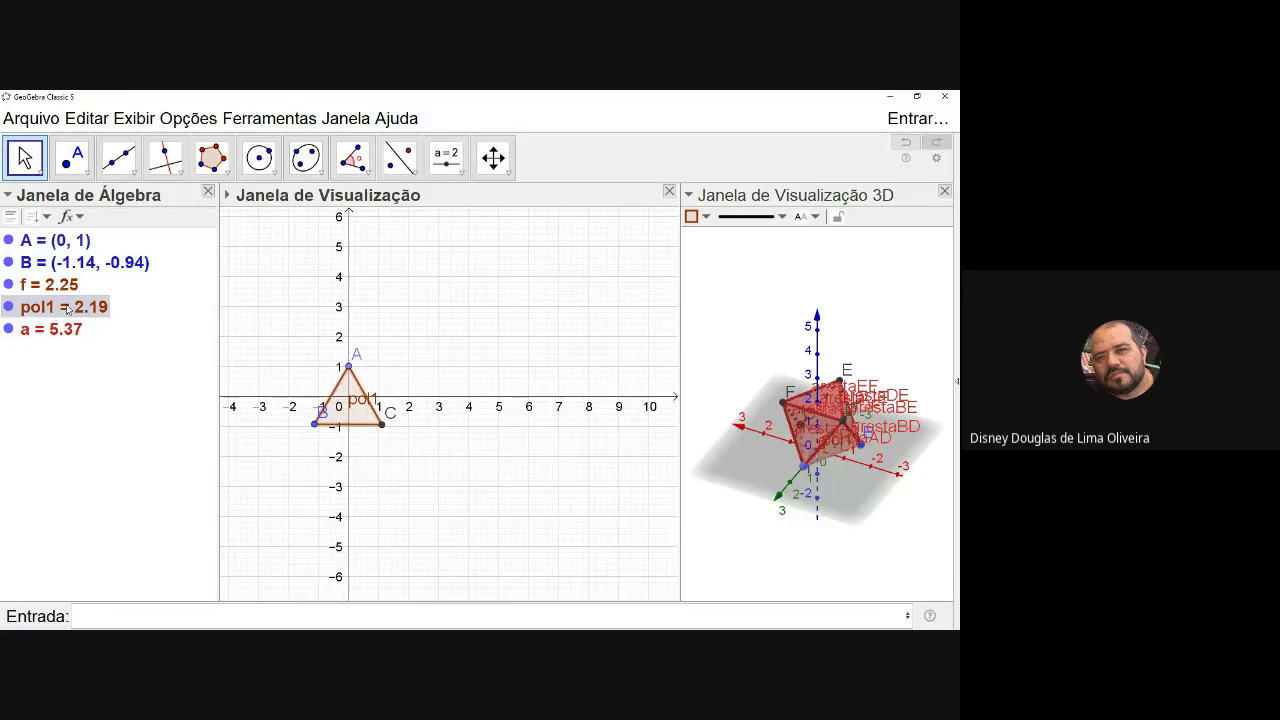
pyautogui.hotkey('ctrl', 'a')
pyautogui.rightClick(67, 310)
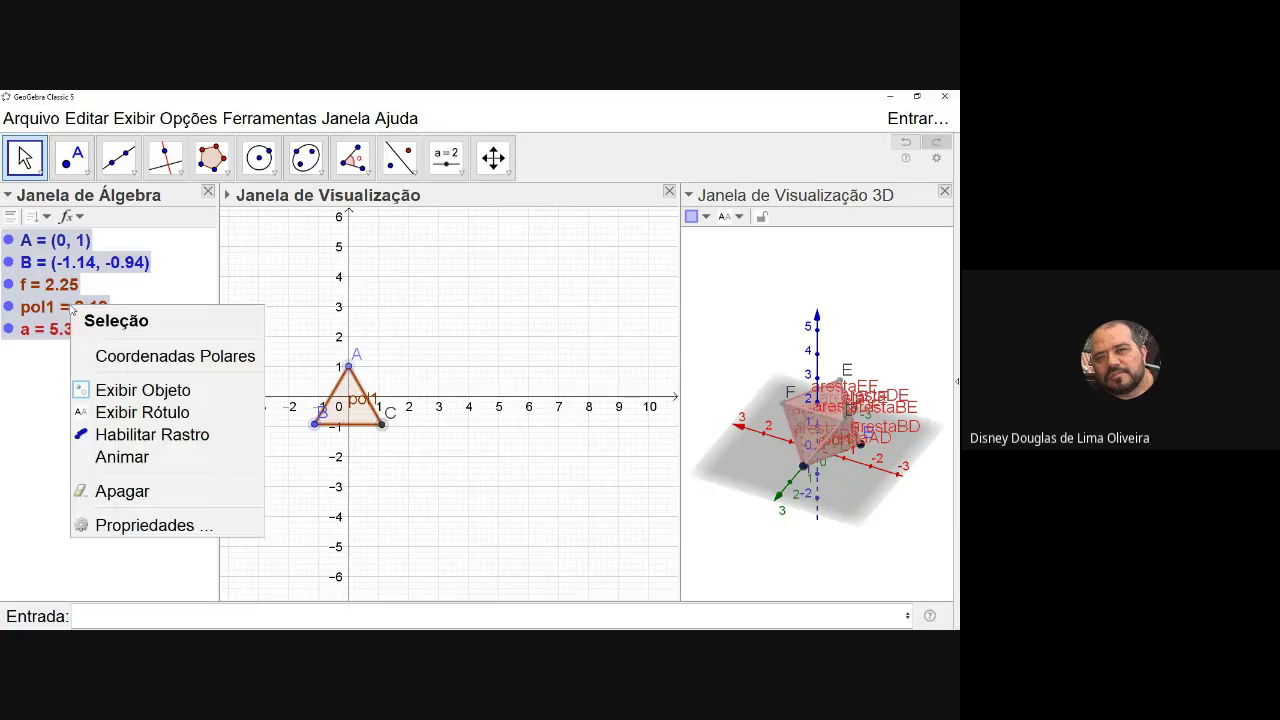
pyautogui.click(112, 412)
pyautogui.rightClick(32, 311)
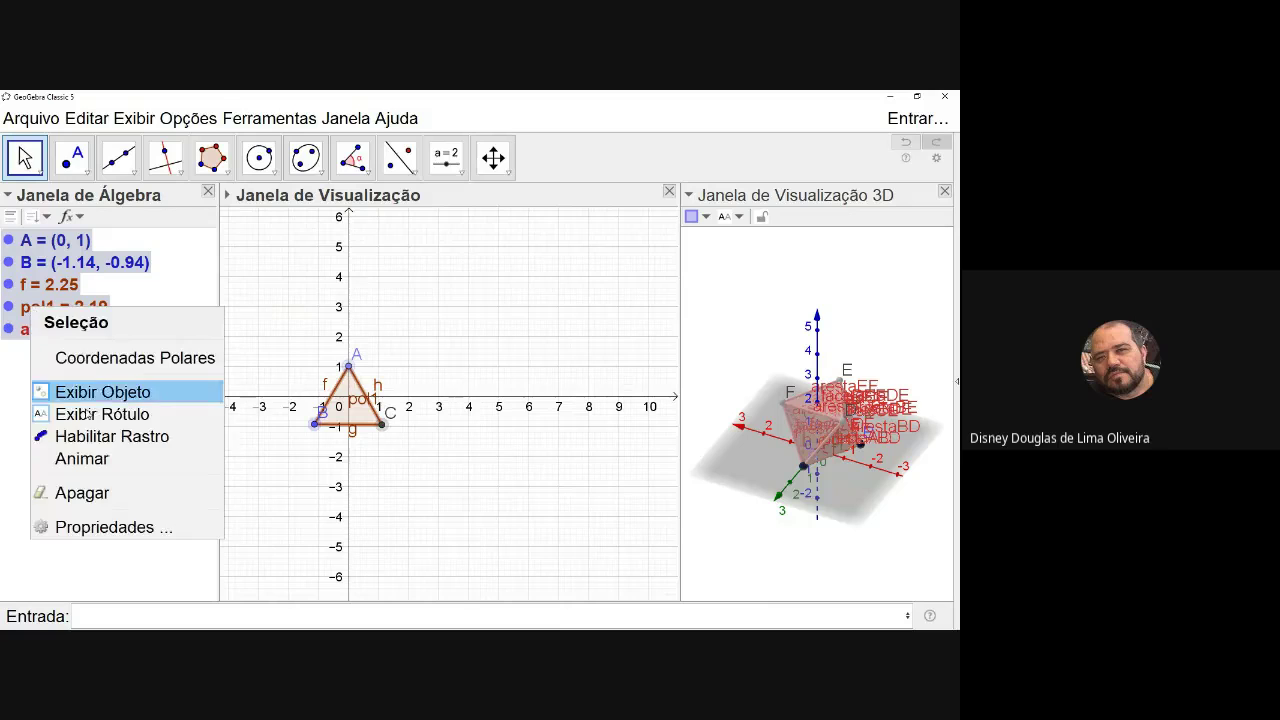
pyautogui.click(92, 412)
# Examine the octahedron's vertices in the 3D view, switch to Microsoft Whiteboard and write V = 6 beside the tetrahedron's values.
pyautogui.moveTo(878, 551); pyautogui.dragTo(820, 554)
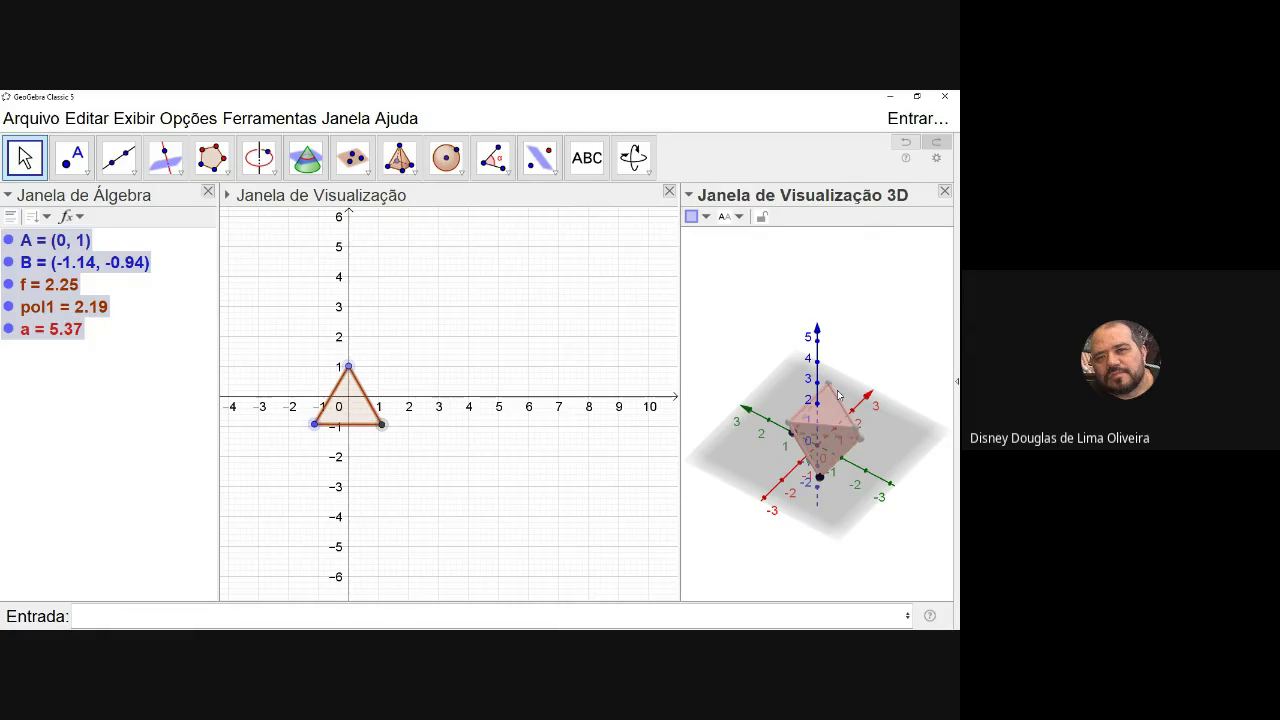
pyautogui.moveTo(868, 448); pyautogui.dragTo(855, 470)
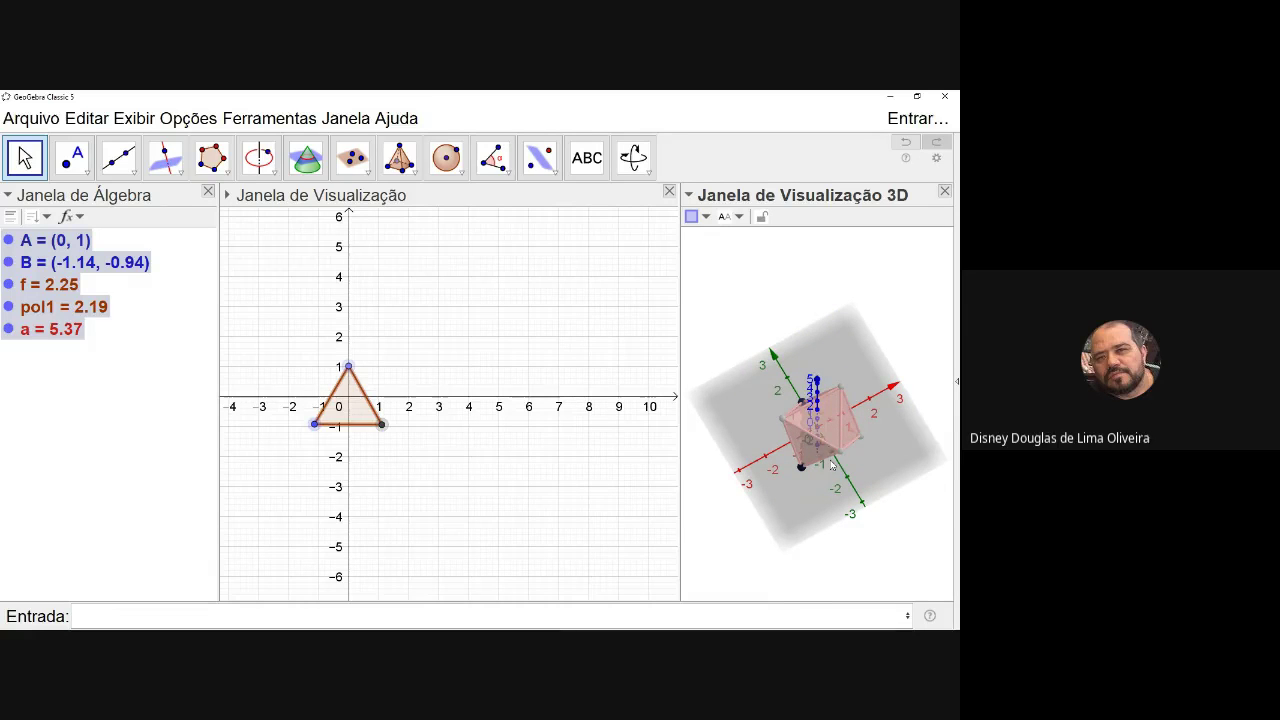
pyautogui.moveTo(808, 431); pyautogui.dragTo(828, 432)
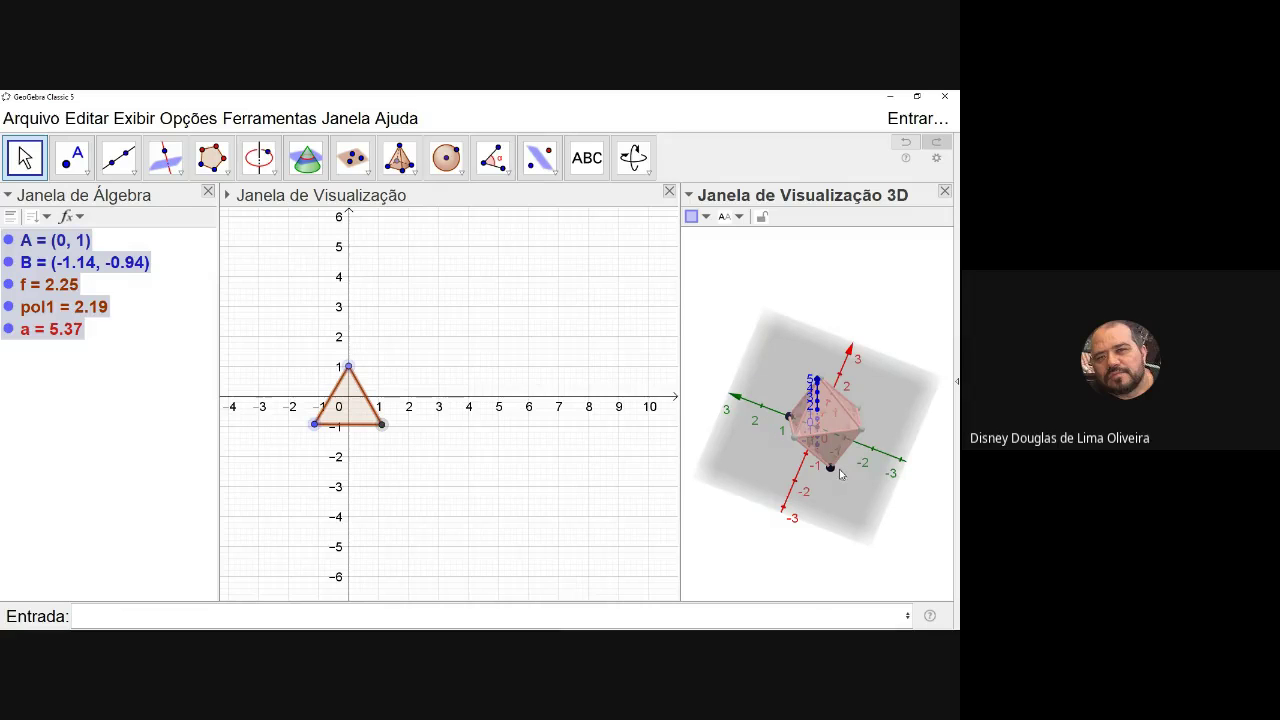
pyautogui.hotkey('alt', 'Tab')
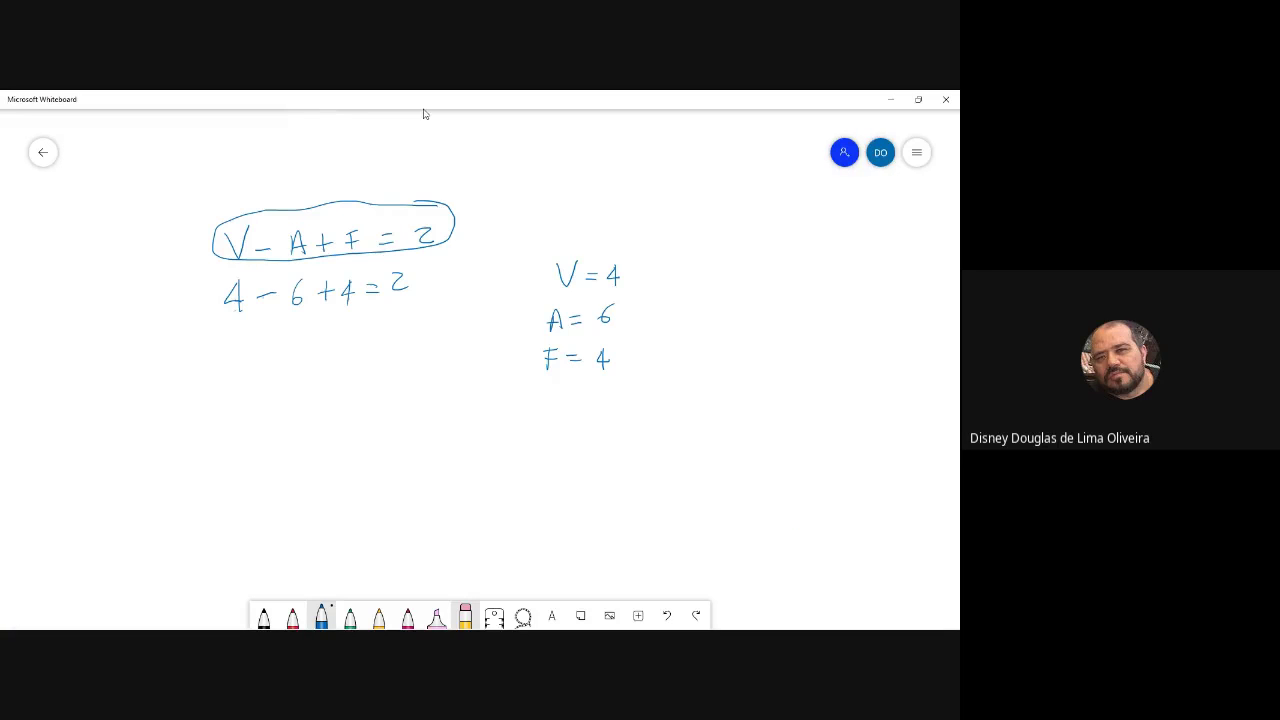
pyautogui.moveTo(709, 263); pyautogui.dragTo(721, 262)
# Switch to GeoGebra to examine the octahedron's faces, and return to Microsoft Whiteboard to write F = 8 below V = 6.
pyautogui.hotkey('alt', 'Tab')
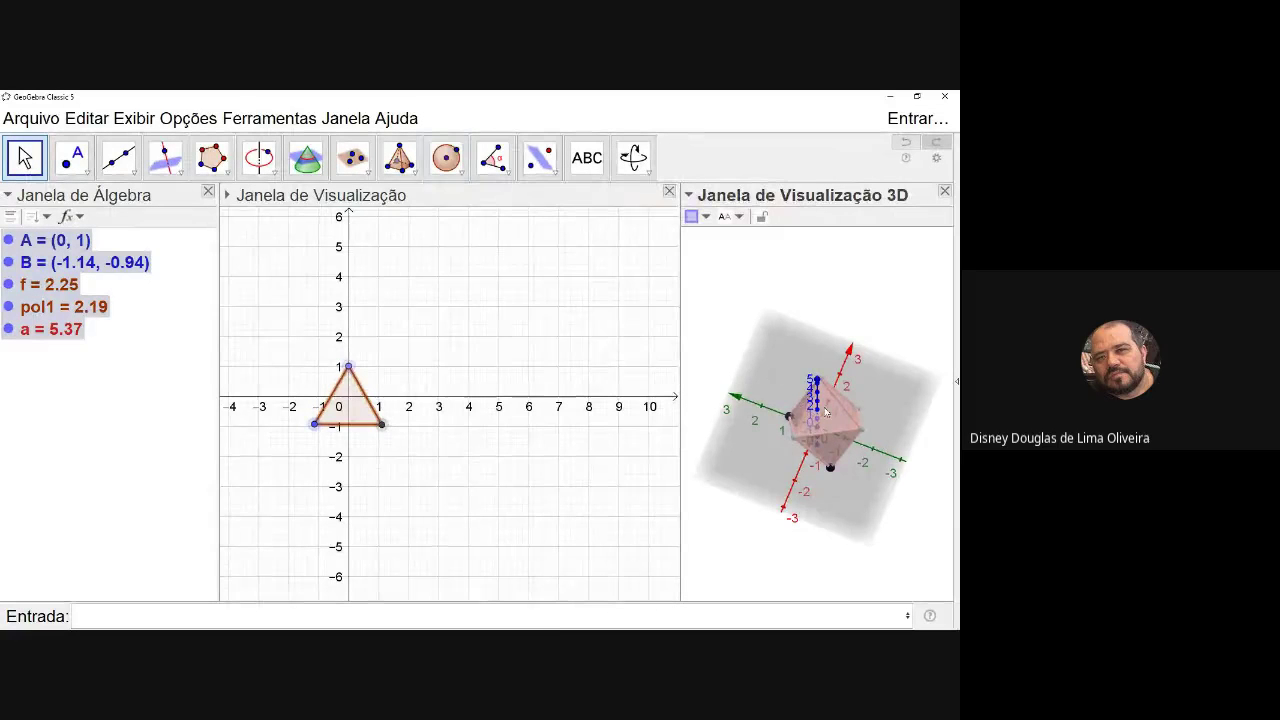
pyautogui.moveTo(818, 413)
pyautogui.mouseDown()
pyautogui.moveTo(823, 443)
pyautogui.moveTo(836, 440)
pyautogui.moveTo(874, 391)
pyautogui.moveTo(869, 413)
pyautogui.moveTo(806, 418)
pyautogui.mouseUp()
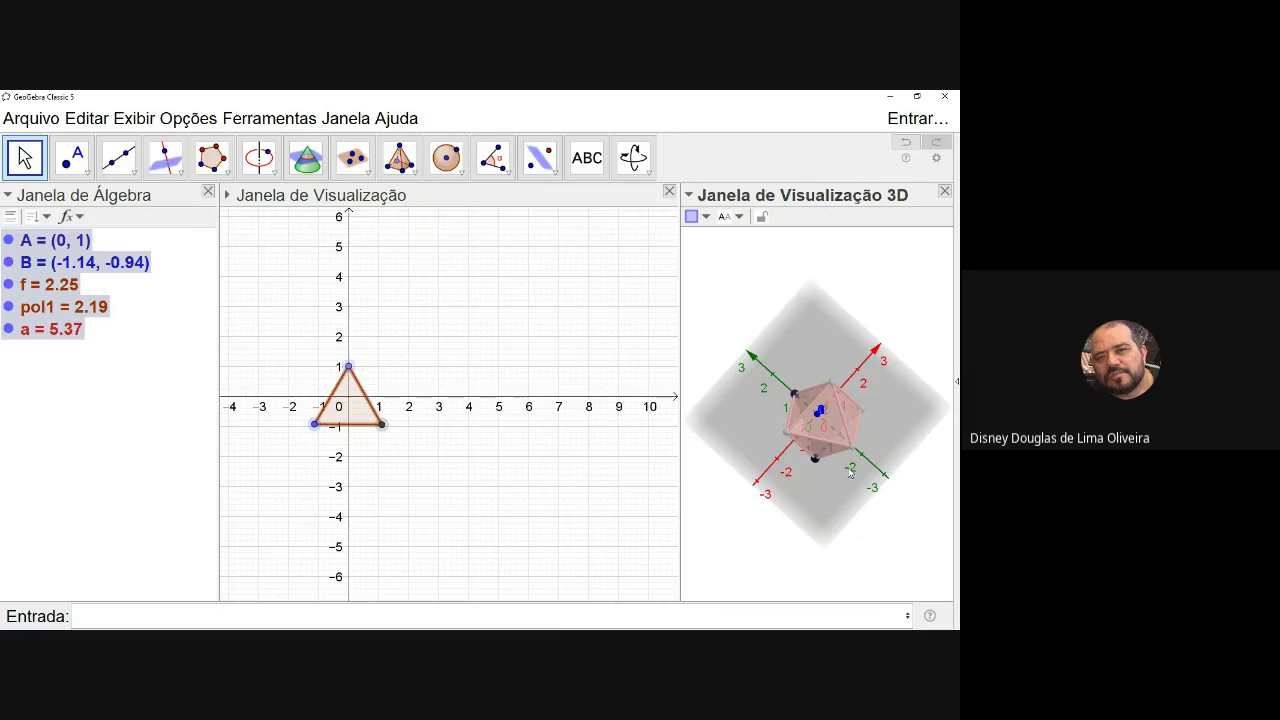
pyautogui.hotkey('alt', 'Tab')
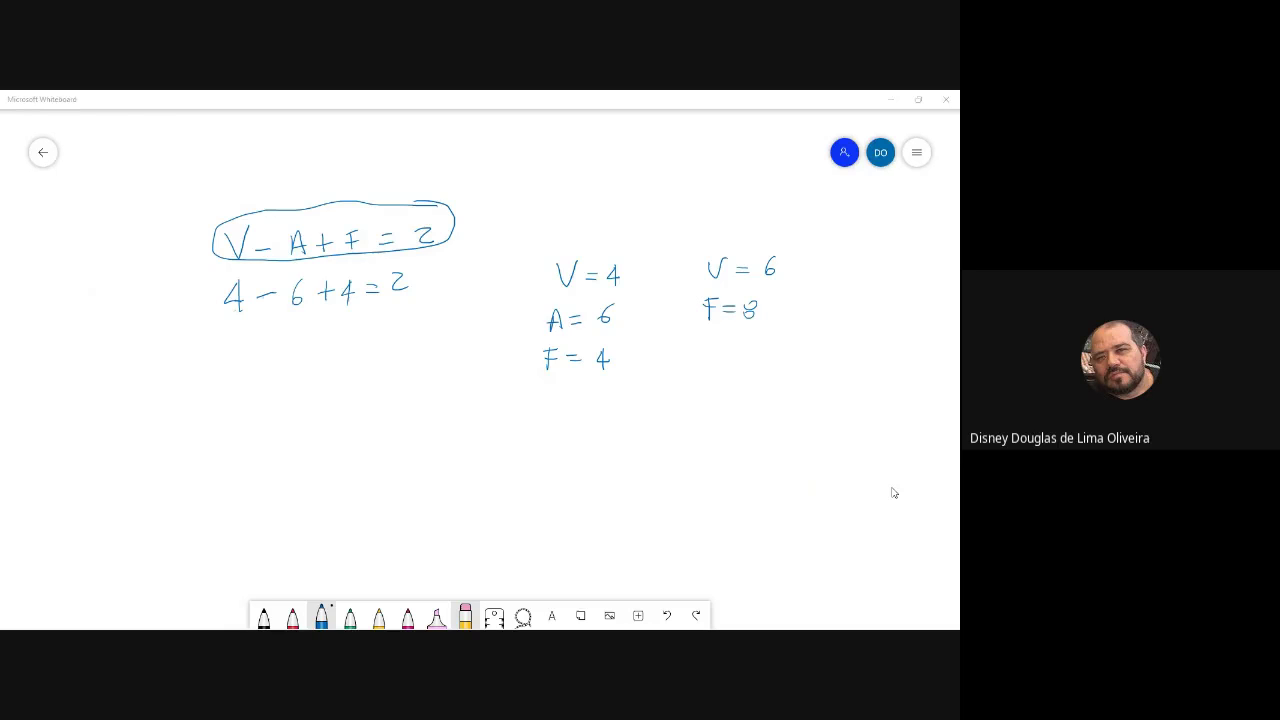
# Switch to GeoGebra to examine the octahedron's edges, return to Microsoft Whiteboard and write A = 12, 6 − 12 + 8 = 2 and the heading EULER 01.
pyautogui.hotkey('alt', 'Tab')
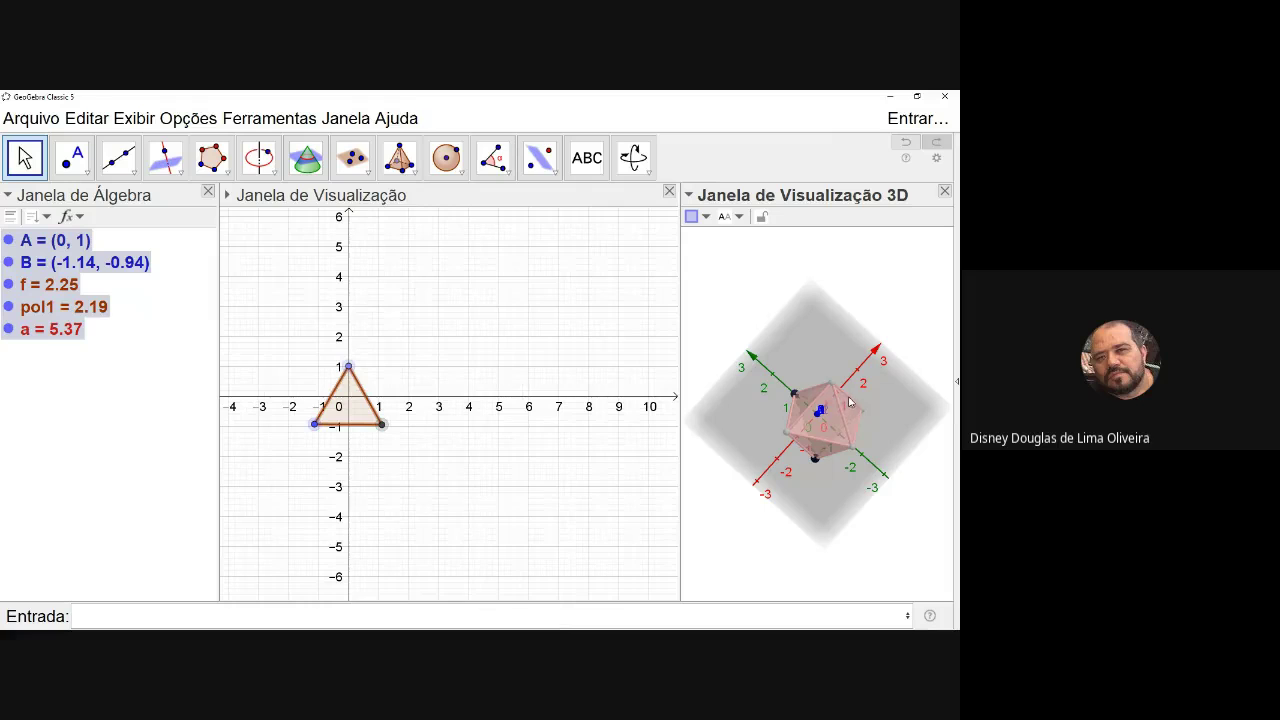
pyautogui.moveTo(830, 425); pyautogui.dragTo(798, 447)
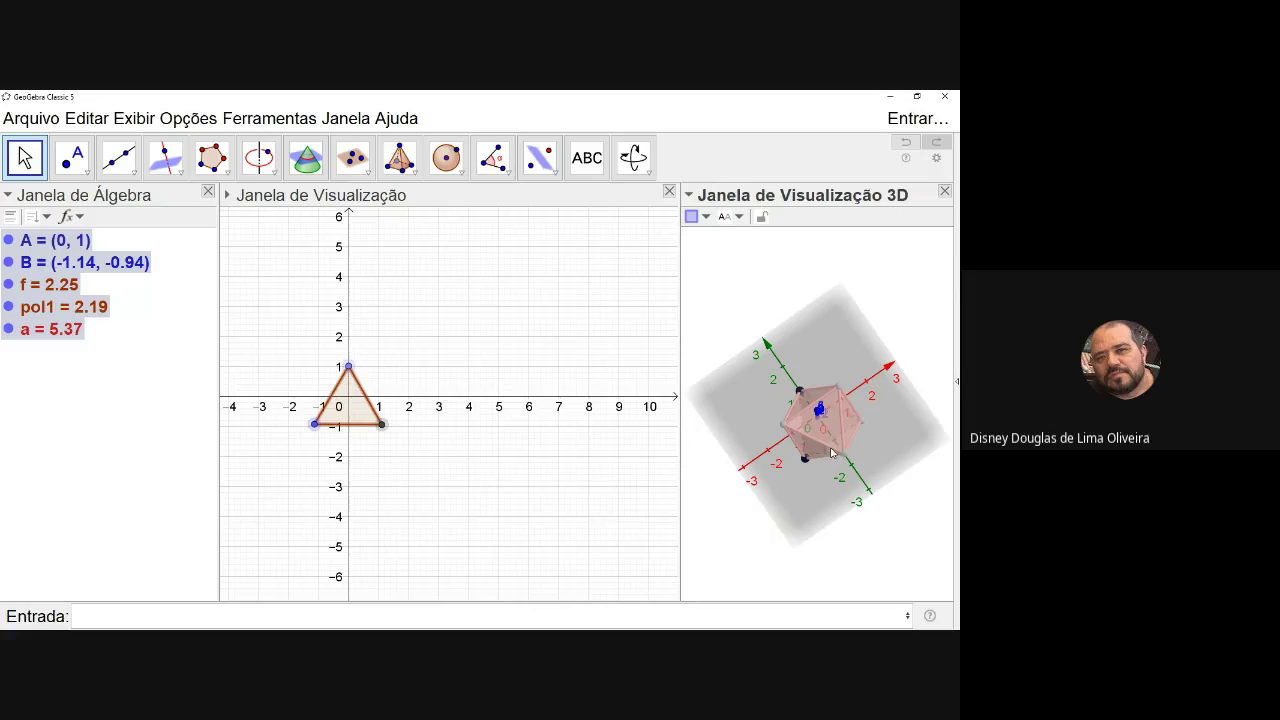
pyautogui.hotkey('alt', 'Tab')
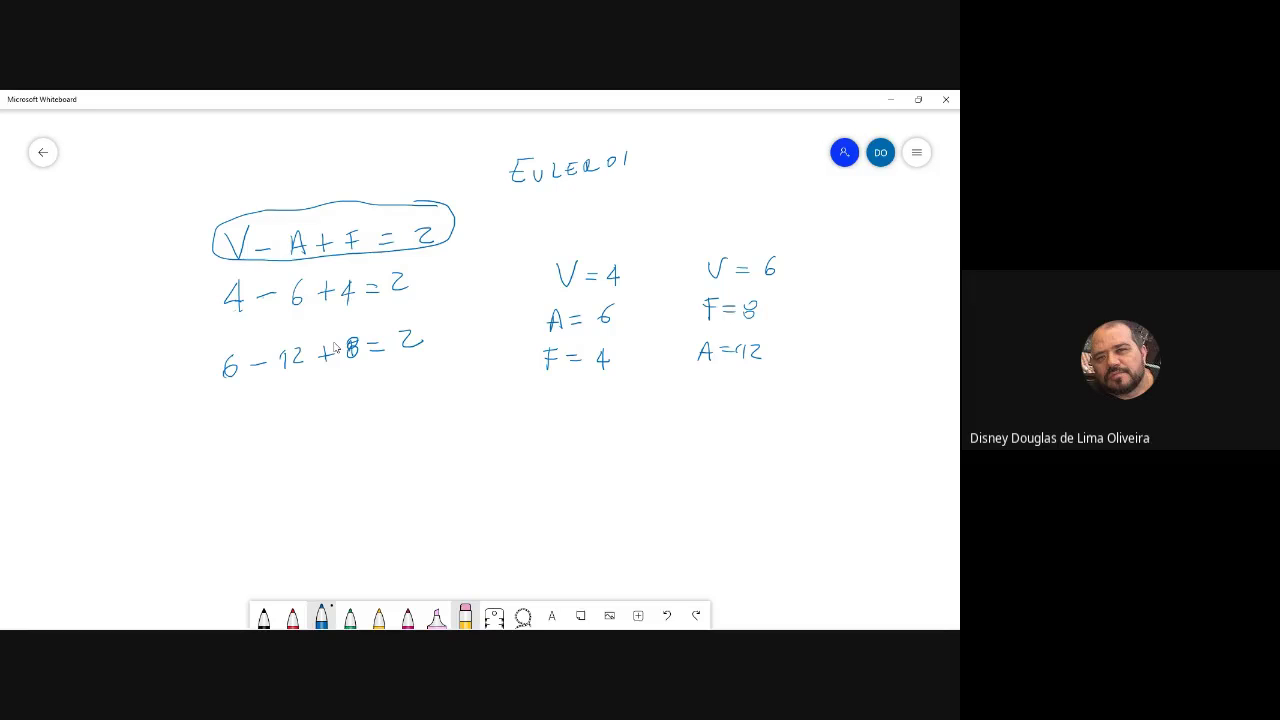
pyautogui.moveTo(602, 158); pyautogui.dragTo(606, 172)
# Switch to GeoGebra and examine the octahedron from several sides in the 3D view.
pyautogui.click(504, 617)
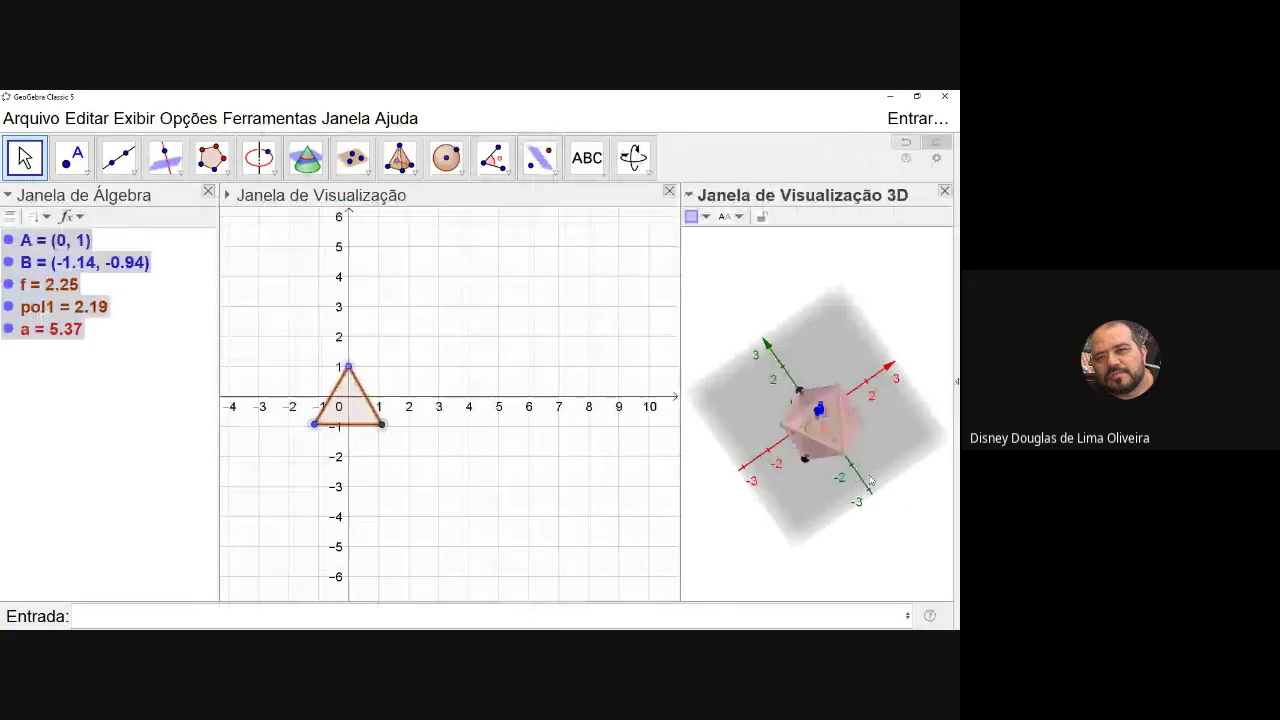
pyautogui.moveTo(874, 455); pyautogui.dragTo(822, 432)
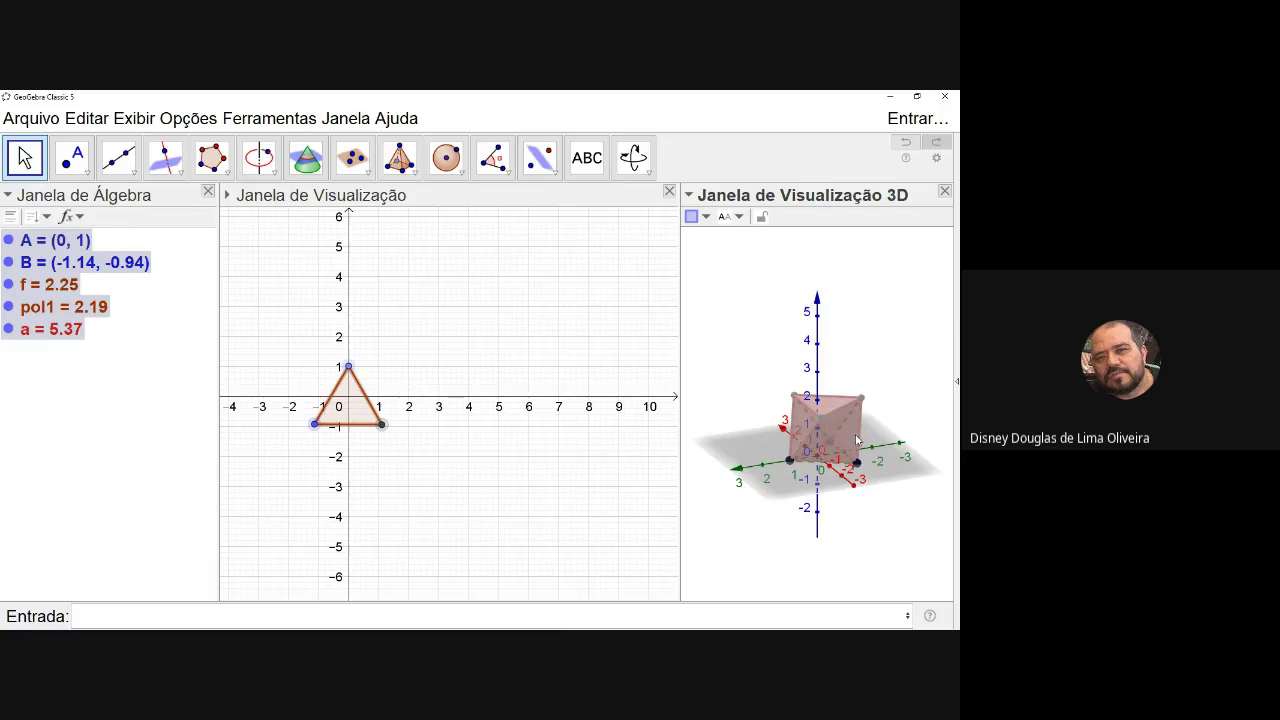
pyautogui.moveTo(850, 427); pyautogui.dragTo(737, 428)
pyautogui.moveTo(857, 424); pyautogui.dragTo(849, 454)
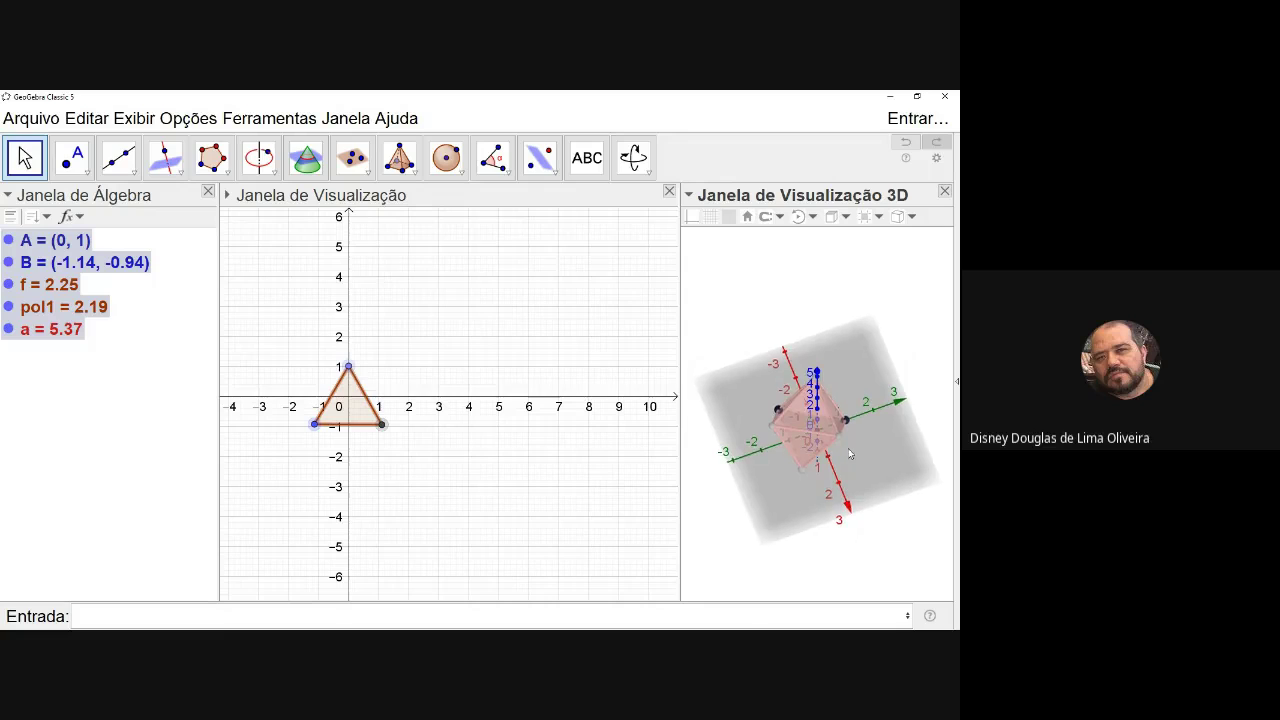
pyautogui.click(827, 421)
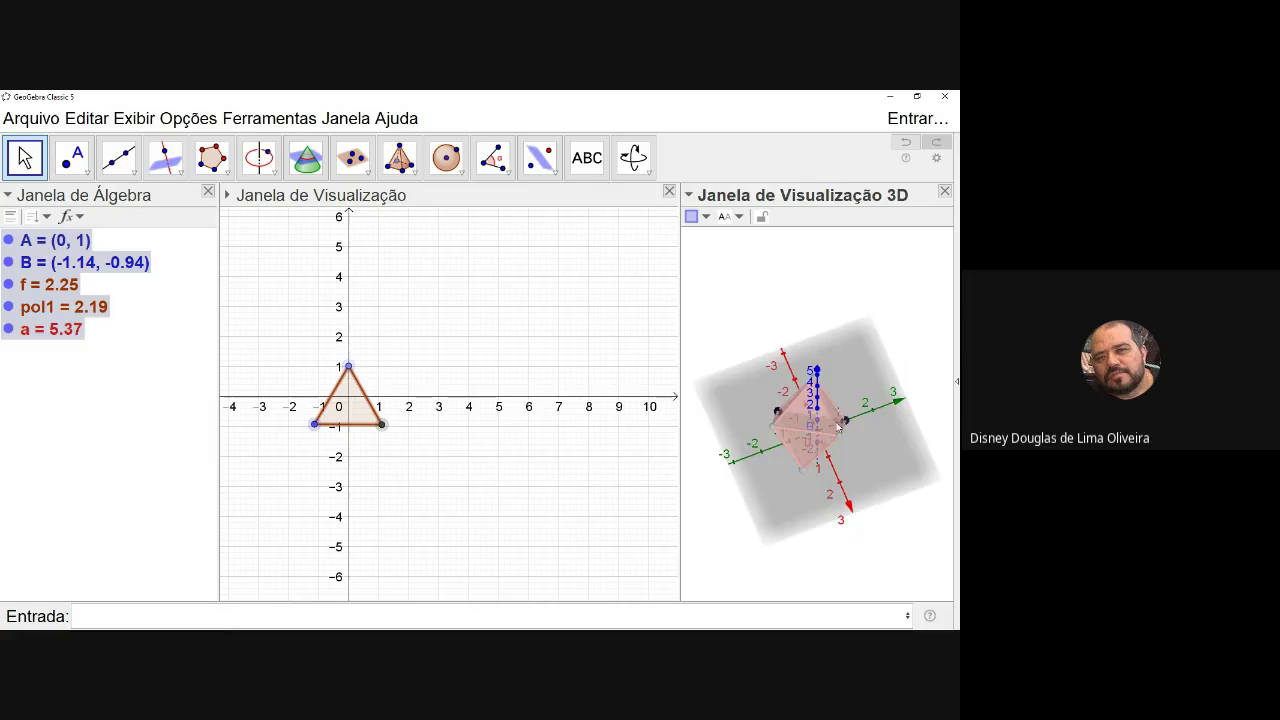
pyautogui.moveTo(842, 426); pyautogui.dragTo(780, 407)
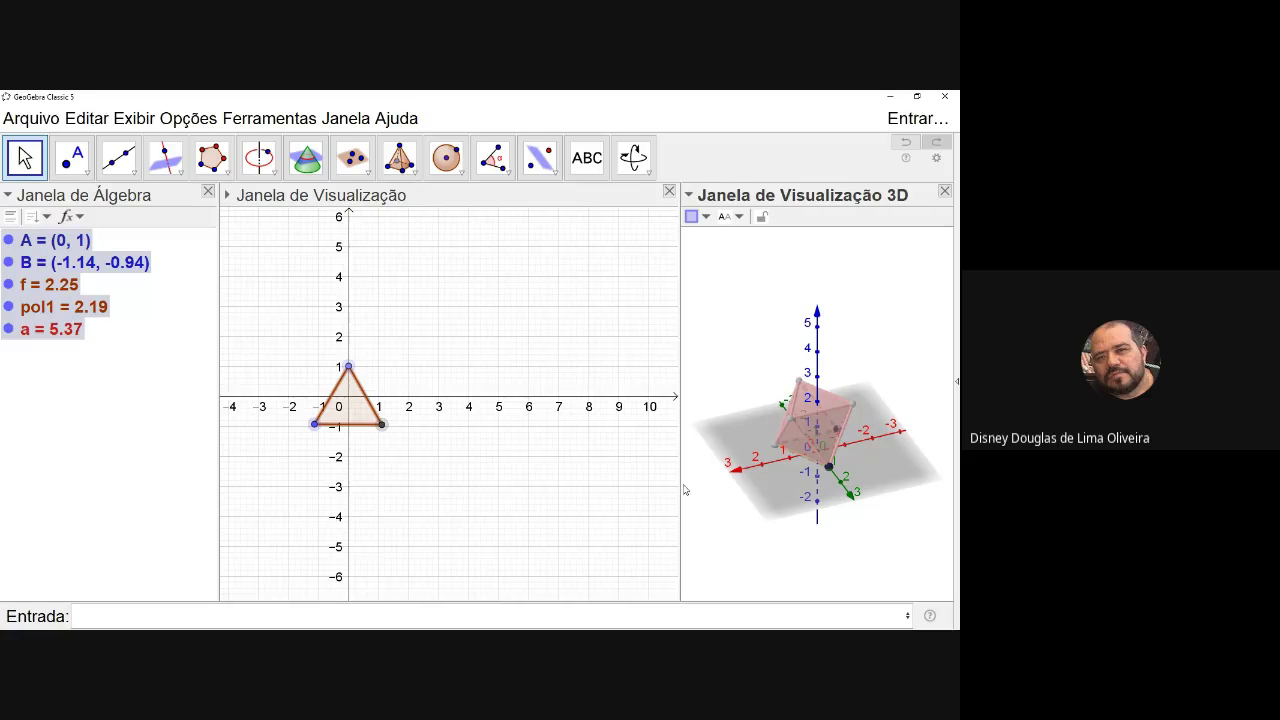
# Hide the triangle pol1, and try deleting segment f and undo that deletion.
pyautogui.rightClick(20, 277)
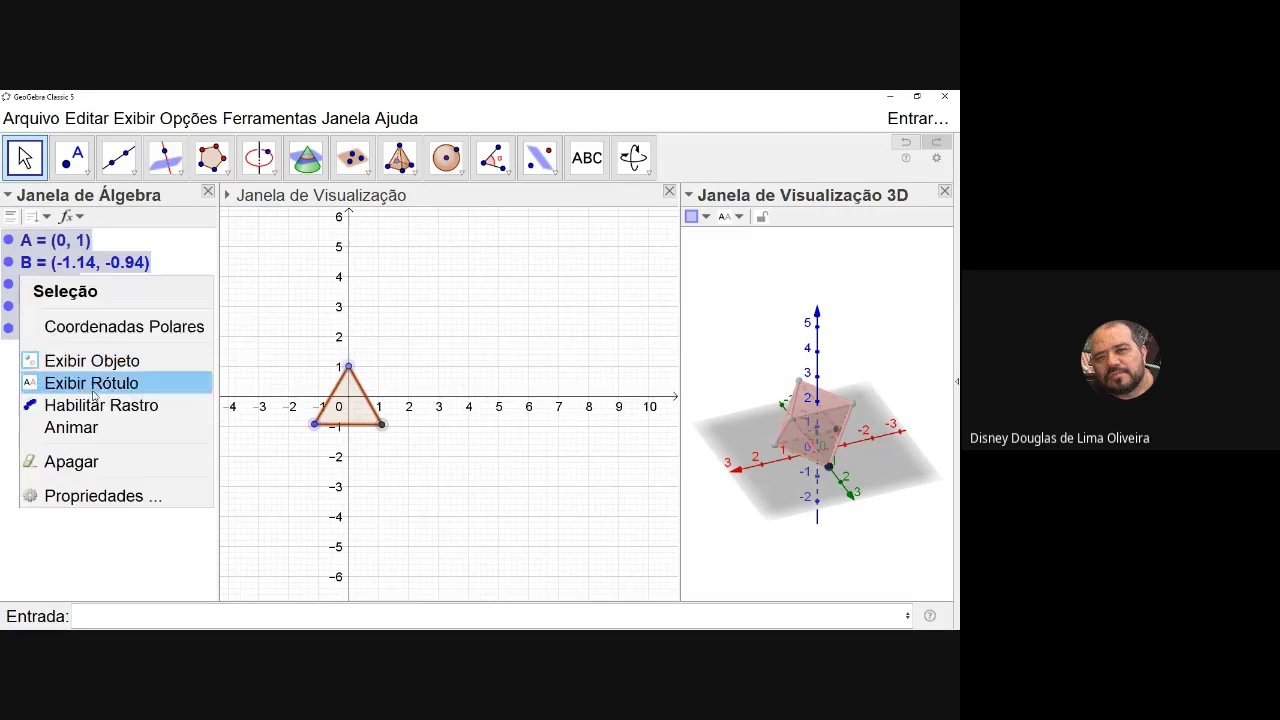
pyautogui.click(111, 459)
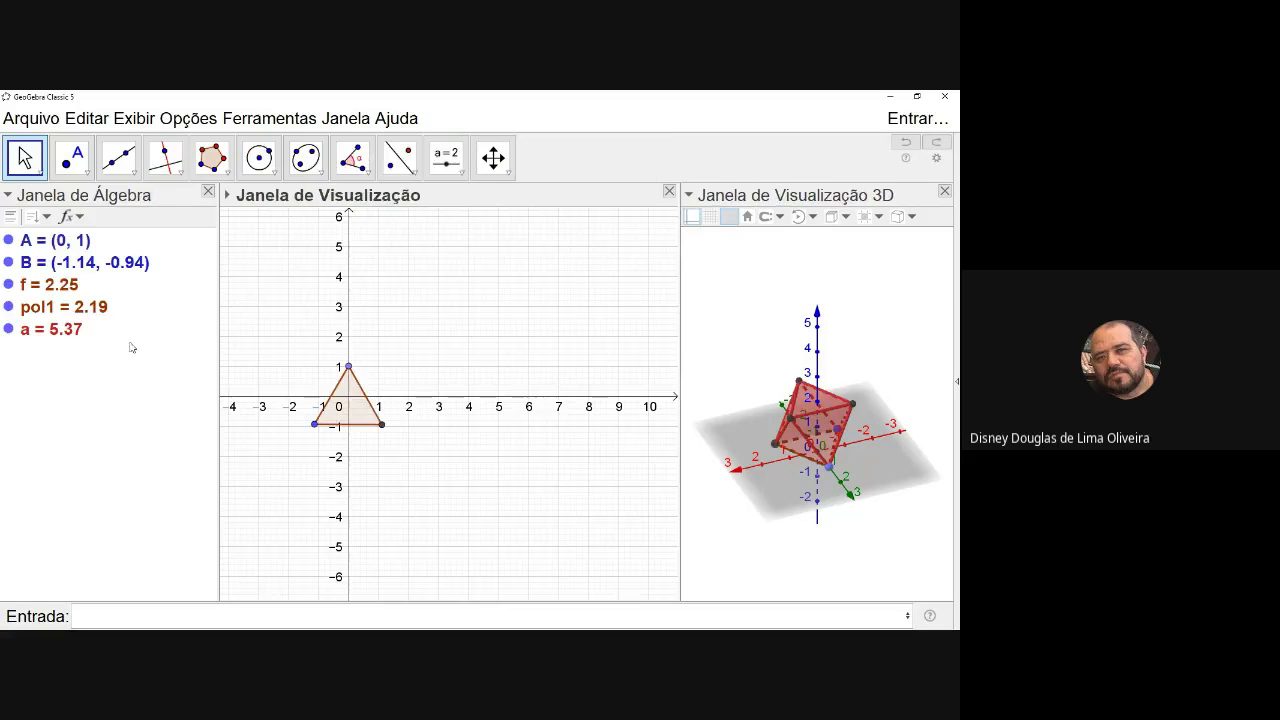
pyautogui.click(10, 308)
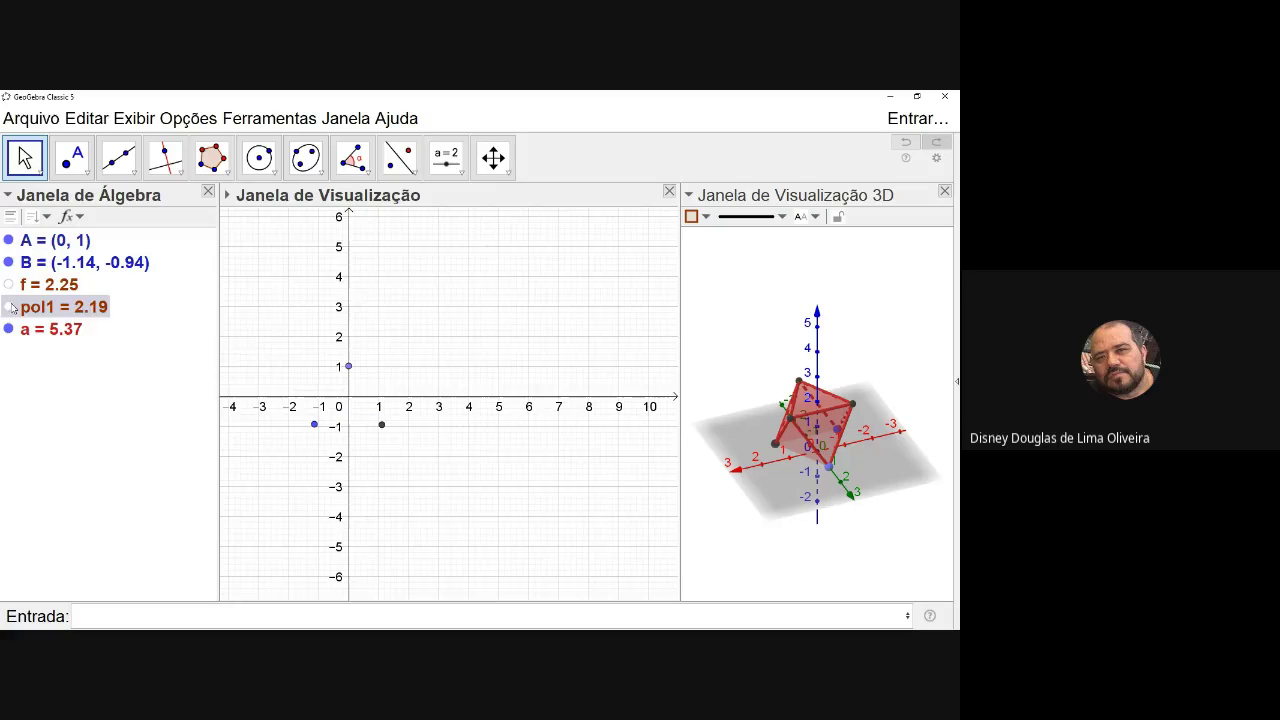
pyautogui.rightClick(43, 287)
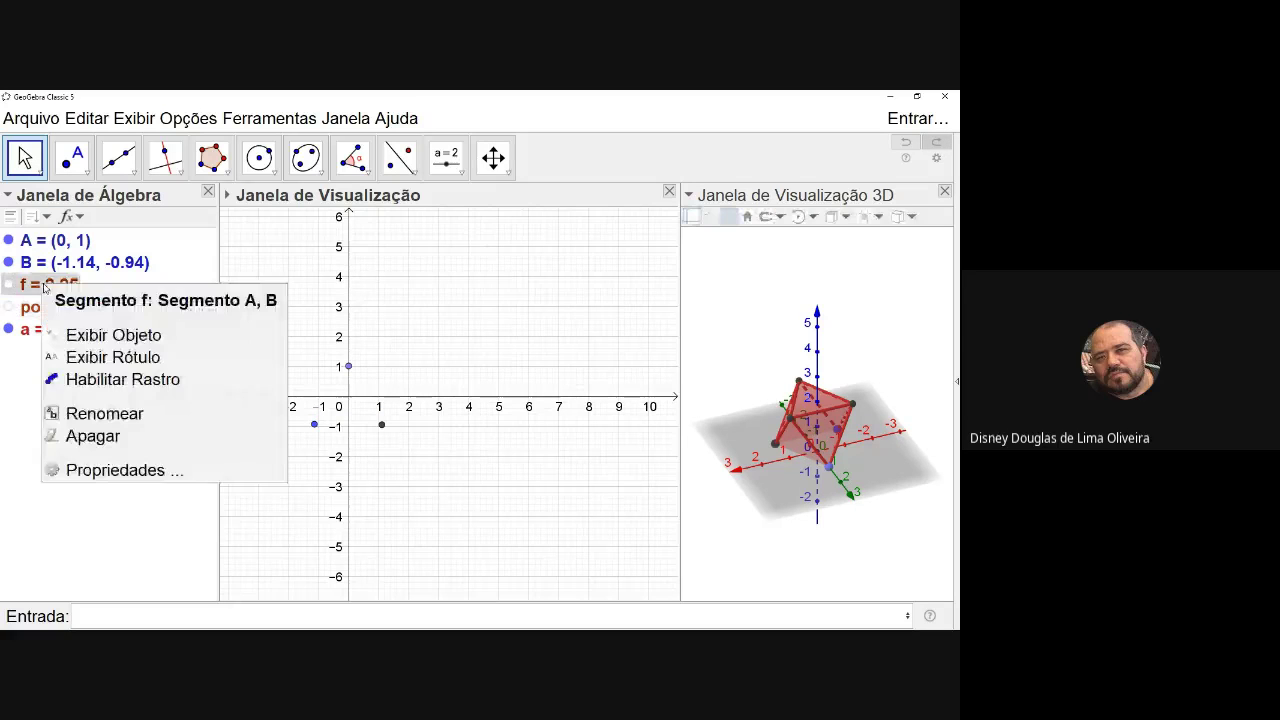
pyautogui.click(117, 446)
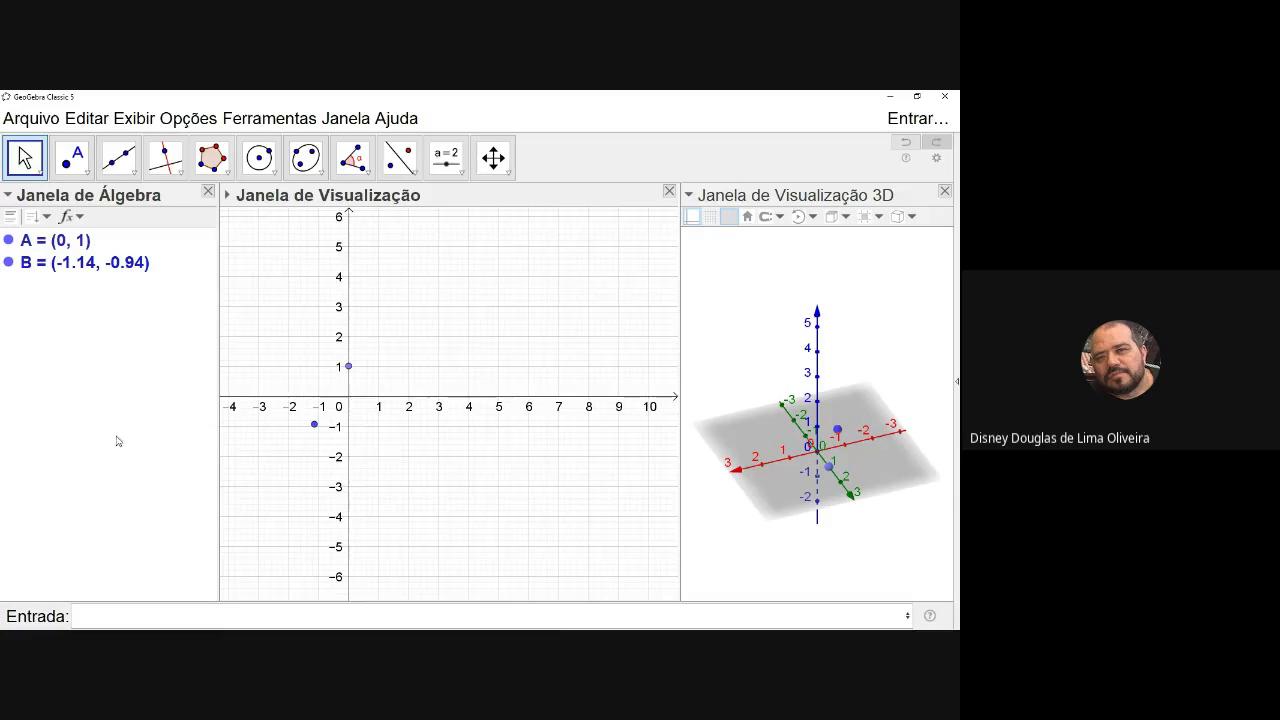
pyautogui.hotkey('ctrl', 'z')
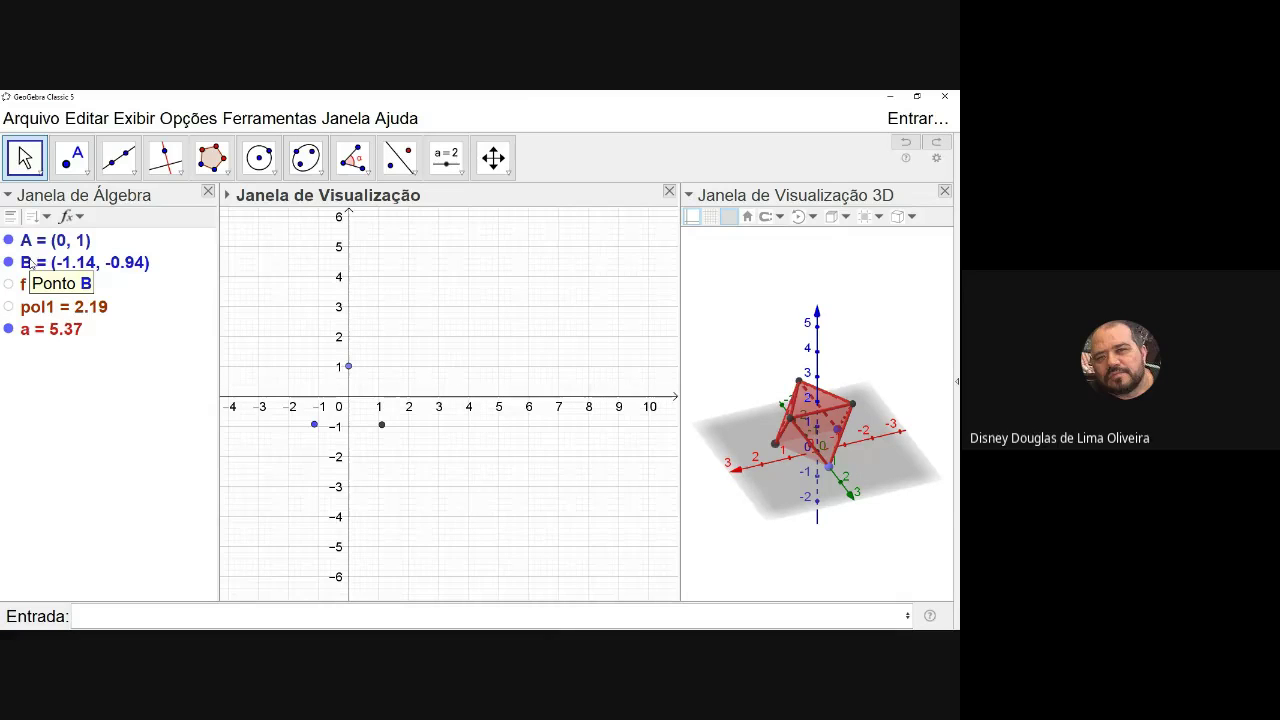
# Delete the octahedron and hide the three vertex points of the triangle.
pyautogui.rightClick(38, 330)
pyautogui.click(97, 483)
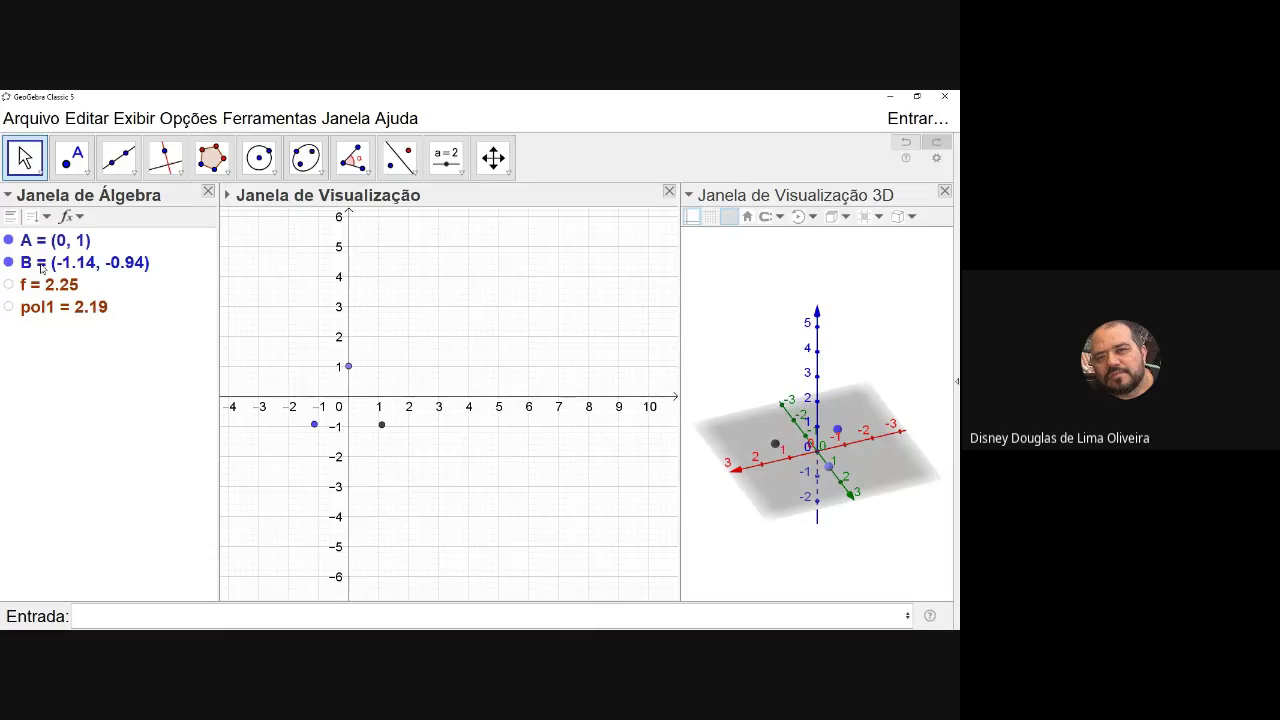
pyautogui.click(8, 262)
pyautogui.click(8, 240)
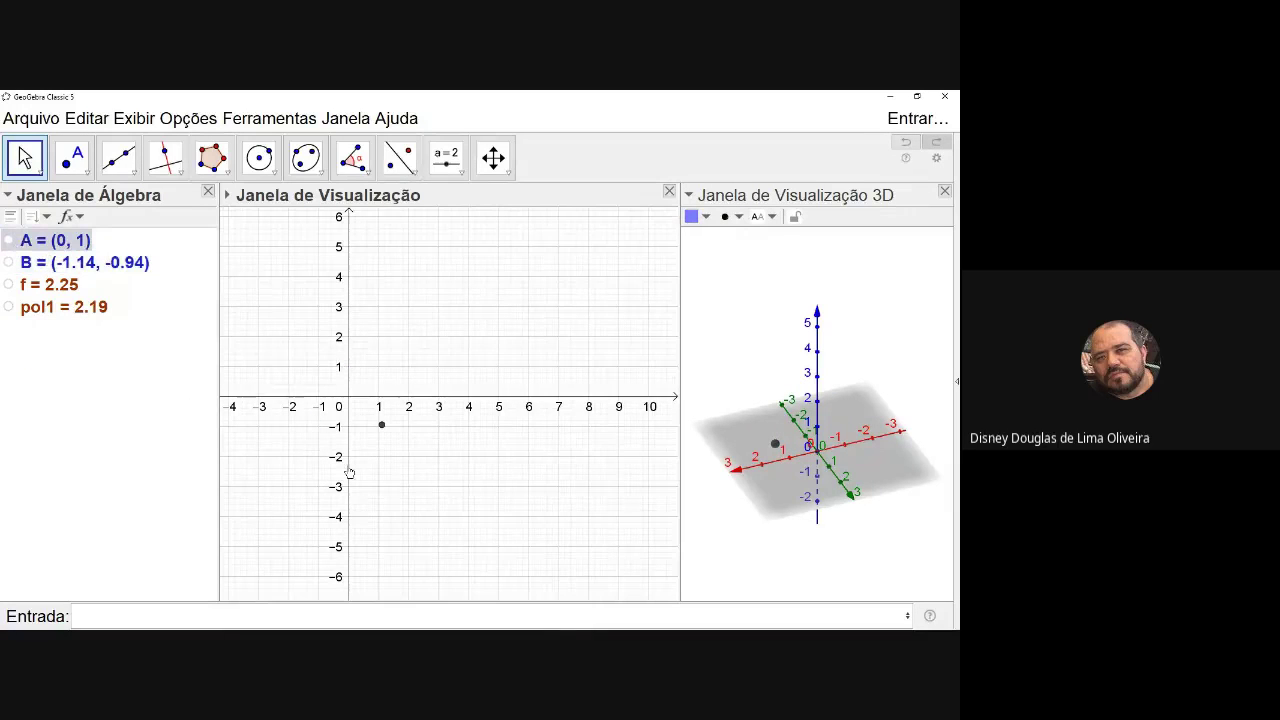
pyautogui.rightClick(777, 445)
pyautogui.click(840, 480)
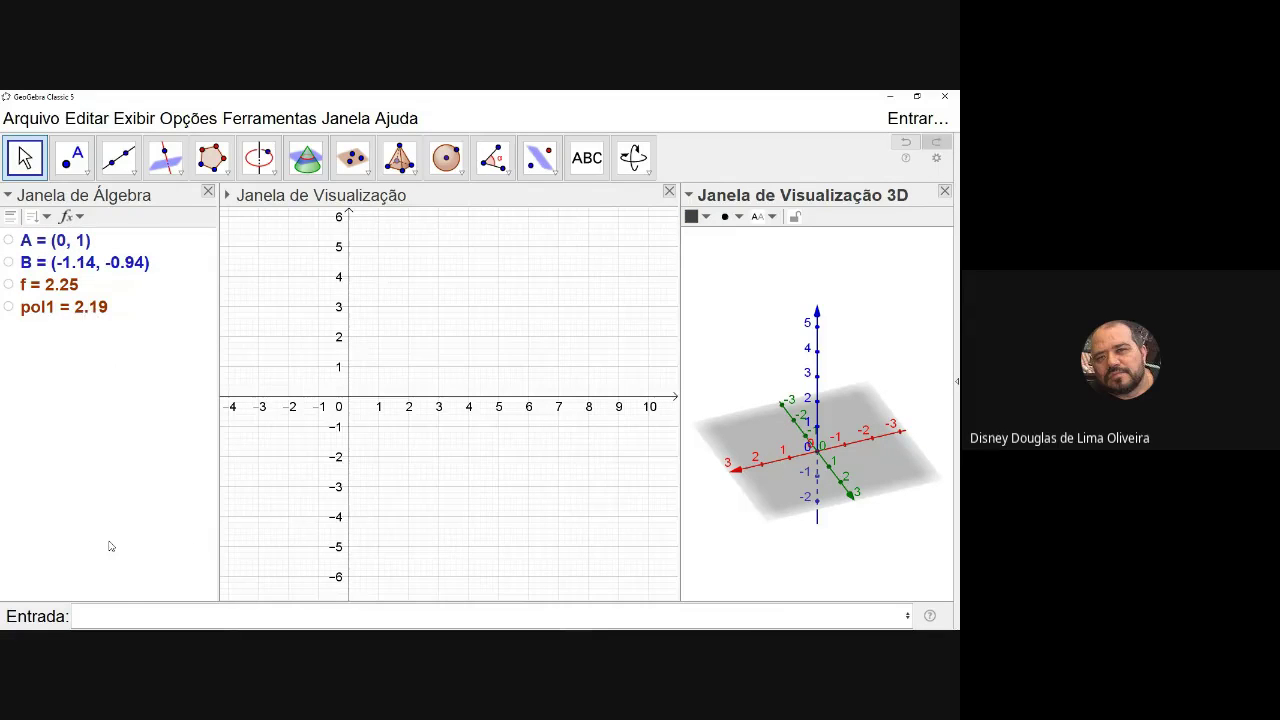
# Show the triangle pol1 and build an icosahedron on it with the command Icosaedro(pol1).
pyautogui.click(9, 307)
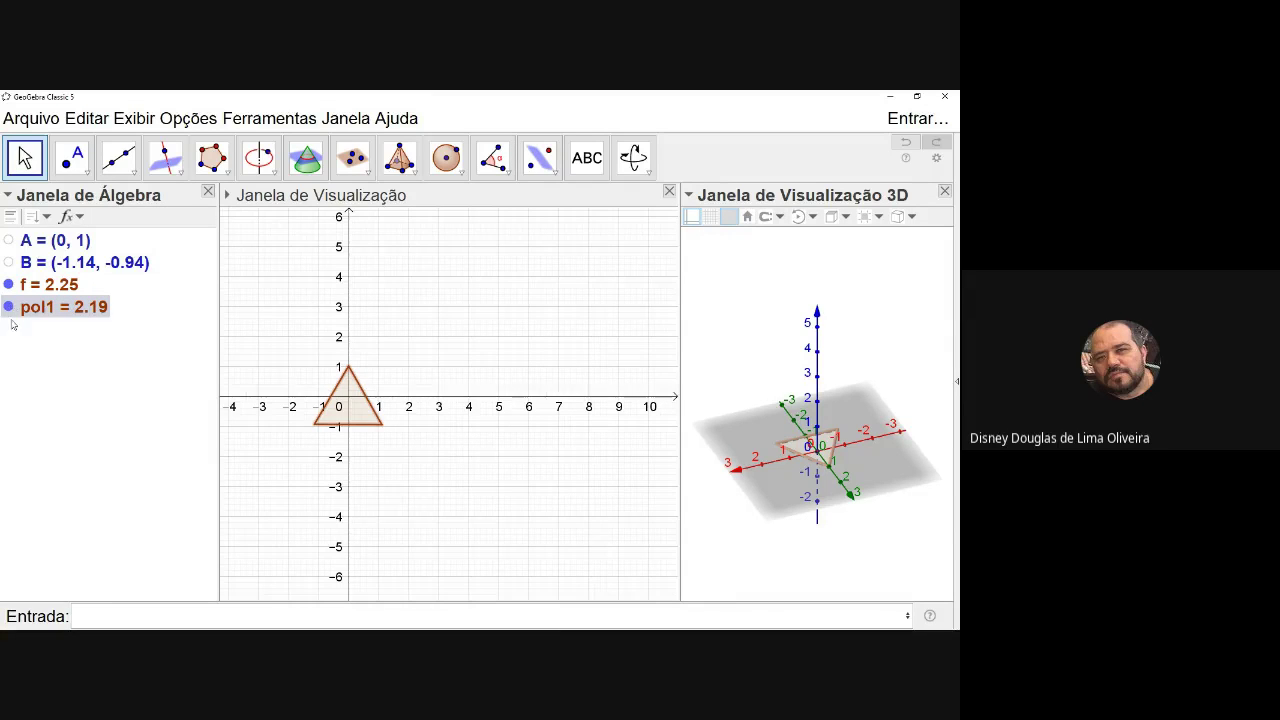
pyautogui.click(89, 623)
pyautogui.write('icos')
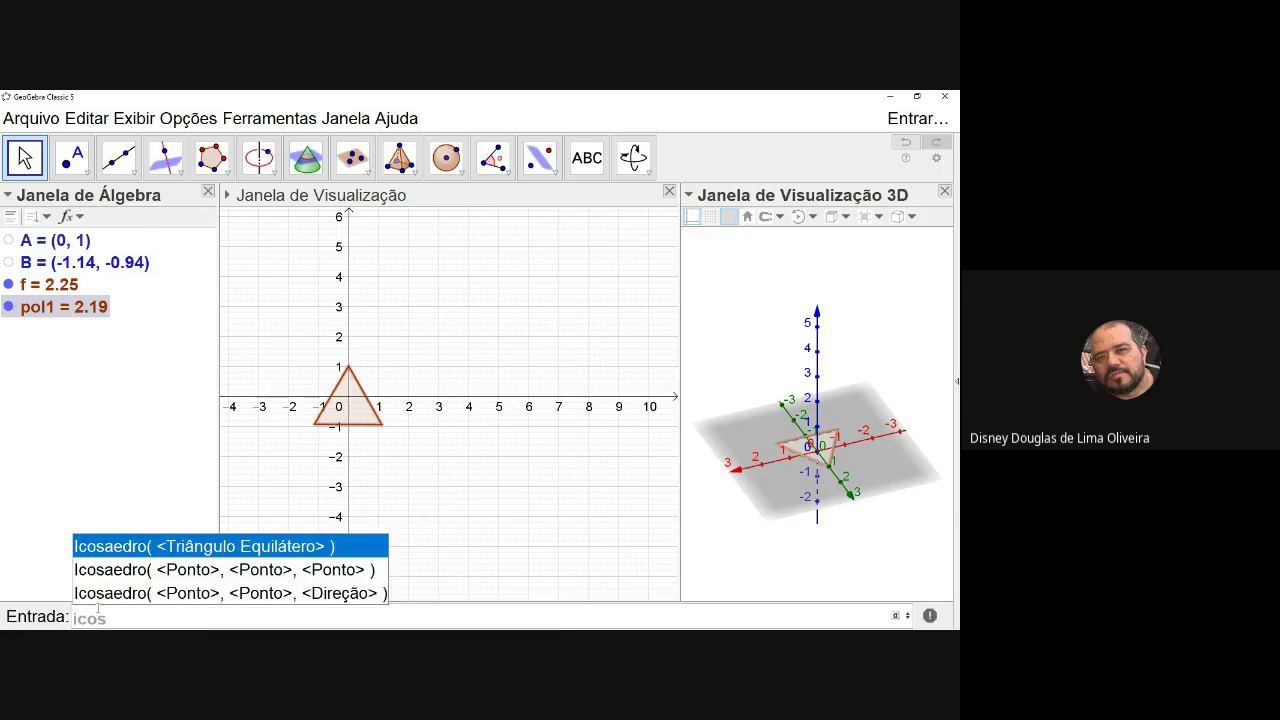
pyautogui.click(204, 552)
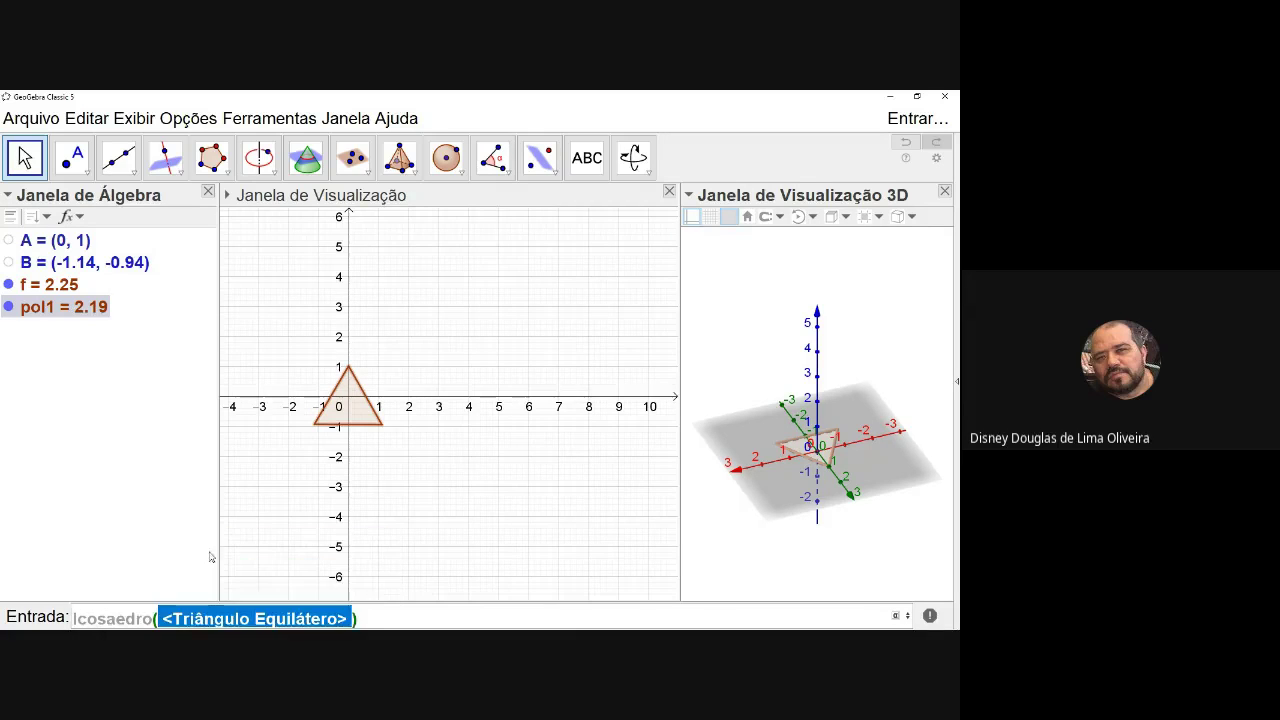
pyautogui.write('pol1')
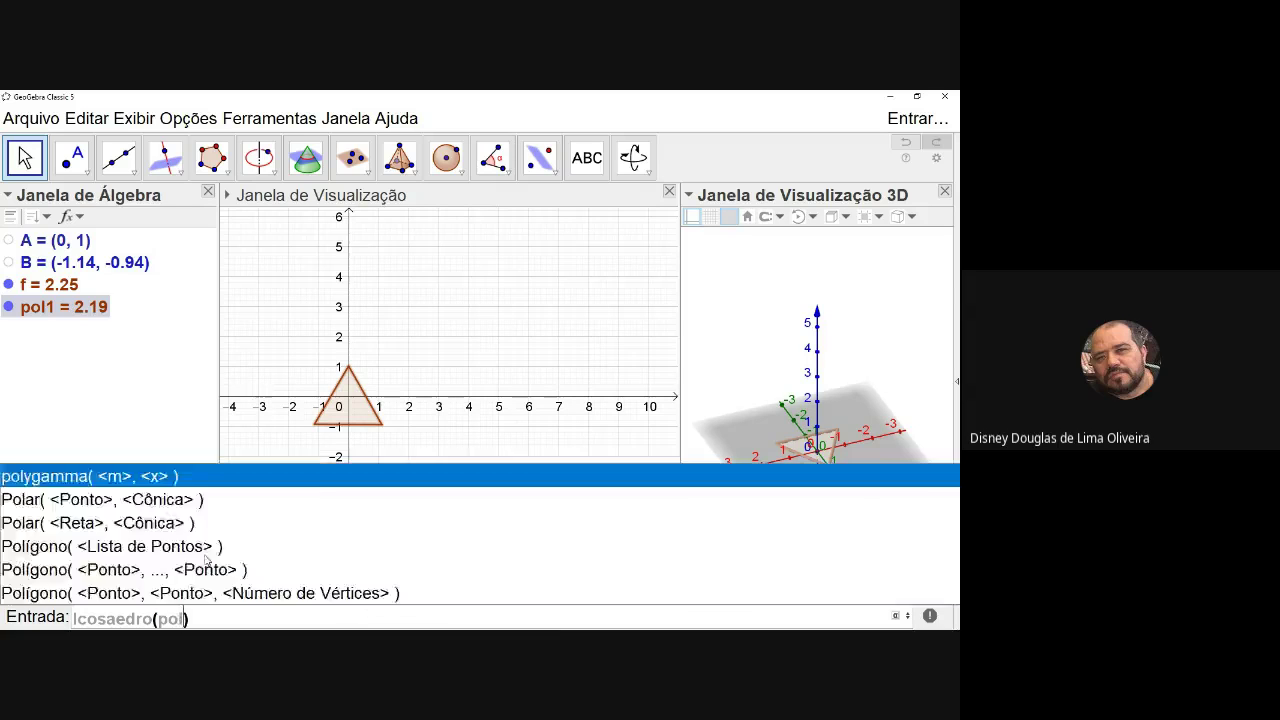
pyautogui.press('Return')
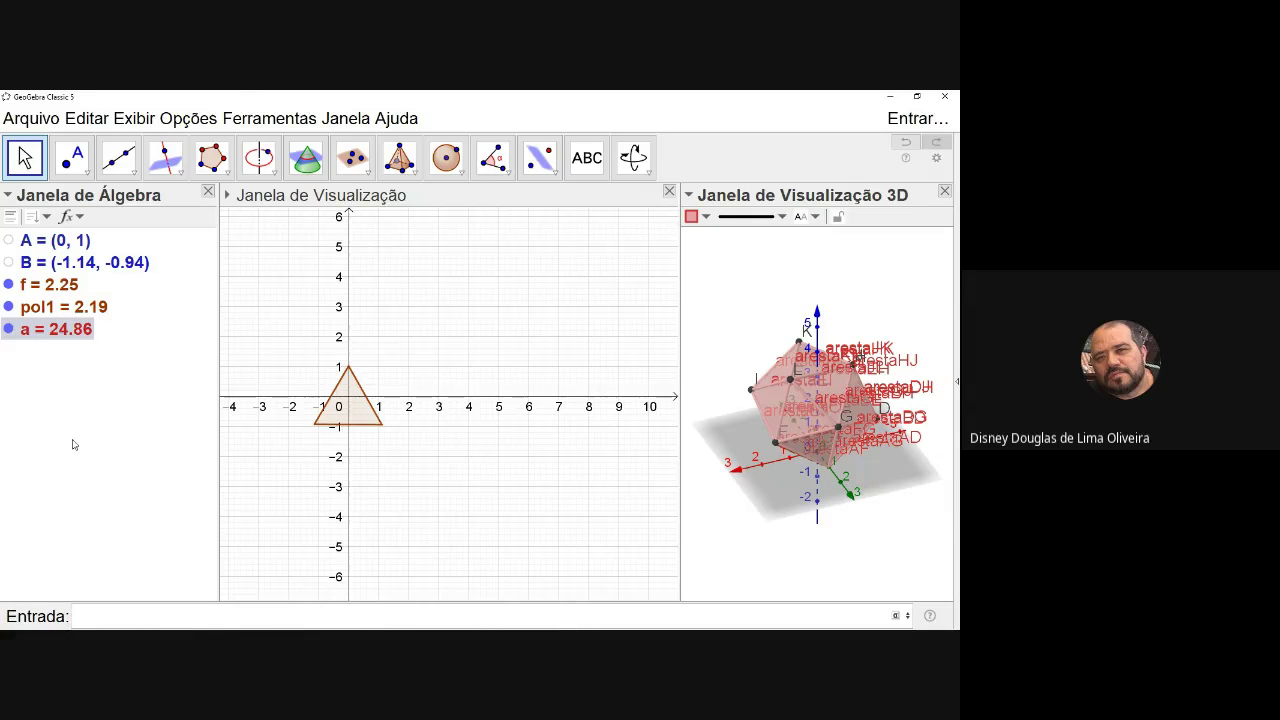
# Hide the labels of all objects in the icosahedron construction.
pyautogui.click(88, 285)
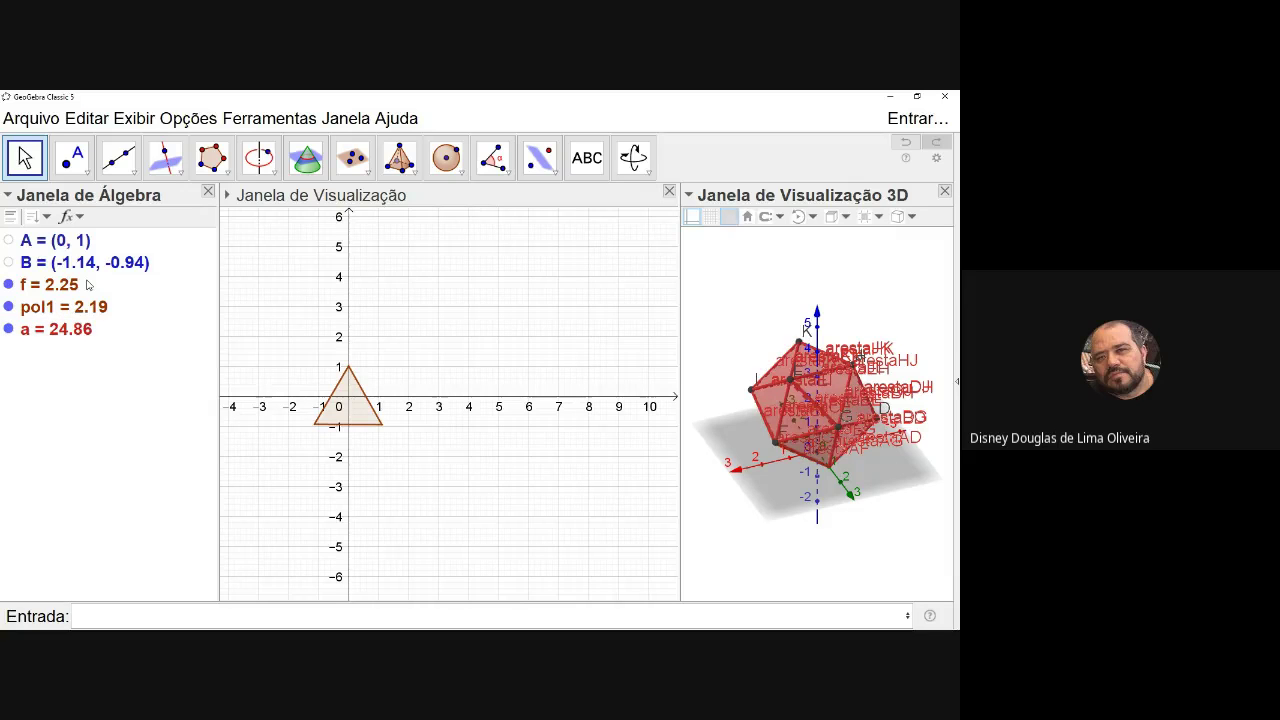
pyautogui.hotkey('ctrl', 'a')
pyautogui.rightClick(55, 302)
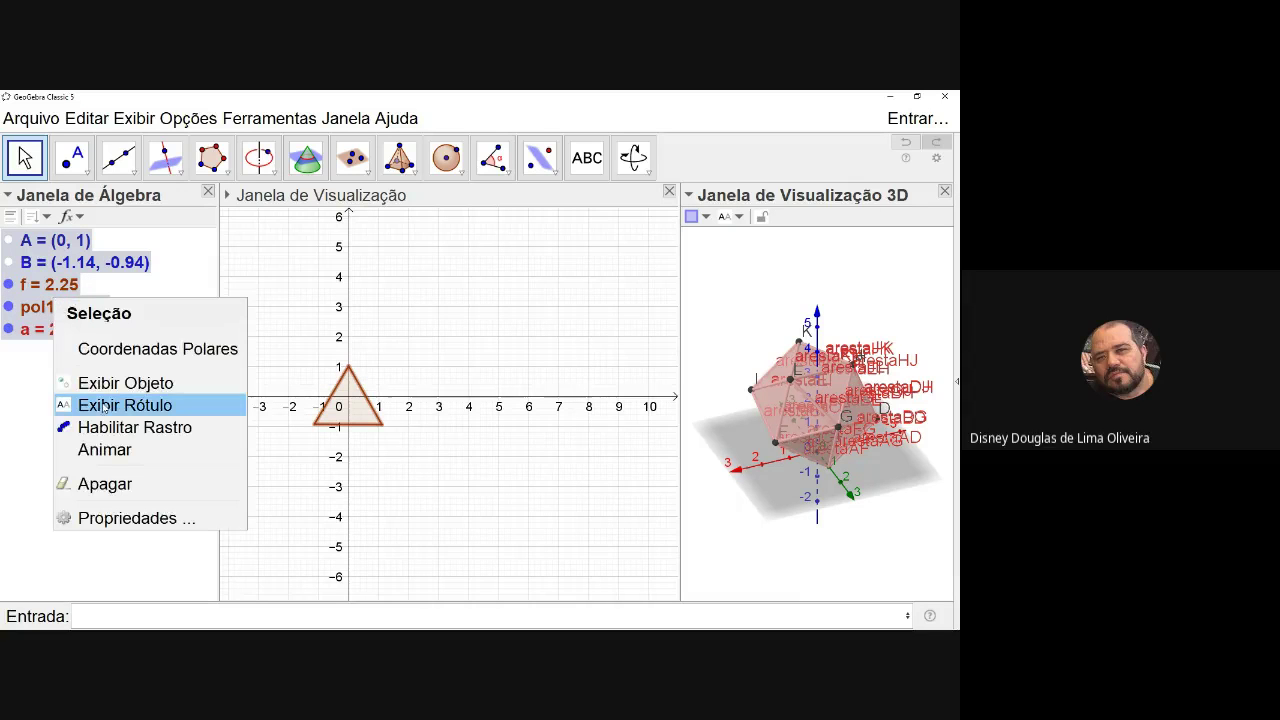
pyautogui.click(107, 411)
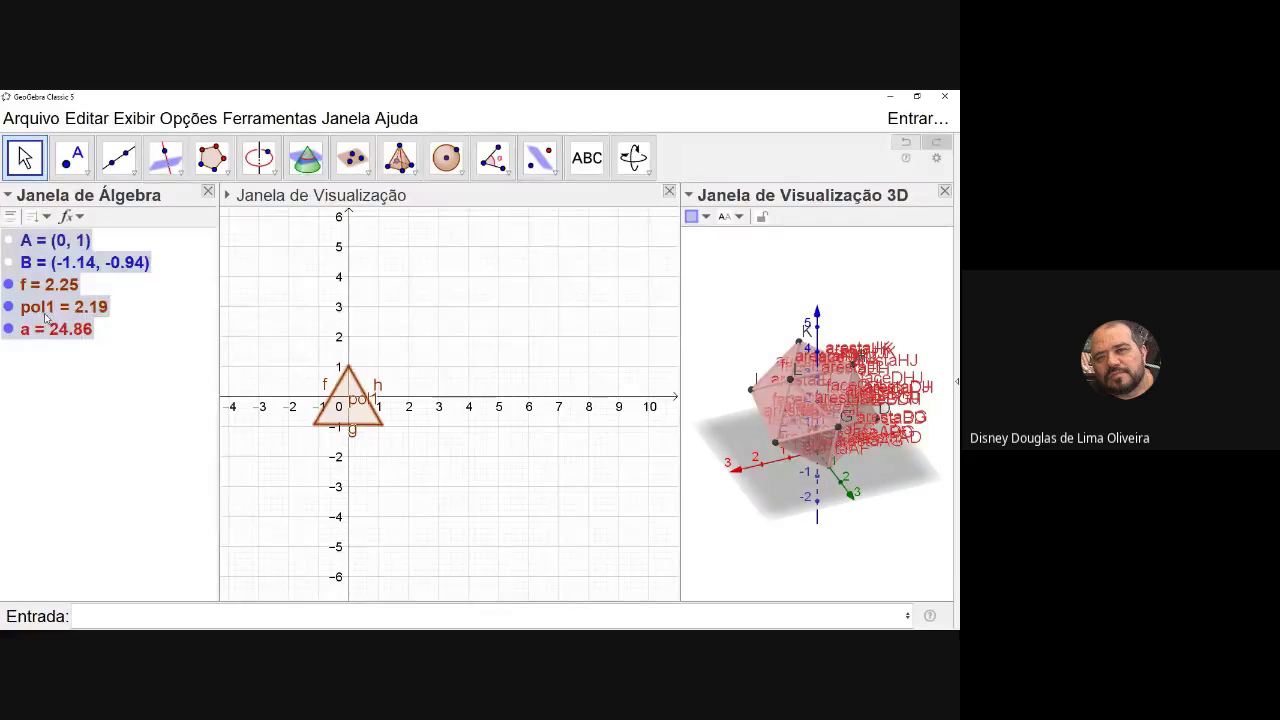
pyautogui.rightClick(44, 315)
pyautogui.click(87, 425)
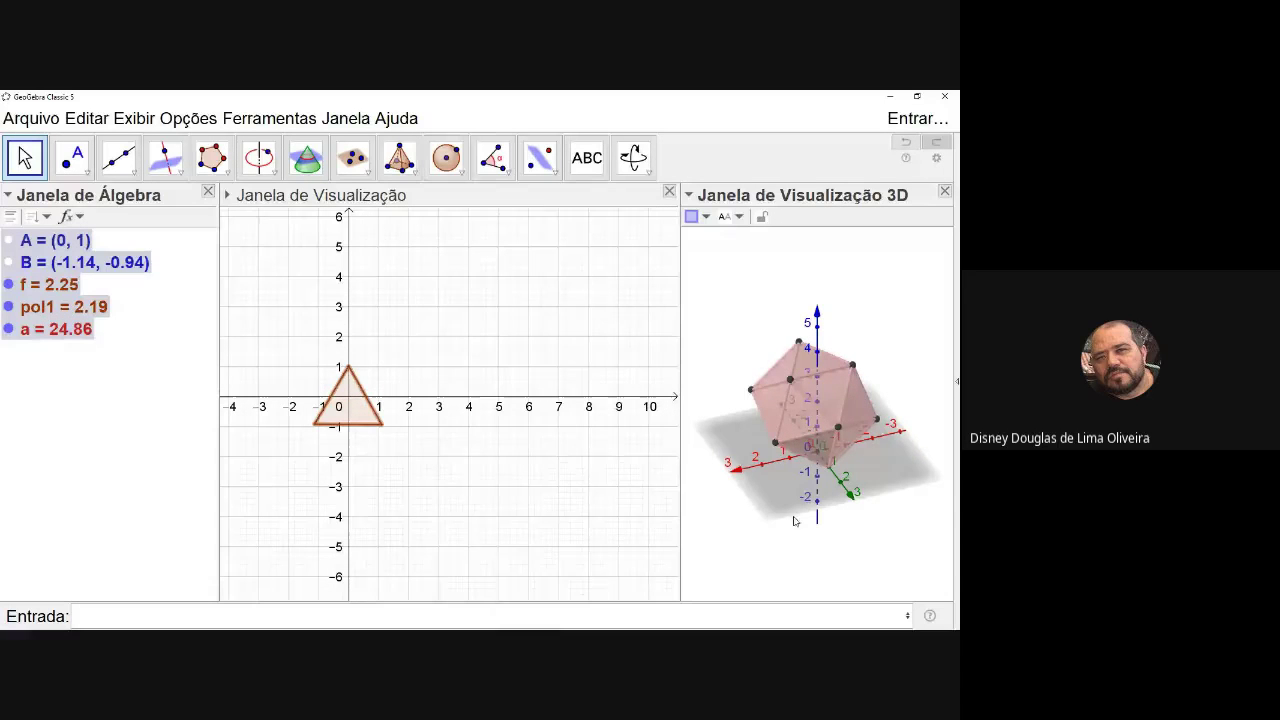
# Create the net of the icosahedron with the Planificação tool.
pyautogui.moveTo(807, 507); pyautogui.dragTo(729, 486)
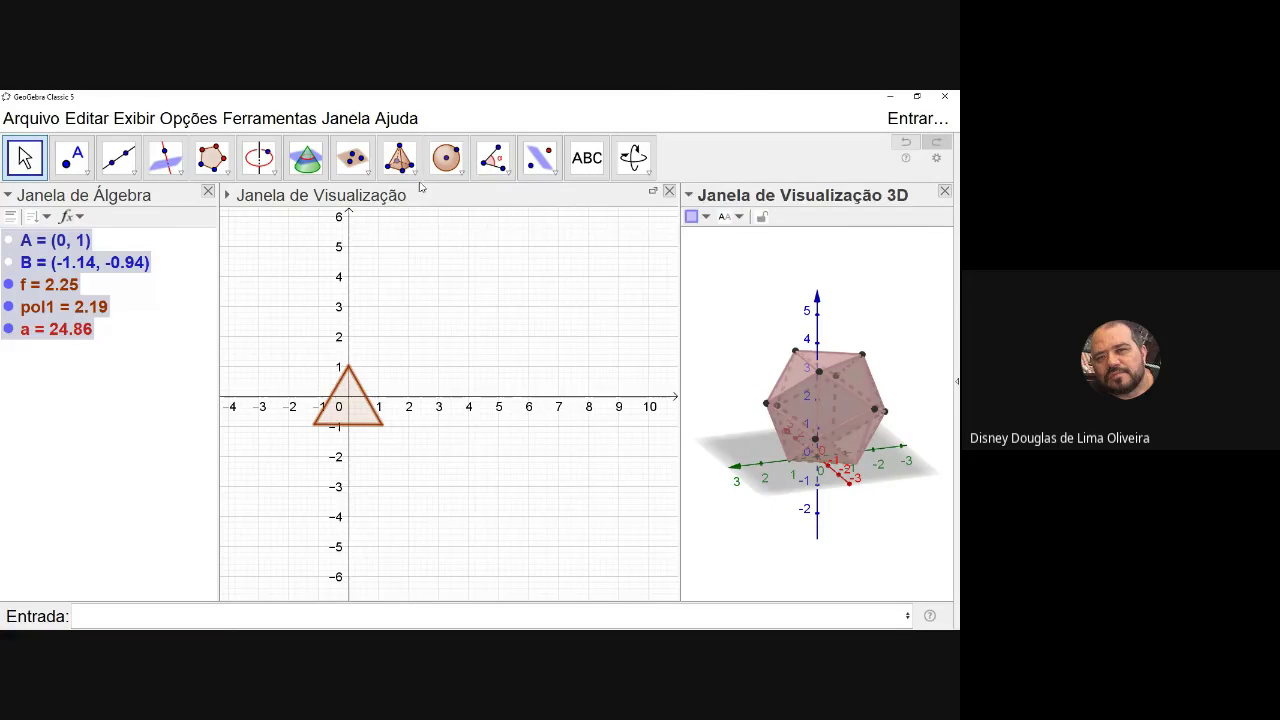
pyautogui.click(399, 157)
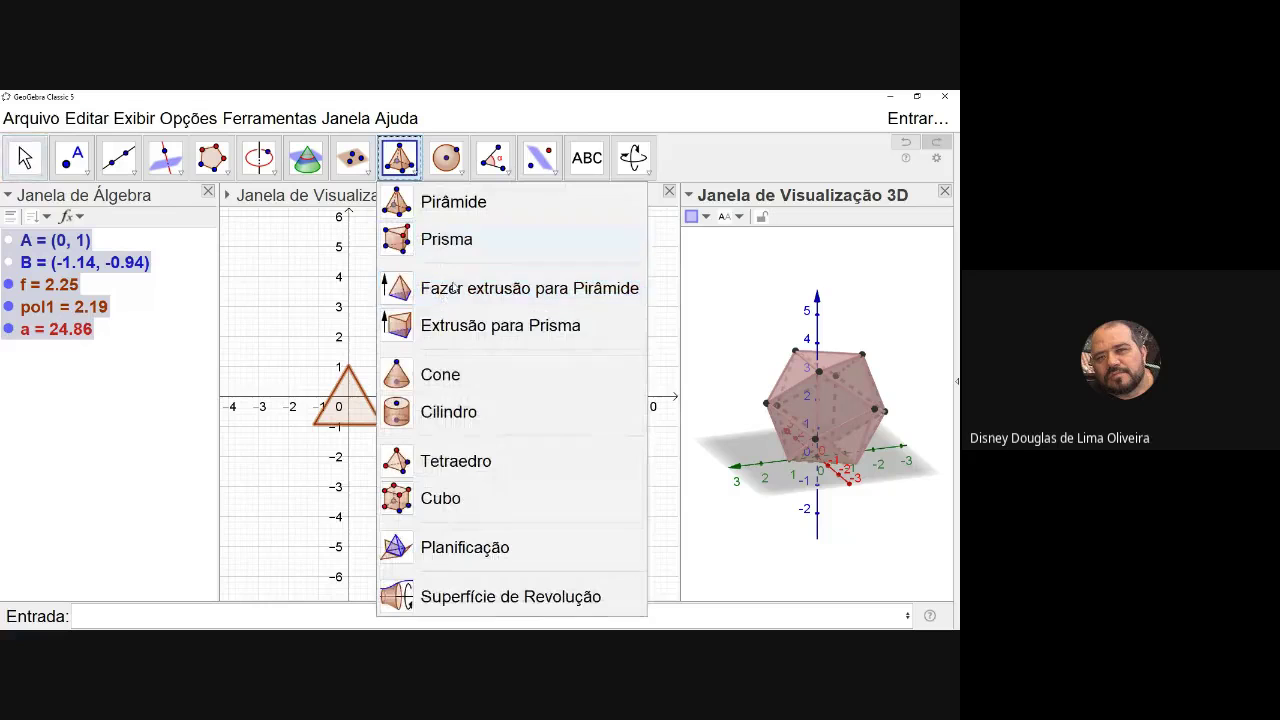
pyautogui.click(466, 547)
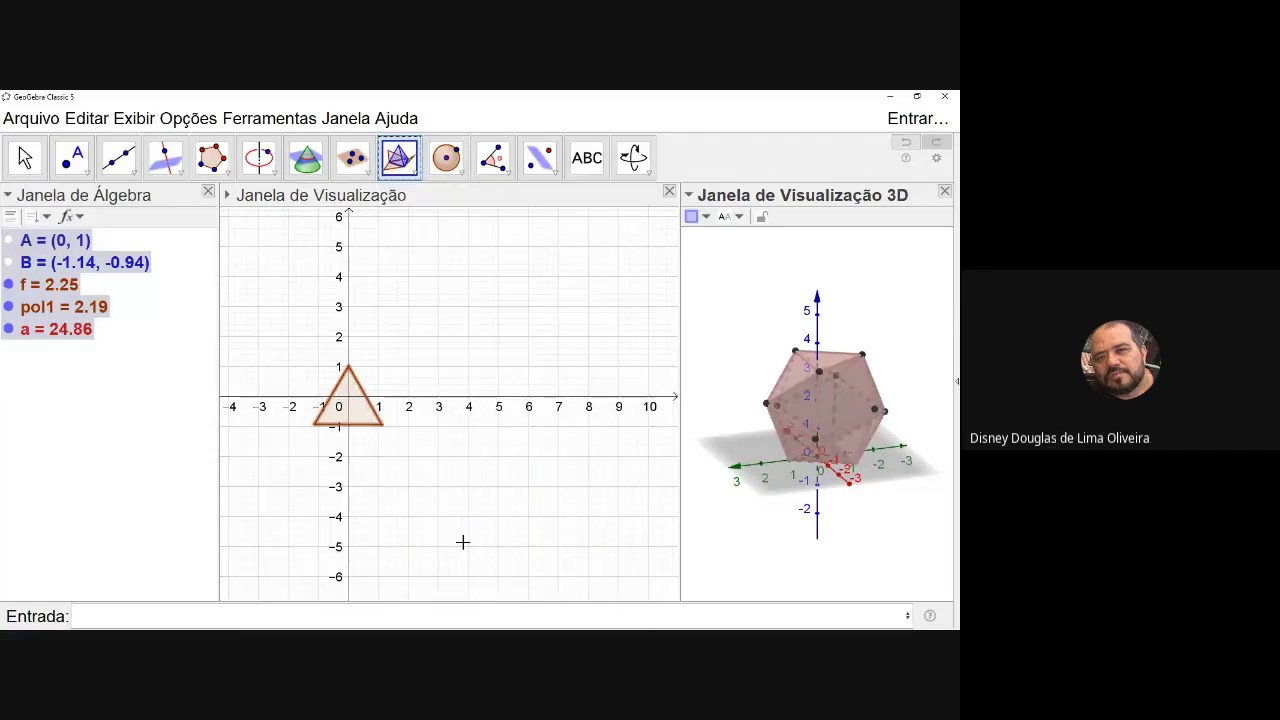
pyautogui.click(80, 332)
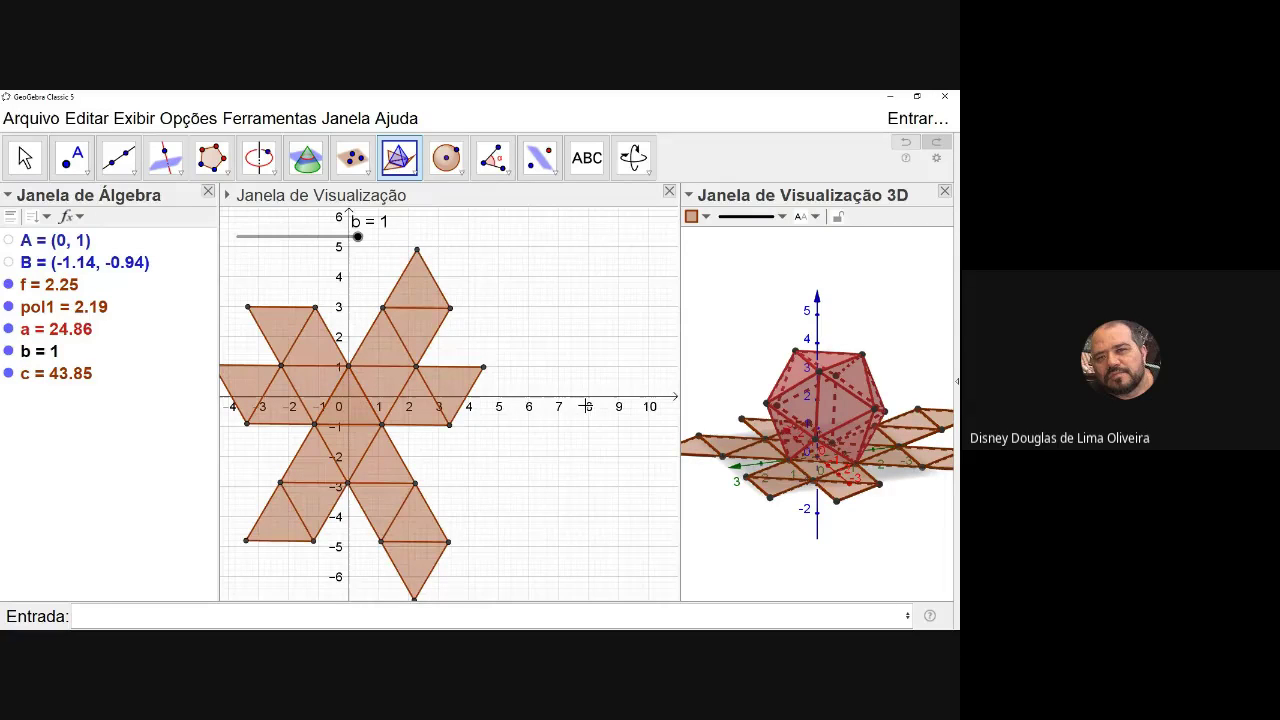
# Hide the icosahedron a and its vertex points above the net in the 3D view, leaving only the flat net.
pyautogui.click(8, 329)
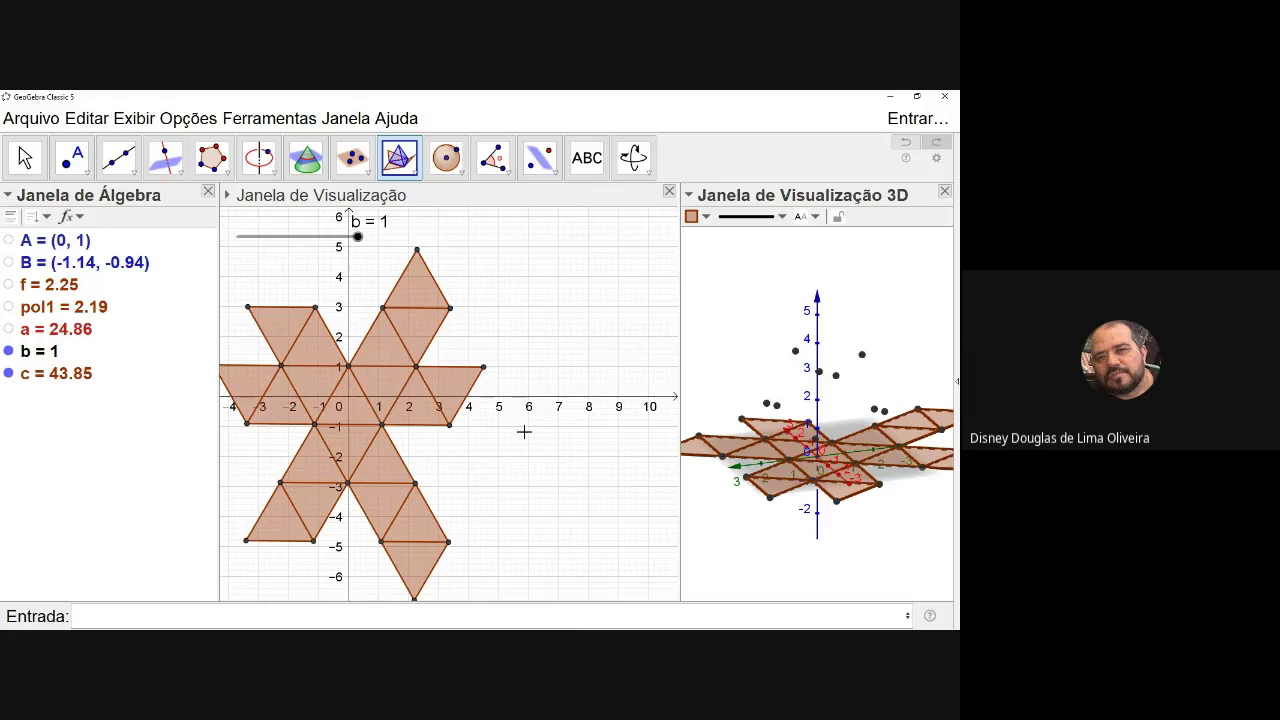
pyautogui.rightClick(795, 352)
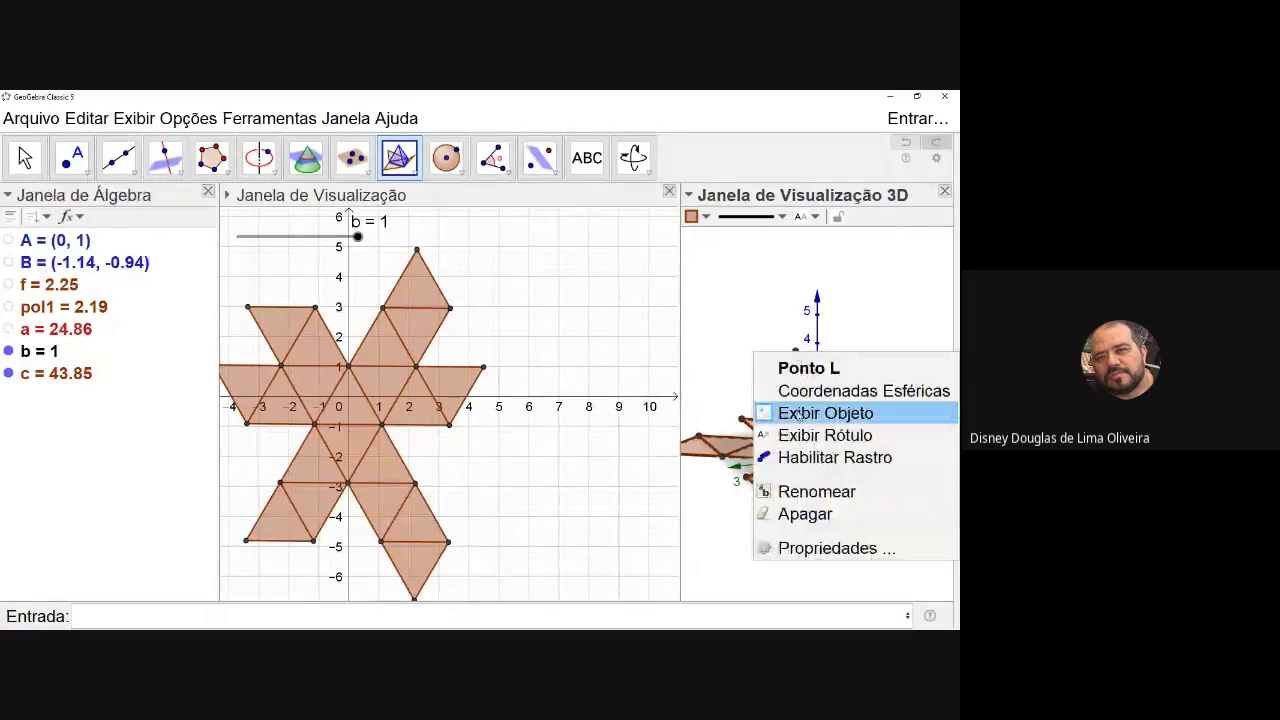
pyautogui.click(798, 418)
pyautogui.rightClick(780, 405)
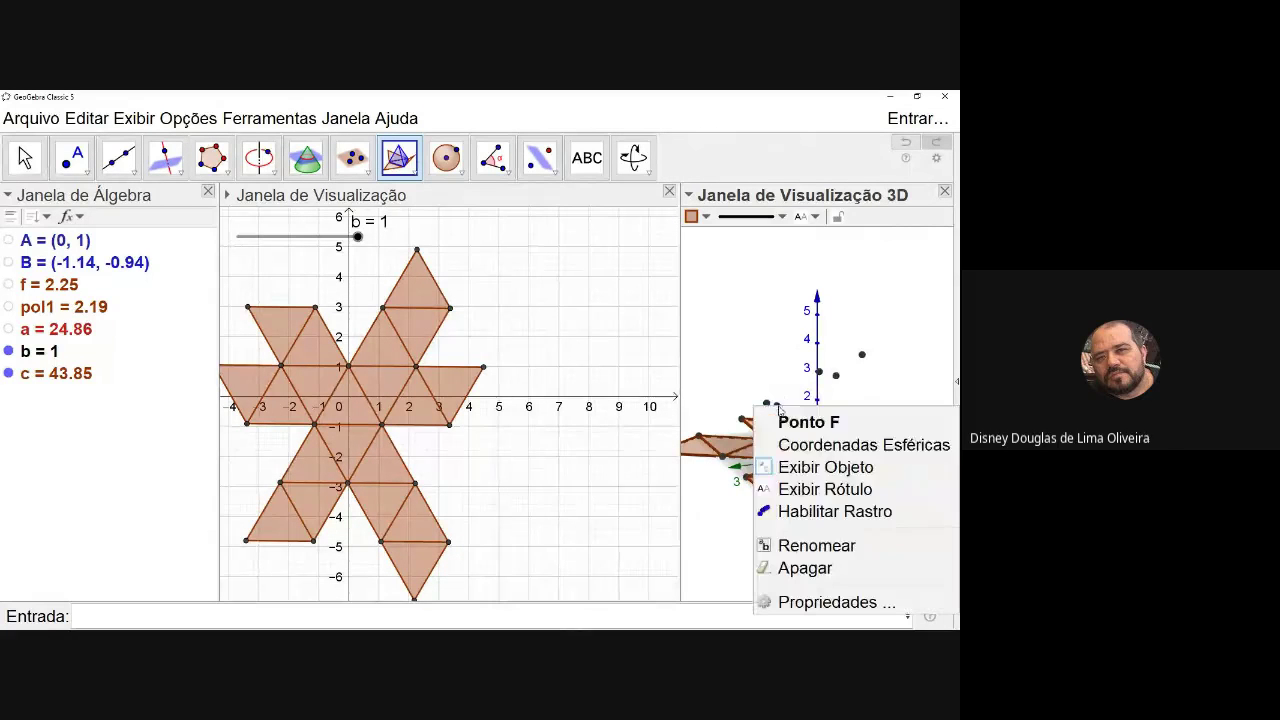
pyautogui.click(795, 467)
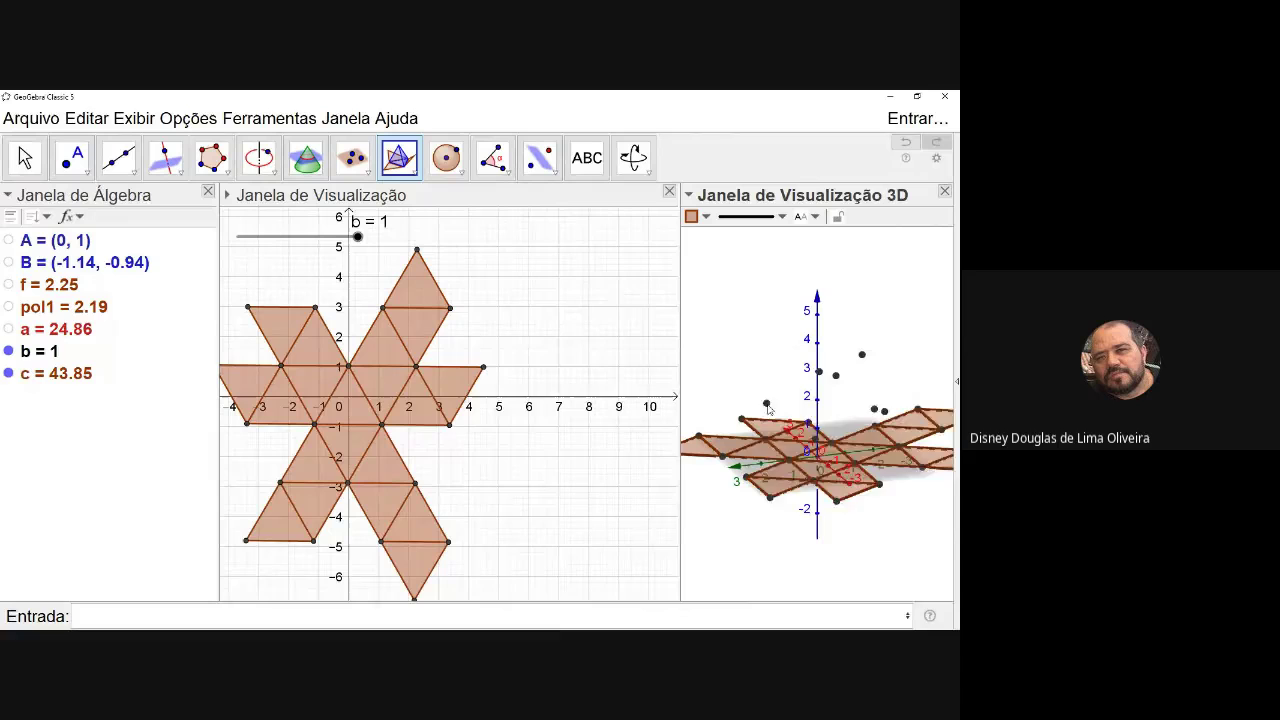
pyautogui.rightClick(767, 406)
pyautogui.click(800, 466)
pyautogui.rightClick(819, 377)
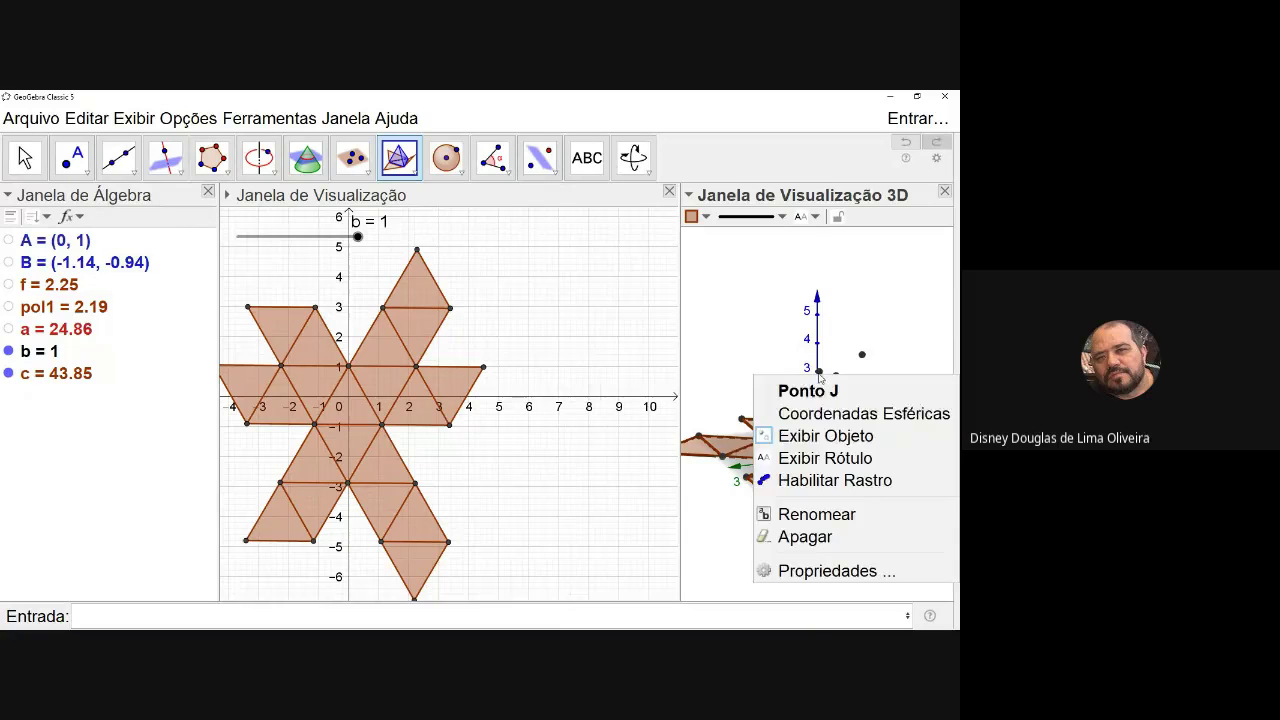
pyautogui.click(819, 437)
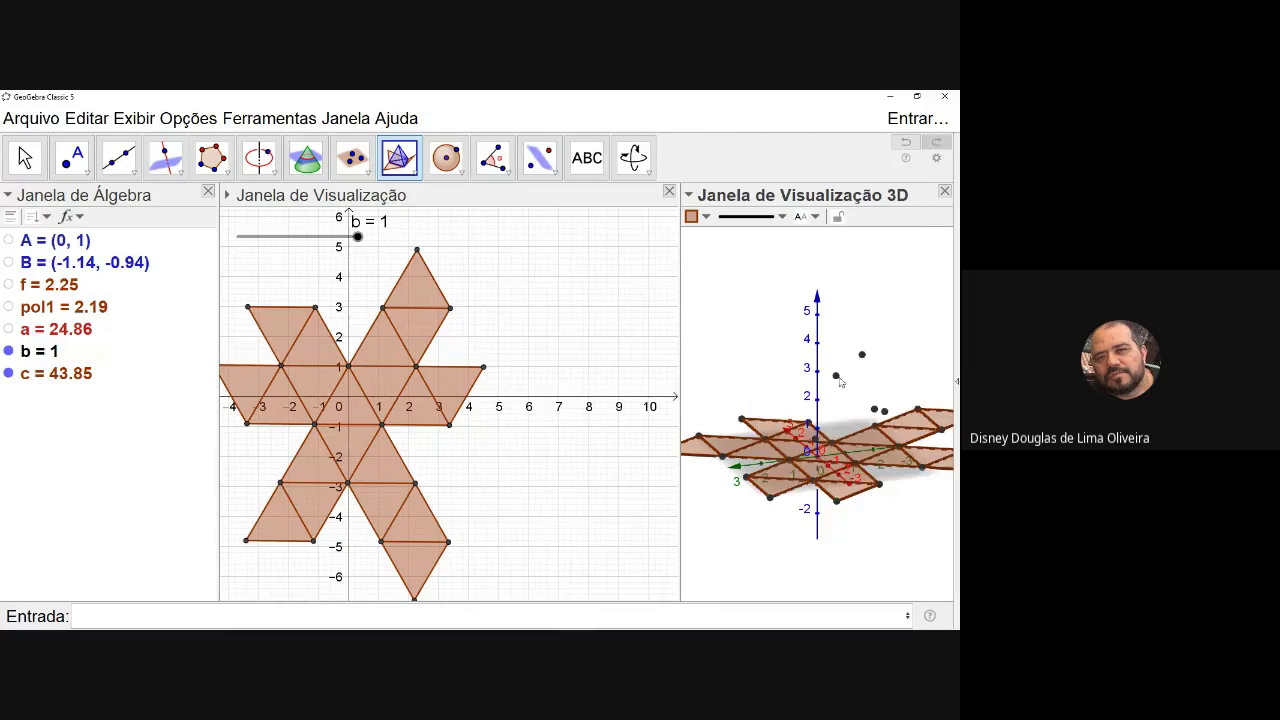
pyautogui.rightClick(837, 379)
pyautogui.click(840, 439)
pyautogui.rightClick(862, 357)
pyautogui.click(843, 414)
pyautogui.rightClick(877, 411)
pyautogui.click(871, 460)
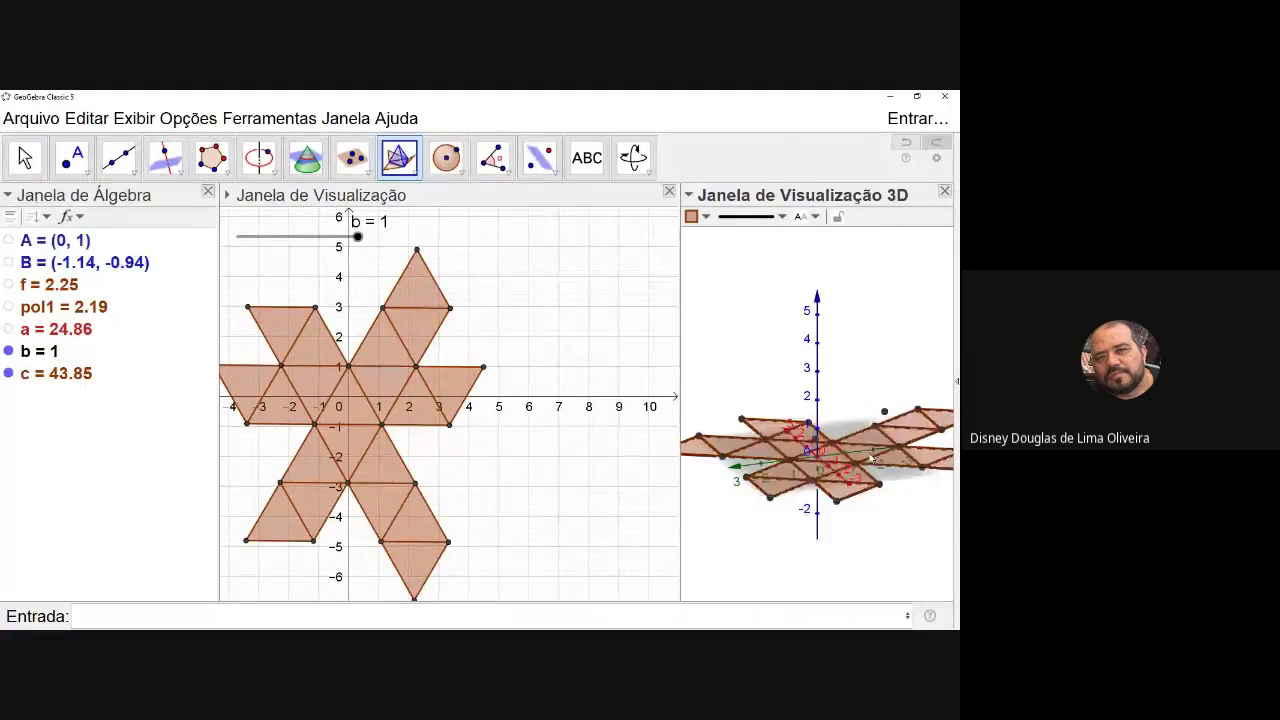
pyautogui.rightClick(884, 414)
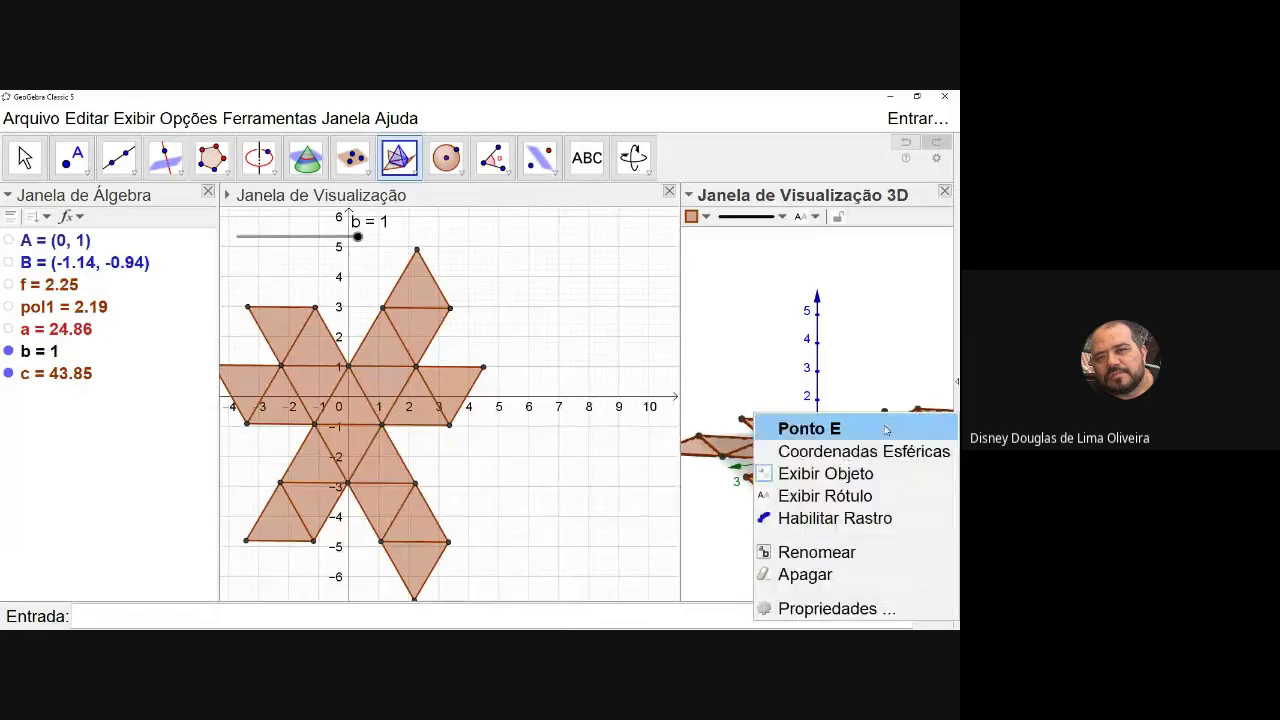
pyautogui.click(855, 476)
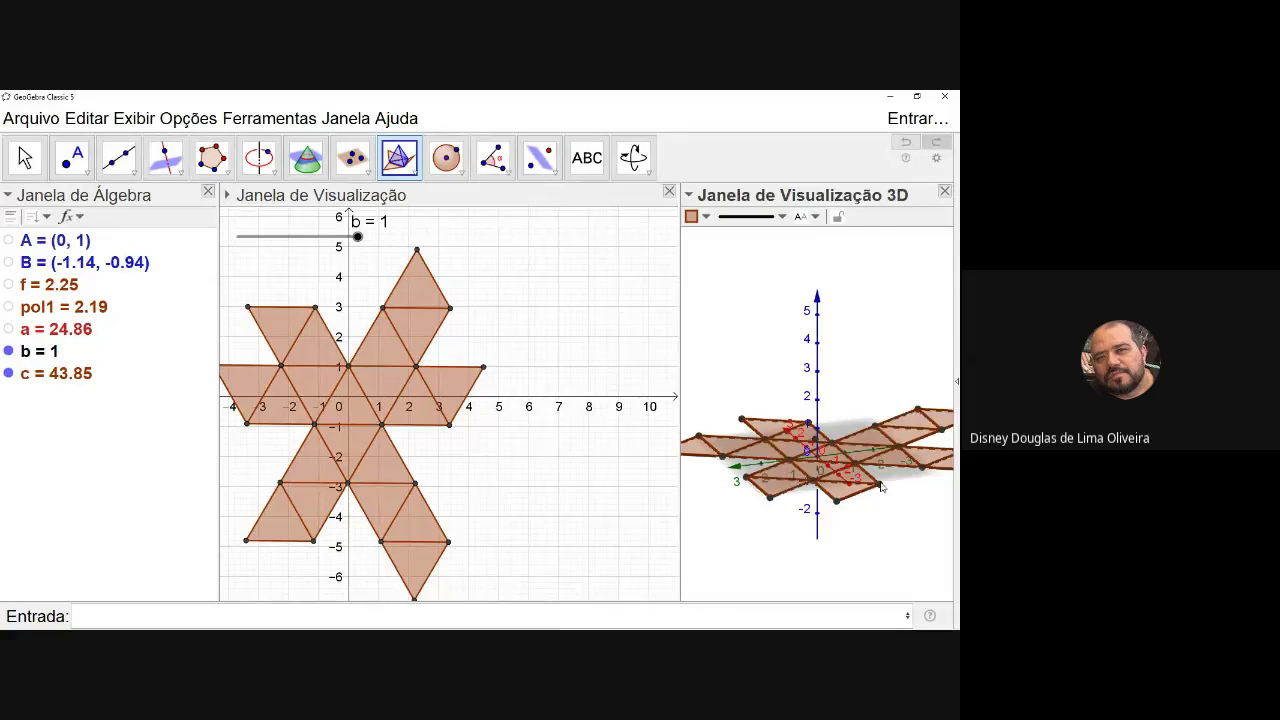
pyautogui.moveTo(881, 487); pyautogui.dragTo(784, 480, button='right')
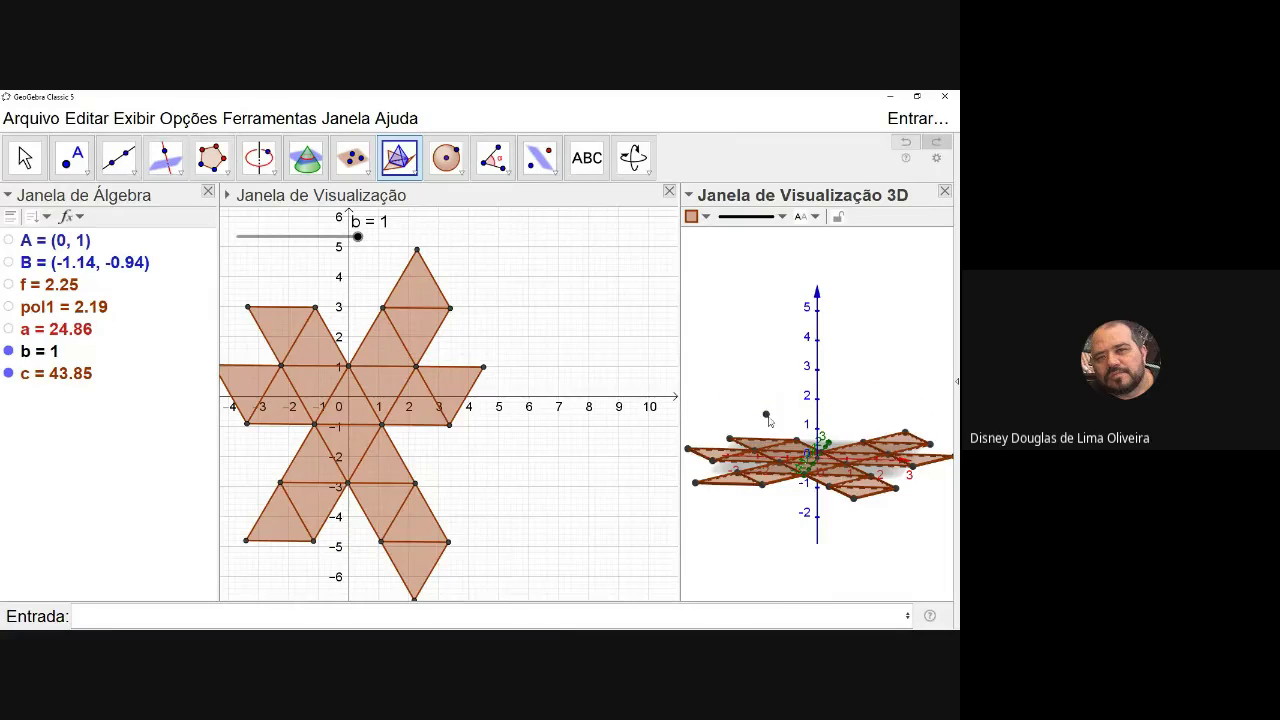
pyautogui.rightClick(767, 418)
pyautogui.click(825, 476)
pyautogui.moveTo(800, 507); pyautogui.dragTo(823, 495, button='right')
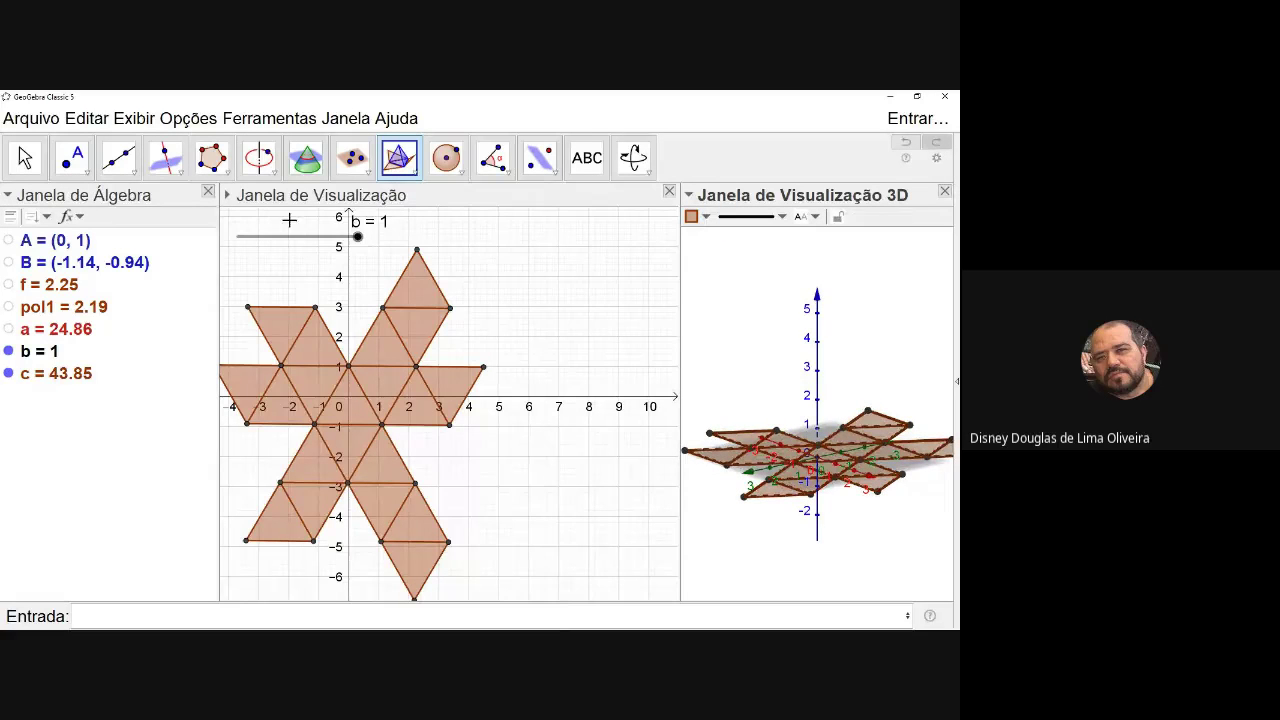
# Fold the net to about b = 0.29, animate slider b and set the 3D view spinning.
pyautogui.click(24, 157)
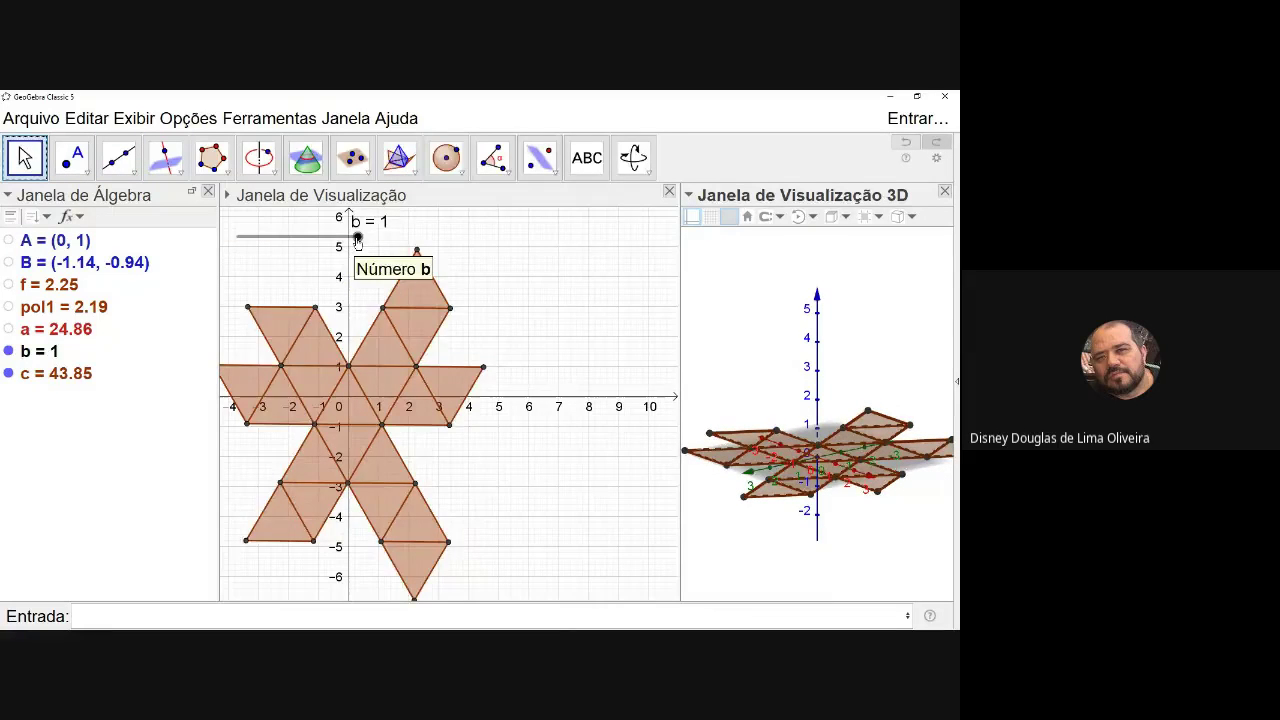
pyautogui.moveTo(357, 240); pyautogui.dragTo(265, 243)
pyautogui.rightClick(298, 243)
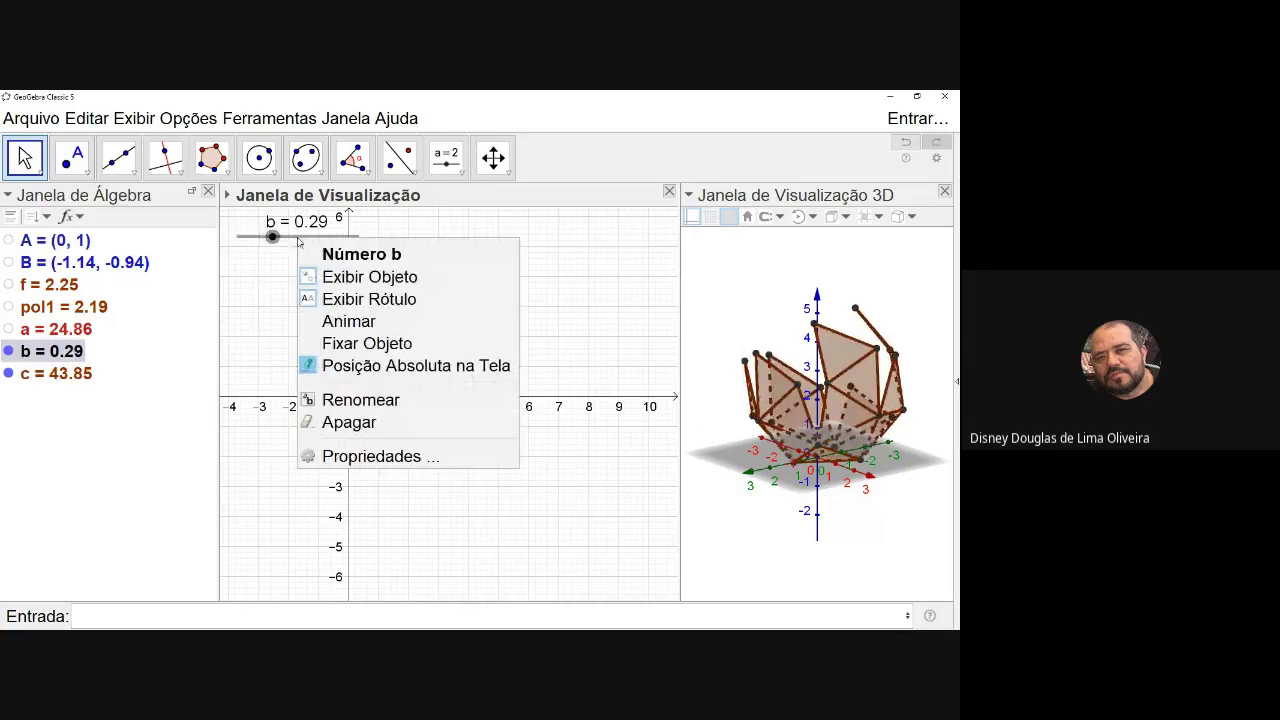
pyautogui.click(340, 323)
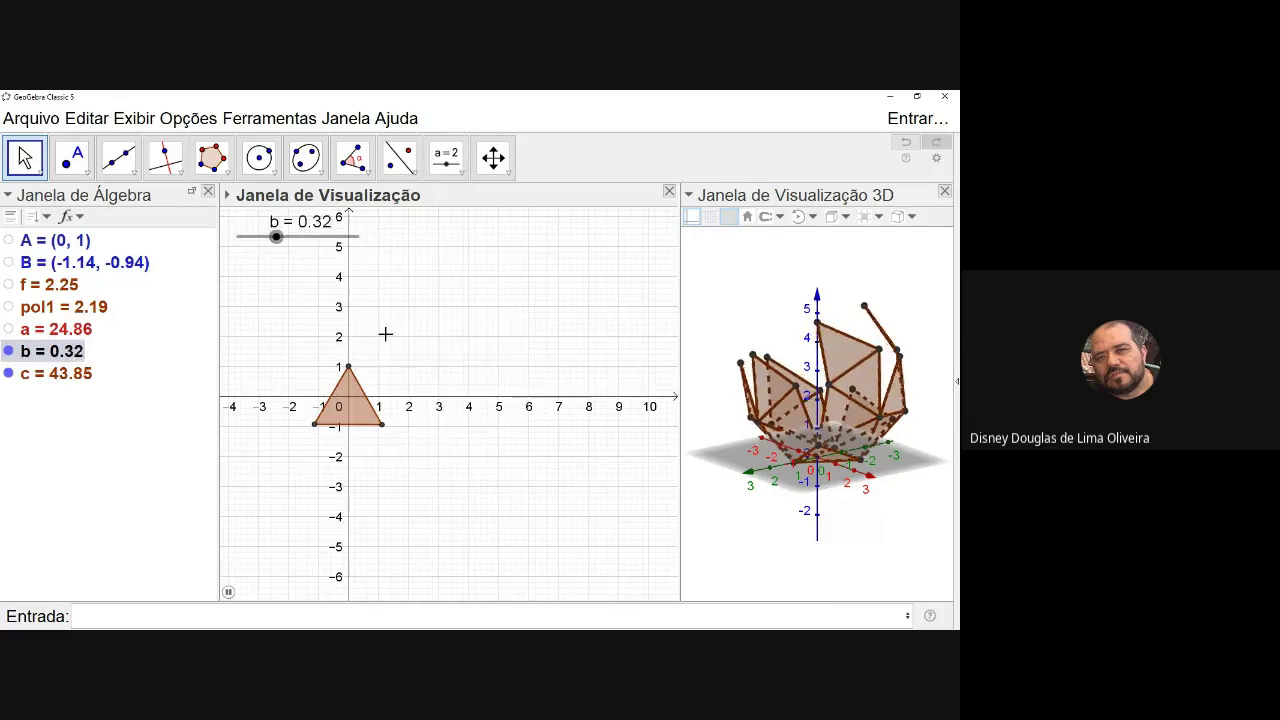
pyautogui.moveTo(722, 463); pyautogui.dragTo(866, 596)
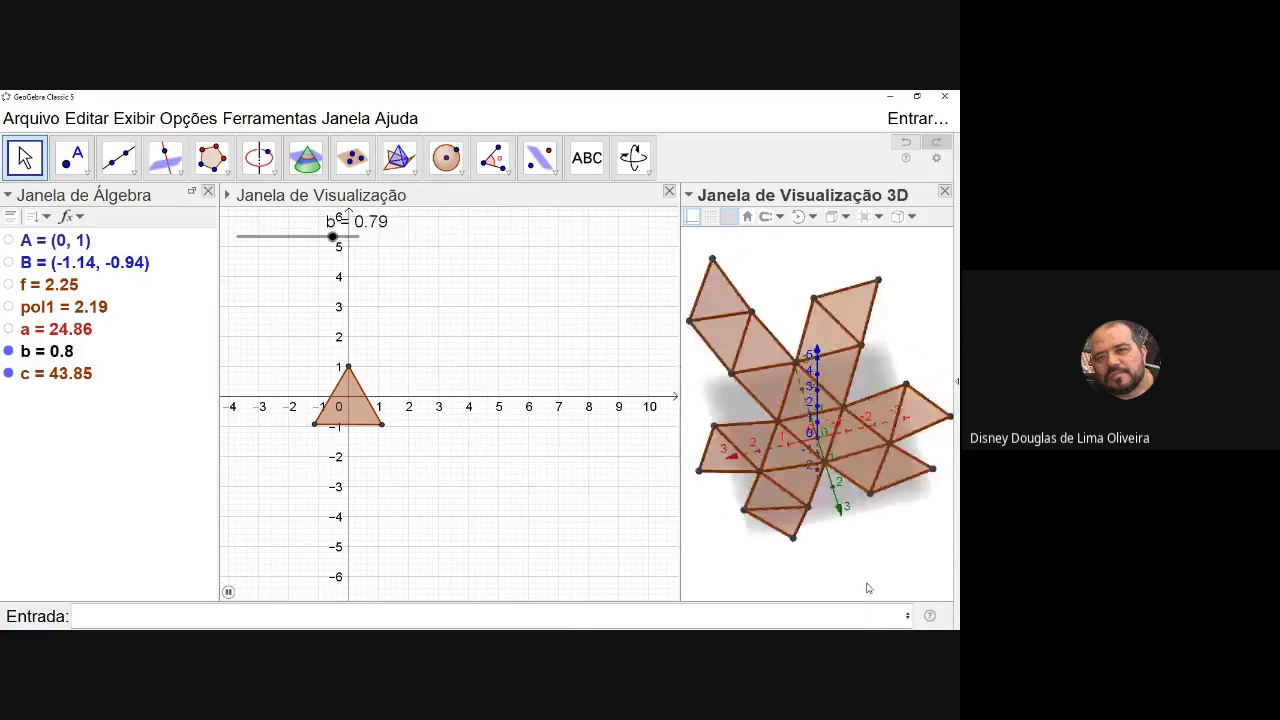
# Set the animation speed of slider b to 10 in its properties.
pyautogui.click(310, 244)
pyautogui.rightClick(310, 242)
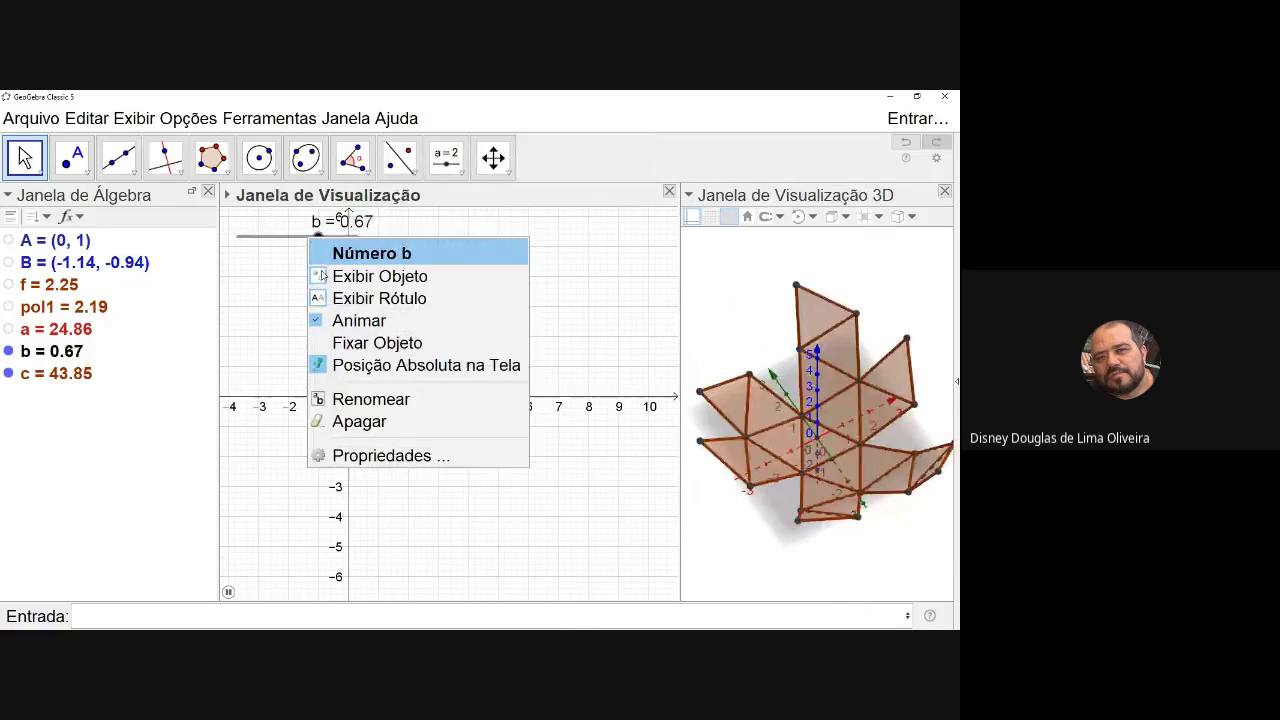
pyautogui.click(405, 456)
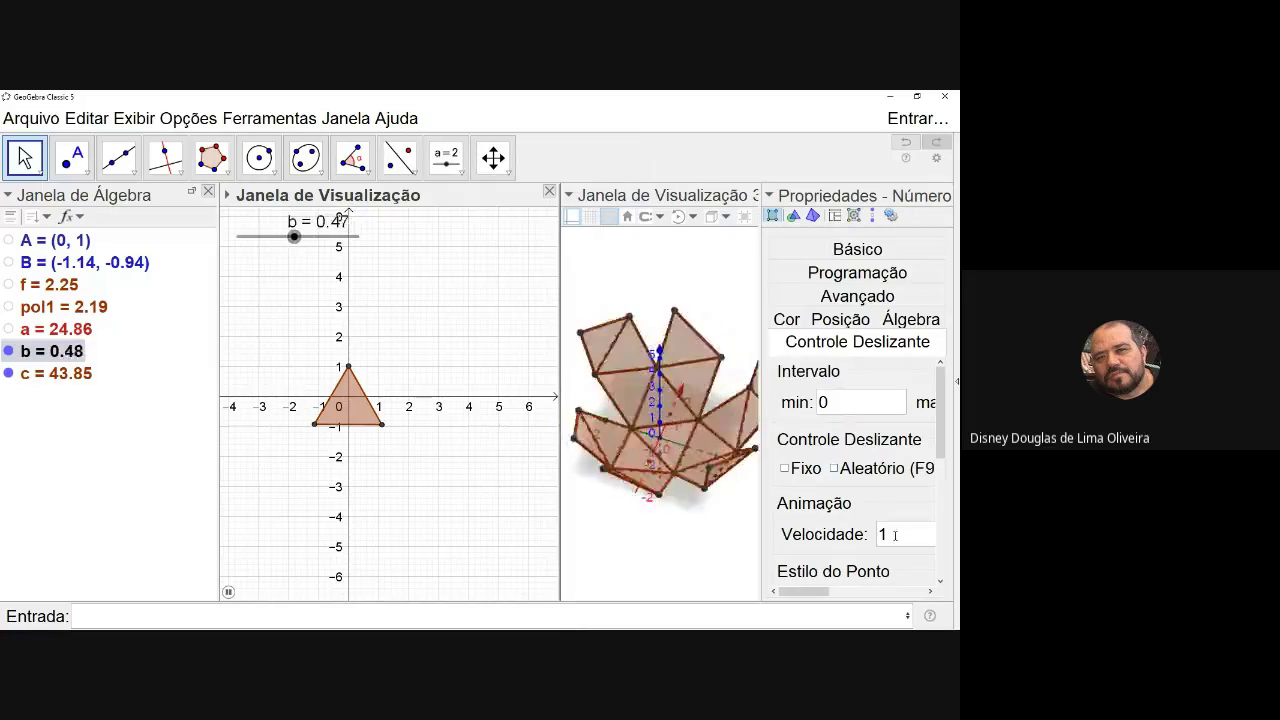
pyautogui.click(895, 534)
pyautogui.write('0')
pyautogui.press('Return')
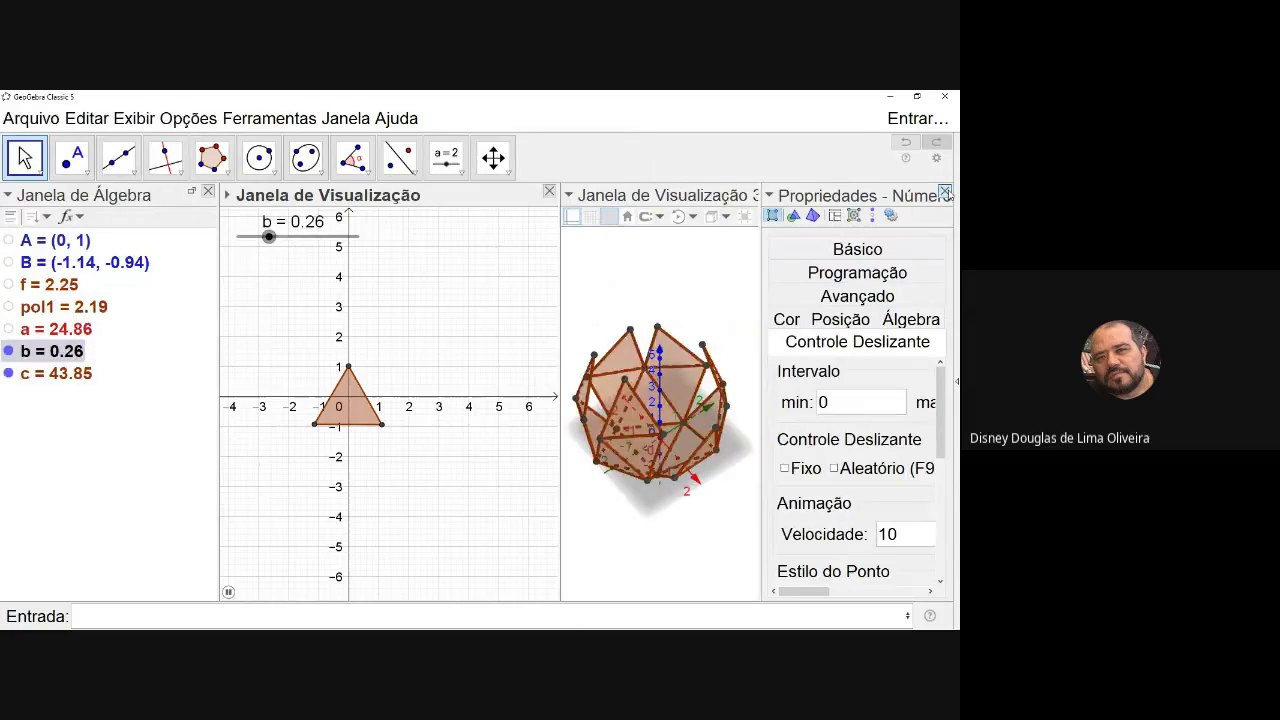
pyautogui.click(945, 191)
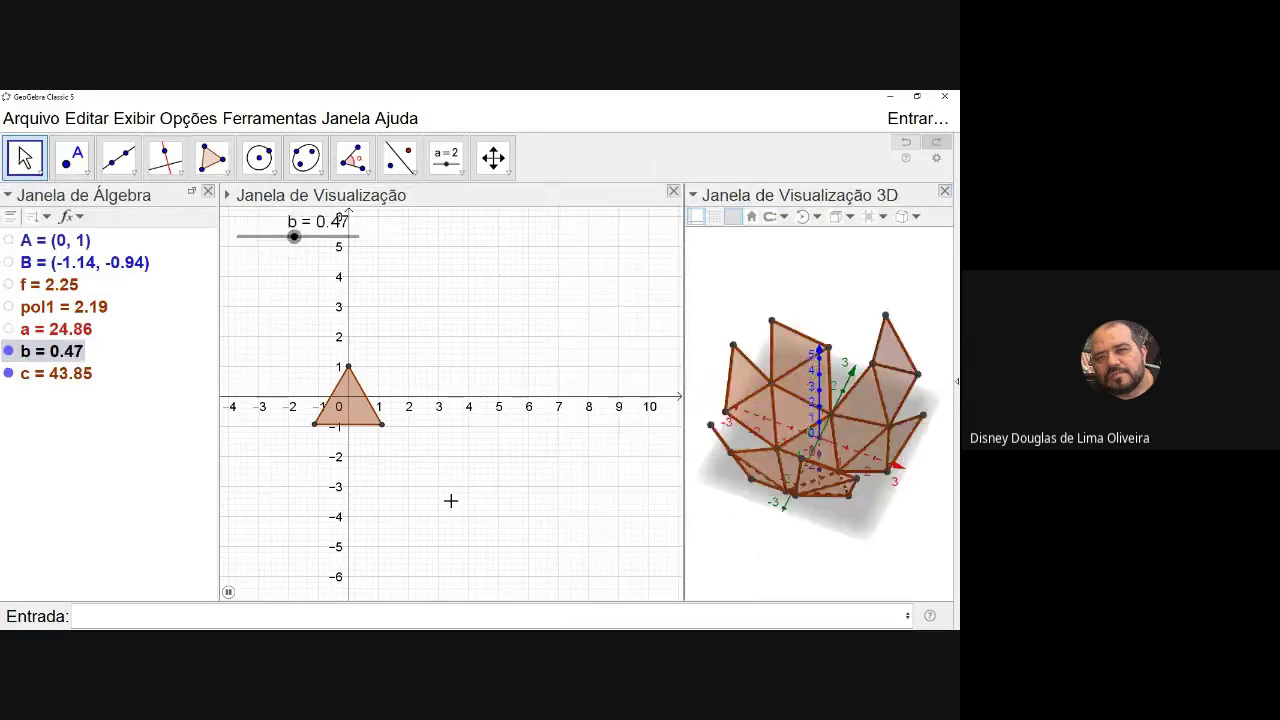
# Hide the plane and the axes in the 3D view.
pyautogui.click(720, 493)
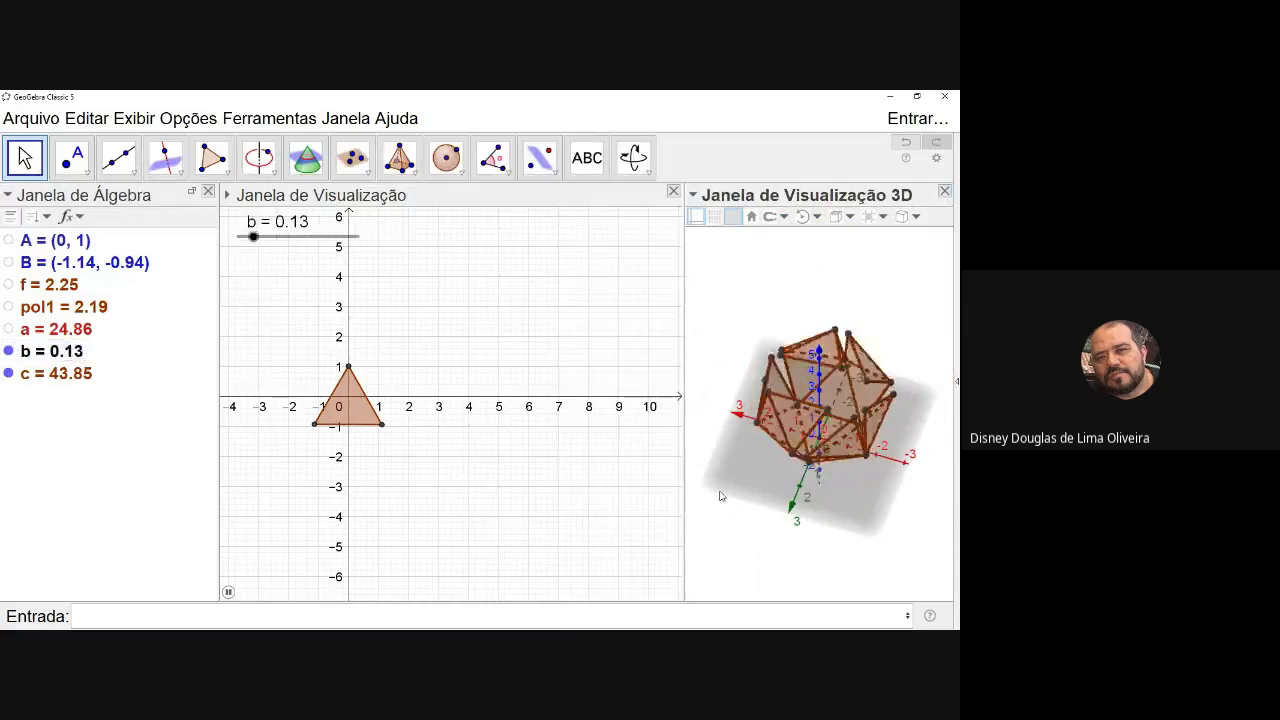
pyautogui.rightClick(733, 484)
pyautogui.click(733, 484)
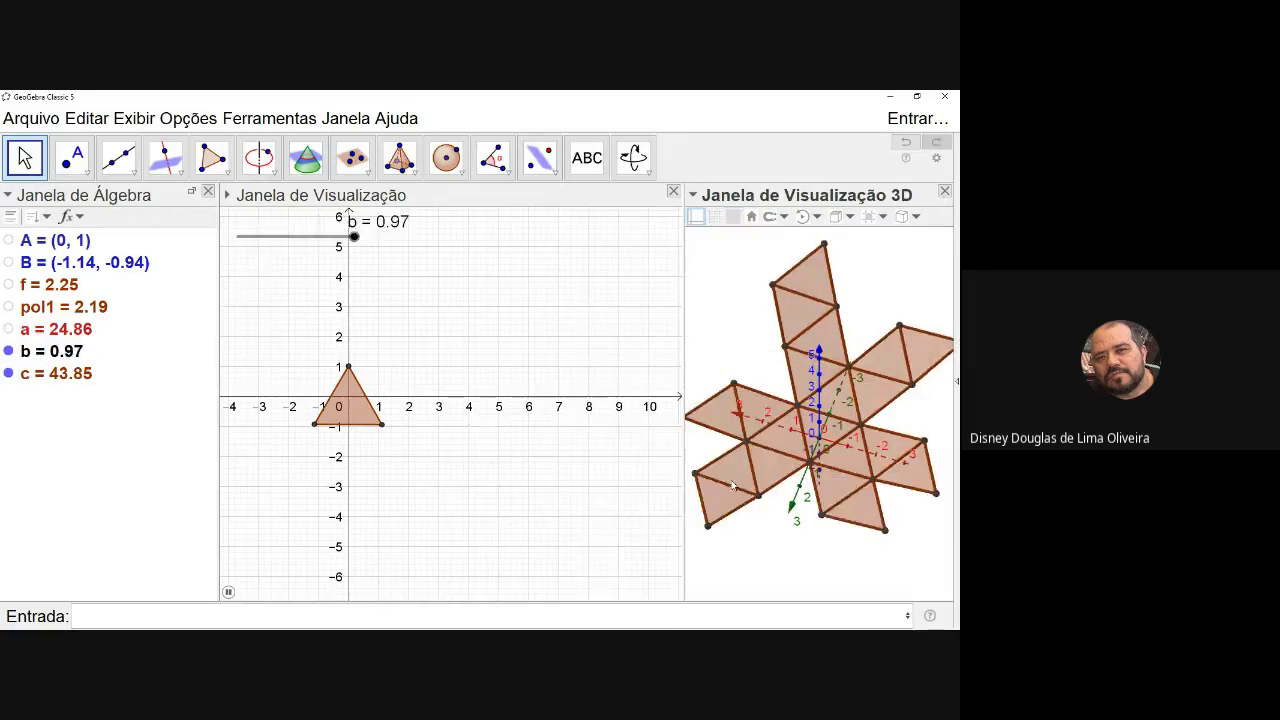
pyautogui.rightClick(735, 506)
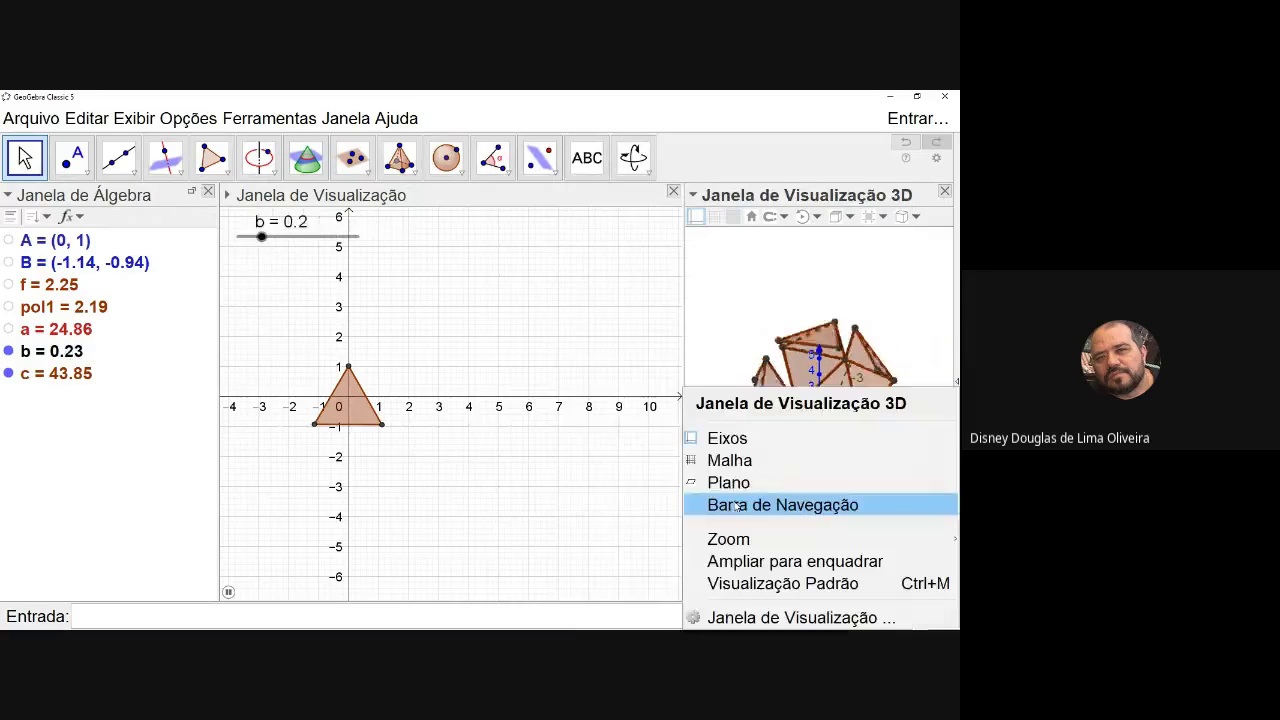
pyautogui.click(727, 440)
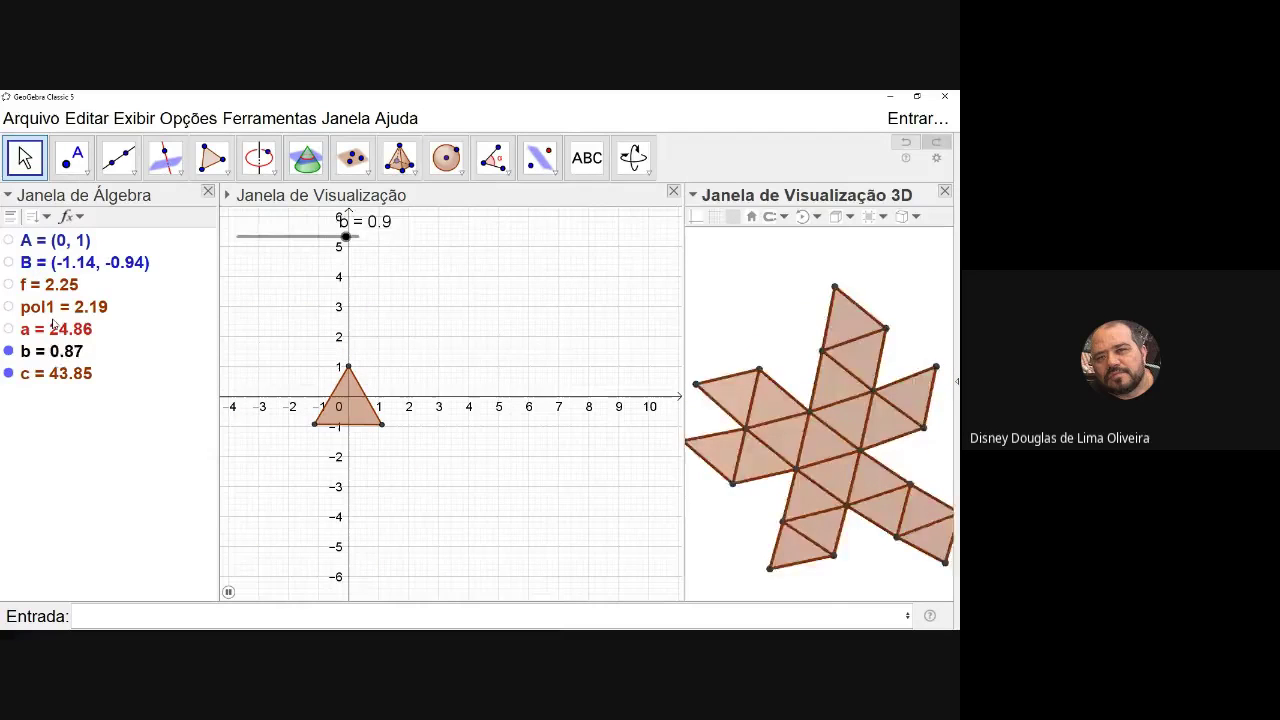
# Show the labels of all objects and hide them again.
pyautogui.hotkey('ctrl', 'a')
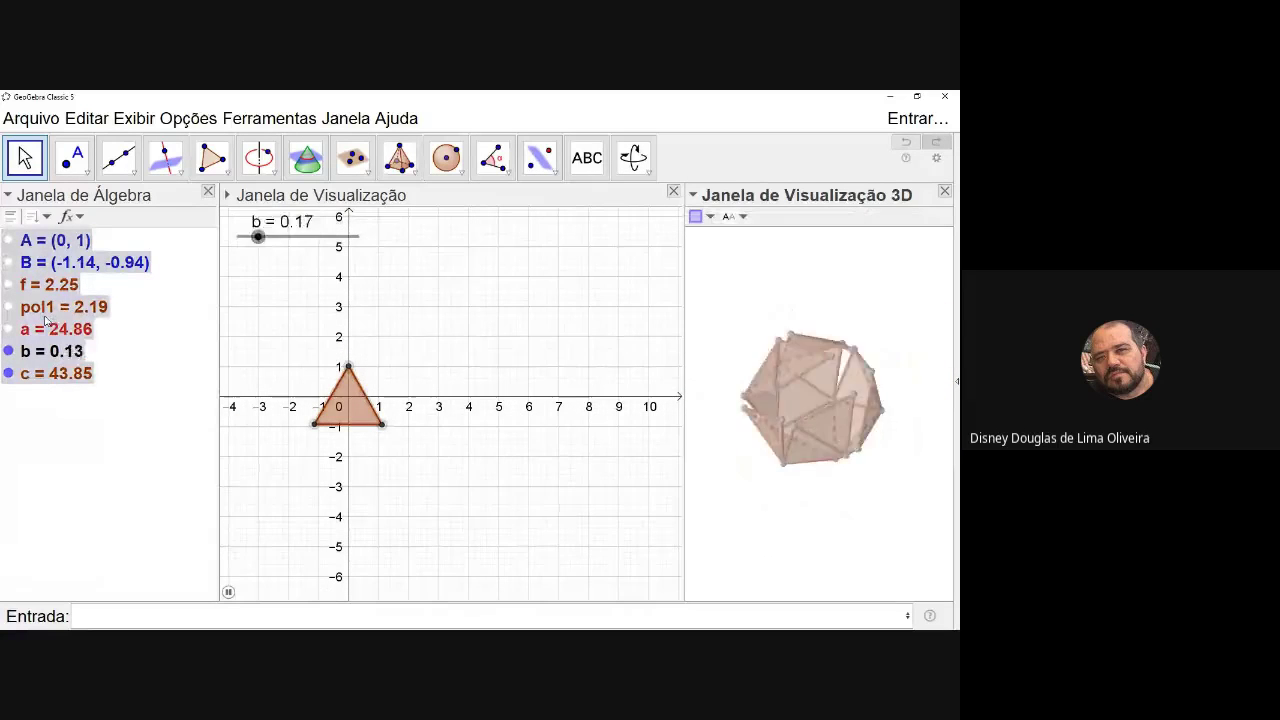
pyautogui.rightClick(45, 319)
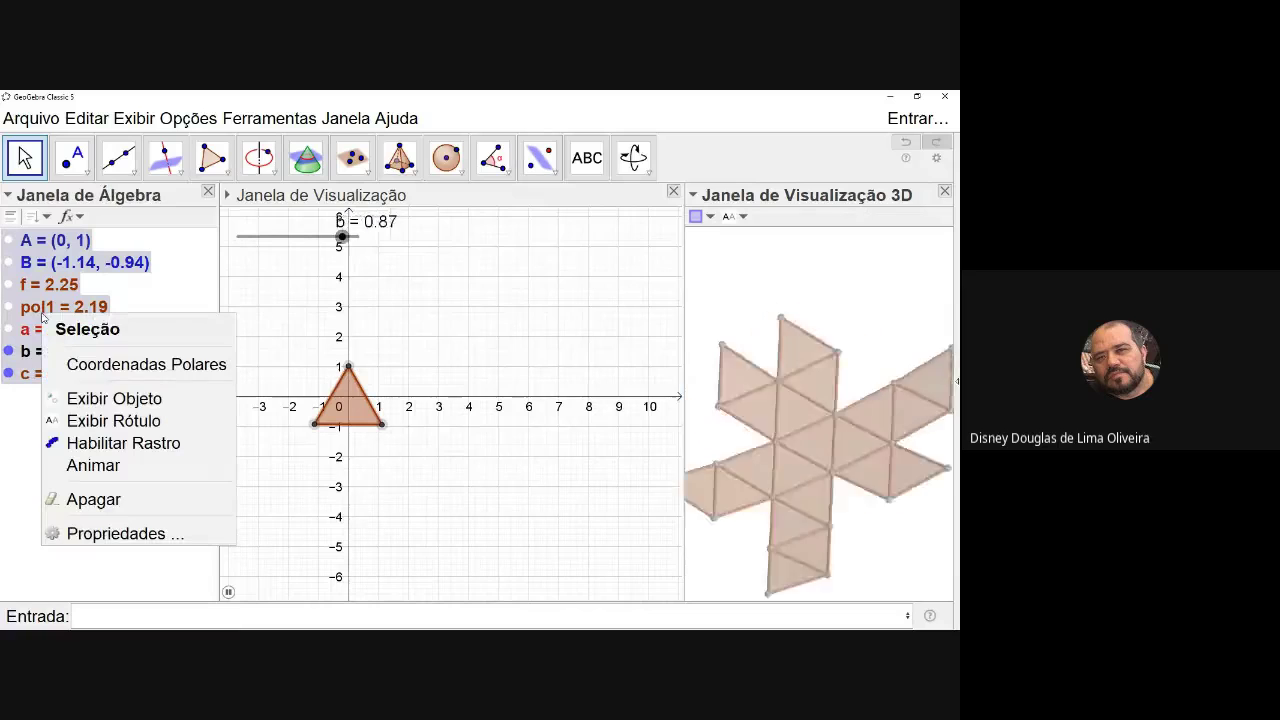
pyautogui.click(118, 424)
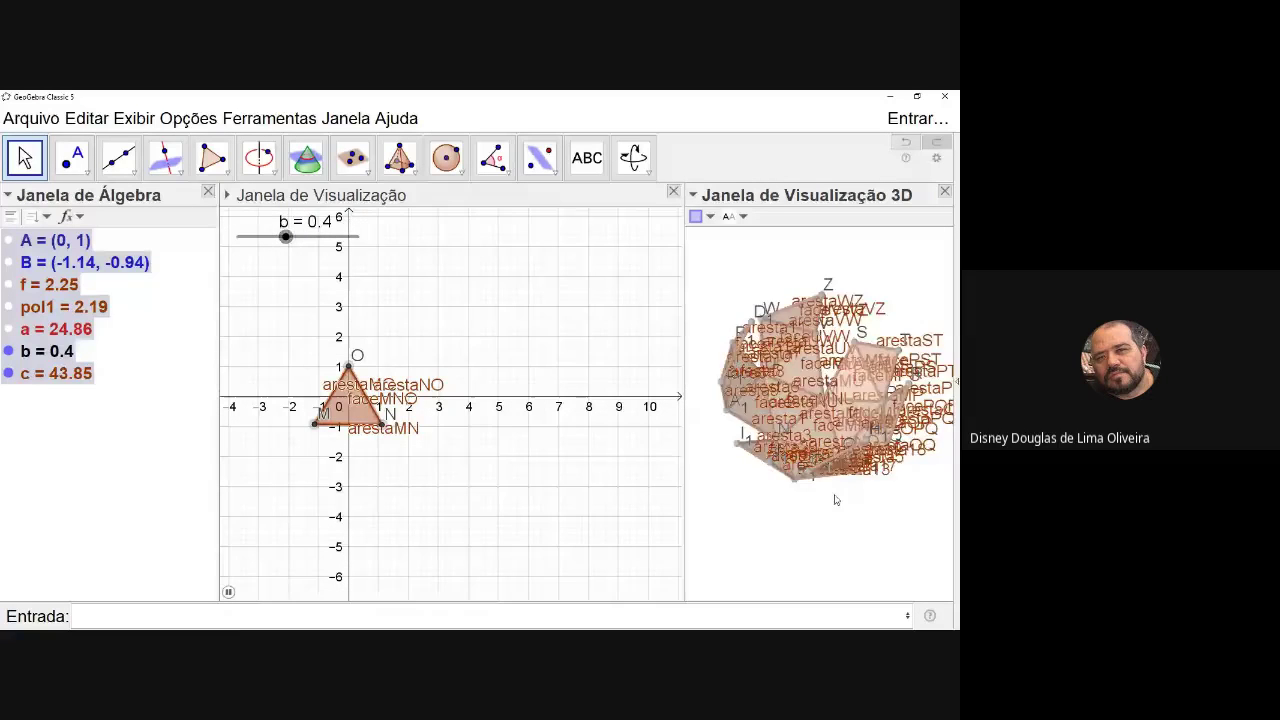
pyautogui.rightClick(47, 288)
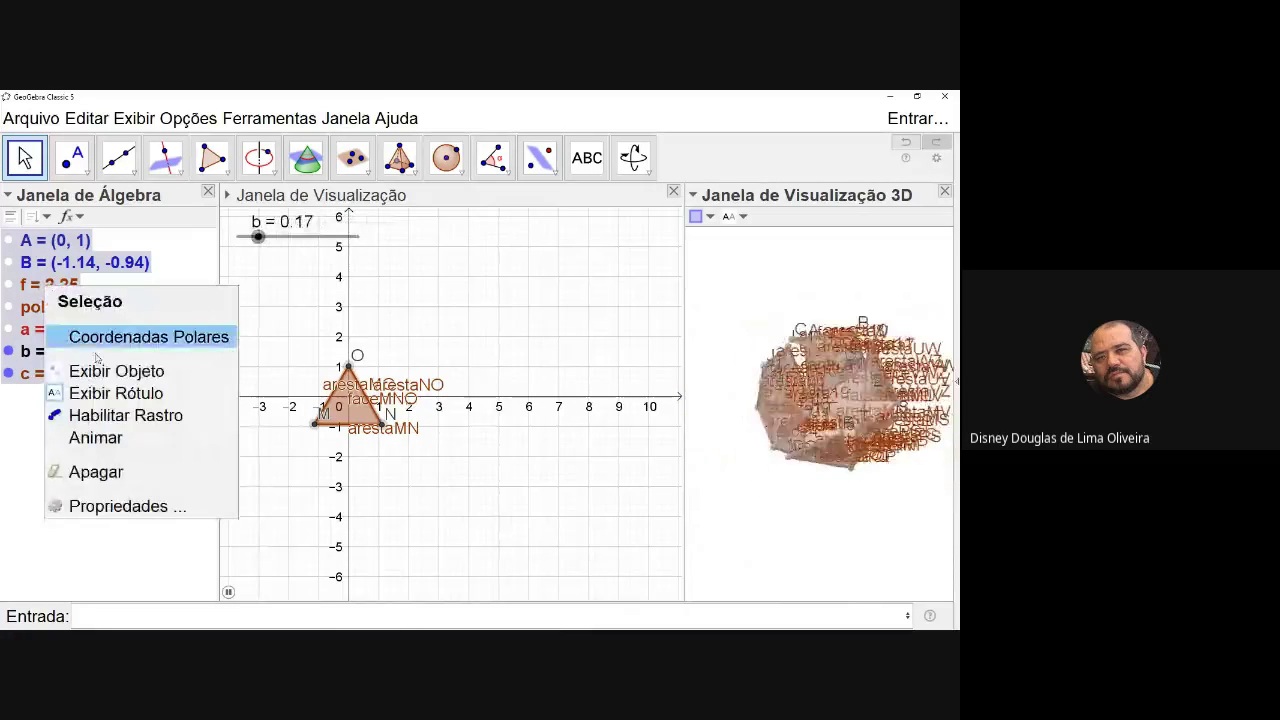
pyautogui.click(125, 395)
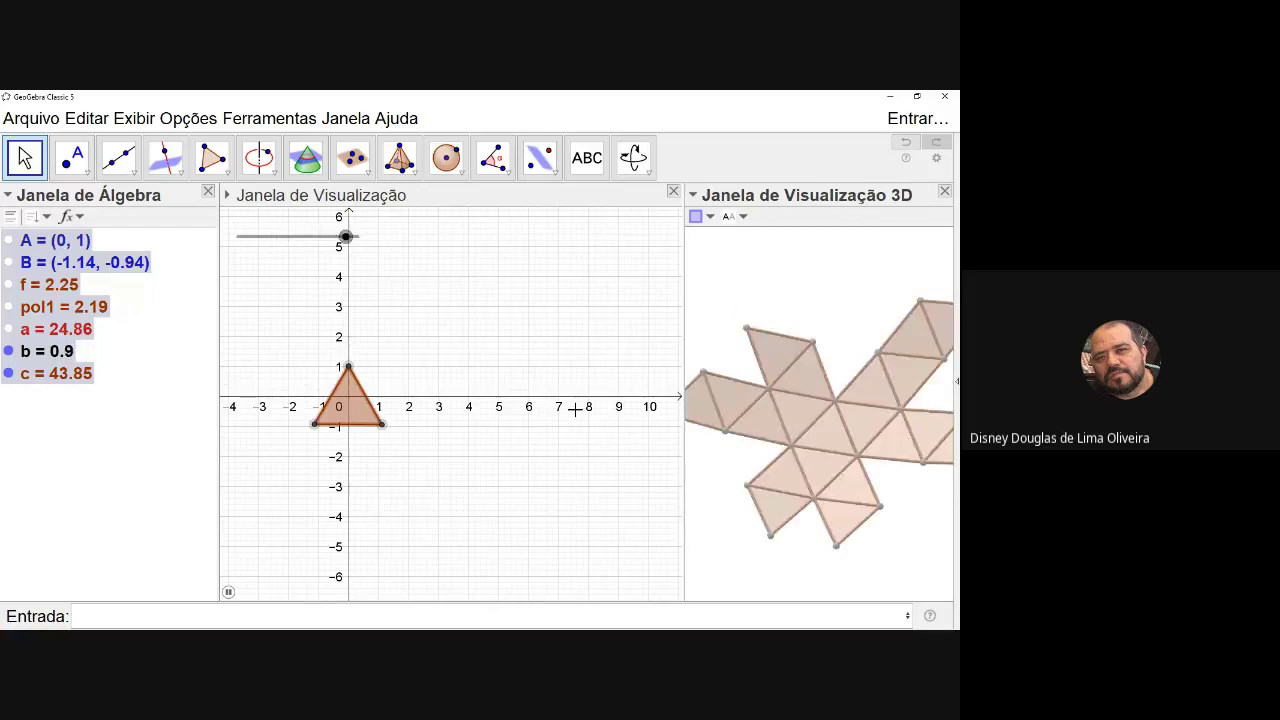
# Stop the rotation of the 3D view and pause the animation of slider b.
pyautogui.click(695, 440)
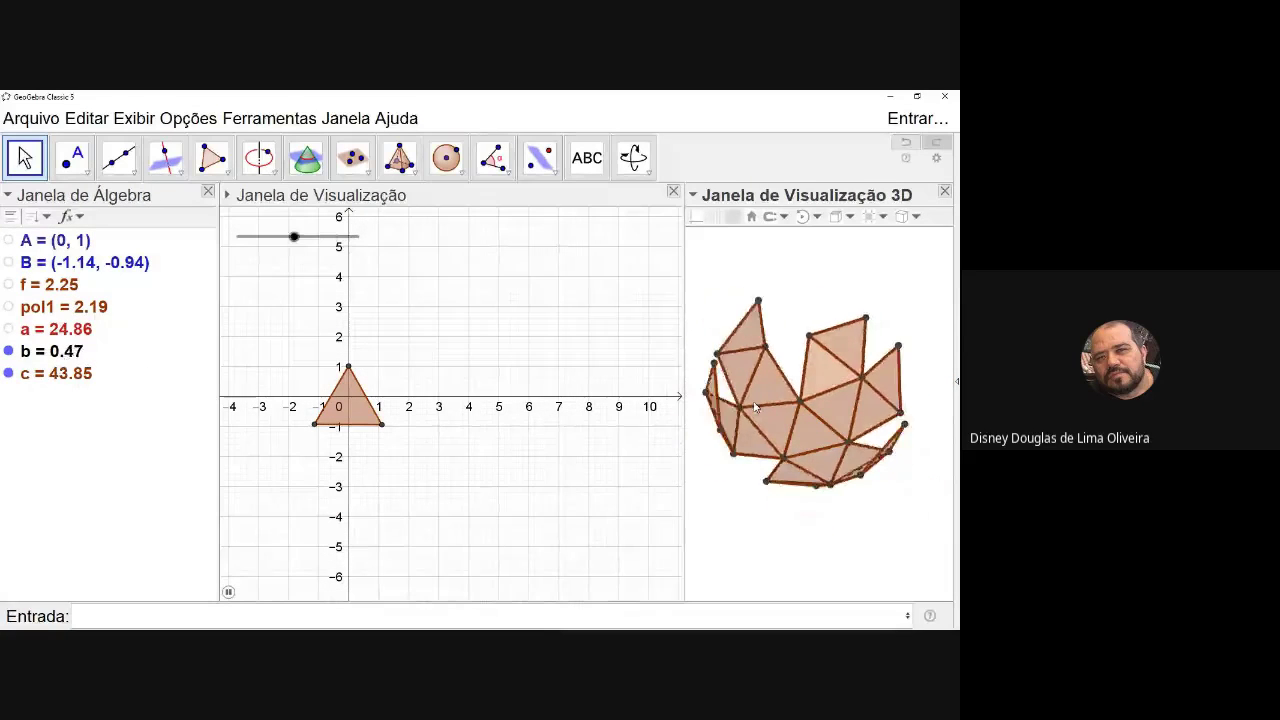
pyautogui.rightClick(755, 405)
pyautogui.click(709, 523)
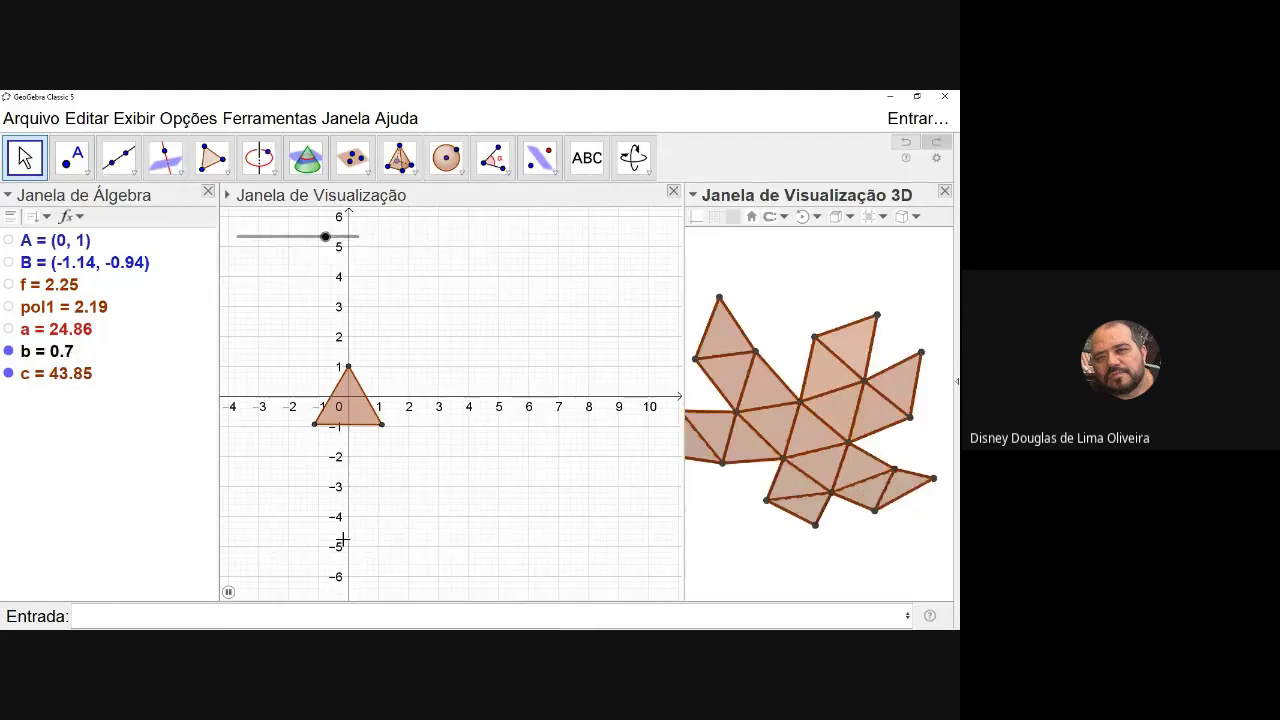
pyautogui.click(228, 592)
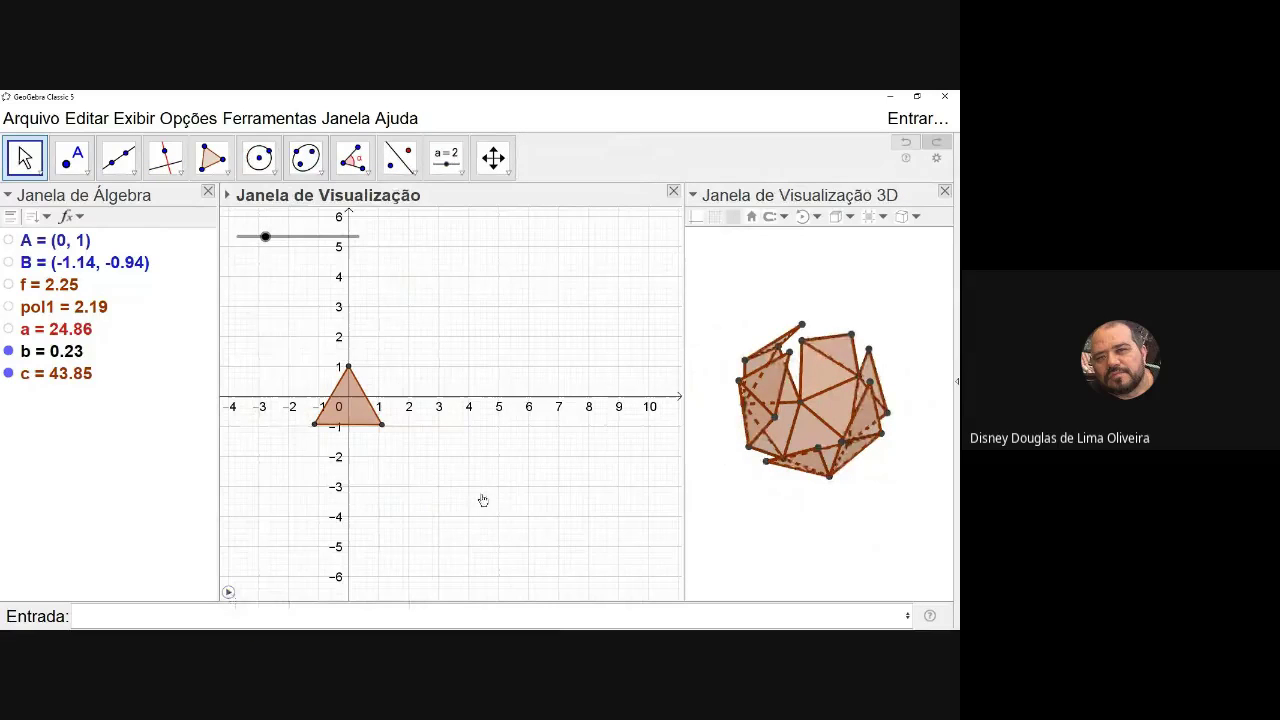
# Hide the net c and show the icosahedron a in the 3D view.
pyautogui.click(8, 373)
pyautogui.click(9, 329)
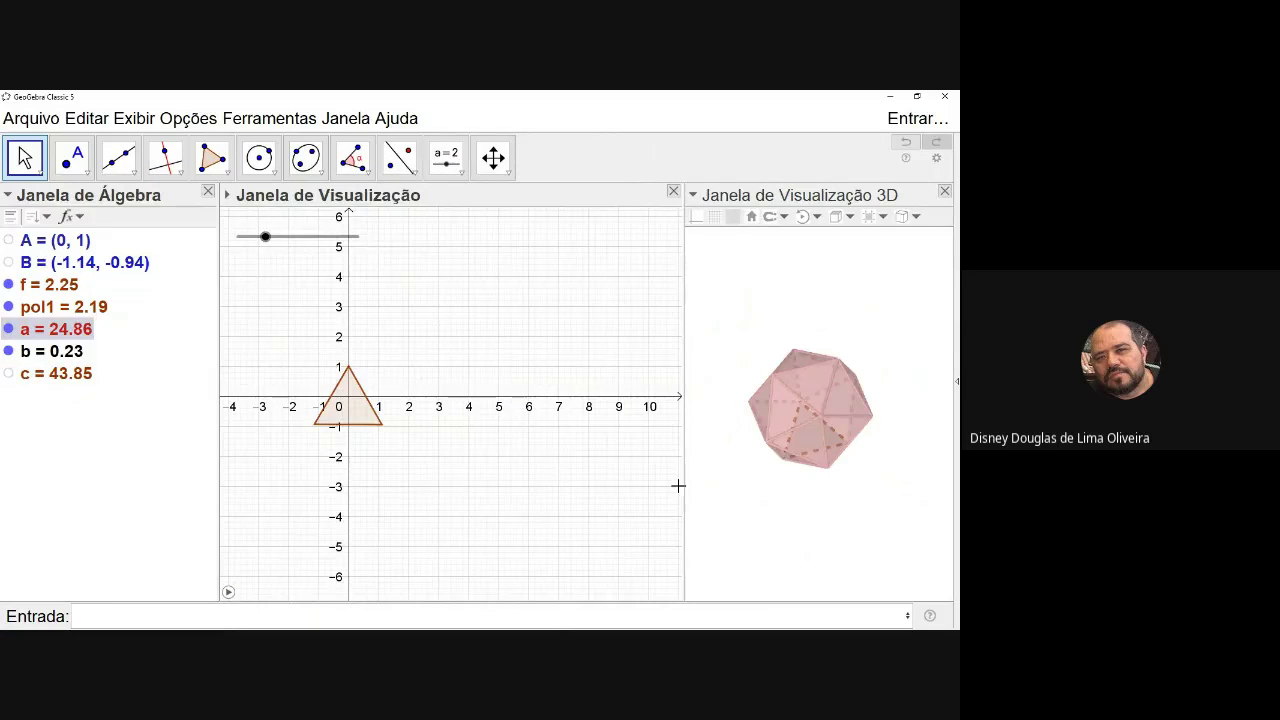
pyautogui.click(695, 510)
pyautogui.moveTo(873, 512); pyautogui.dragTo(817, 517)
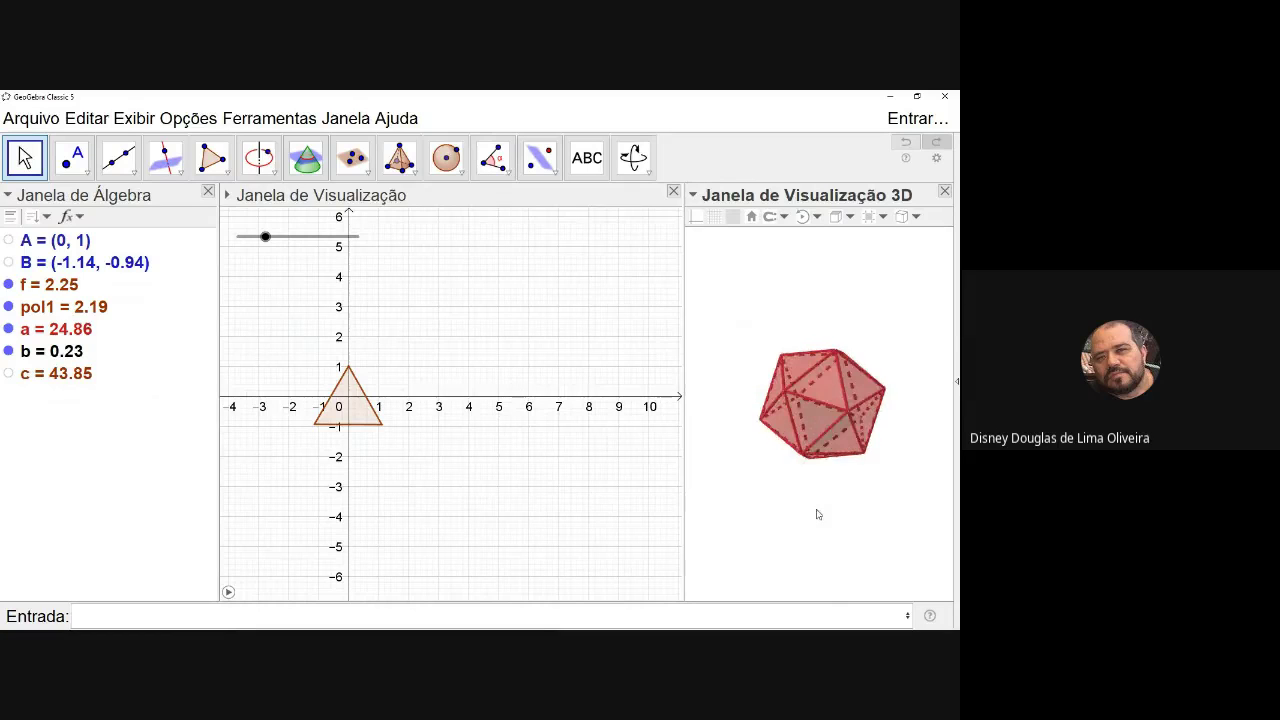
# Set the transparency of the icosahedron's face JKL to 0 in its colour properties.
pyautogui.click(823, 382)
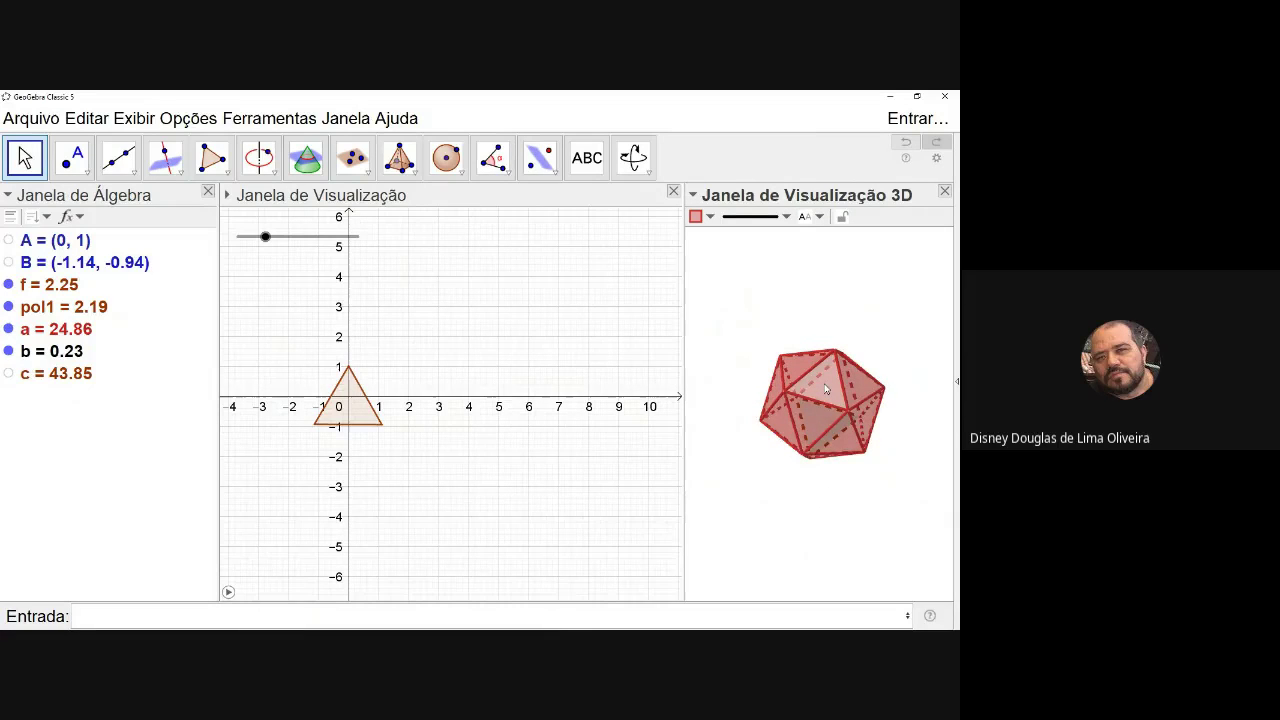
pyautogui.rightClick(826, 389)
pyautogui.click(690, 566)
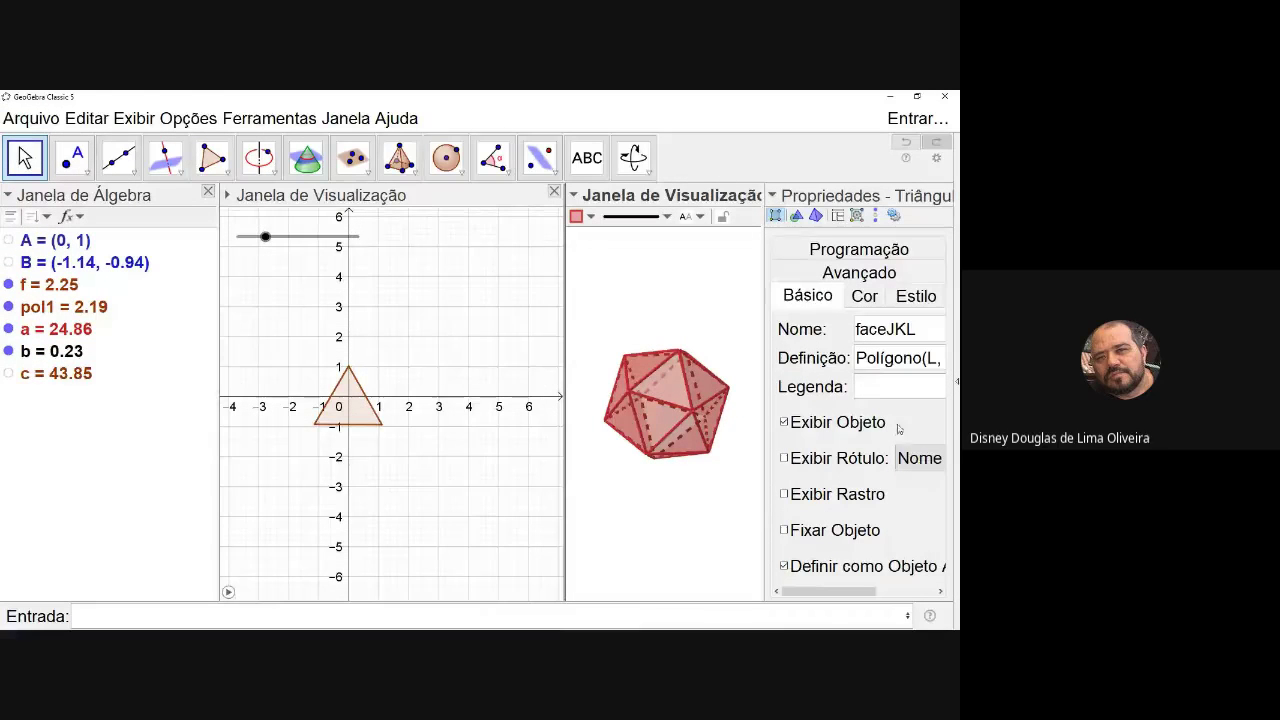
pyautogui.click(864, 296)
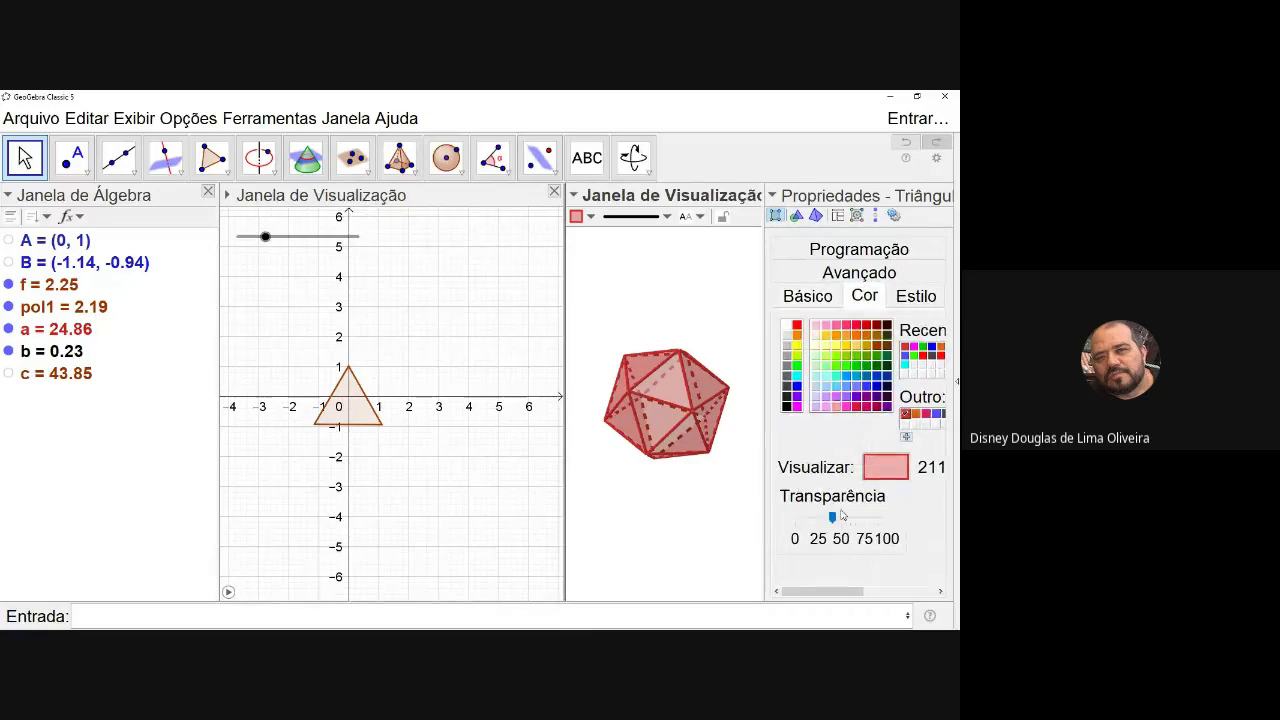
pyautogui.moveTo(832, 517); pyautogui.dragTo(795, 518)
pyautogui.click(713, 484)
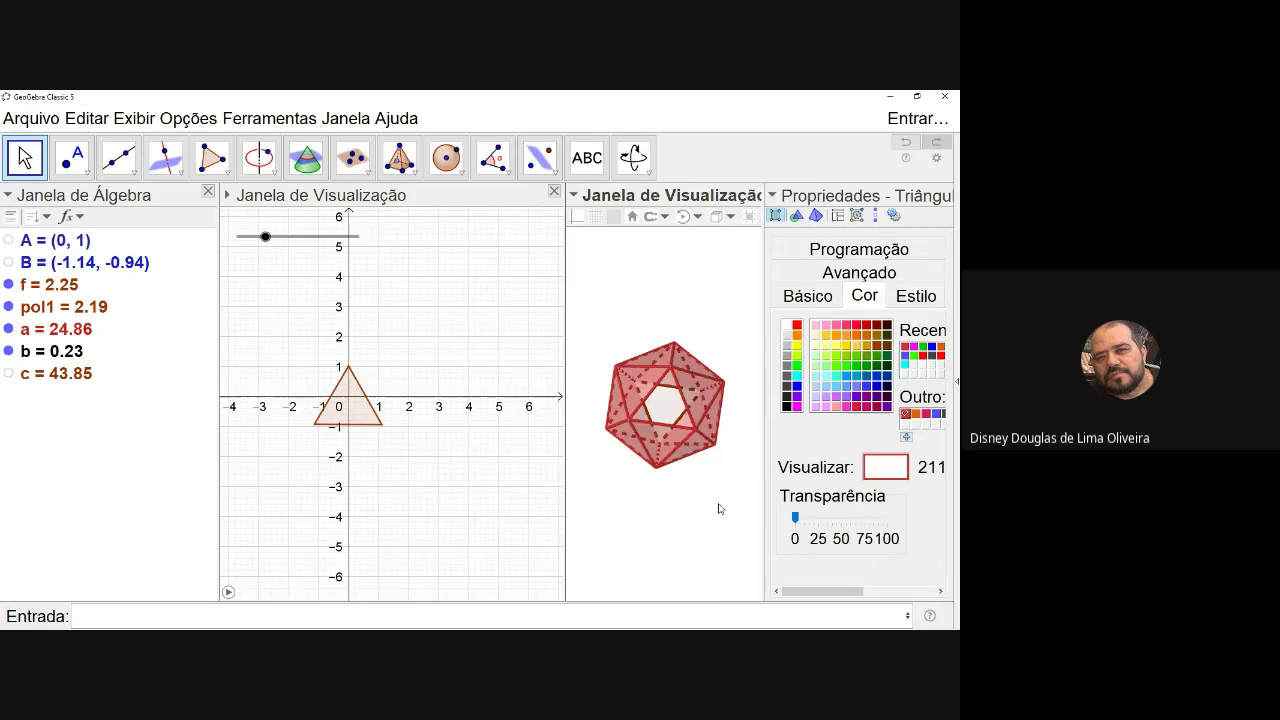
# Draw a segment between two diametrically opposite vertices of the icosahedron, passing through its interior.
pyautogui.moveTo(718, 509); pyautogui.dragTo(715, 475)
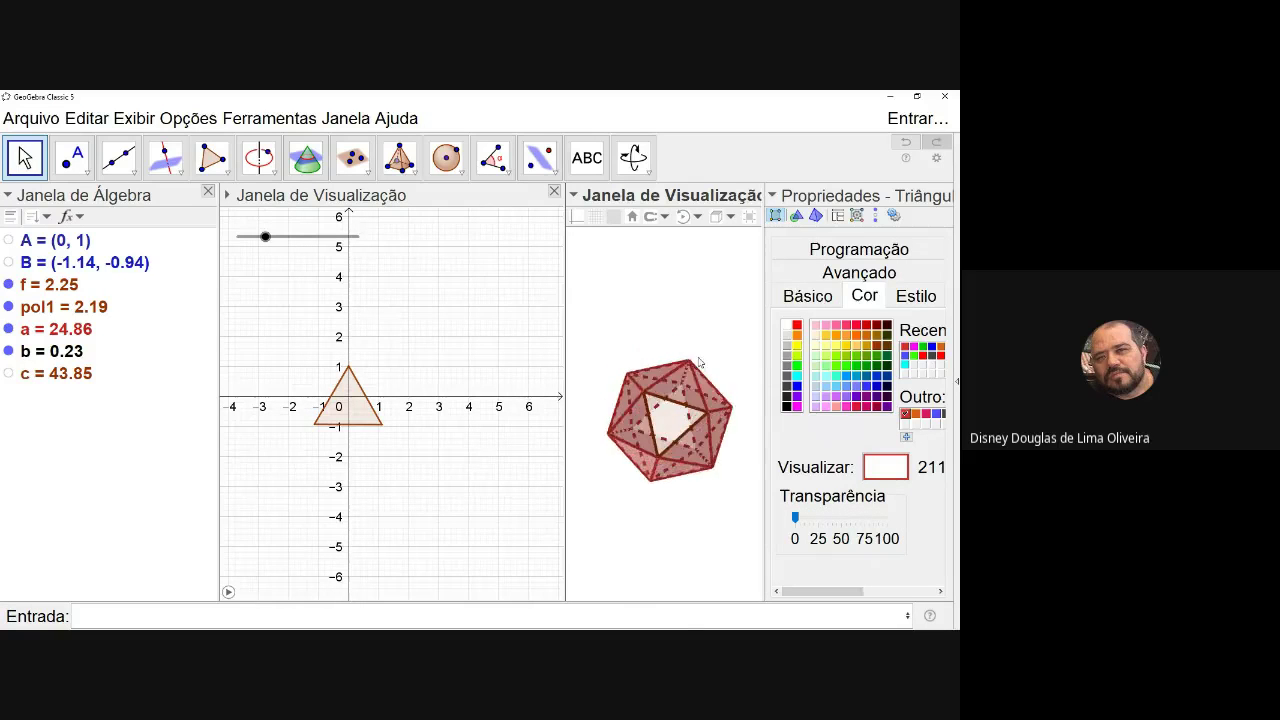
pyautogui.moveTo(699, 362); pyautogui.dragTo(721, 397)
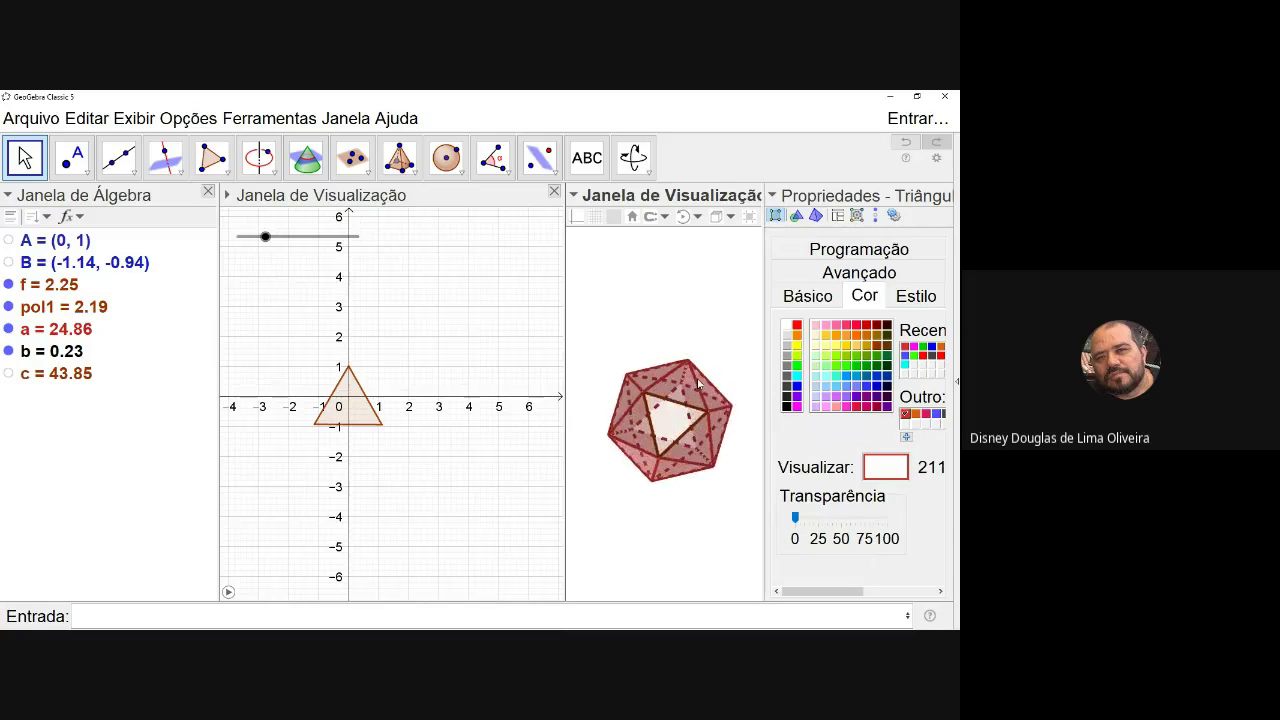
pyautogui.click(700, 385)
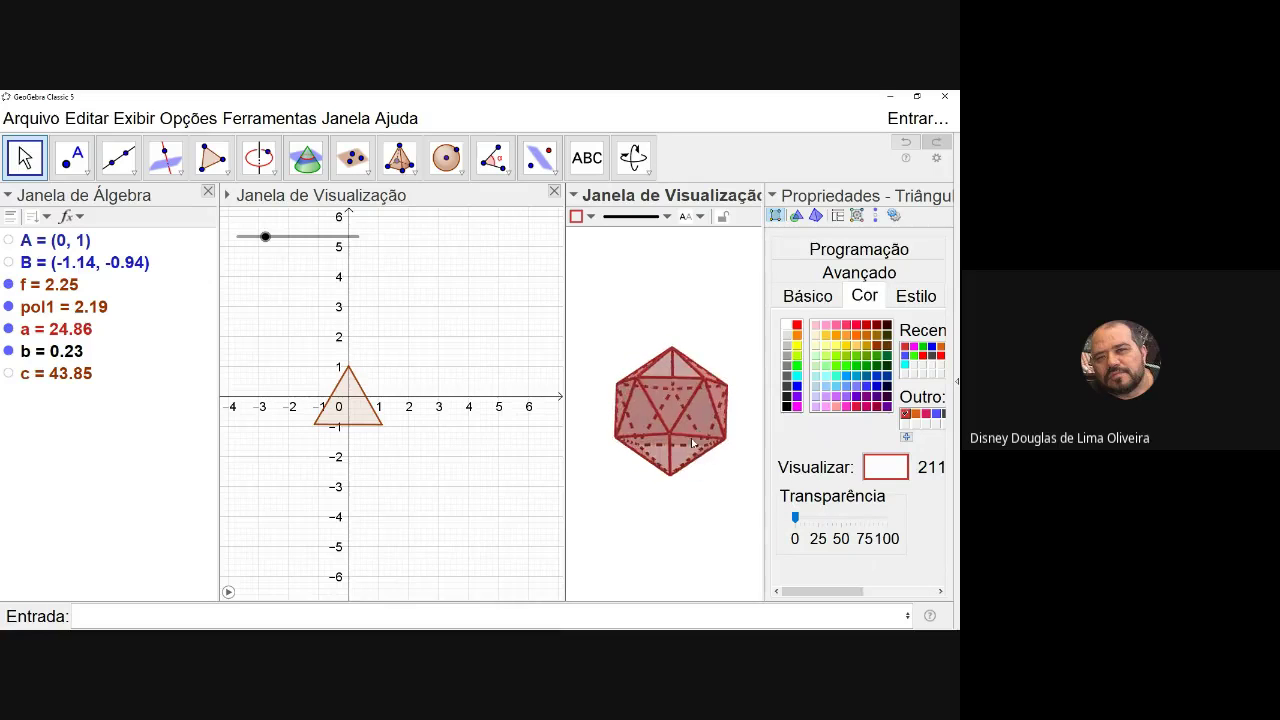
pyautogui.moveTo(692, 443); pyautogui.dragTo(696, 486)
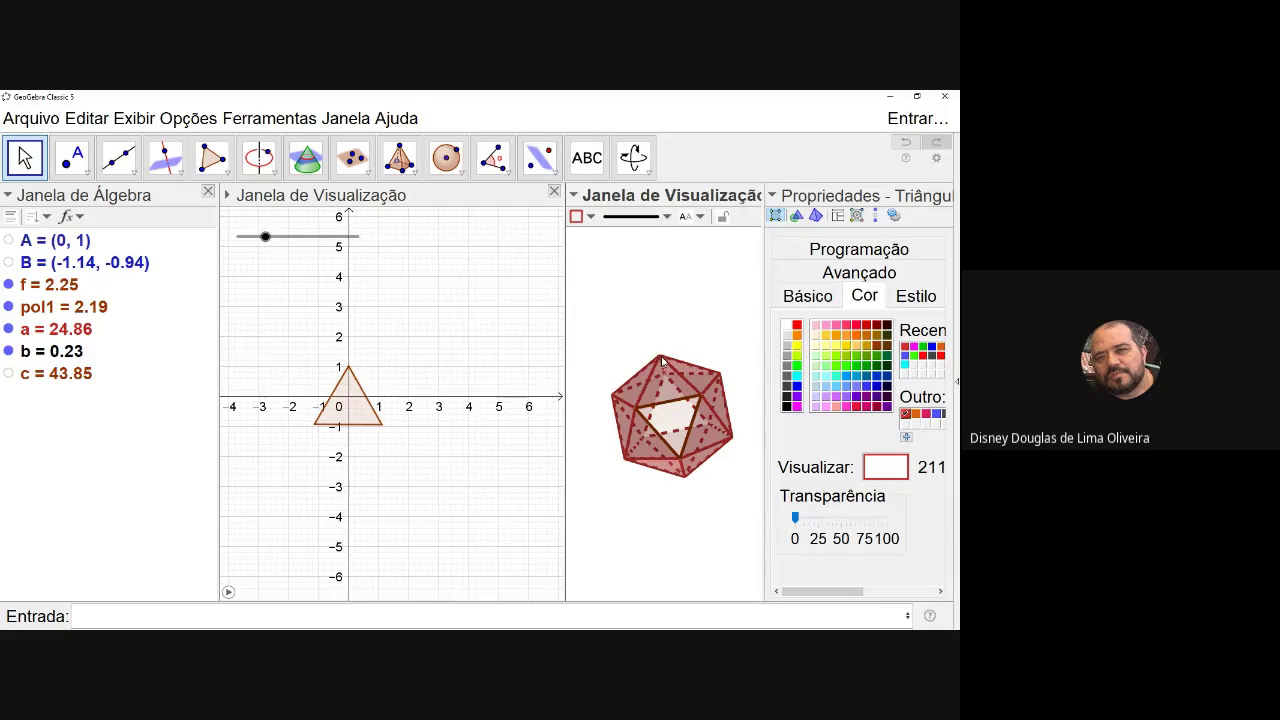
pyautogui.click(678, 418)
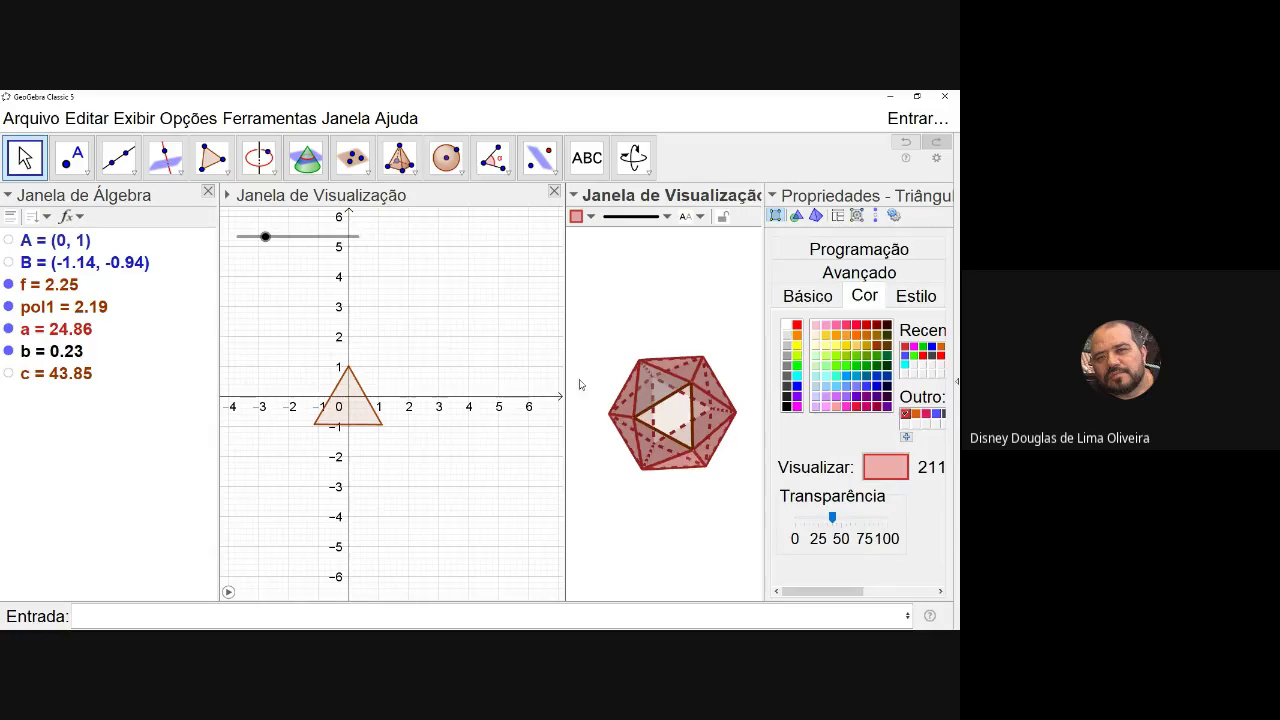
pyautogui.click(118, 158)
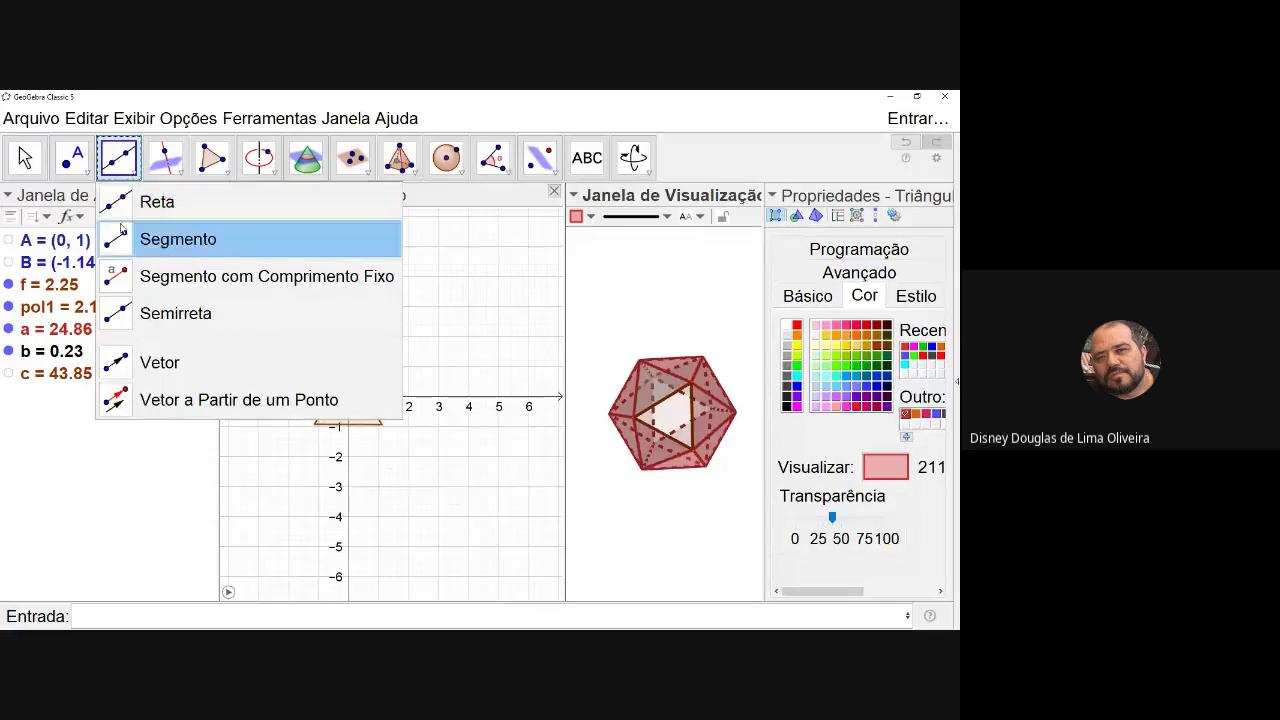
pyautogui.click(120, 235)
pyautogui.click(642, 364)
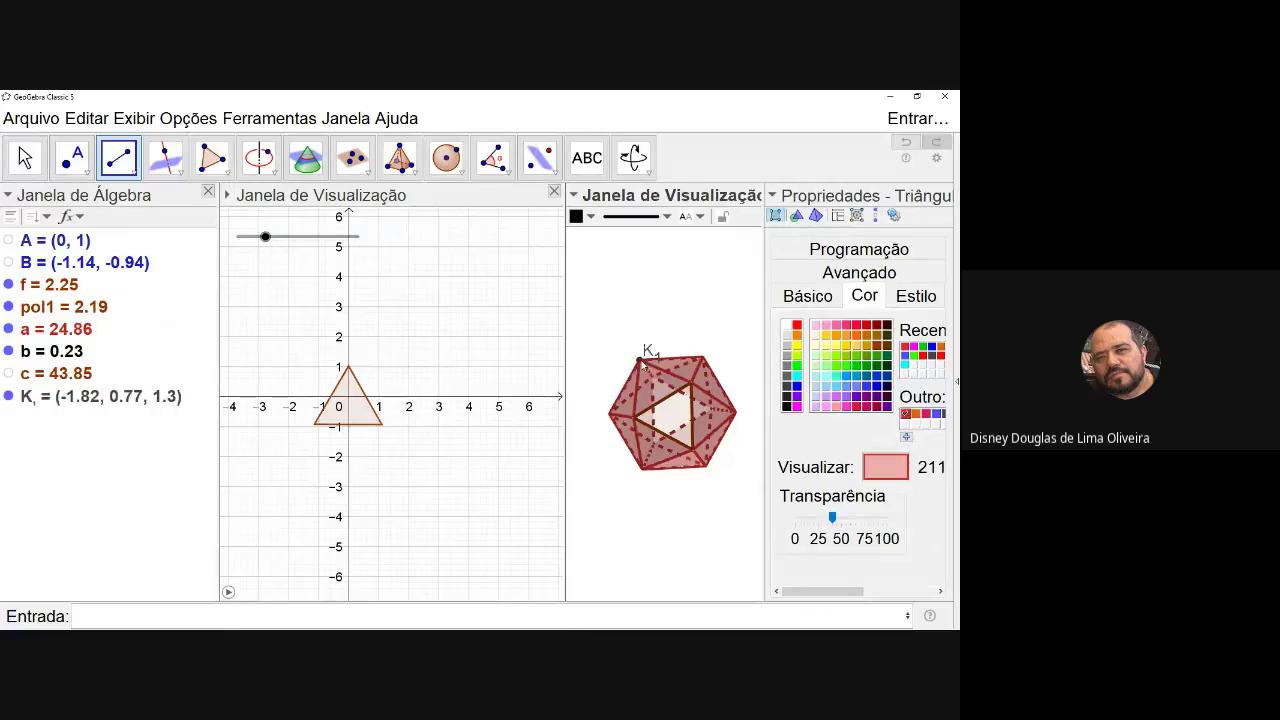
pyautogui.click(705, 468)
pyautogui.moveTo(707, 420); pyautogui.dragTo(667, 454, button='right')
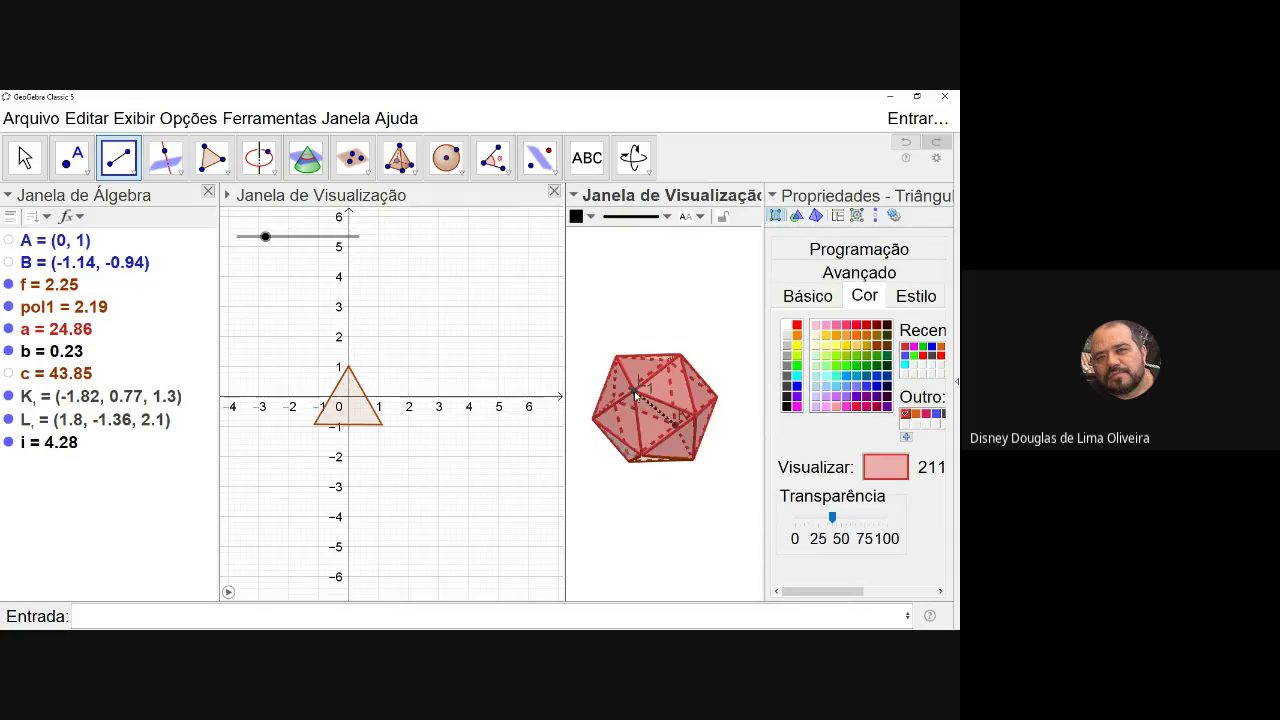
pyautogui.moveTo(634, 396); pyautogui.dragTo(717, 372, button='right')
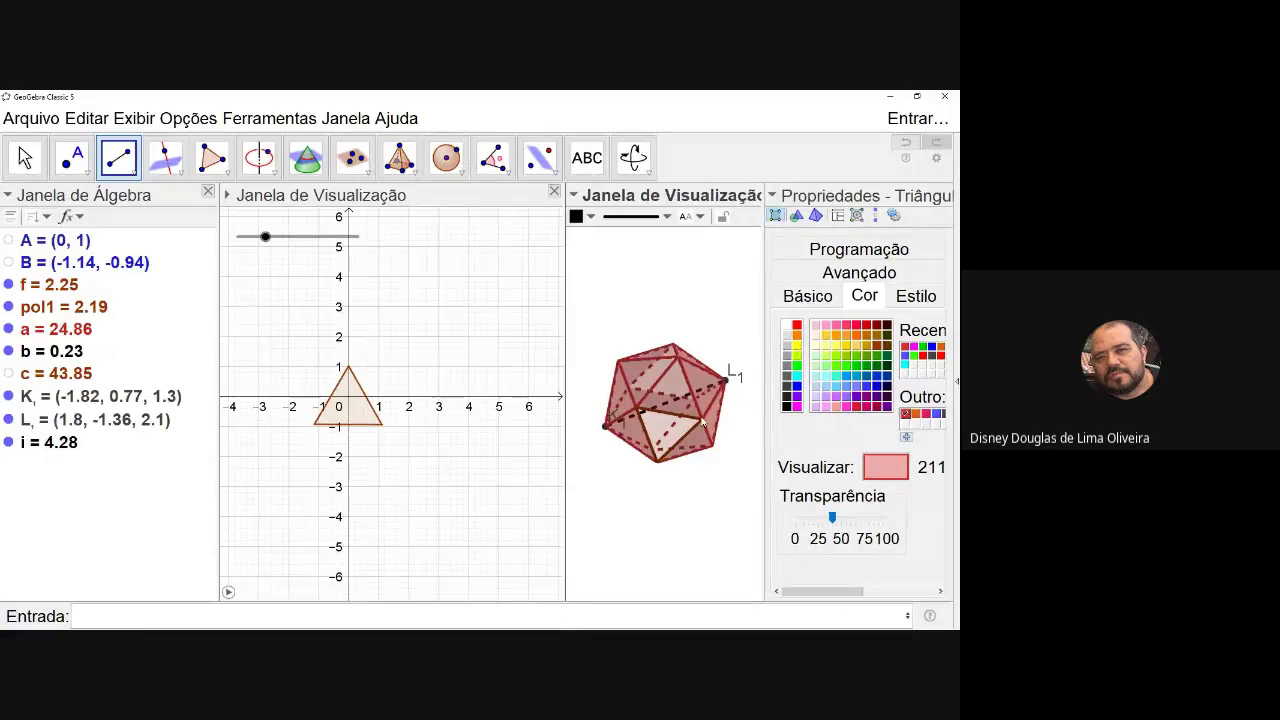
pyautogui.moveTo(730, 380); pyautogui.dragTo(672, 394, button='right')
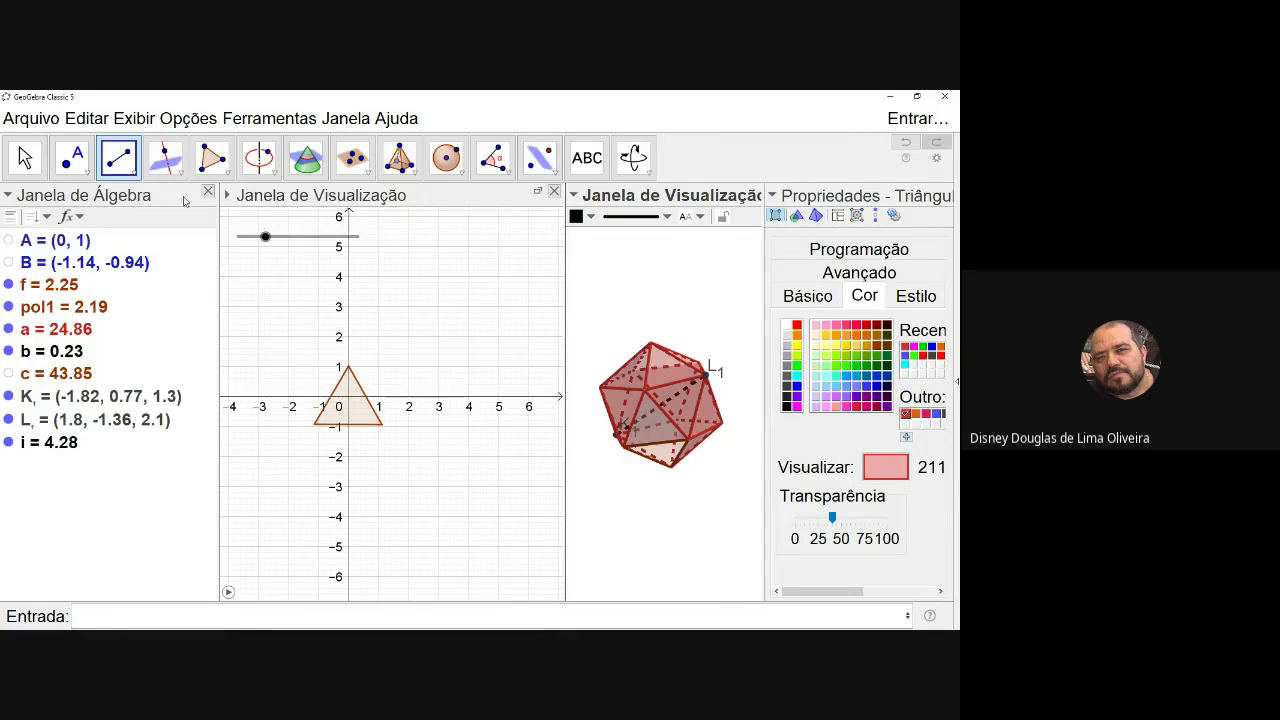
pyautogui.click(31, 118)
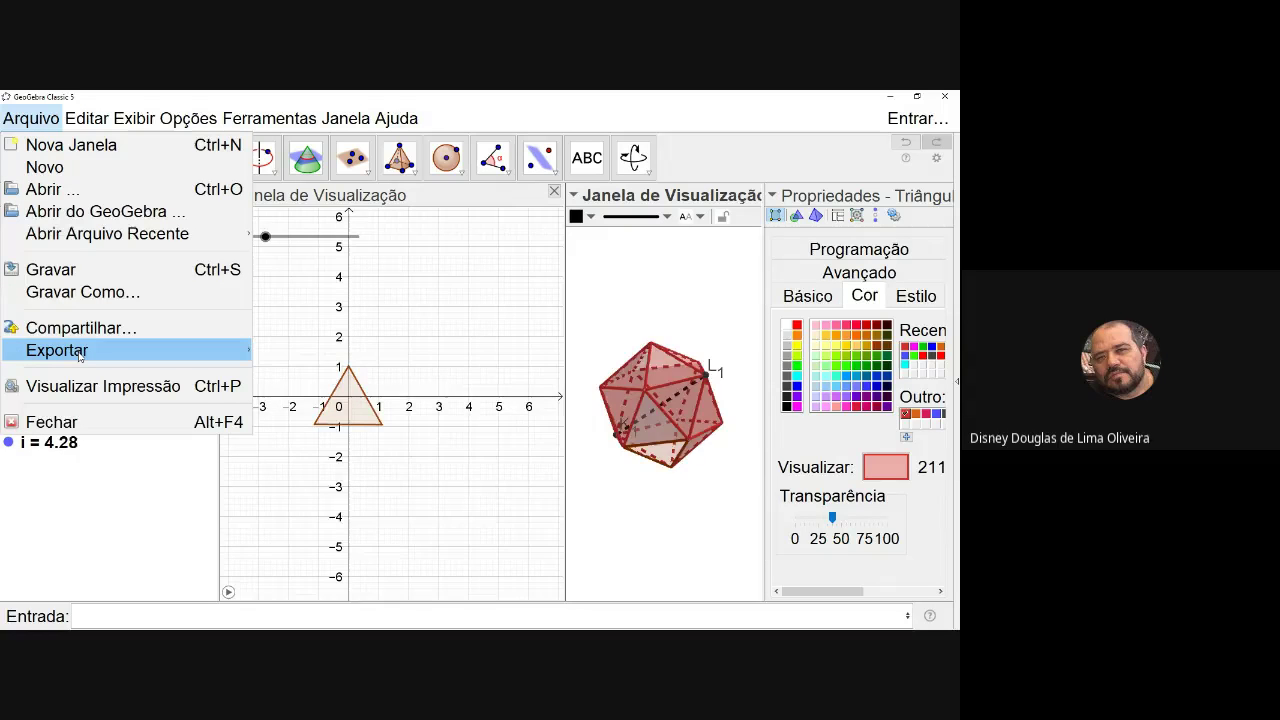
pyautogui.moveTo(82, 354)
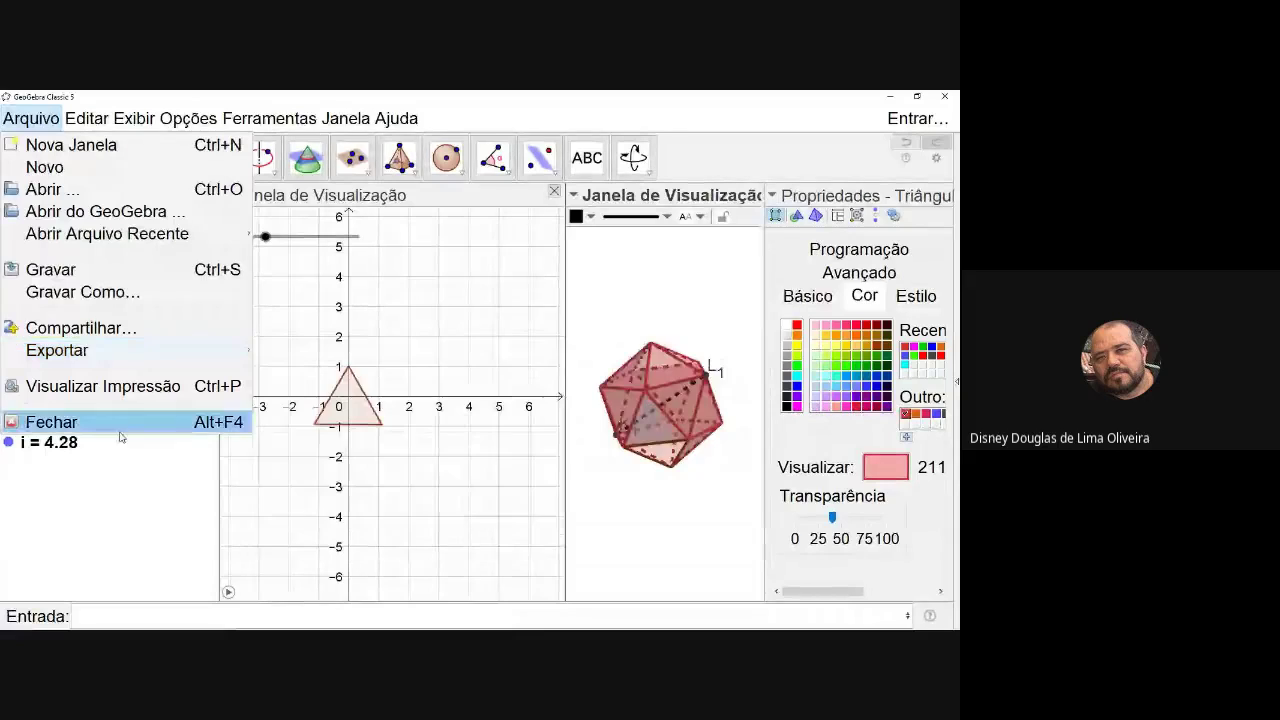
pyautogui.click(110, 472)
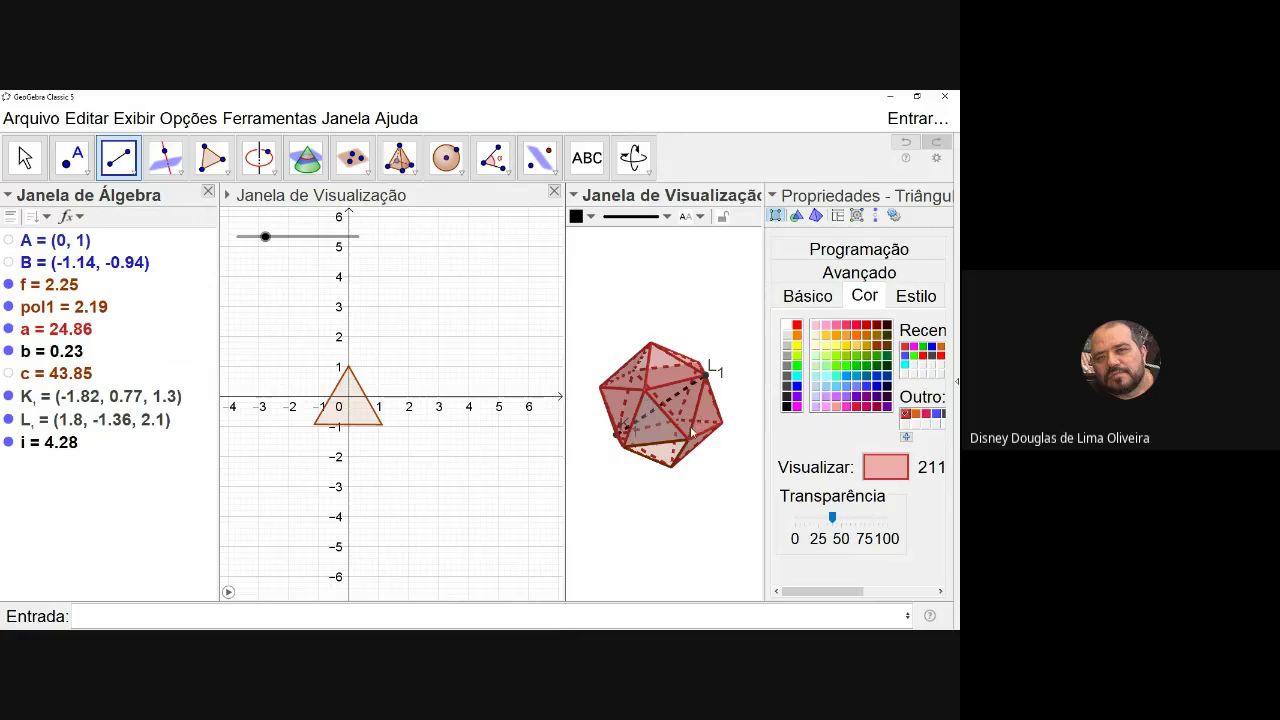
pyautogui.moveTo(694, 421); pyautogui.dragTo(611, 336, button='right')
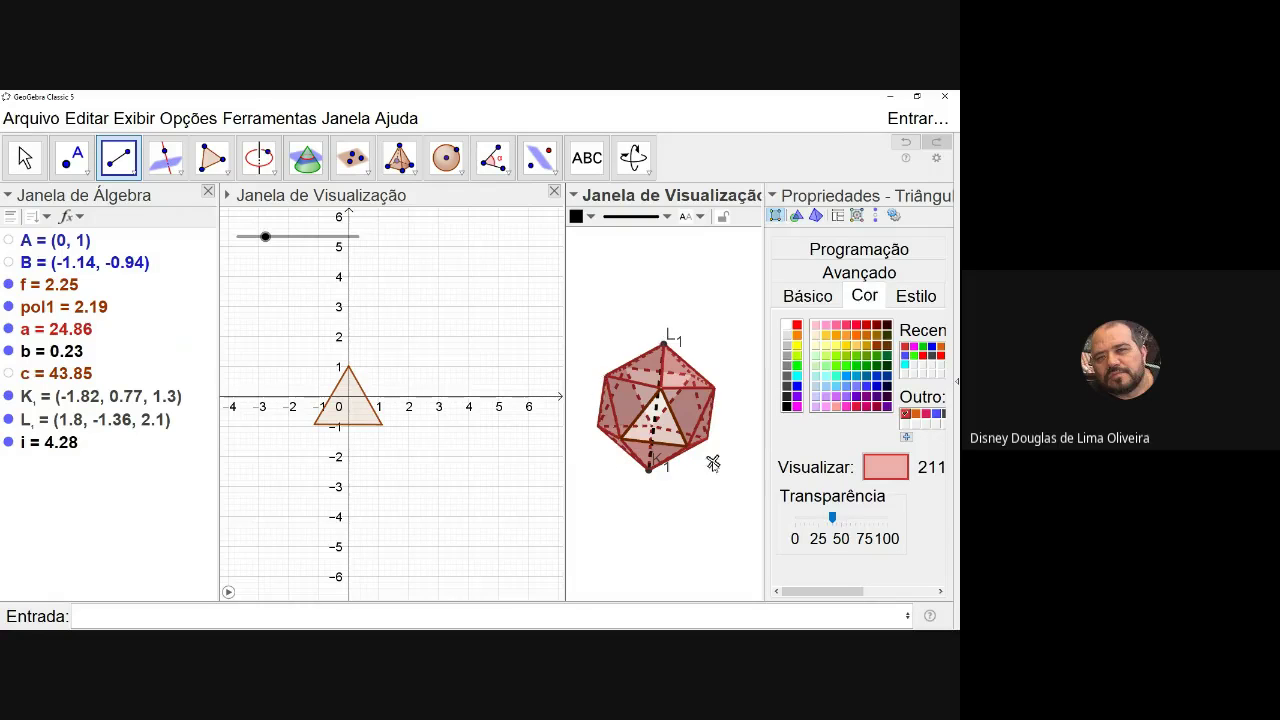
pyautogui.moveTo(716, 466); pyautogui.dragTo(667, 396, button='right')
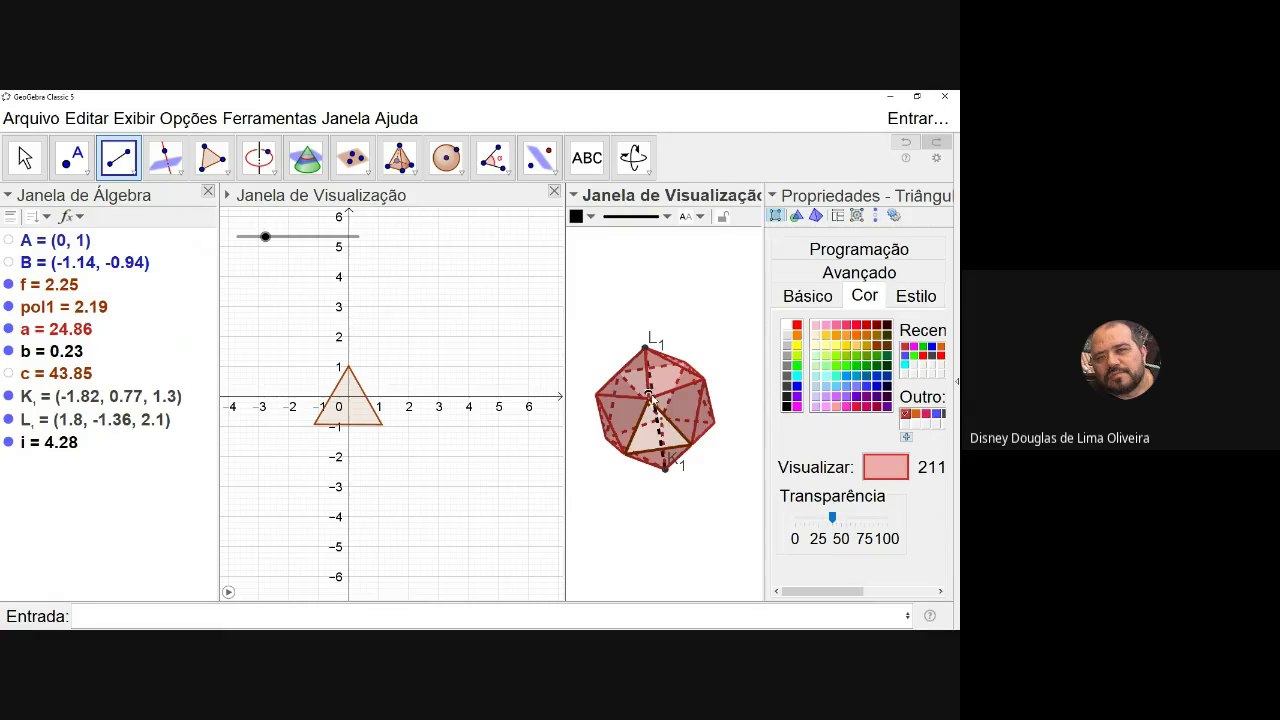
pyautogui.moveTo(651, 398); pyautogui.dragTo(665, 390, button='right')
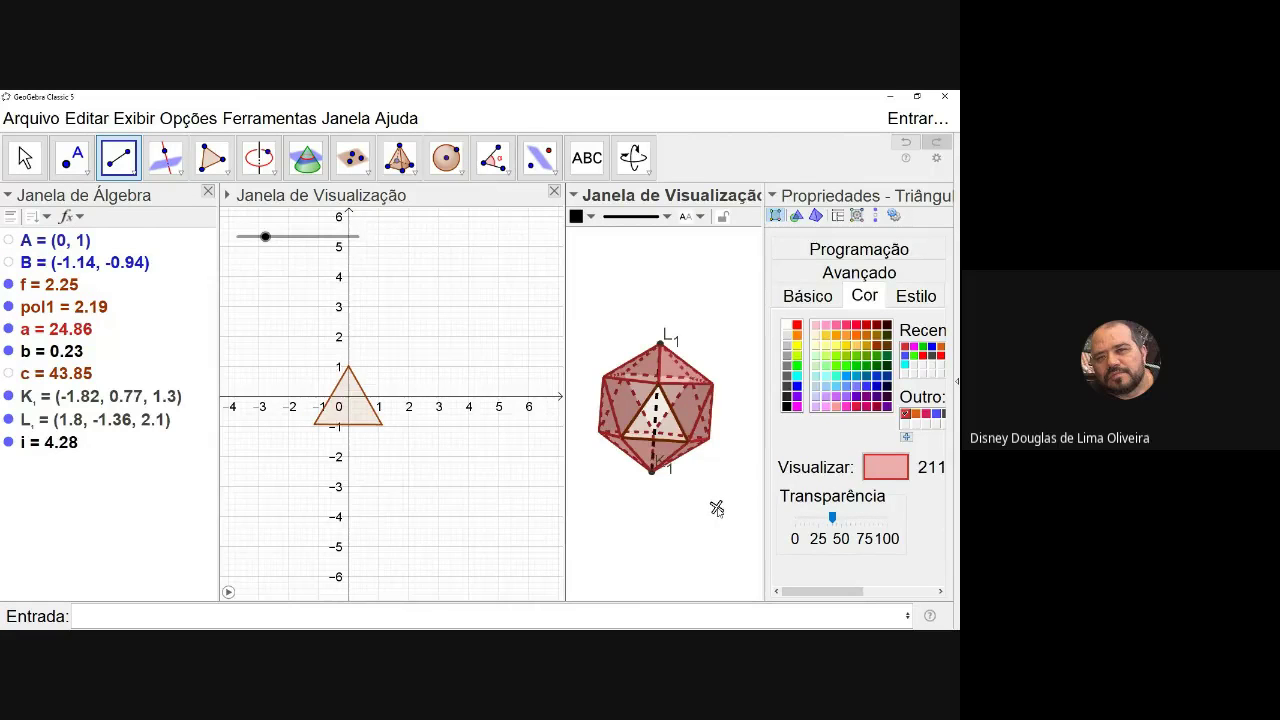
# Switch to the Google Meet call in Chrome and stop presenting the screen.
pyautogui.hotkey('alt', 'Tab')
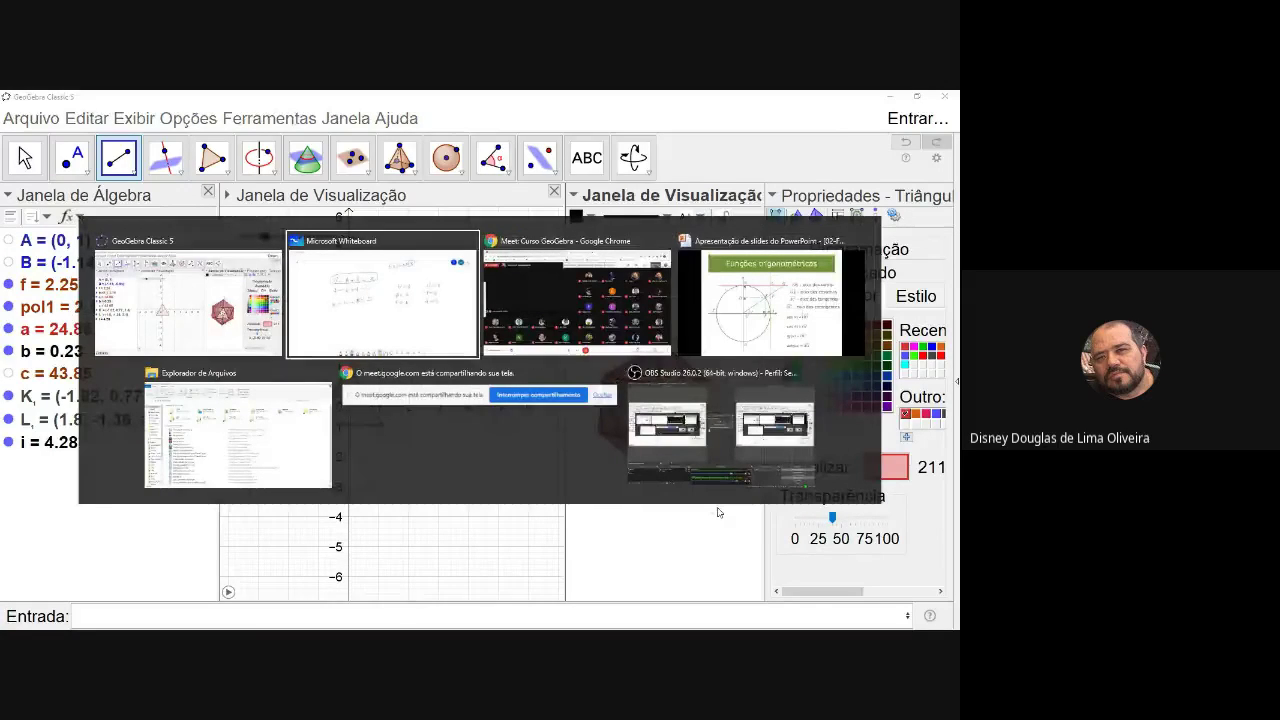
pyautogui.hotkey('alt', 'Tab')
pyautogui.press('Tab')
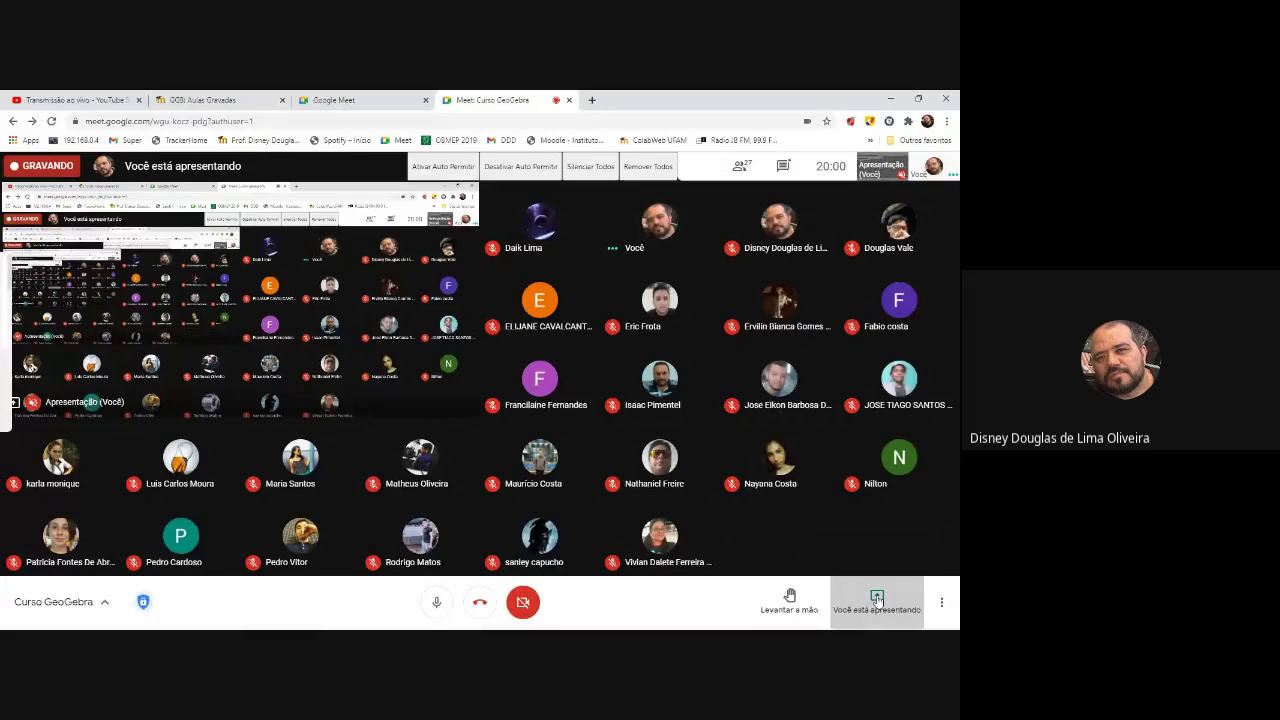
pyautogui.click(877, 598)
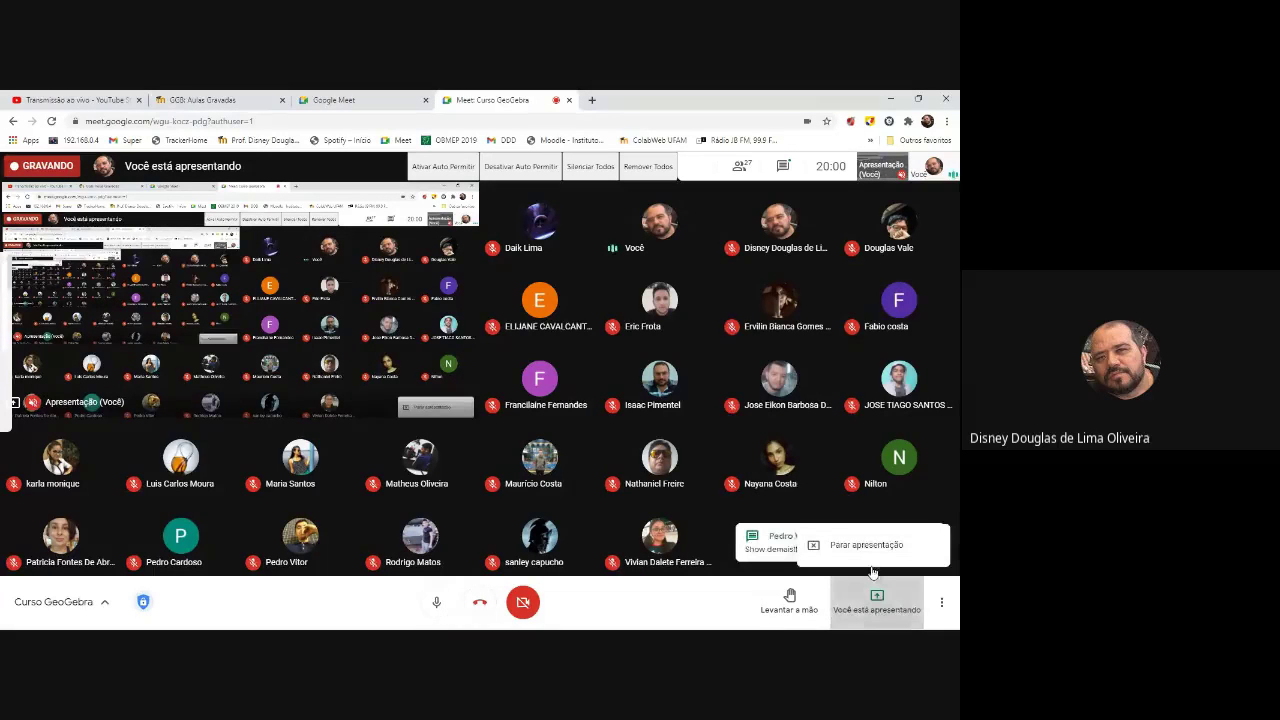
pyautogui.click(818, 548)
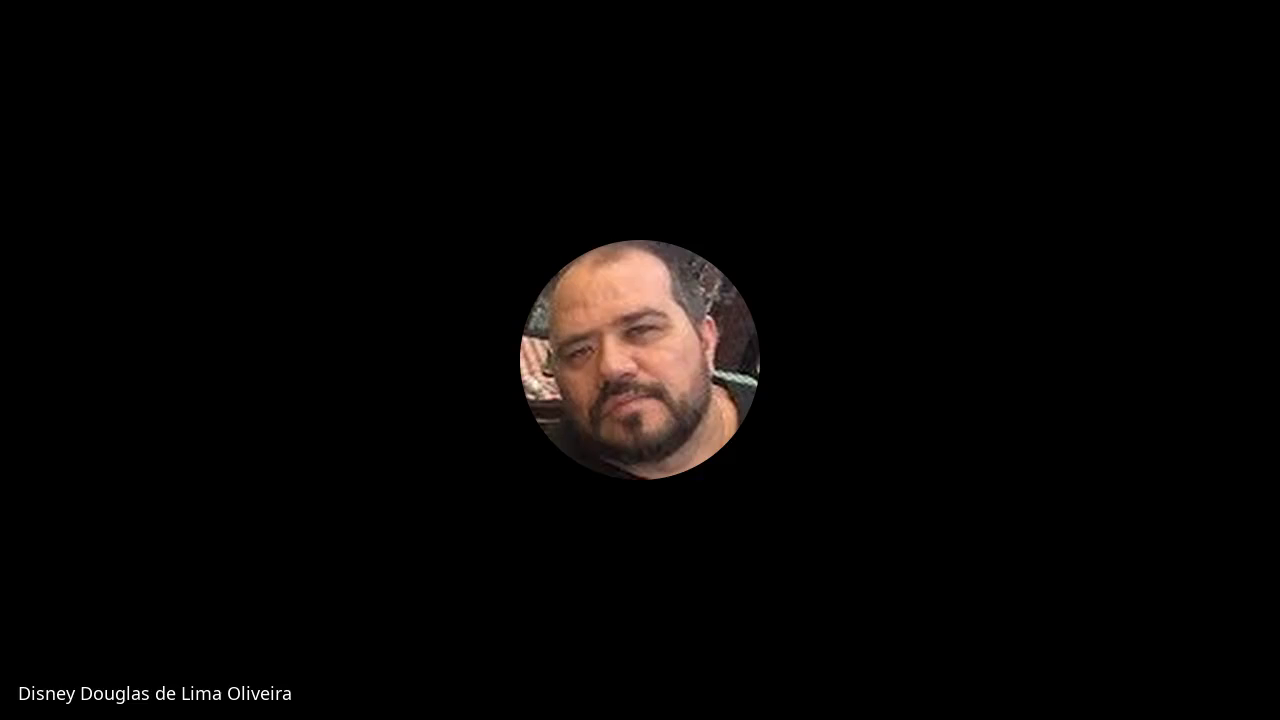